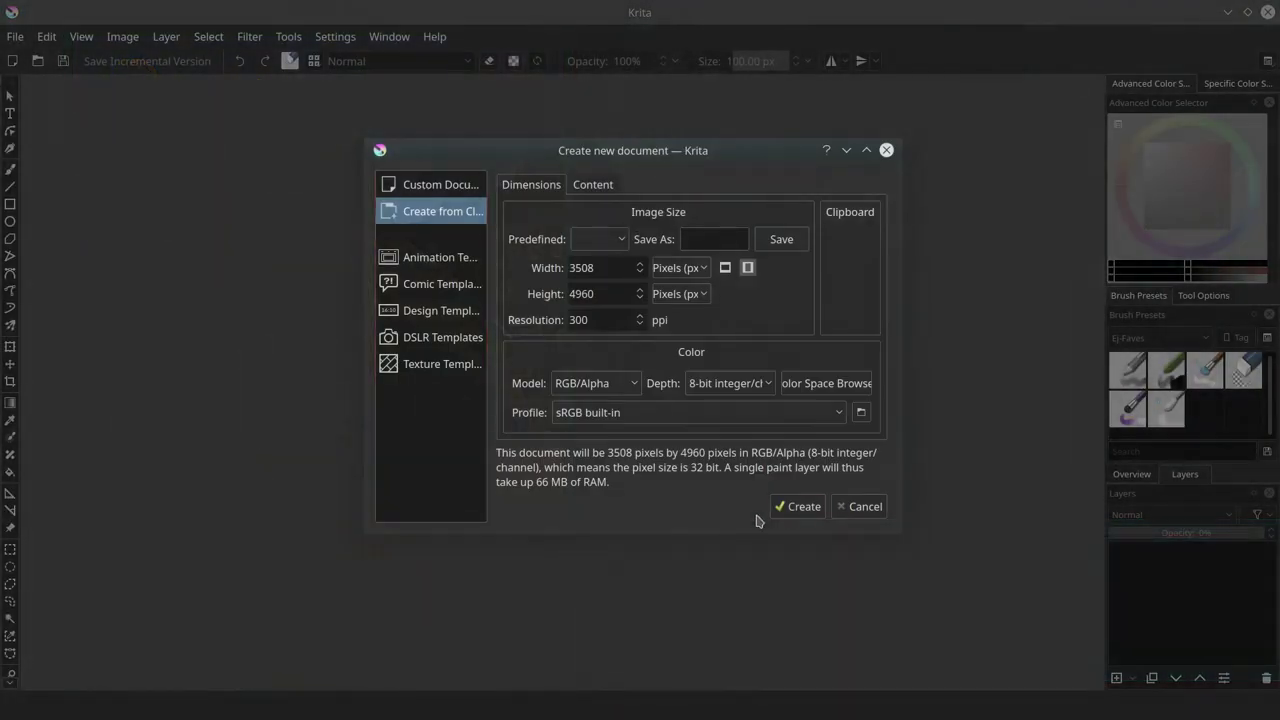
Create a new 3508 x 4960 canvas and draw six rectangular panel selections in Add mode
click(790, 506)
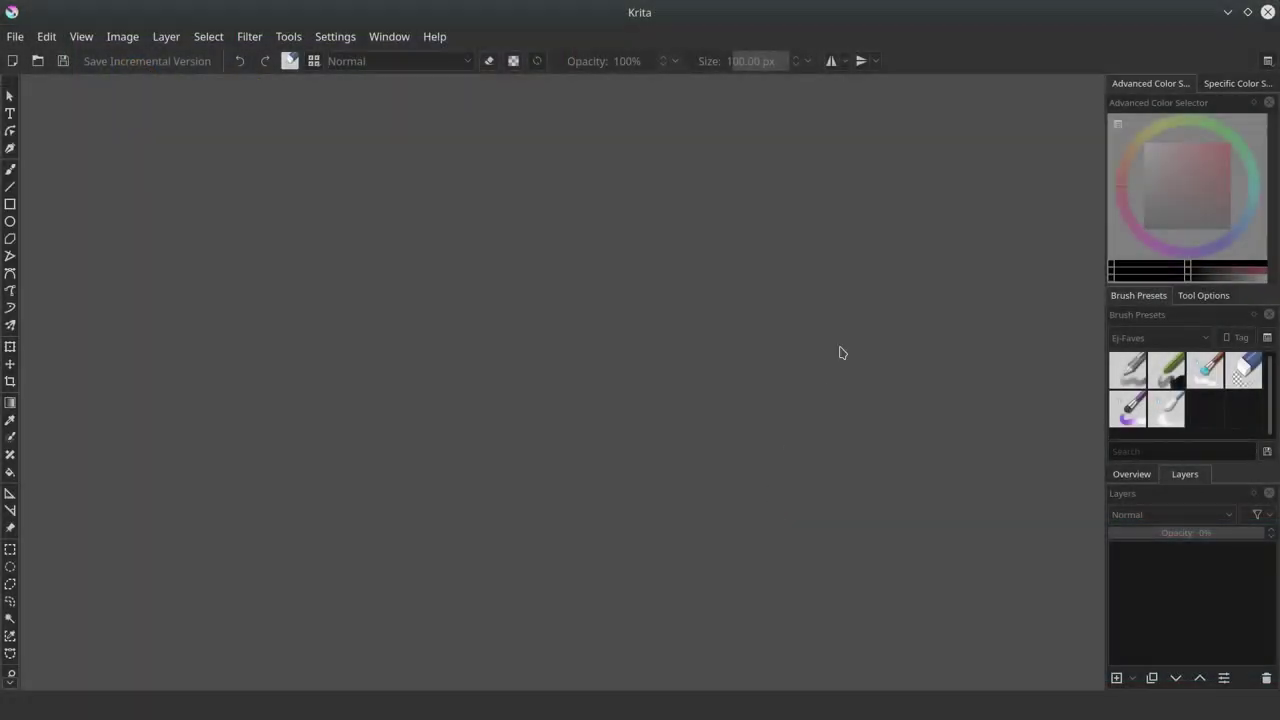
click(10, 549)
drag(357, 82, 436, 186)
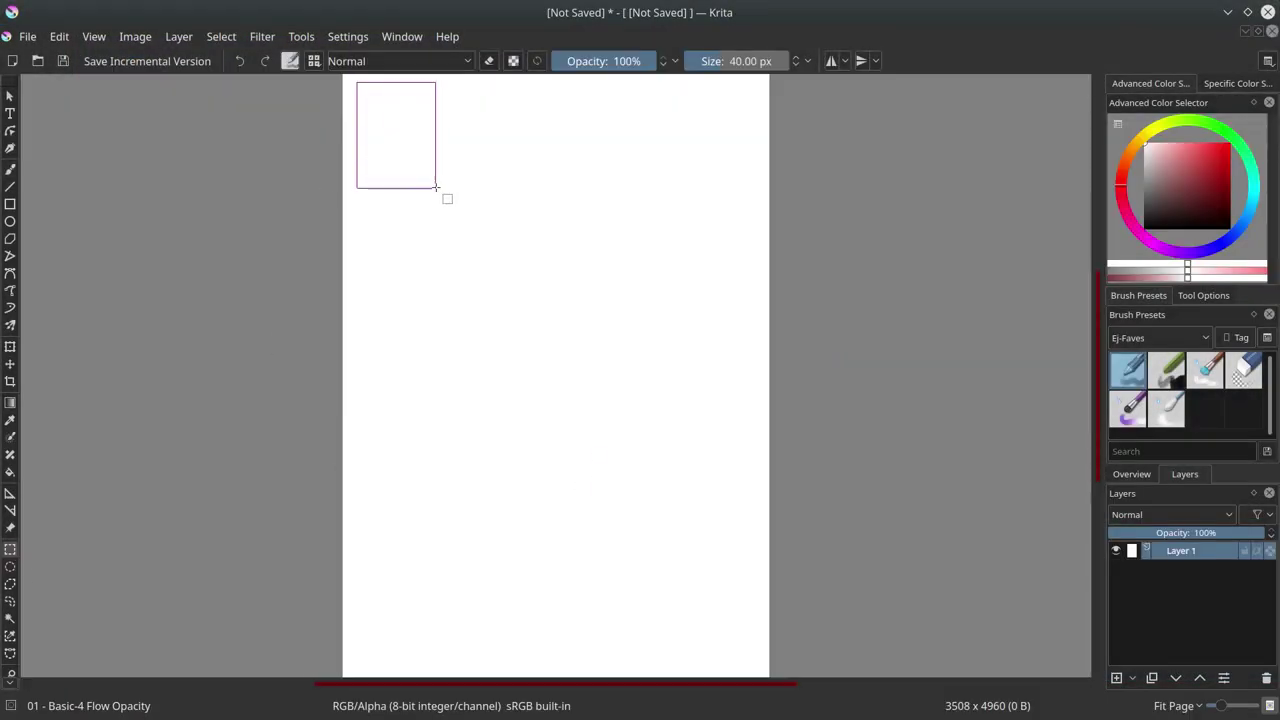
click(1203, 295)
drag(443, 82, 579, 137)
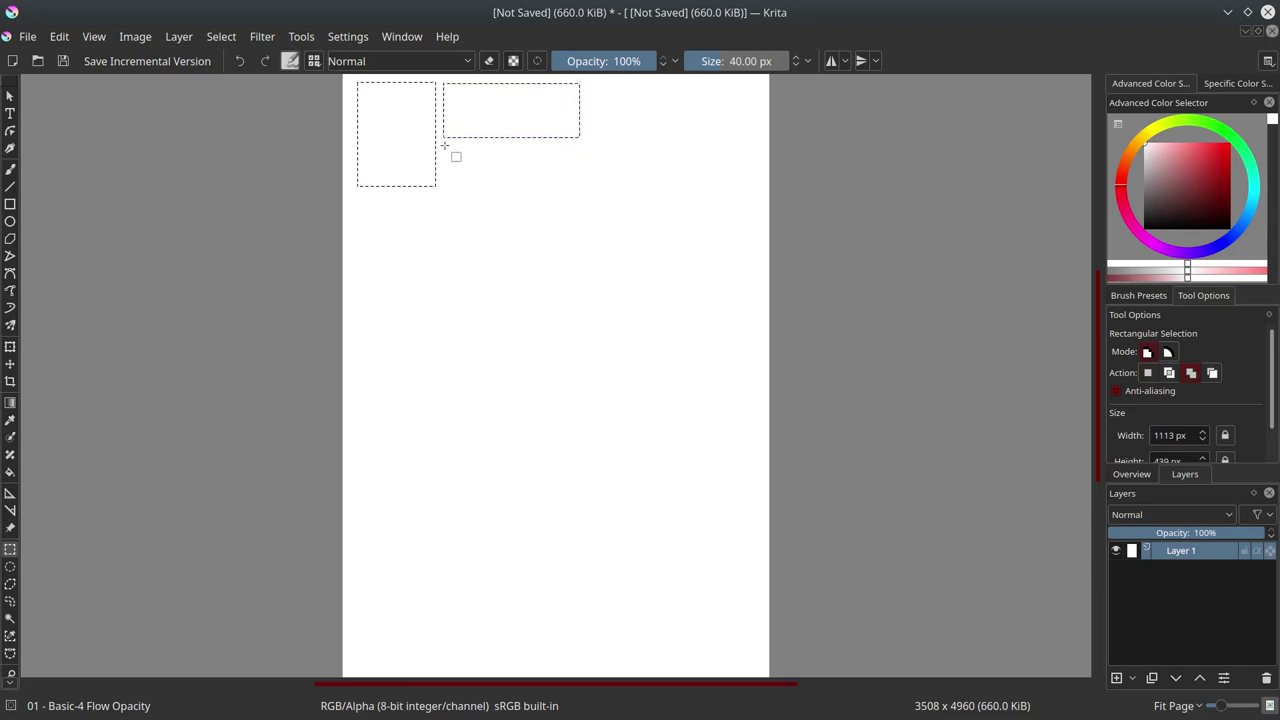
drag(444, 145, 514, 250)
drag(518, 146, 581, 248)
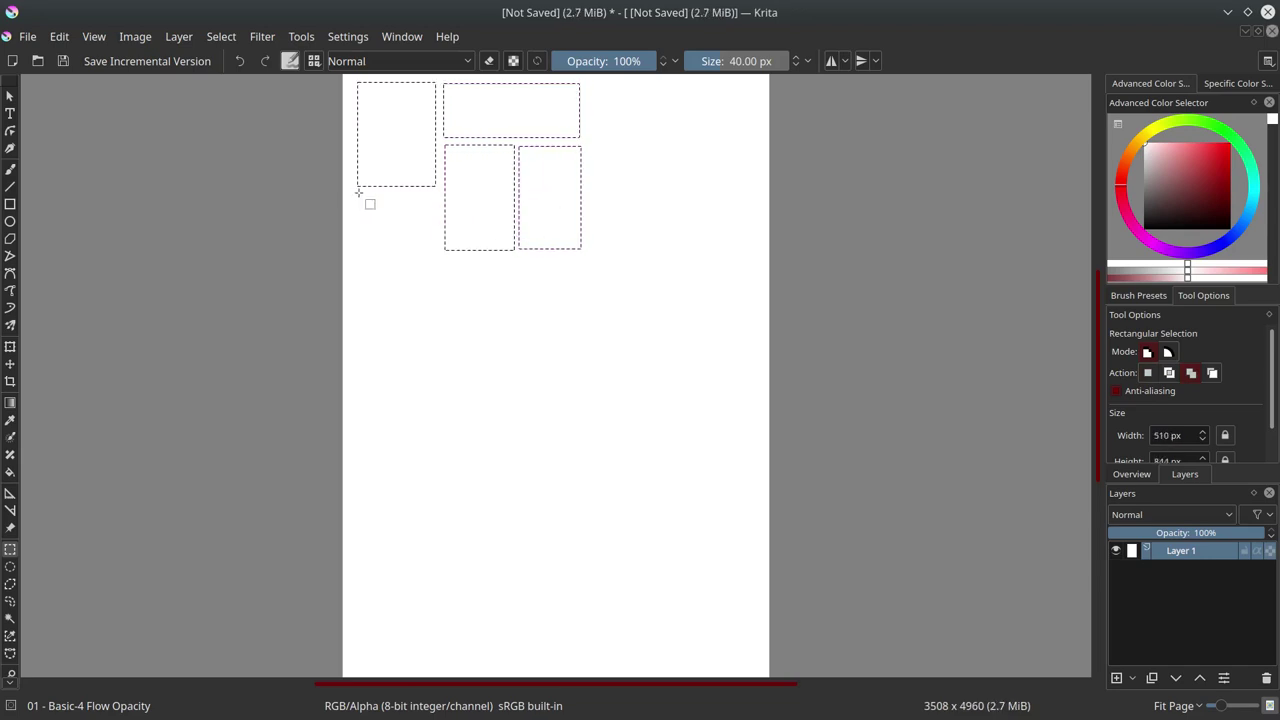
drag(358, 193, 438, 248)
drag(586, 86, 673, 249)
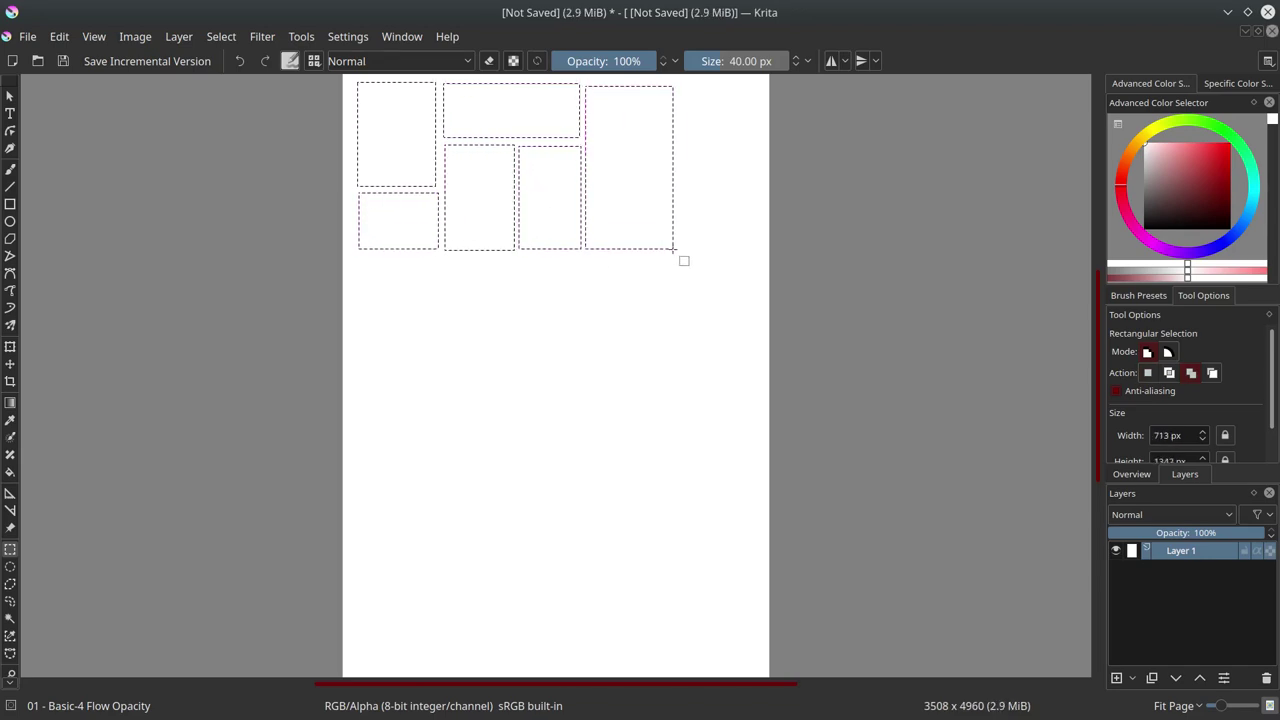
Crop the canvas around the panels to 2779 x 1540 and pick a dark grey
key(c)
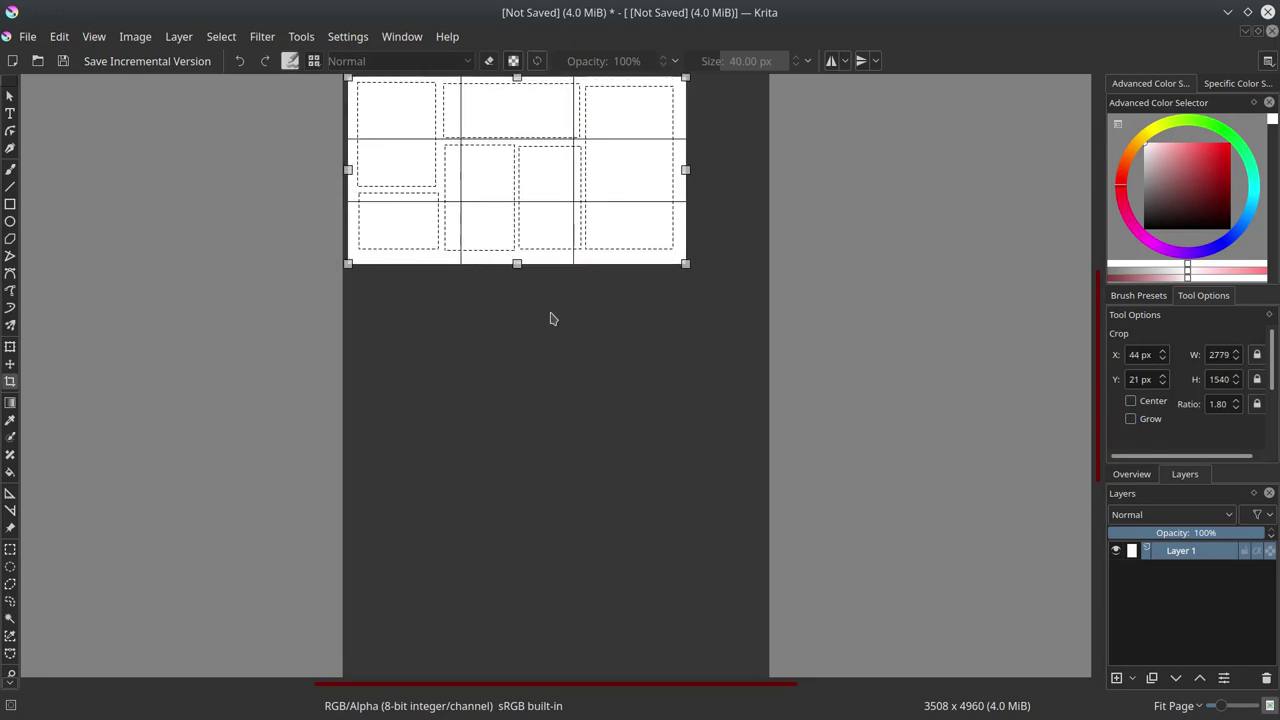
key(Return)
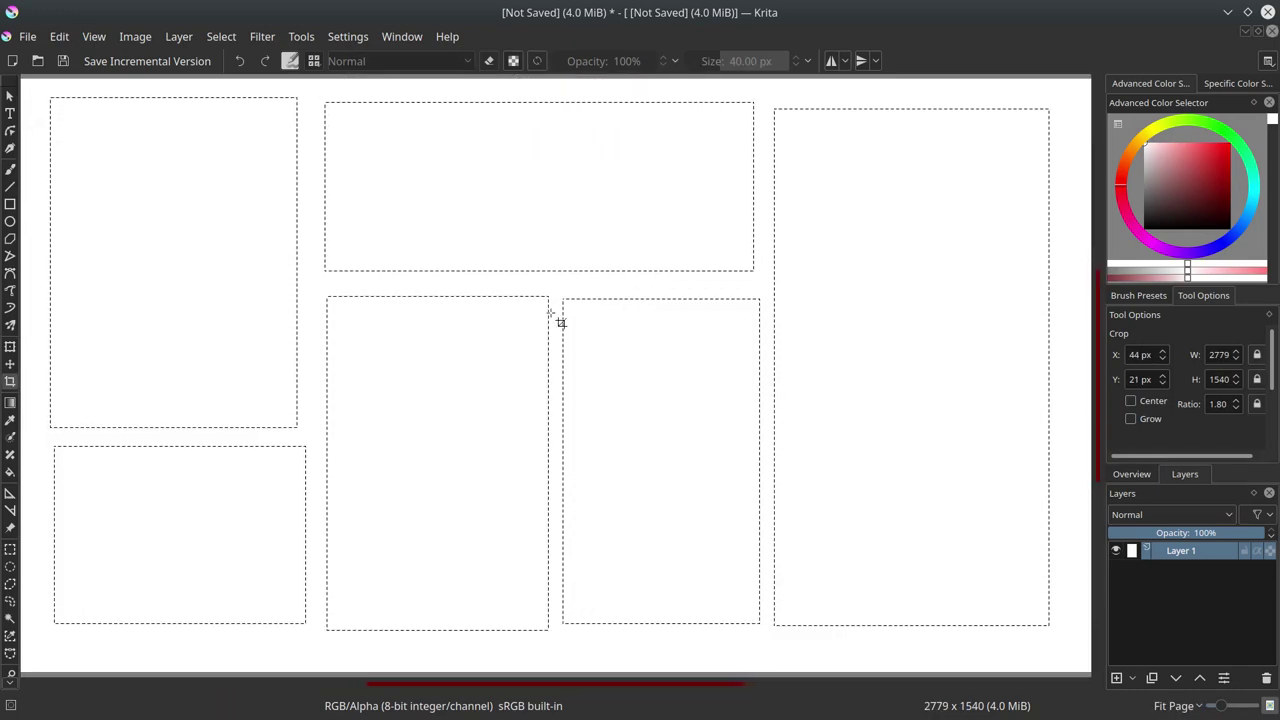
key(F6)
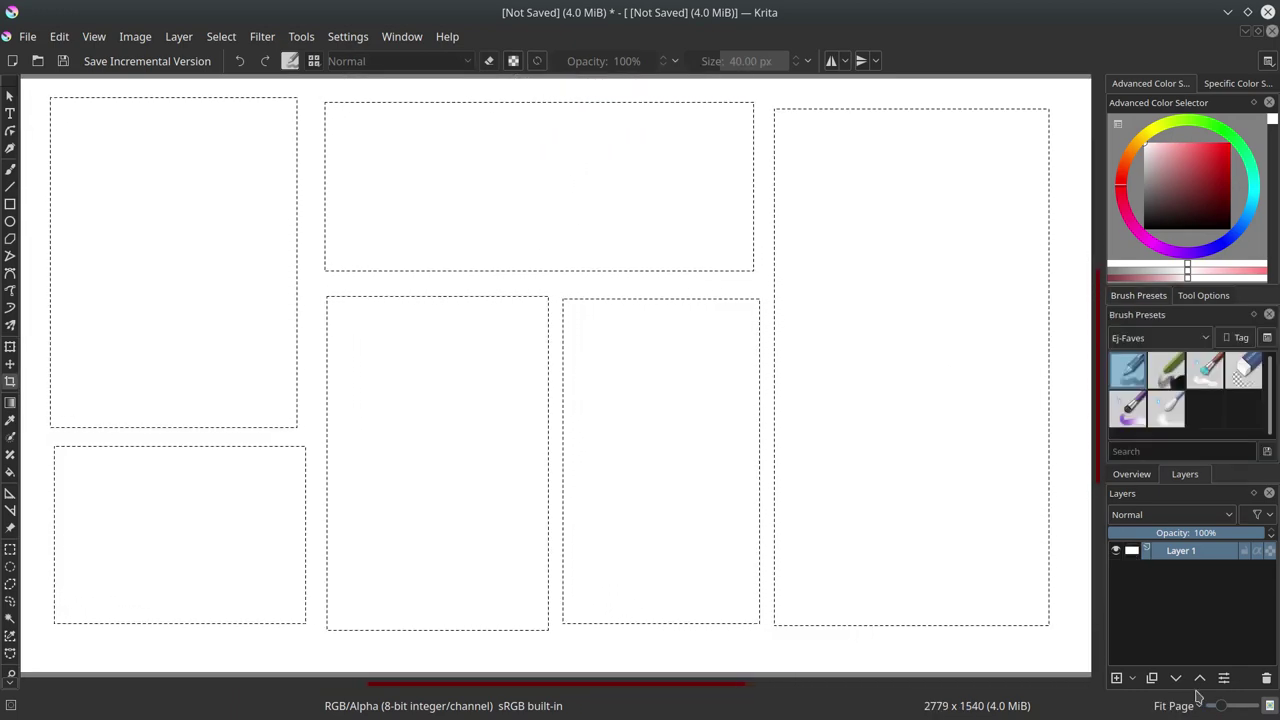
click(1144, 193)
Paint wide dark grey chalk strokes across the panels, then switch to a lighter grey
key(b)
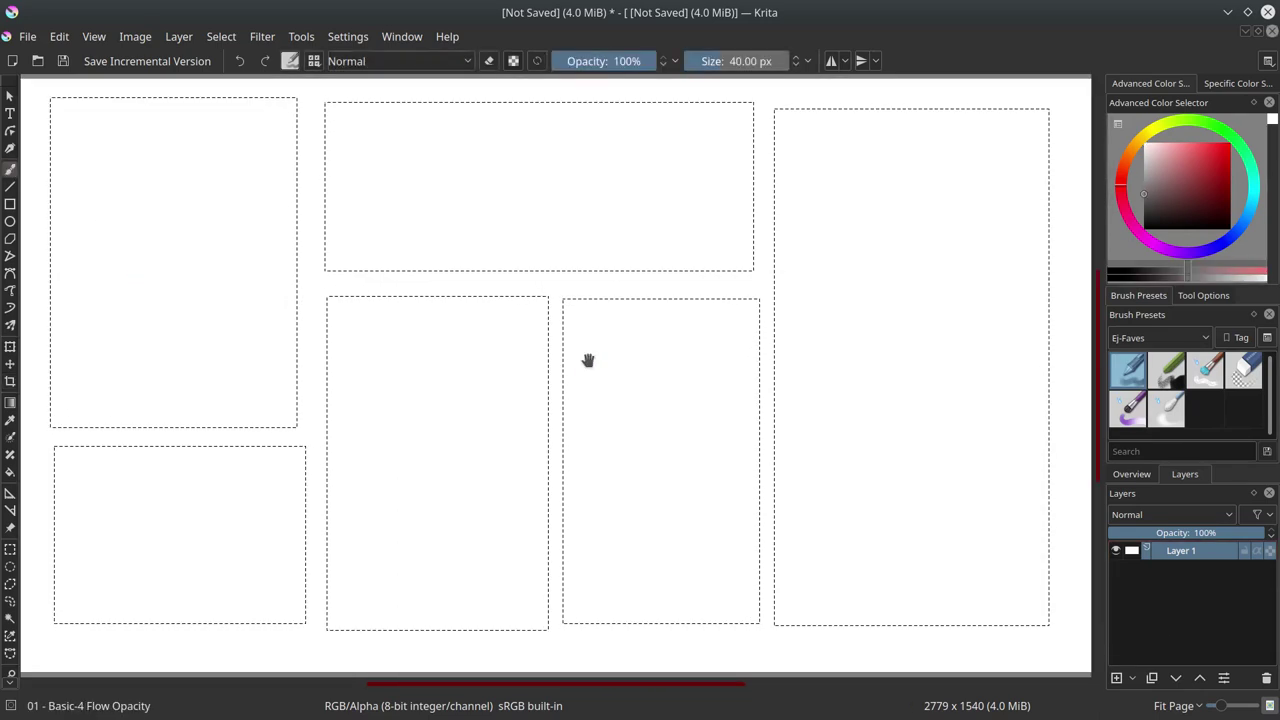
scroll(586, 360, down, 3)
key(slash)
mouse_move(517, 400)
mouse_down()
mouse_move(766, 400)
mouse_move(600, 290)
mouse_move(522, 425)
mouse_move(840, 300)
mouse_move(697, 230)
mouse_up()
key(l)
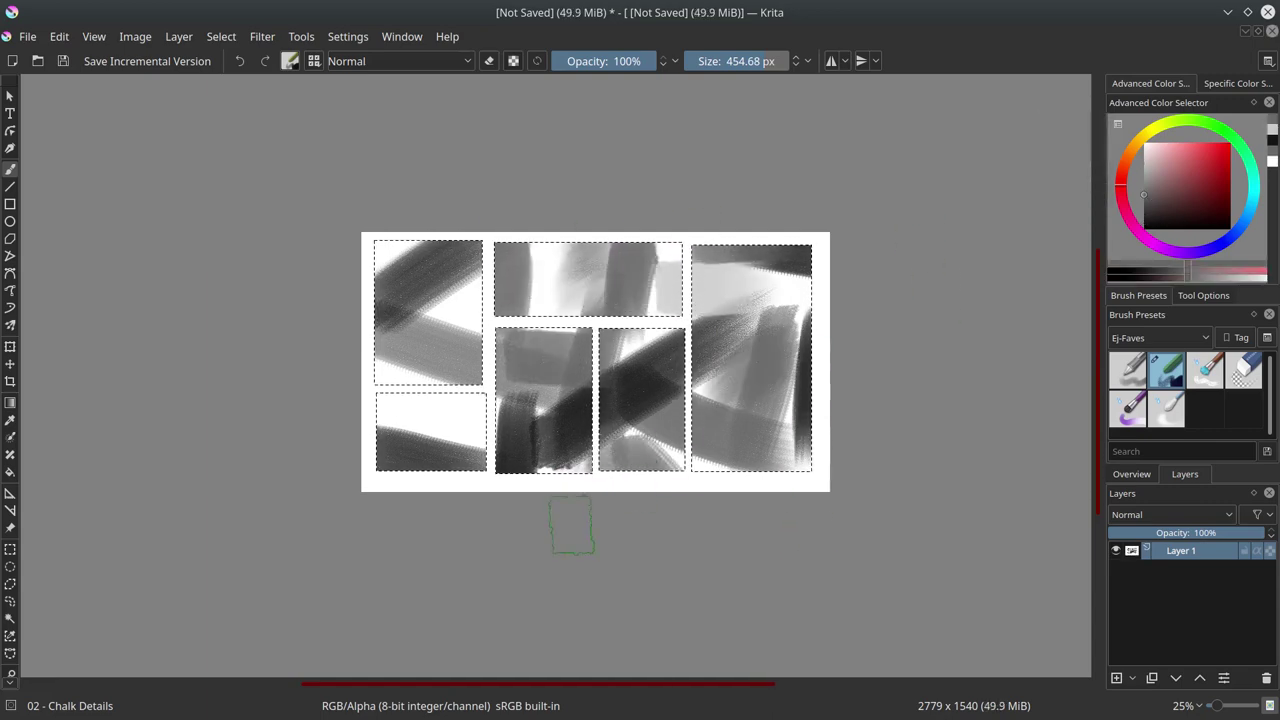
Stamp dark and light grey mechanical shapes across the panels with the Shapes Mecha brush
click(1160, 337)
click(1190, 449)
click(1154, 367)
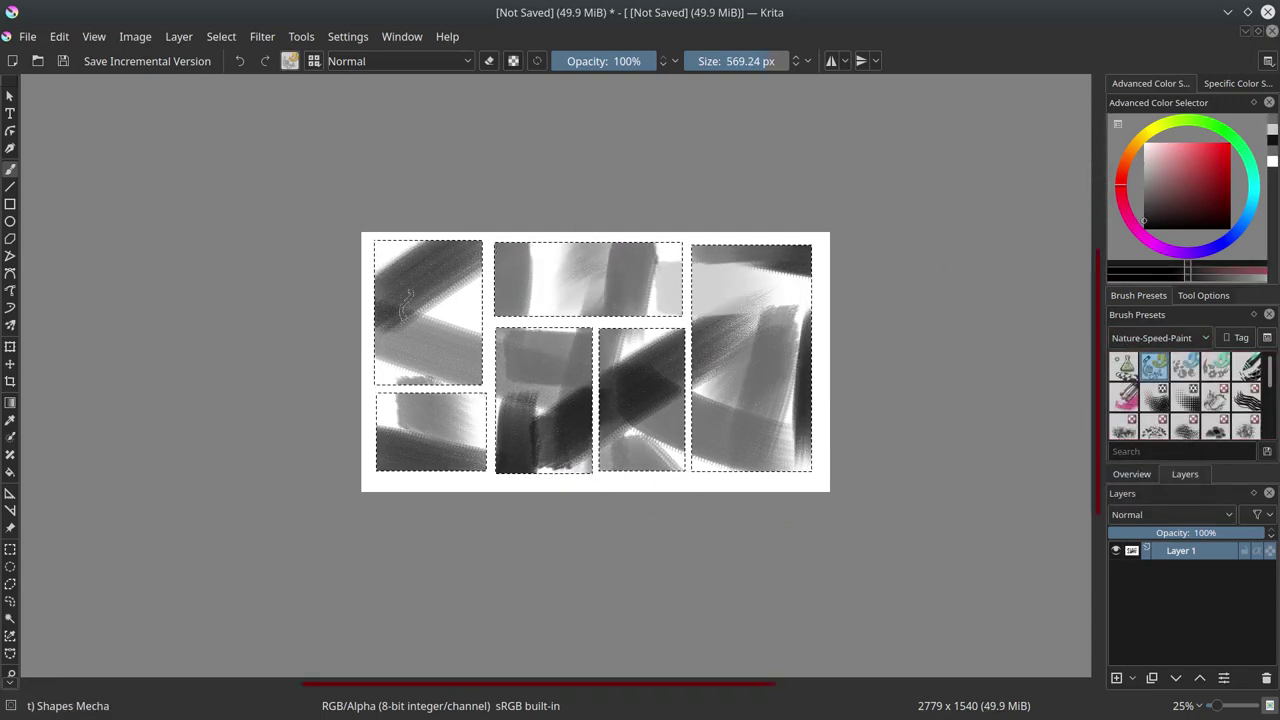
mouse_move(400, 310)
mouse_down()
mouse_move(710, 200)
mouse_move(745, 400)
mouse_up()
drag(560, 270, 745, 400)
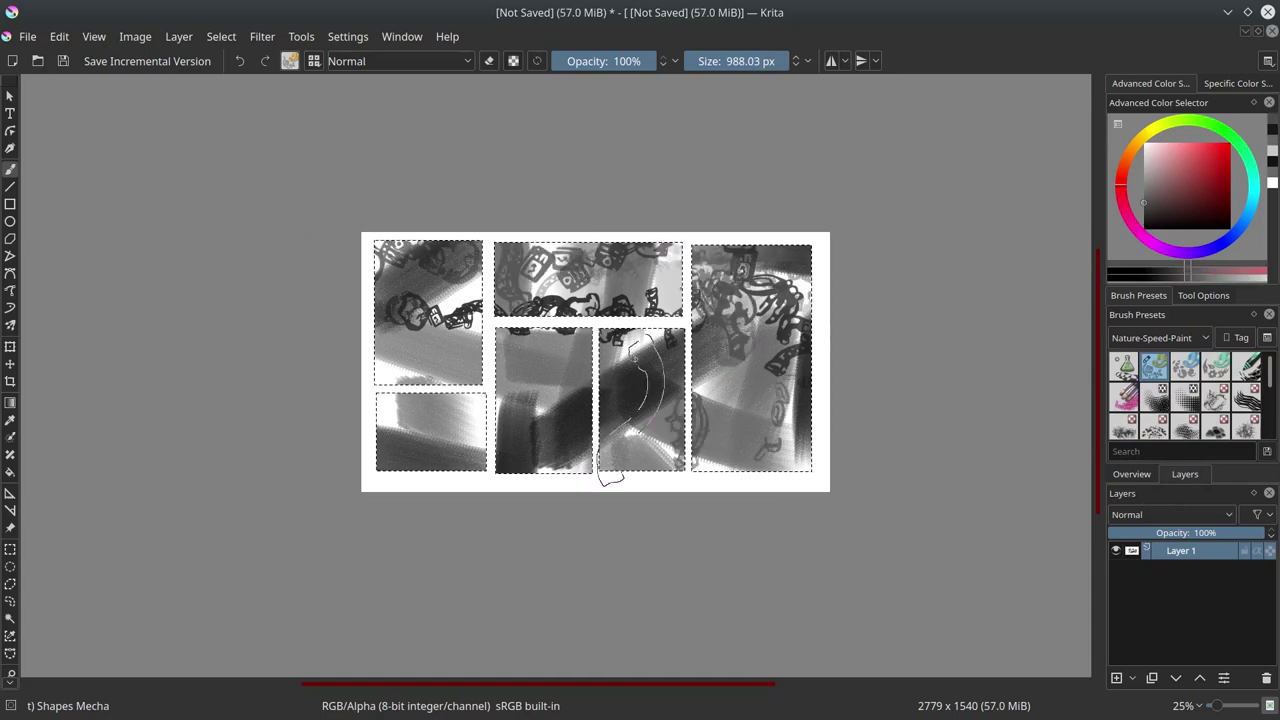
drag(630, 390, 430, 350)
key(l)
mouse_move(440, 300)
mouse_down()
mouse_move(620, 420)
mouse_move(760, 430)
mouse_up()
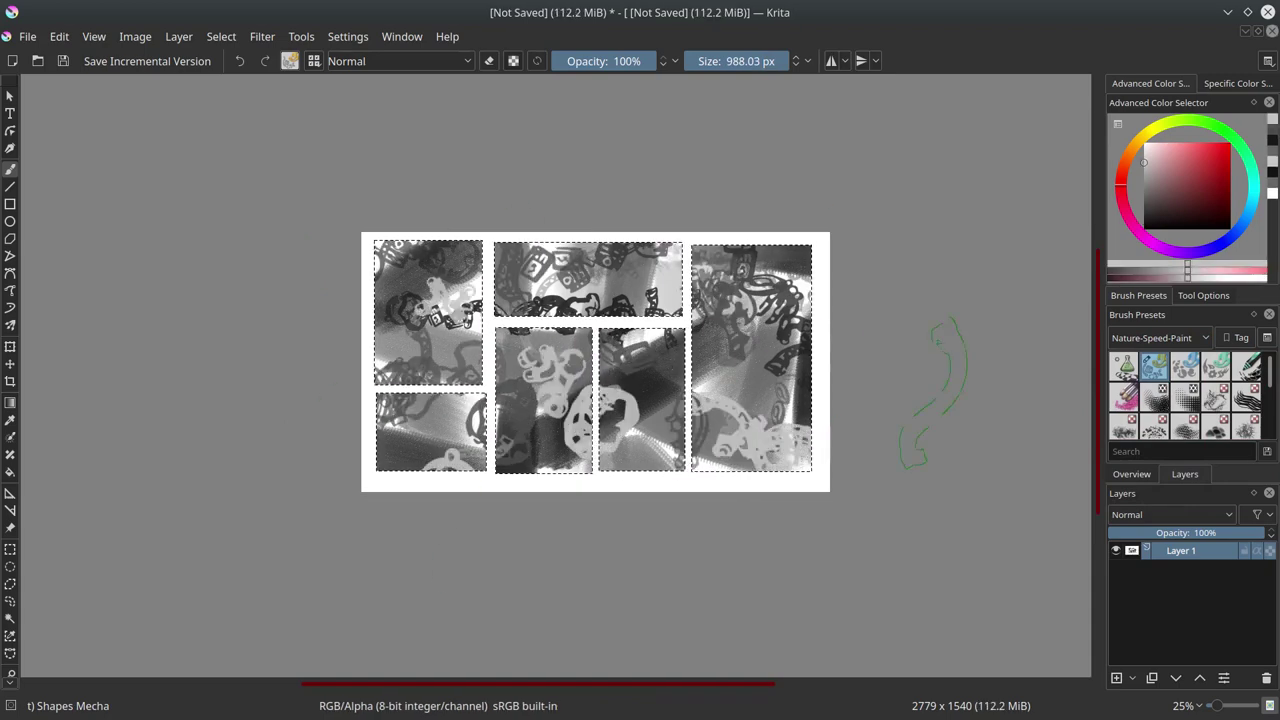
Paint dark spikes across the panels with the Shapes Spikes brush
click(1216, 367)
key(k)
key(k)
key(k)
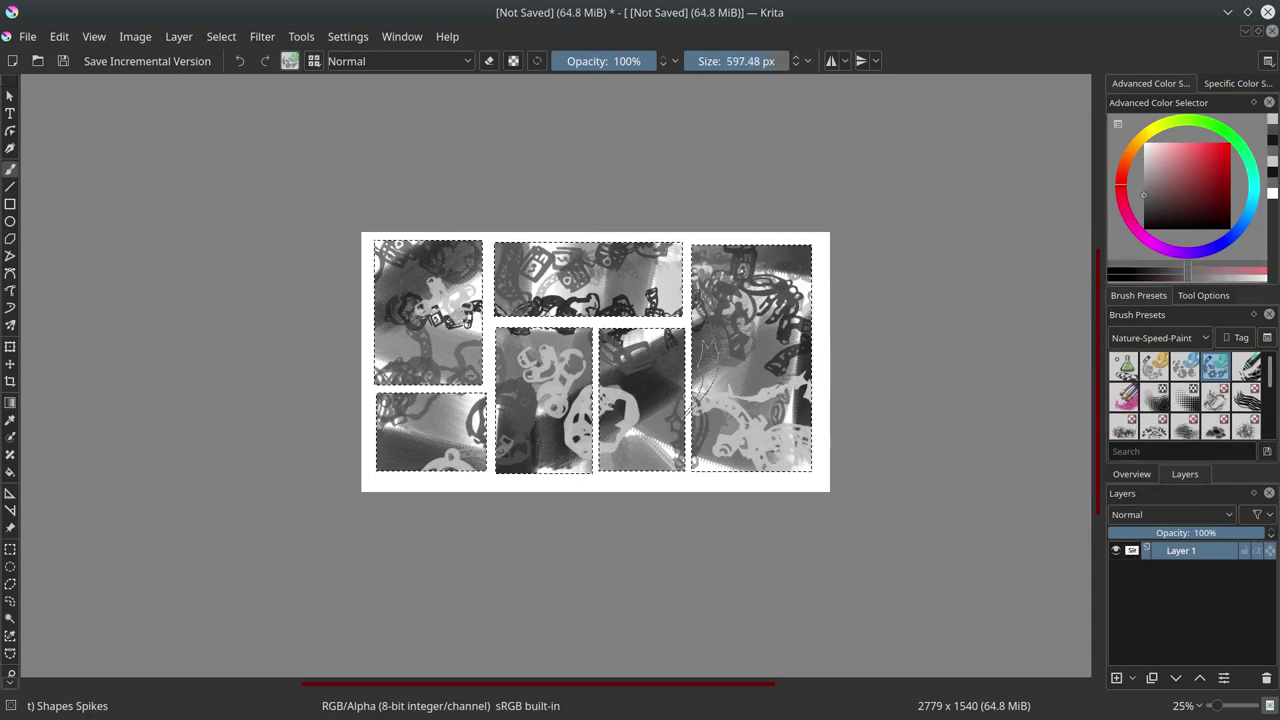
mouse_move(790, 380)
mouse_down()
mouse_move(760, 300)
mouse_move(645, 277)
mouse_up()
mouse_move(486, 330)
mouse_down()
mouse_move(420, 430)
mouse_move(660, 360)
mouse_move(790, 440)
mouse_up()
Layer translucent grey shapes with the Shapes Fill brush at 25% then 59% opacity
click(1124, 367)
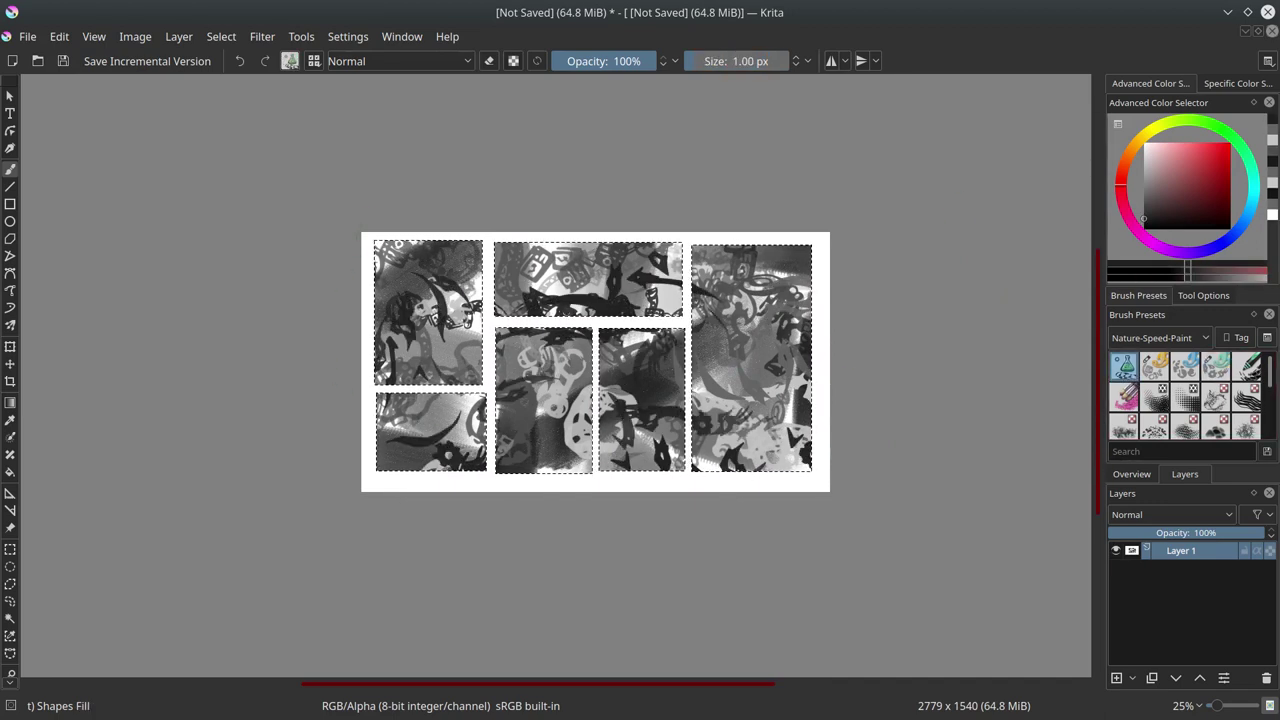
click(577, 61)
drag(720, 305, 780, 420)
drag(555, 355, 560, 440)
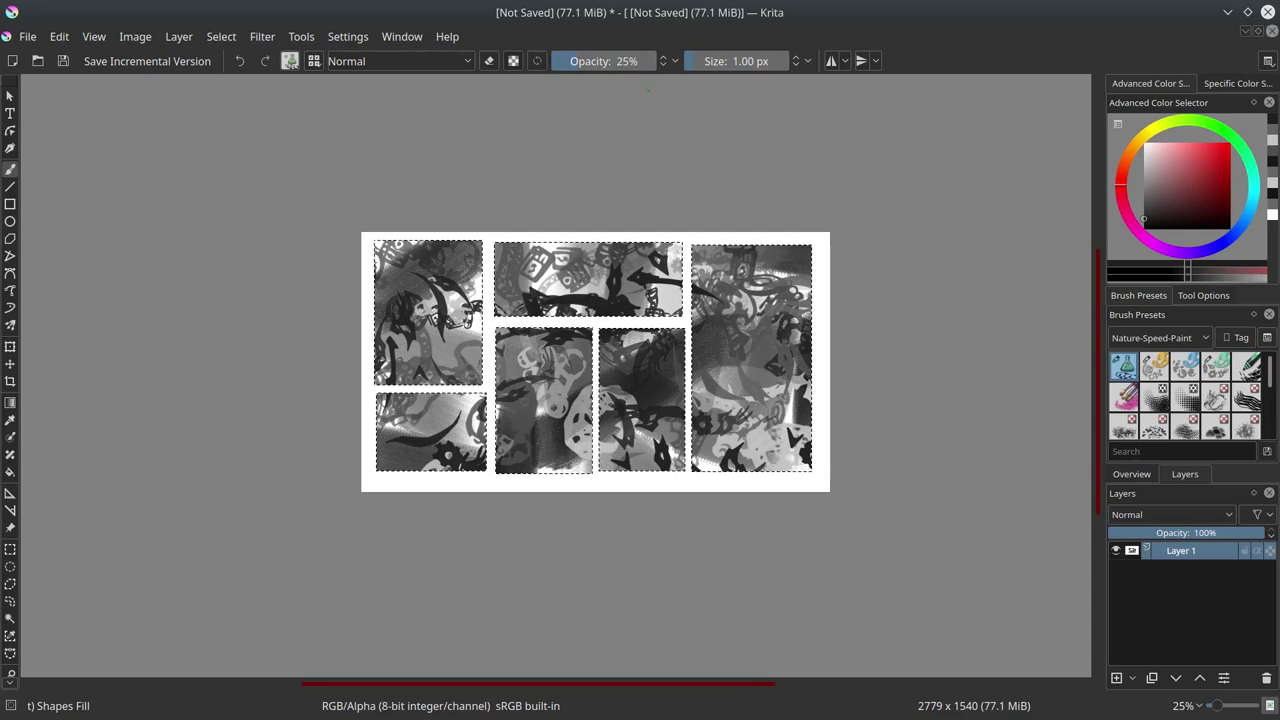
click(613, 61)
drag(430, 320, 430, 440)
drag(710, 260, 795, 365)
drag(515, 270, 670, 275)
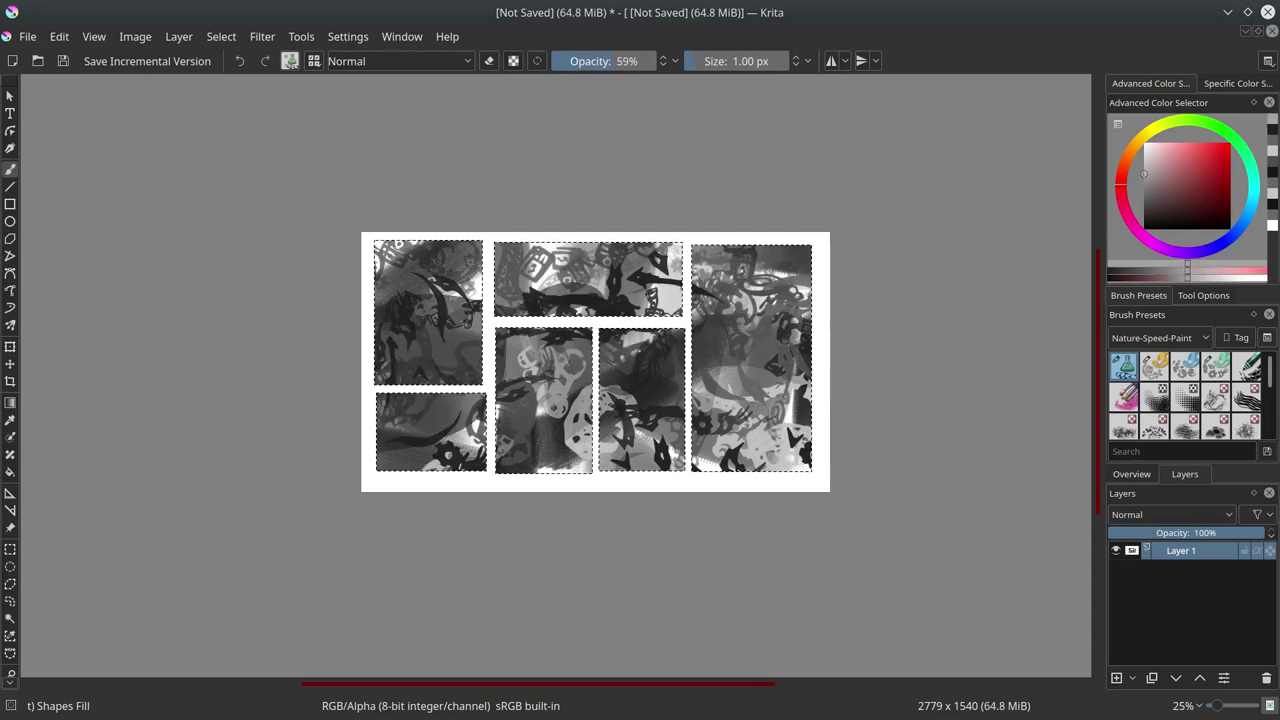
drag(560, 360, 665, 410)
drag(710, 300, 795, 270)
drag(518, 258, 566, 286)
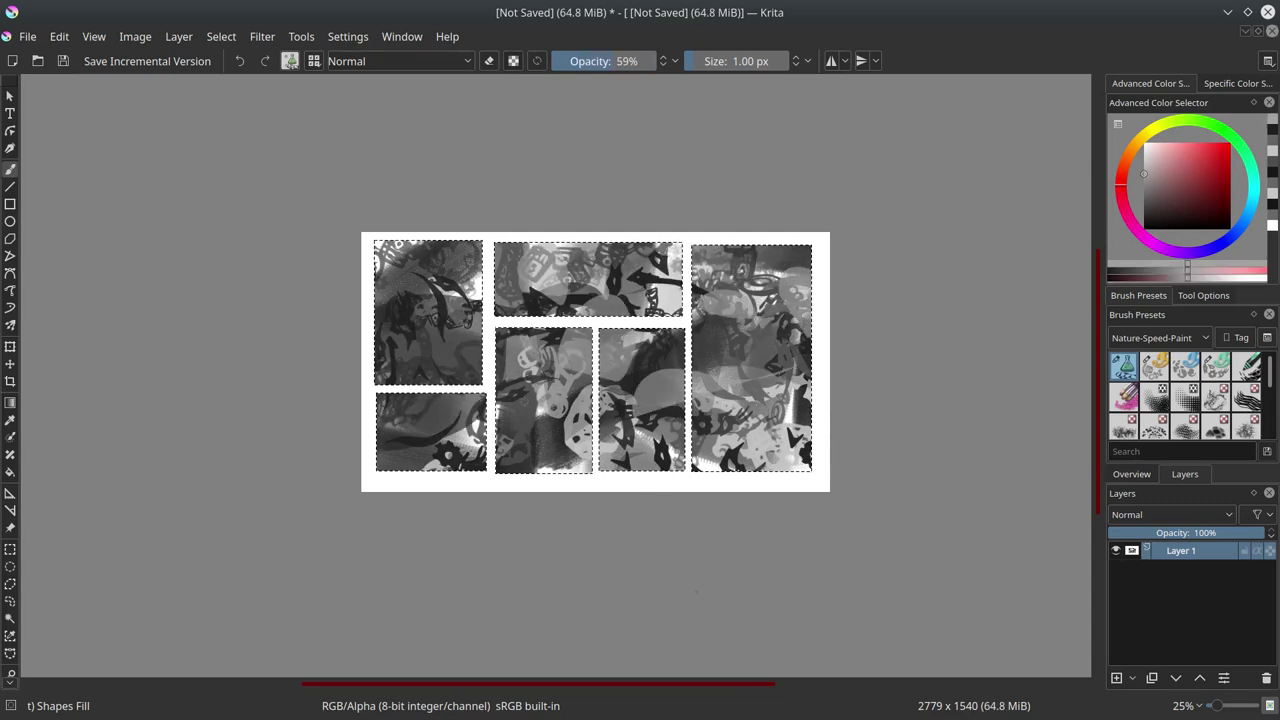
Select the Blender Textured Soft brush from the Ej-Faves presets
click(1160, 337)
click(1150, 471)
click(1205, 369)
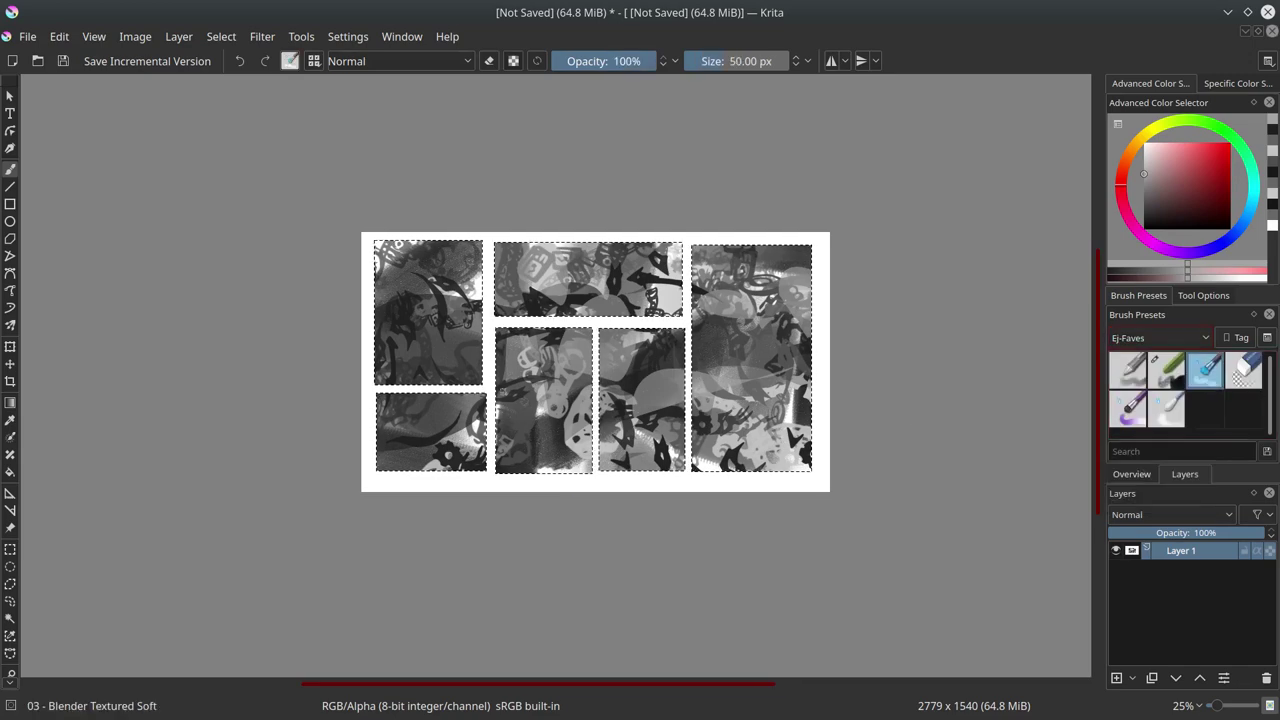
Save as 2018-09-09-DSG2628-Chili-Cactus-House-Sketches.kra in 01 - Open Art Projects > Daily Sketch Group
click(450, 359)
click(28, 36)
click(60, 134)
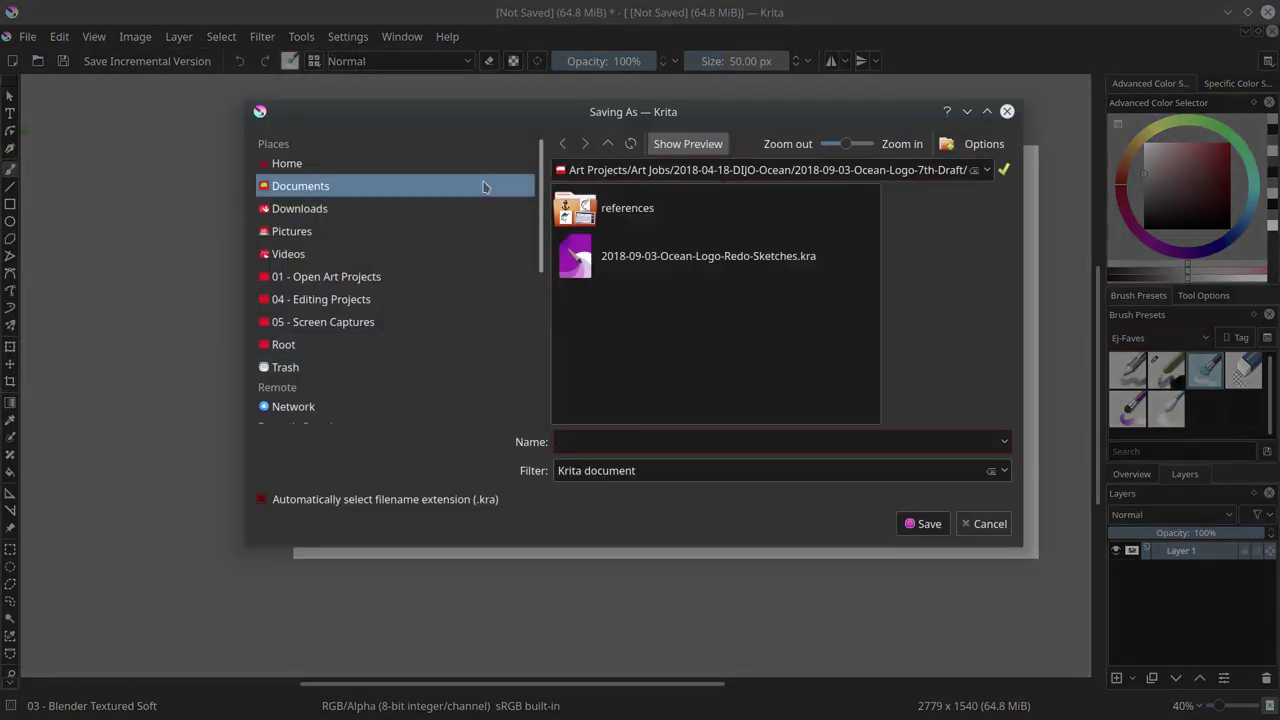
click(326, 276)
scroll(634, 421, right, 2)
double_click(630, 262)
click(651, 441)
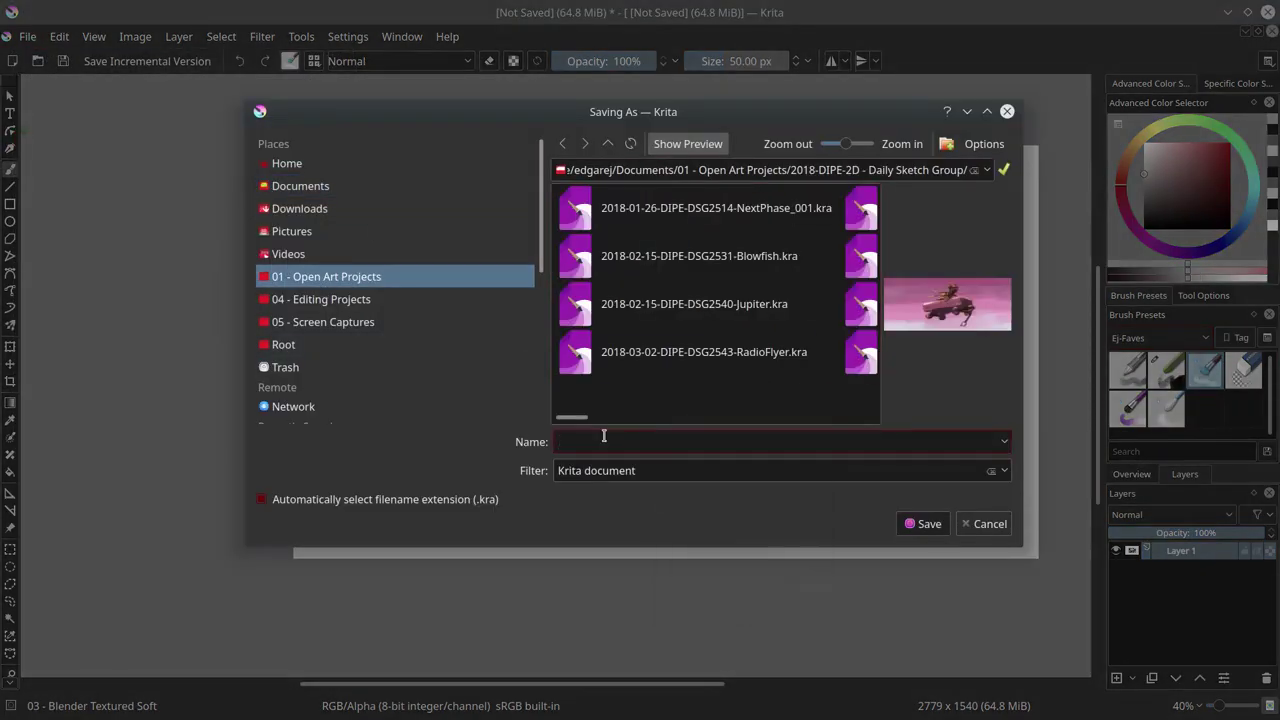
text(2018-09-09-DSG2628-Chili-Cactus-House-Sketc)
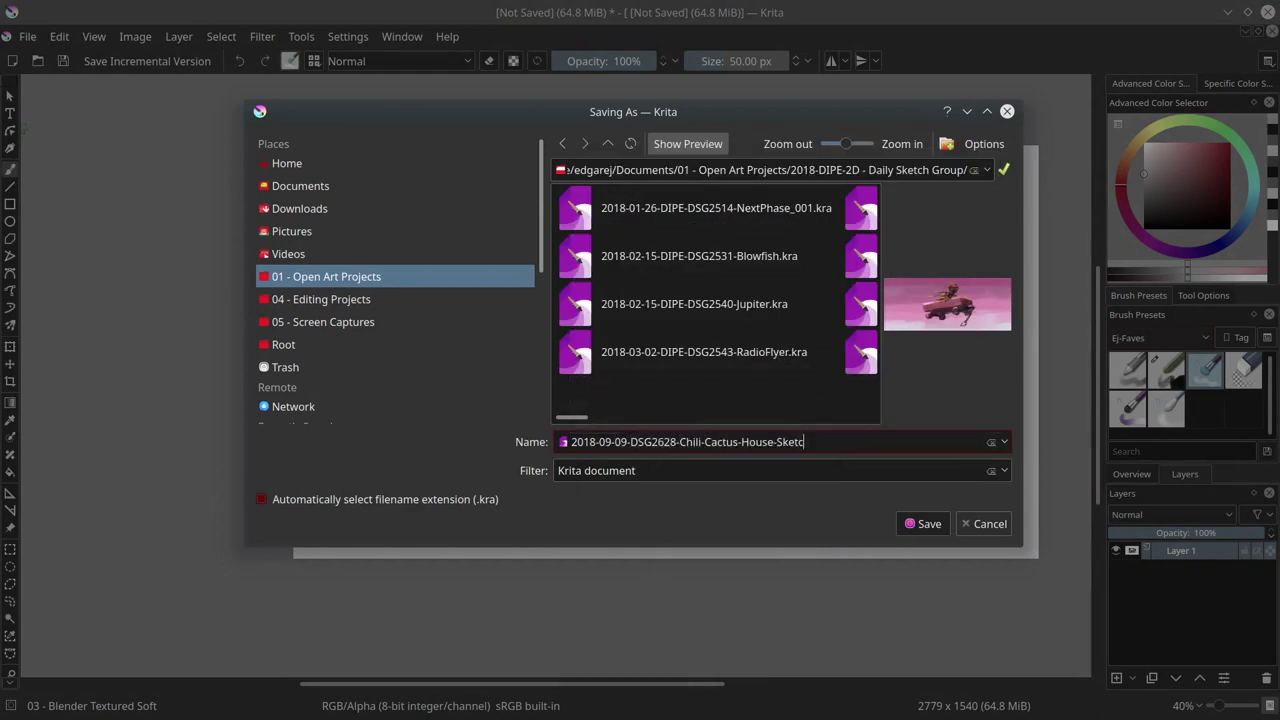
text(hes)
key(Return)
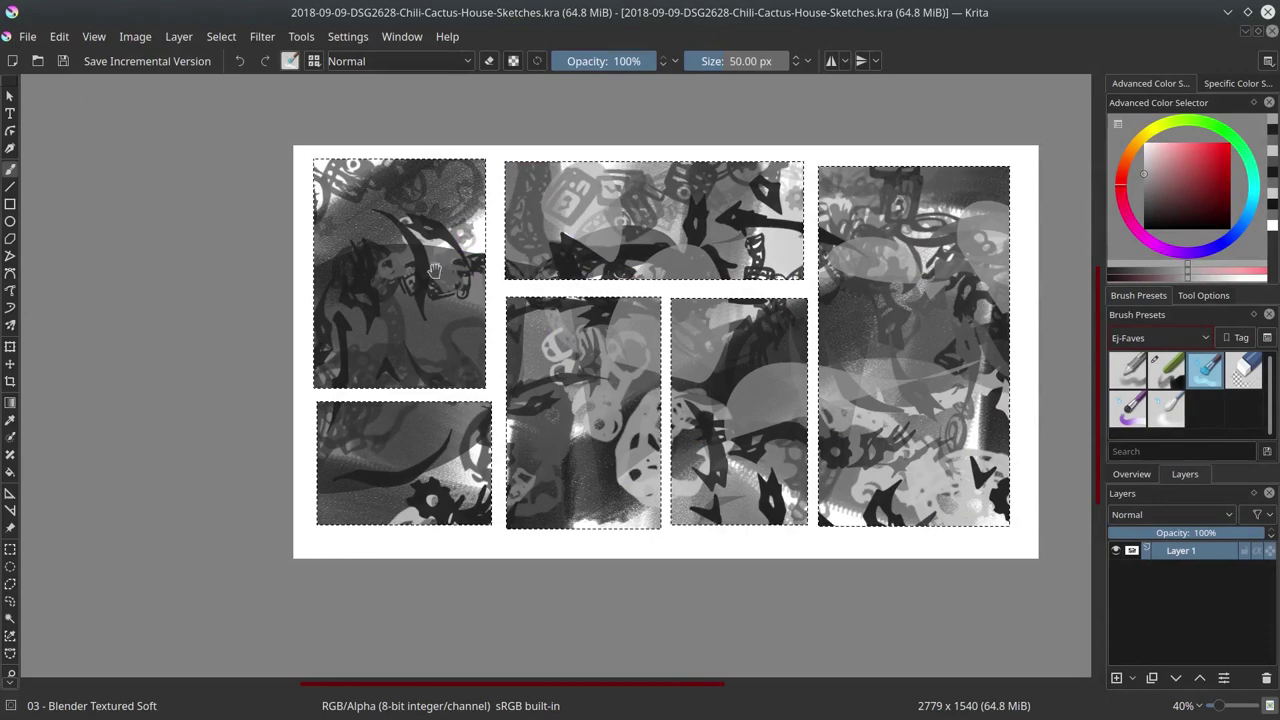
Blend tones in the top-left panel, then set up a small Basic-4 Flow Opacity brush
scroll(435, 270, up, 2)
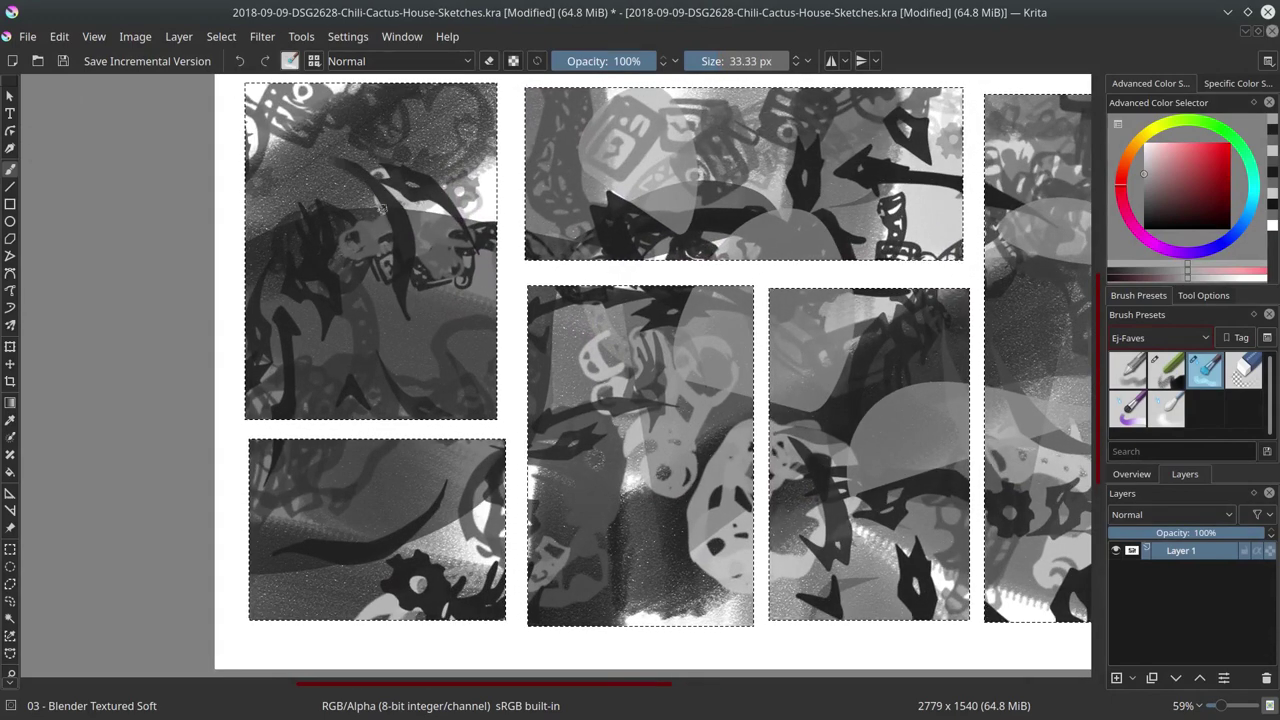
mouse_move(382, 209)
mouse_down()
mouse_move(408, 232)
mouse_move(307, 248)
mouse_up()
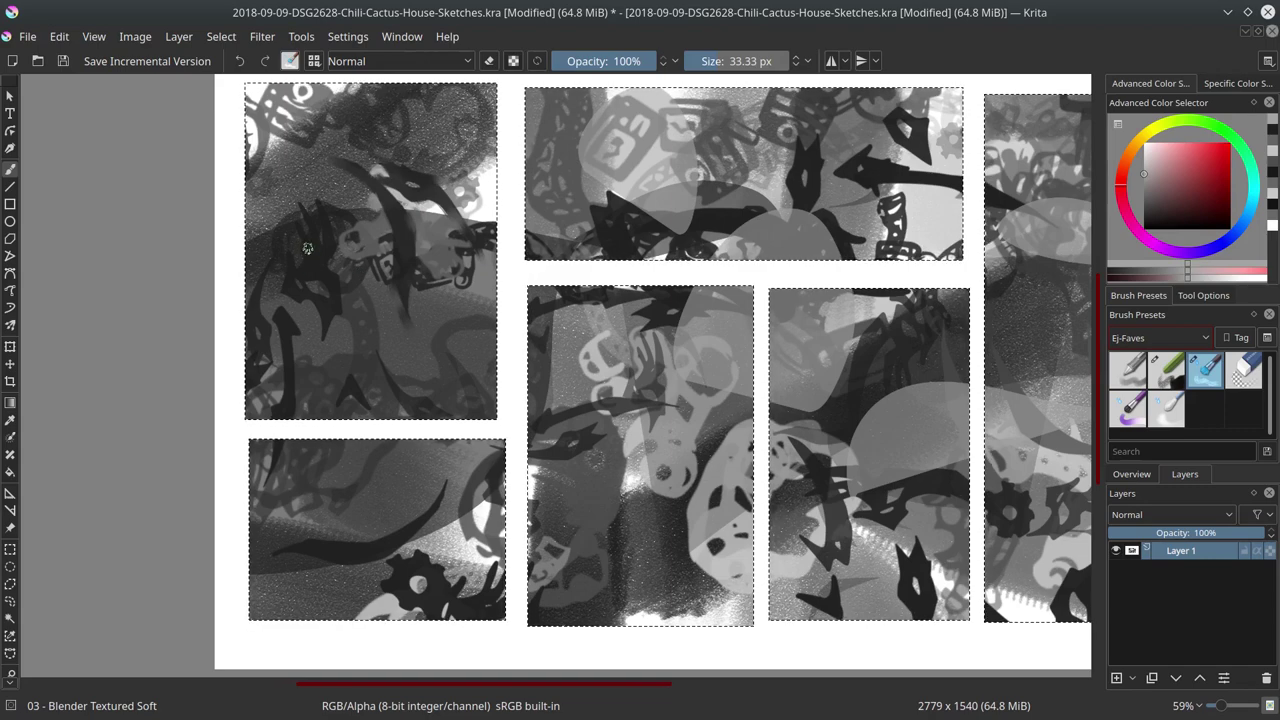
key(slash)
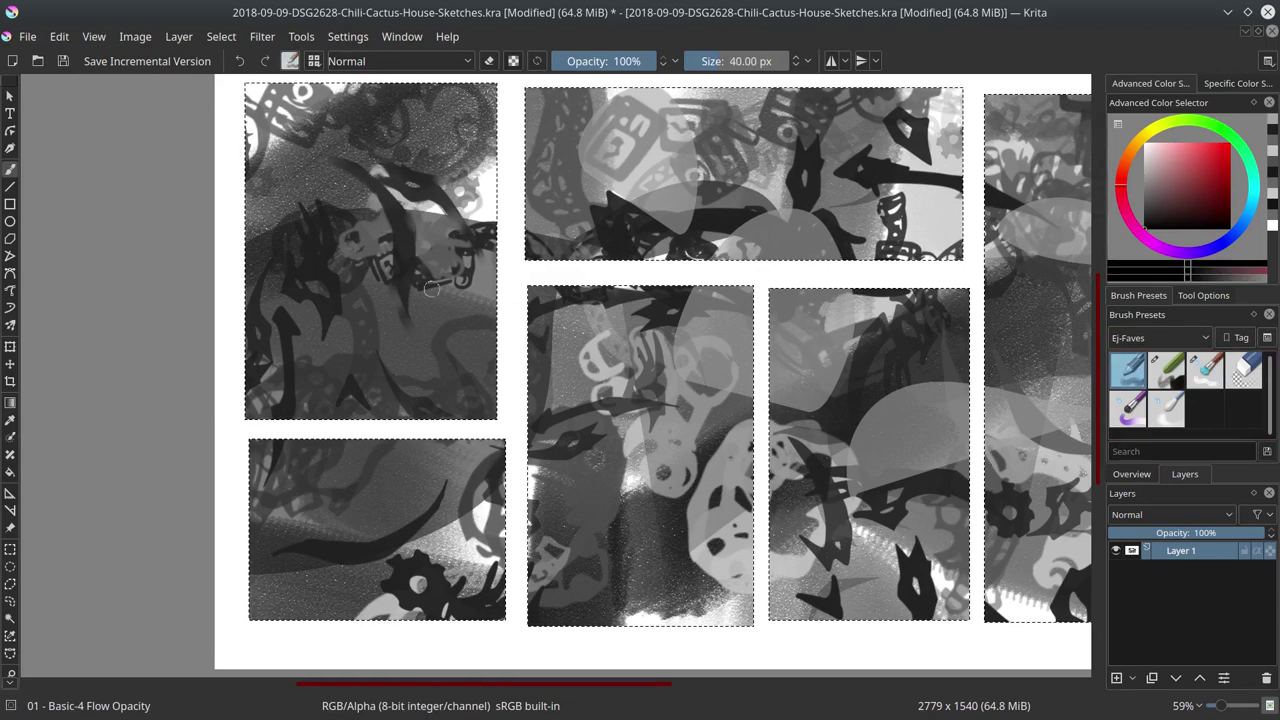
key(bracketleft)
key(bracketleft)
key(bracketleft)
key(plus)
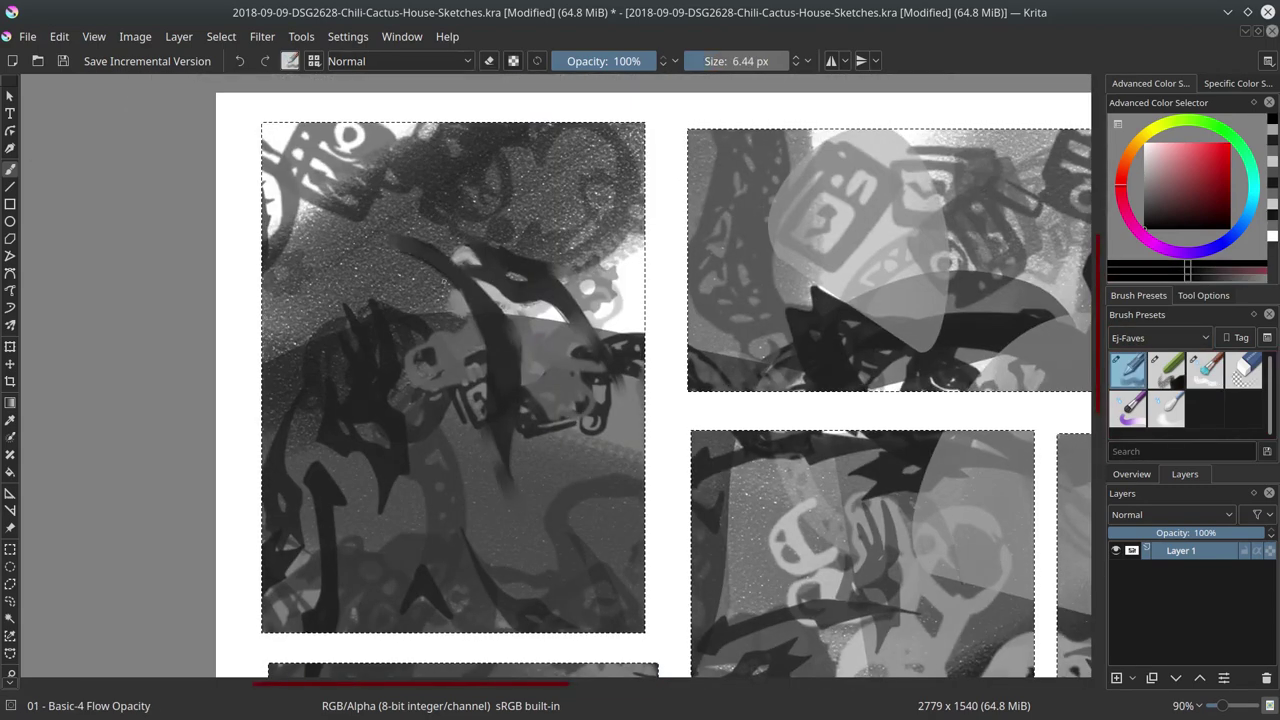
Sketch dark curving lines tracing the curved form in the tall left panel
drag(428, 256, 466, 304)
drag(477, 355, 540, 450)
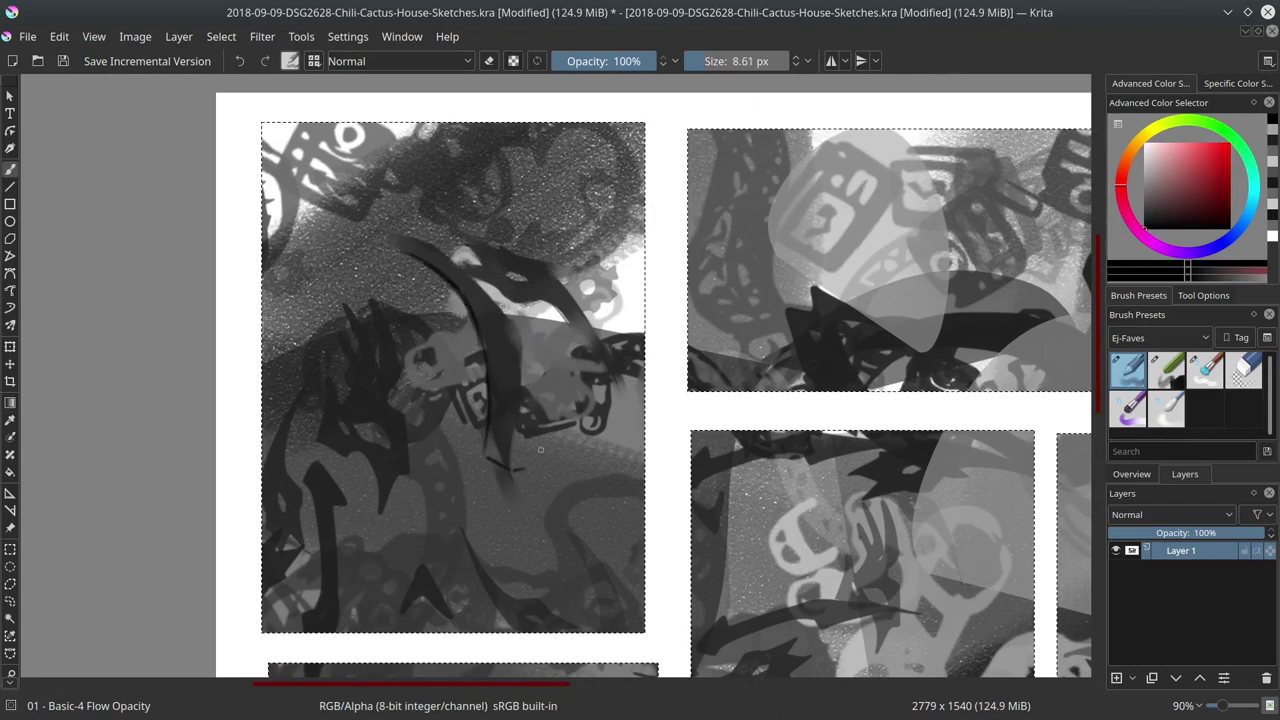
drag(424, 234, 530, 370)
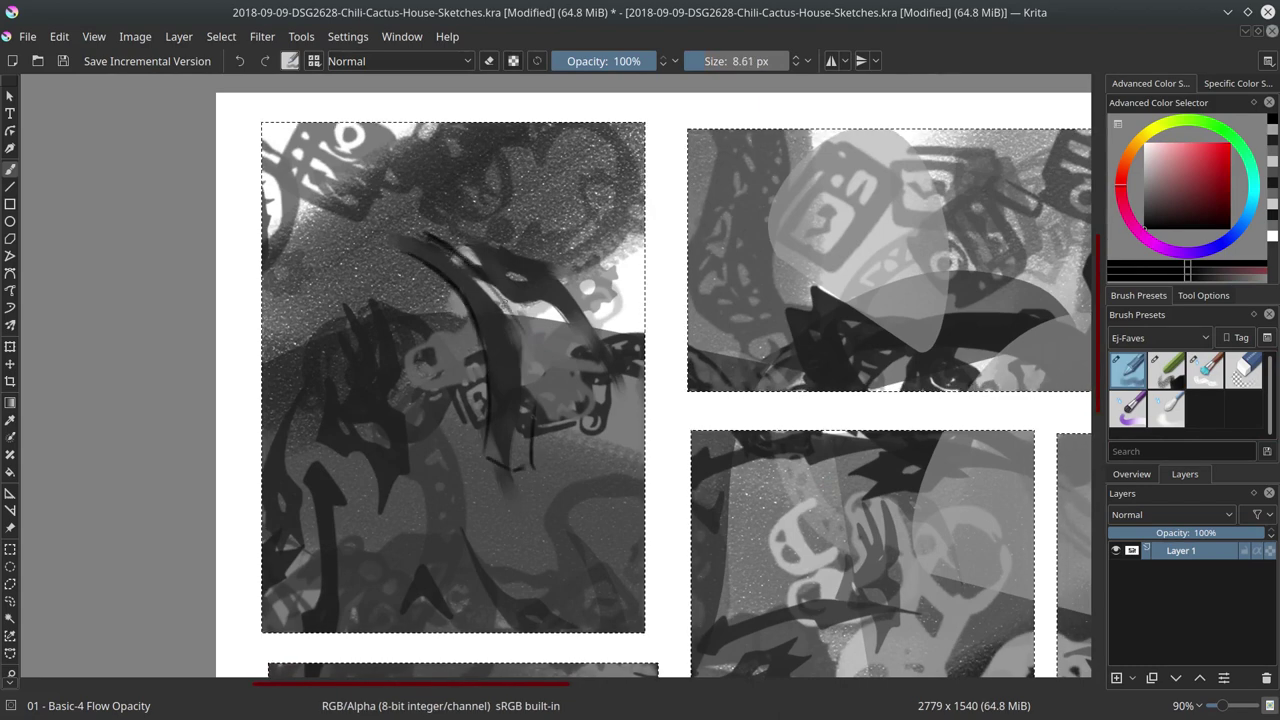
drag(420, 244, 456, 268)
drag(545, 306, 500, 290)
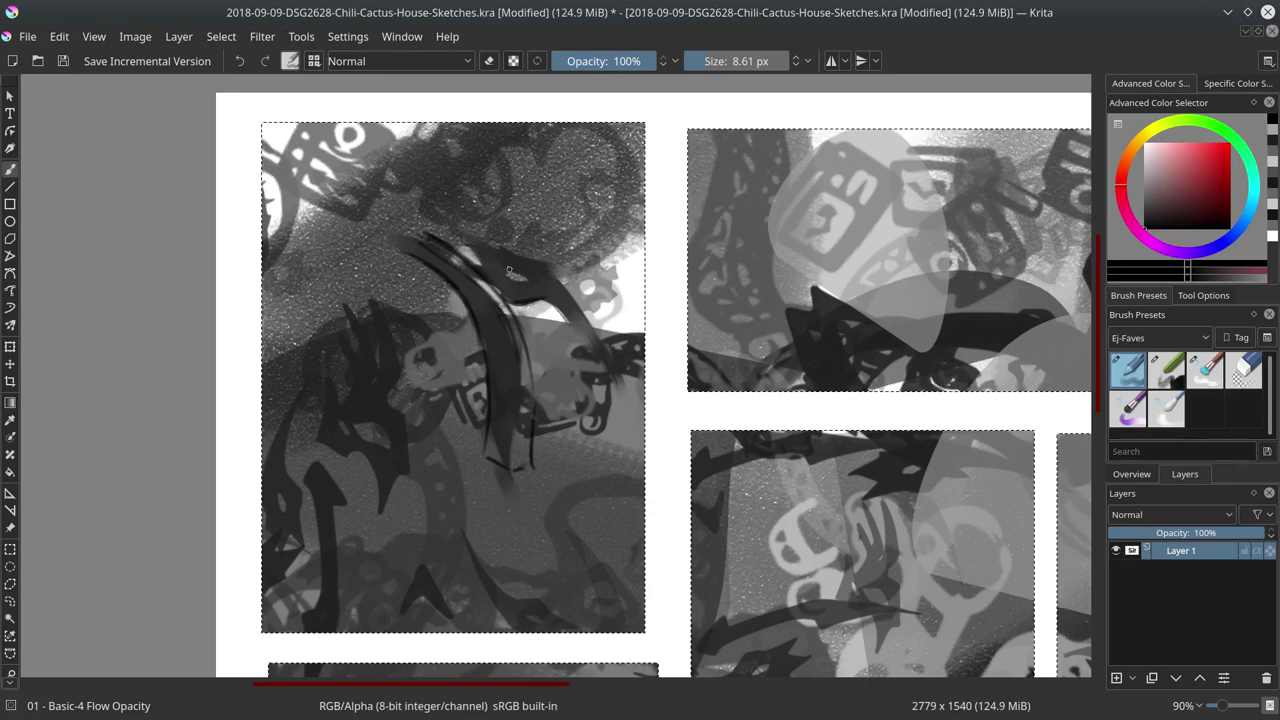
drag(481, 248, 611, 358)
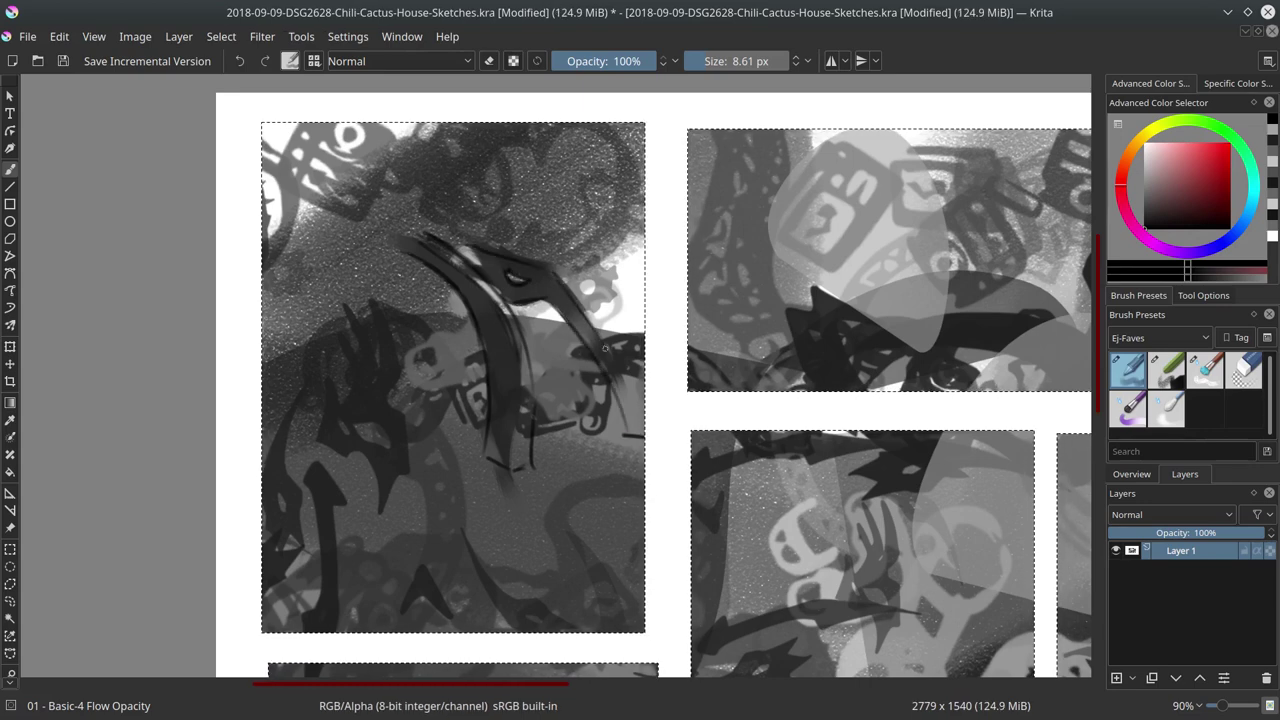
drag(567, 282, 636, 402)
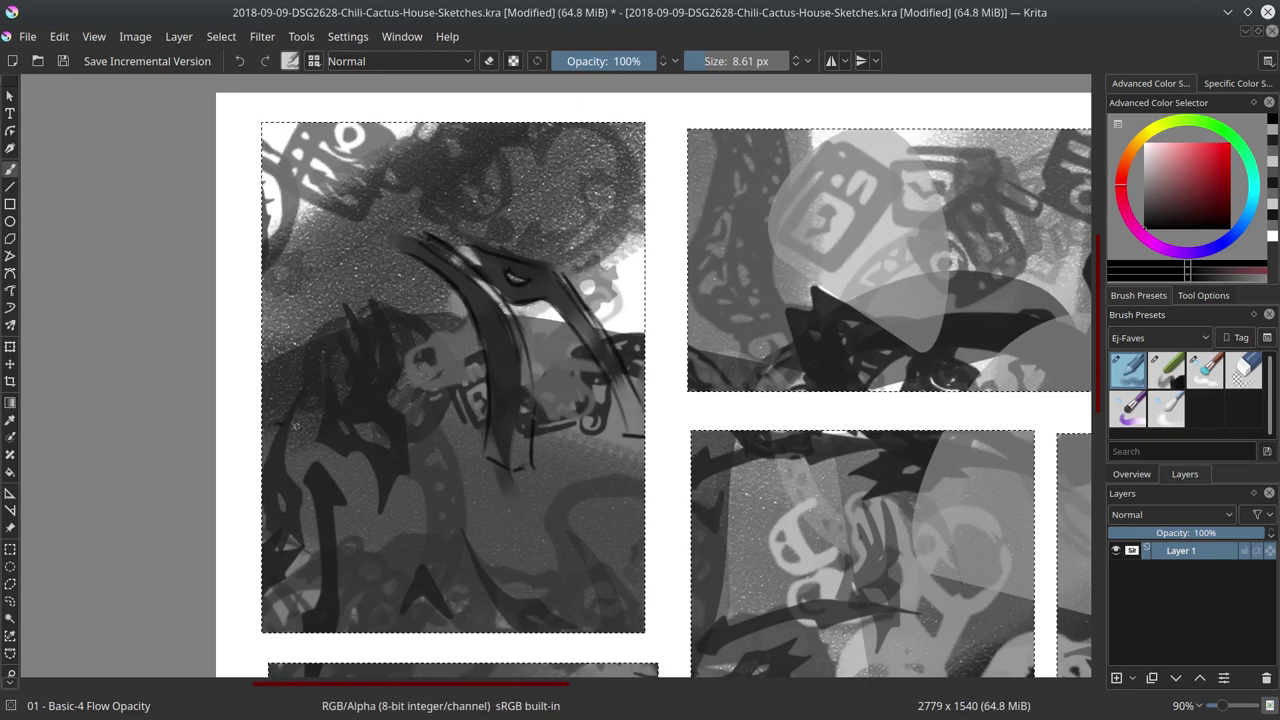
Add an arch, vertical lines and small figures near the bottom of the left panel
drag(356, 417, 346, 349)
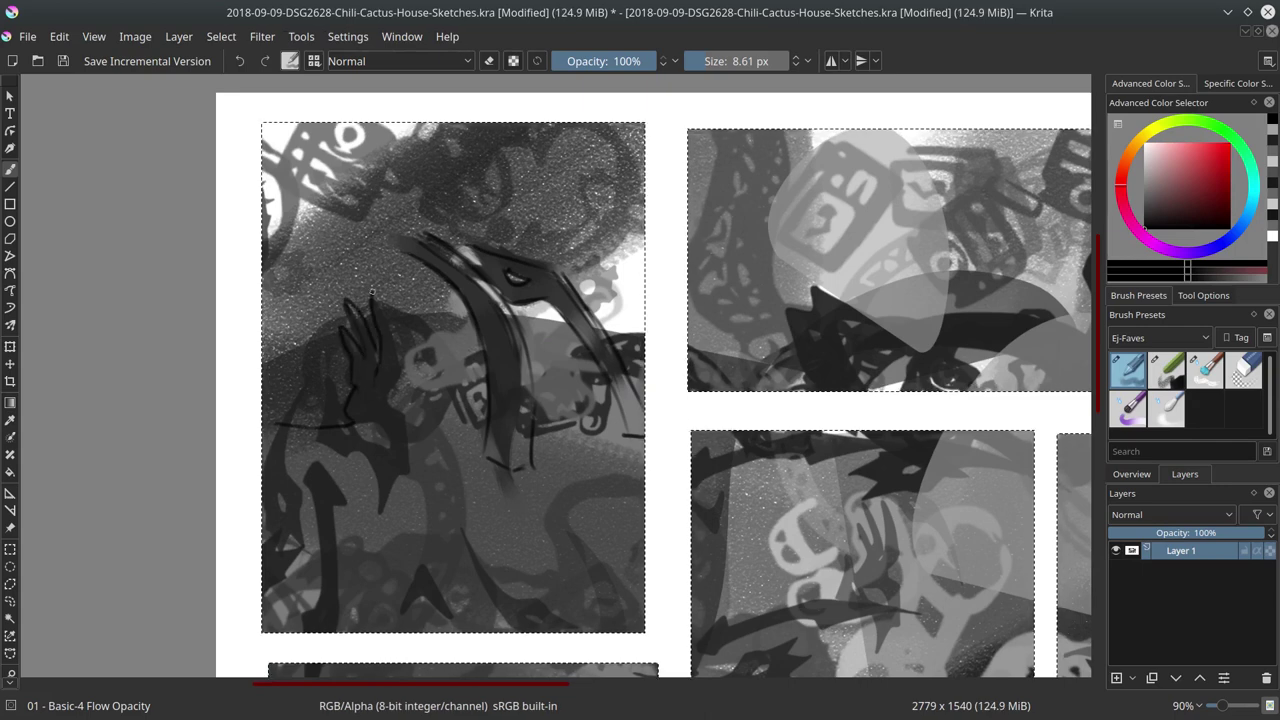
mouse_move(389, 315)
mouse_down()
mouse_move(446, 374)
mouse_move(468, 328)
mouse_up()
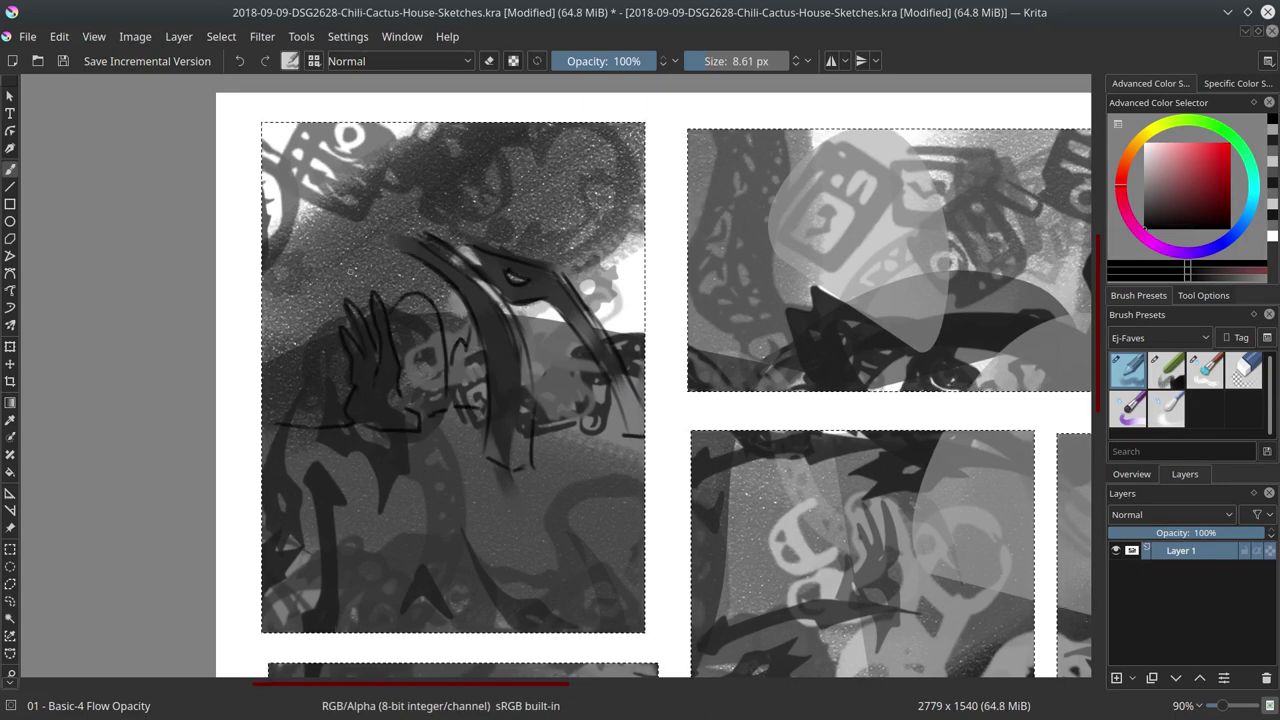
drag(310, 359, 348, 225)
mouse_move(295, 278)
mouse_down()
mouse_move(277, 158)
mouse_move(289, 140)
mouse_up()
drag(426, 252, 412, 236)
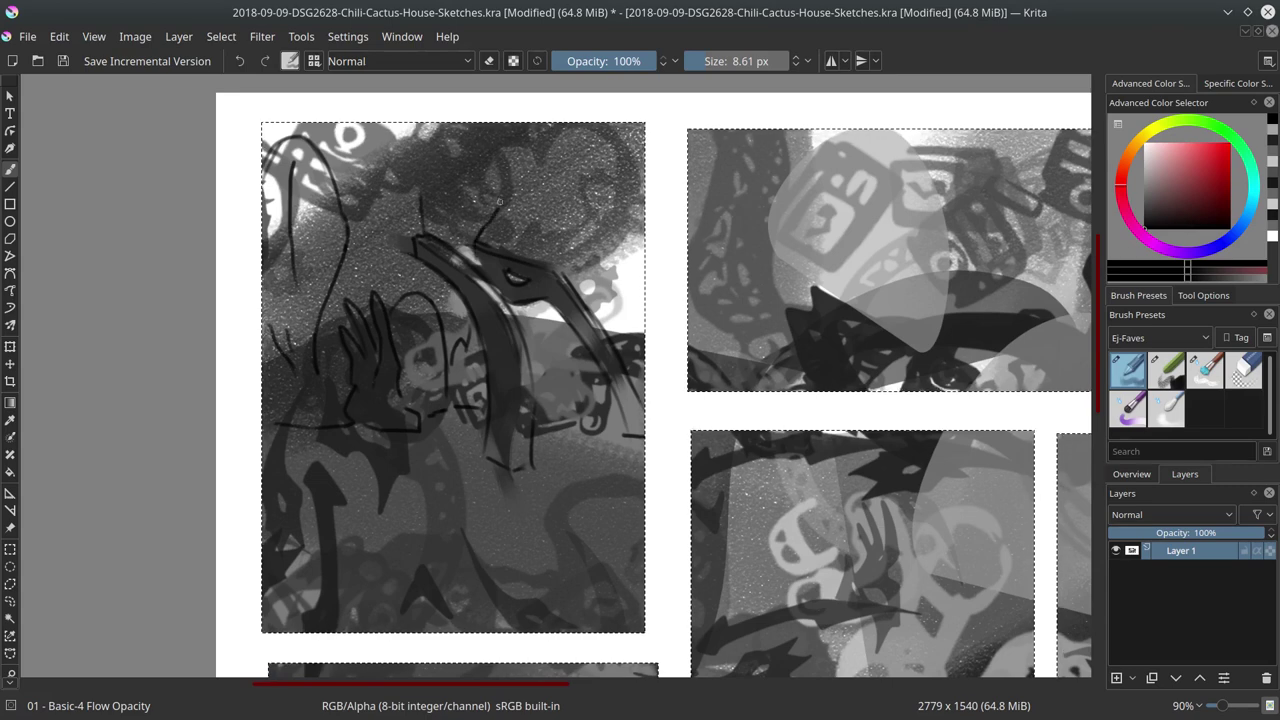
drag(499, 201, 511, 138)
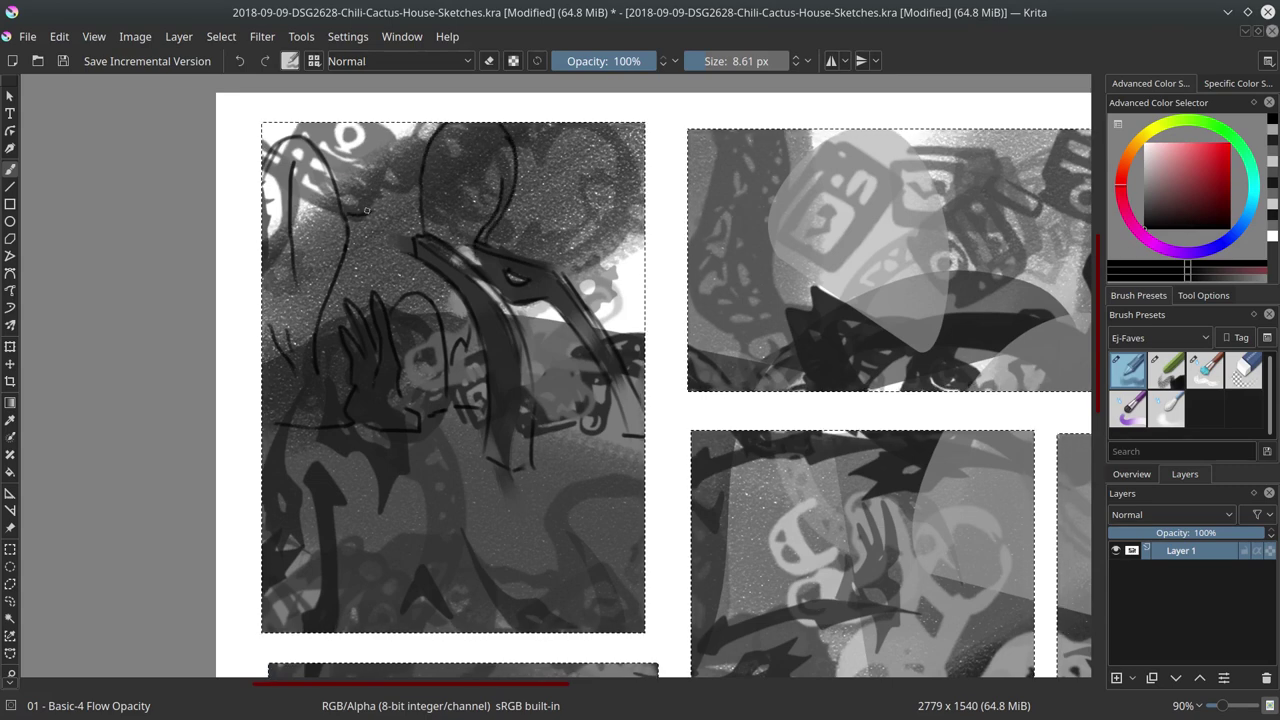
mouse_move(520, 355)
mouse_down()
mouse_move(540, 428)
mouse_move(552, 316)
mouse_up()
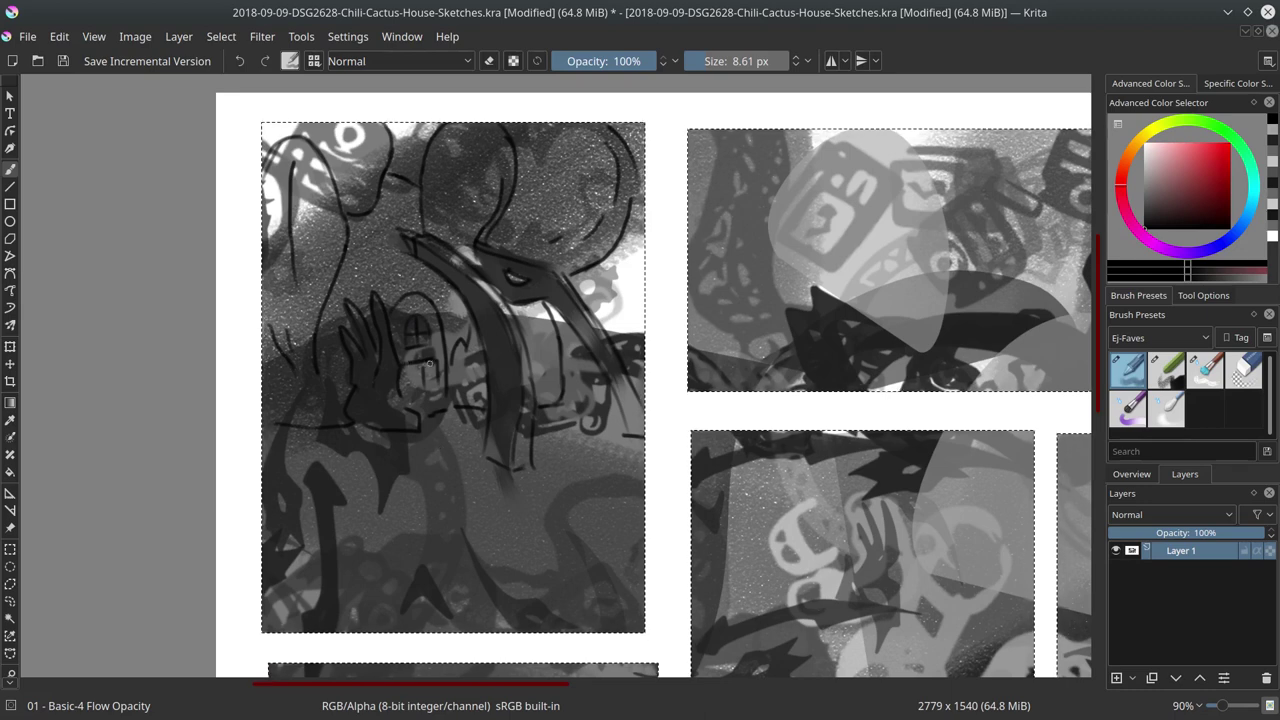
drag(430, 364, 442, 425)
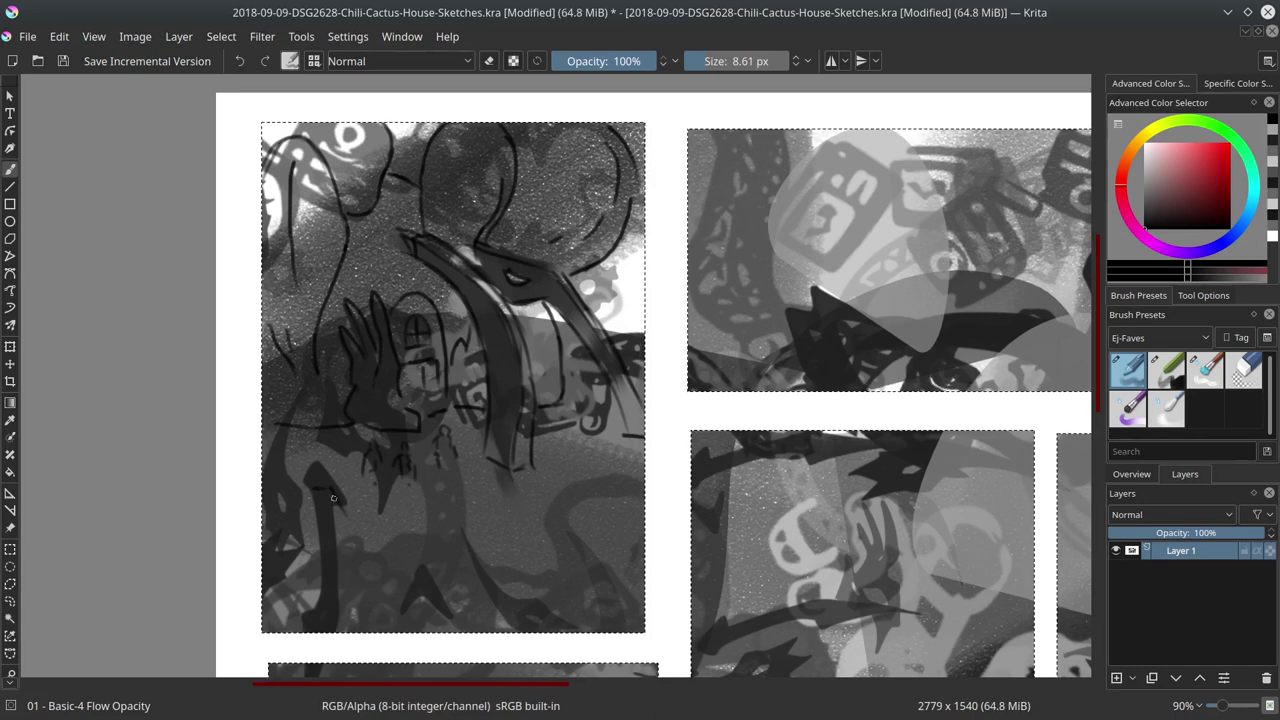
drag(545, 506, 514, 570)
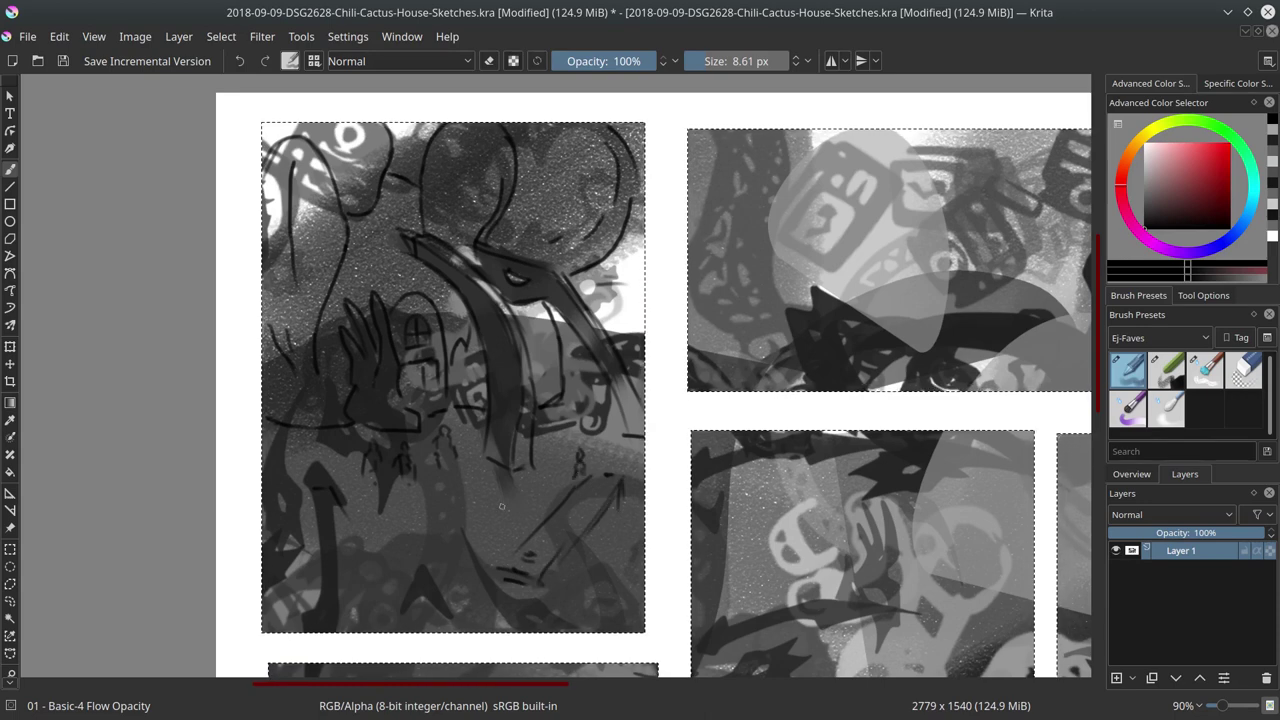
drag(318, 512, 361, 619)
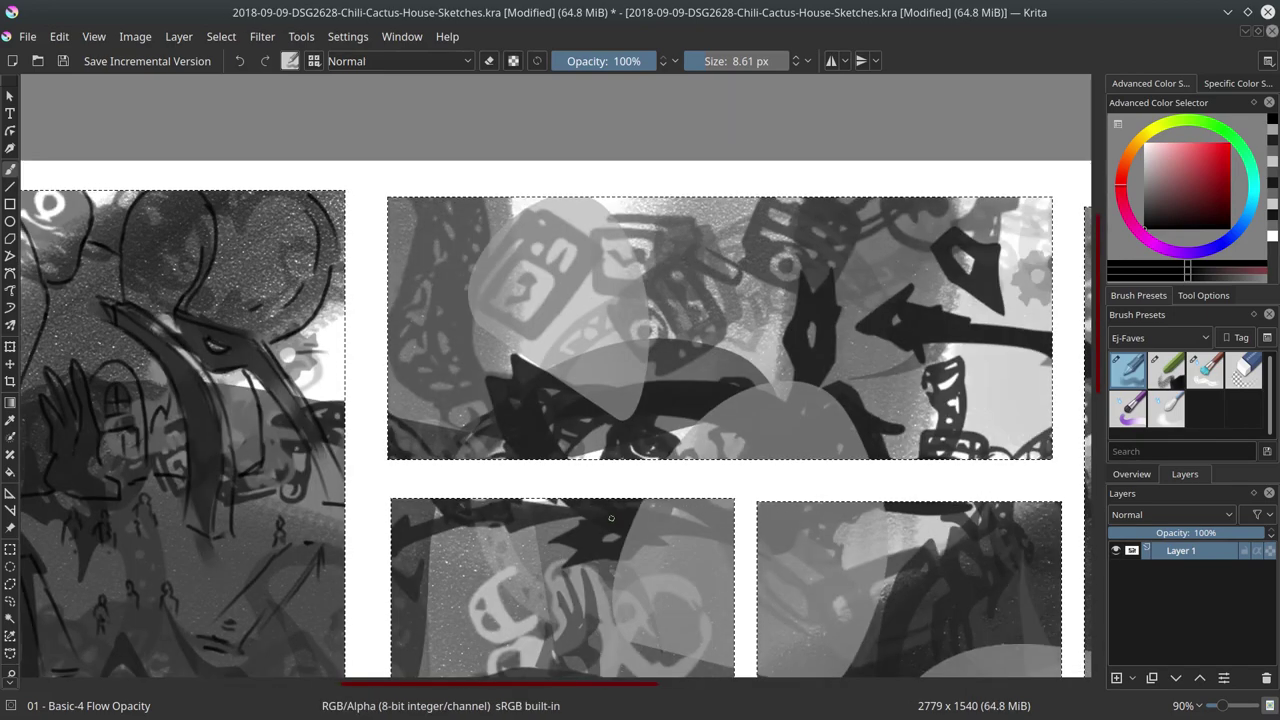
Sketch long arcs, a spiky shape and a pointed ear-like form in the wide top panel
mouse_move(488, 410)
mouse_down()
mouse_move(465, 443)
mouse_move(830, 434)
mouse_up()
drag(552, 366, 722, 338)
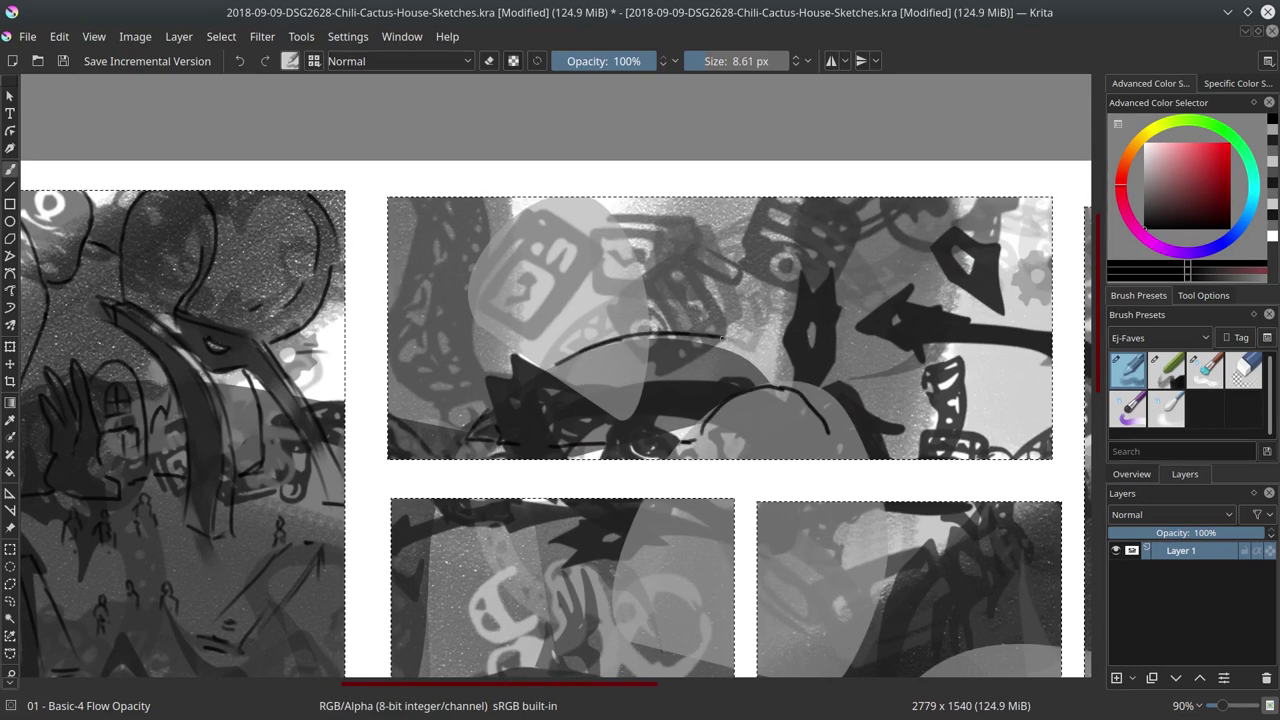
mouse_move(600, 352)
mouse_down()
mouse_move(484, 380)
mouse_move(514, 446)
mouse_up()
drag(642, 428, 688, 440)
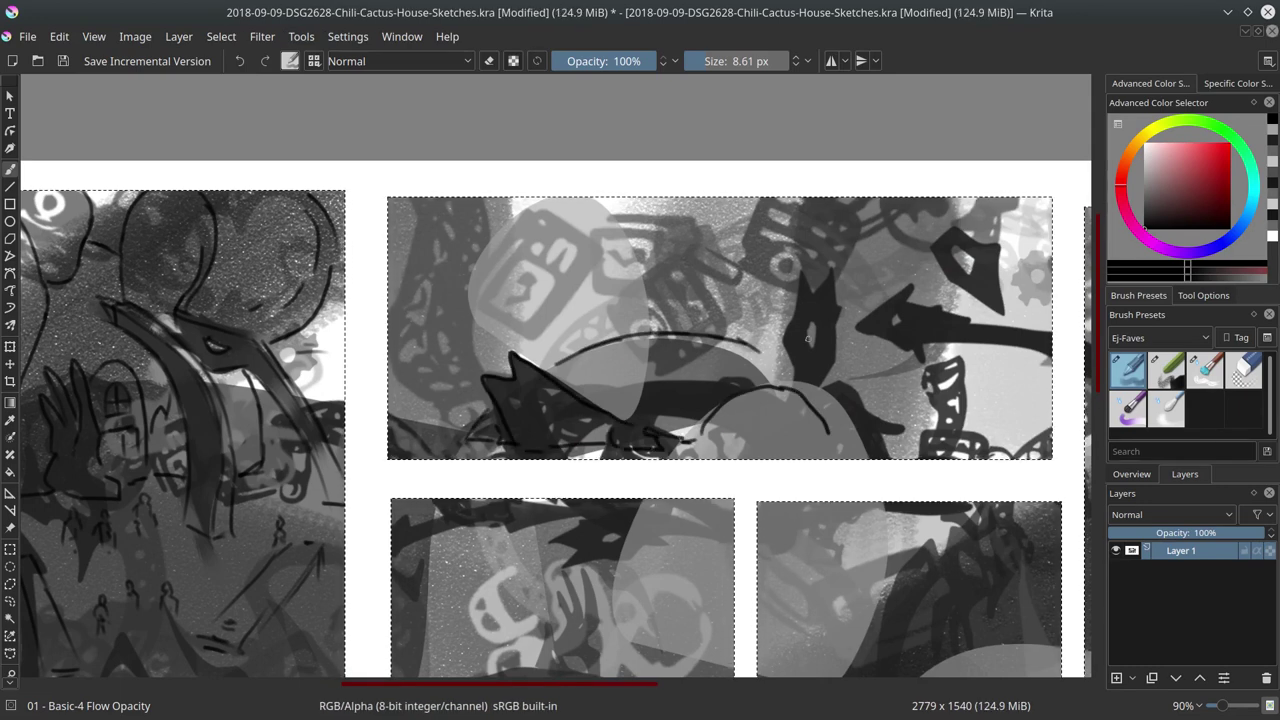
mouse_move(808, 338)
mouse_down()
mouse_move(798, 262)
mouse_move(828, 254)
mouse_up()
mouse_move(710, 446)
mouse_down()
mouse_move(812, 452)
mouse_move(904, 437)
mouse_up()
Add vertical and horizontal strokes across the wide top panel
drag(437, 340, 440, 438)
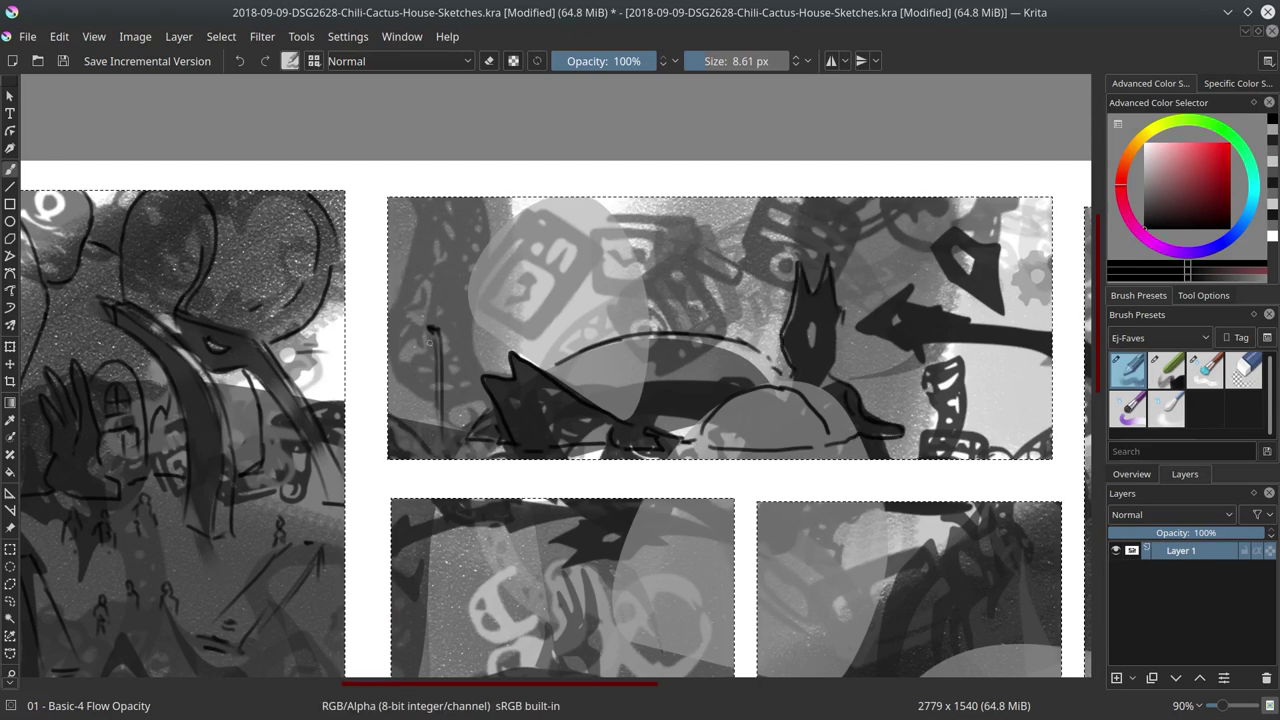
drag(398, 346, 522, 346)
drag(880, 344, 880, 408)
mouse_move(926, 342)
mouse_down()
mouse_move(946, 354)
mouse_move(962, 440)
mouse_move(940, 448)
mouse_up()
mouse_move(978, 436)
mouse_down()
mouse_move(1024, 434)
mouse_move(1012, 325)
mouse_move(794, 295)
mouse_move(825, 324)
mouse_move(801, 343)
mouse_move(783, 333)
mouse_up()
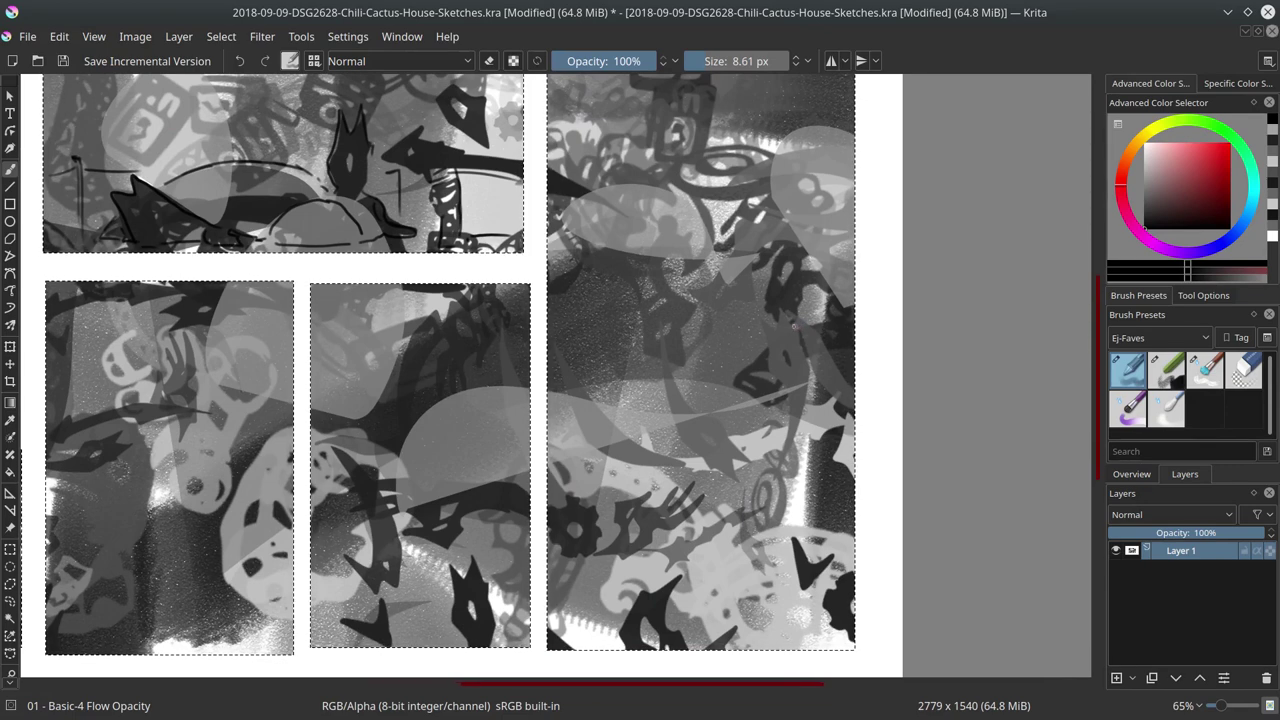
Sketch a domed house with arch outlines and vertical posts in the tall right panel
key(minus)
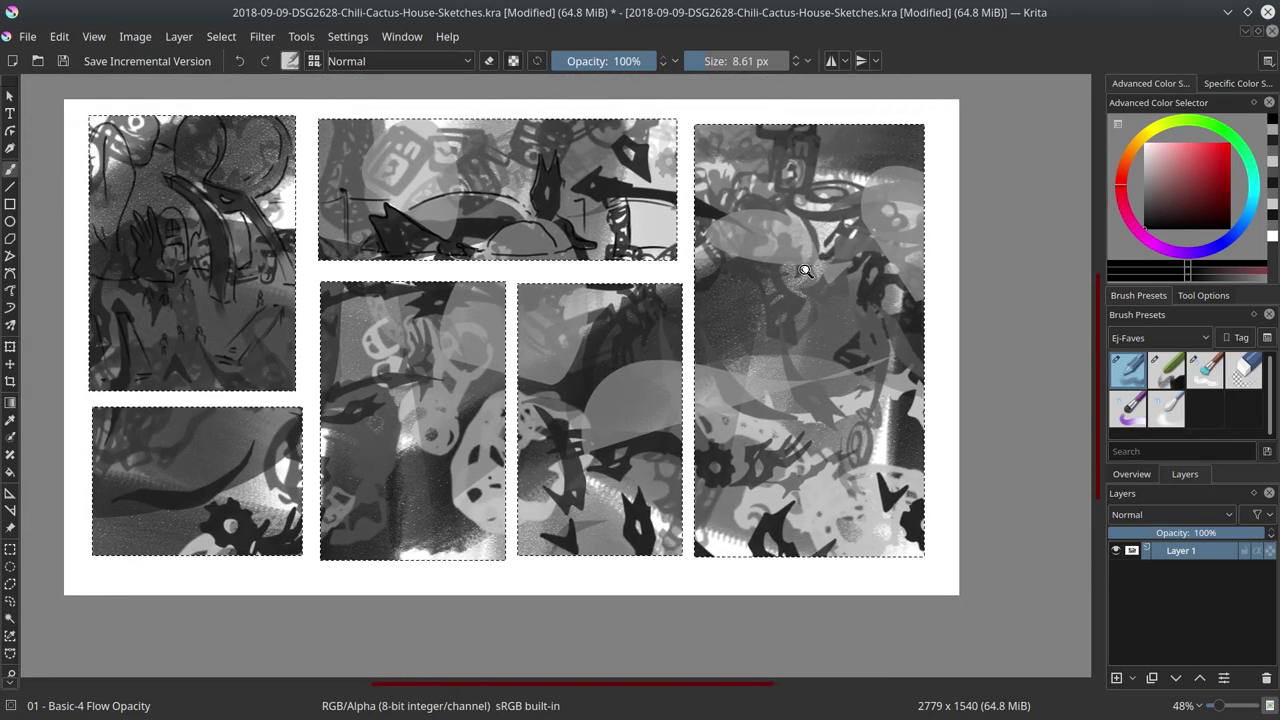
scroll(811, 272, up, 2)
mouse_move(707, 259)
mouse_down()
mouse_move(730, 193)
mouse_move(810, 235)
mouse_up()
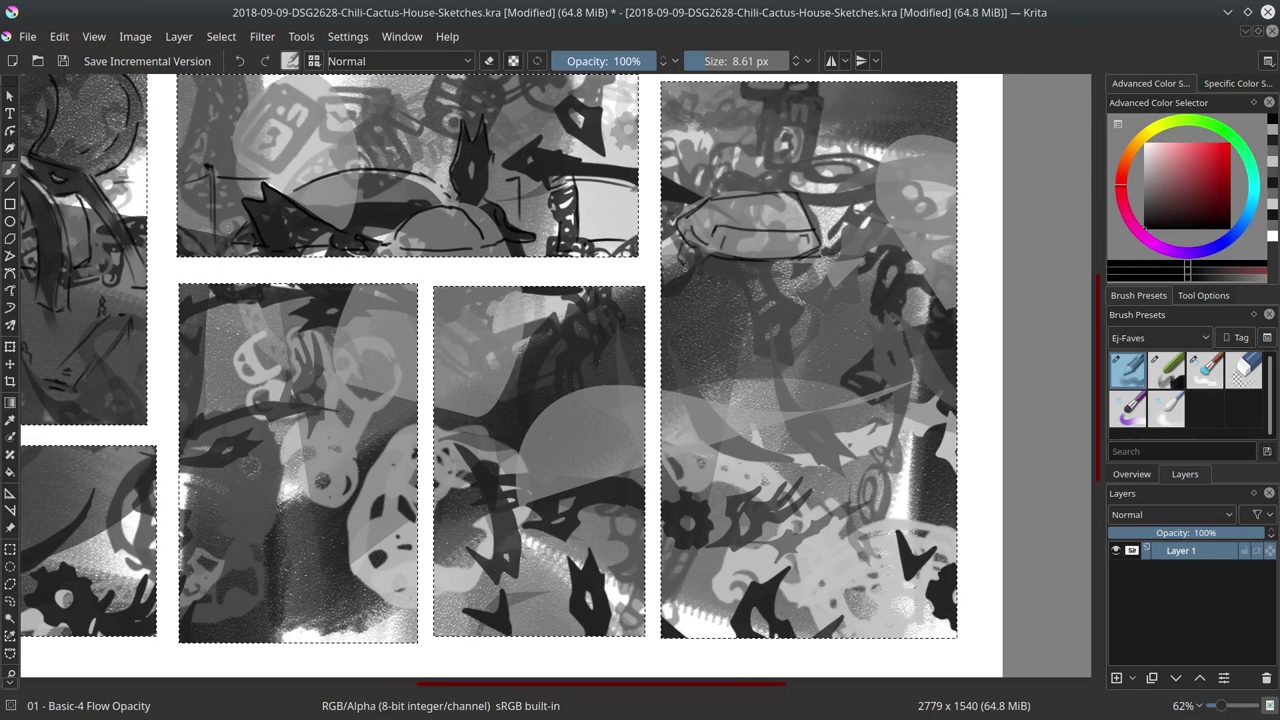
drag(836, 258, 830, 282)
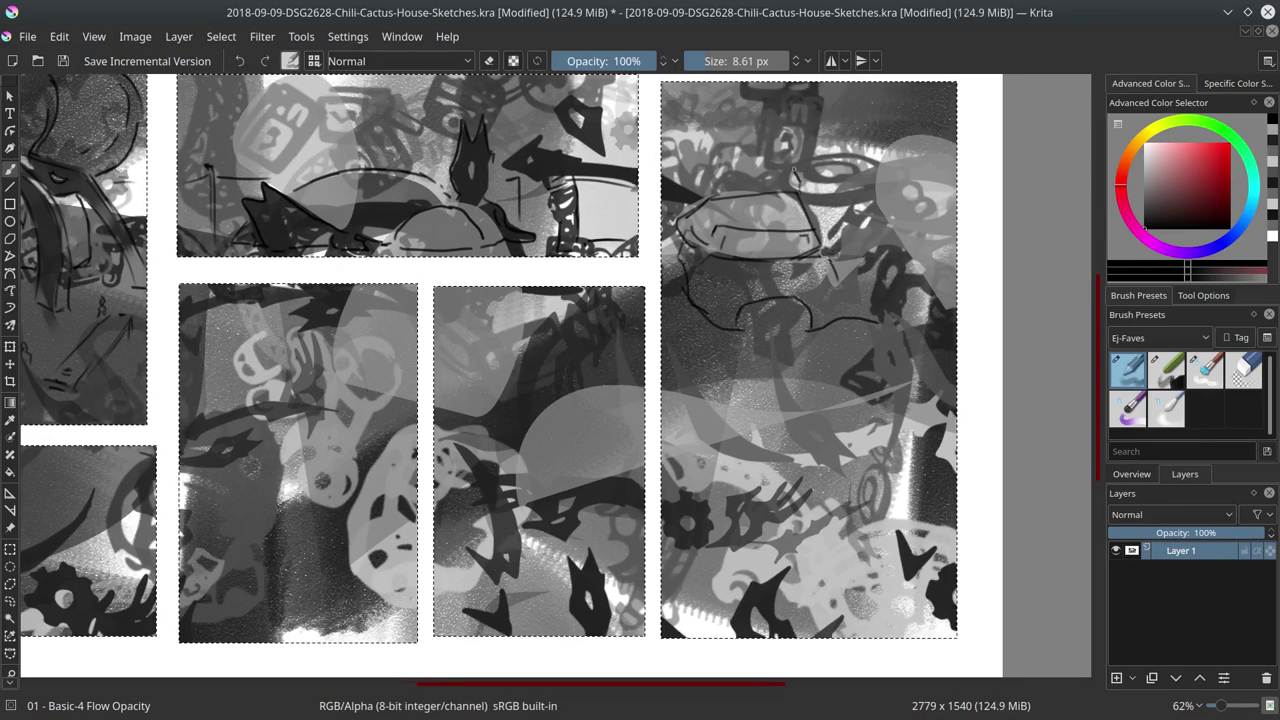
mouse_move(786, 170)
mouse_down()
mouse_move(850, 200)
mouse_move(845, 250)
mouse_up()
drag(675, 210, 765, 195)
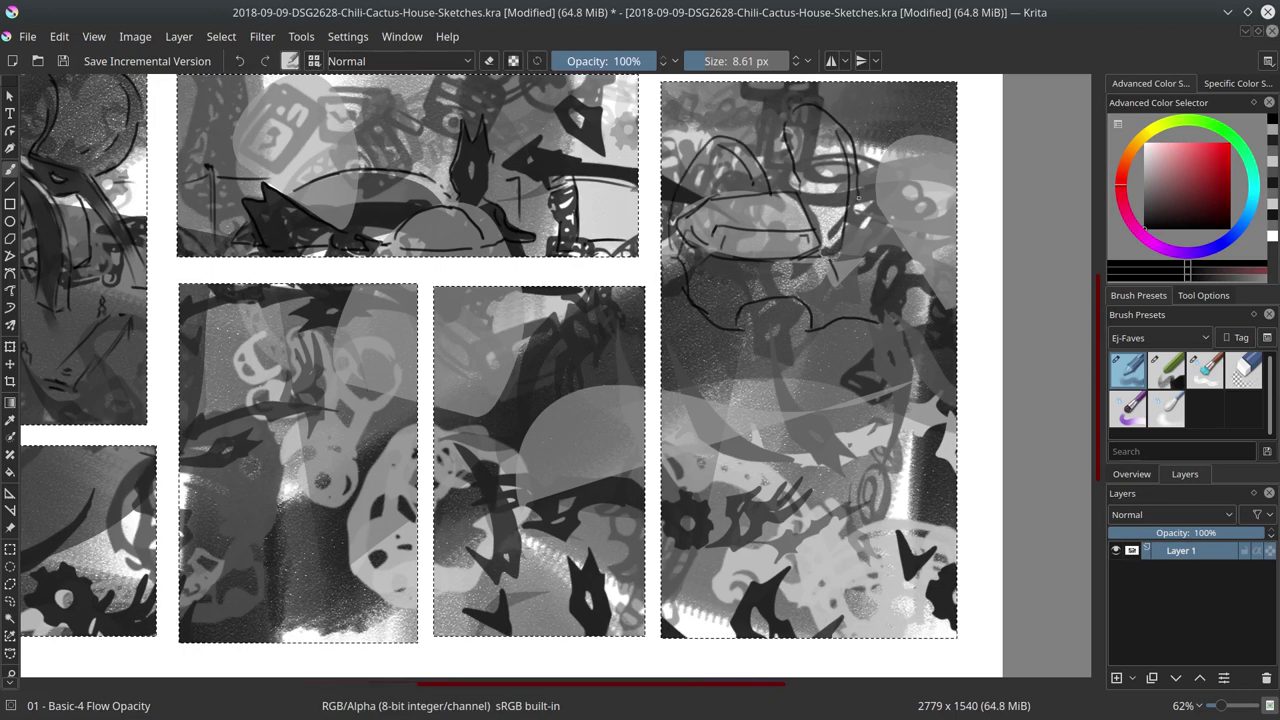
drag(880, 323, 916, 335)
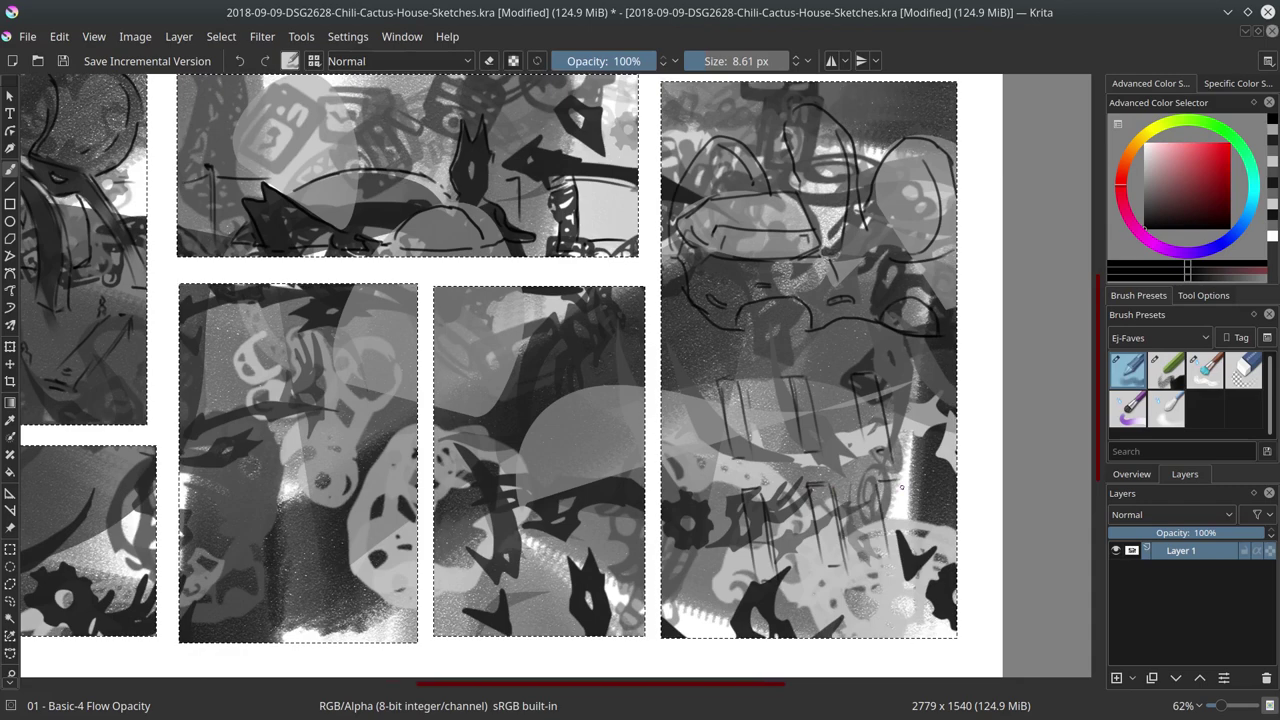
Sketch a dome with two eyes and a mouth line in the middle panel
scroll(851, 375, up, 5)
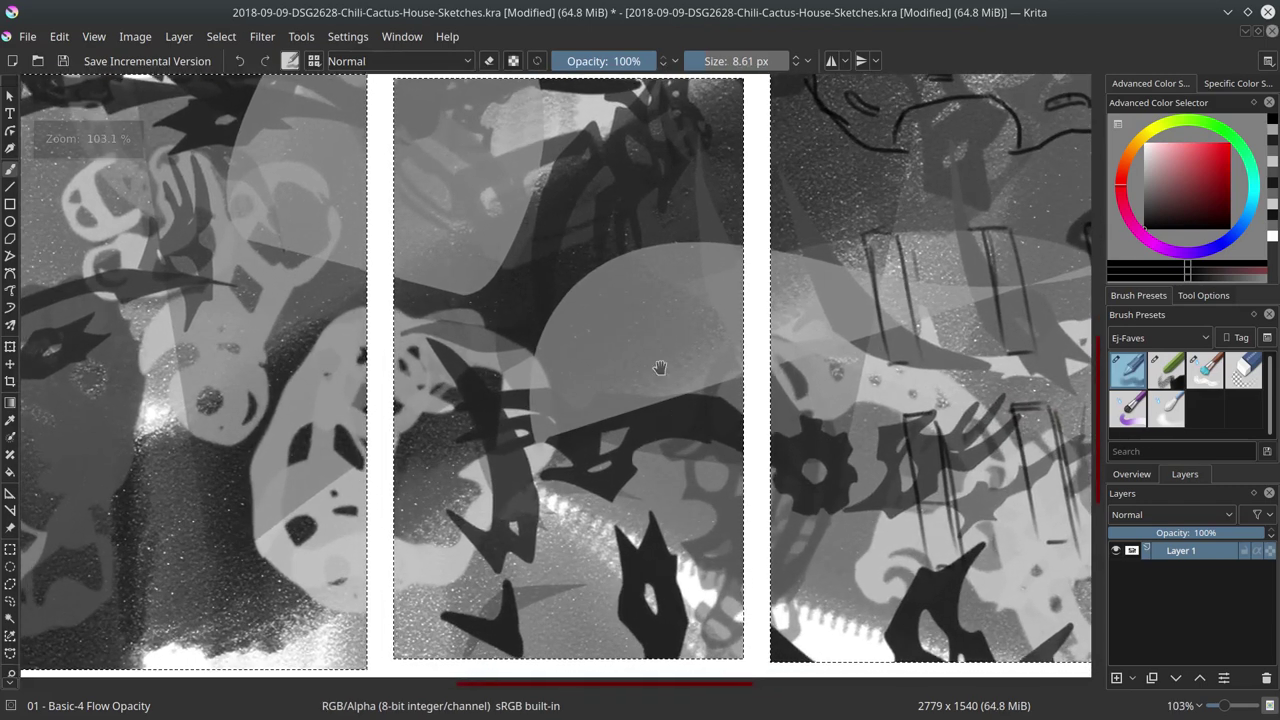
mouse_move(588, 124)
mouse_down()
mouse_move(534, 200)
mouse_move(527, 312)
mouse_move(540, 394)
mouse_move(708, 260)
mouse_up()
mouse_move(600, 322)
mouse_down()
mouse_move(572, 345)
mouse_move(600, 344)
mouse_up()
mouse_move(555, 395)
mouse_down()
mouse_move(716, 410)
mouse_move(672, 385)
mouse_move(716, 382)
mouse_up()
drag(668, 358, 695, 360)
drag(600, 251, 608, 140)
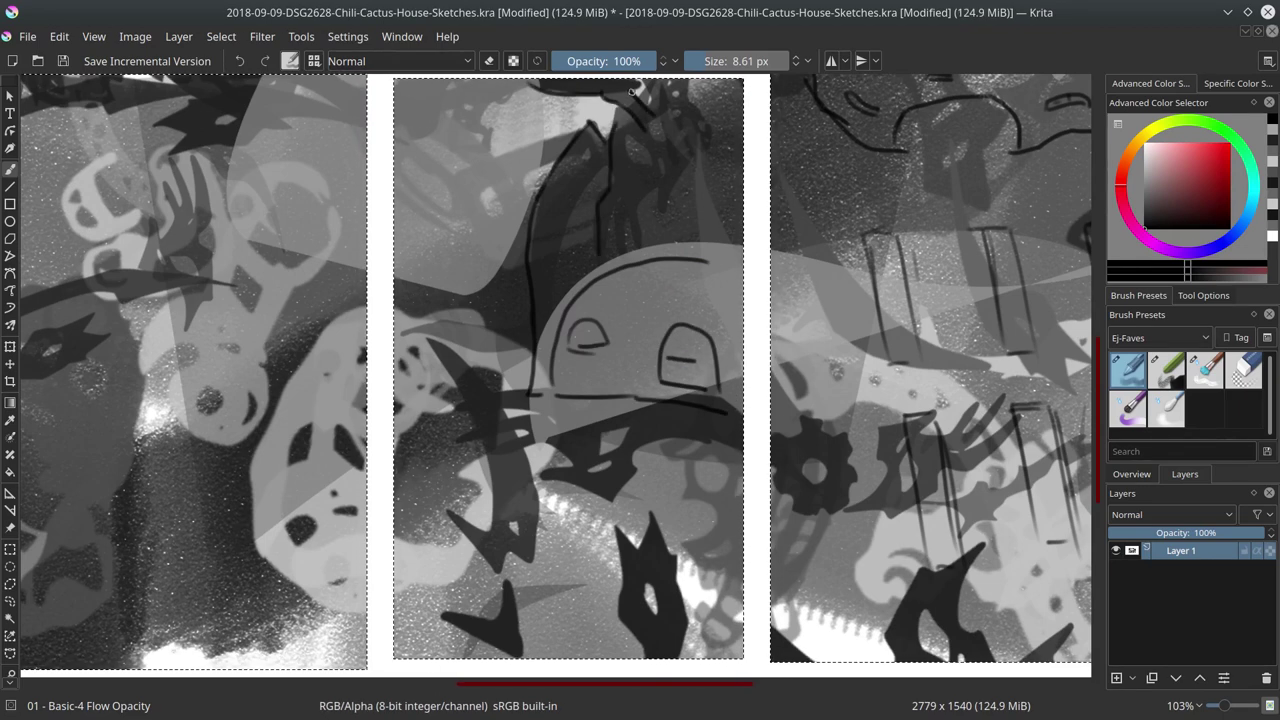
mouse_move(655, 173)
mouse_down()
mouse_move(688, 100)
mouse_move(700, 182)
mouse_up()
drag(676, 116, 692, 118)
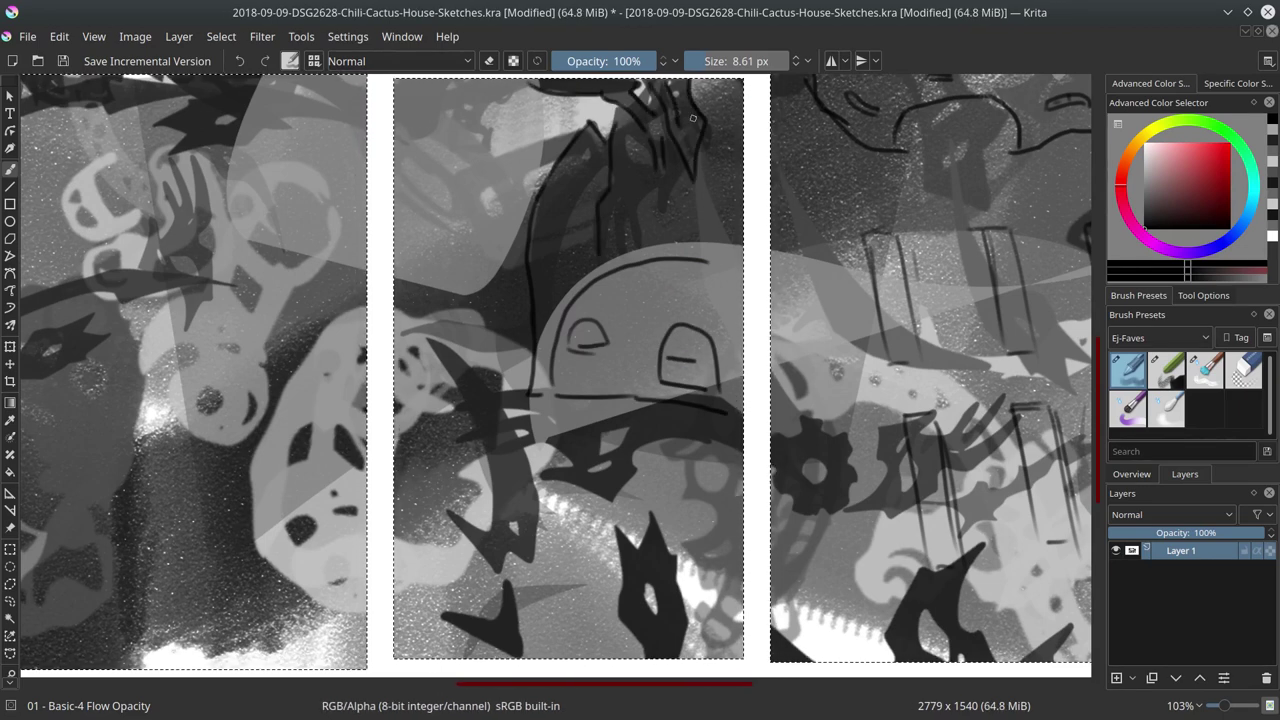
Sketch curved strokes, a round eye-like arc and a face in the lower middle panel
mouse_move(438, 410)
mouse_down()
mouse_move(544, 505)
mouse_move(525, 562)
mouse_up()
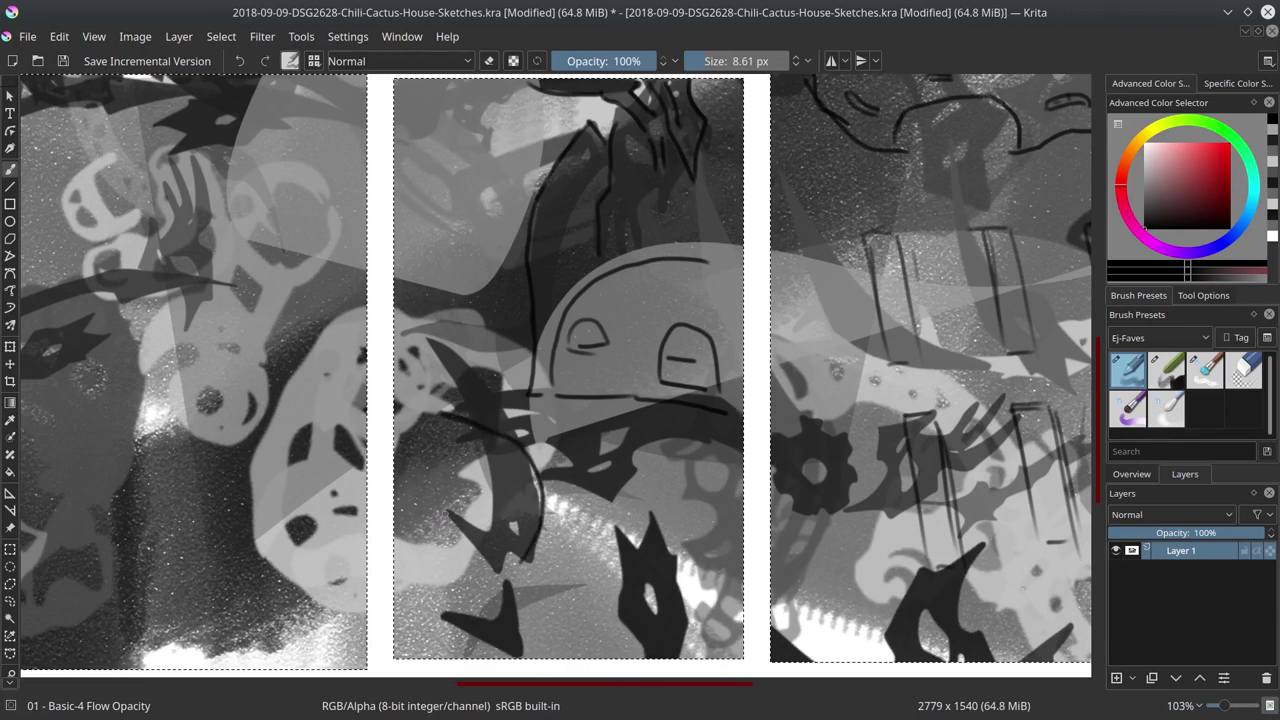
drag(432, 436, 484, 455)
mouse_move(440, 518)
mouse_down()
mouse_move(544, 548)
mouse_move(520, 452)
mouse_move(552, 566)
mouse_up()
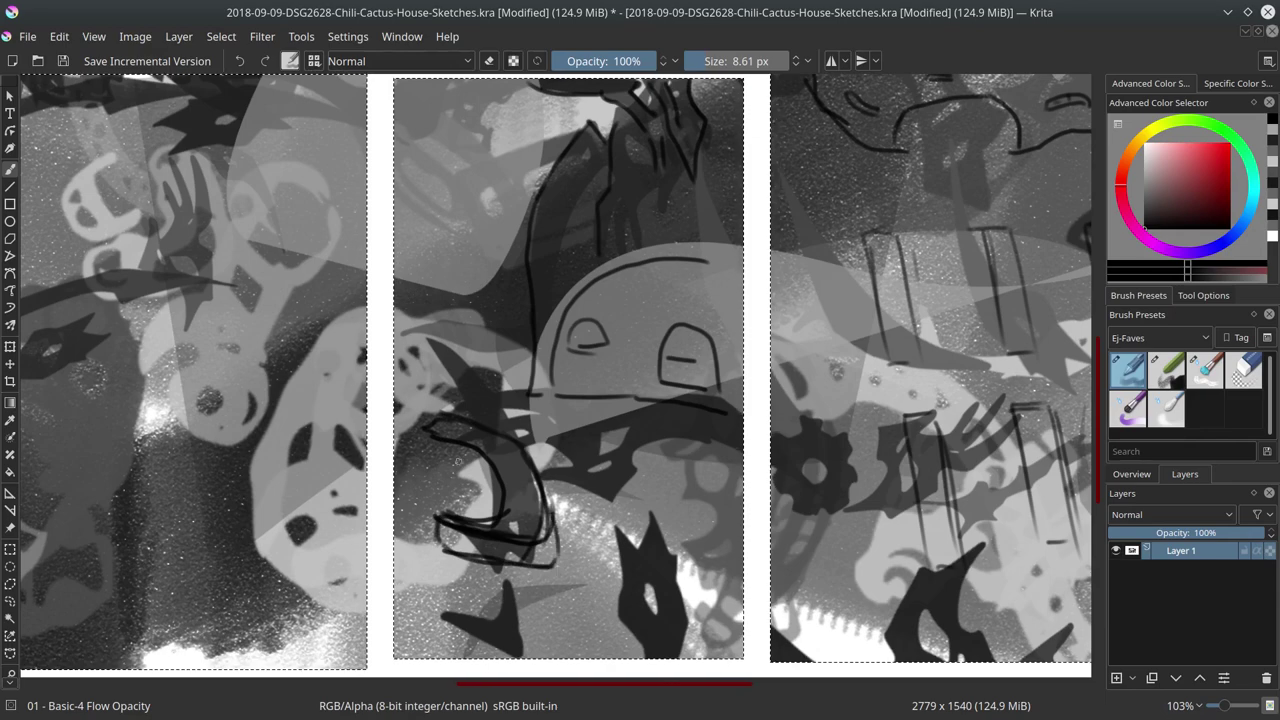
drag(427, 434, 490, 476)
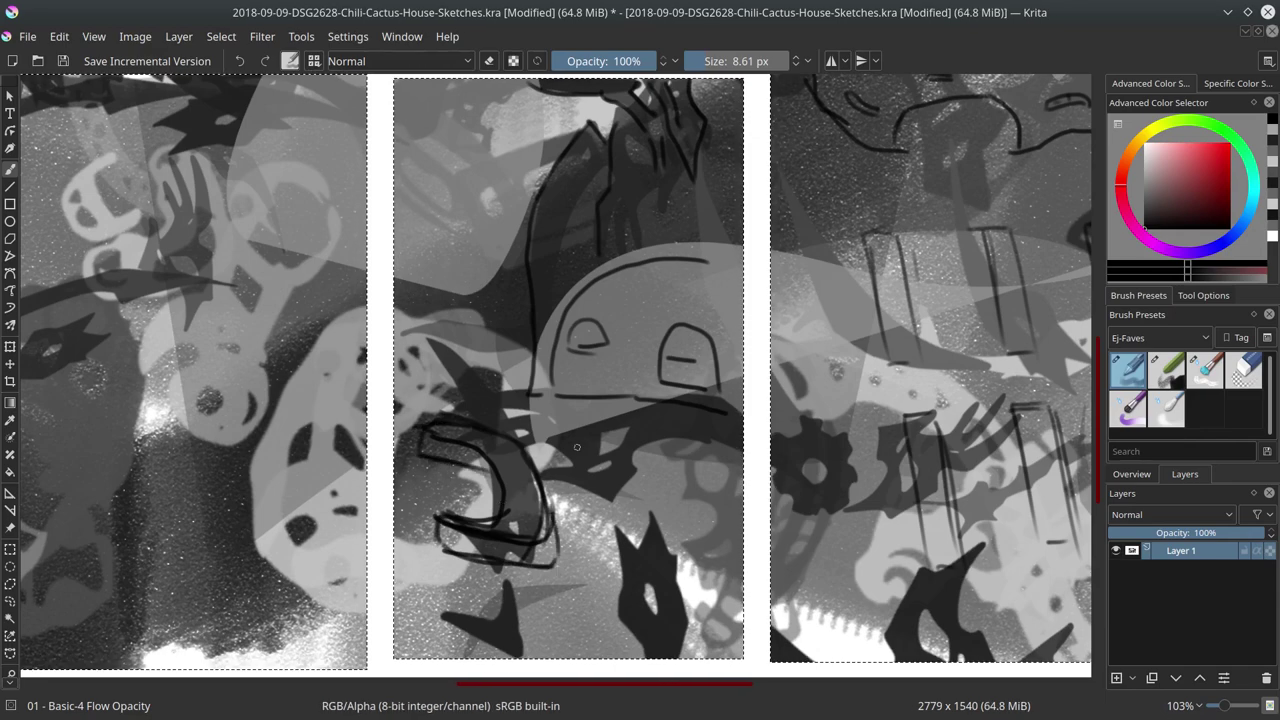
mouse_move(577, 447)
mouse_down()
mouse_move(732, 424)
mouse_move(600, 500)
mouse_move(710, 440)
mouse_move(616, 500)
mouse_move(610, 545)
mouse_up()
mouse_move(612, 262)
mouse_down()
mouse_move(518, 470)
mouse_move(586, 504)
mouse_move(624, 362)
mouse_up()
drag(604, 482, 628, 490)
mouse_move(526, 546)
mouse_down()
mouse_move(624, 556)
mouse_move(630, 608)
mouse_up()
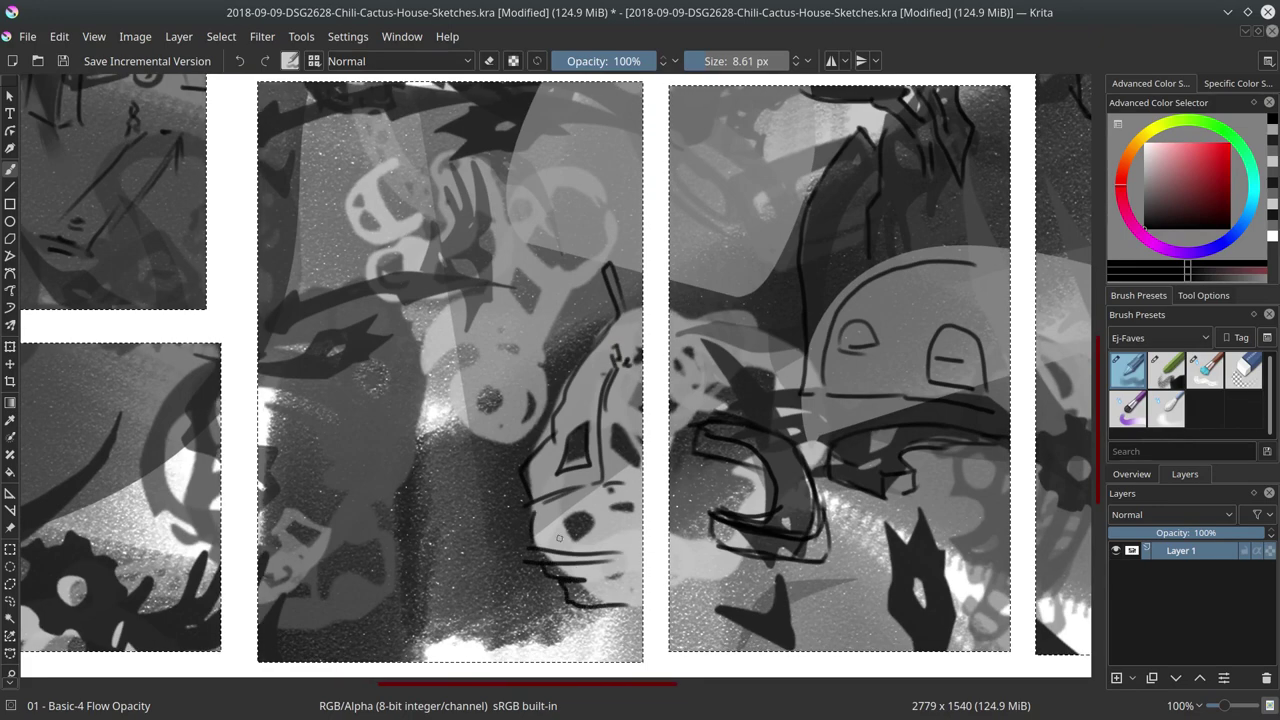
mouse_move(470, 358)
mouse_down()
mouse_move(511, 378)
mouse_move(498, 405)
mouse_move(528, 340)
mouse_move(548, 414)
mouse_up()
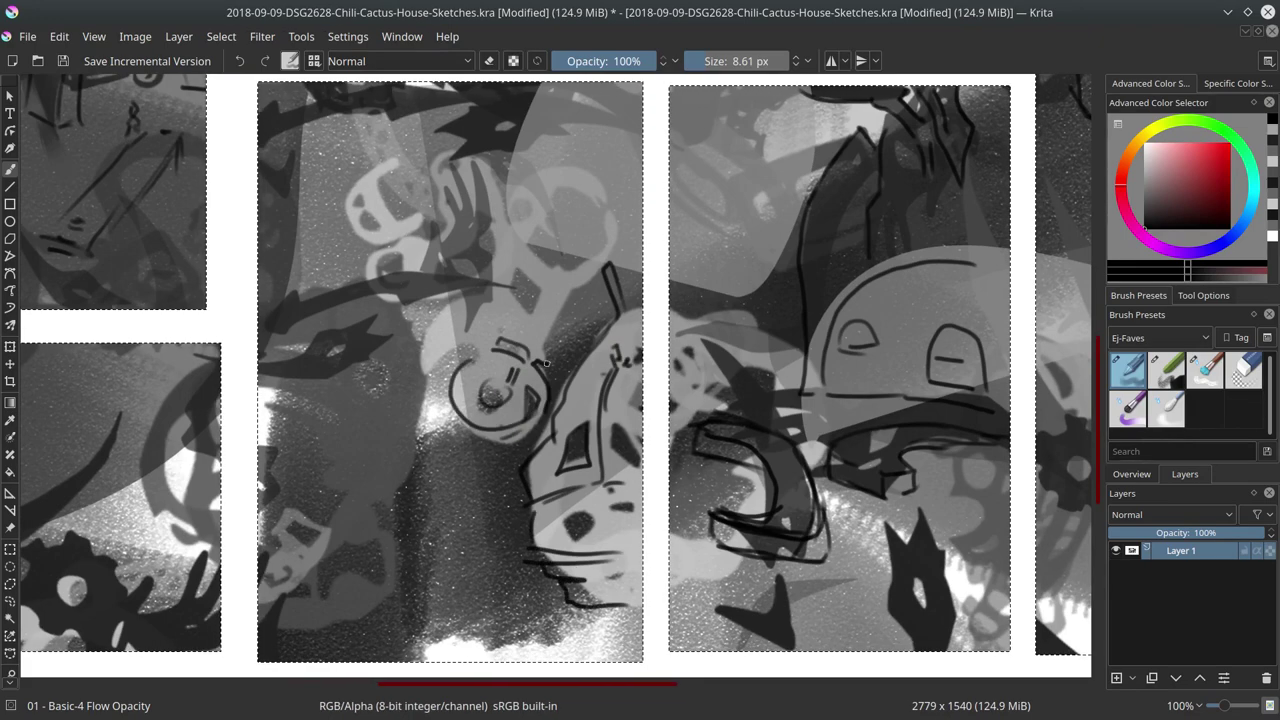
drag(562, 298, 548, 366)
mouse_move(379, 338)
mouse_down()
mouse_move(659, 281)
mouse_move(831, 281)
mouse_up()
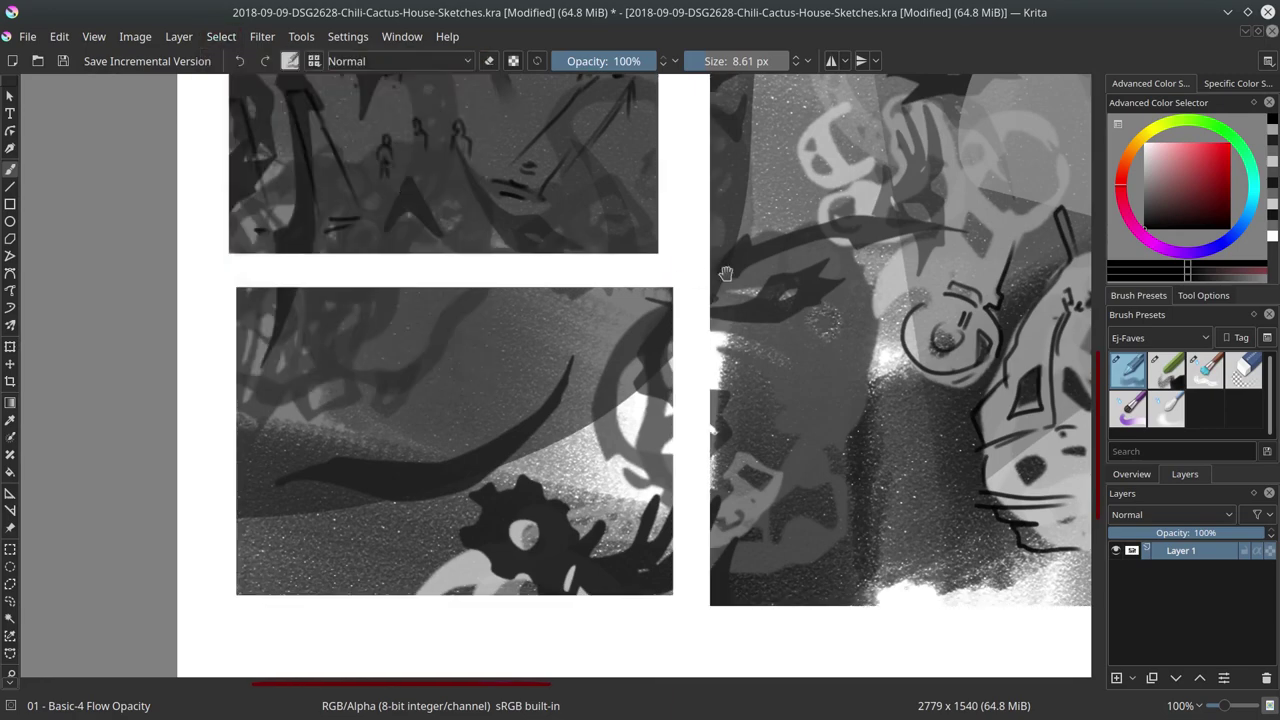
Save the sheet, then select and copy the top-left thumbnail panel
scroll(757, 287, down, 3)
mouse_move(757, 287)
mouse_down()
mouse_move(539, 322)
mouse_move(631, 337)
mouse_up()
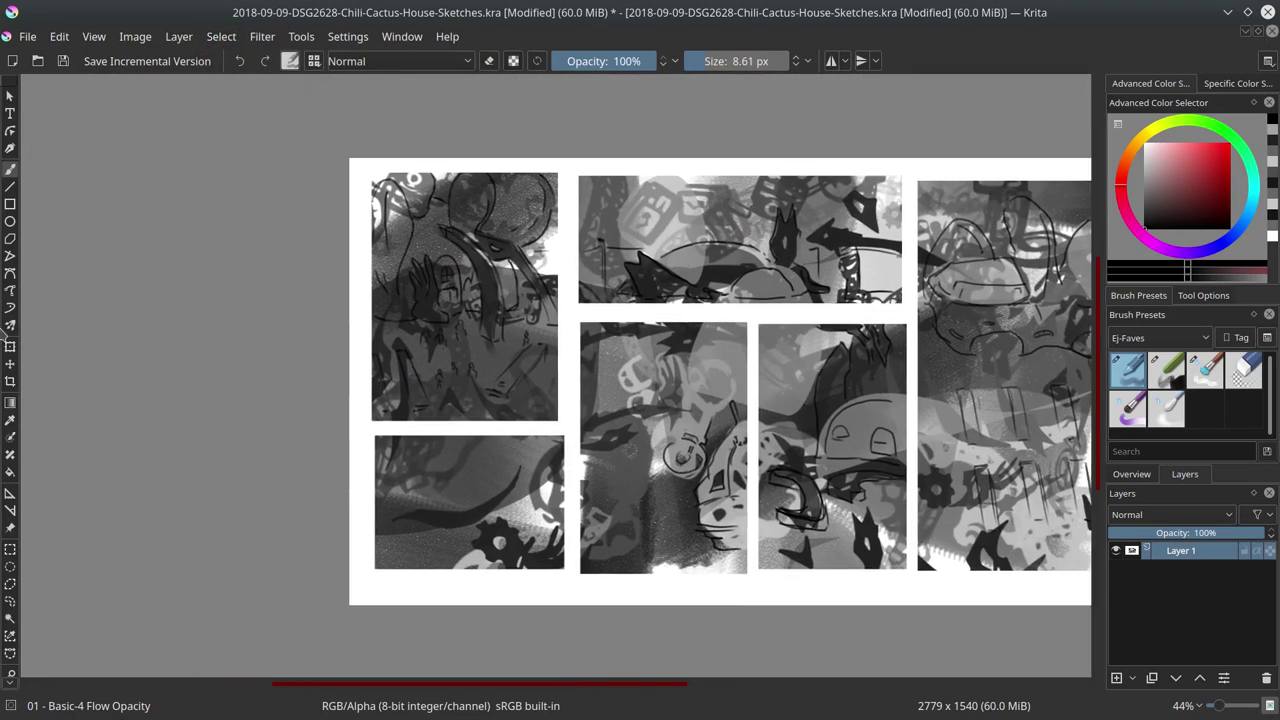
key(ctrl+s)
key(ctrl+r)
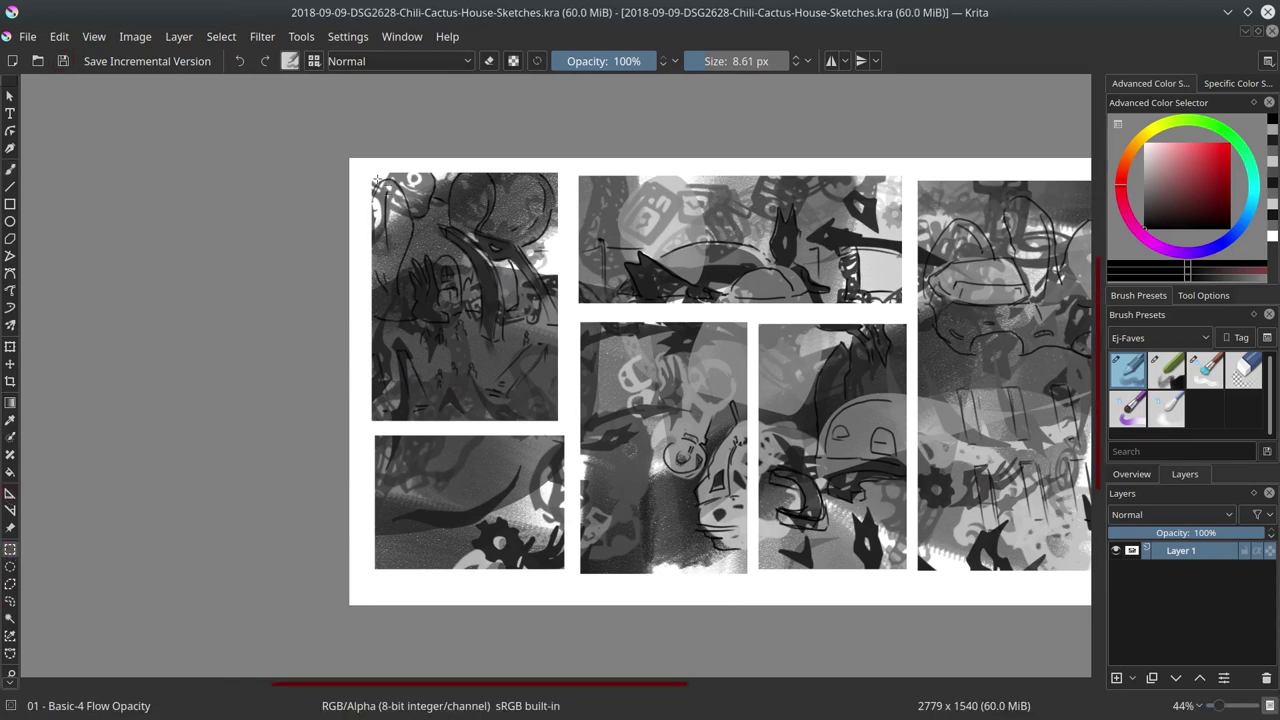
drag(373, 176, 556, 418)
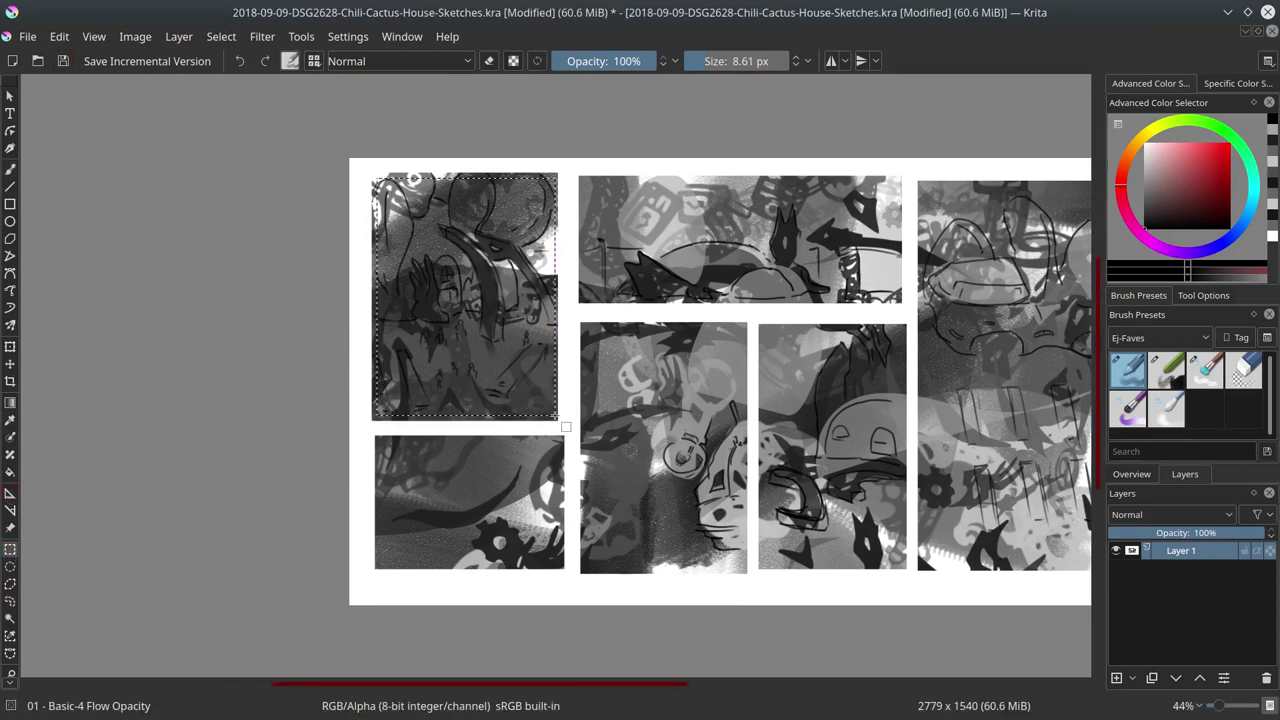
click(59, 36)
click(93, 133)
Close the sketch sheet and create a new 611 x 815 document from the clipboard
key(ctrl+s)
key(ctrl+w)
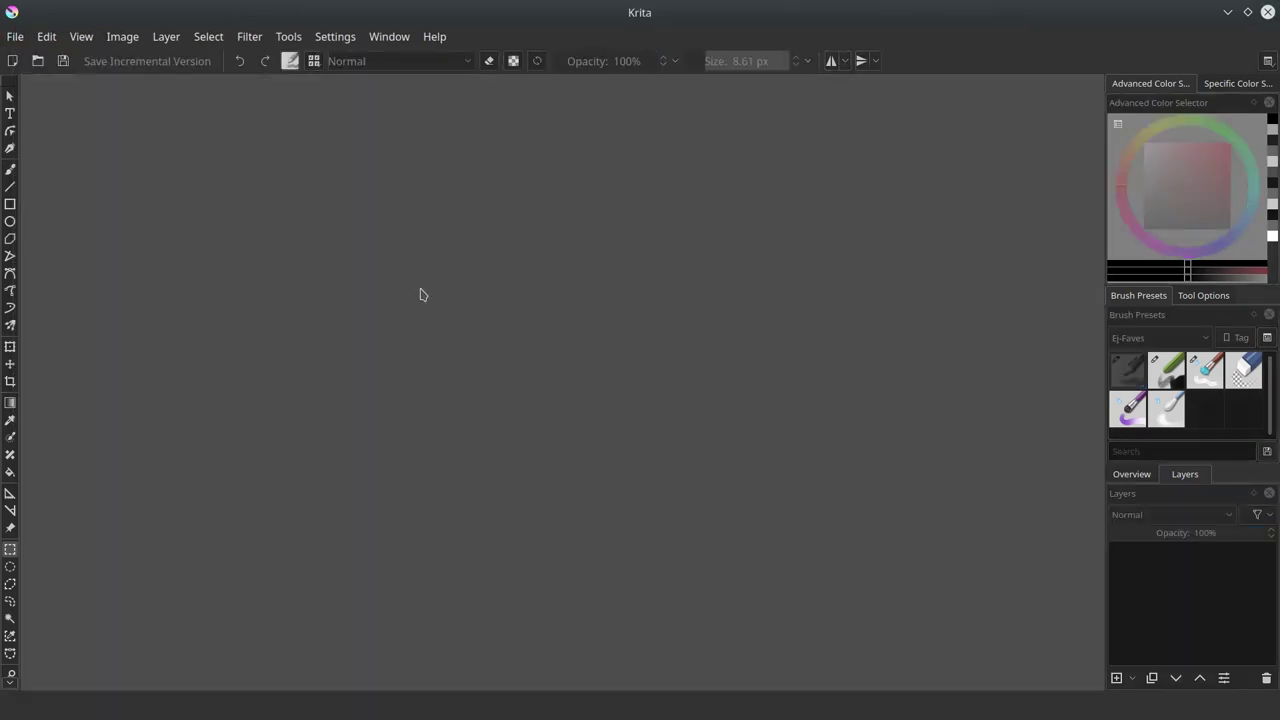
key(ctrl+n)
click(804, 506)
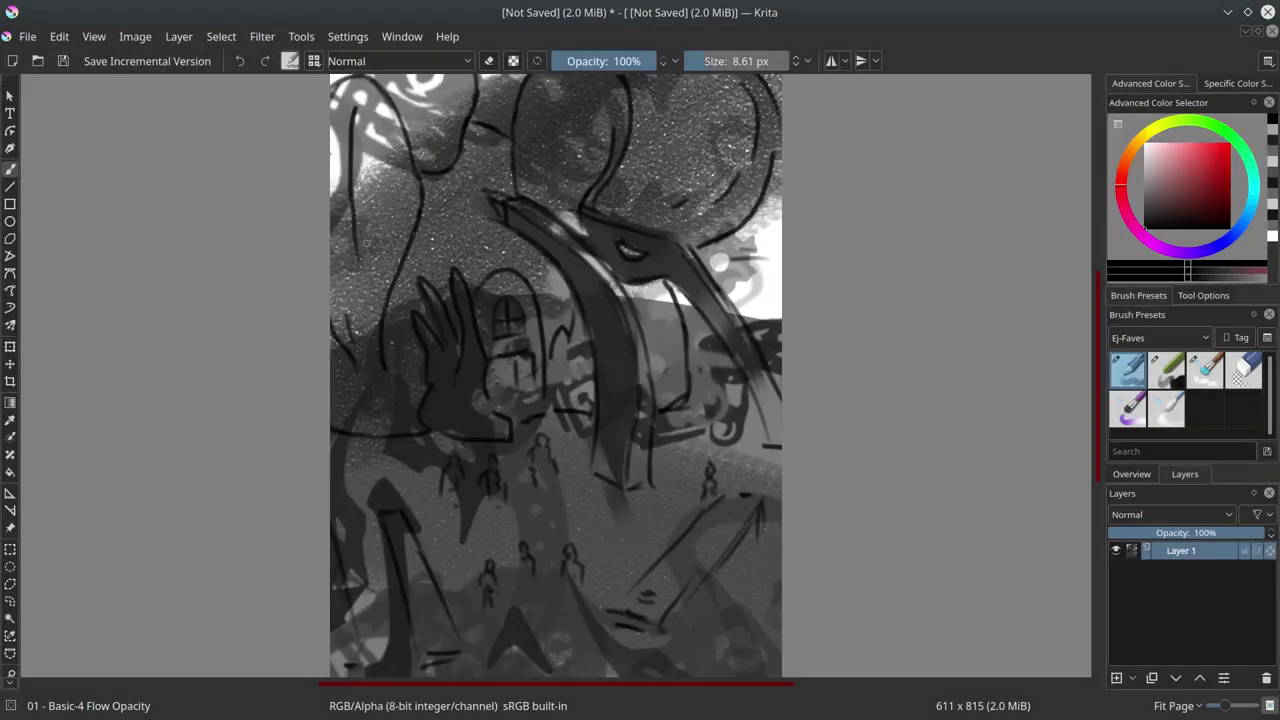
Save the new document as 2018-09-09-DSG2628-Chili-Cactus-House.kra
click(28, 36)
click(60, 137)
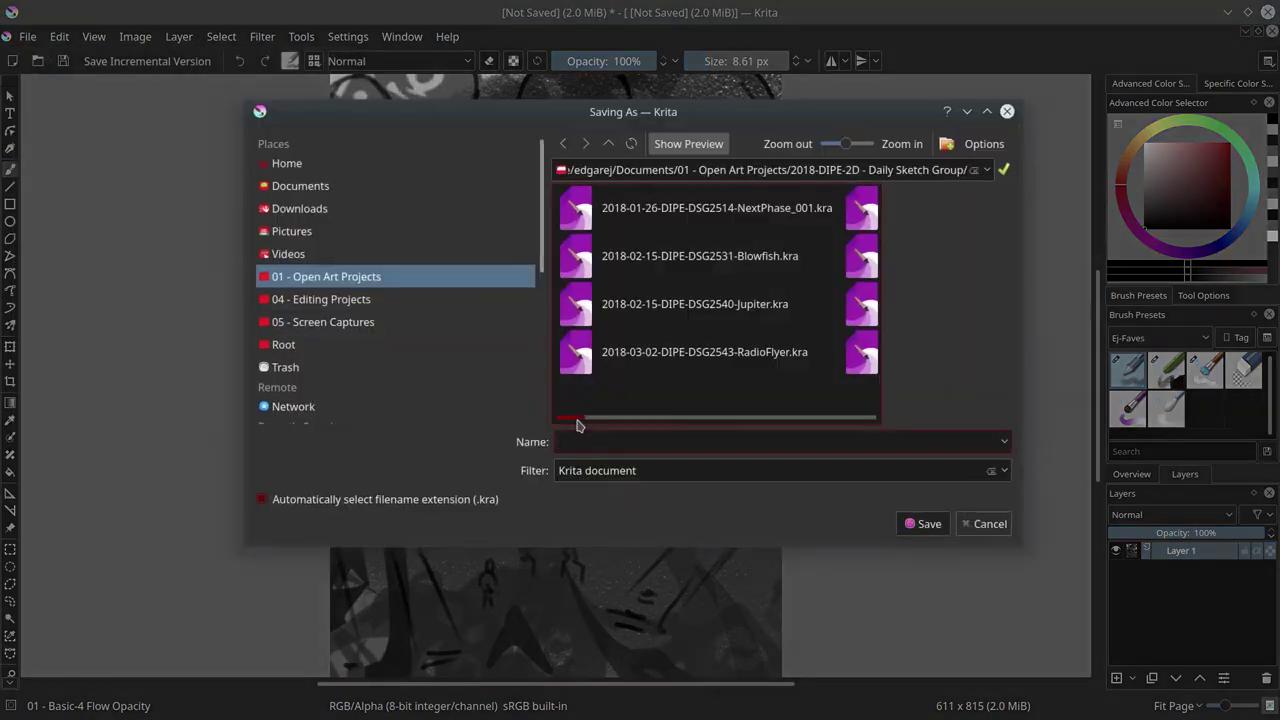
double_click(804, 441)
key(BackSpace)
key(BackSpace)
click(923, 524)
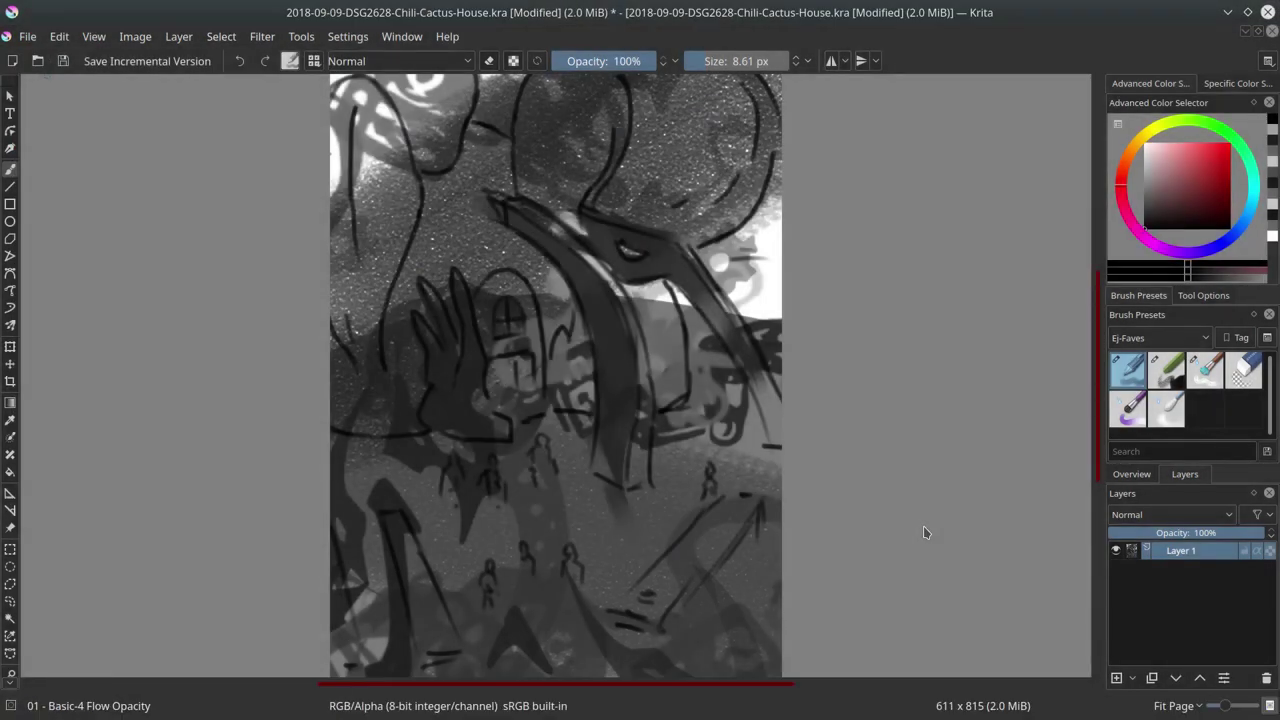
scroll(924, 532, down, 1)
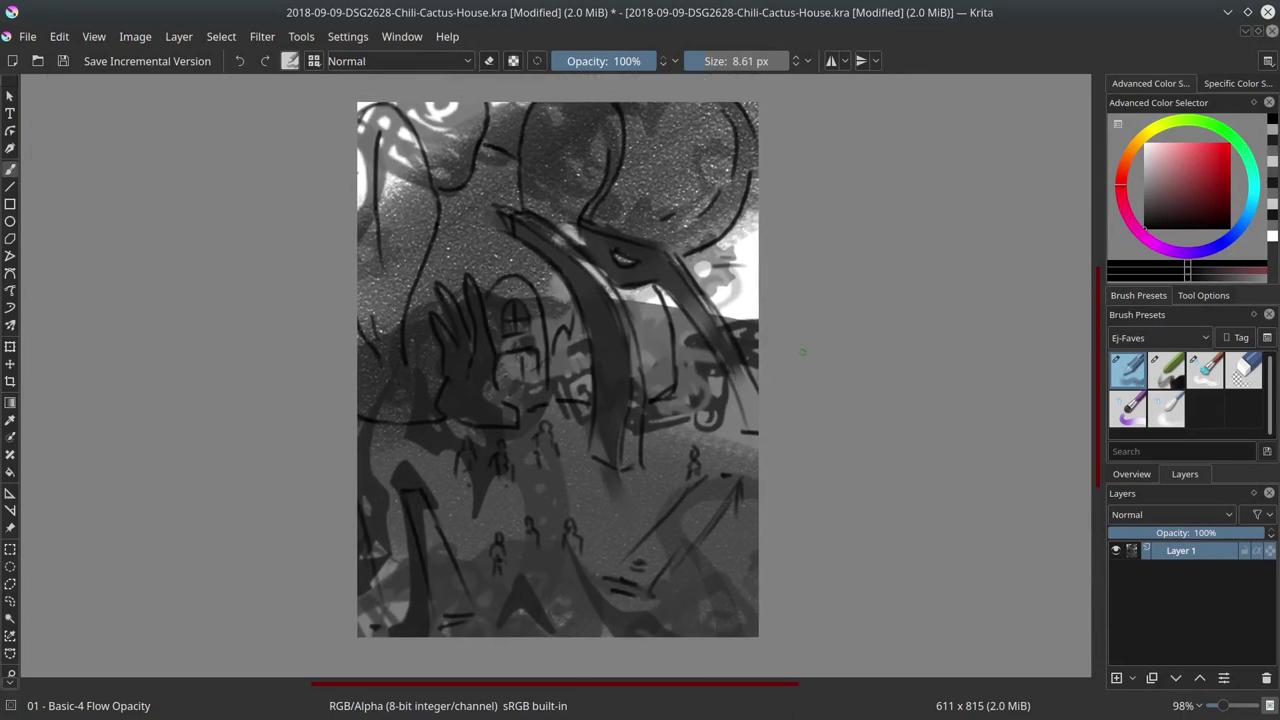
Place a first Vanishing Point assistant on the canvas, with denser guides and a repositioned side handle
click(10, 494)
click(1203, 295)
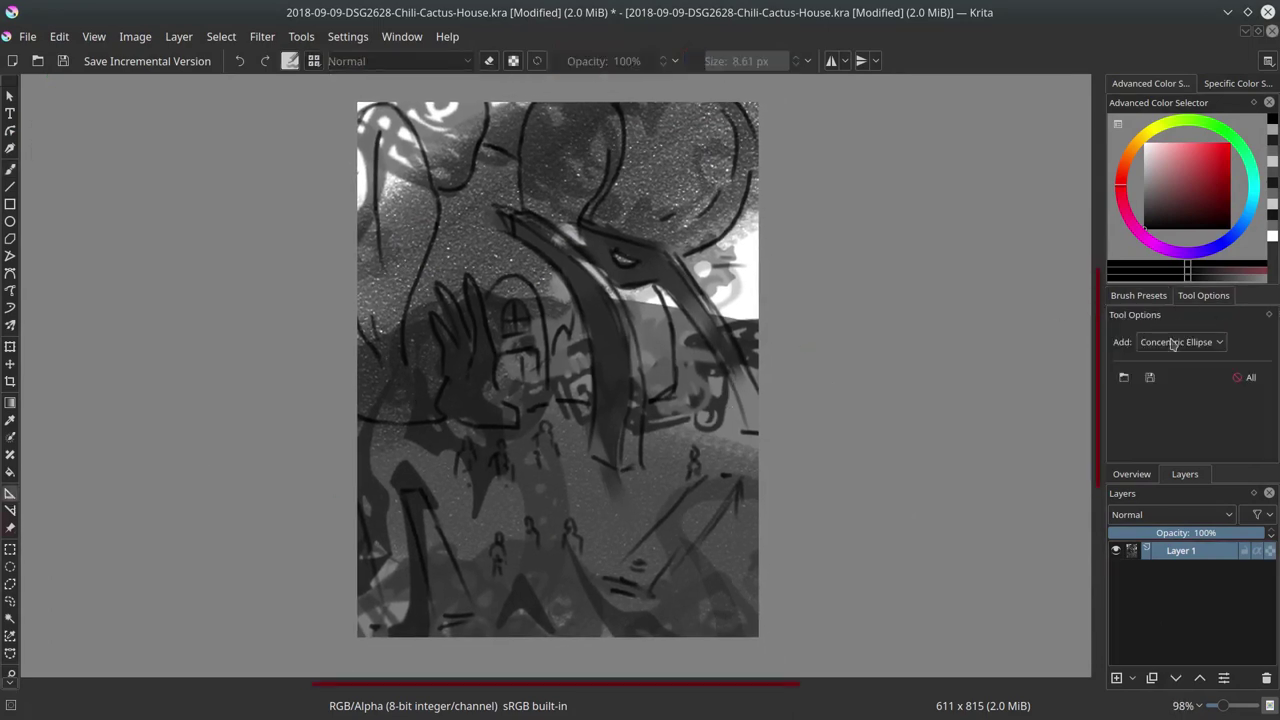
click(1181, 342)
click(1175, 475)
click(281, 177)
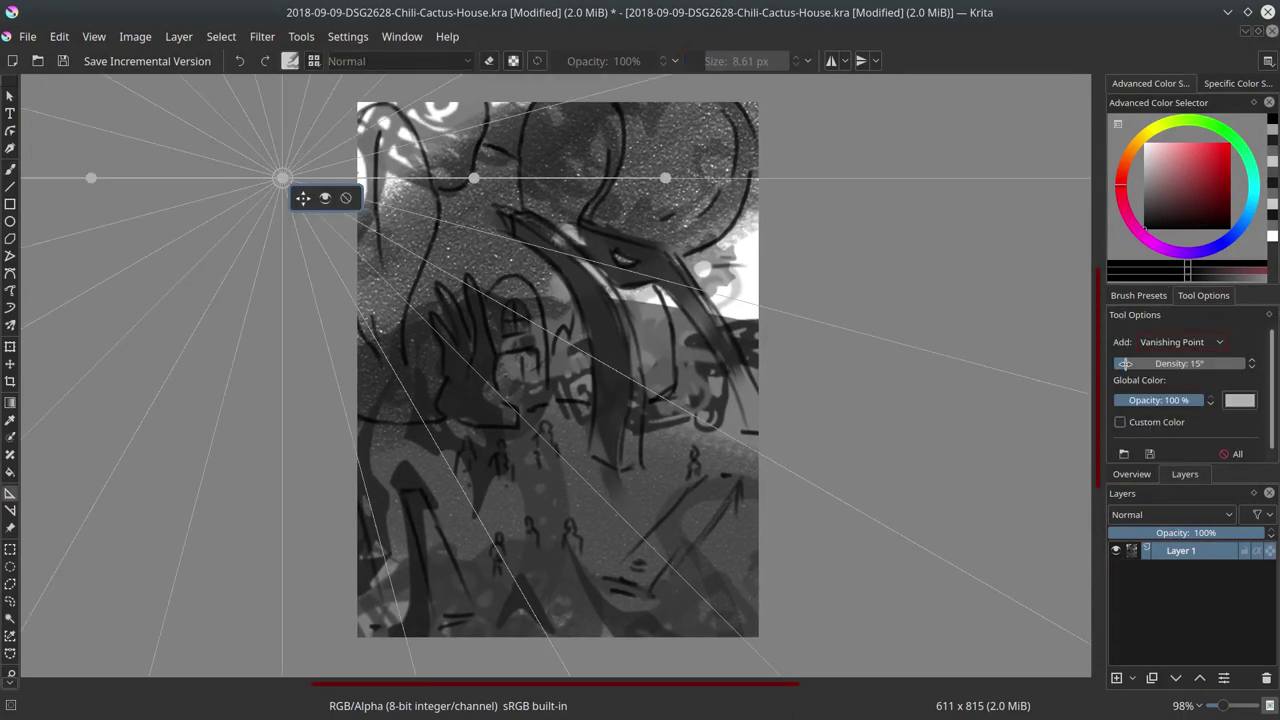
drag(1125, 363, 1105, 363)
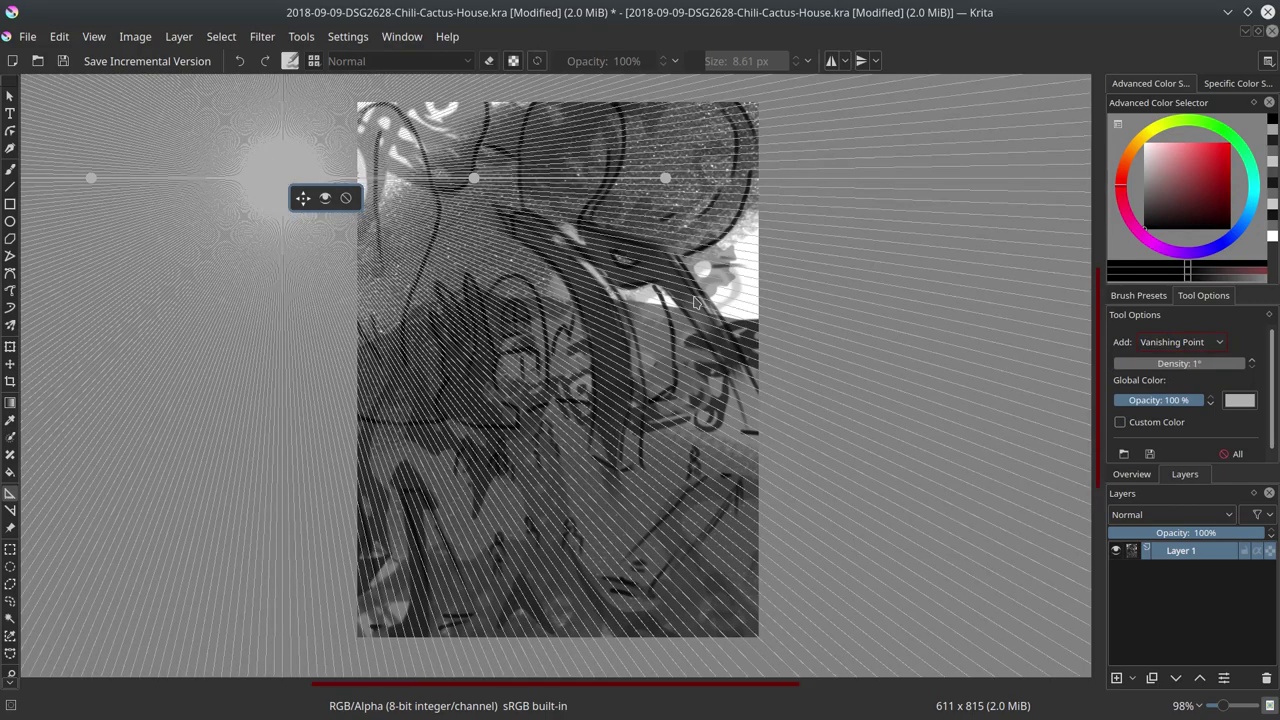
mouse_move(666, 178)
mouse_down()
mouse_move(545, 490)
mouse_move(556, 586)
mouse_up()
Clear the assistants and place a new vanishing point left of the house sketch
click(1232, 455)
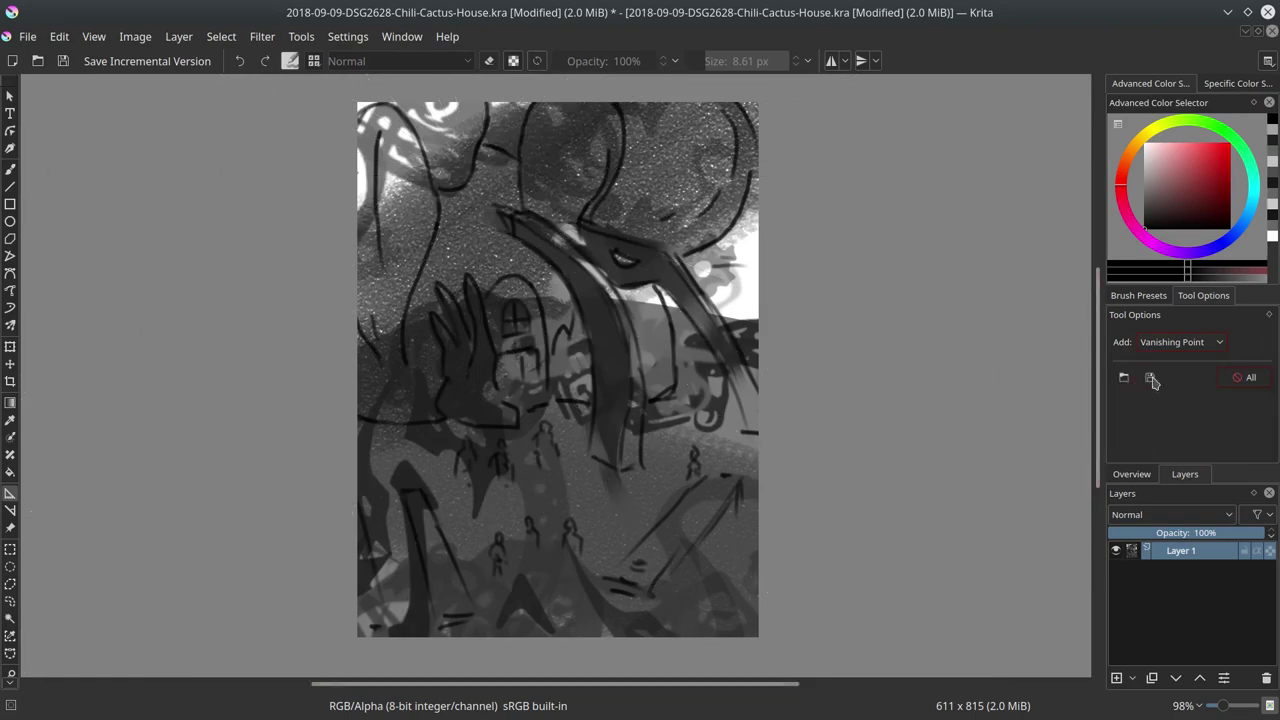
click(406, 281)
drag(214, 281, 401, 491)
drag(355, 664, 398, 668)
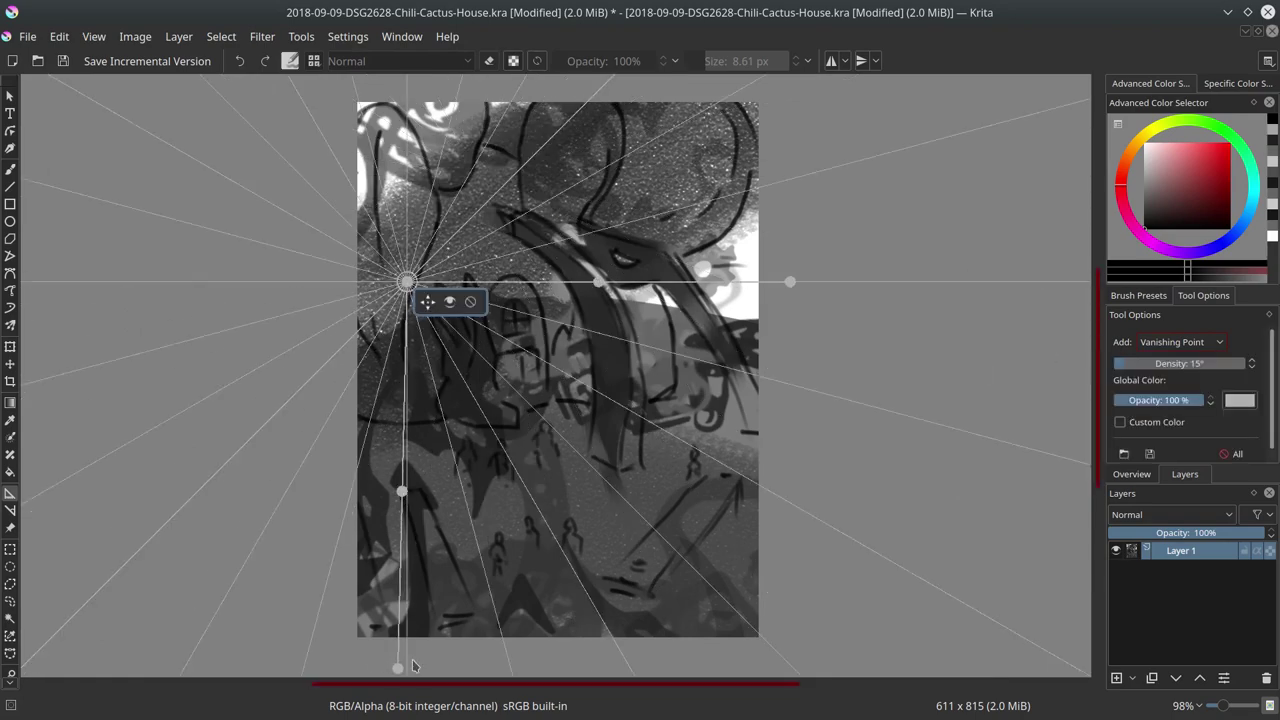
drag(599, 281, 429, 489)
mouse_move(790, 281)
mouse_down()
mouse_move(462, 655)
mouse_move(478, 616)
mouse_up()
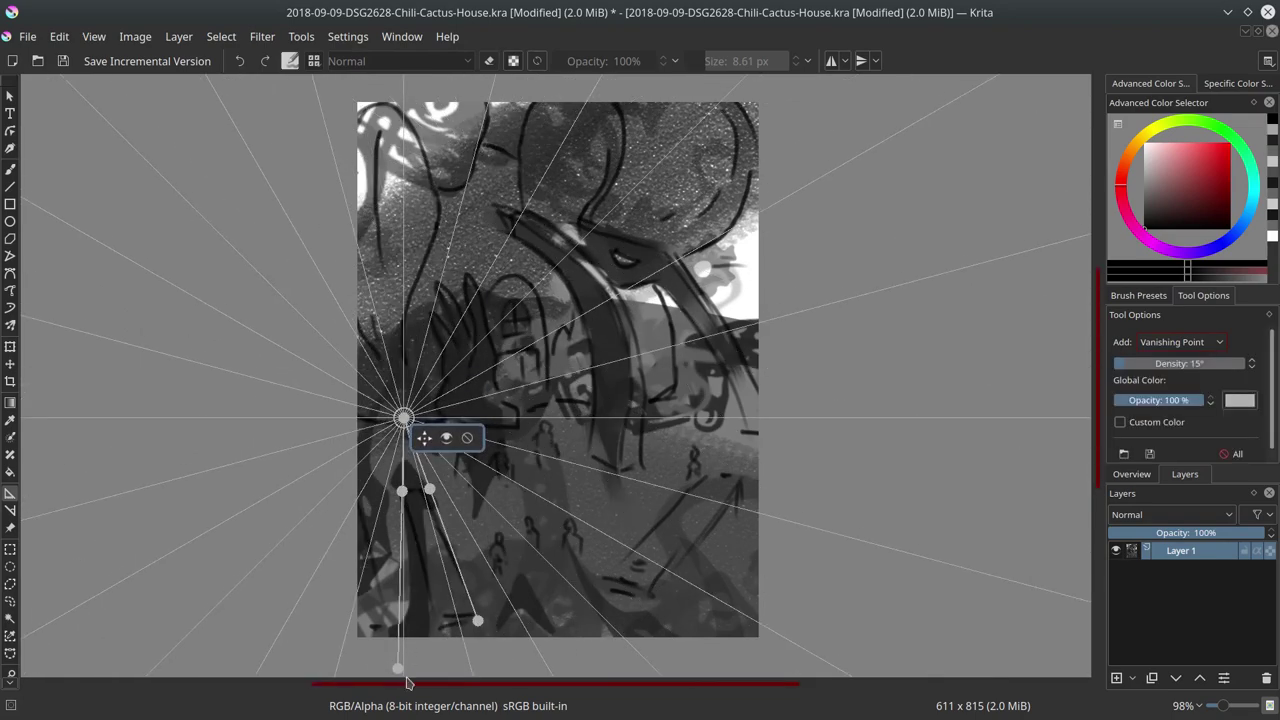
drag(398, 668, 488, 622)
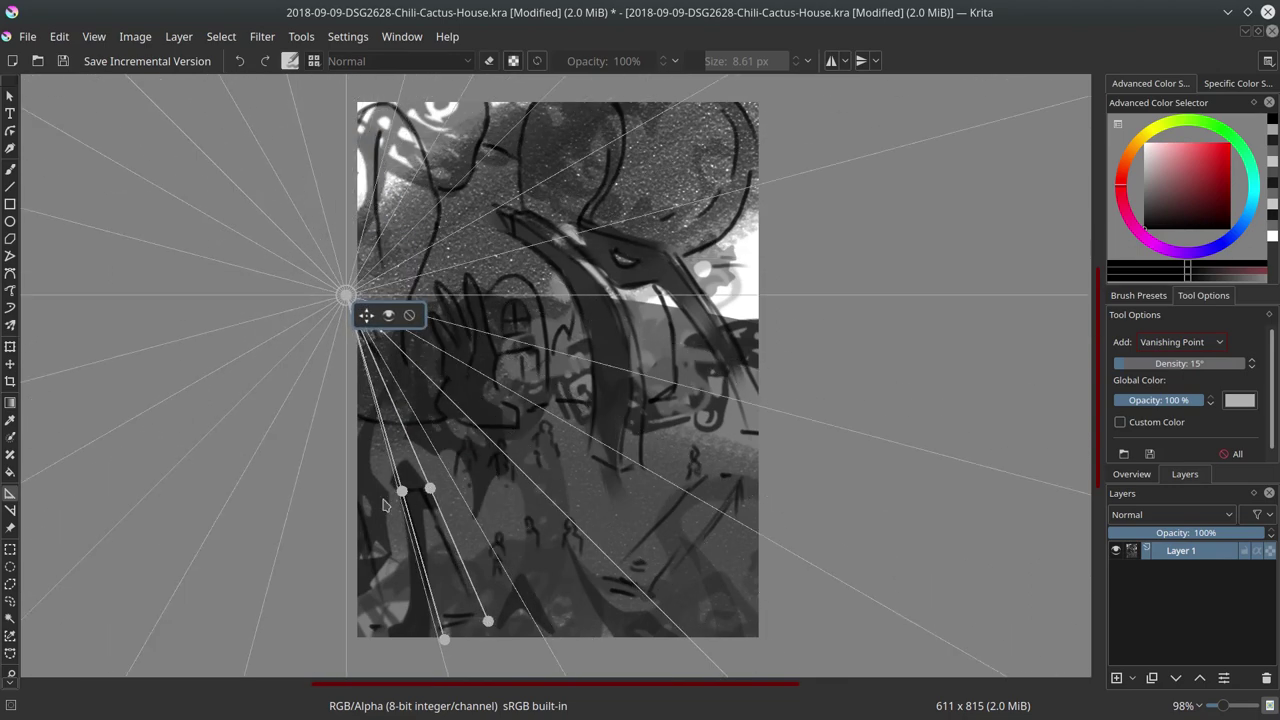
Set guide density to 3° and a green custom colour at 34%, then add a second point at right
drag(1126, 364, 1117, 364)
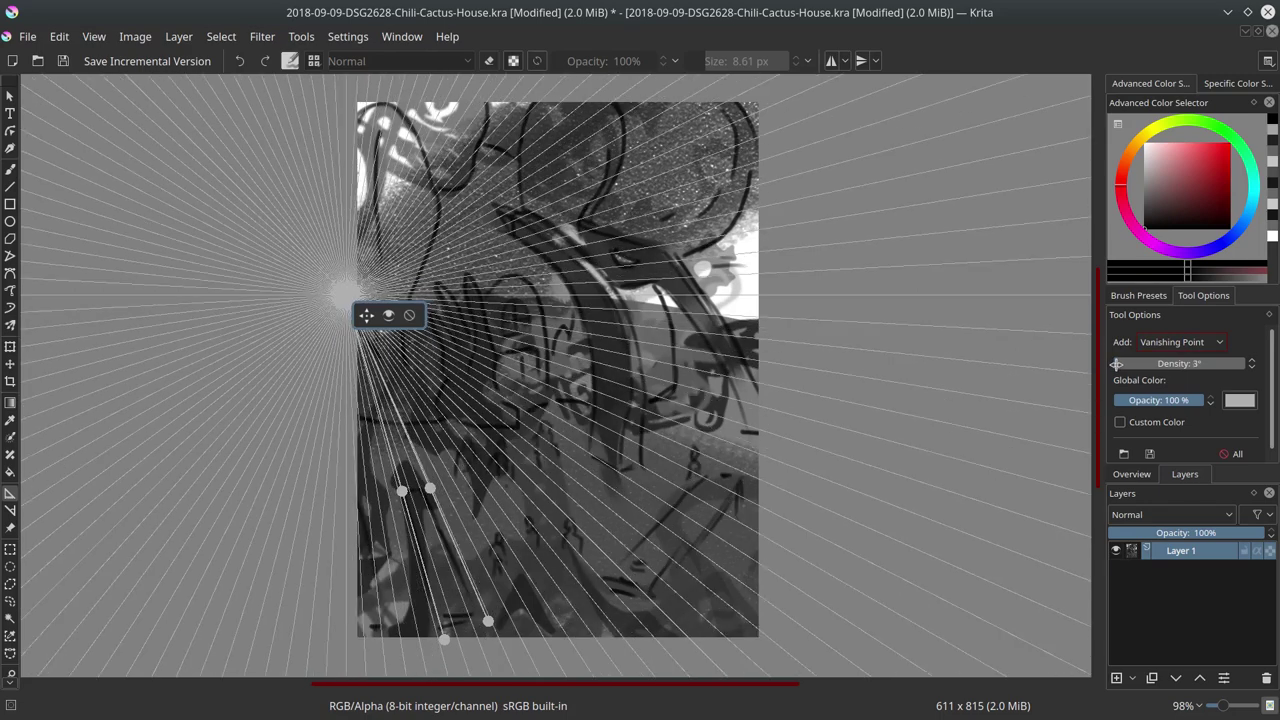
click(1240, 403)
click(1155, 425)
click(757, 484)
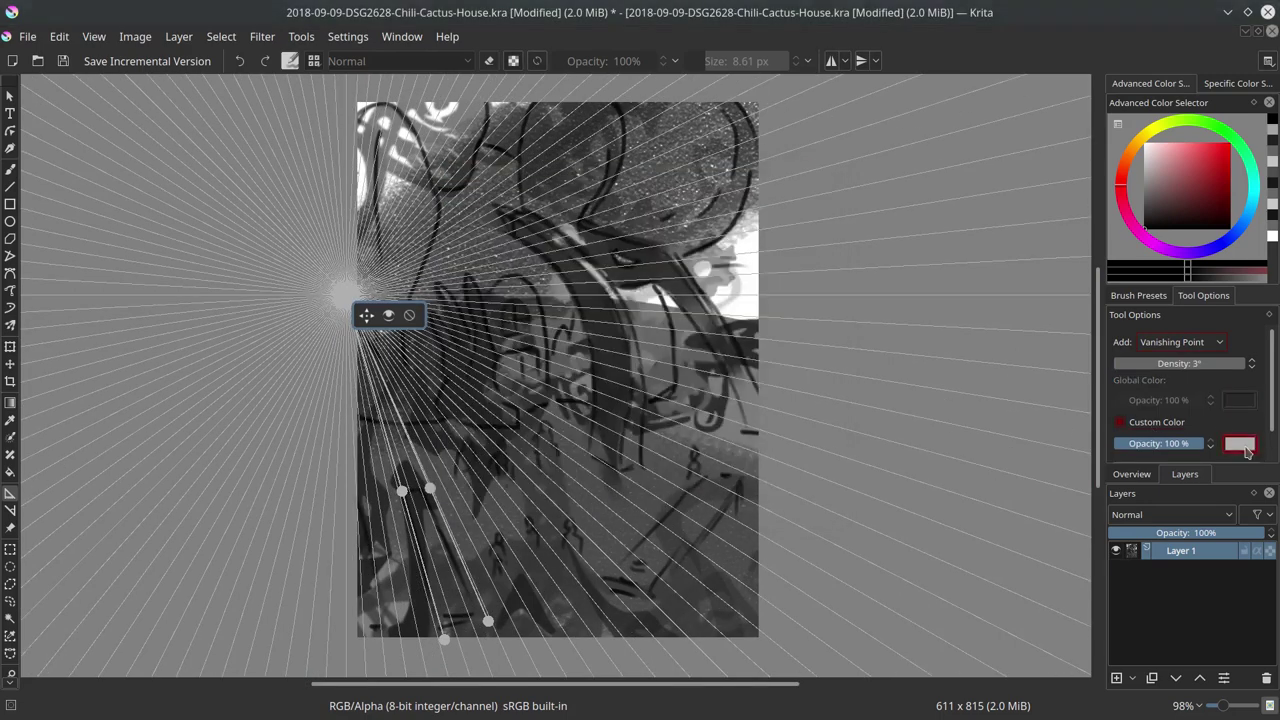
click(1240, 443)
click(700, 251)
click(736, 484)
click(1146, 443)
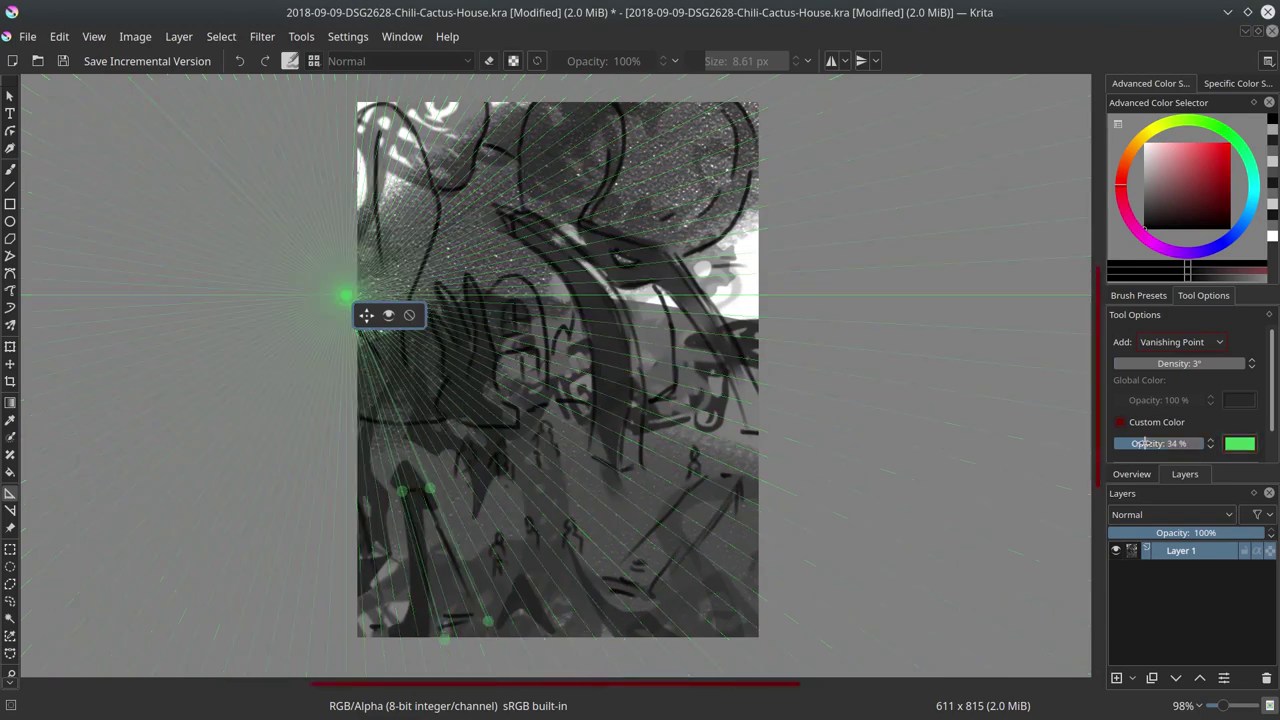
click(792, 356)
drag(983, 354, 743, 483)
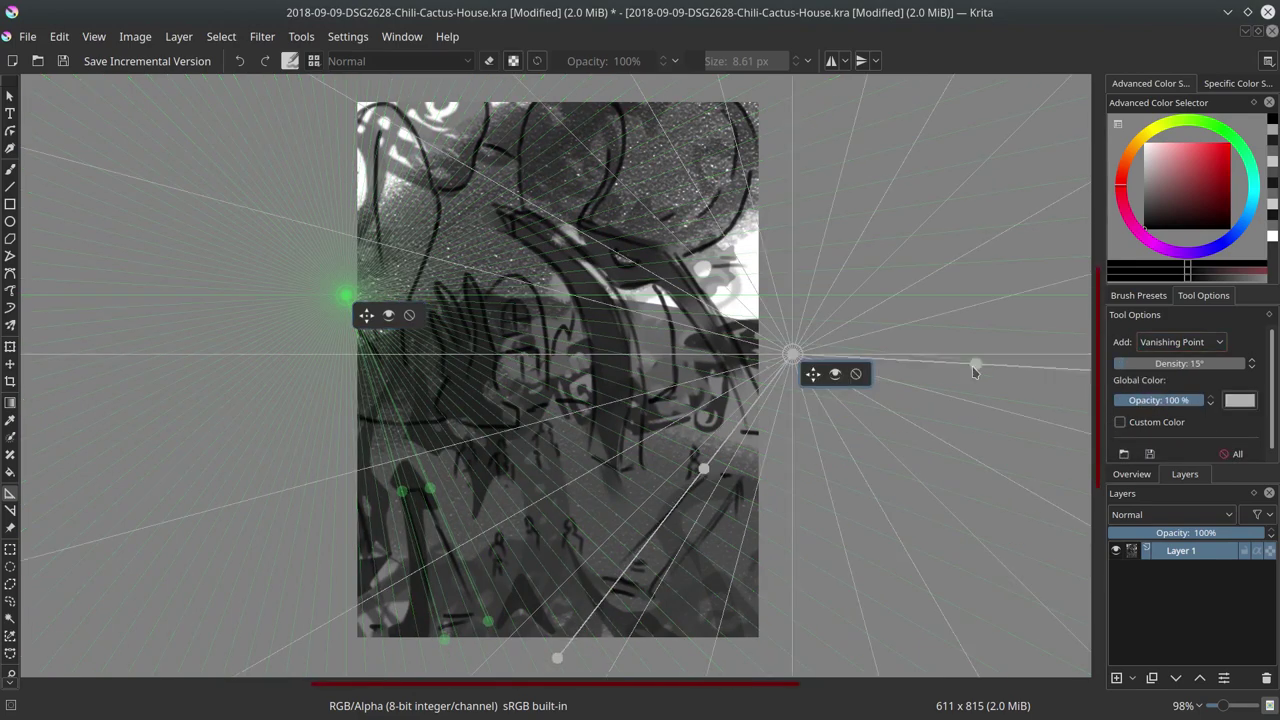
Position the second vanishing point and give its guides a blue custom colour at 31%
scroll(778, 483, down, 2)
mouse_move(660, 622)
mouse_down()
mouse_move(623, 578)
mouse_move(558, 572)
mouse_up()
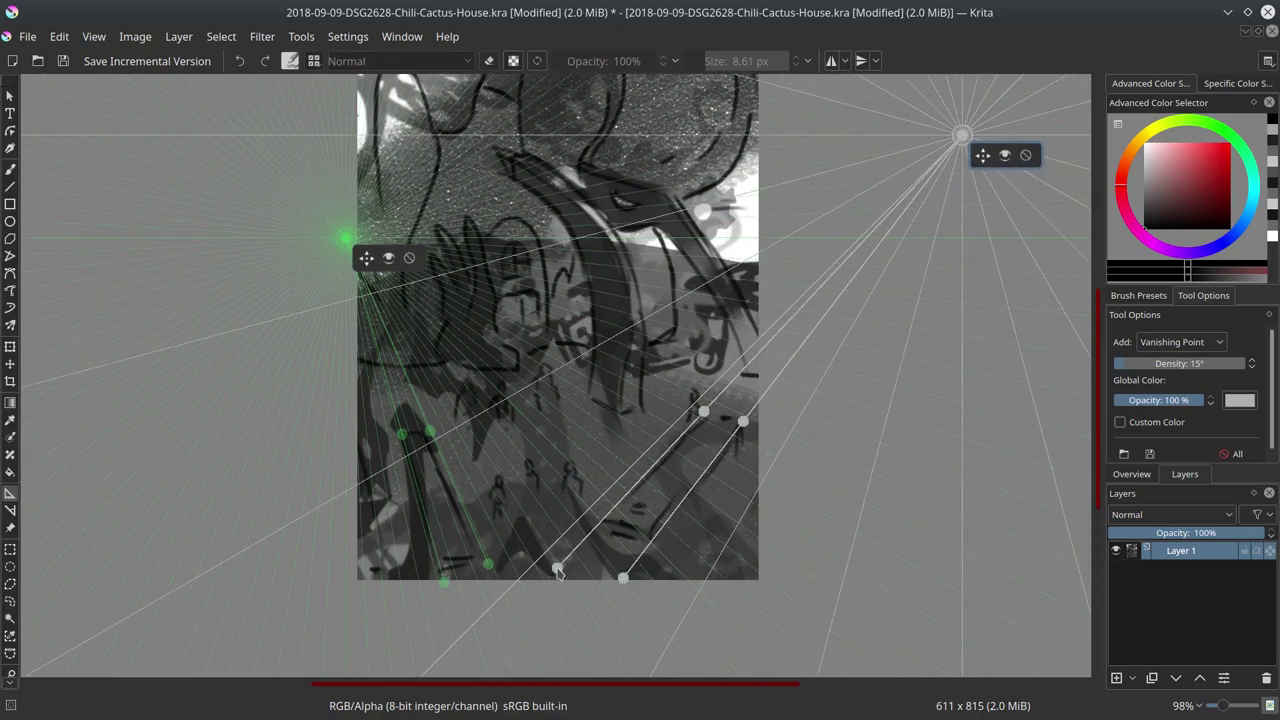
click(1120, 422)
click(1239, 443)
click(750, 484)
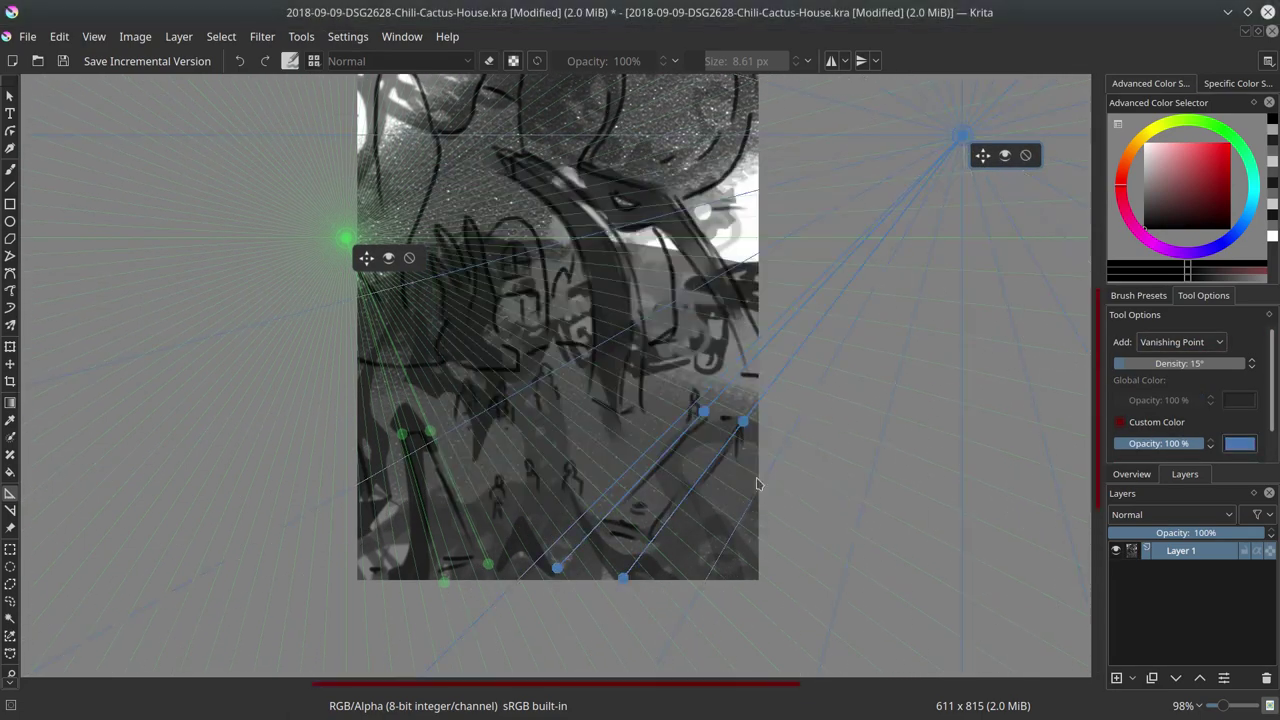
click(1141, 444)
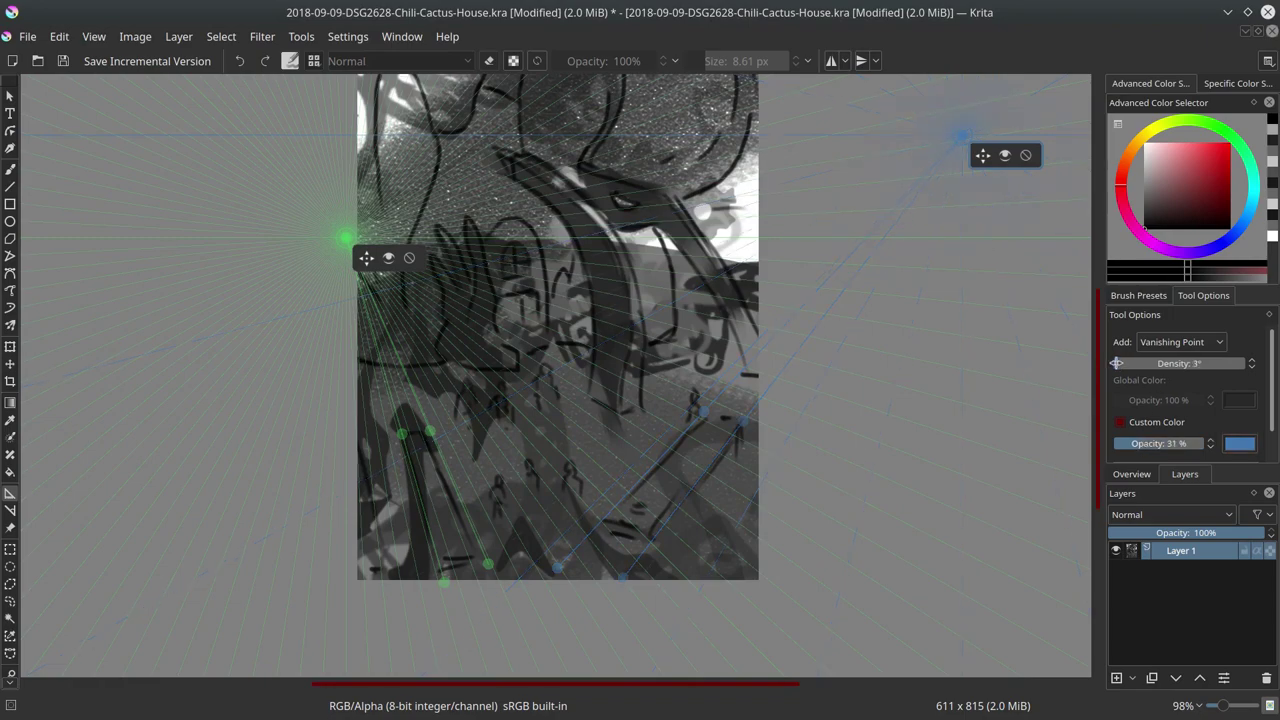
Brighten the blue guide colour and raise its opacity to 48%
click(1239, 443)
drag(774, 240, 774, 208)
click(738, 484)
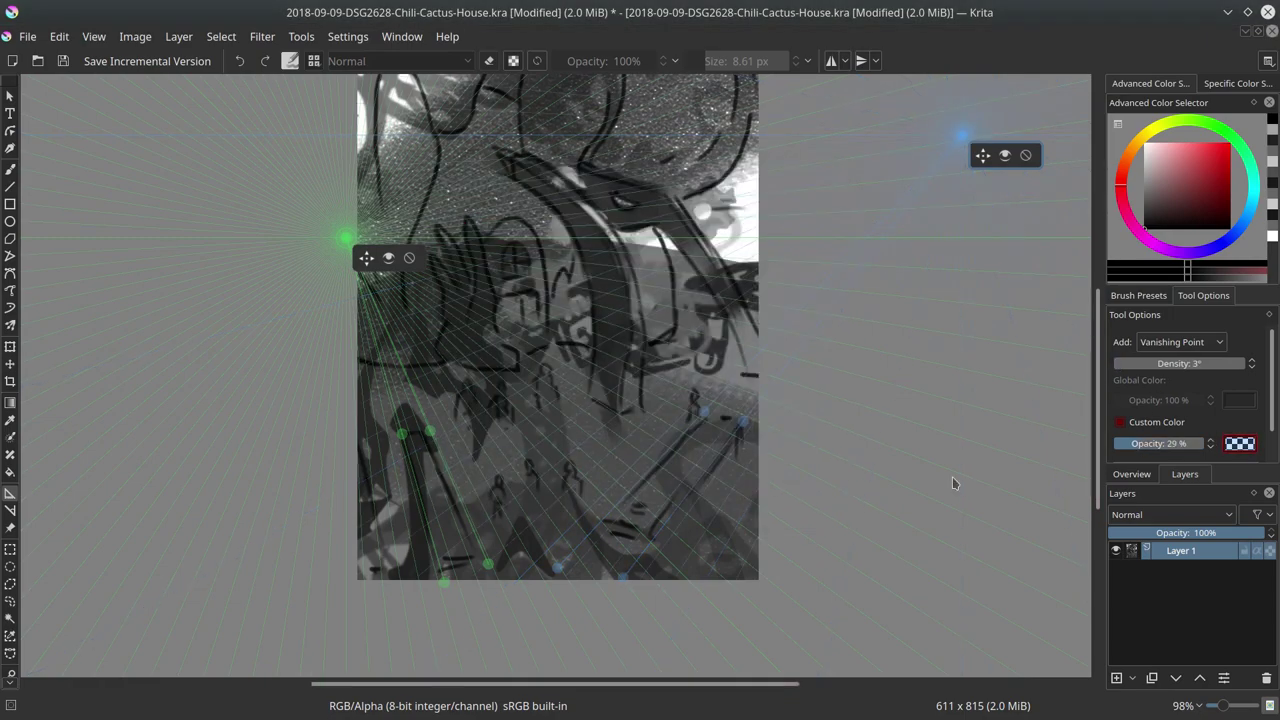
click(1158, 444)
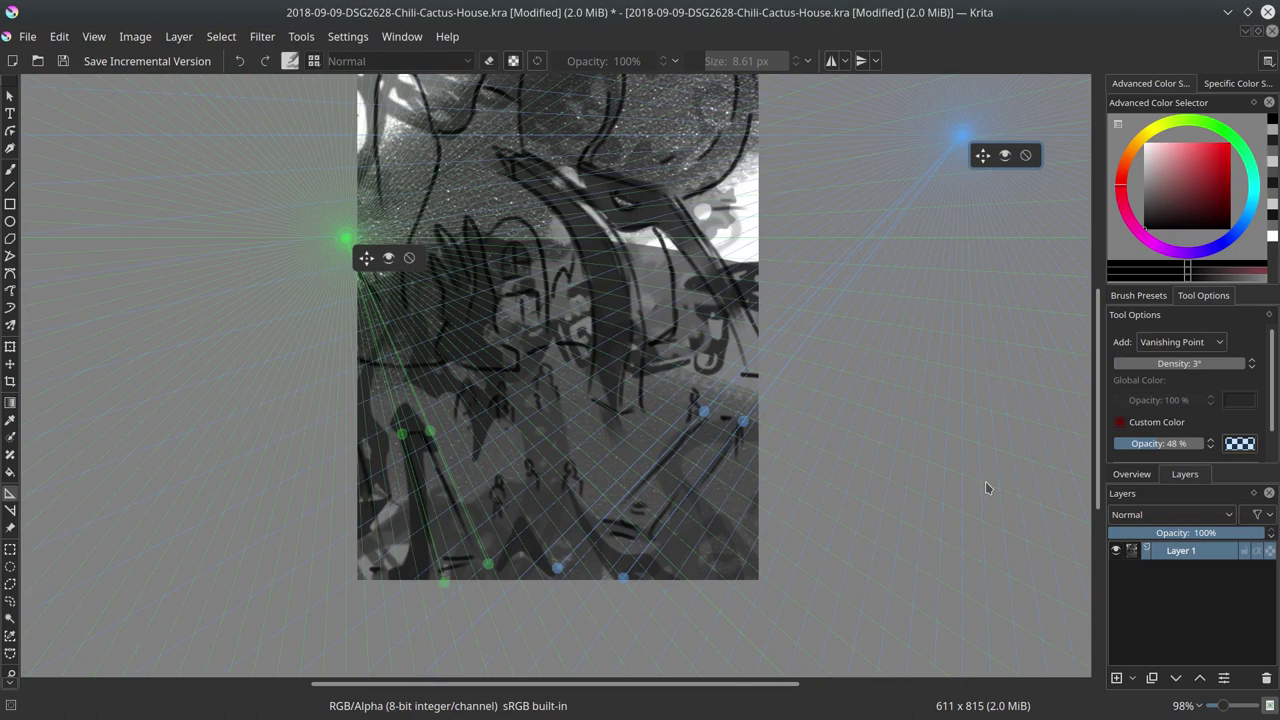
Adjust the blue point's handles, set density to 1°, and return to the Freehand Brush
mouse_move(704, 410)
mouse_down()
mouse_move(642, 410)
mouse_move(616, 389)
mouse_up()
mouse_move(508, 516)
mouse_down()
mouse_move(490, 463)
mouse_move(517, 465)
mouse_up()
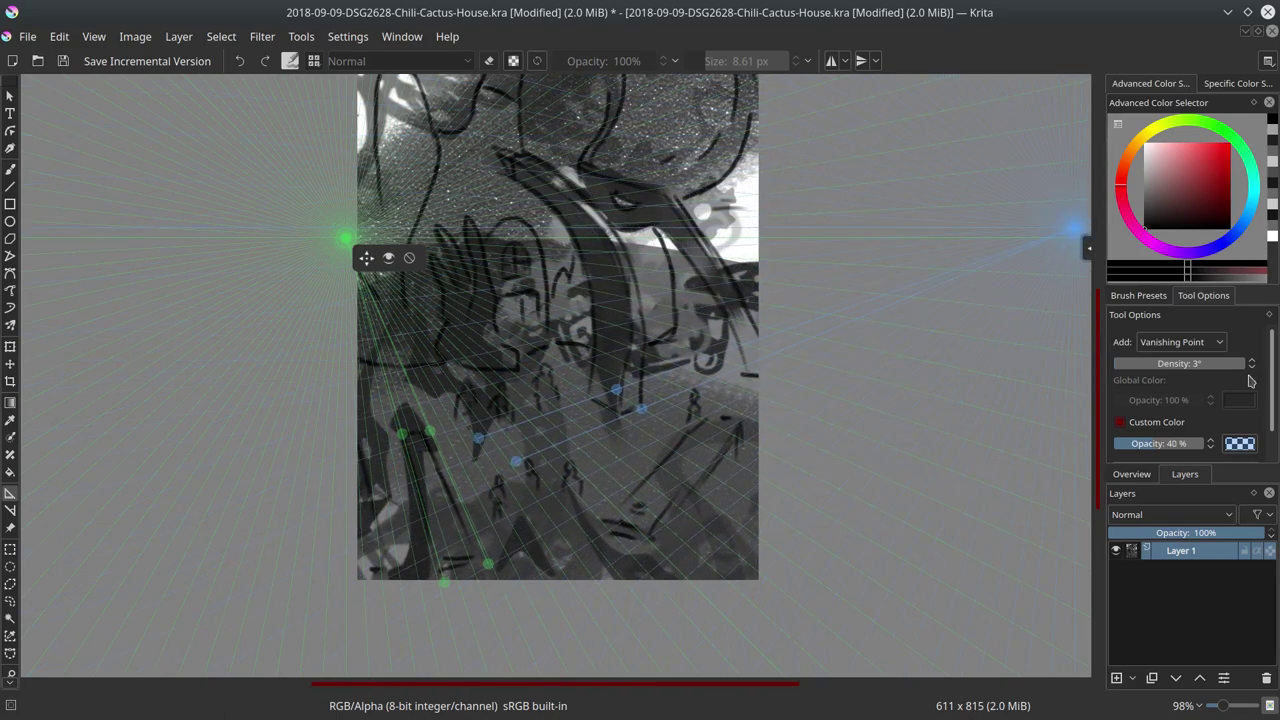
click(1116, 362)
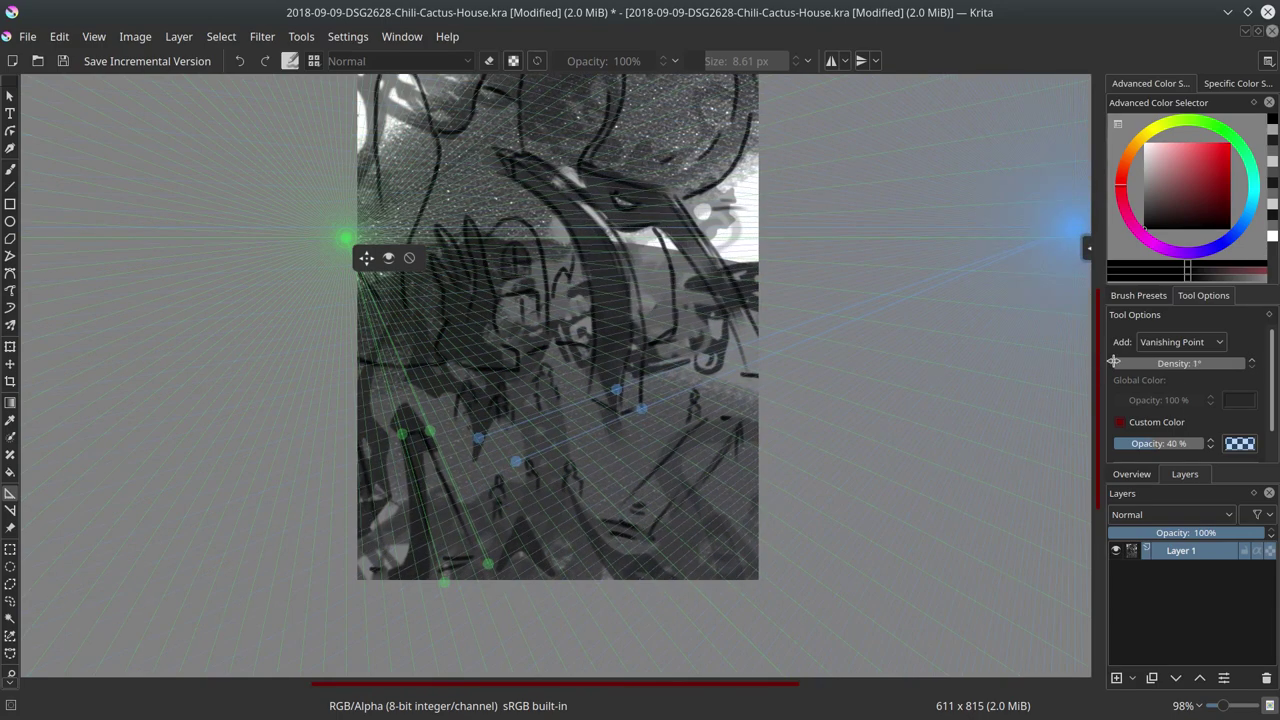
click(1133, 297)
click(9, 172)
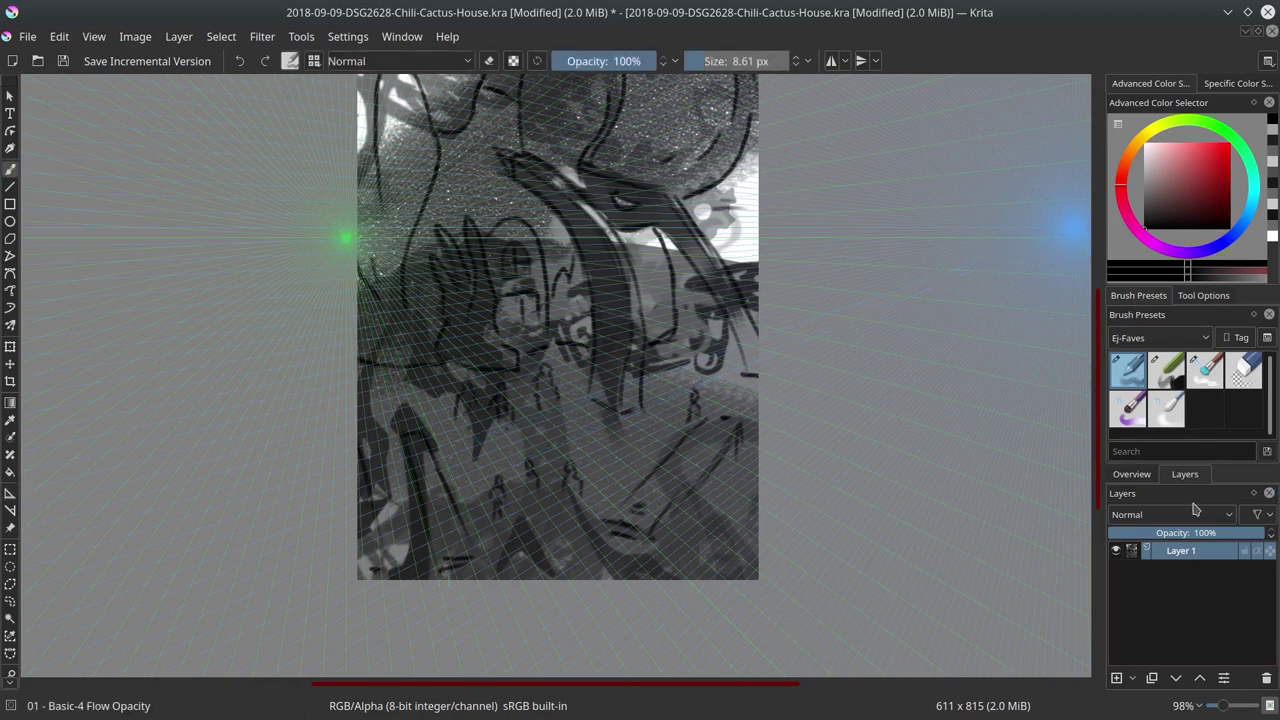
Fade the layer to 40%, make the perspective guides fully visible, and add an empty Layer 2
click(1177, 533)
drag(1177, 533, 1171, 533)
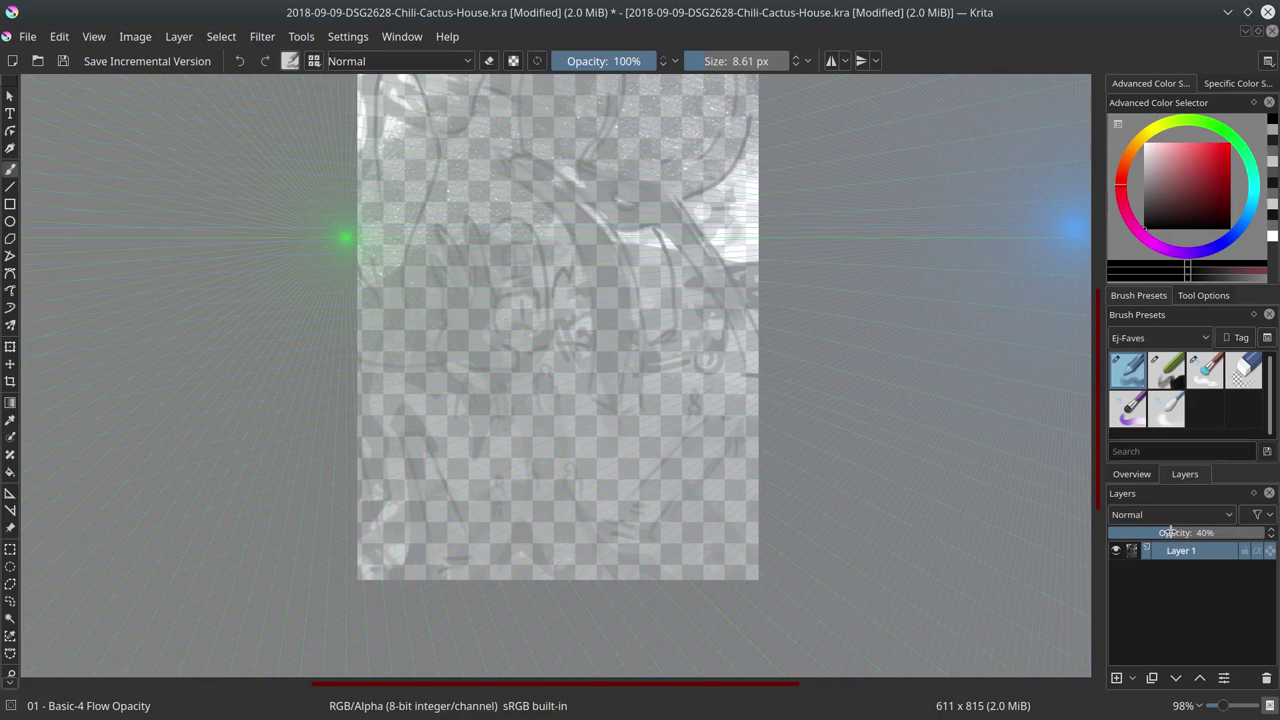
click(9, 493)
click(1203, 295)
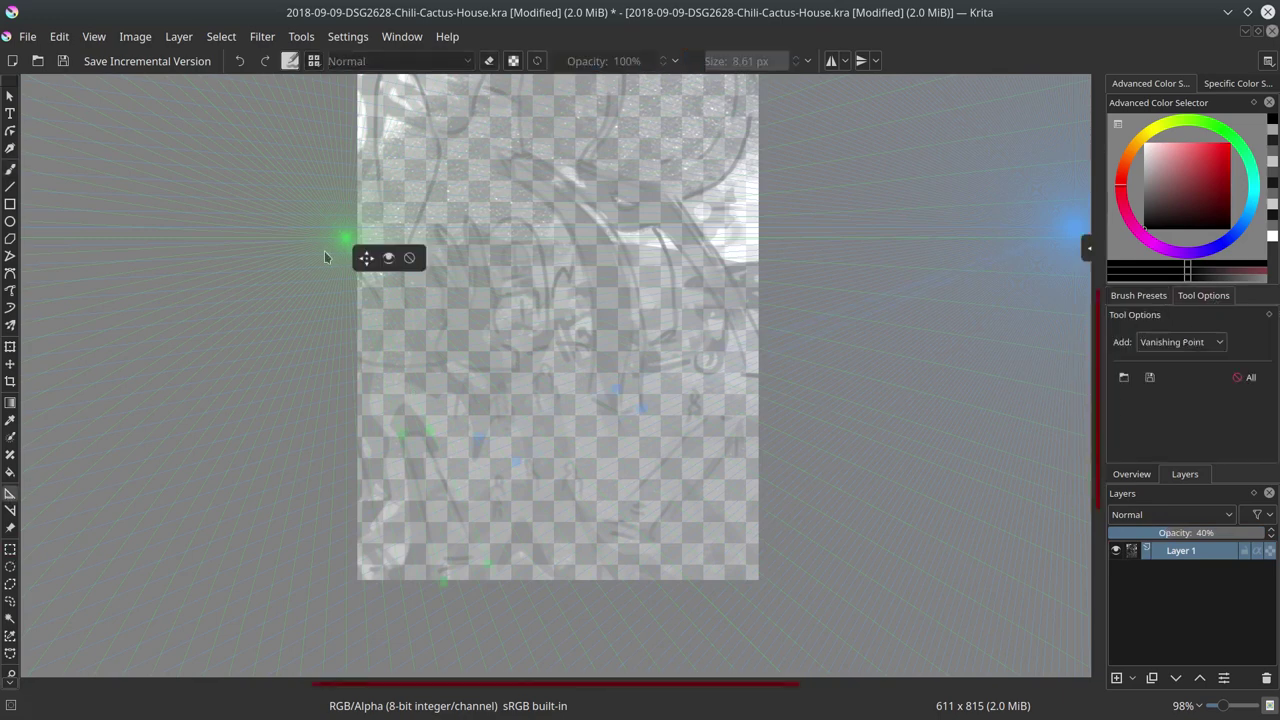
click(432, 437)
drag(1150, 444, 1185, 447)
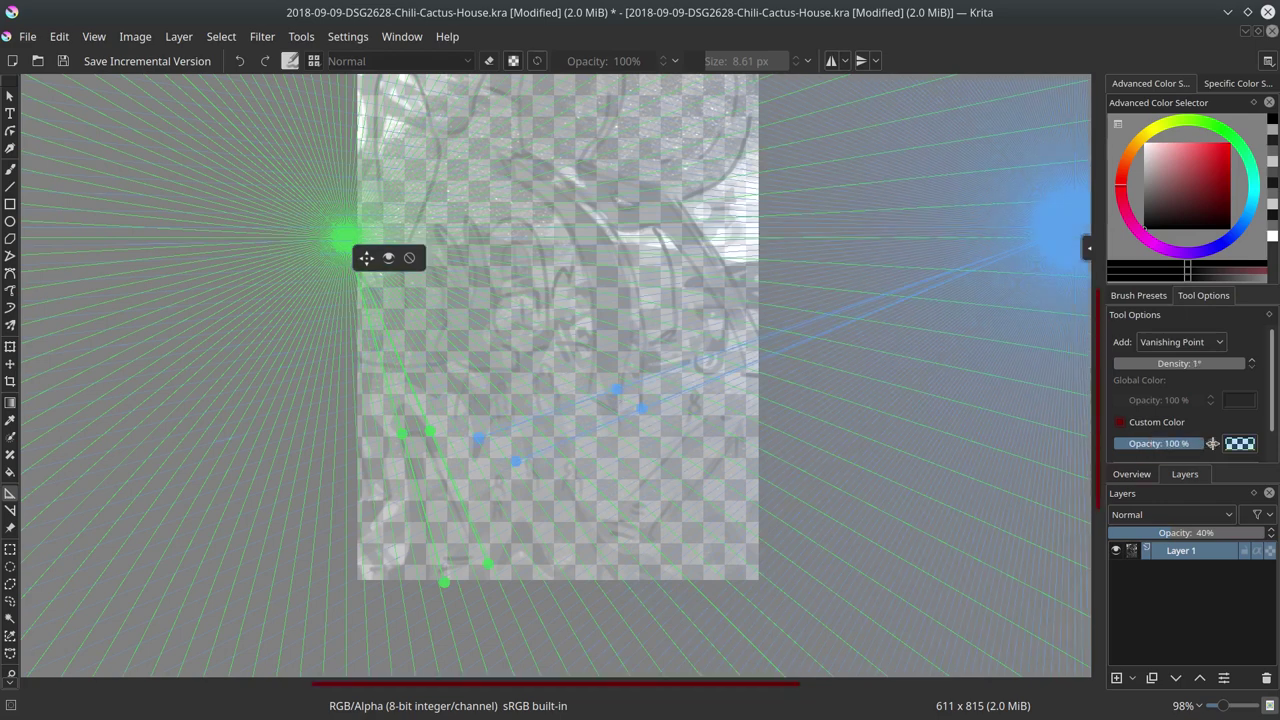
click(9, 172)
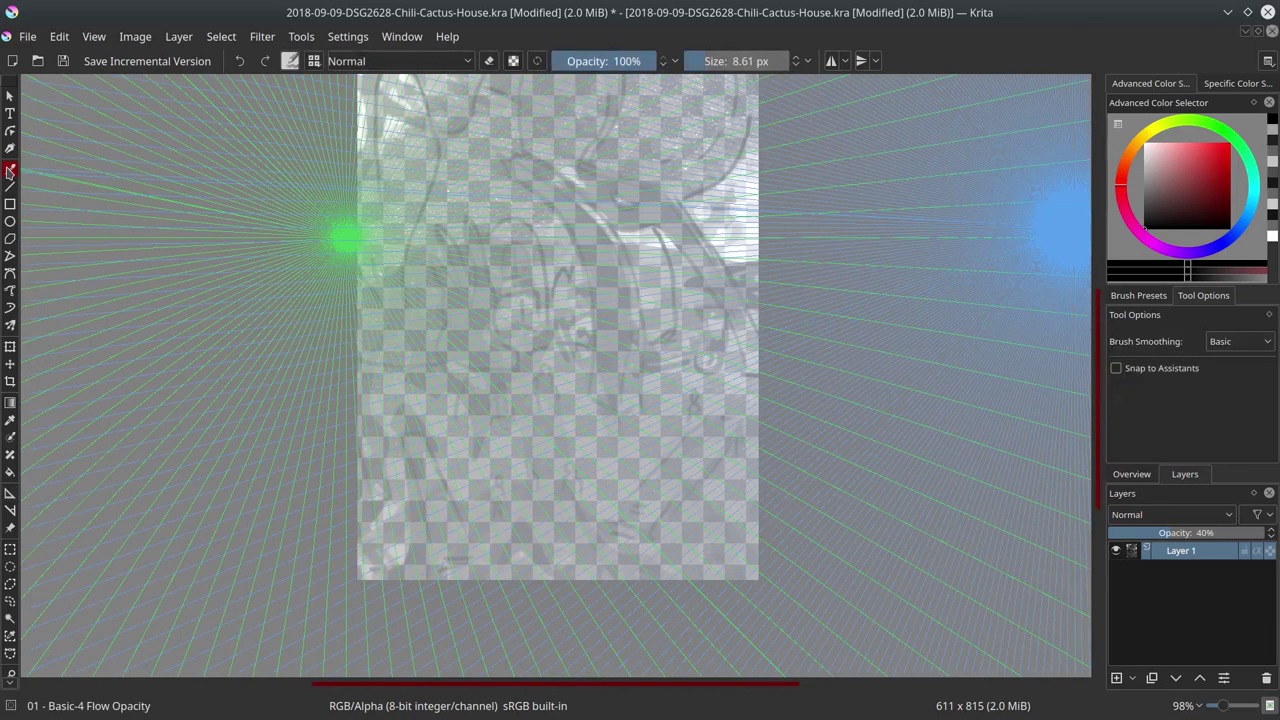
key(Insert)
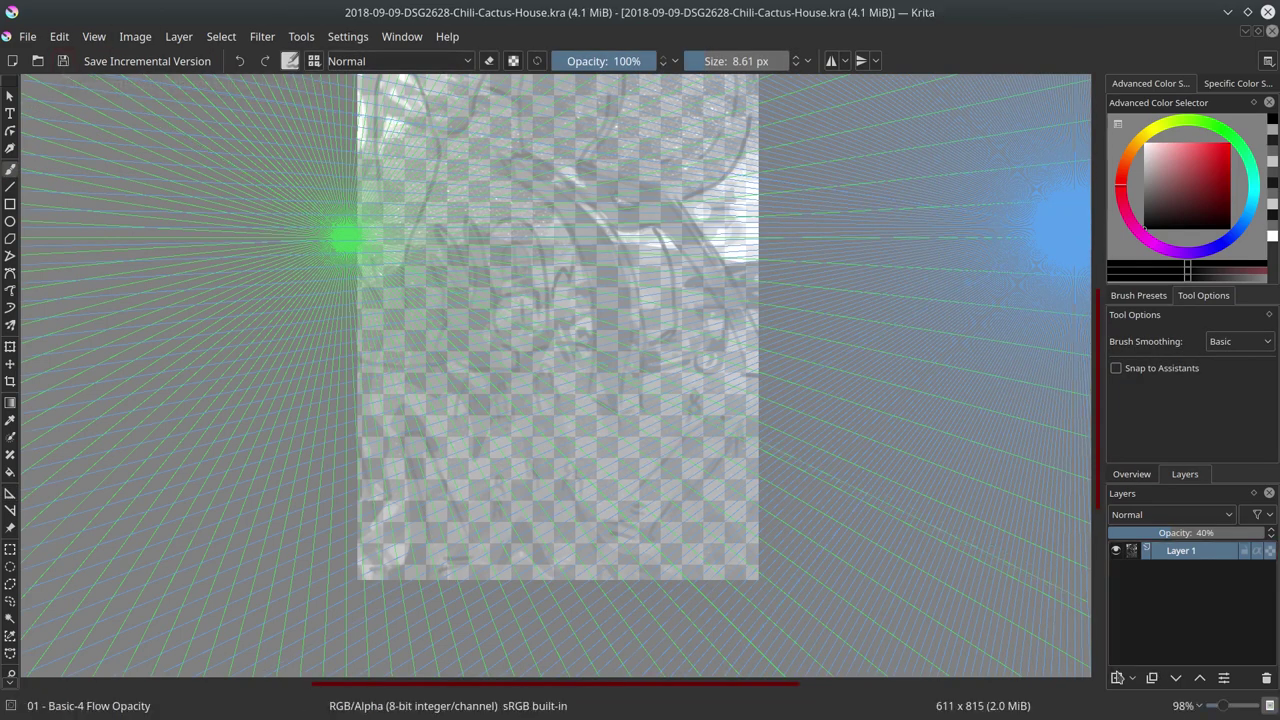
Draw test strokes on Layer 2, toggling perspective-guide snapping on and back off
click(1137, 297)
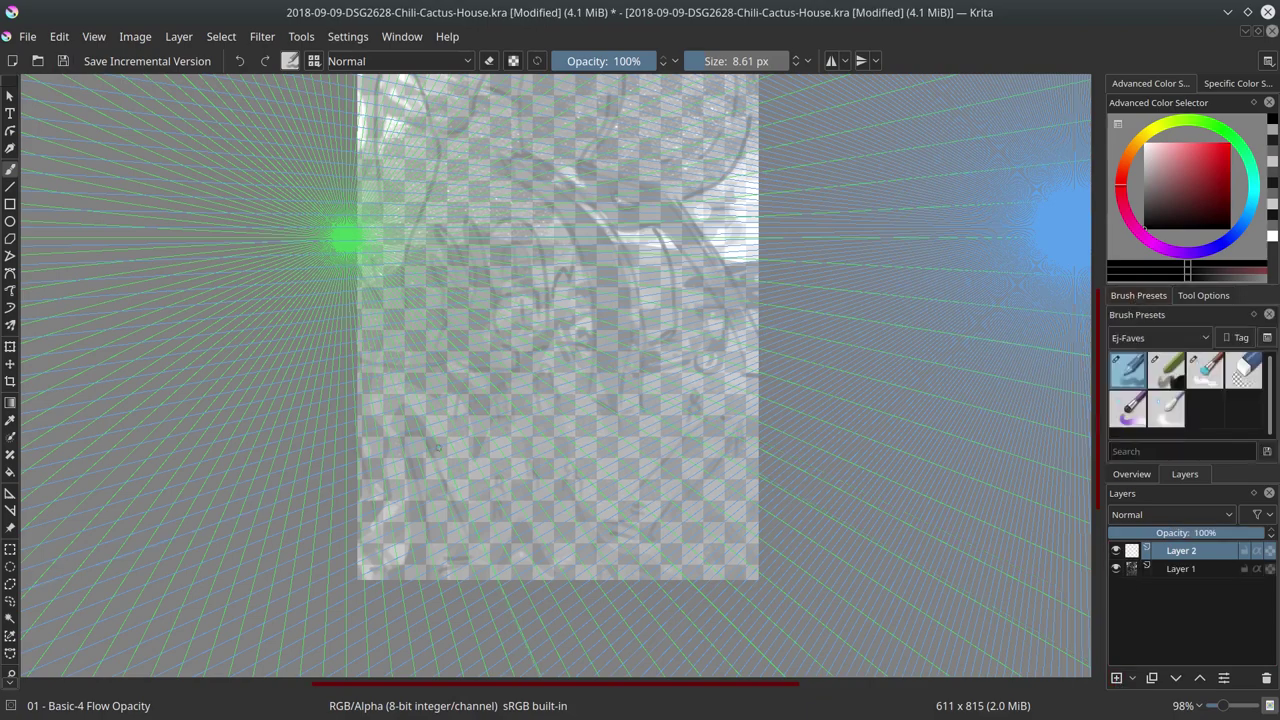
drag(402, 435, 420, 502)
click(1203, 295)
click(1116, 368)
drag(401, 440, 420, 515)
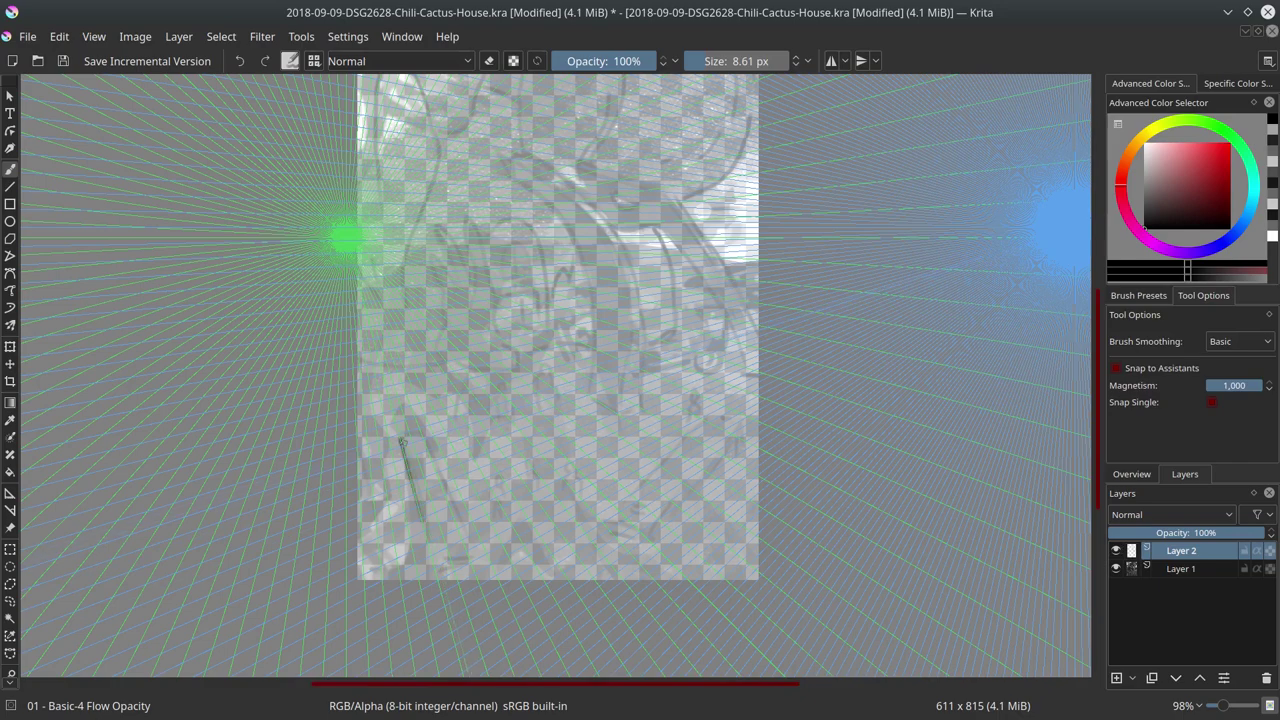
key(ctrl+shift+l)
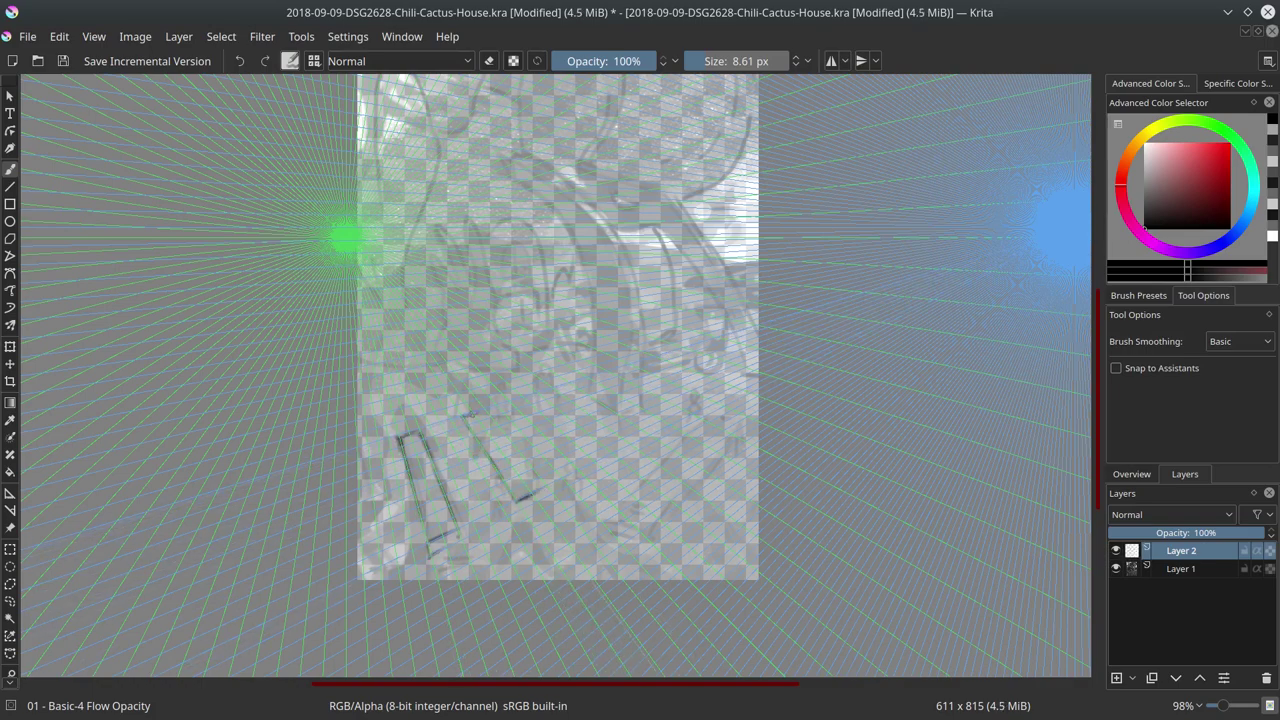
Sketch the leg outlines and curved left and right slide edges, then hide the photo layer
drag(494, 427, 536, 478)
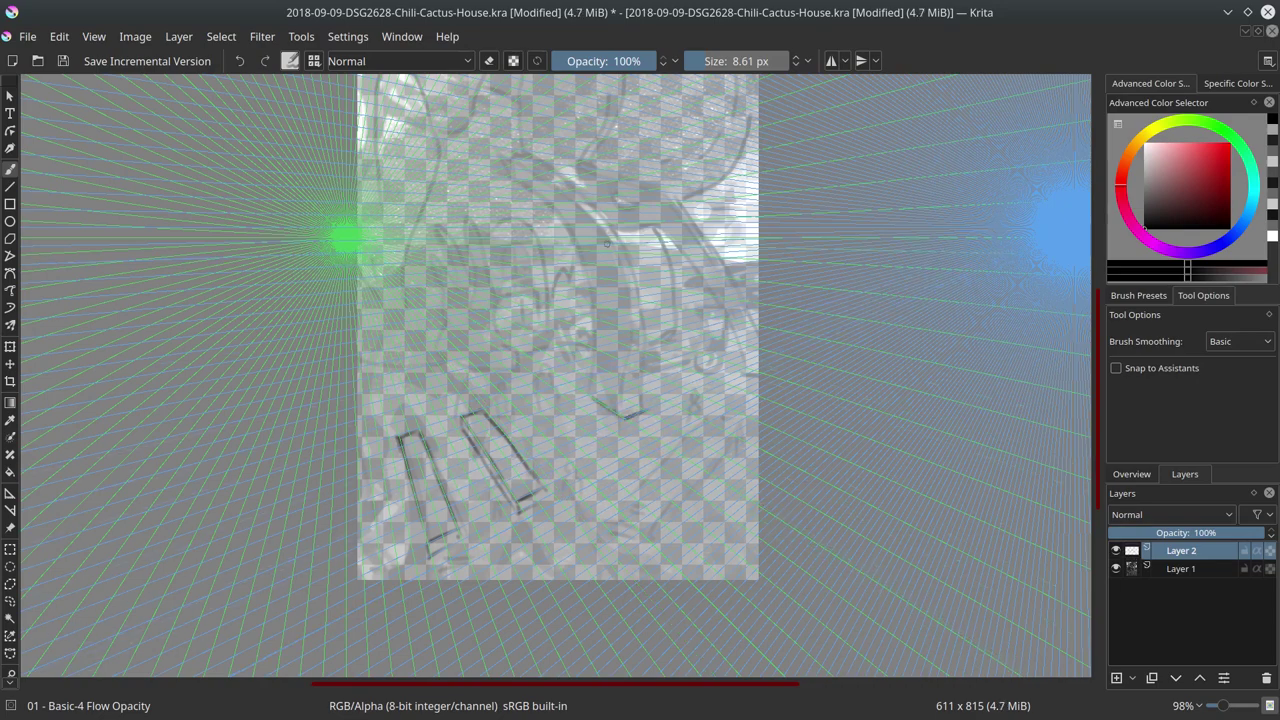
drag(582, 286, 590, 362)
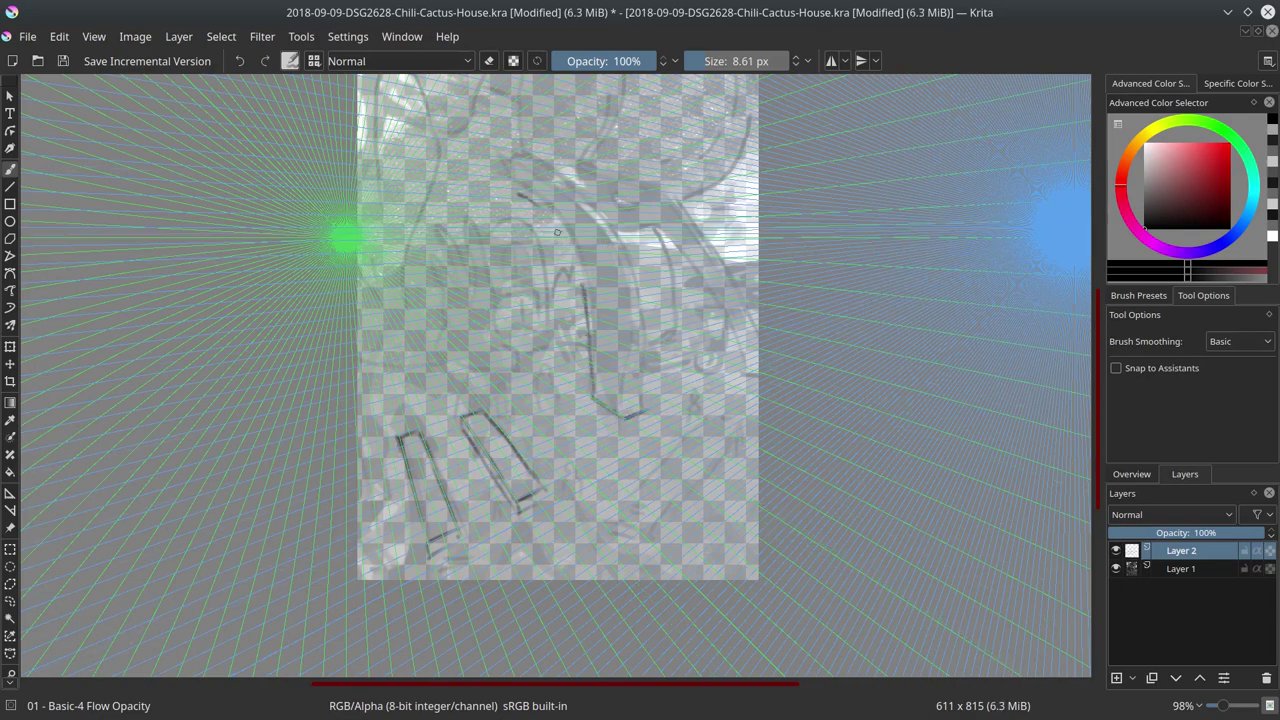
drag(518, 193, 584, 300)
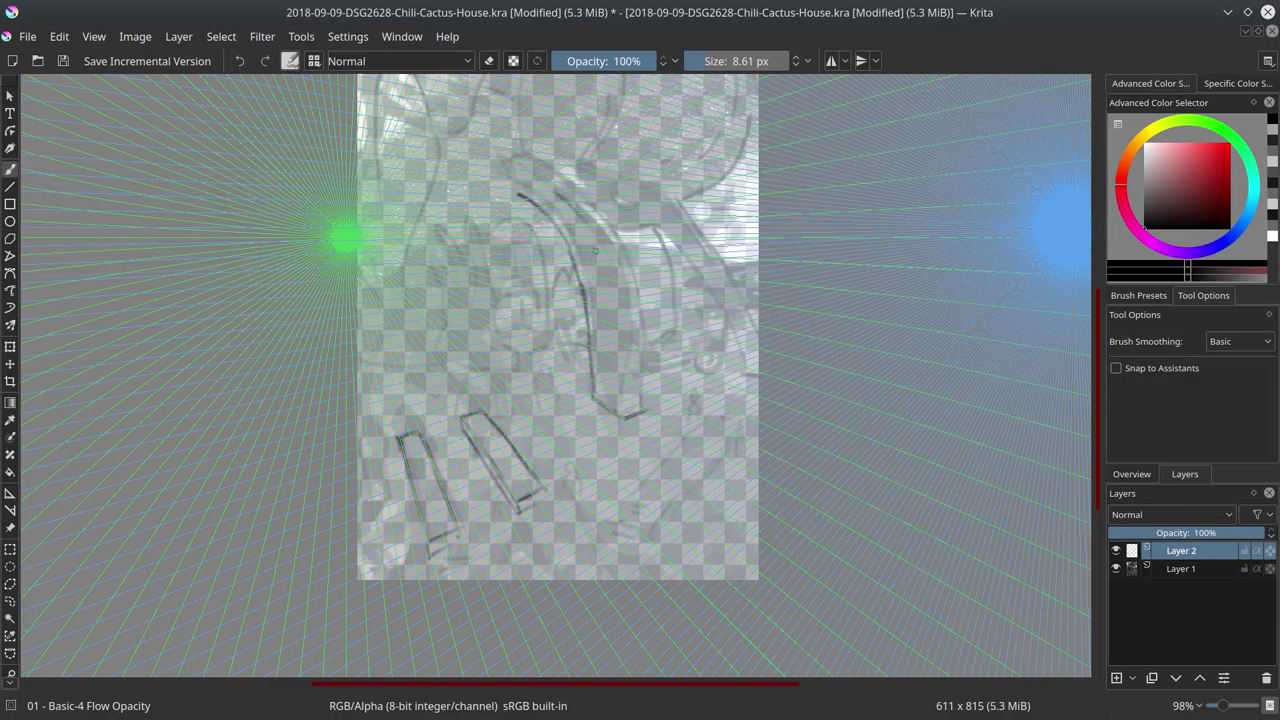
drag(605, 240, 640, 383)
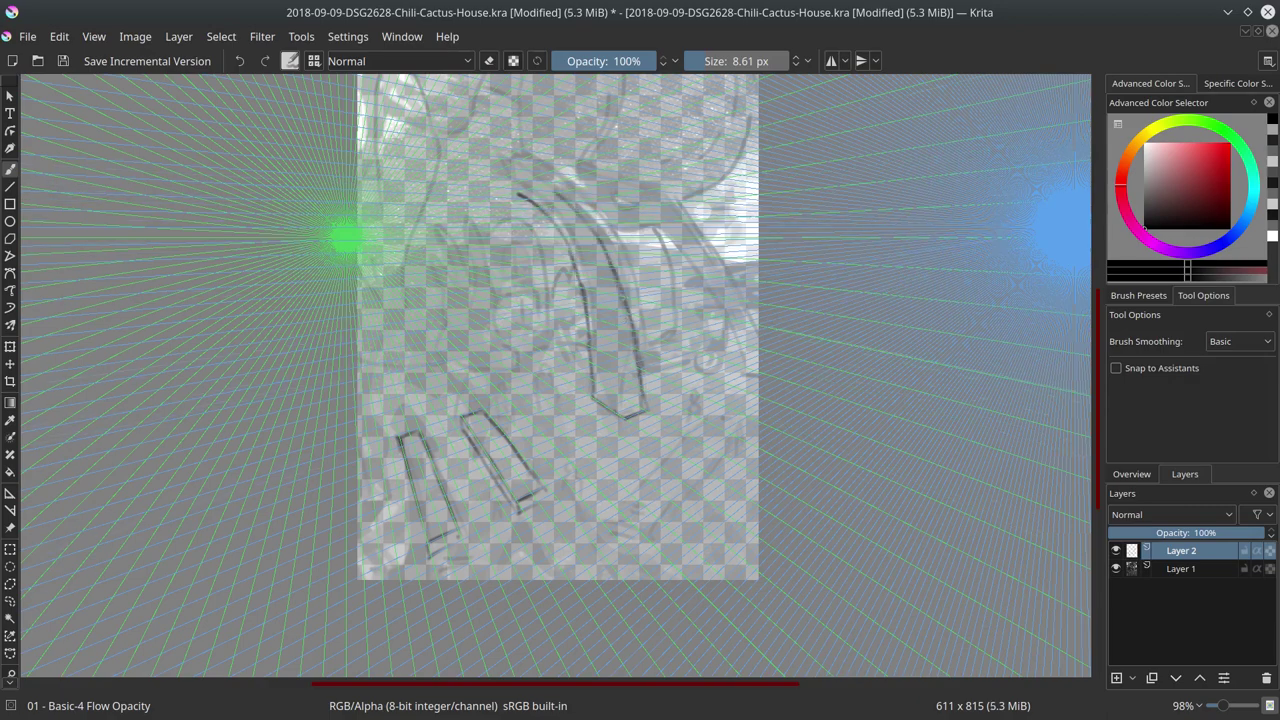
click(1116, 568)
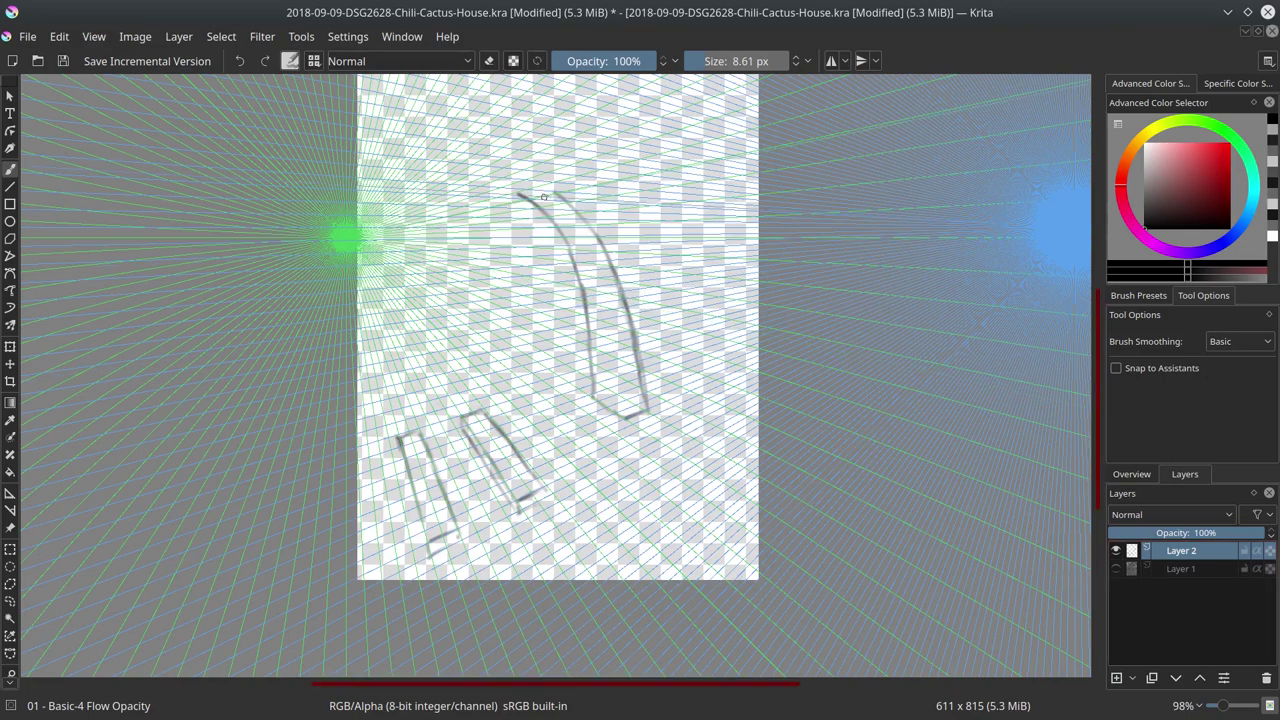
Add a second slide arc, the sweeping roof curve, short side lines and two top arches
drag(545, 193, 632, 400)
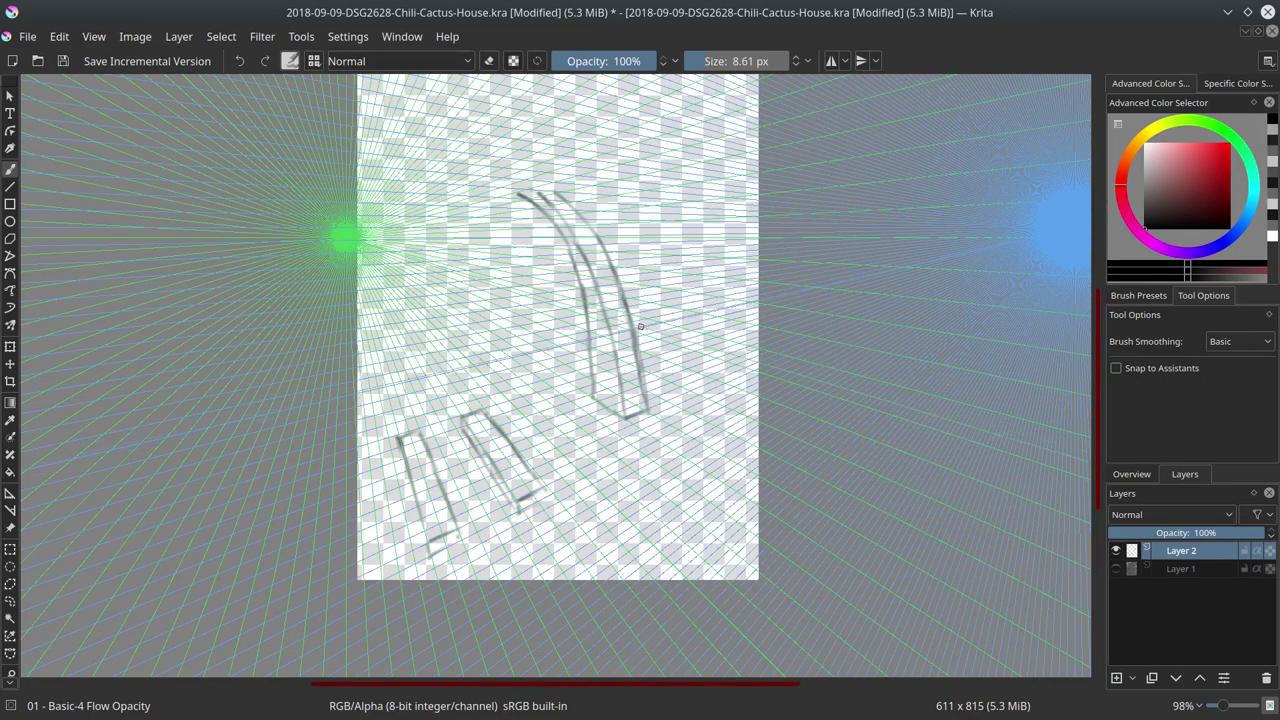
drag(637, 323, 726, 312)
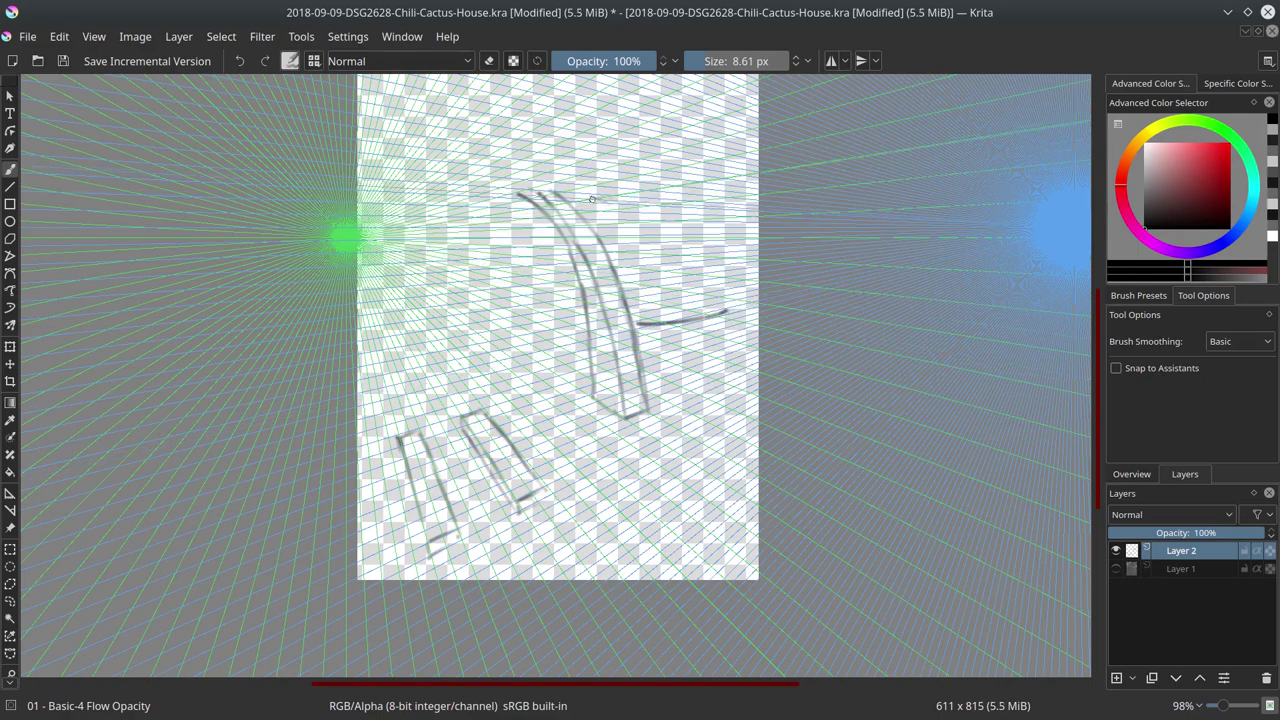
drag(597, 200, 722, 324)
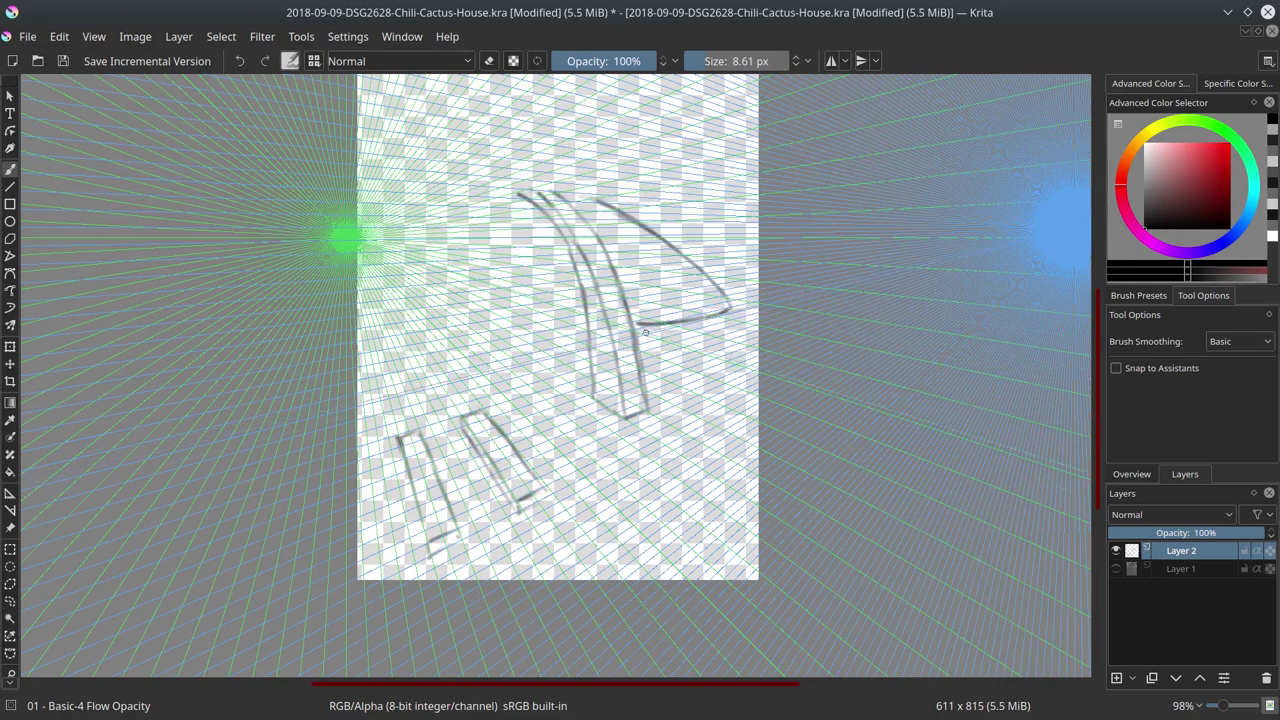
drag(614, 190, 638, 212)
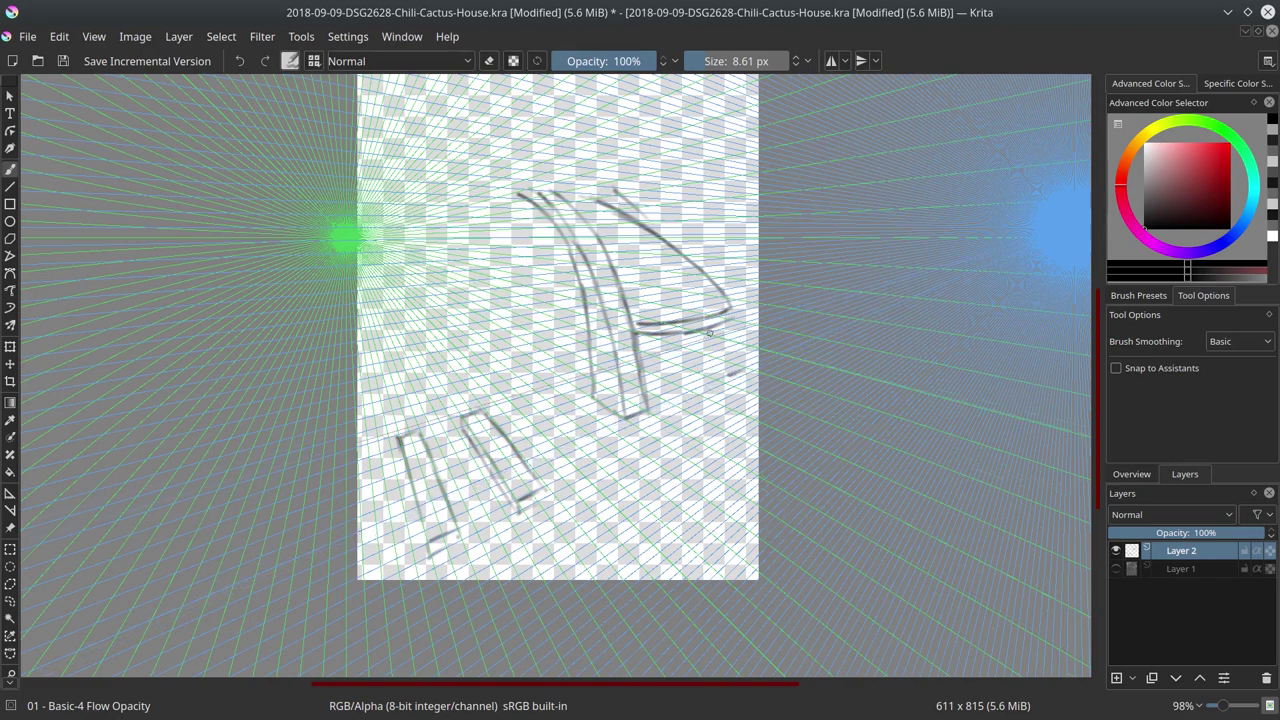
drag(718, 335, 733, 372)
mouse_move(712, 328)
mouse_down()
mouse_move(733, 378)
mouse_move(698, 363)
mouse_up()
drag(588, 195, 593, 220)
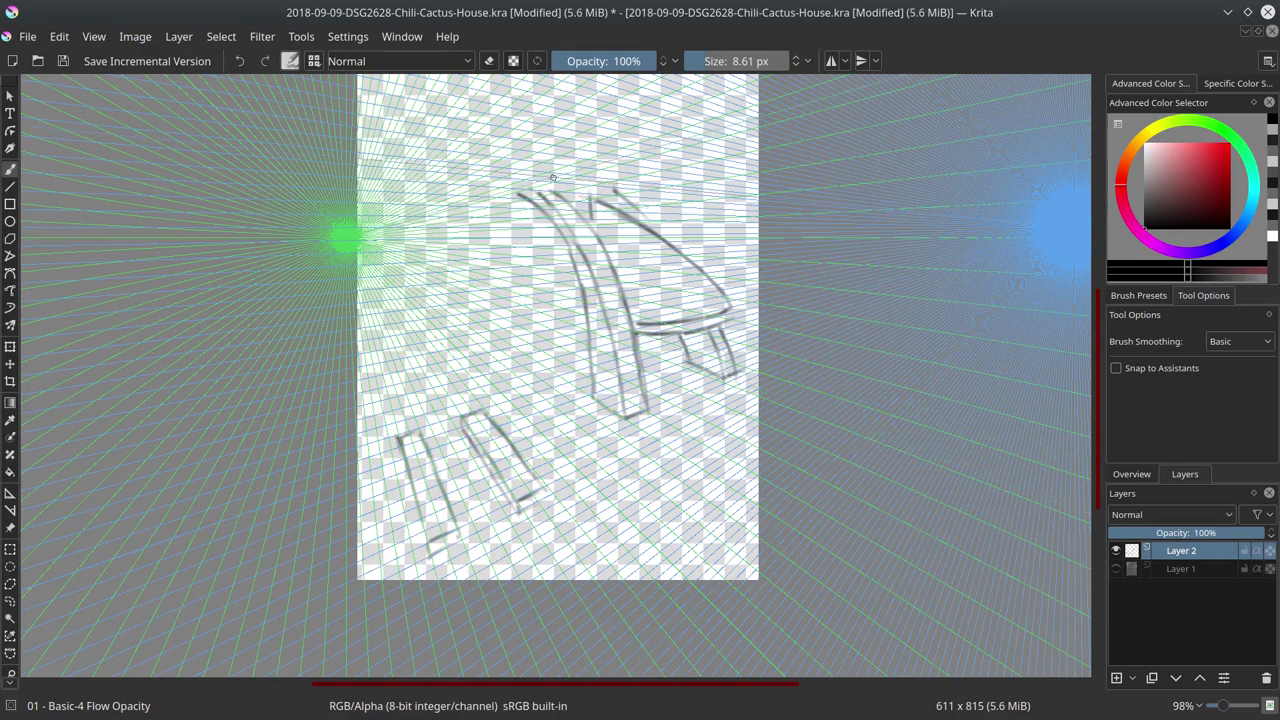
mouse_move(550, 172)
mouse_down()
mouse_move(583, 150)
mouse_move(584, 178)
mouse_move(545, 180)
mouse_move(618, 207)
mouse_up()
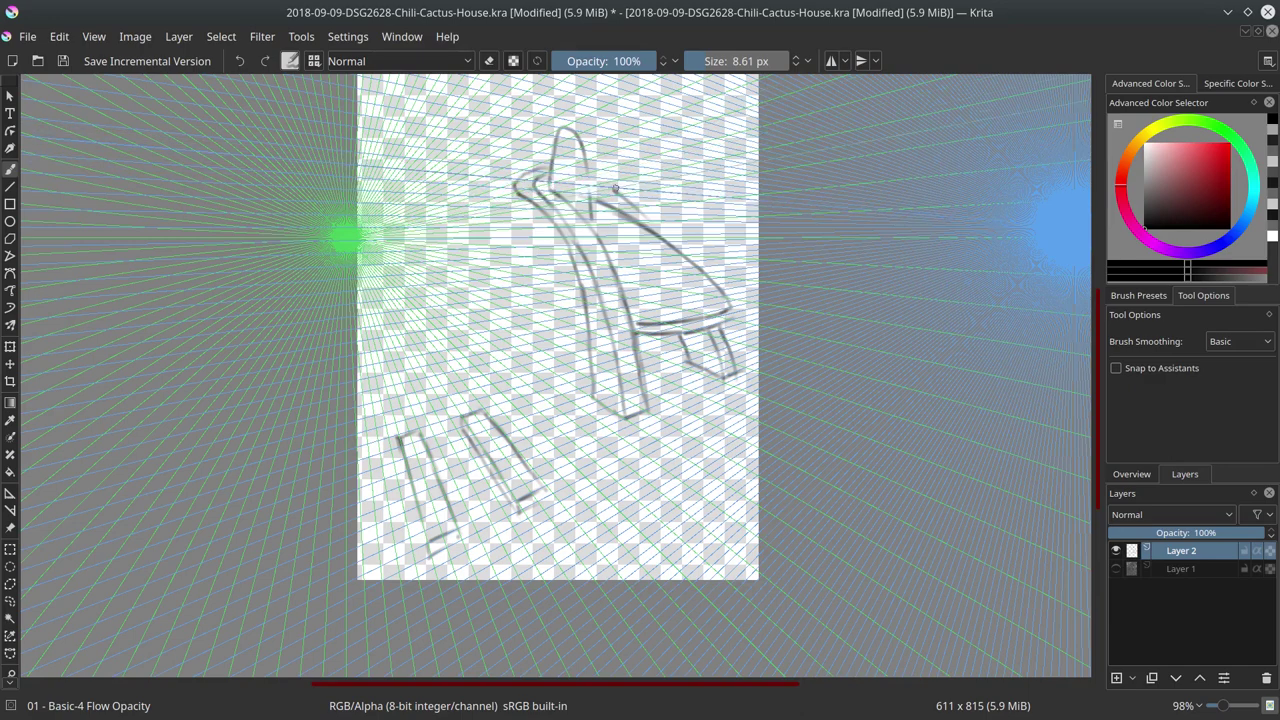
drag(582, 168, 620, 211)
Compare against the photo layer, then draw the left-side curve and close the left arch
click(1116, 568)
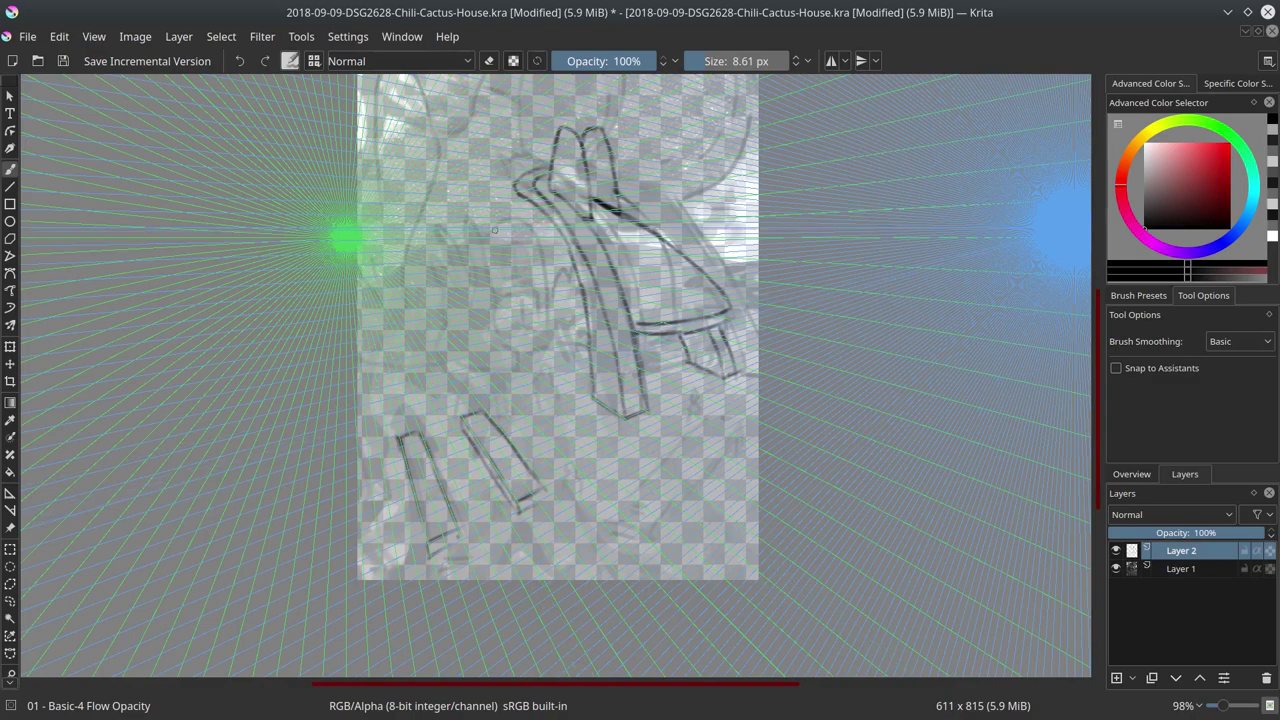
click(1116, 568)
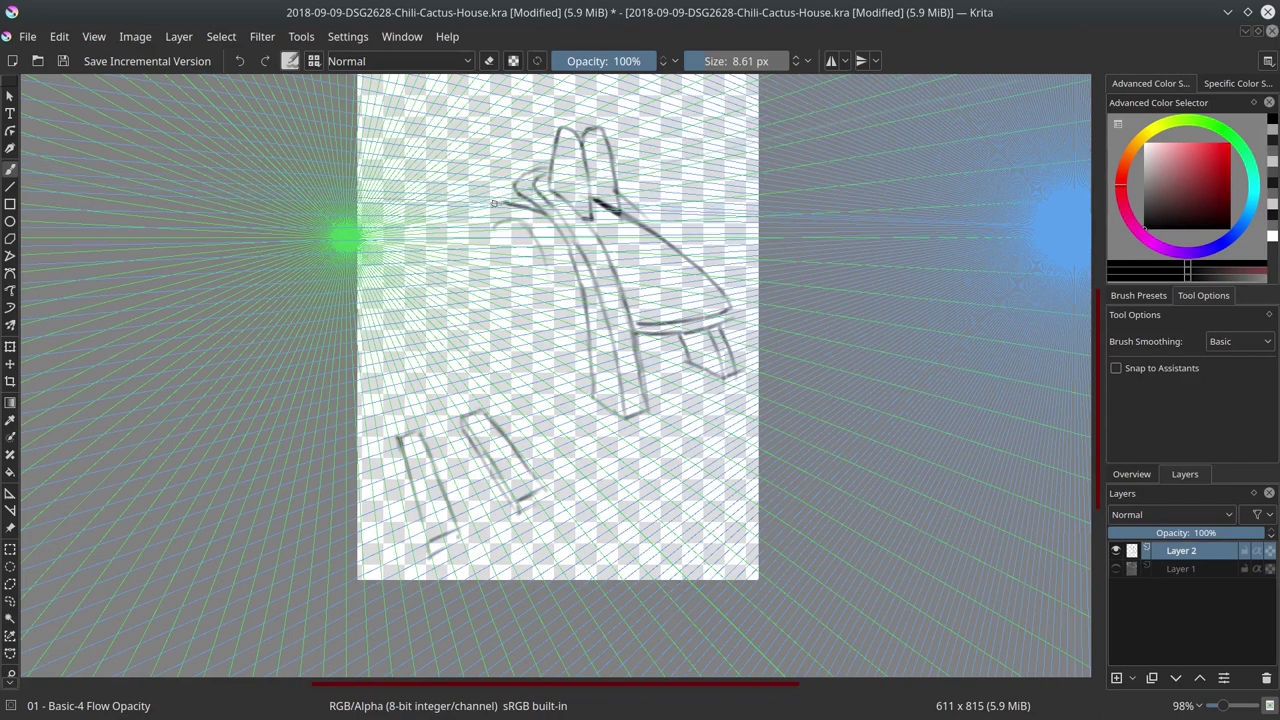
mouse_move(458, 260)
mouse_down()
mouse_move(478, 150)
mouse_move(455, 118)
mouse_move(430, 242)
mouse_move(465, 240)
mouse_up()
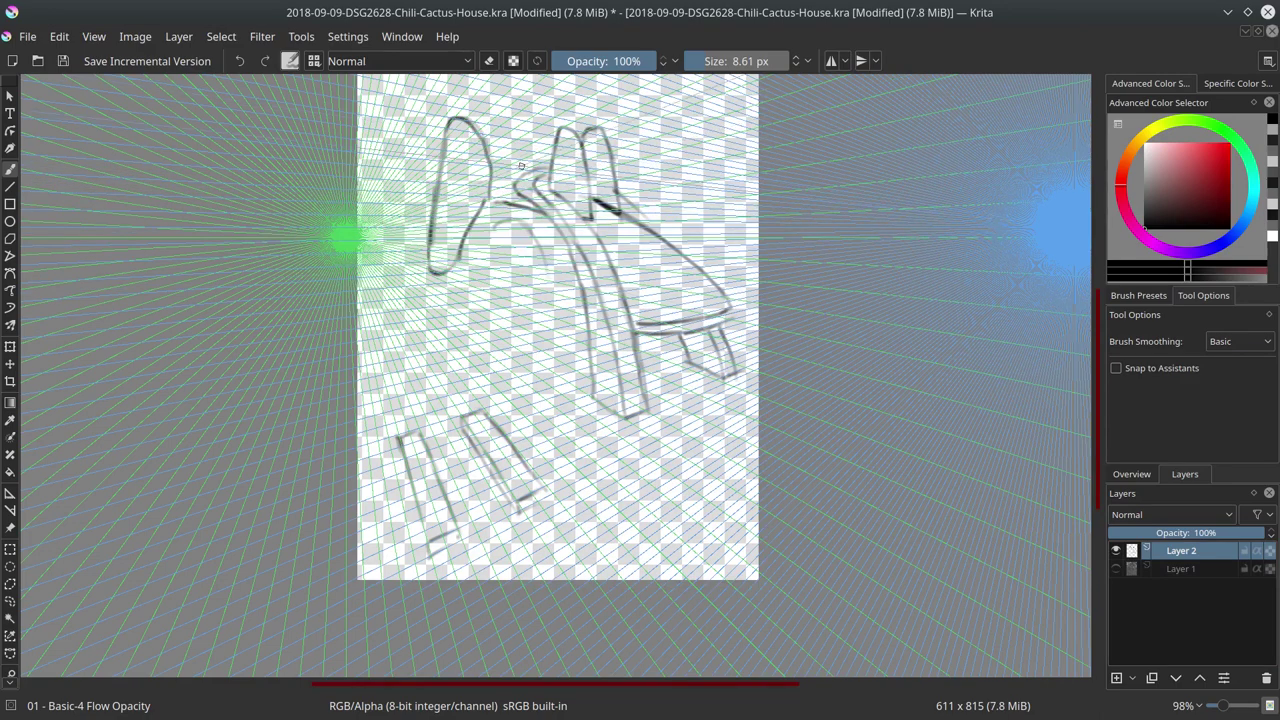
drag(487, 128, 512, 86)
scroll(602, 186, up, 1)
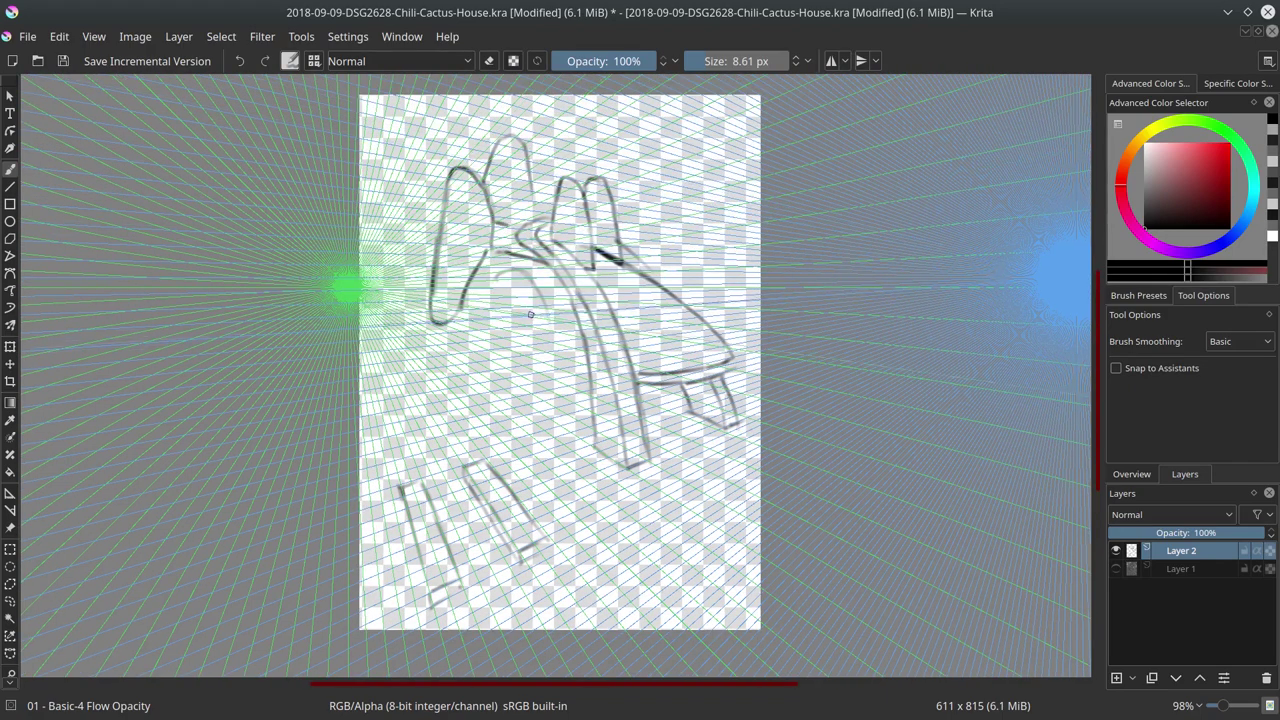
Erase stray strokes inside the slide shape with the round eraser, checking against the photo layer
click(1138, 295)
click(1243, 370)
mouse_move(520, 263)
mouse_down()
mouse_move(492, 250)
mouse_move(540, 262)
mouse_up()
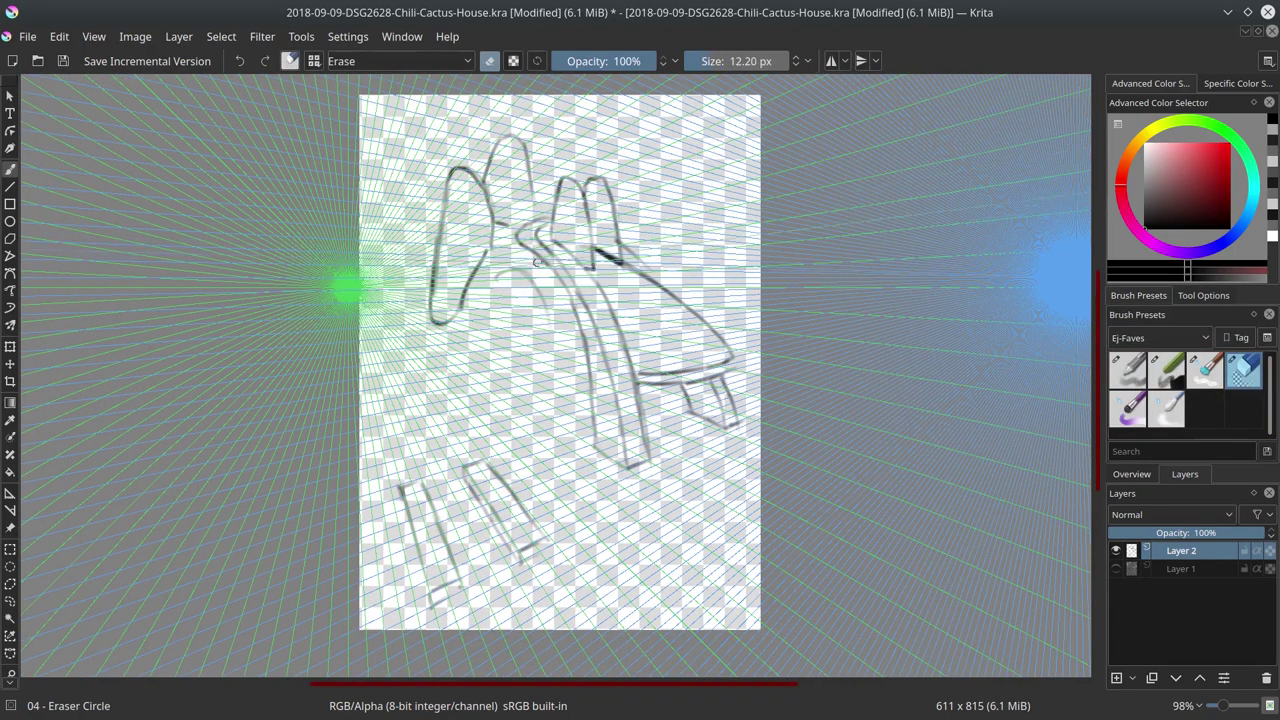
key(slash)
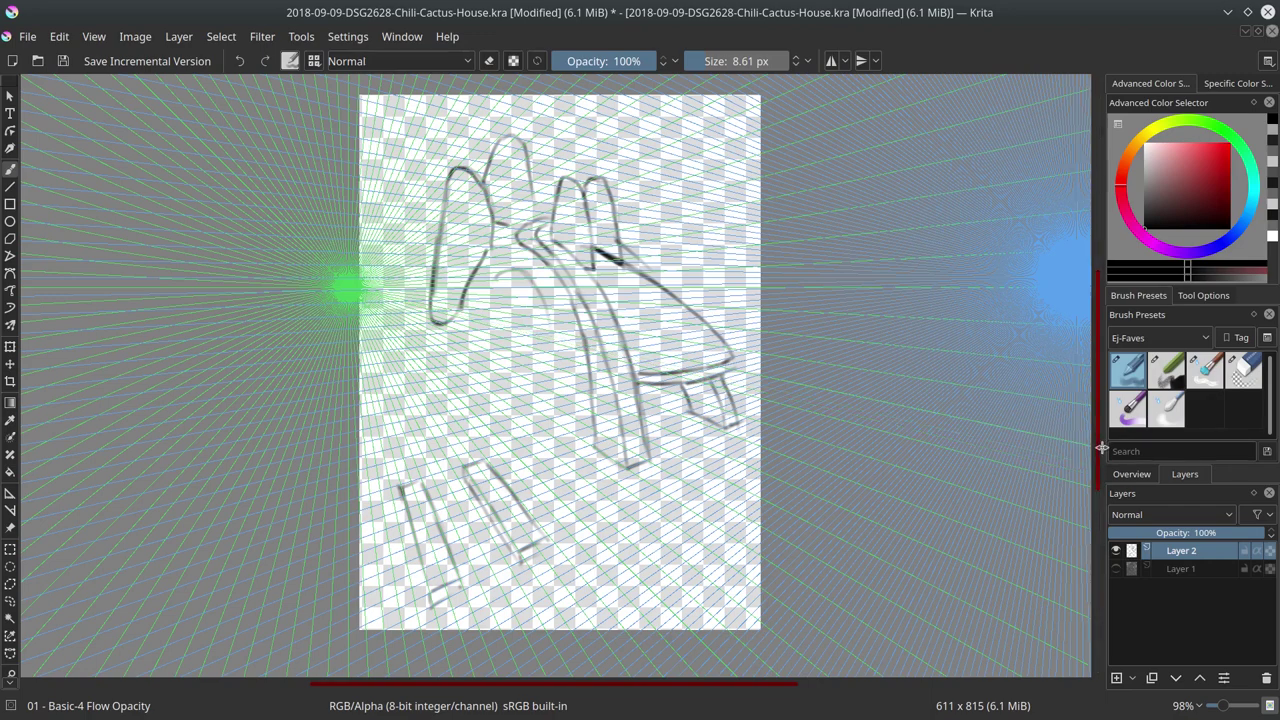
click(1116, 568)
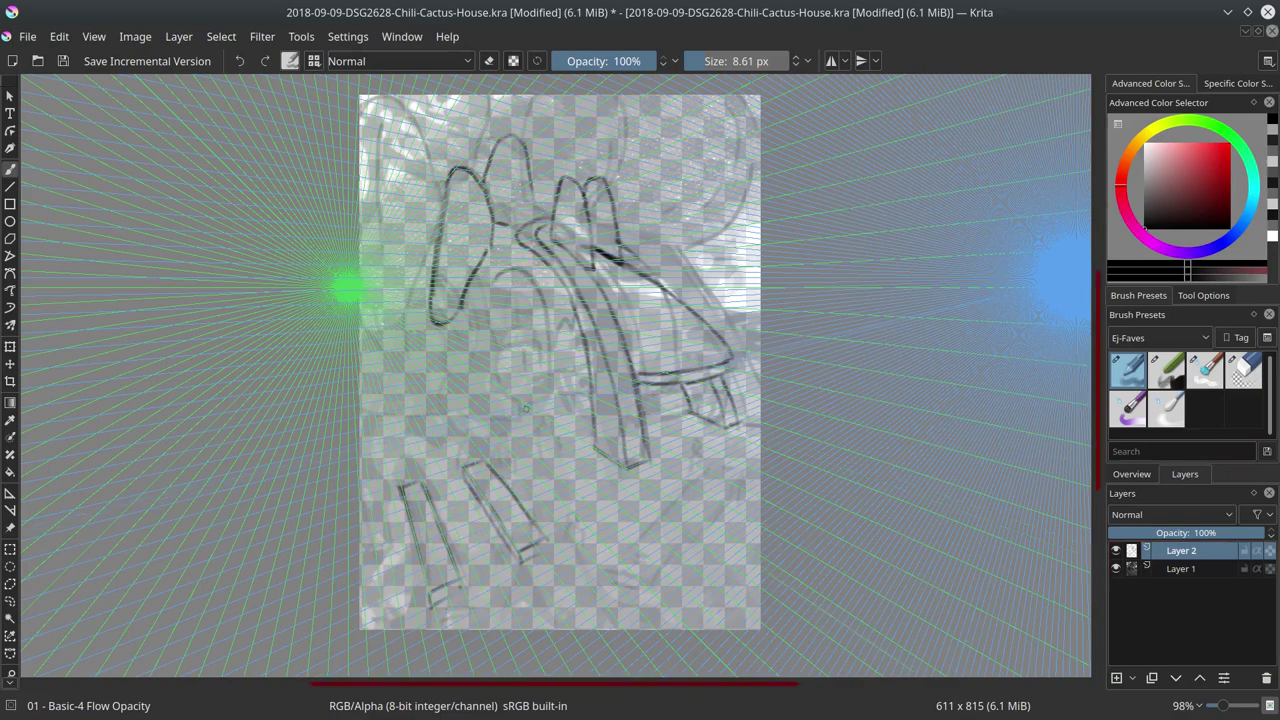
click(1116, 568)
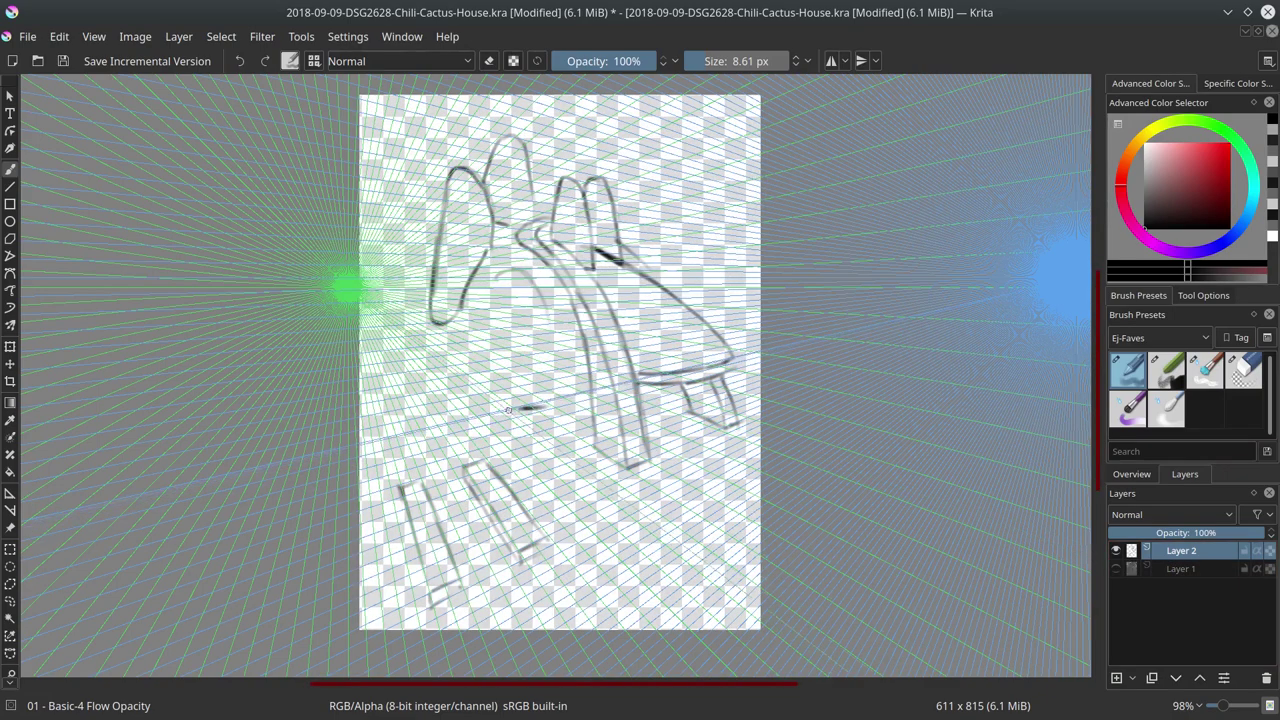
Extend the dark stroke rightward and sketch a small box with perspective bottom line
drag(542, 409, 590, 418)
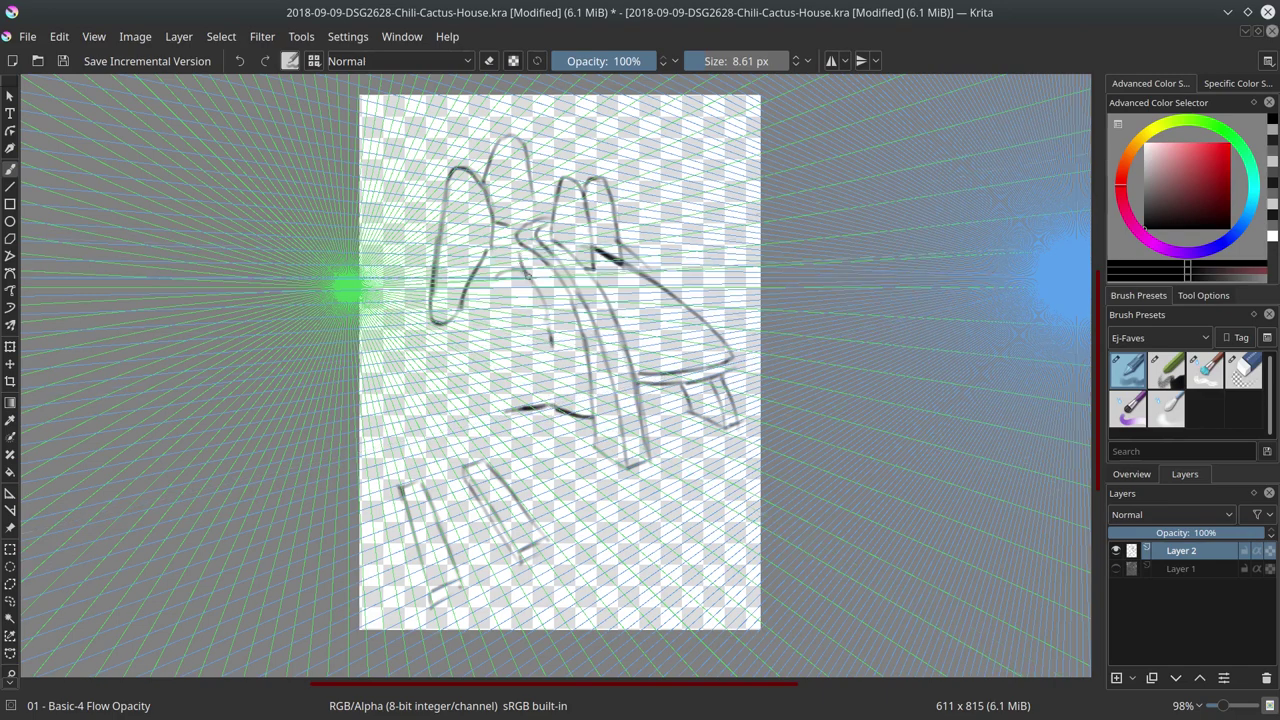
key(slash)
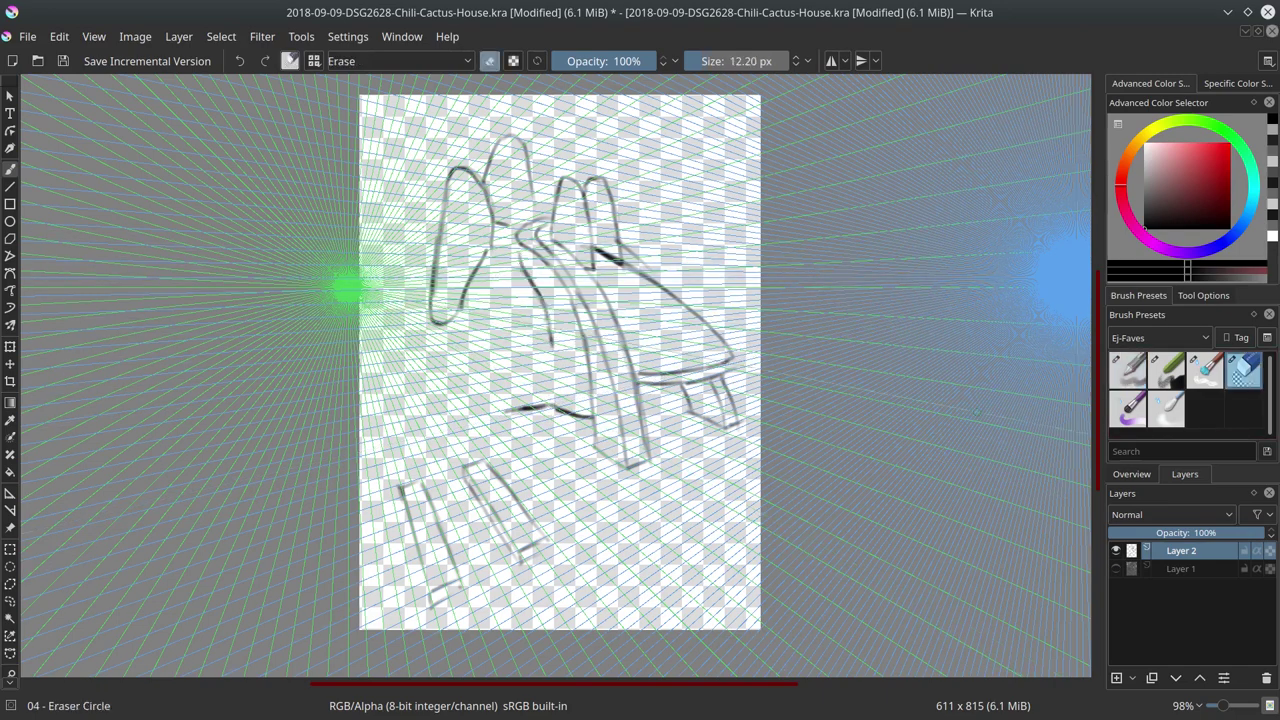
key(slash)
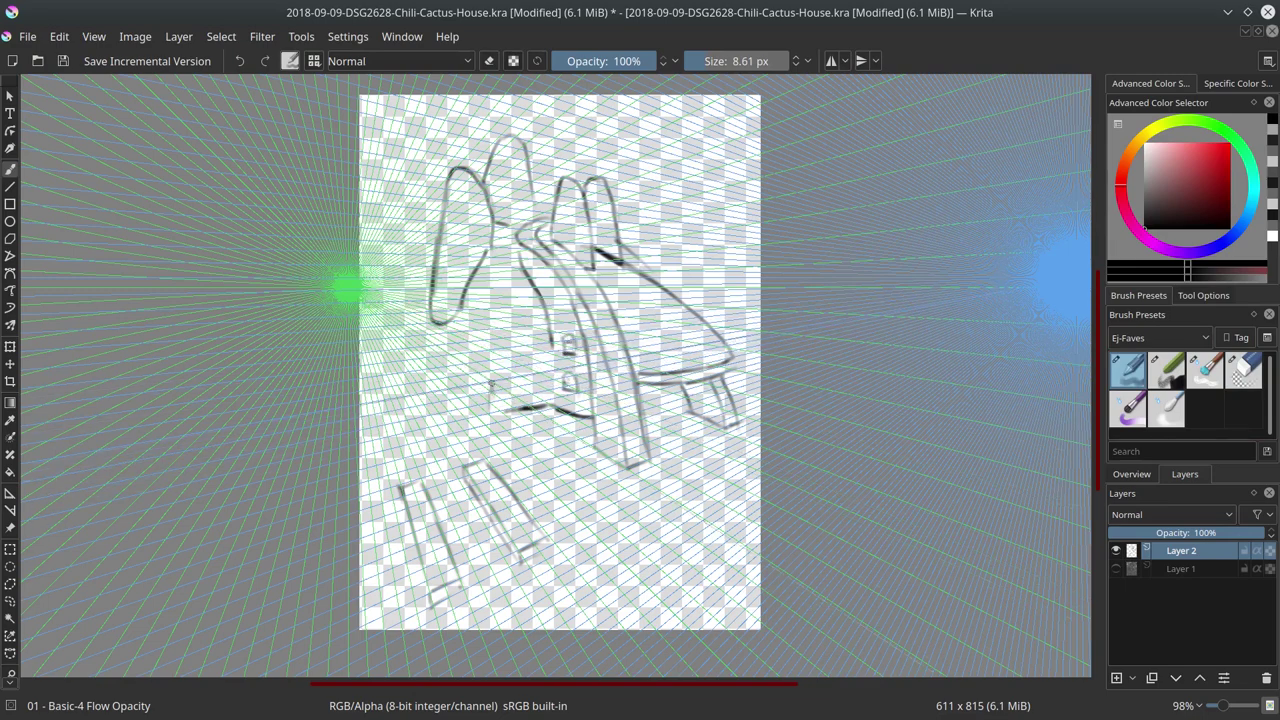
mouse_move(490, 384)
mouse_down()
mouse_move(528, 383)
mouse_move(491, 408)
mouse_up()
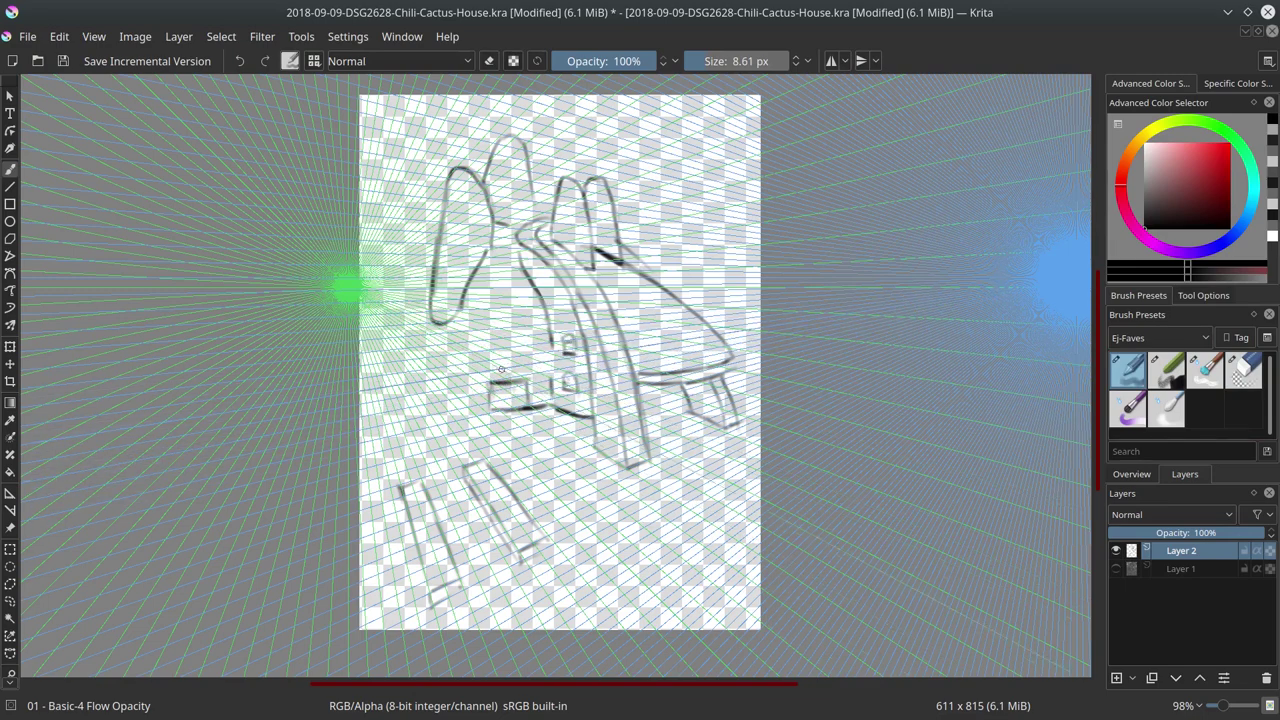
drag(521, 349, 519, 339)
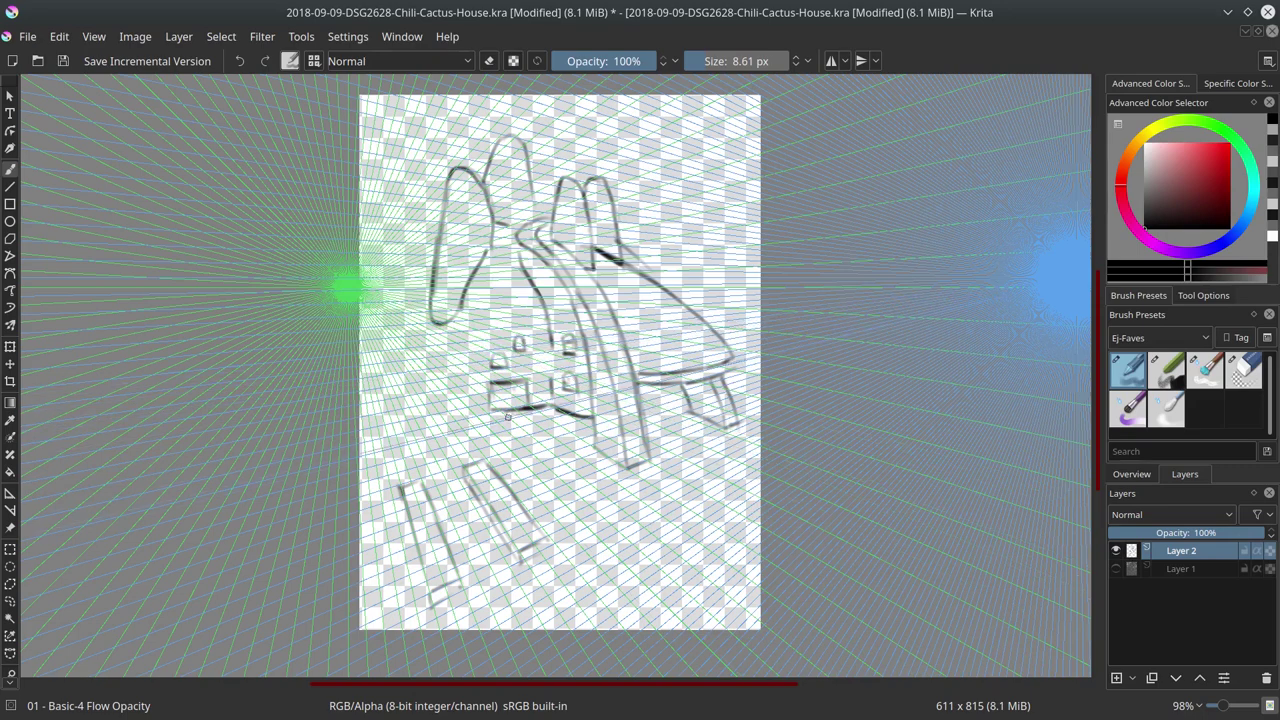
drag(507, 416, 462, 410)
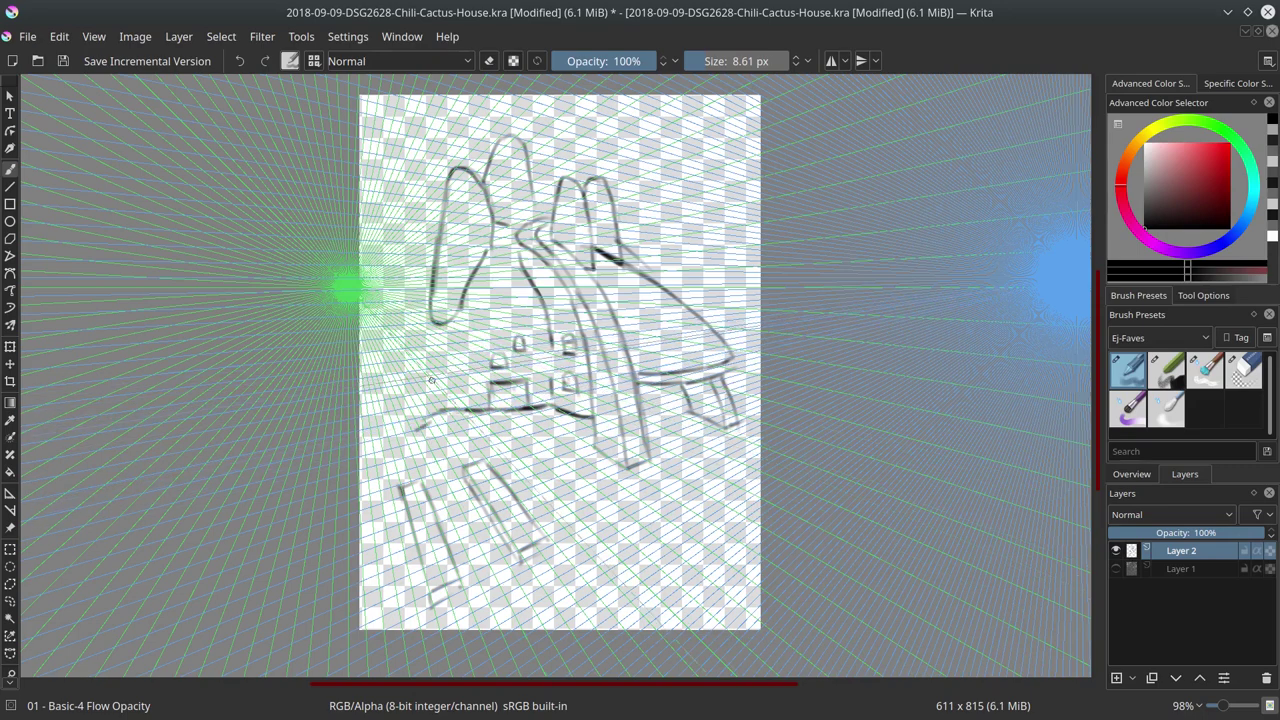
Sketch the left cactus: an arch, small curves, a loop, Y-shaped stroke and darker top outline
drag(378, 374, 426, 360)
mouse_move(384, 399)
mouse_down()
mouse_move(411, 404)
mouse_move(393, 383)
mouse_up()
mouse_move(420, 445)
mouse_down()
mouse_move(361, 476)
mouse_move(378, 438)
mouse_up()
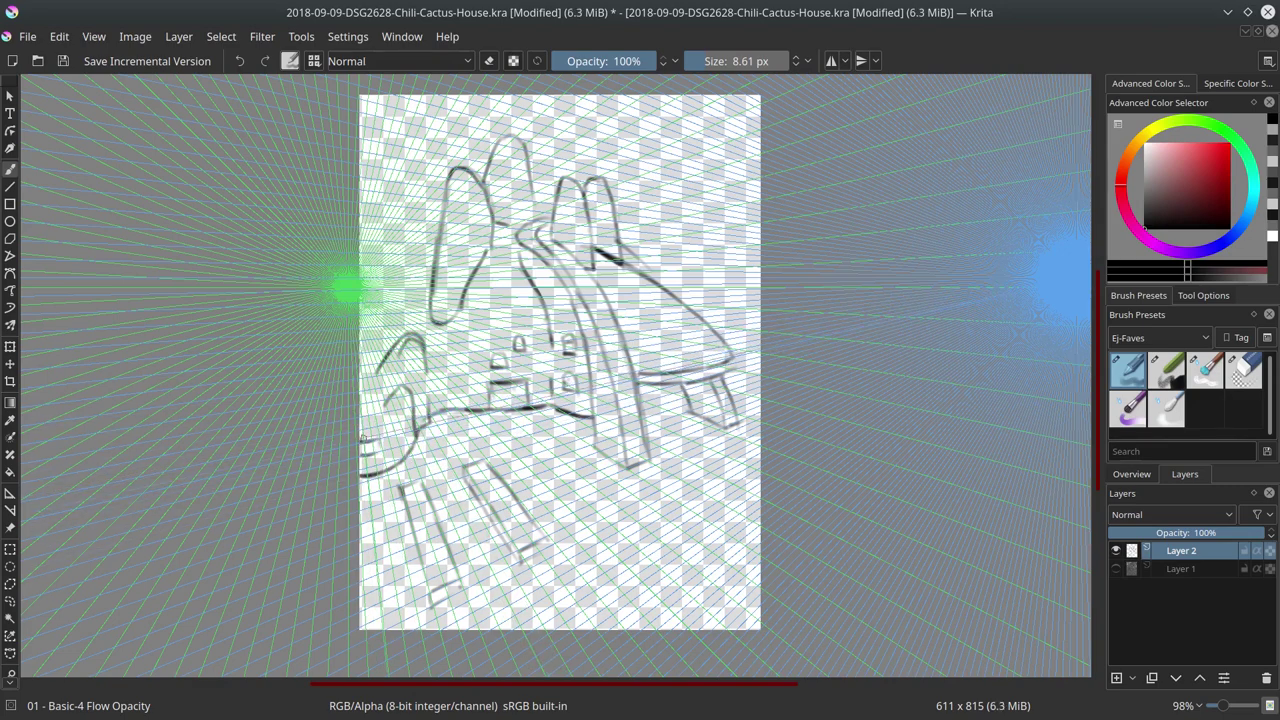
drag(410, 398, 392, 420)
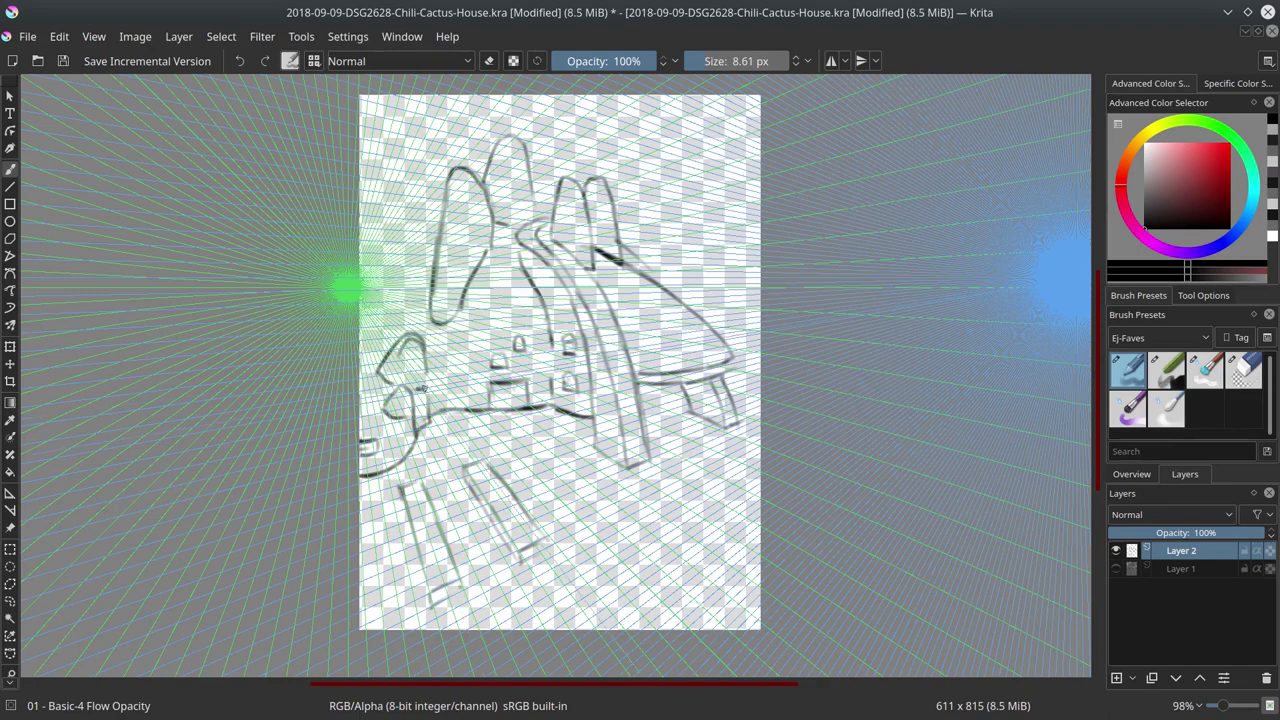
drag(380, 300, 370, 262)
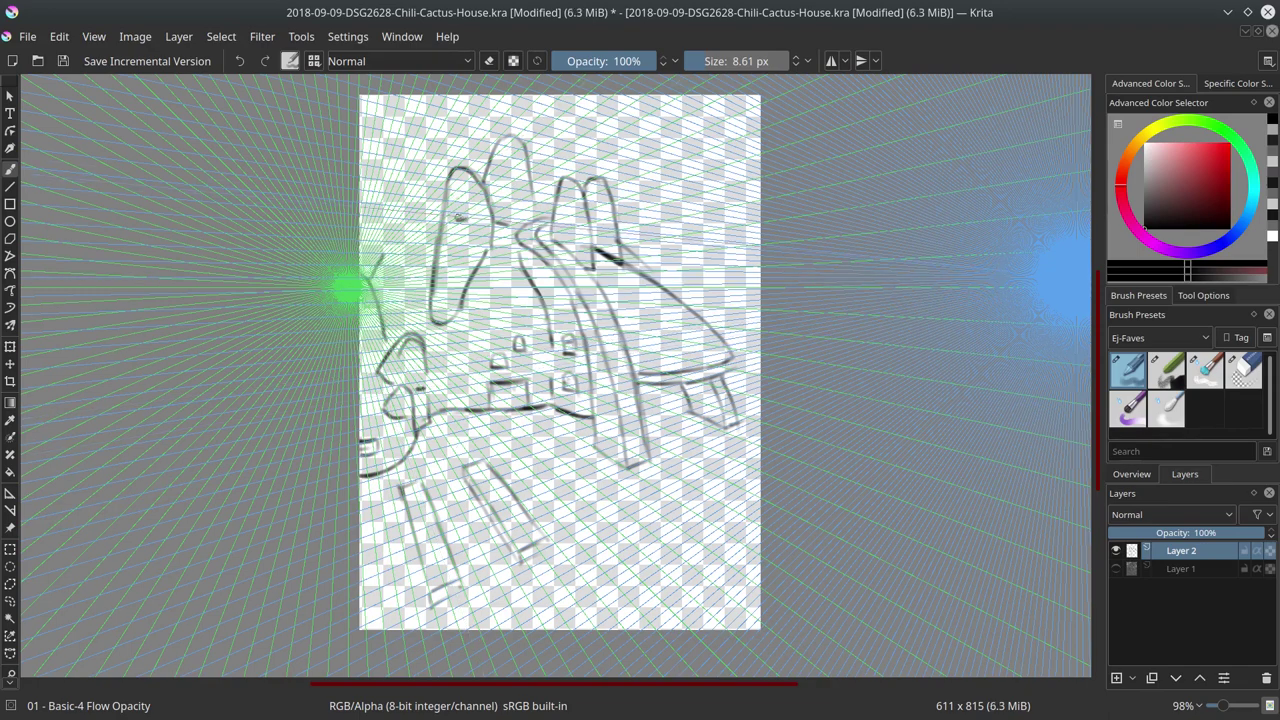
drag(462, 208, 458, 214)
drag(504, 151, 498, 166)
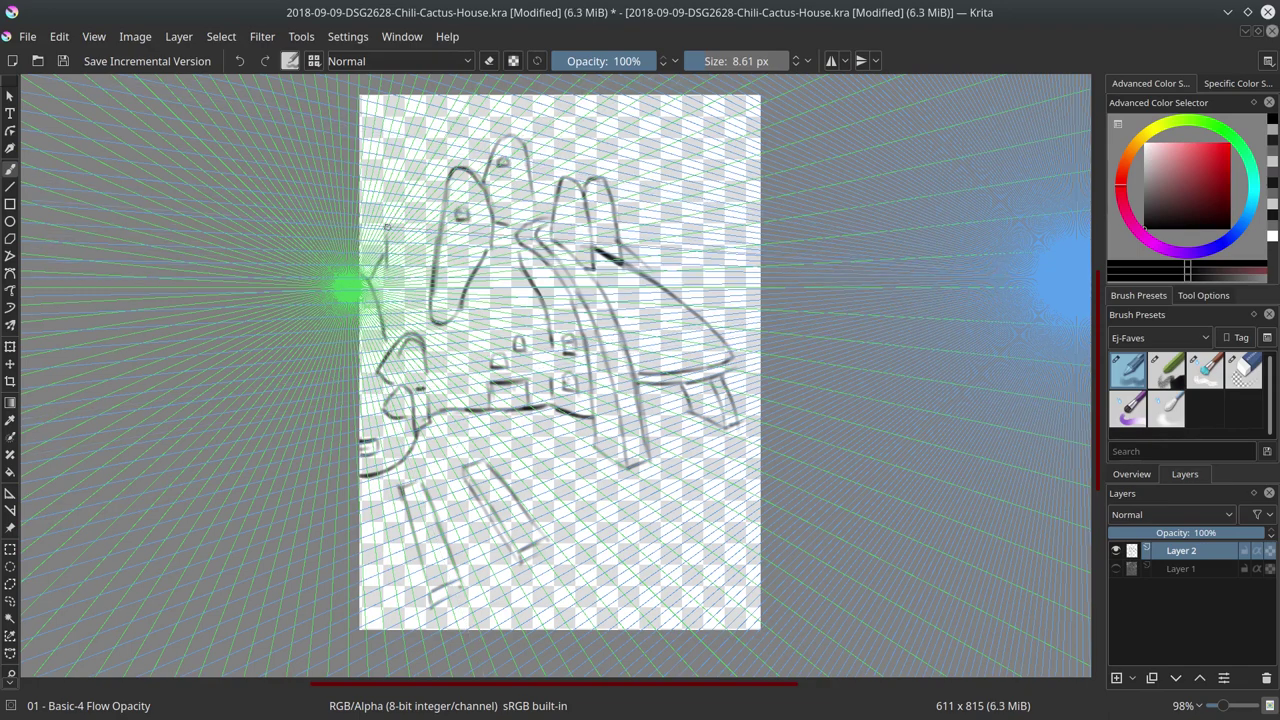
mouse_move(383, 240)
mouse_down()
mouse_move(387, 160)
mouse_move(436, 165)
mouse_move(406, 150)
mouse_up()
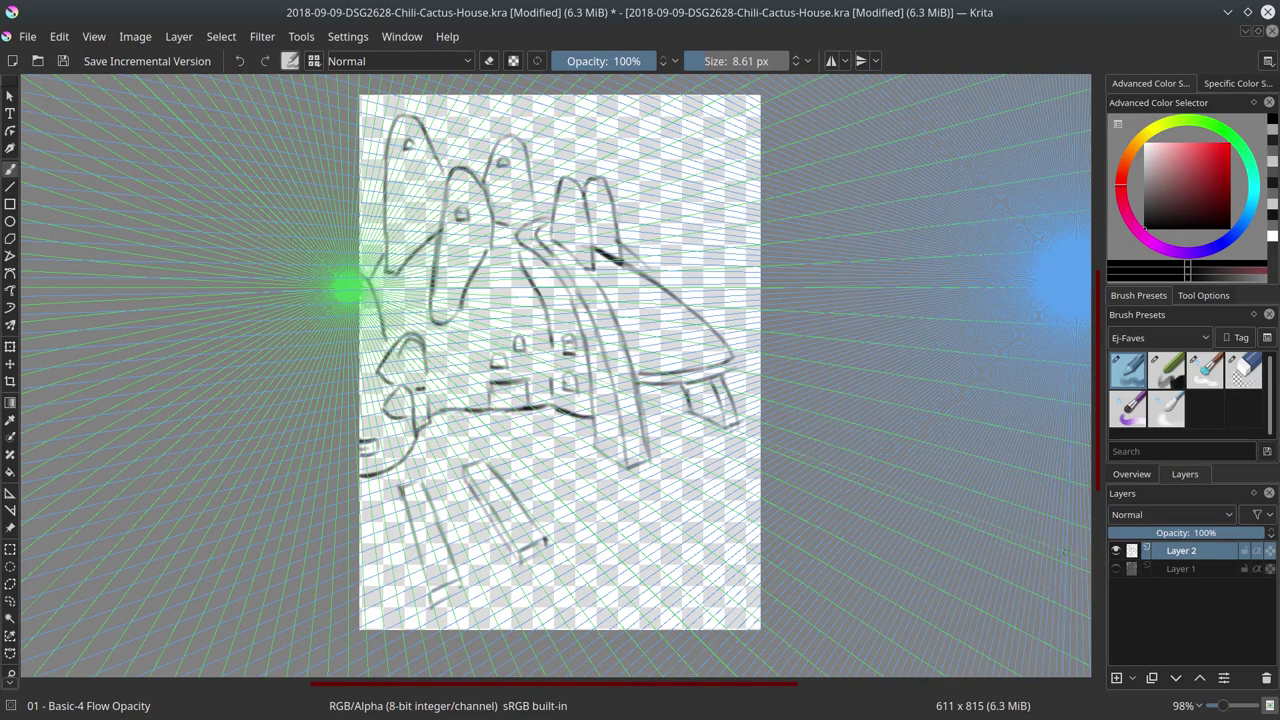
Draw lines running right from the house, the slide's lower edge and the house's lower edge
drag(676, 284, 754, 232)
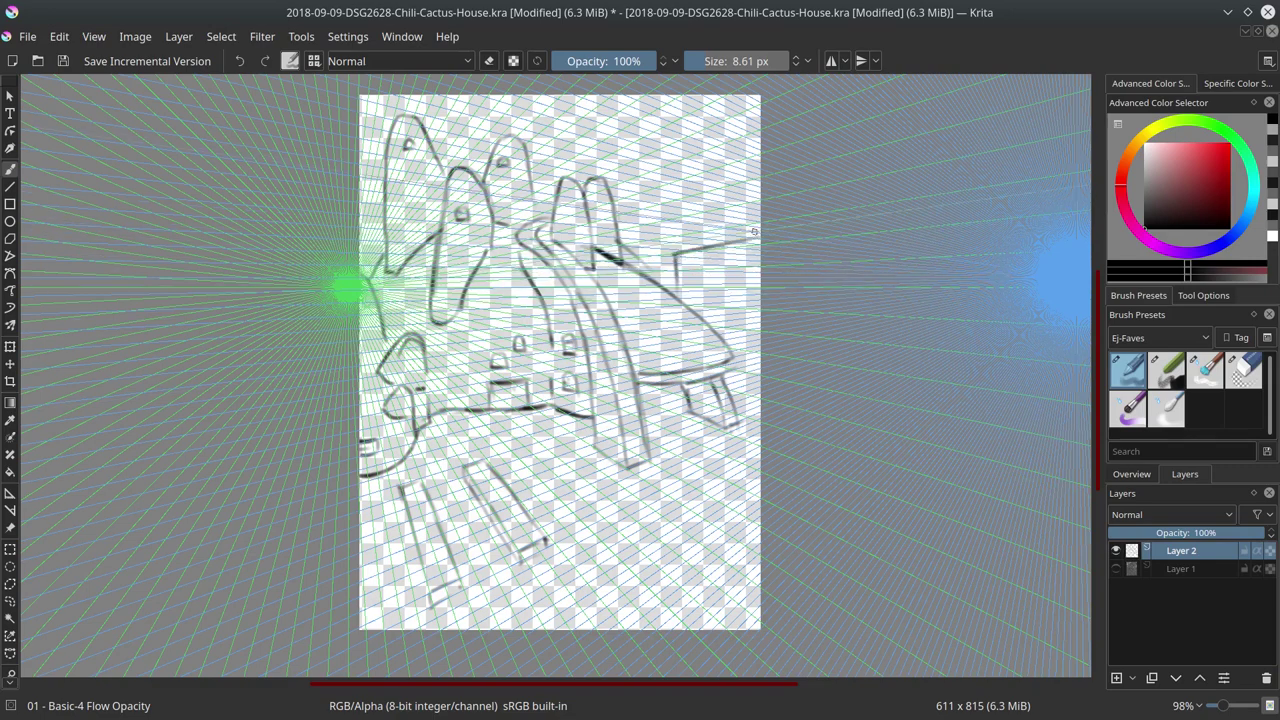
drag(664, 378, 756, 369)
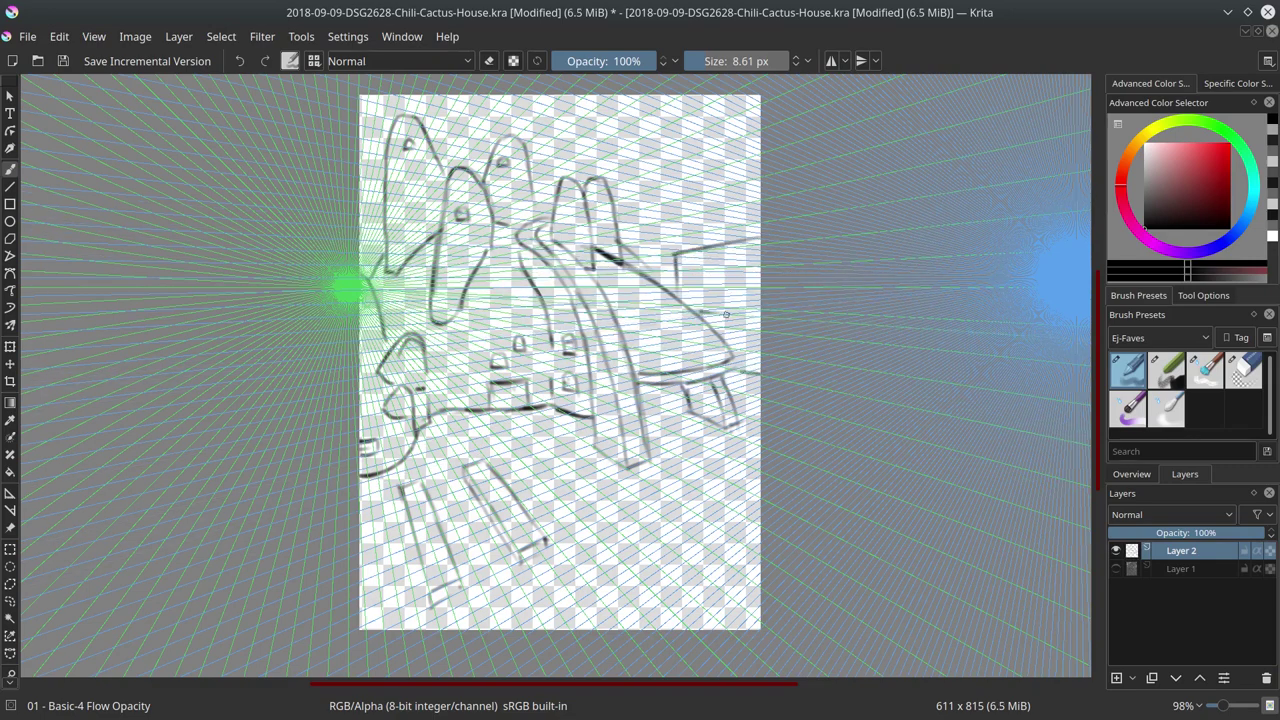
drag(666, 378, 751, 357)
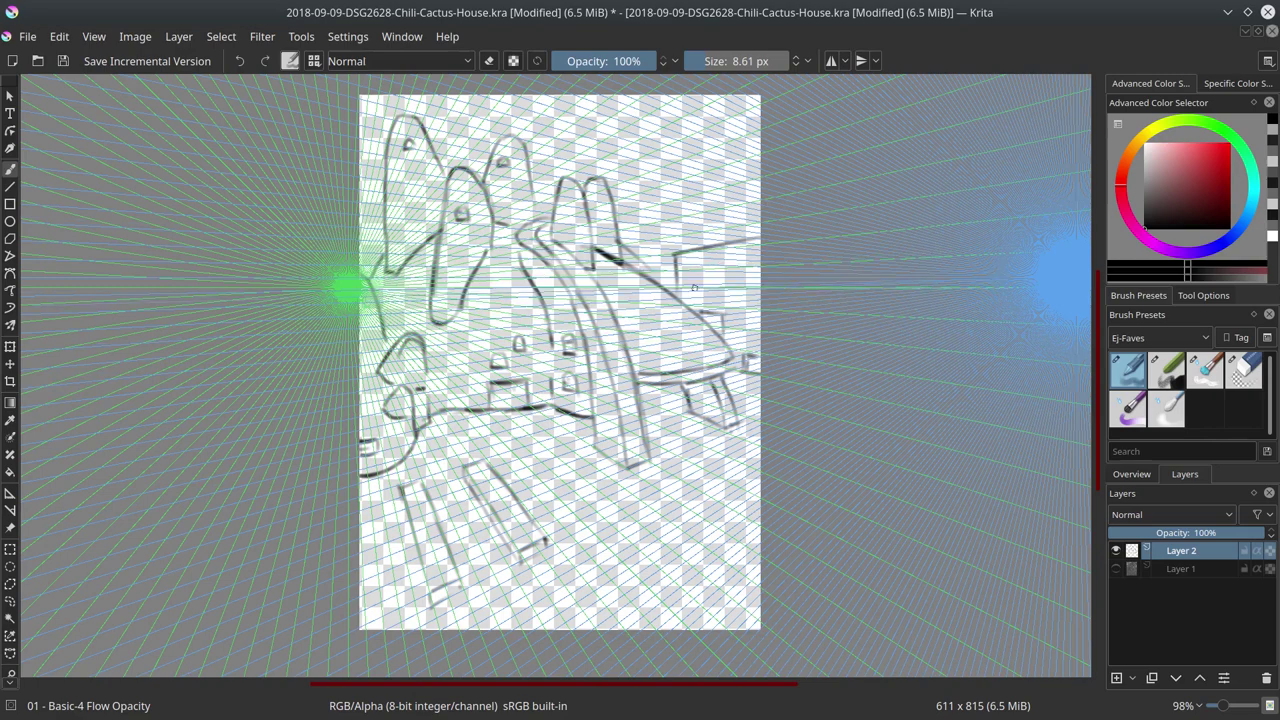
drag(678, 285, 750, 268)
drag(465, 410, 565, 401)
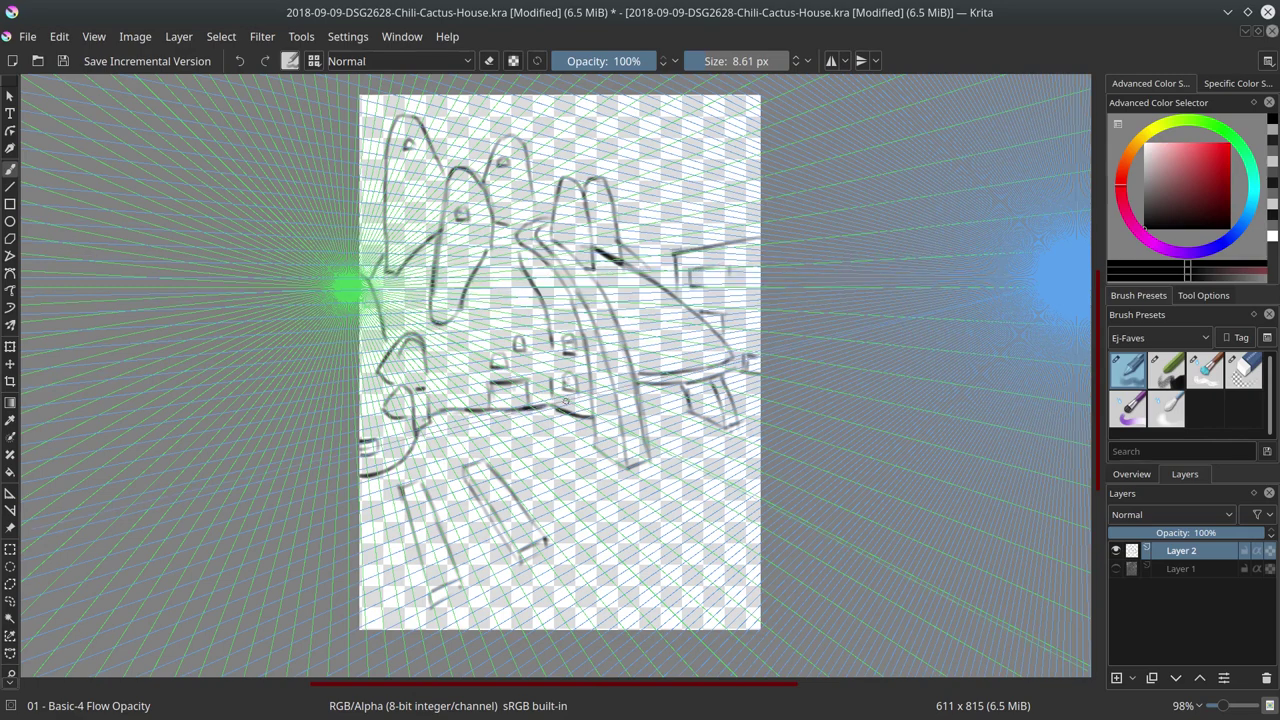
click(1117, 569)
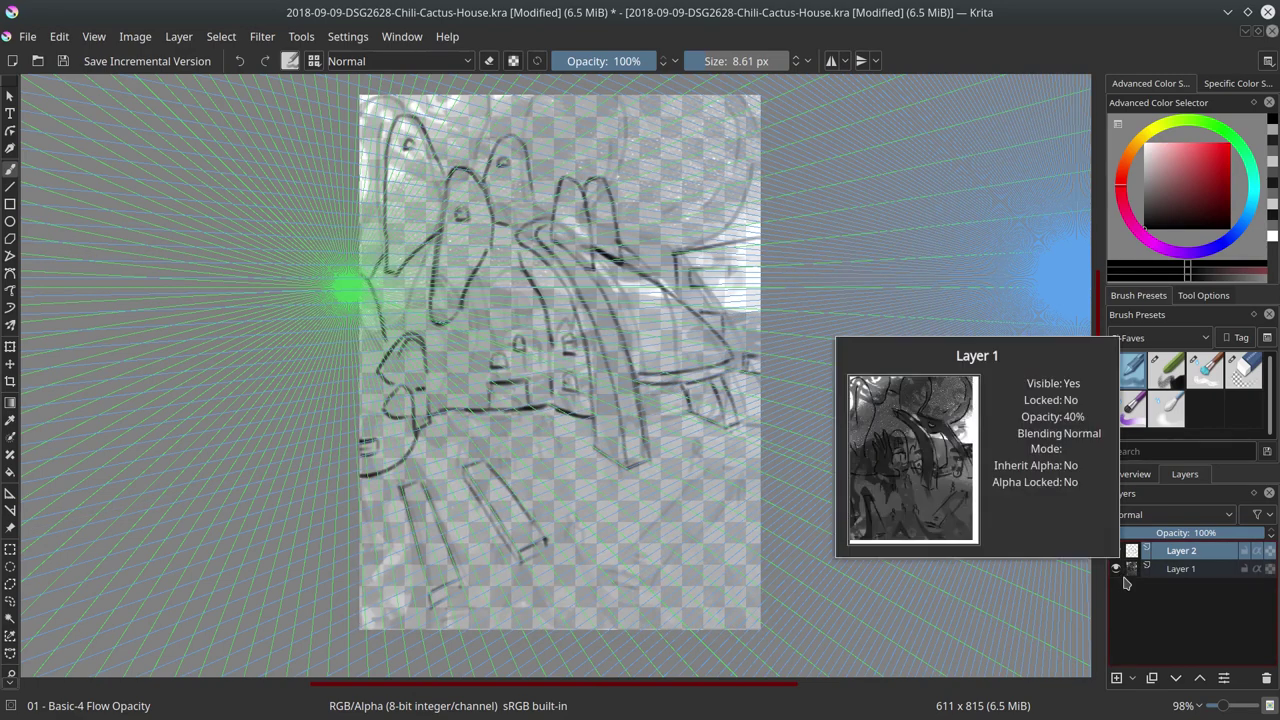
click(1118, 570)
Add the right building's structure lines, a roof line and a bottom-right ground strip
drag(640, 378, 760, 372)
drag(690, 334, 750, 322)
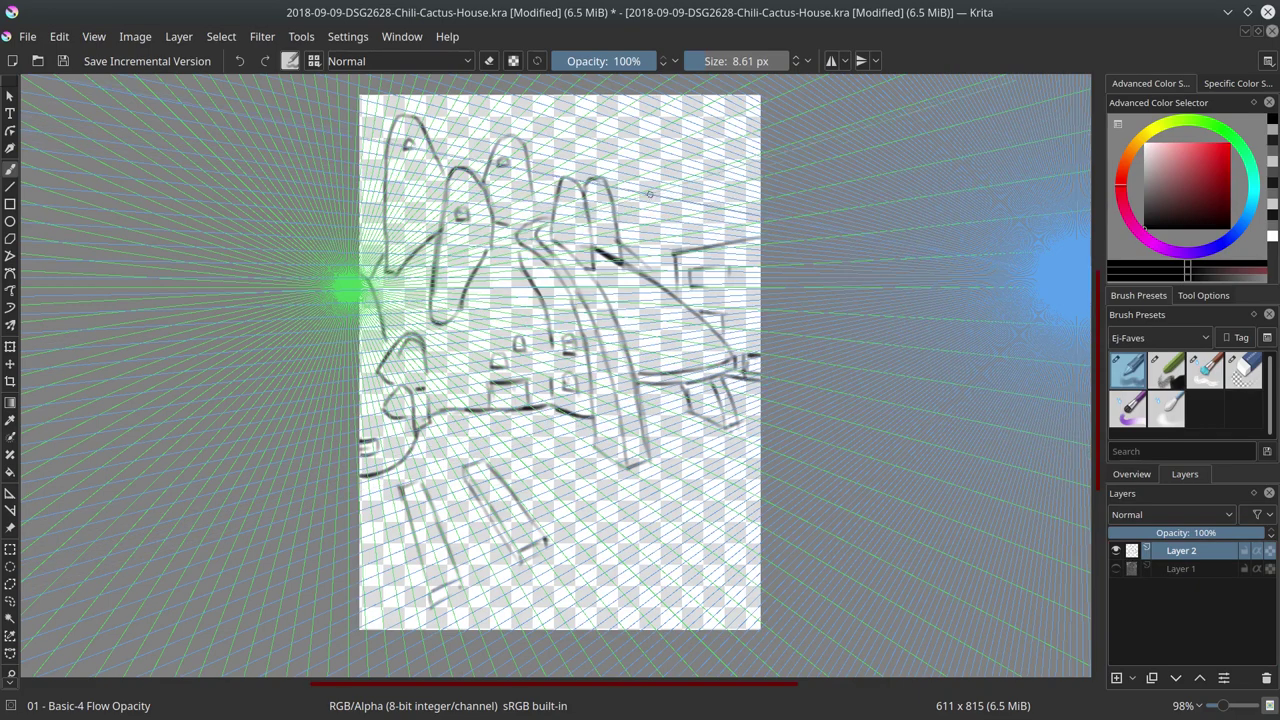
mouse_move(760, 258)
mouse_down()
mouse_move(642, 253)
mouse_move(749, 193)
mouse_up()
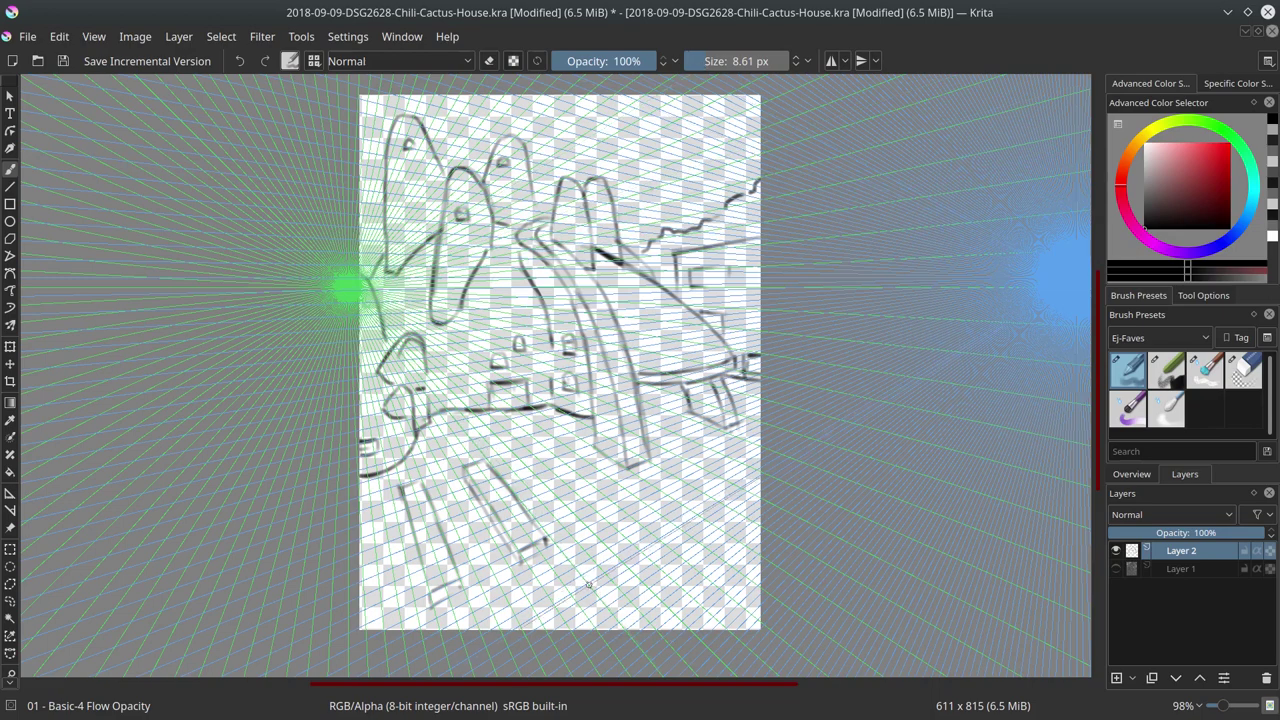
drag(605, 607, 752, 508)
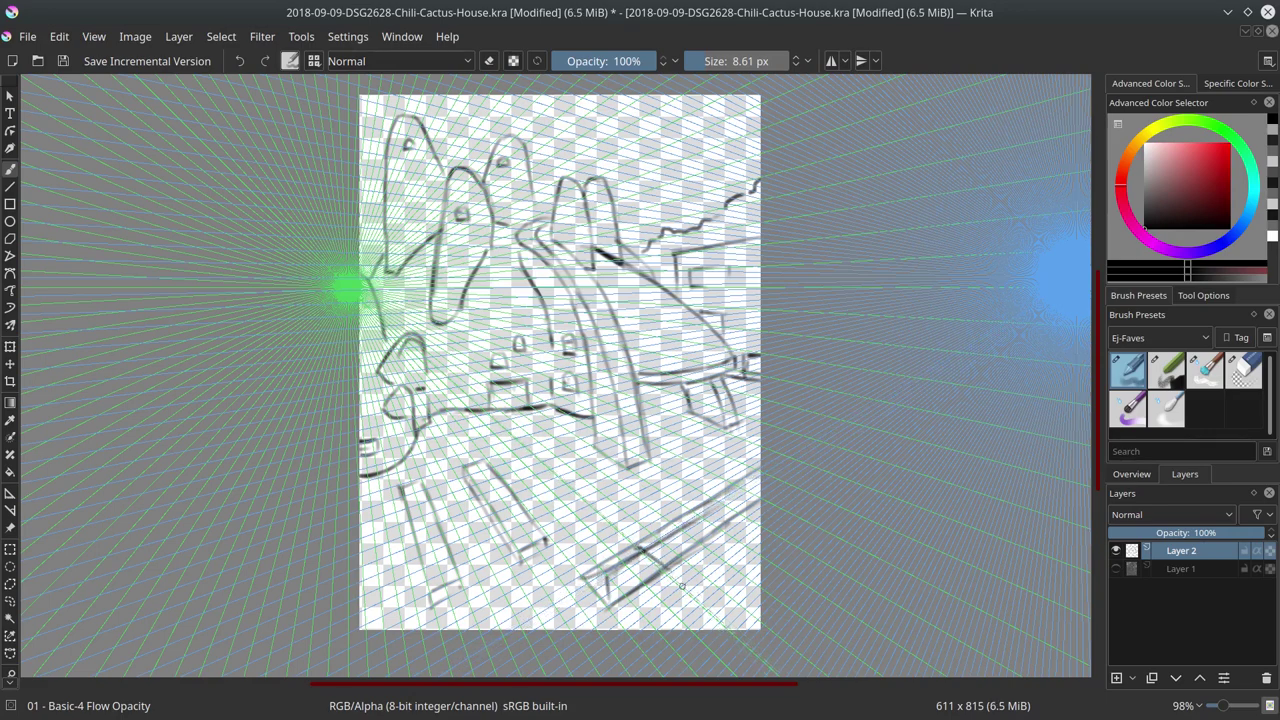
Touch up and darken the lower box lines, toggling the eraser, then save the file
key(slash)
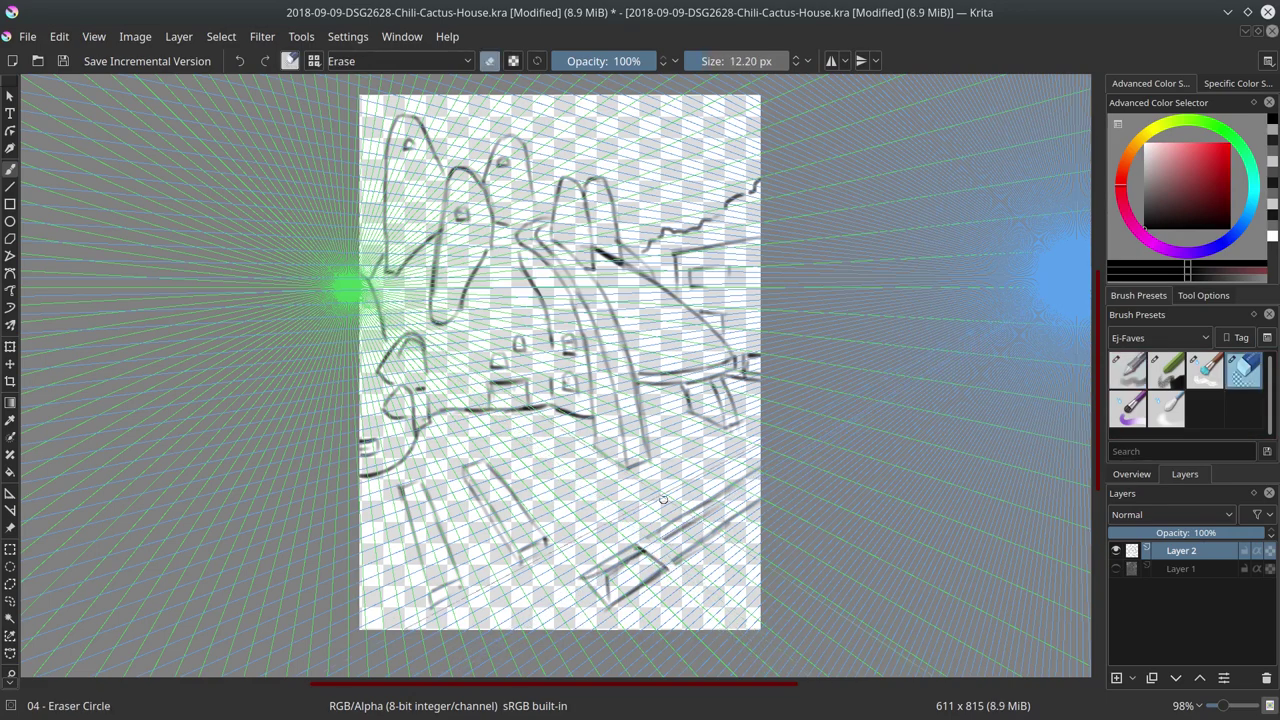
key(slash)
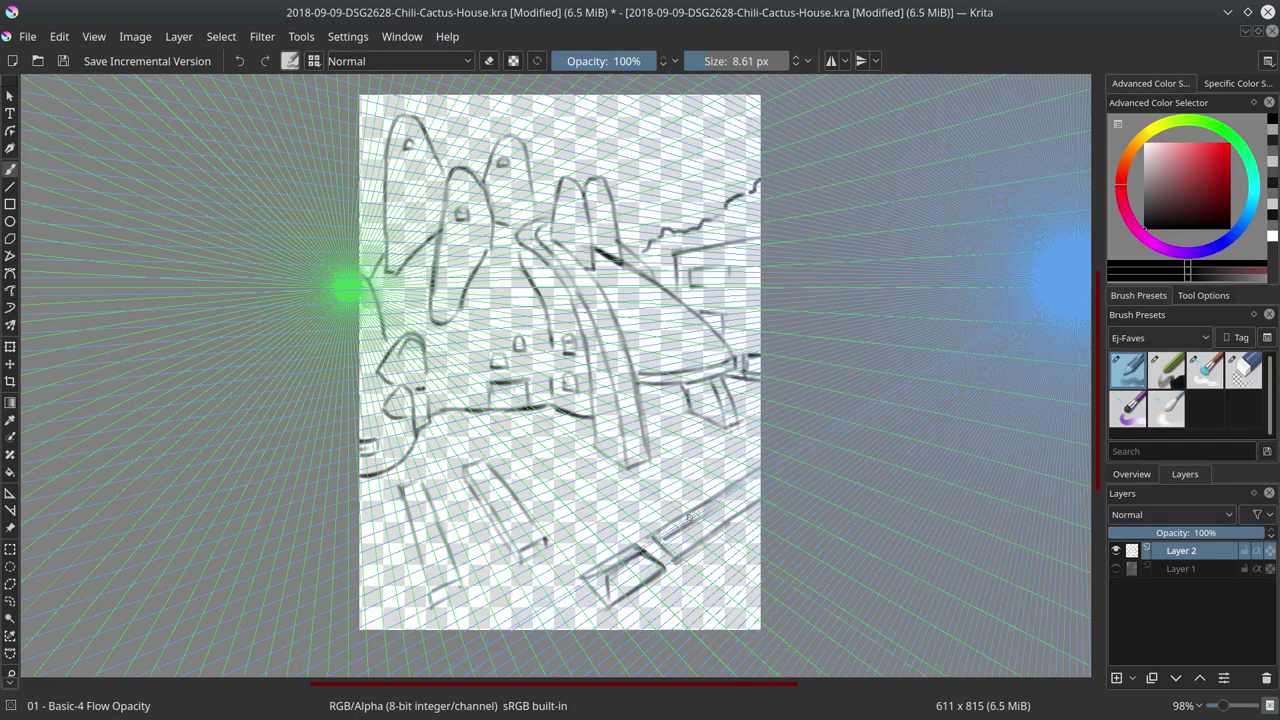
drag(689, 516, 682, 536)
key(slash)
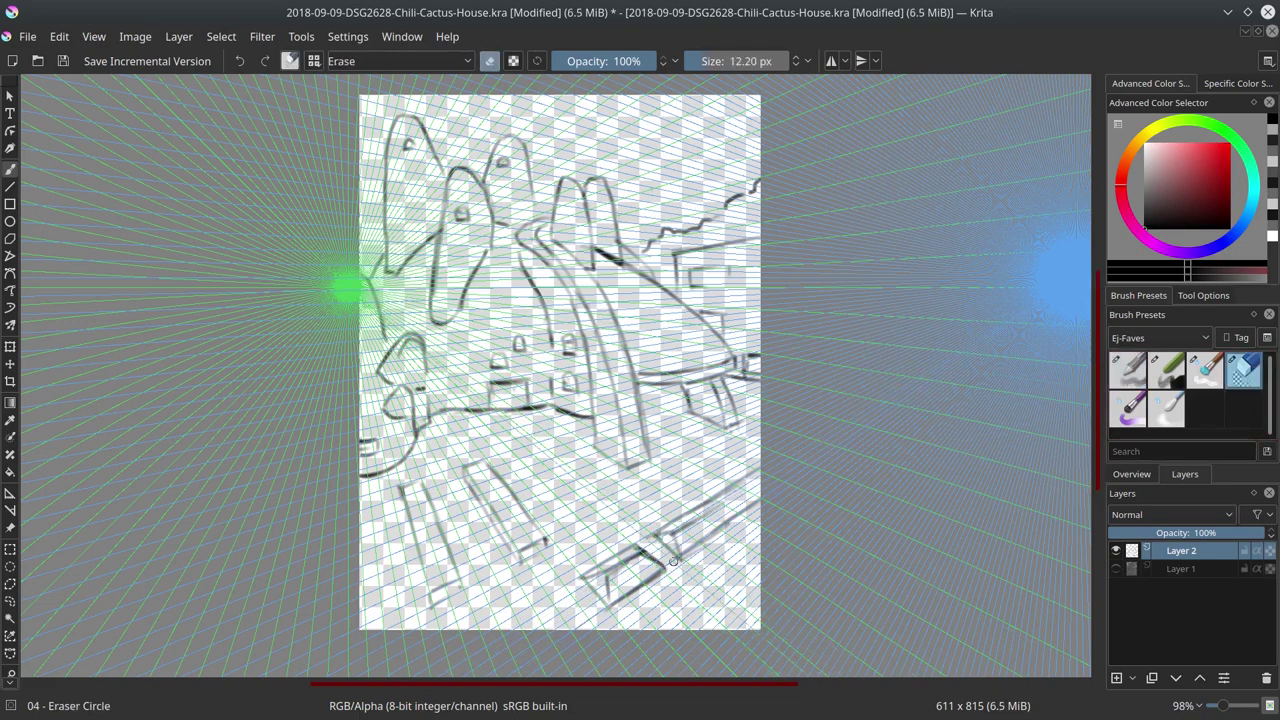
key(slash)
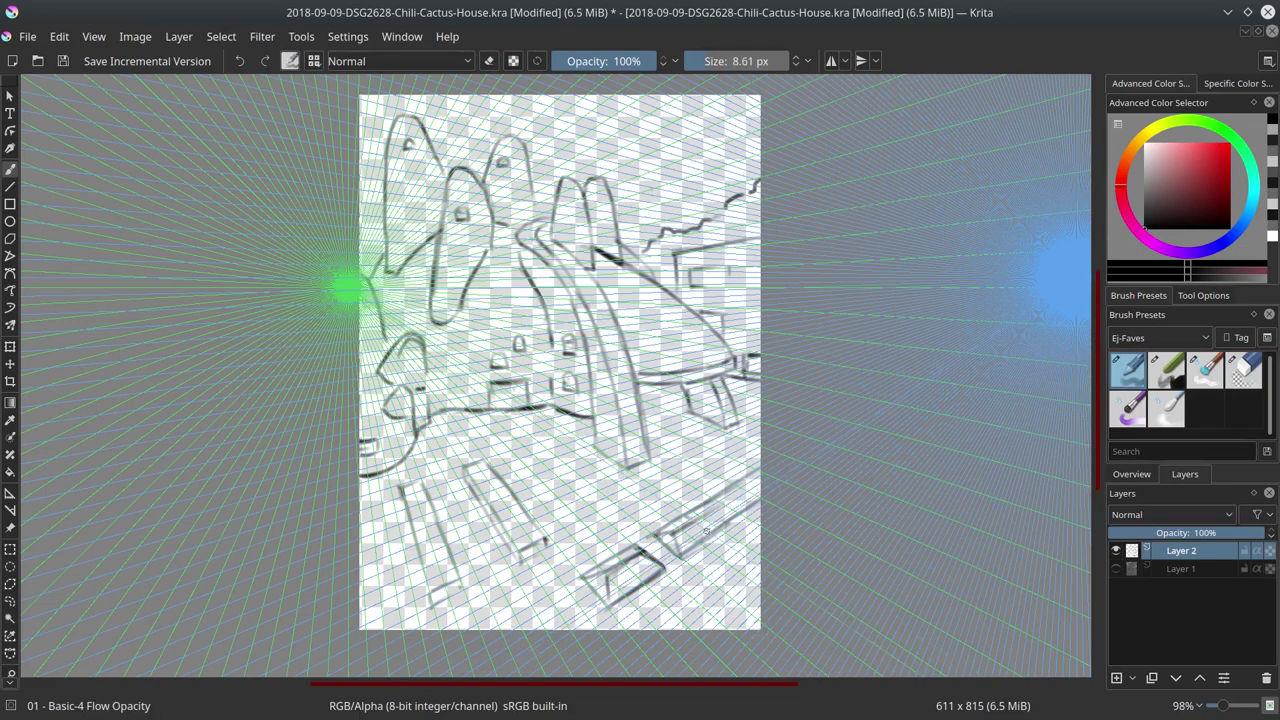
drag(706, 530, 687, 514)
click(62, 61)
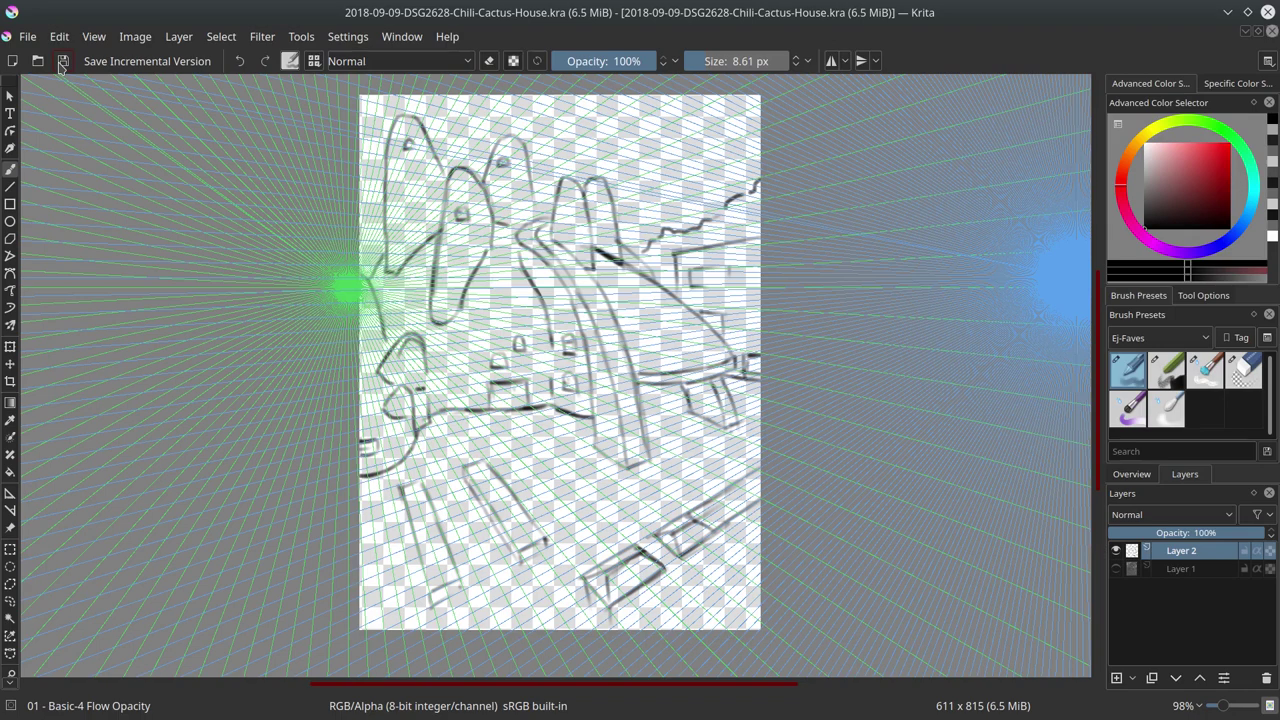
Add a third vanishing point far below the canvas with red custom-coloured guides
click(10, 496)
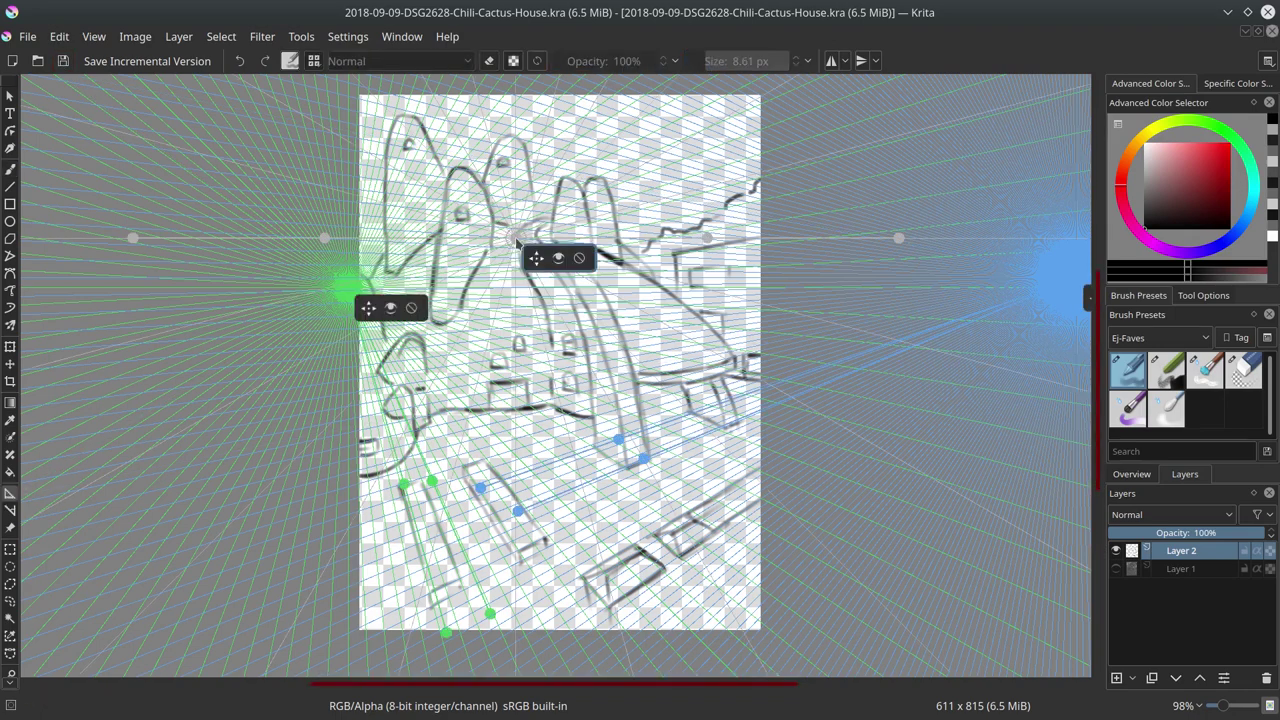
drag(474, 479, 518, 546)
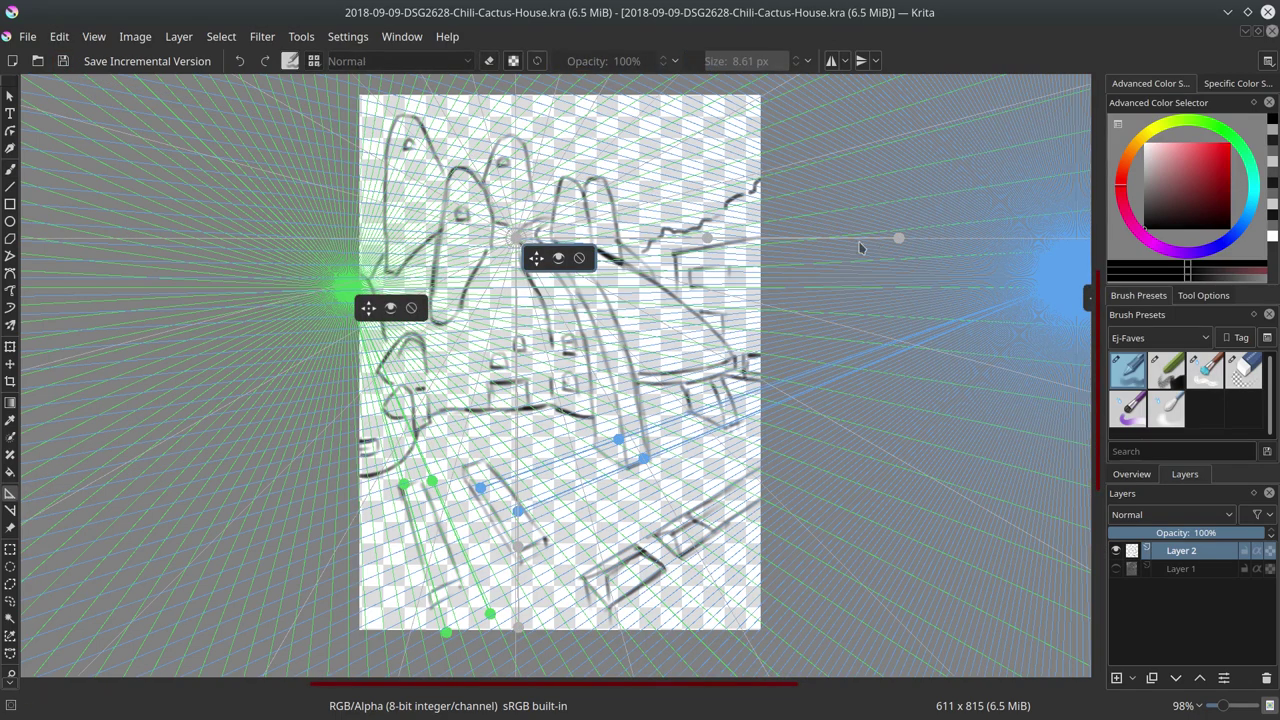
mouse_move(898, 238)
mouse_down()
mouse_move(553, 628)
mouse_move(527, 633)
mouse_up()
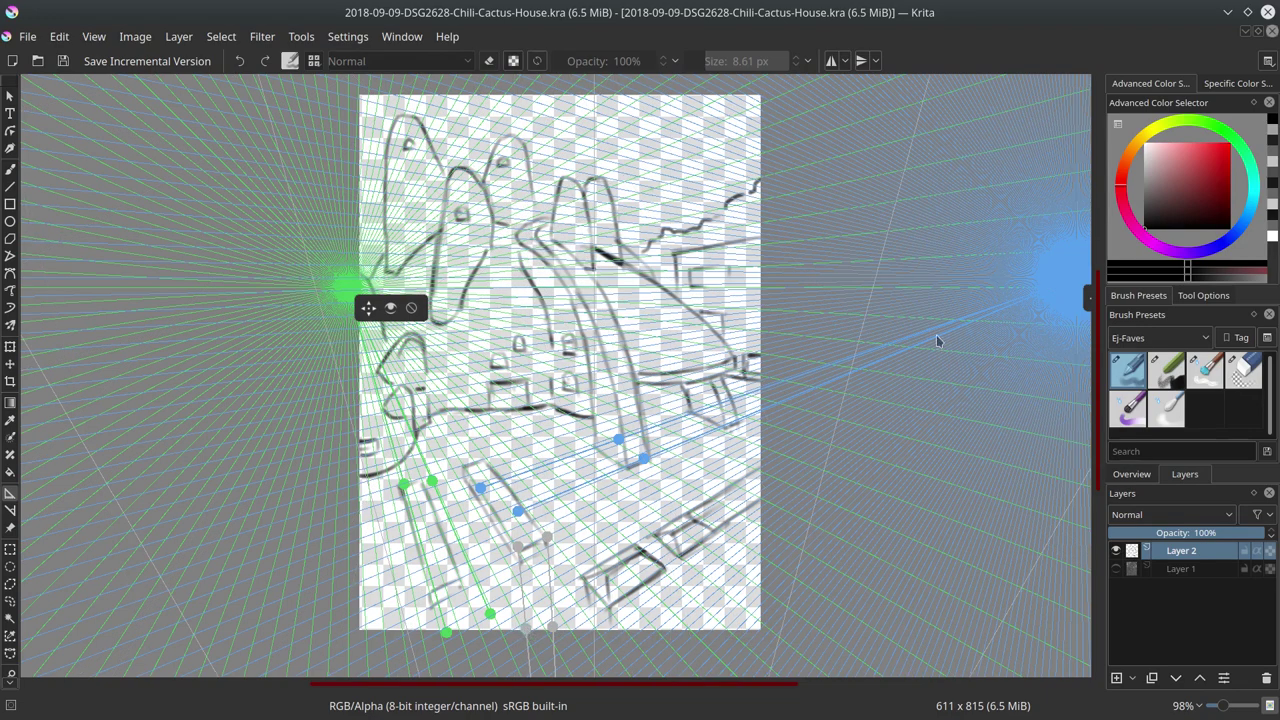
click(1203, 295)
click(1120, 422)
click(1239, 443)
click(737, 488)
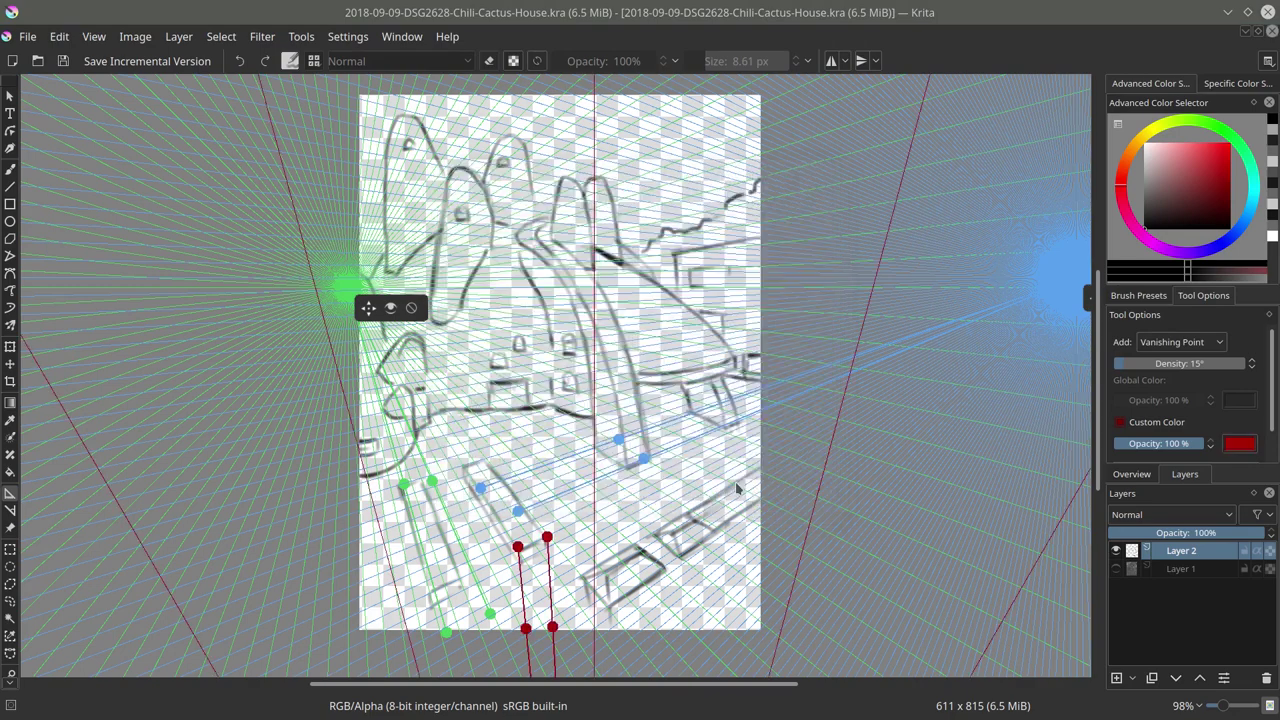
Erase stray marks near the right edge with the large eraser preset
click(10, 170)
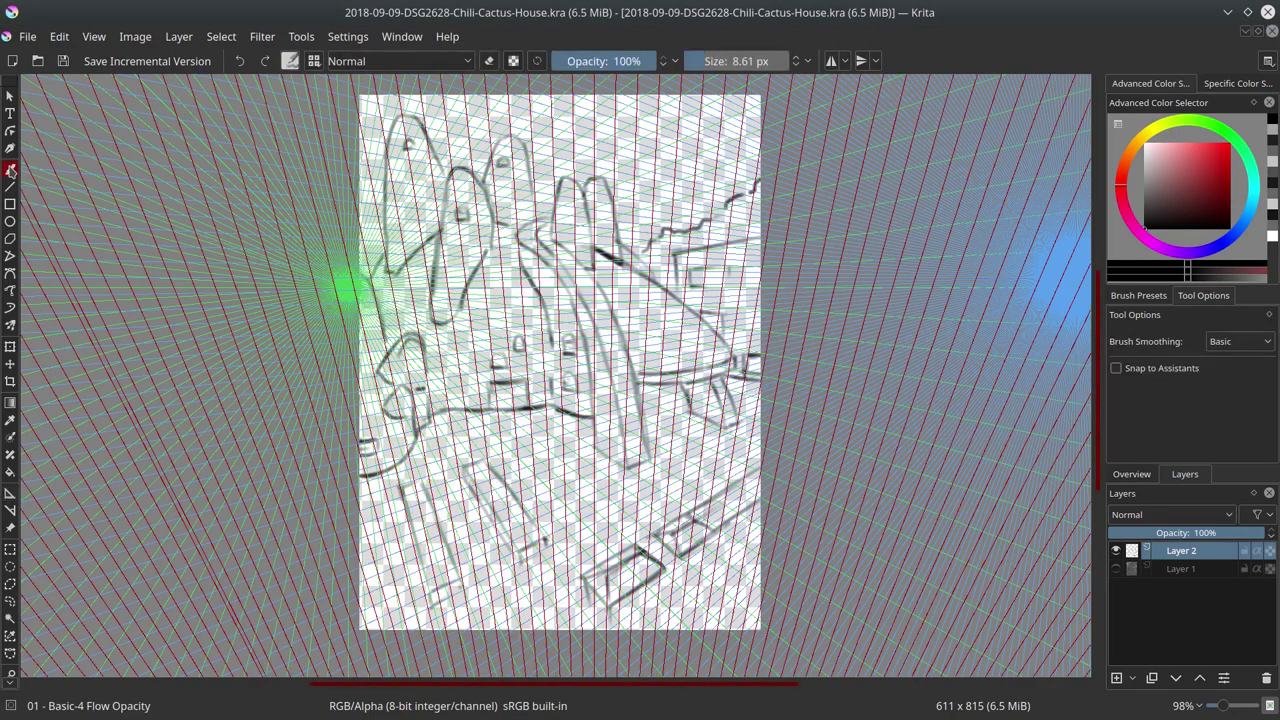
click(1138, 295)
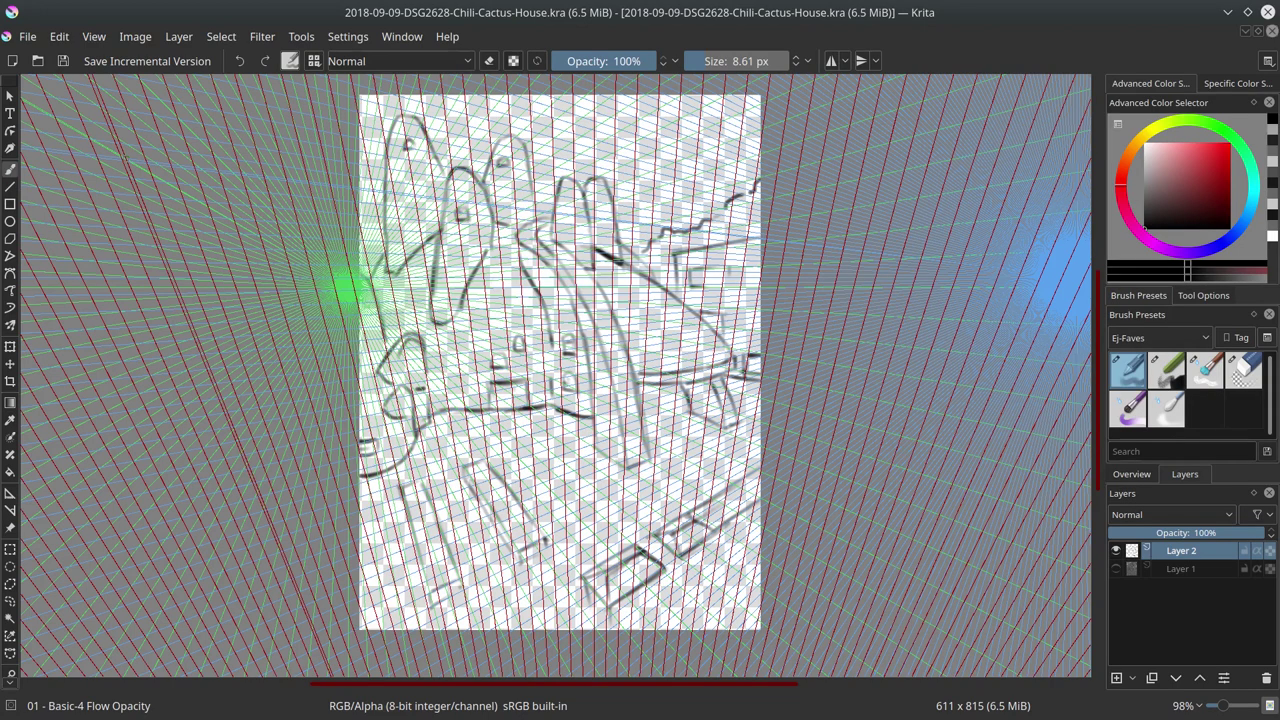
click(1243, 370)
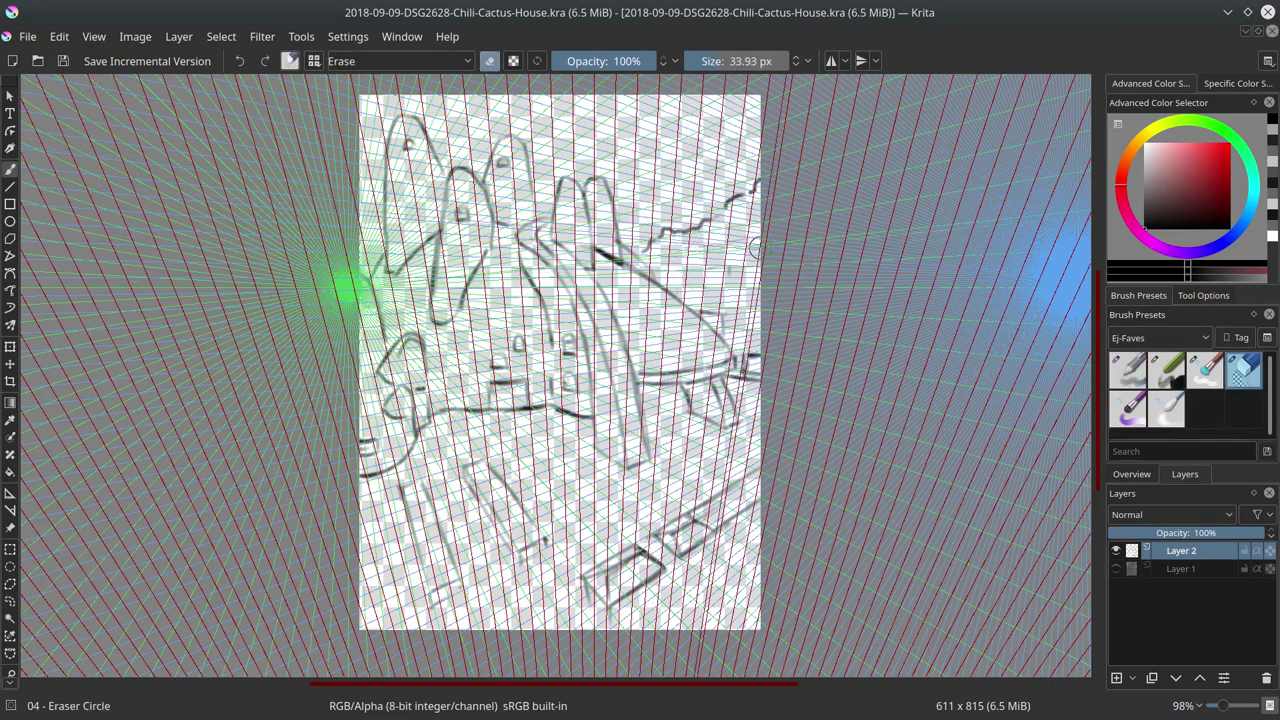
drag(757, 362, 764, 188)
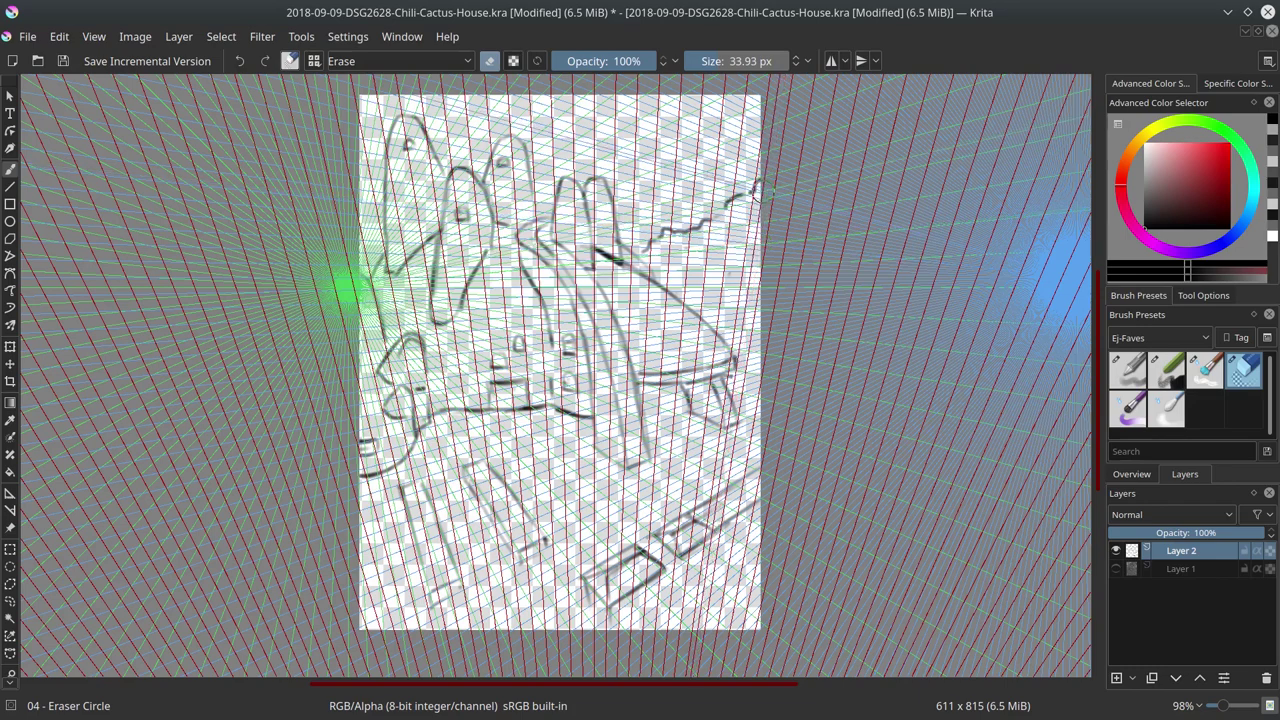
Add a small bracket stroke at left and a window stroke on the right building, then undo it
click(1128, 370)
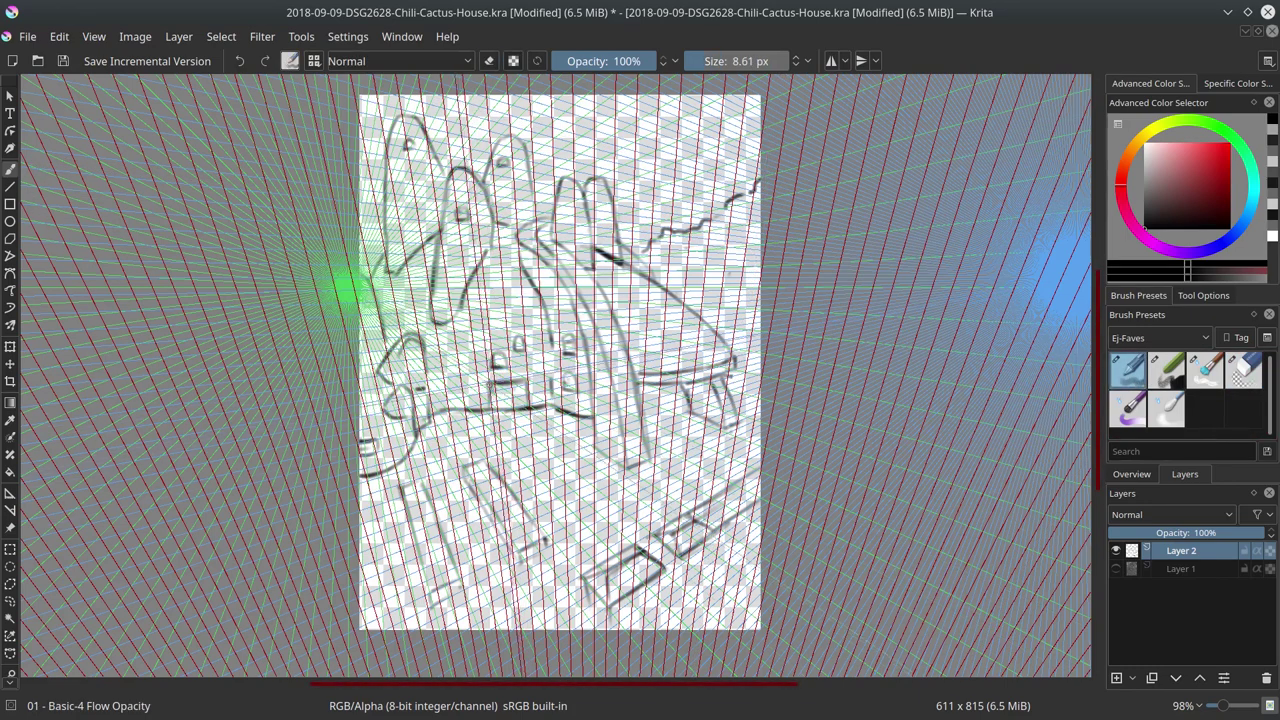
drag(362, 440, 362, 455)
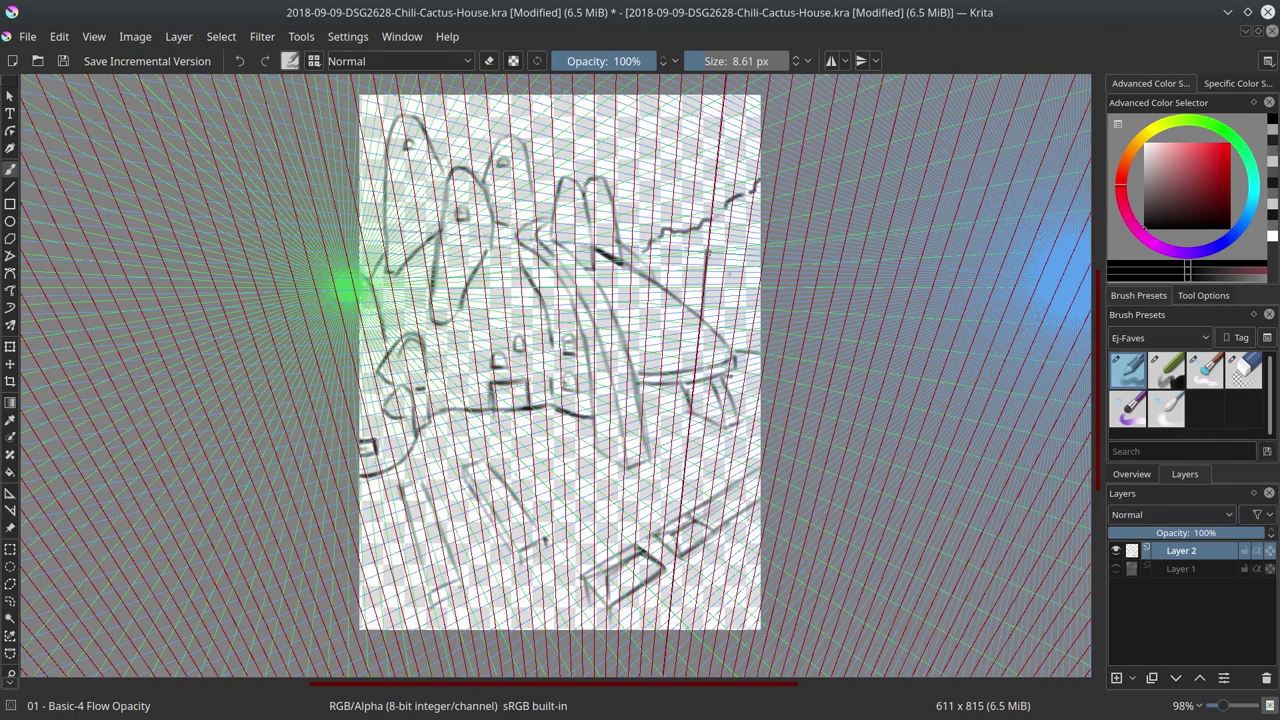
mouse_move(708, 262)
mouse_down()
mouse_move(744, 272)
mouse_move(748, 300)
mouse_up()
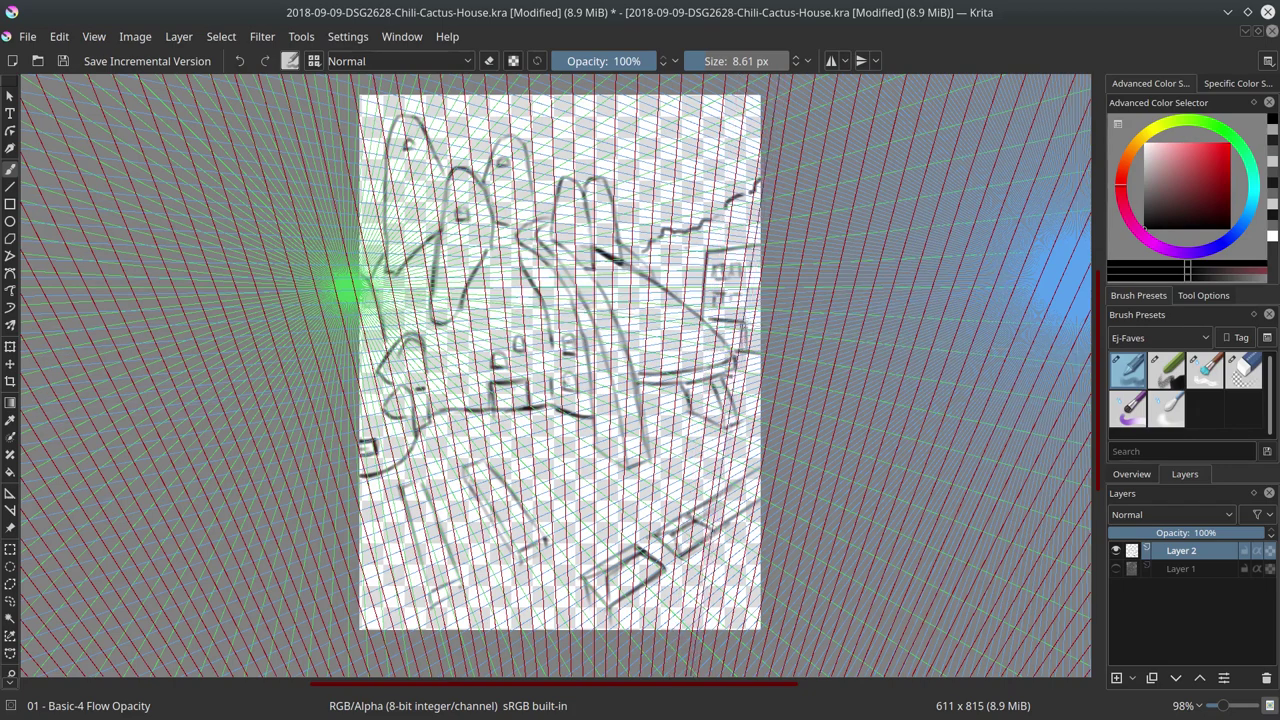
key(ctrl+z)
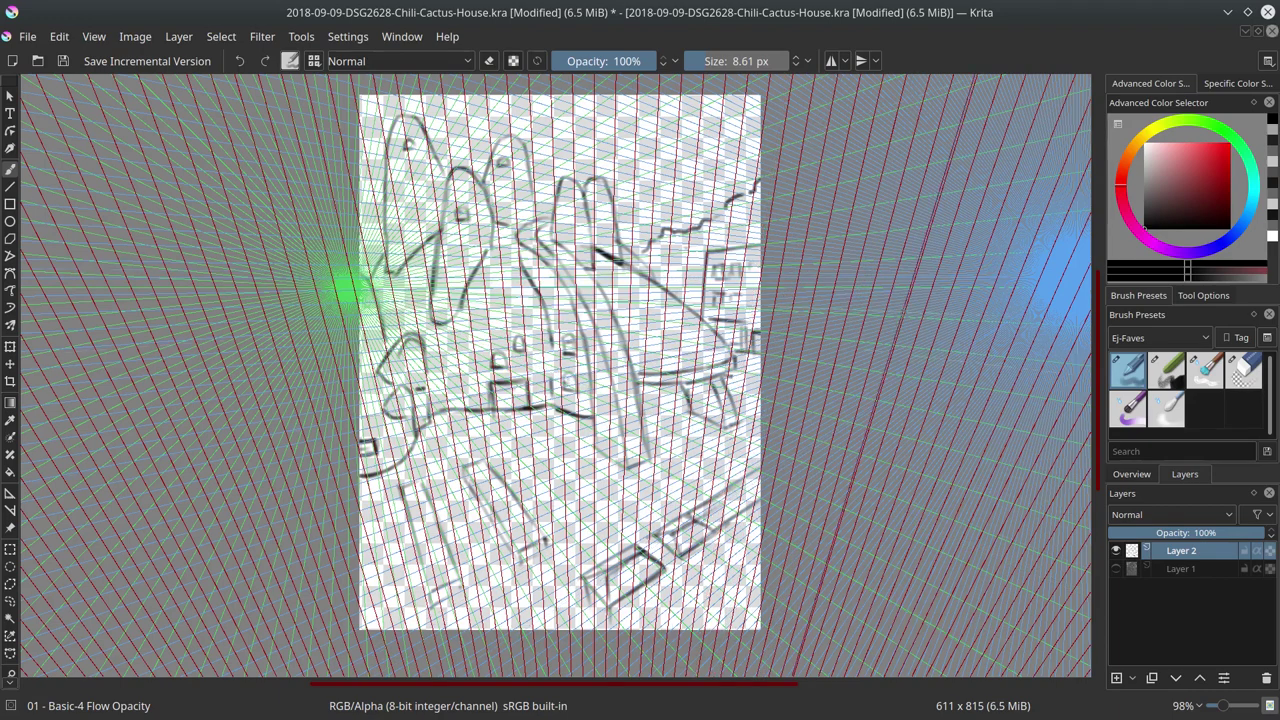
Toggle between the Eraser Circle and Basic-4 presets, then save the document
click(1243, 370)
click(1128, 370)
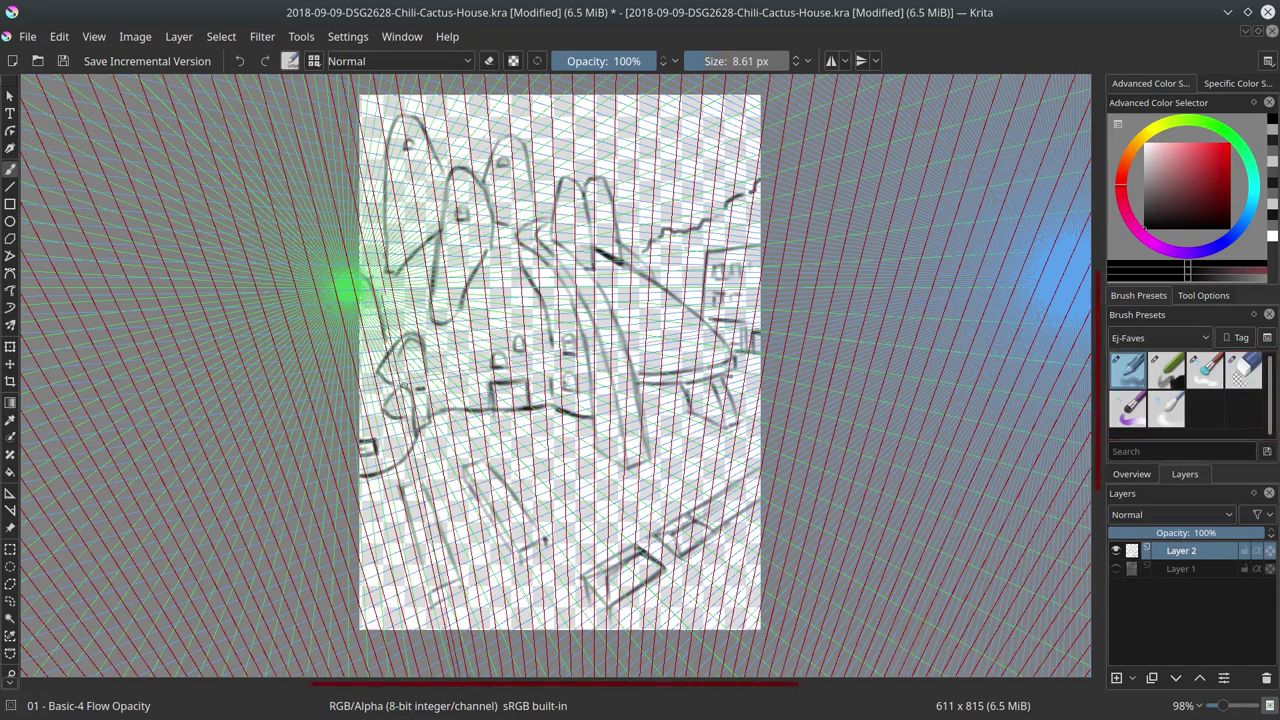
key(slash)
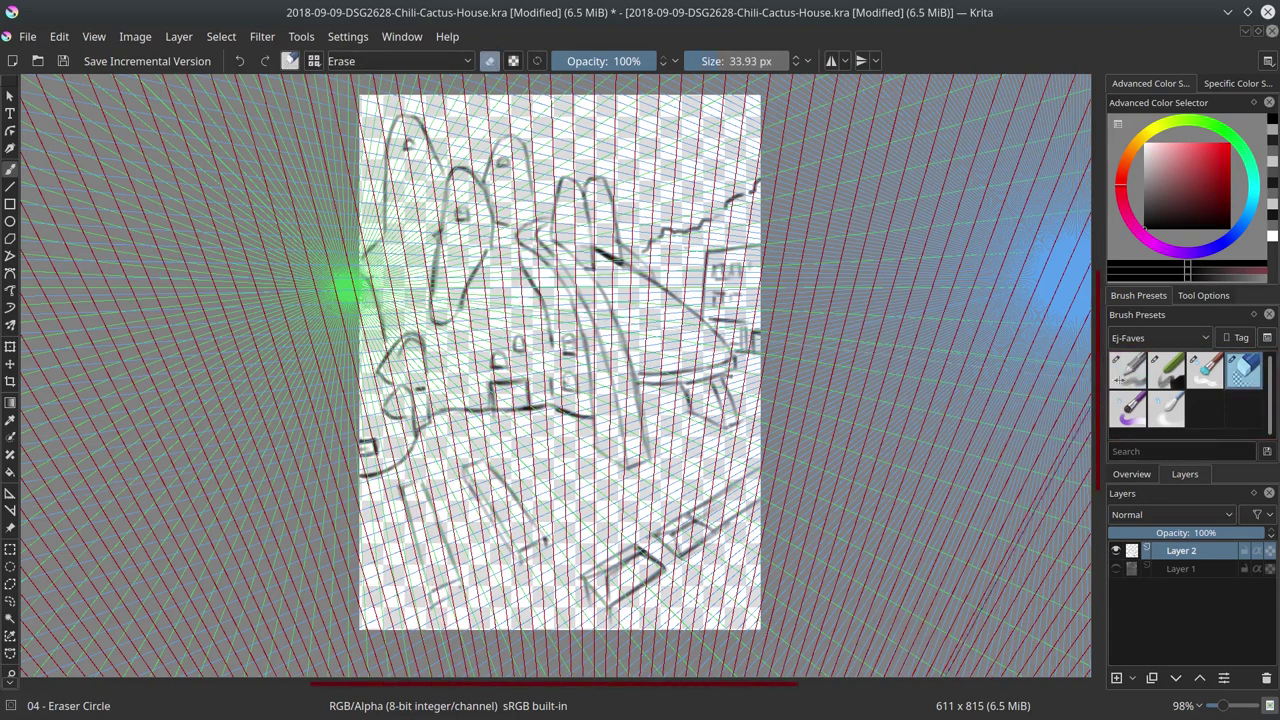
key(slash)
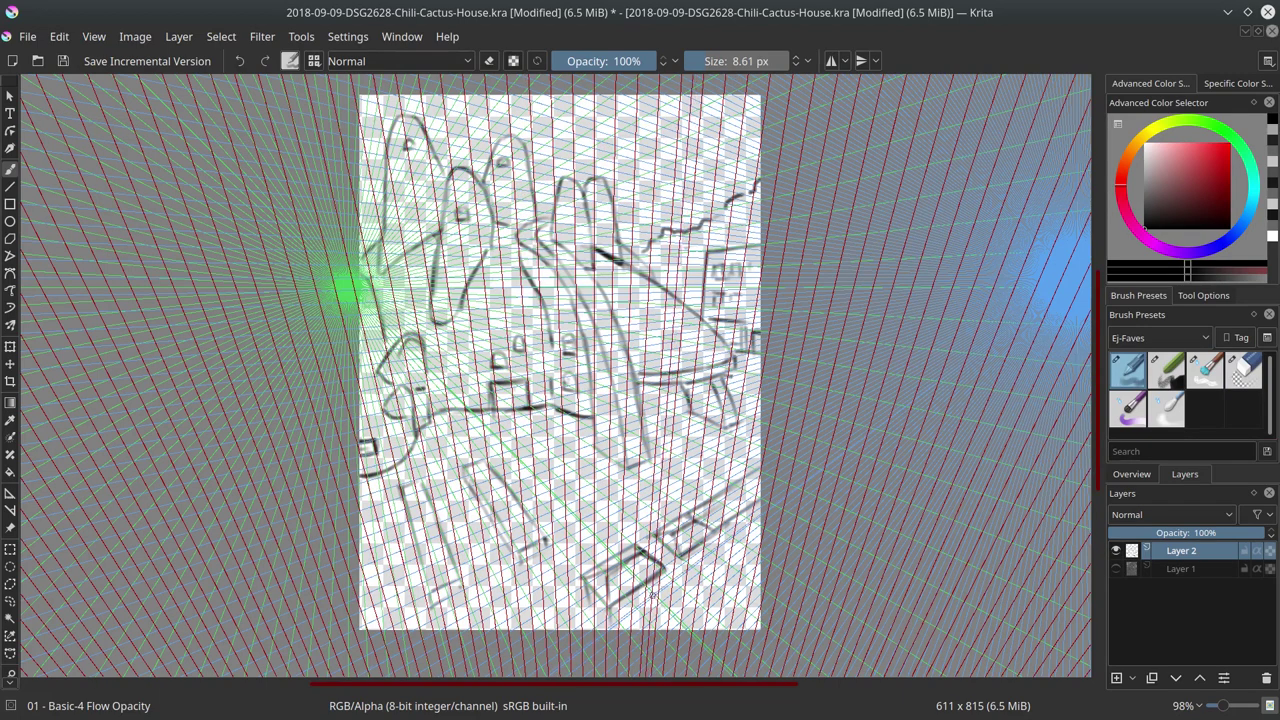
click(63, 61)
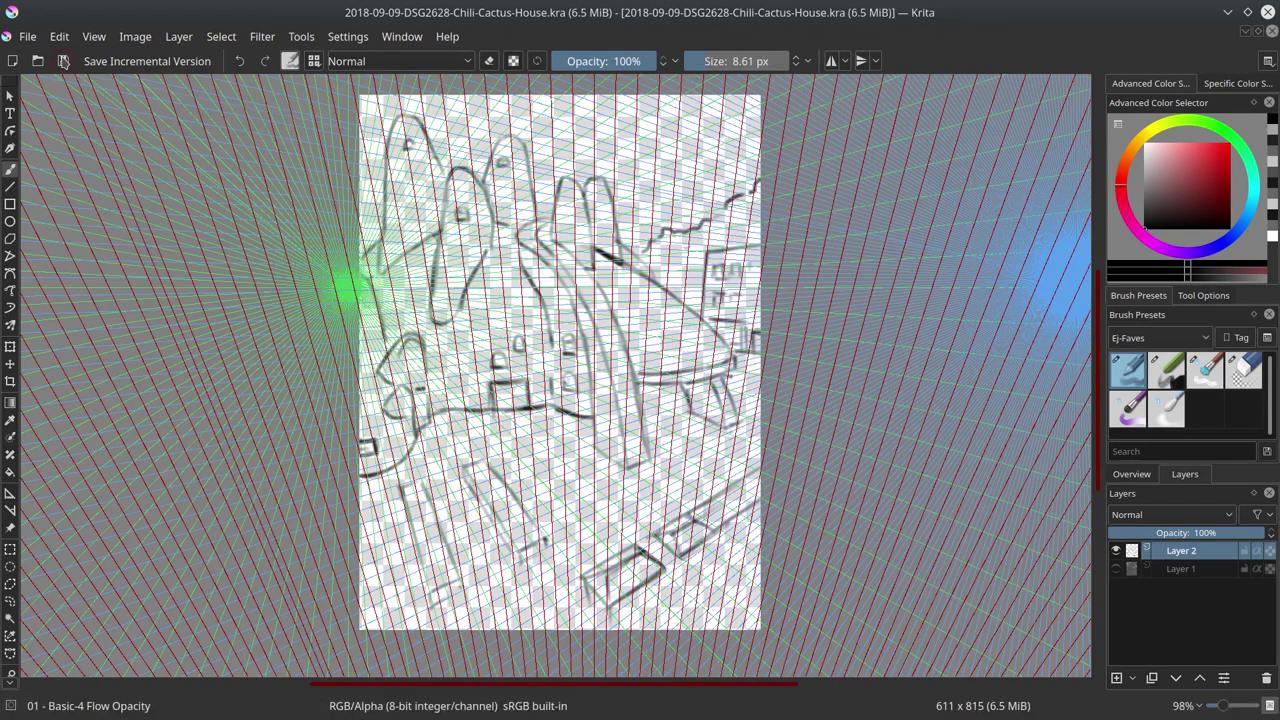
Add short pencil strokes near the sketch's lower right and undo the last one
drag(560, 400, 510, 335)
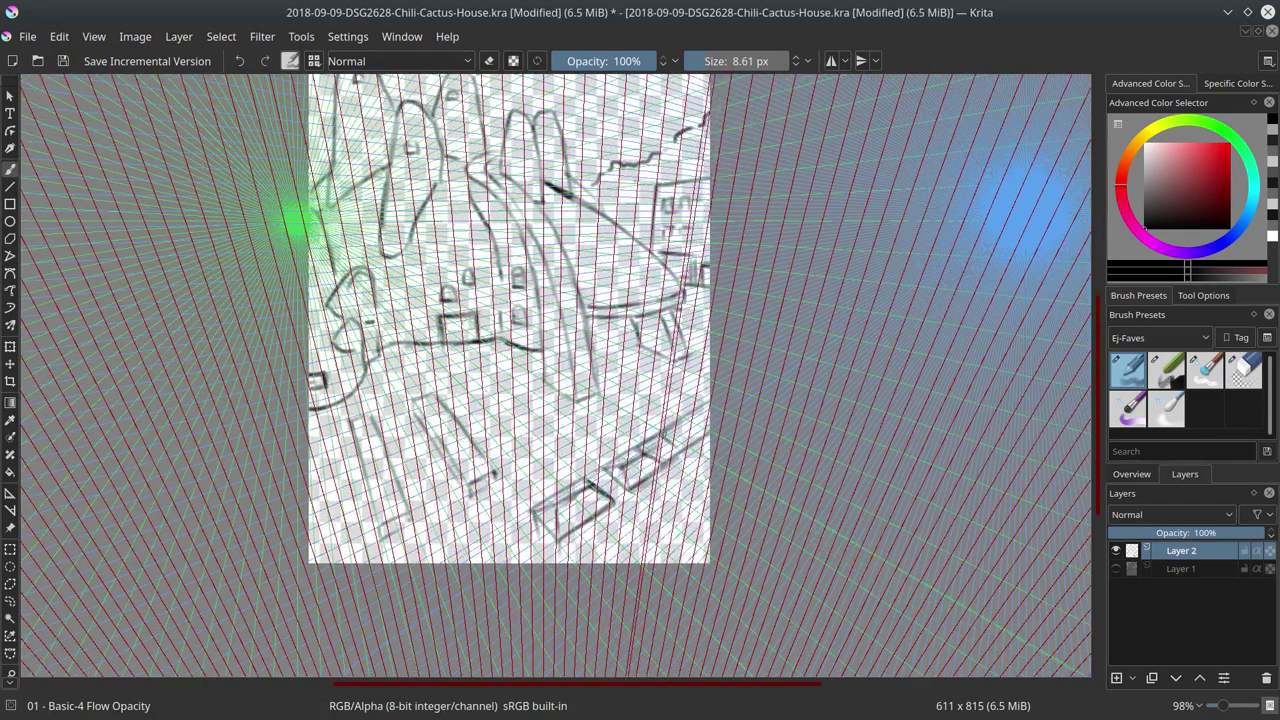
key(e)
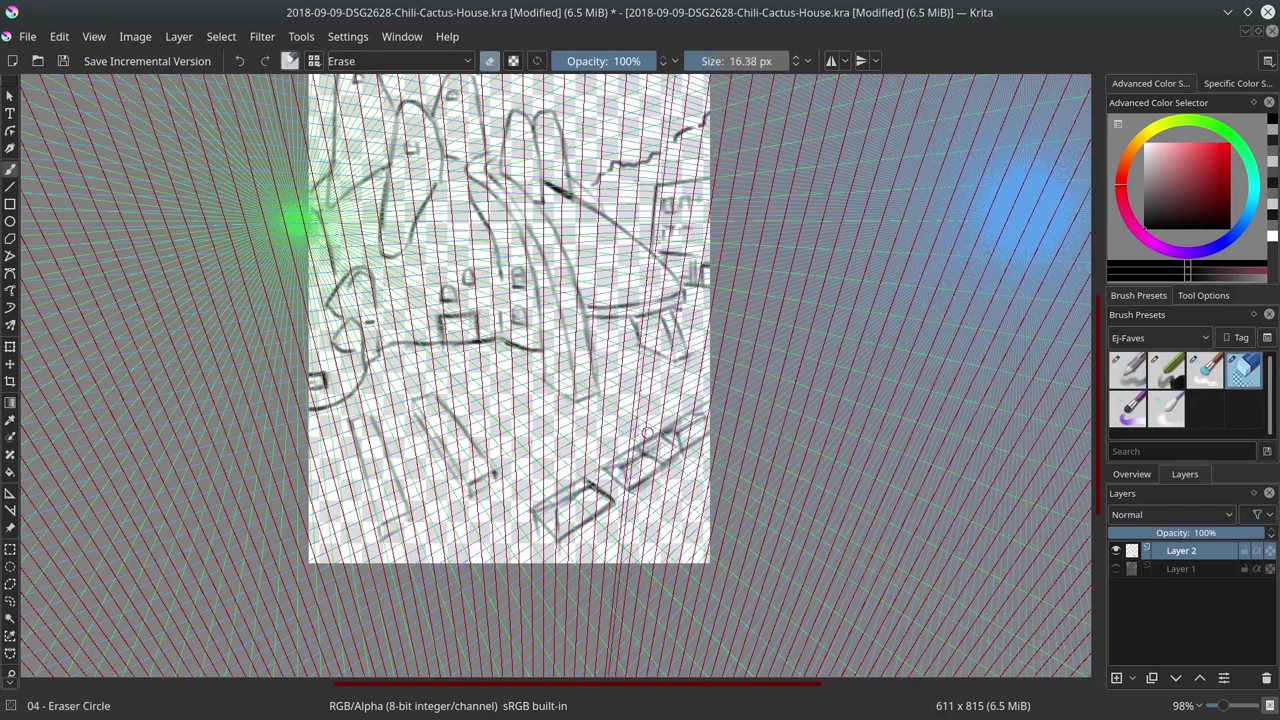
key(e)
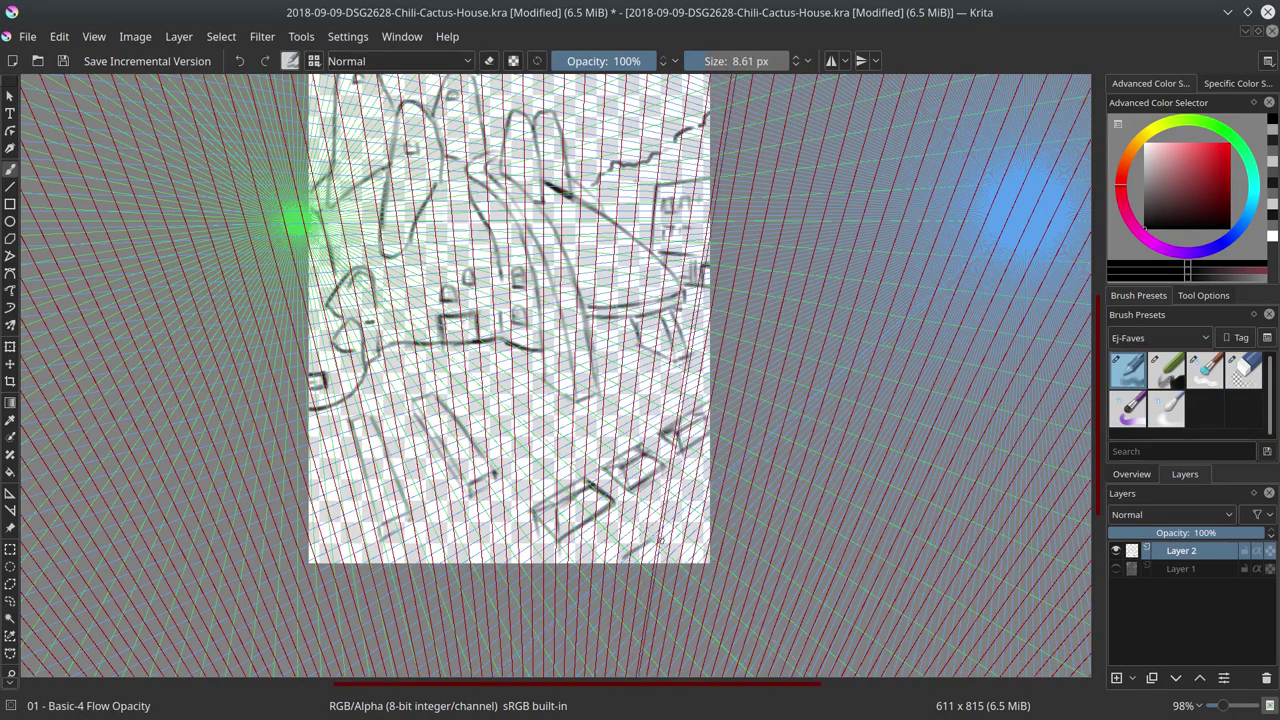
drag(648, 543, 670, 560)
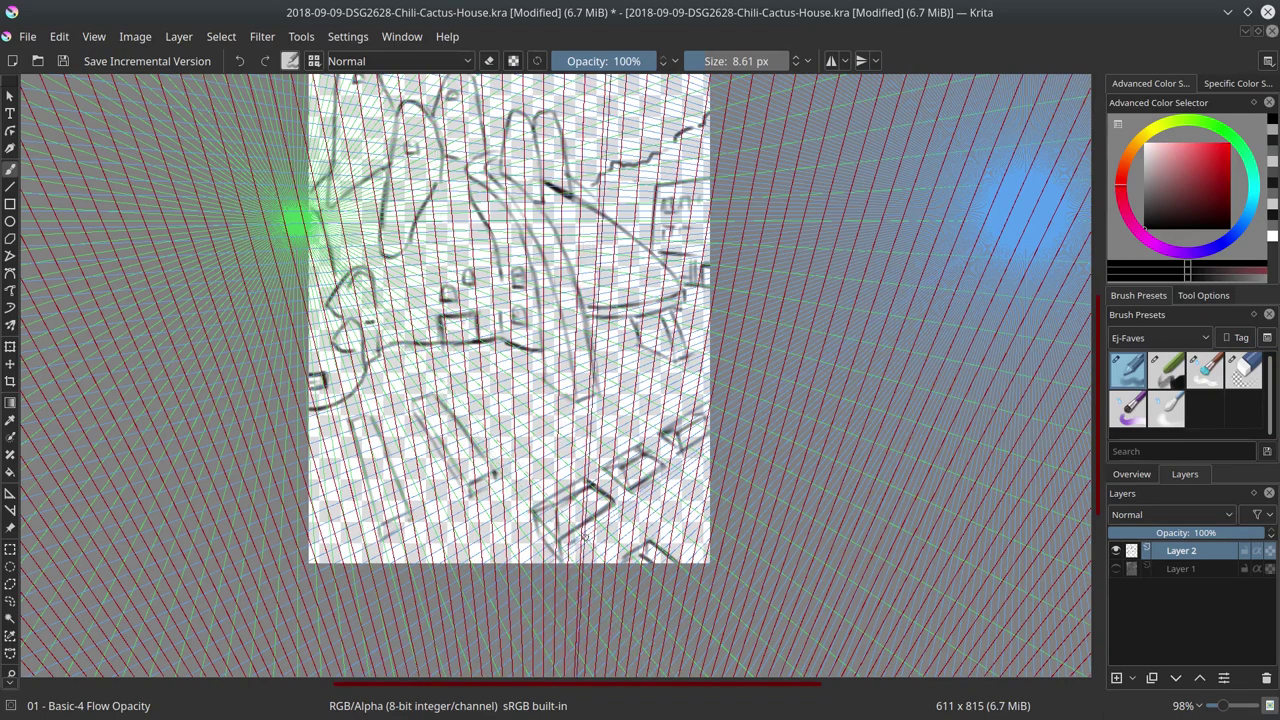
drag(680, 444, 700, 462)
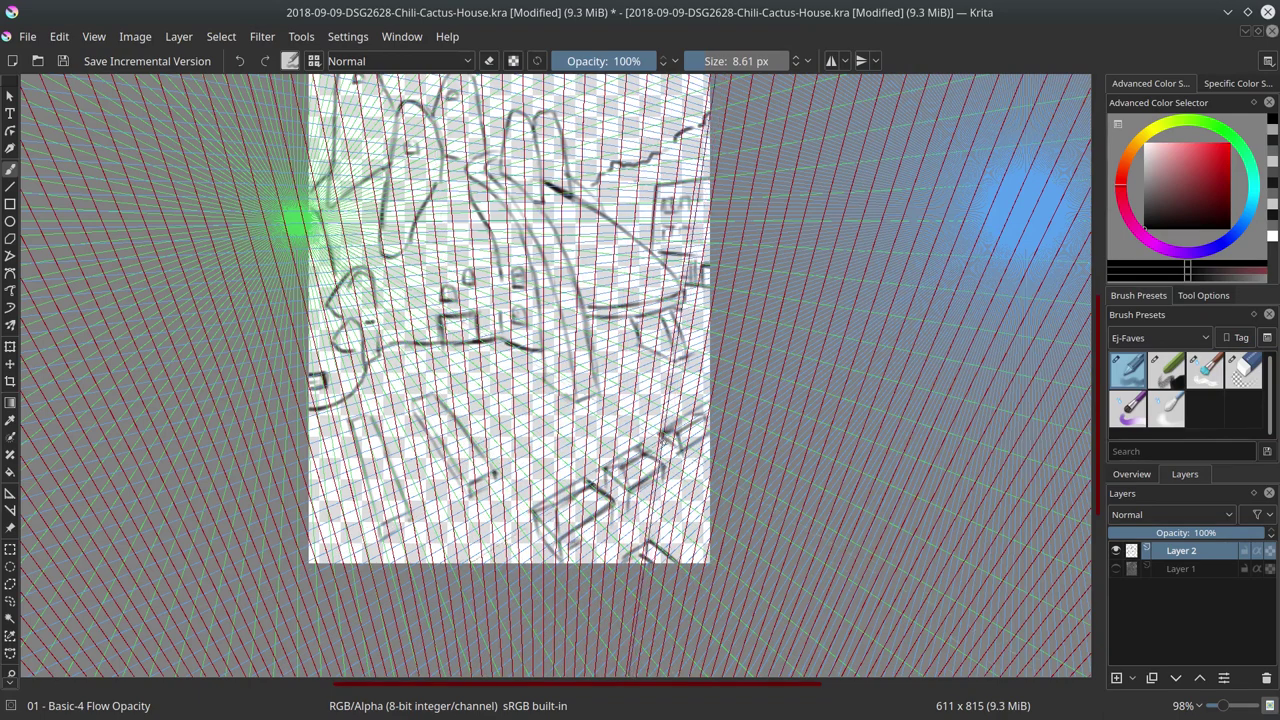
key(ctrl+z)
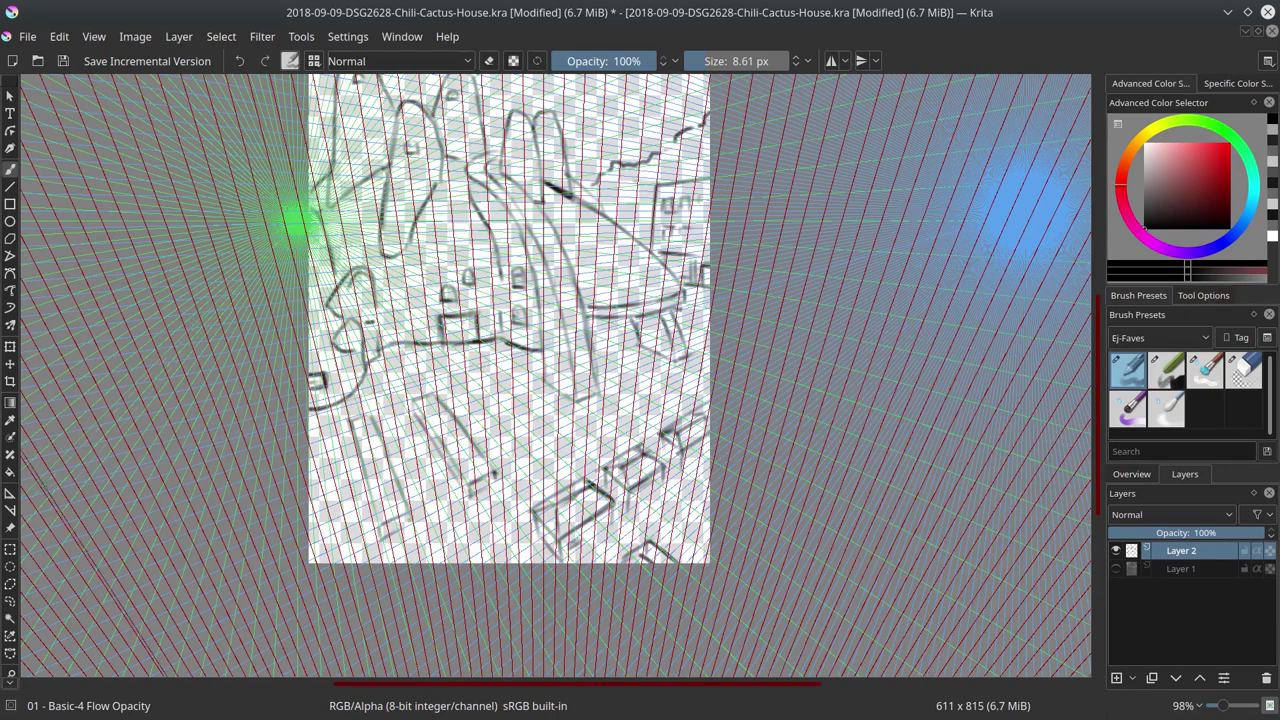
click(94, 37)
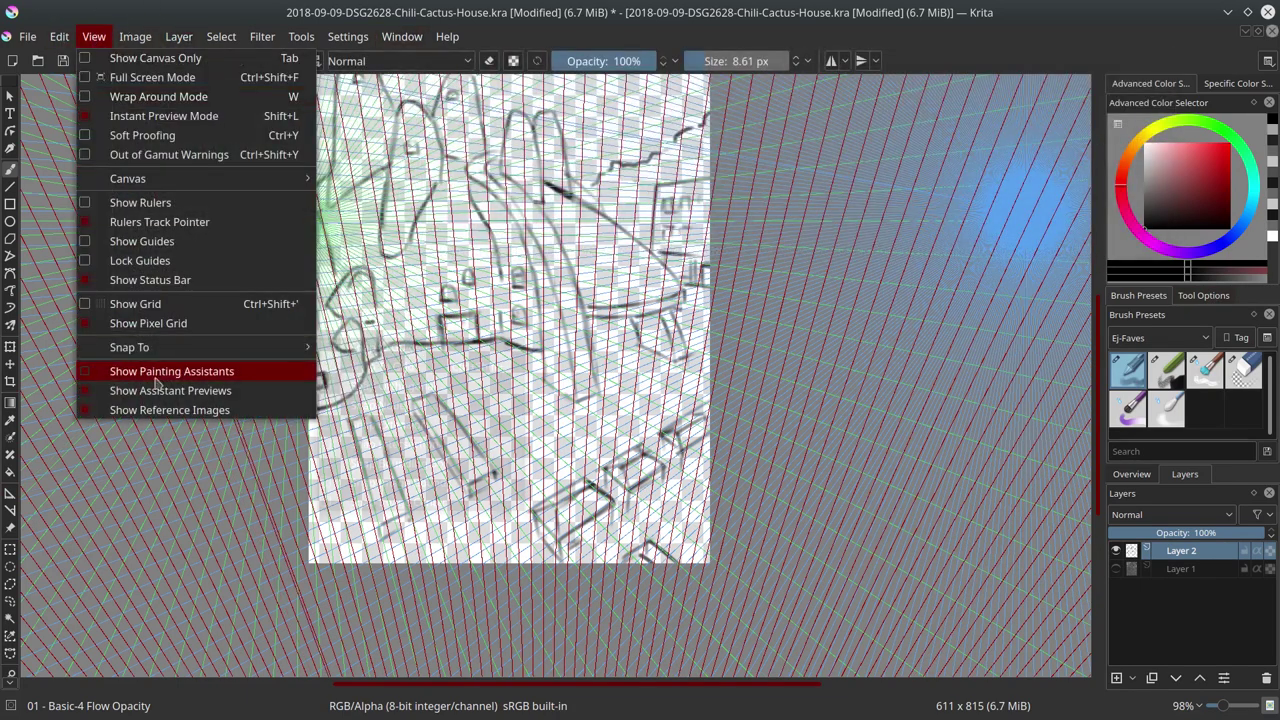
Hide the painting assistant guide lines and make Layer 1's underpainting visible
click(170, 371)
click(94, 37)
click(90, 390)
click(94, 37)
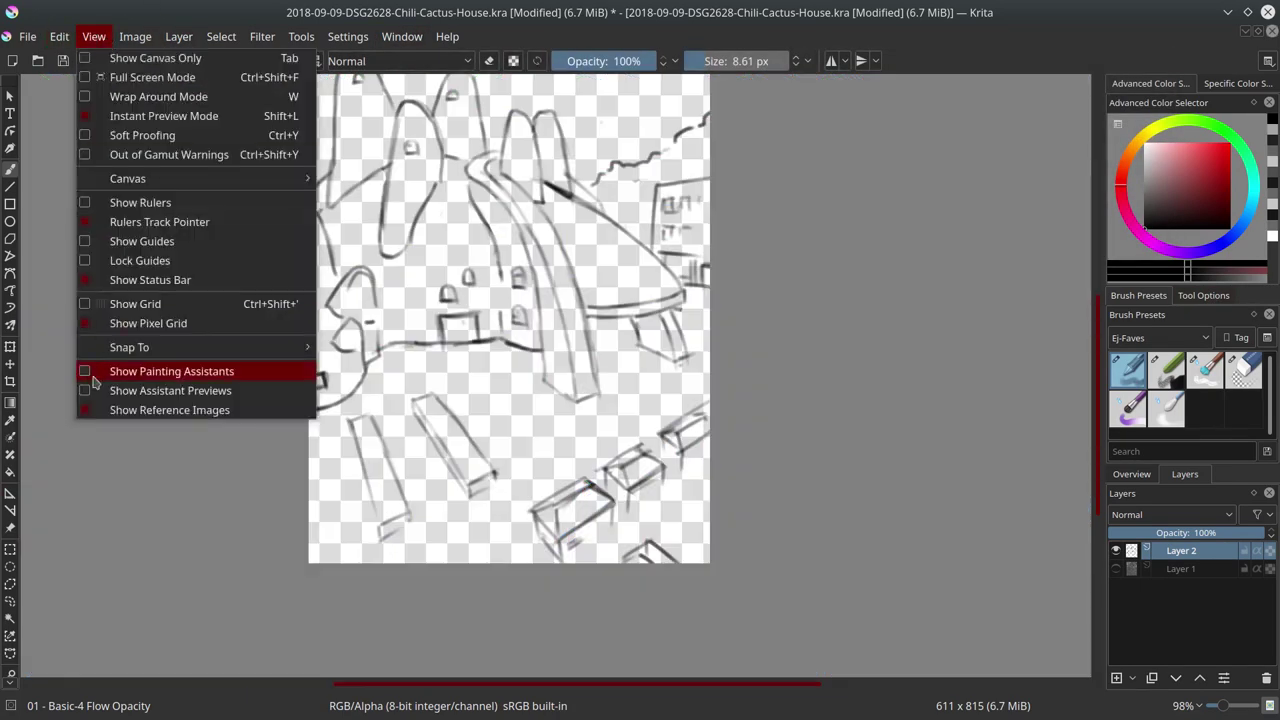
click(170, 371)
click(1116, 568)
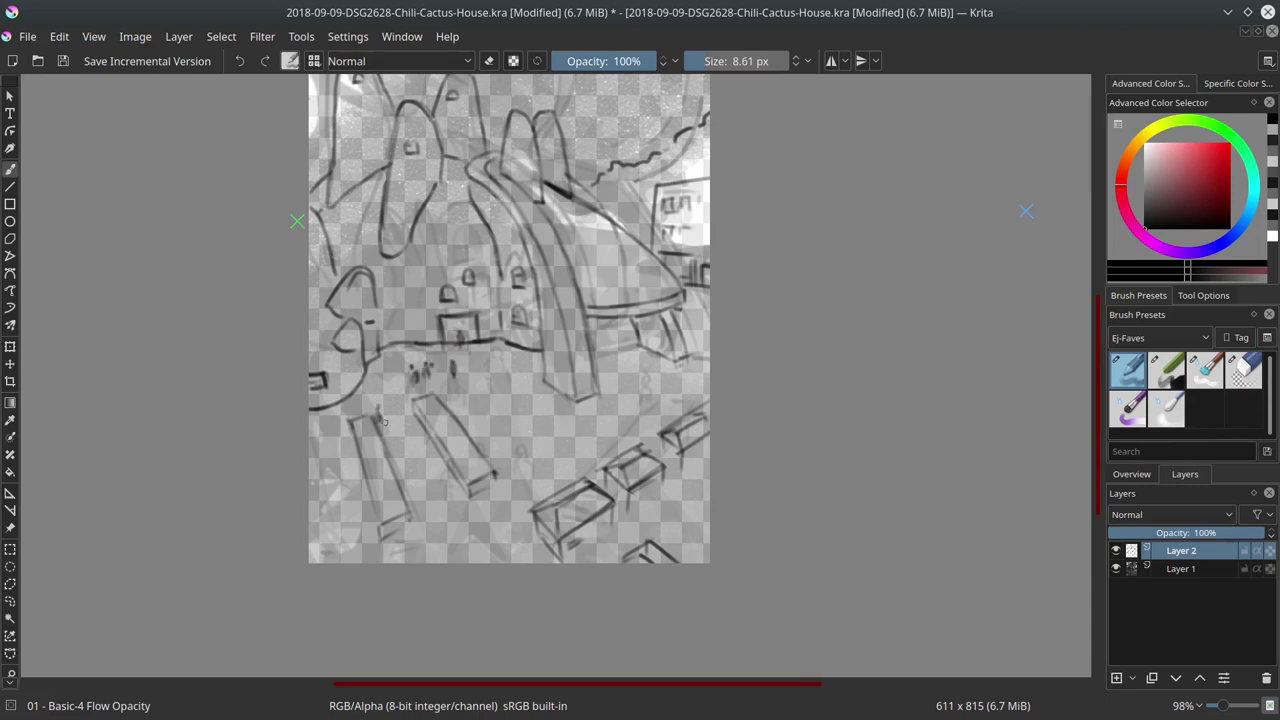
Duplicate the Layer 2 sketch and merge the copies into one layer
click(1180, 568)
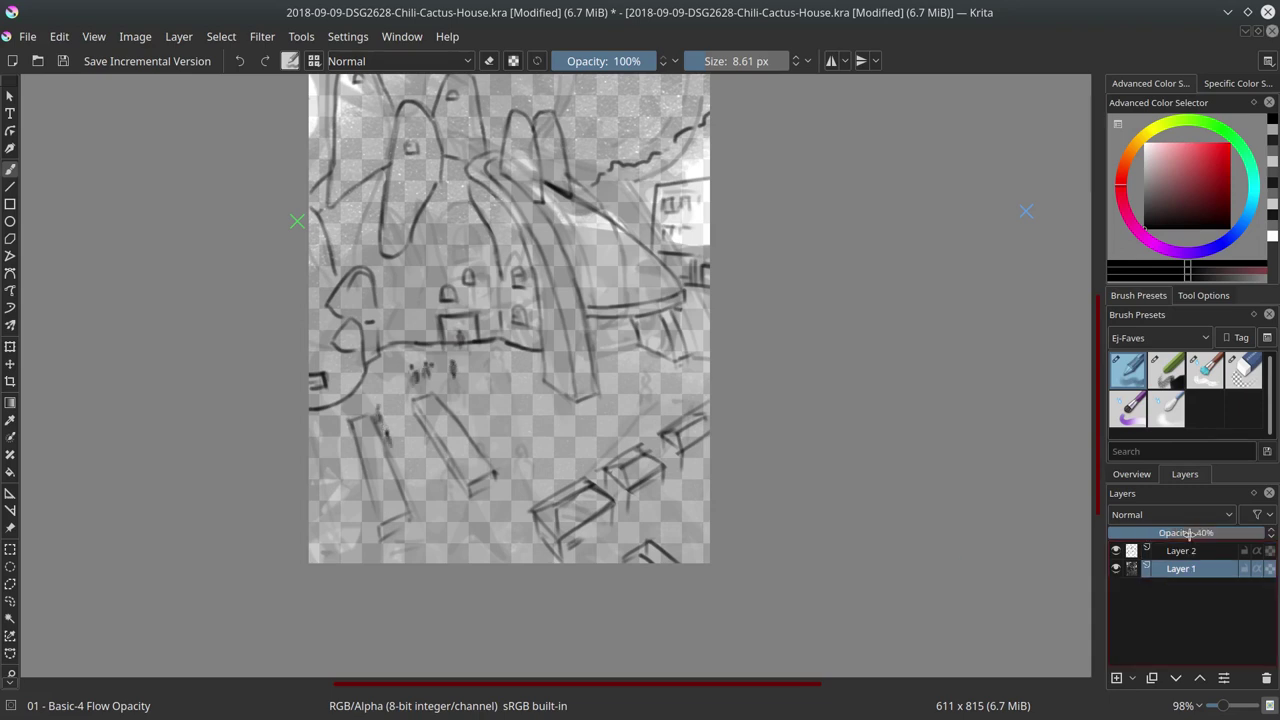
right_click(1180, 550)
click(1125, 306)
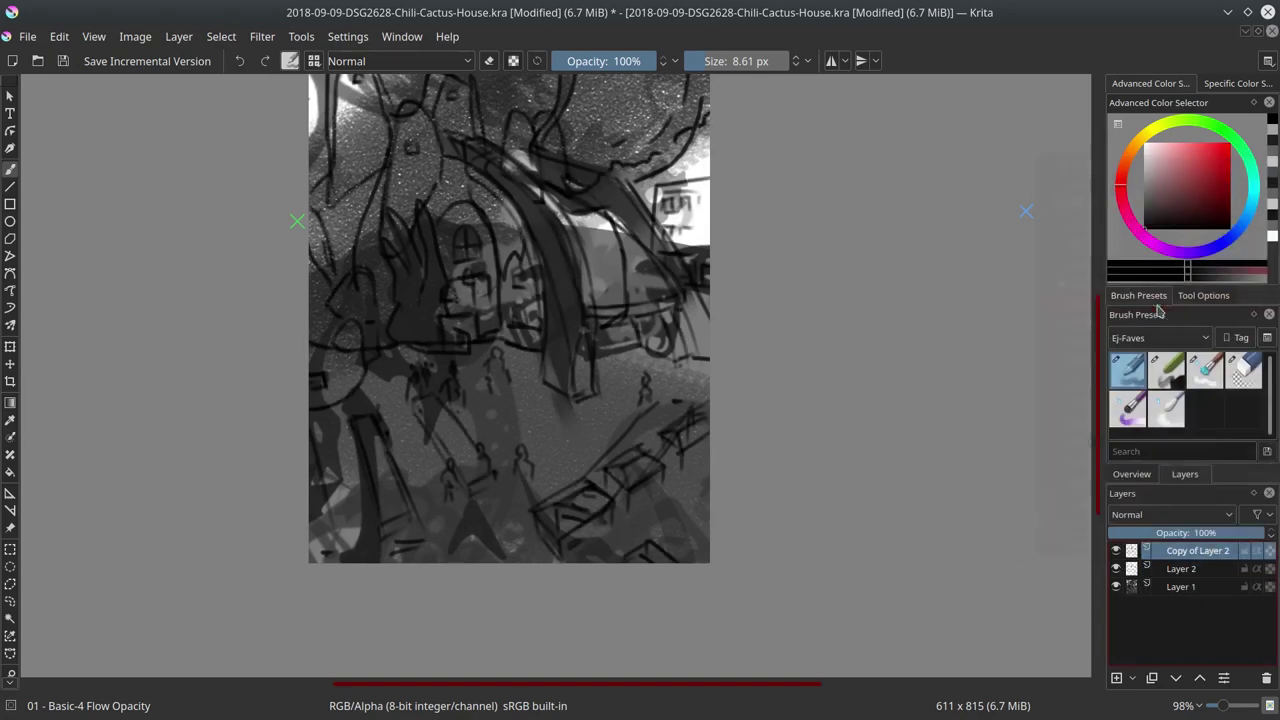
right_click(1180, 550)
click(1125, 306)
right_click(1180, 550)
click(1125, 306)
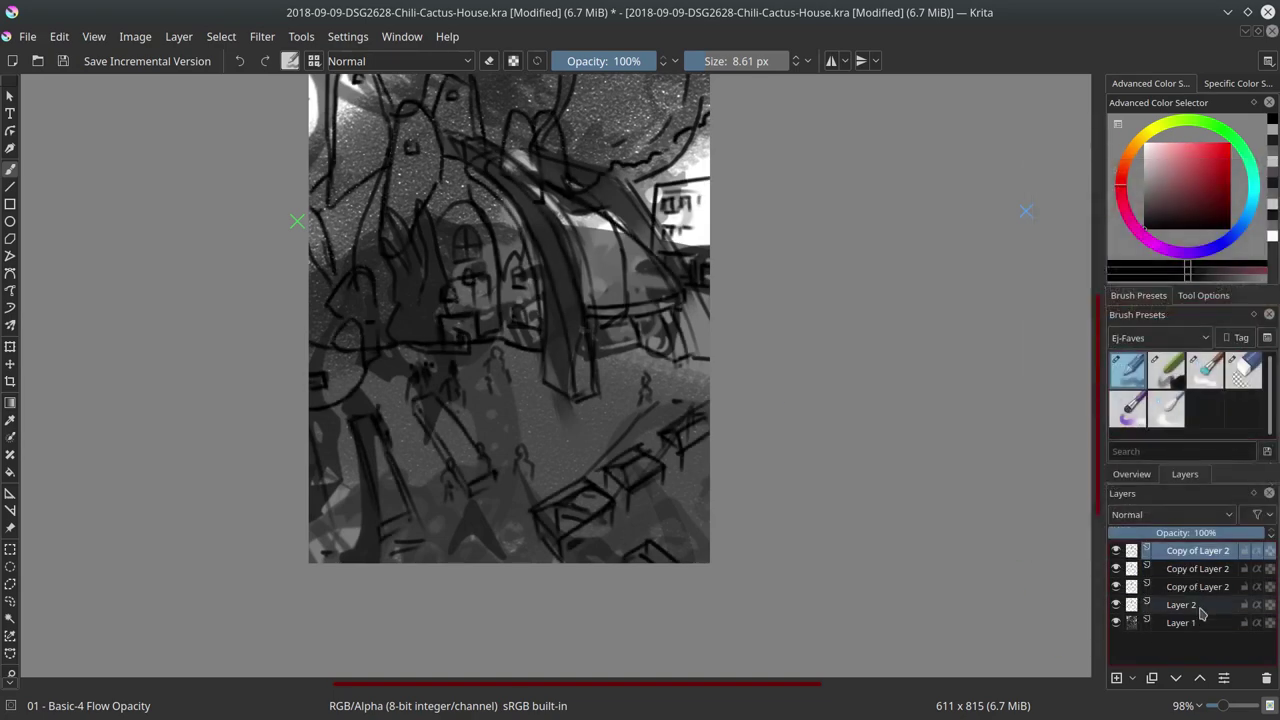
right_click(1190, 586)
click(1125, 380)
Rename the merged layer to 'sketch' and select Layer 1
double_click(1200, 551)
text(sketch)
key(Return)
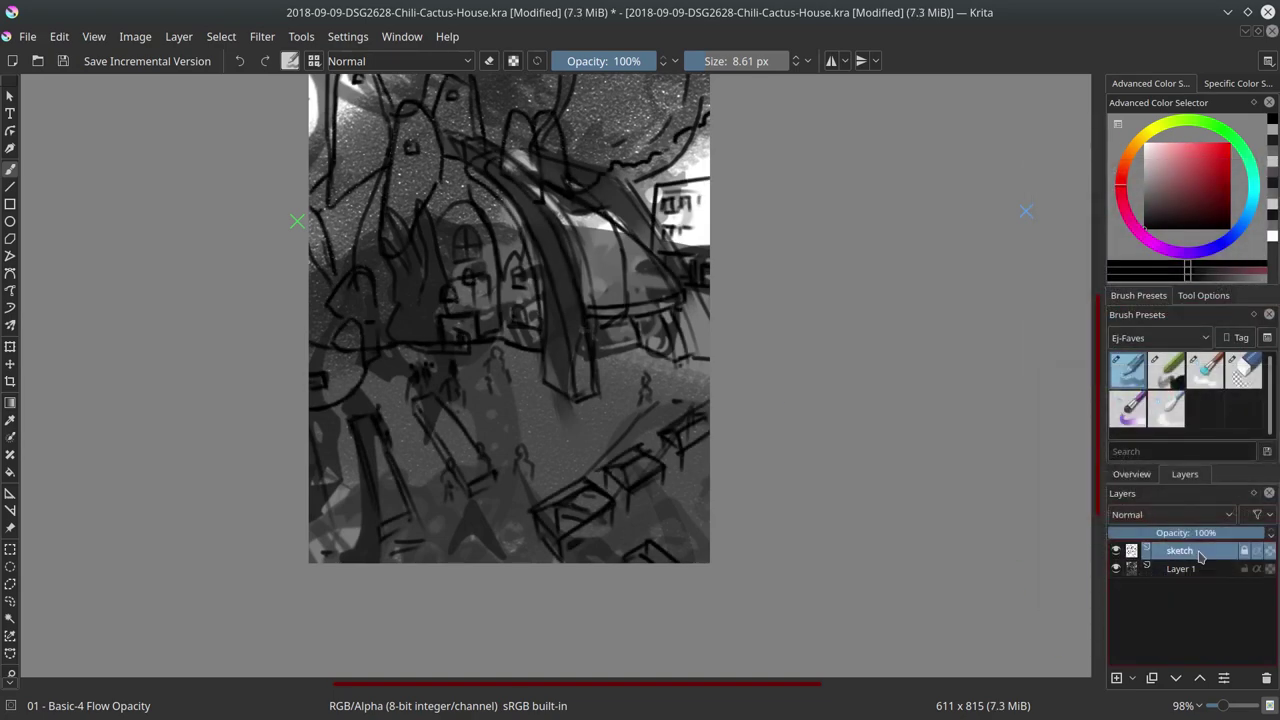
click(1190, 568)
With Blender Textured Soft, blend the upper grey and cover the white sign at upper right
click(1205, 370)
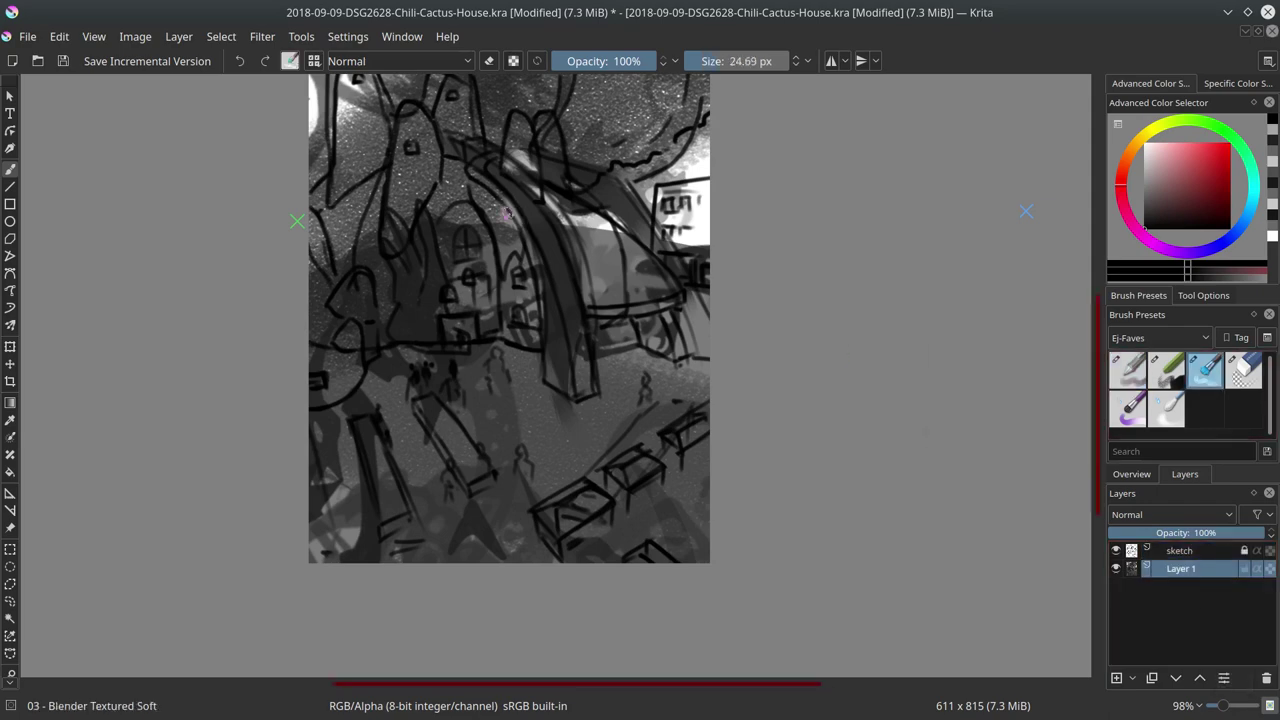
scroll(622, 208, up, 3)
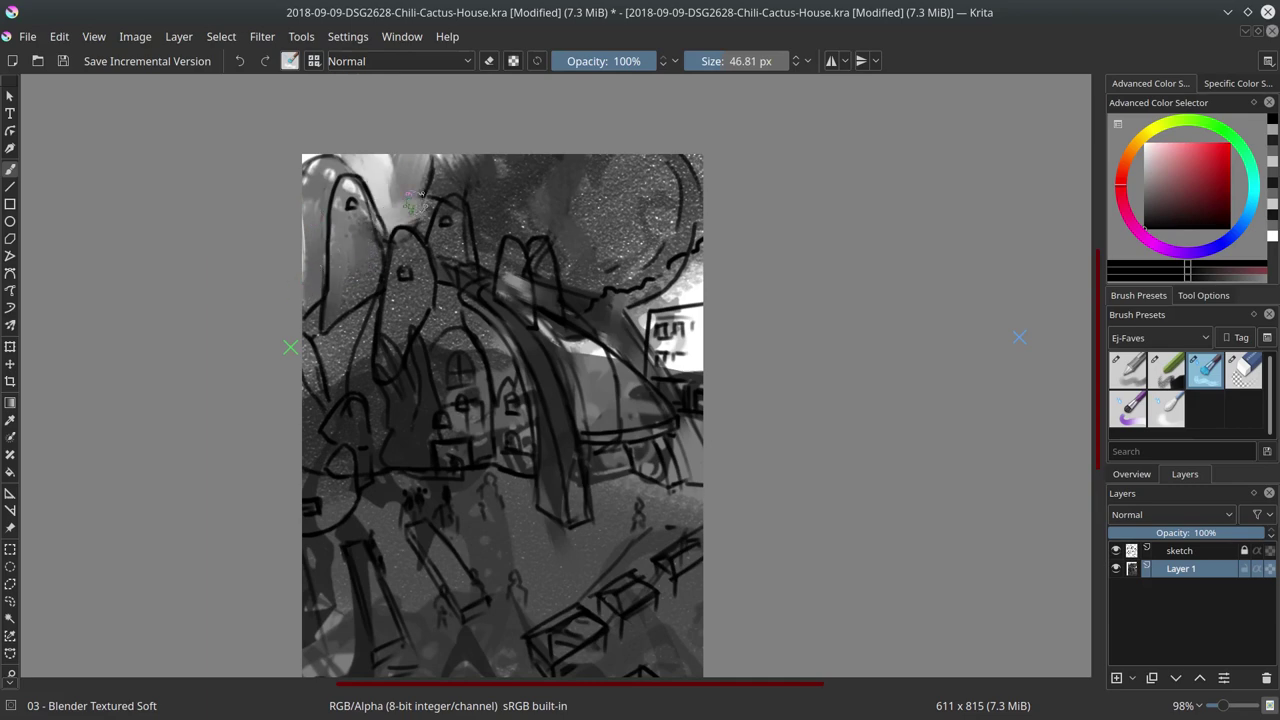
mouse_move(690, 200)
mouse_down()
mouse_move(606, 255)
mouse_move(586, 247)
mouse_up()
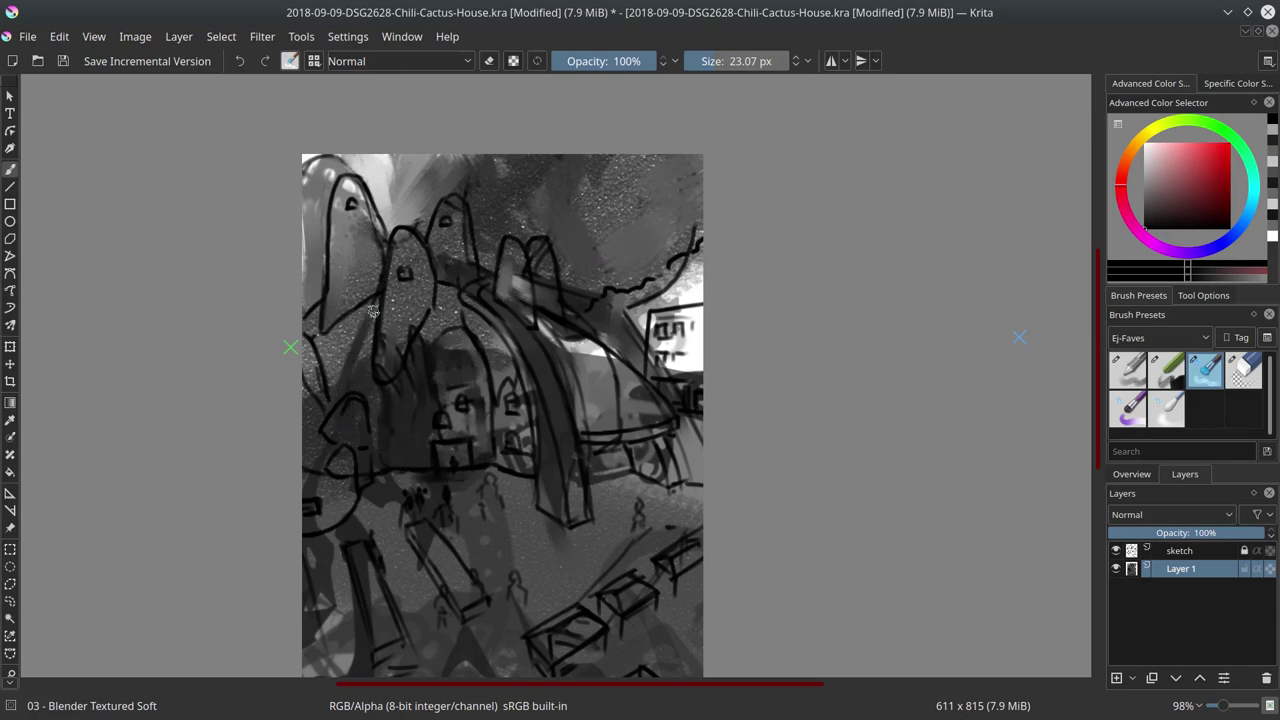
scroll(505, 397, down, 3)
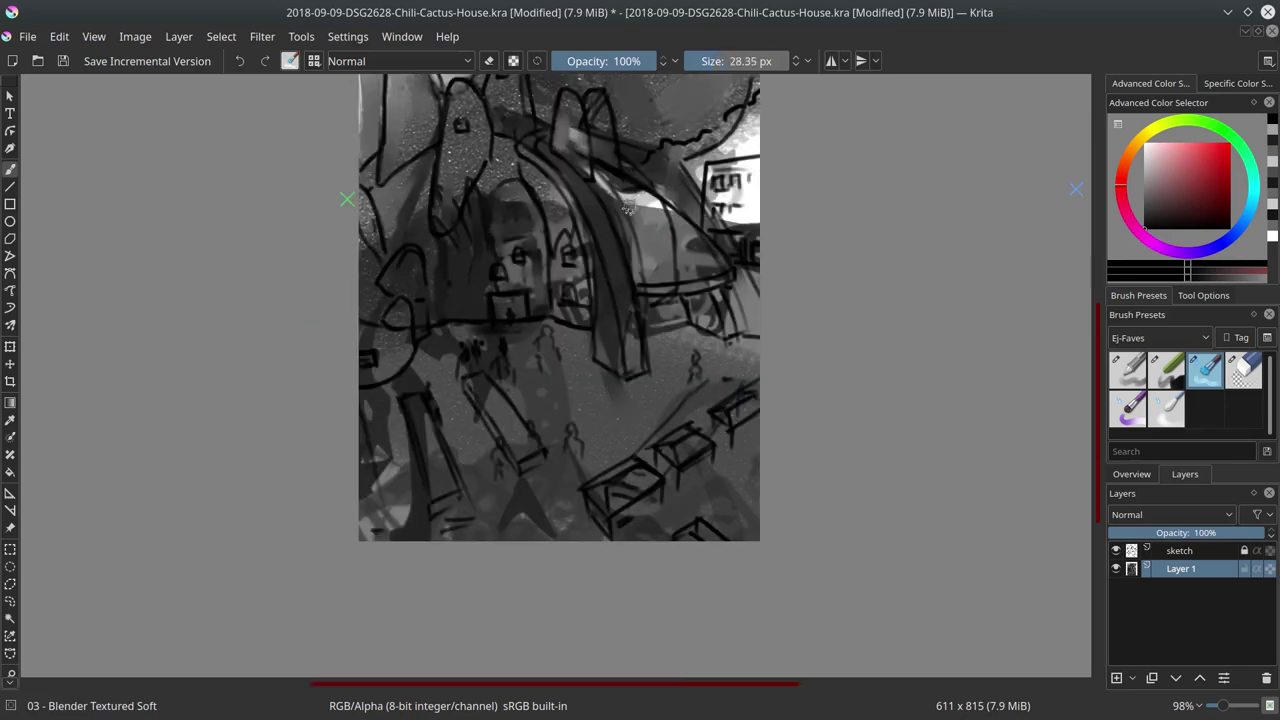
mouse_move(628, 207)
mouse_down()
mouse_move(672, 160)
mouse_move(697, 299)
mouse_up()
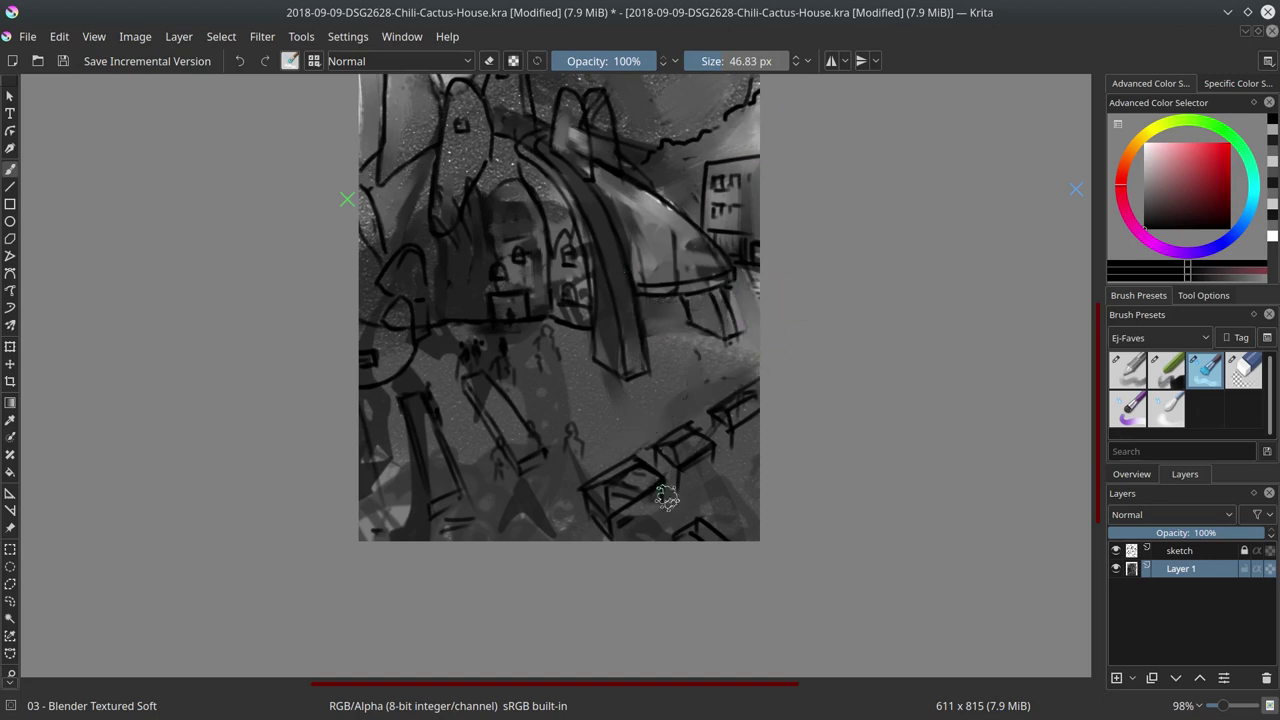
Repaint grey around the boxes, figures and left edge, then toggle Layer 1 to compare
mouse_move(667, 498)
mouse_down()
mouse_move(557, 466)
mouse_move(470, 505)
mouse_up()
drag(476, 440, 328, 422)
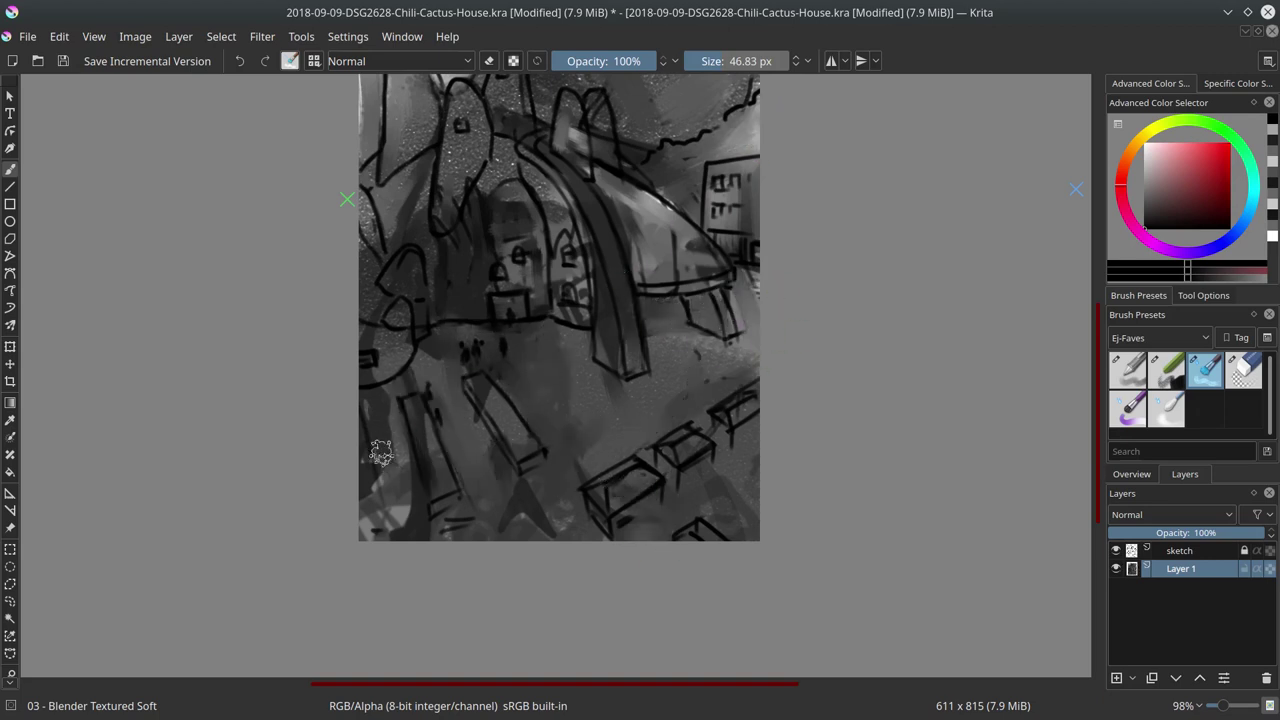
scroll(710, 325, down, 3)
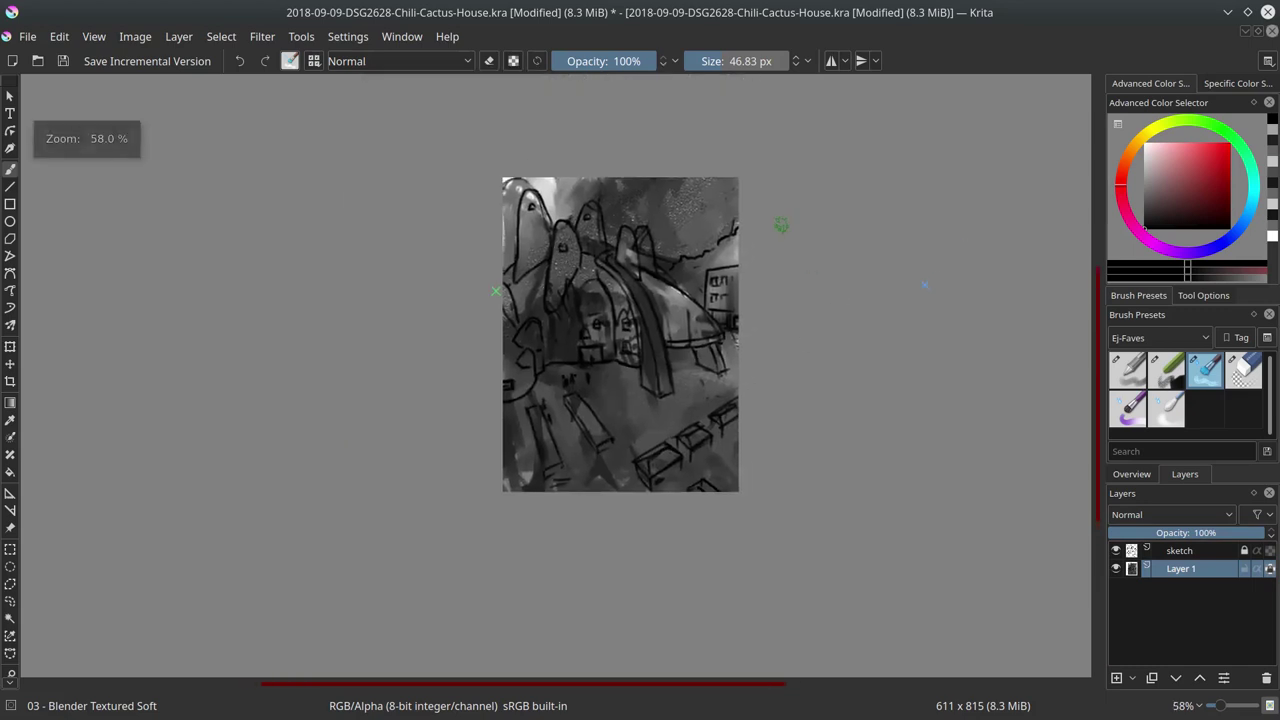
key(h)
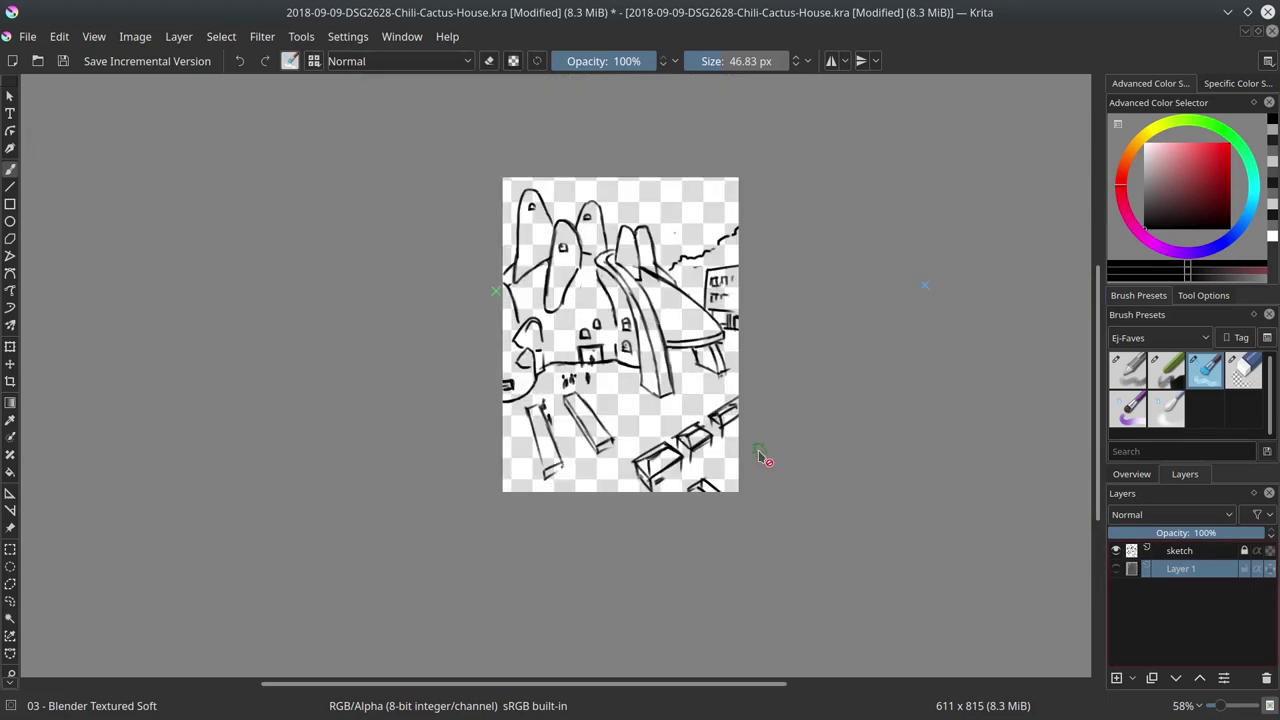
click(1117, 569)
Paint light grey strokes across the lower painting with Basic-4 Flow Opacity
key(slash)
ctrl+click(700, 399)
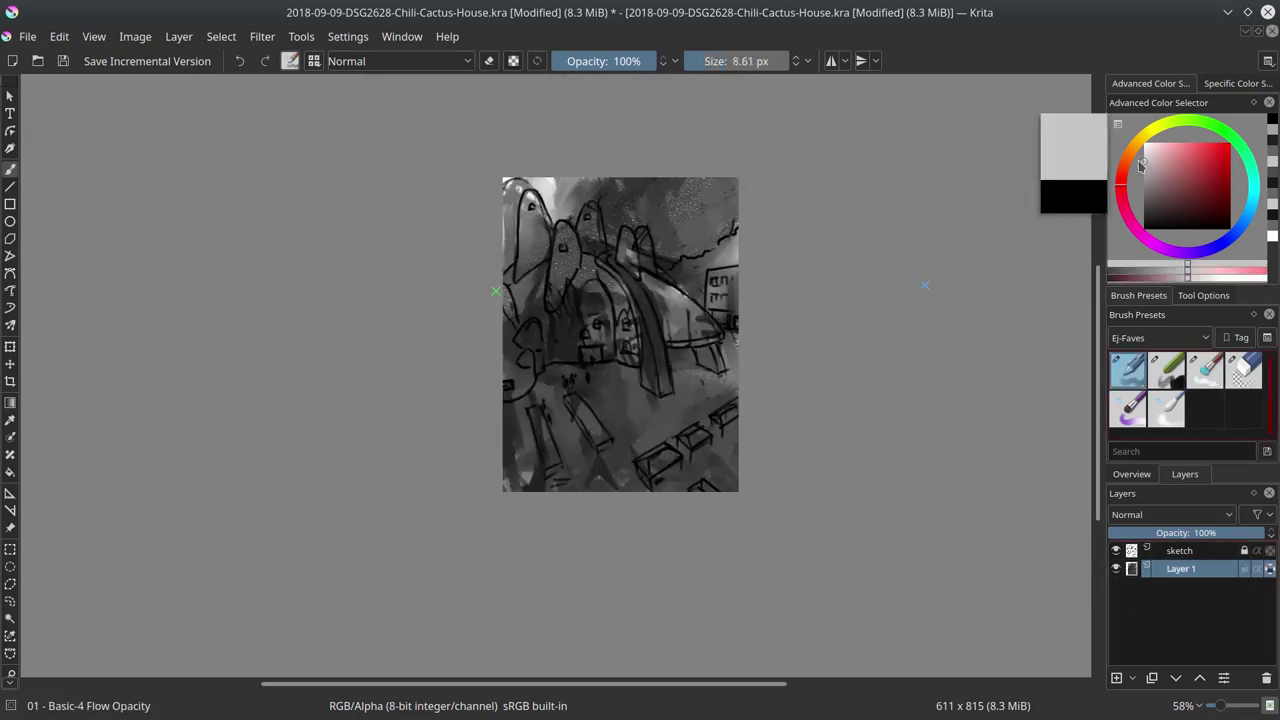
drag(586, 380, 689, 260)
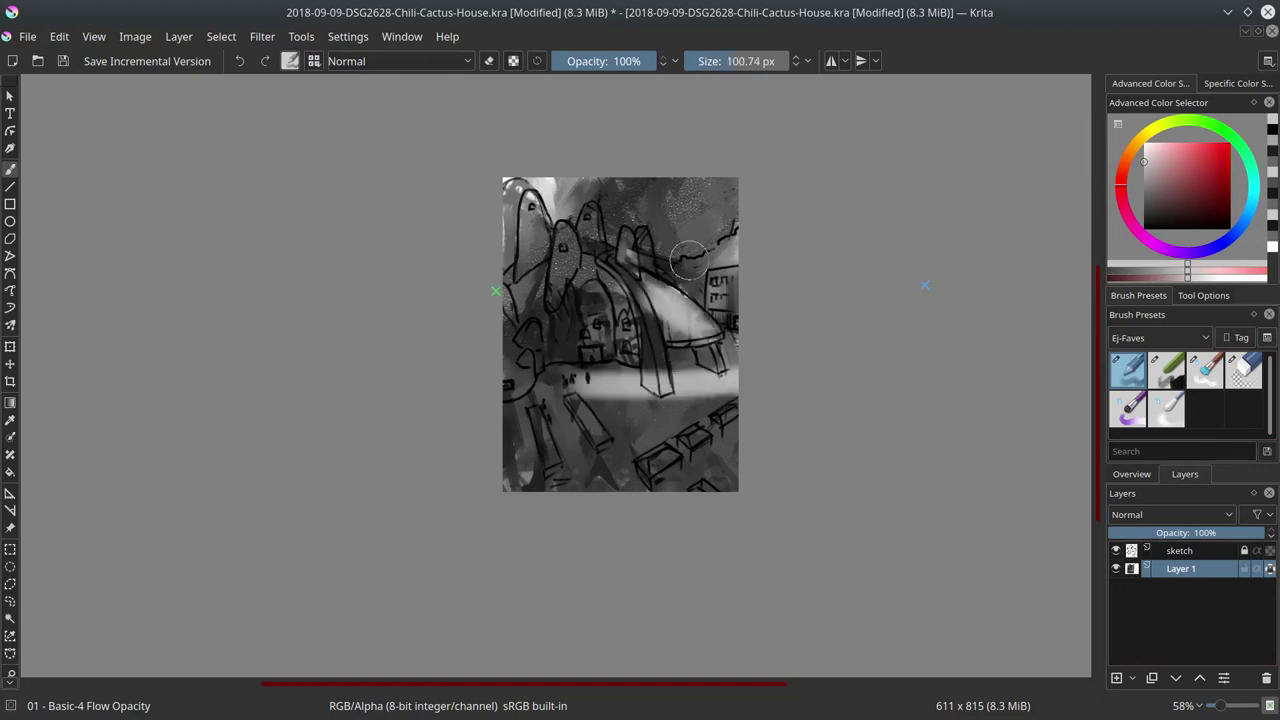
drag(543, 364, 525, 318)
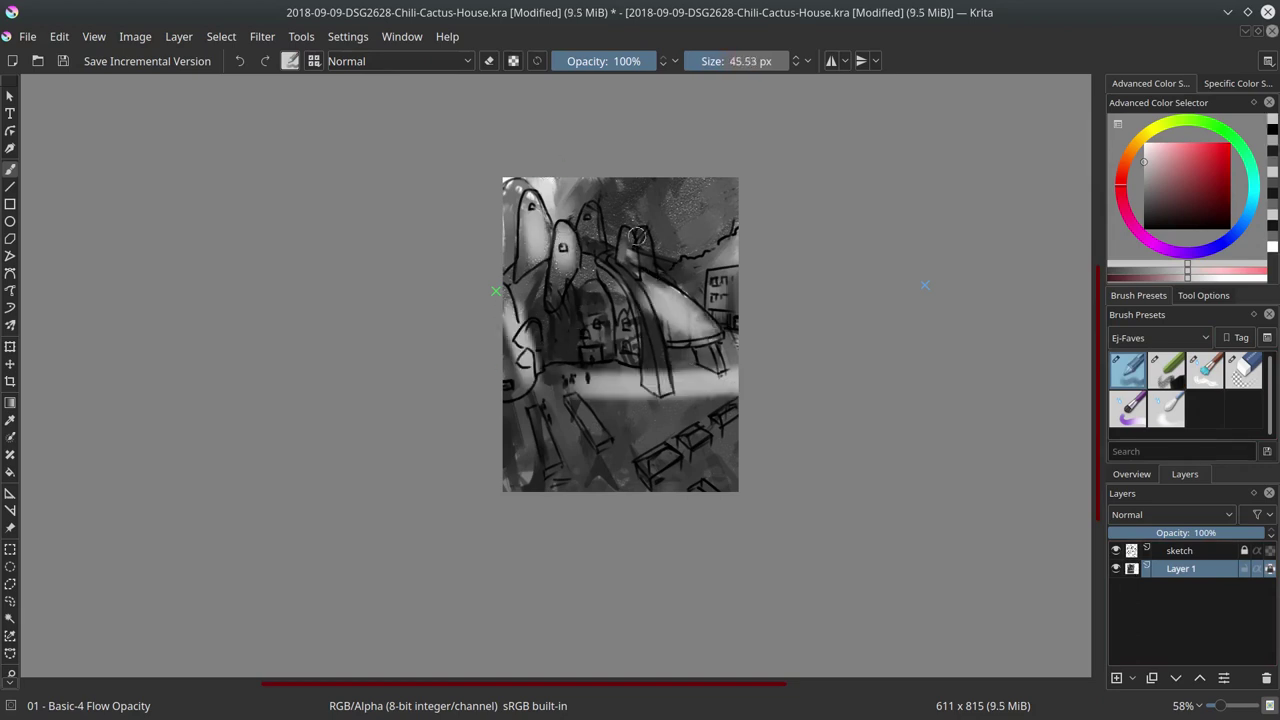
drag(636, 236, 640, 275)
Brighten the sky along the top with sampled light colours
click(1148, 173)
drag(710, 240, 725, 300)
click(1148, 173)
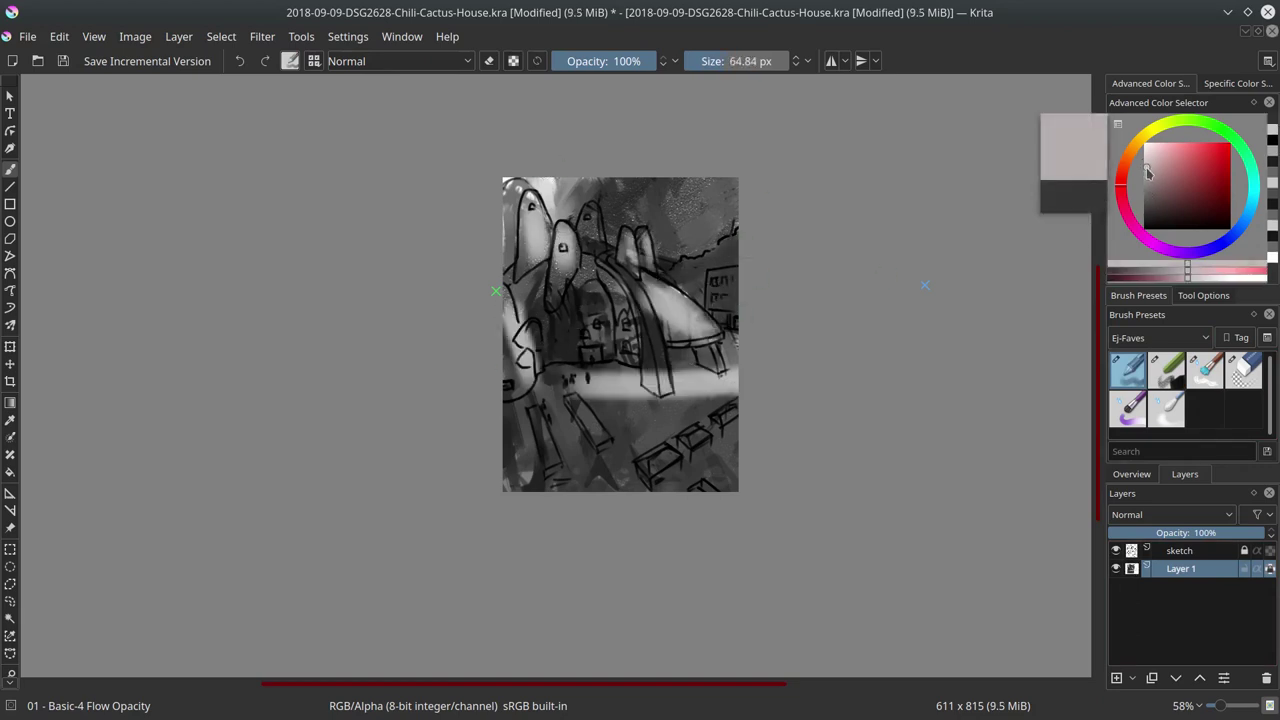
drag(510, 185, 575, 195)
drag(508, 260, 640, 190)
mouse_move(570, 210)
mouse_down()
mouse_move(687, 218)
mouse_move(700, 240)
mouse_move(725, 240)
mouse_up()
drag(530, 210, 550, 260)
drag(640, 214, 700, 240)
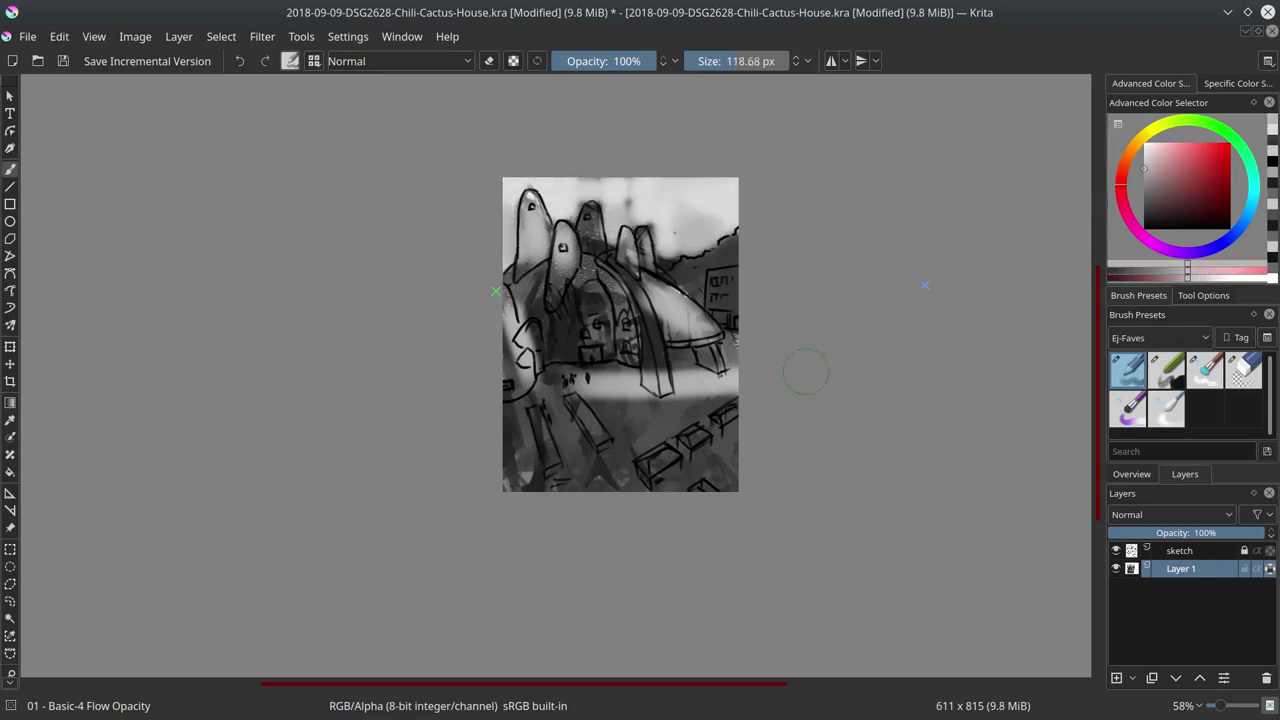
Paint darker grey across the sky, then light strokes over the roof and ground
click(1144, 181)
mouse_move(510, 195)
mouse_down()
mouse_move(650, 200)
mouse_move(700, 230)
mouse_up()
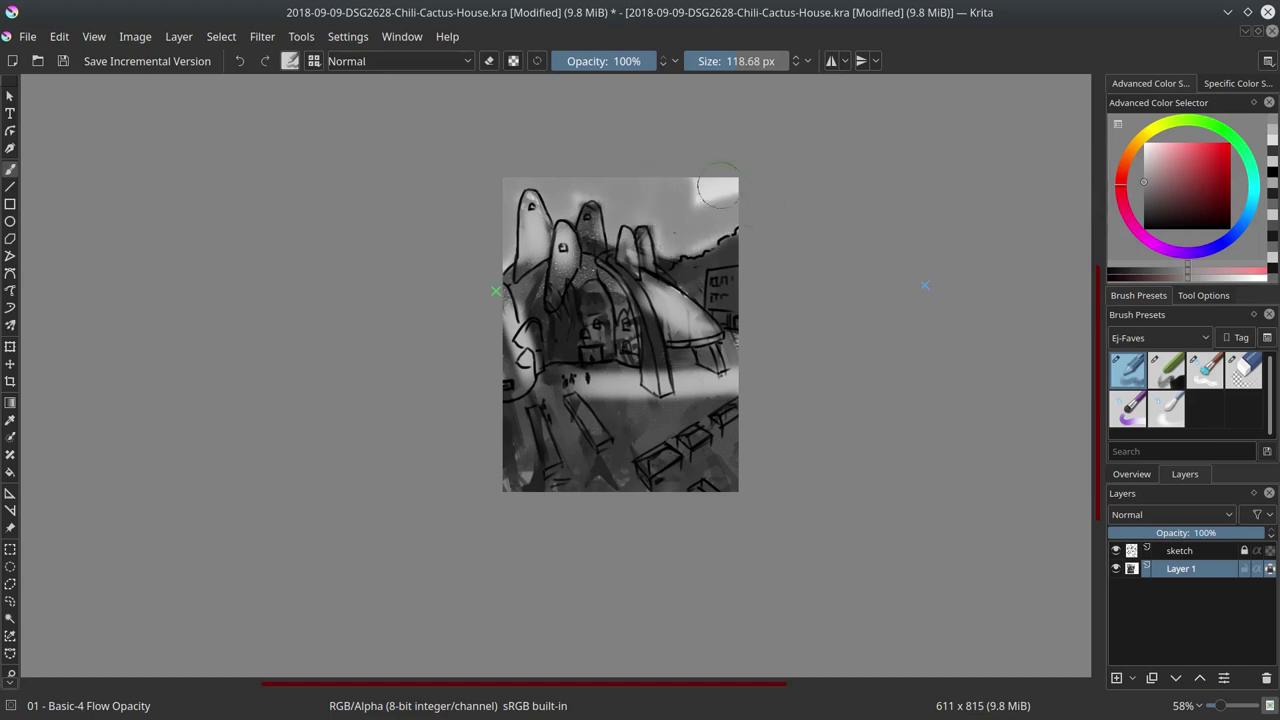
drag(660, 185, 735, 240)
click(1144, 164)
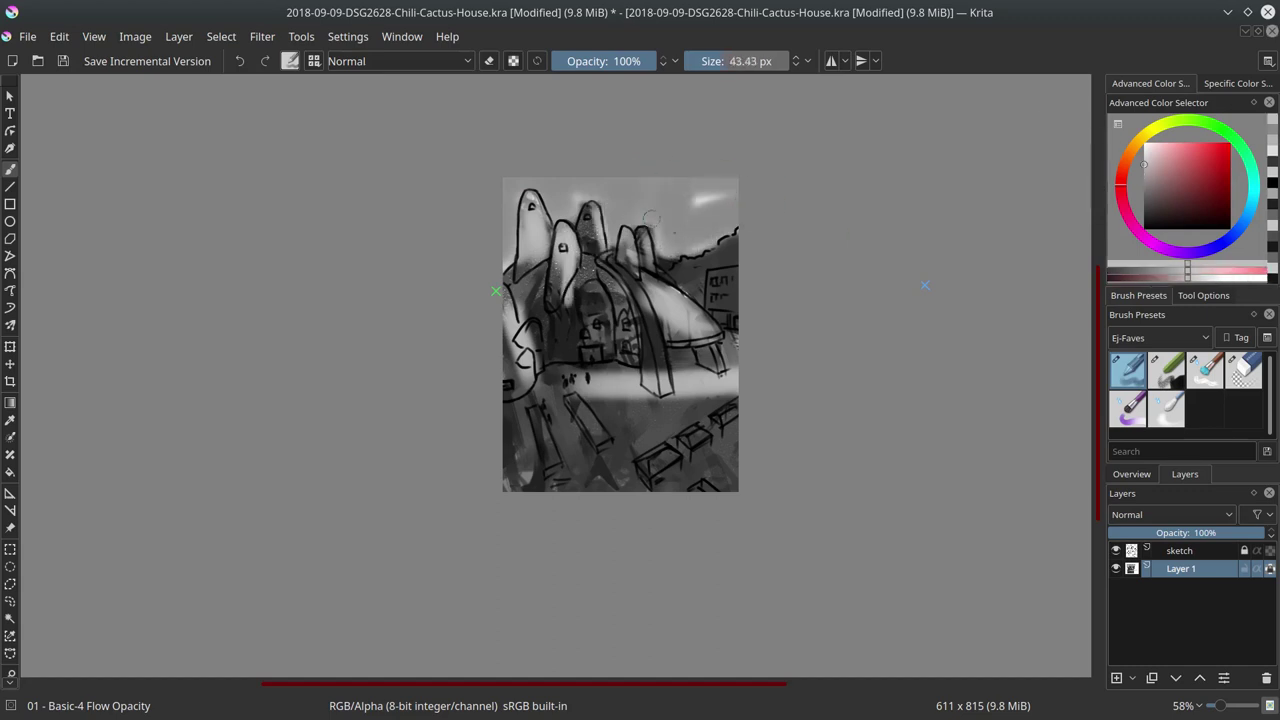
drag(706, 316, 655, 390)
drag(690, 345, 722, 372)
ctrl+click(712, 368)
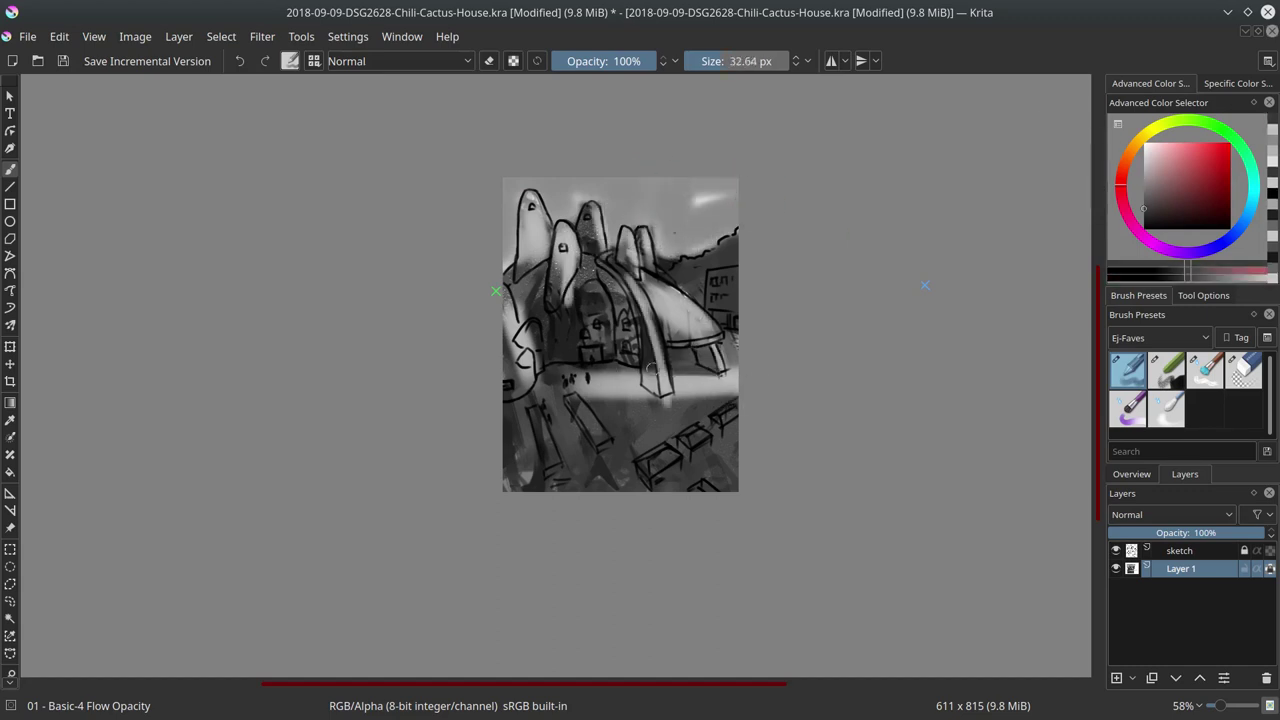
drag(600, 398, 738, 395)
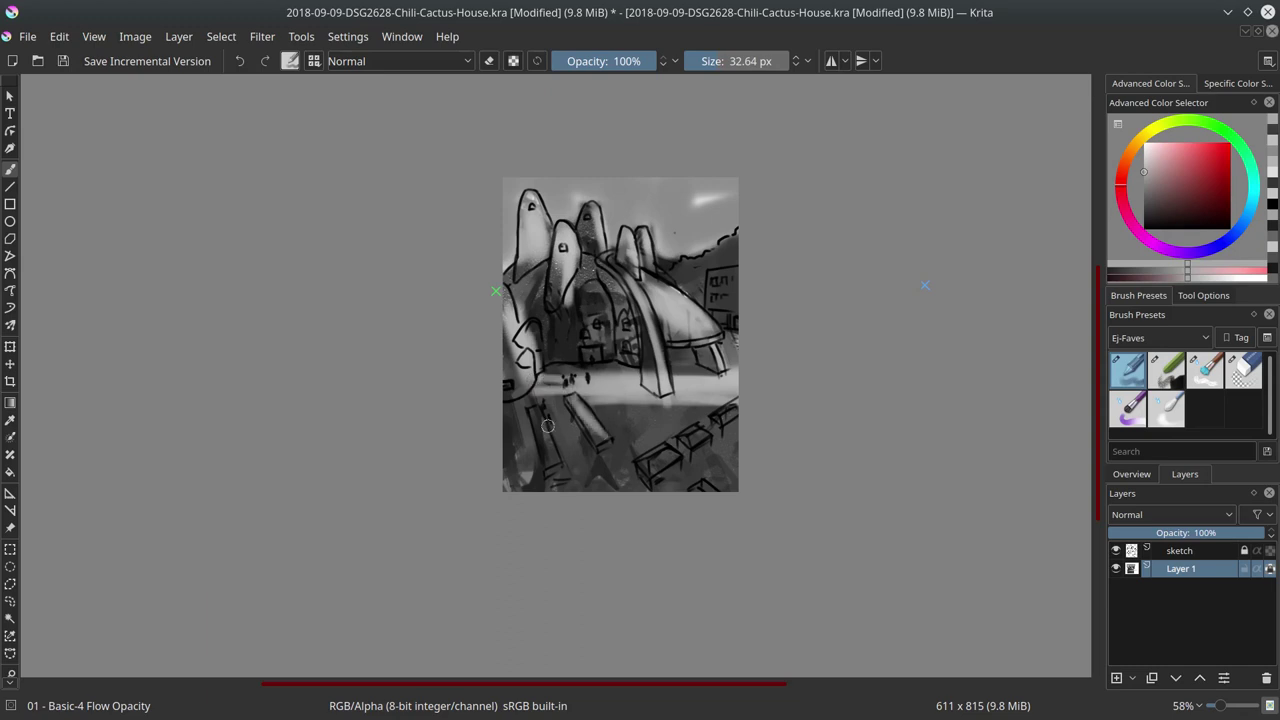
Blend beside the second cactus with Blender Textured Soft, hide Layer 1 and add Layer 3
drag(807, 426, 796, 349)
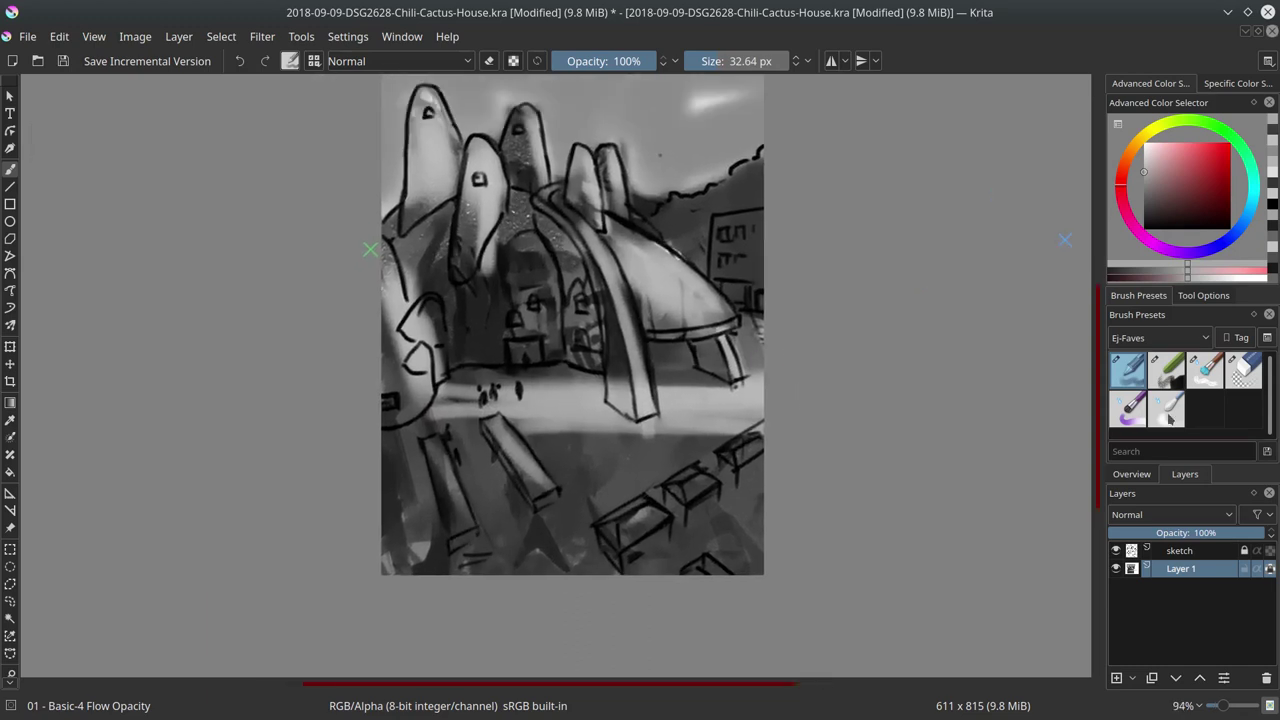
click(1205, 370)
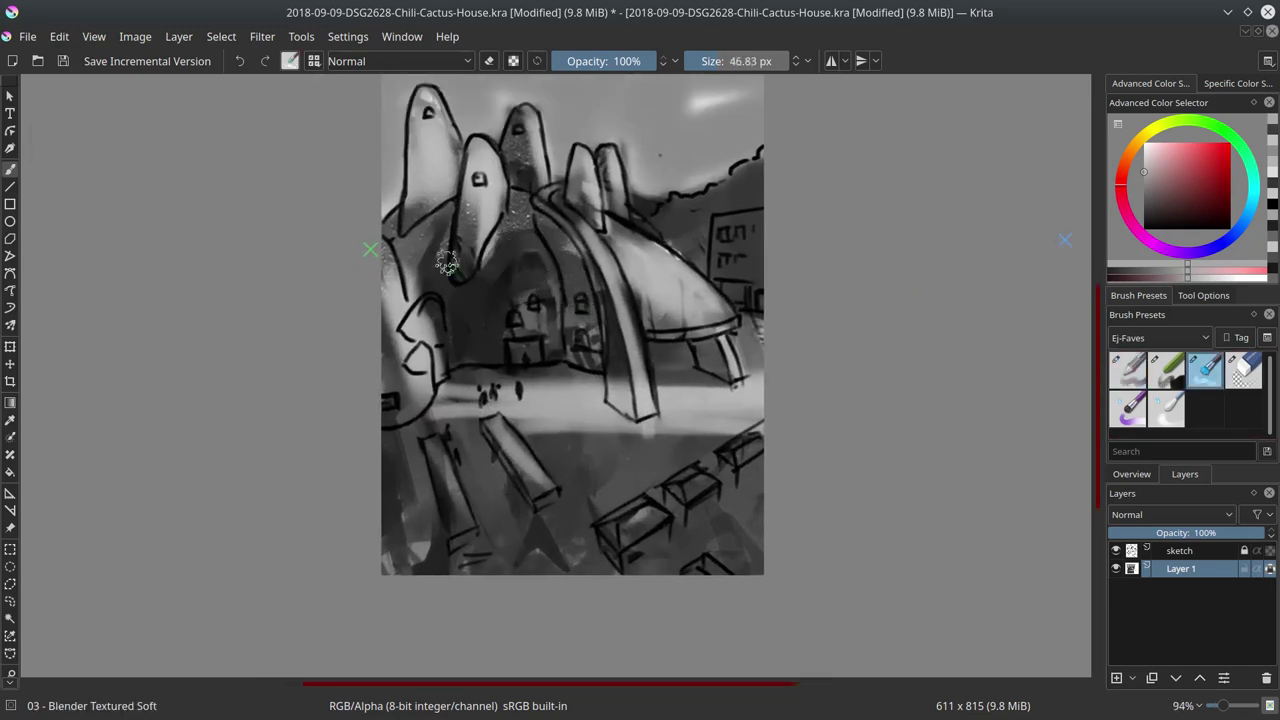
drag(446, 262, 438, 288)
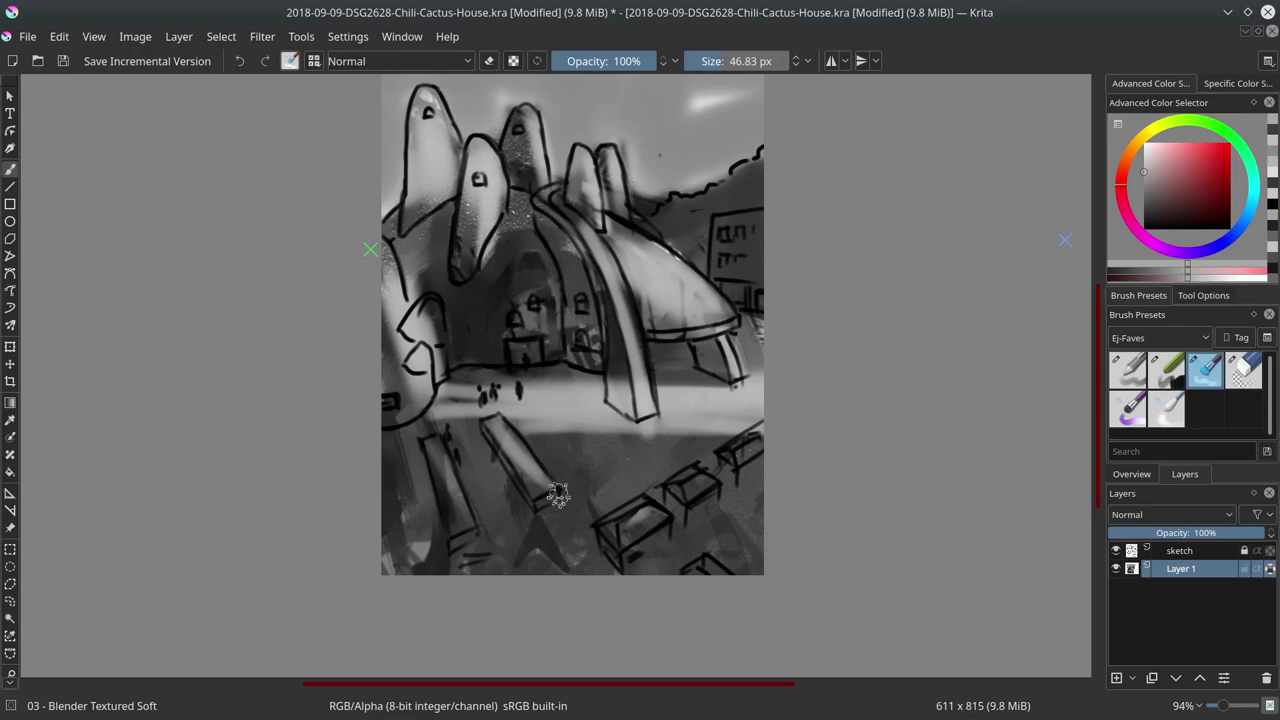
key(Insert)
click(1116, 586)
Save the document and open Abandoned Asylum (1).jpg from the PhotobashOrg references
click(63, 61)
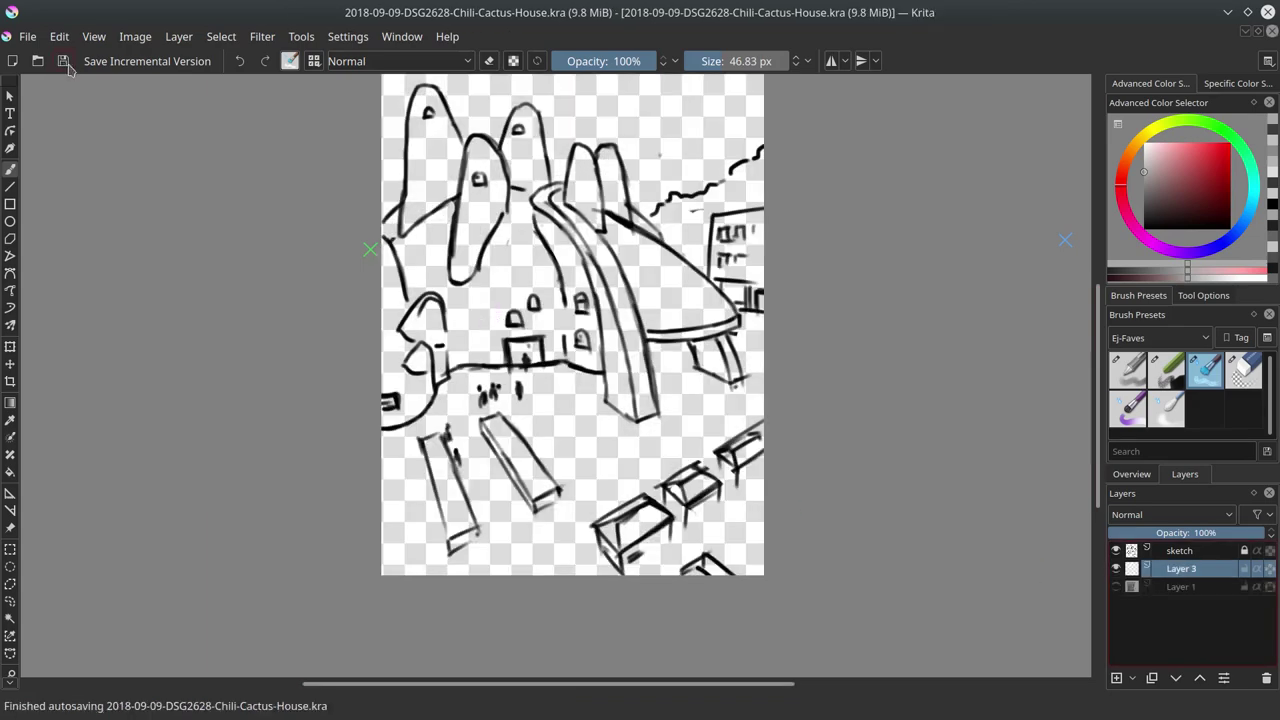
click(28, 36)
click(40, 74)
click(322, 238)
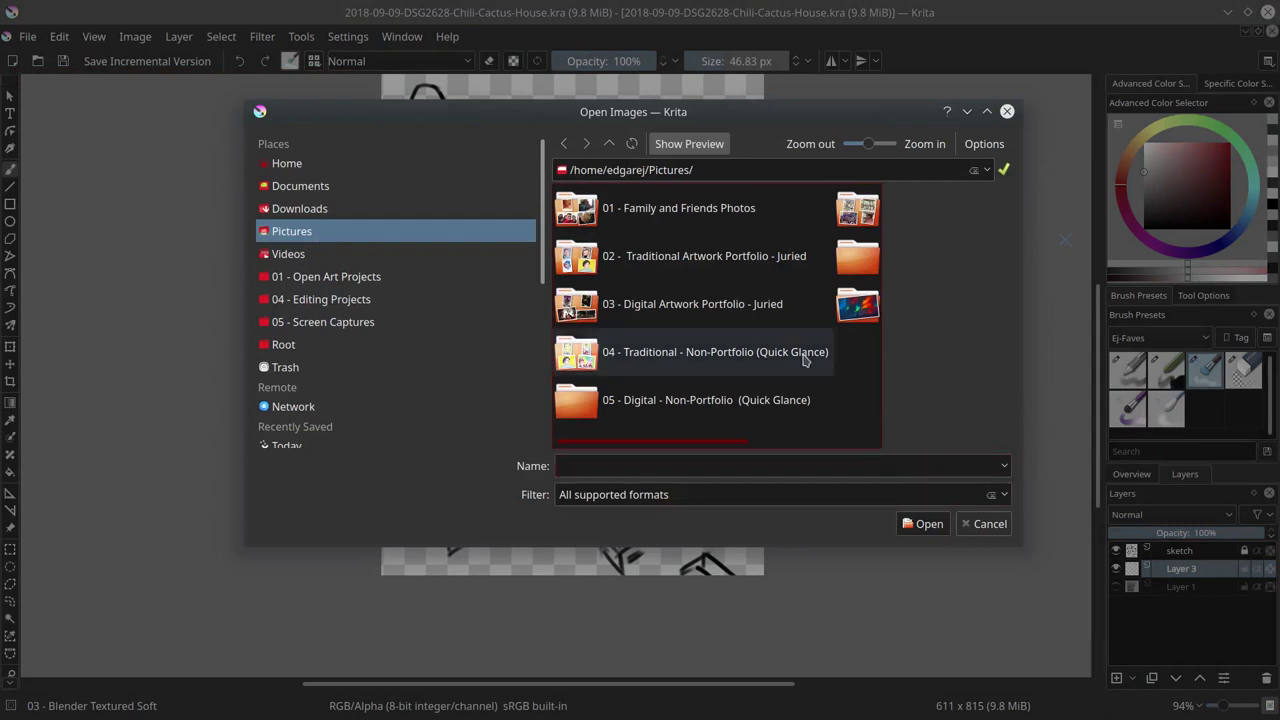
scroll(780, 330, down, 2)
click(790, 257)
click(820, 228)
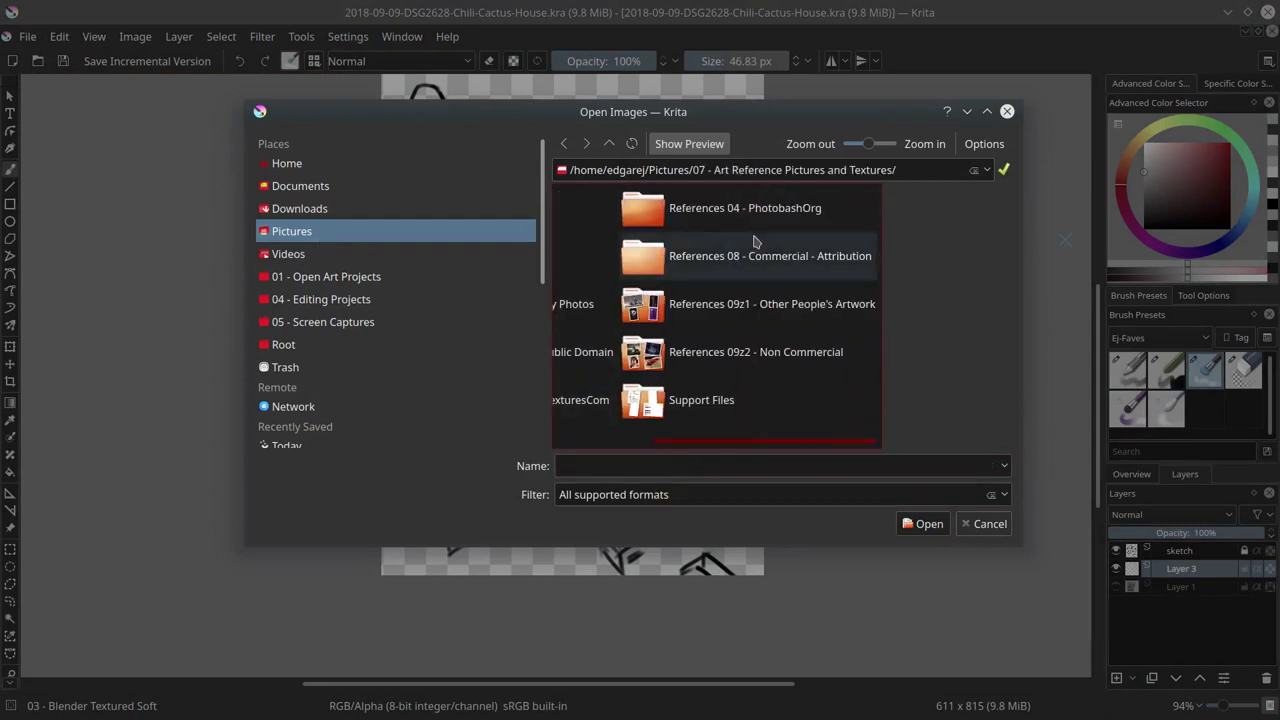
click(623, 262)
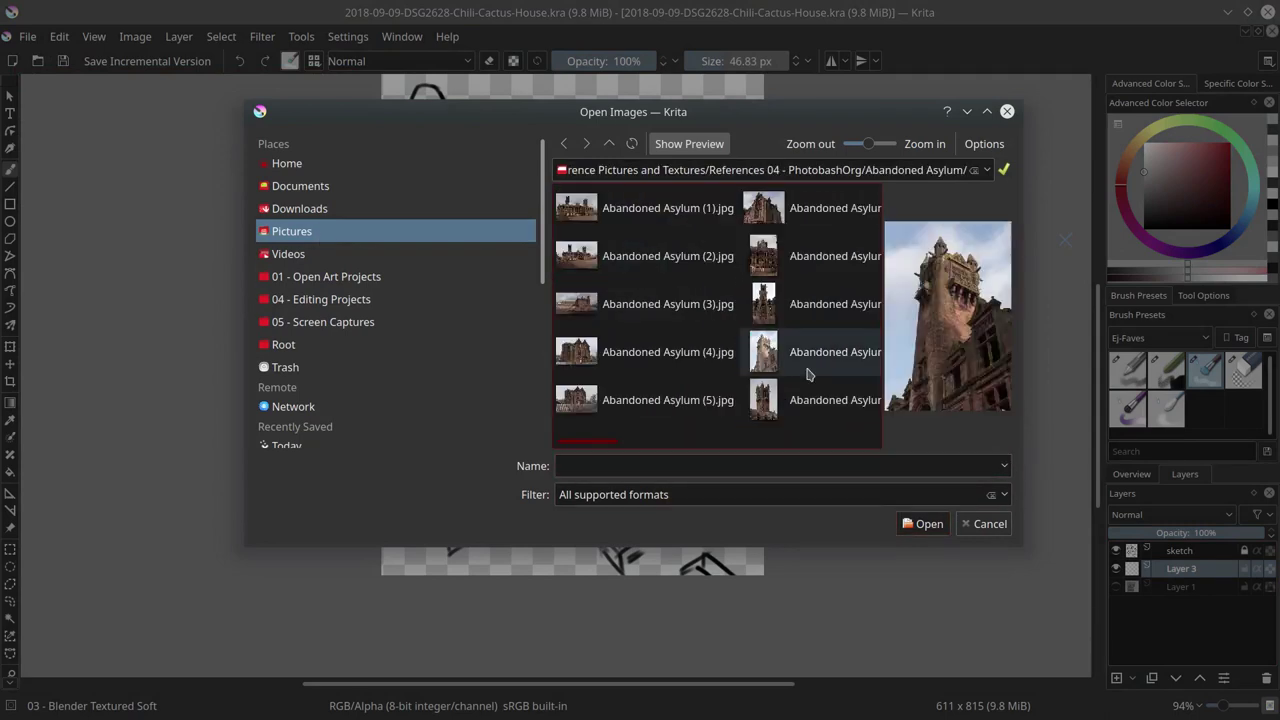
mouse_move(612, 441)
mouse_down()
mouse_move(767, 441)
mouse_move(600, 441)
mouse_up()
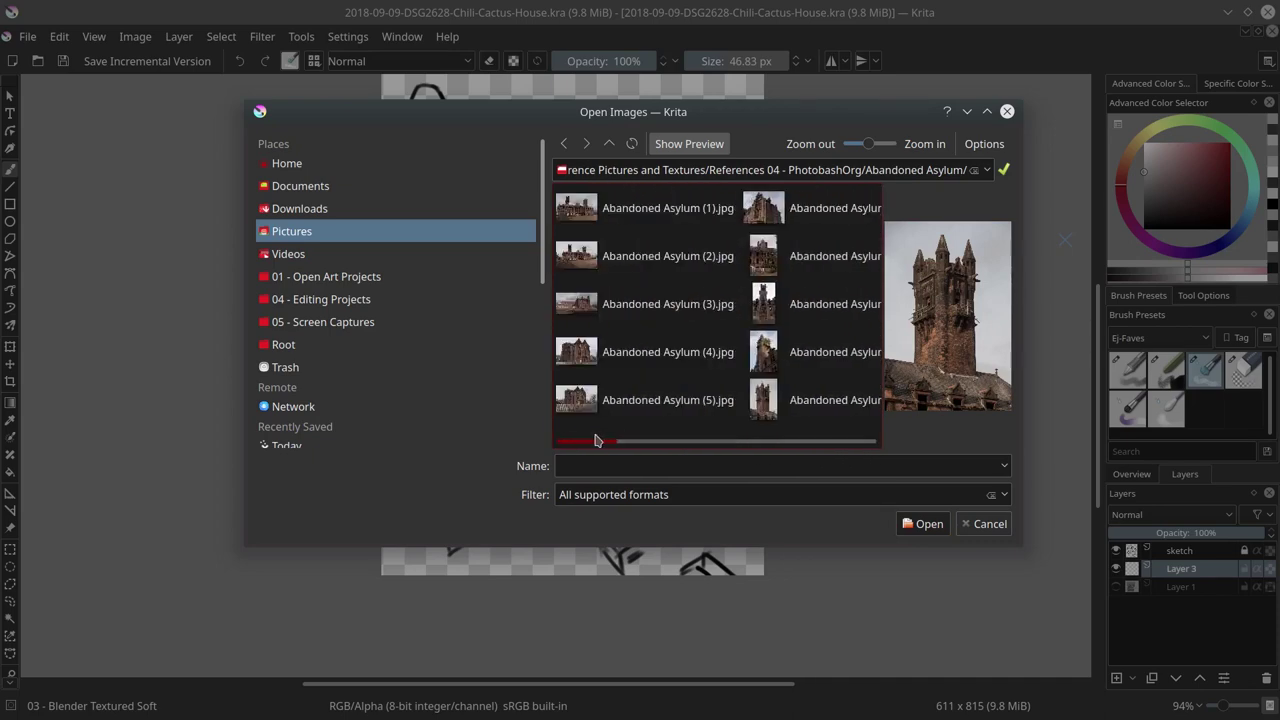
click(600, 207)
click(922, 523)
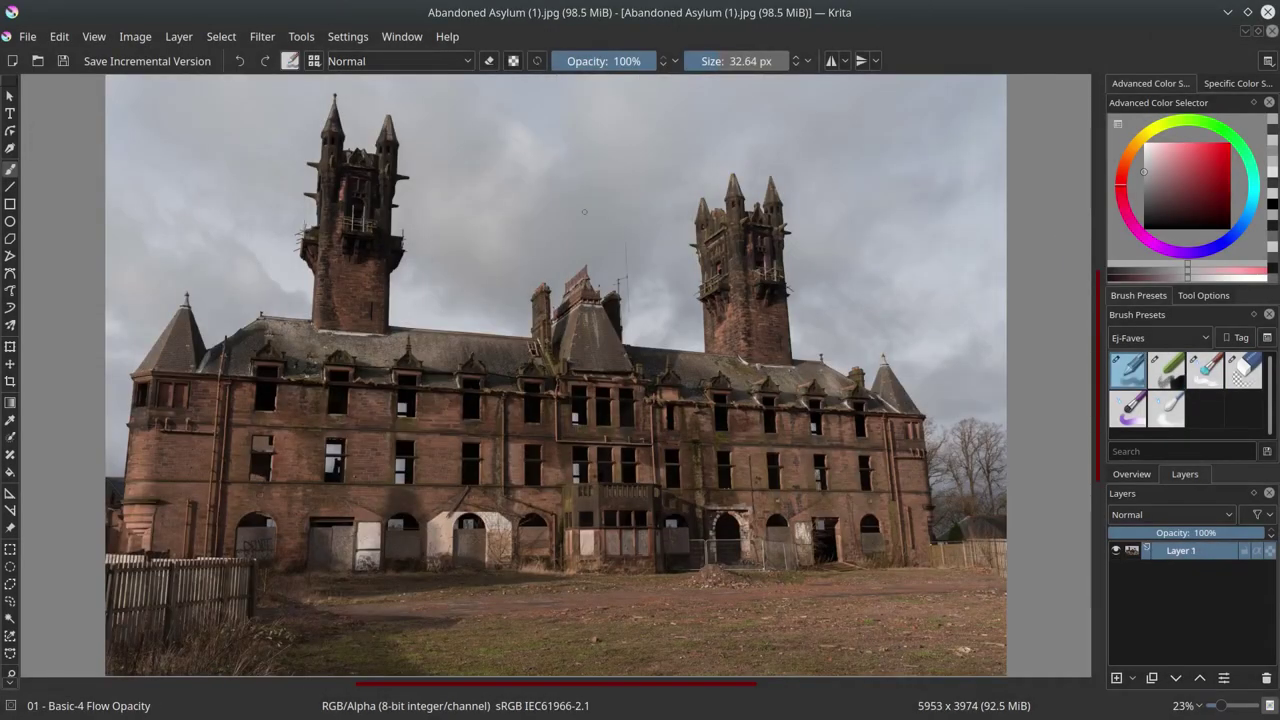
Copy the whole asylum photo, close it without saving, and paste it into the cactus house
scroll(999, 460, up, 4)
key(ctrl+a)
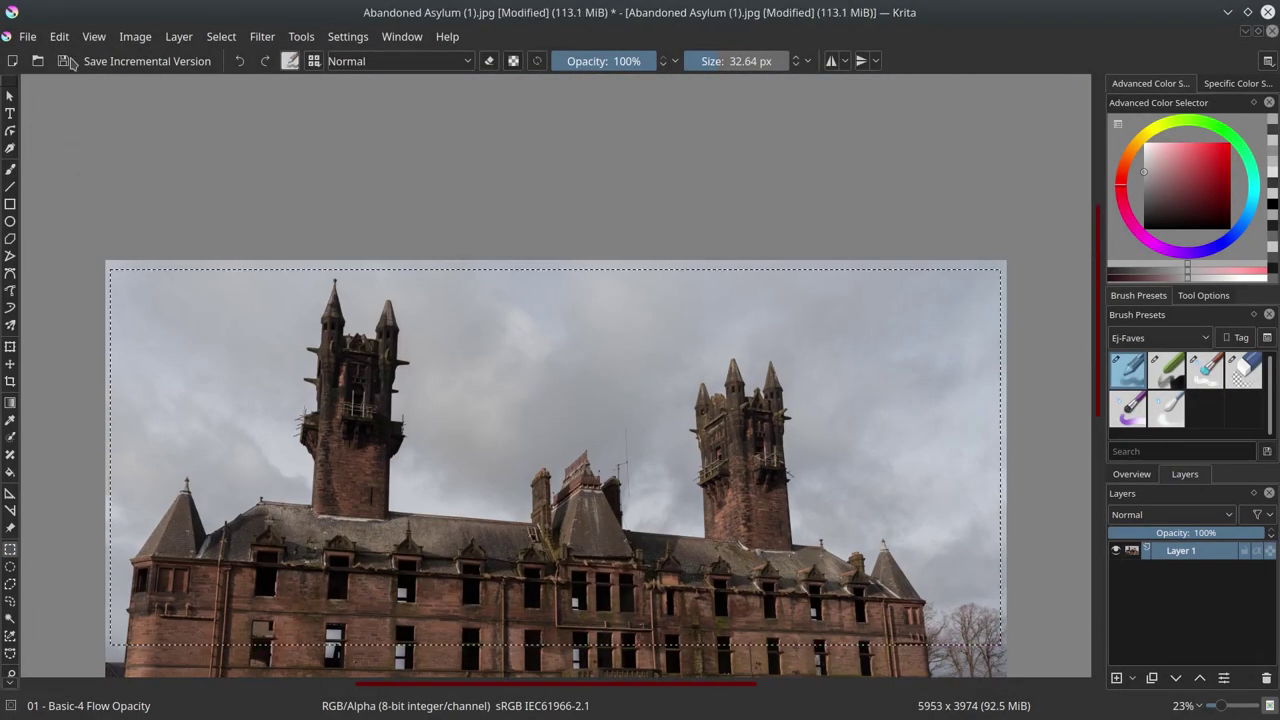
key(ctrl+w)
click(703, 374)
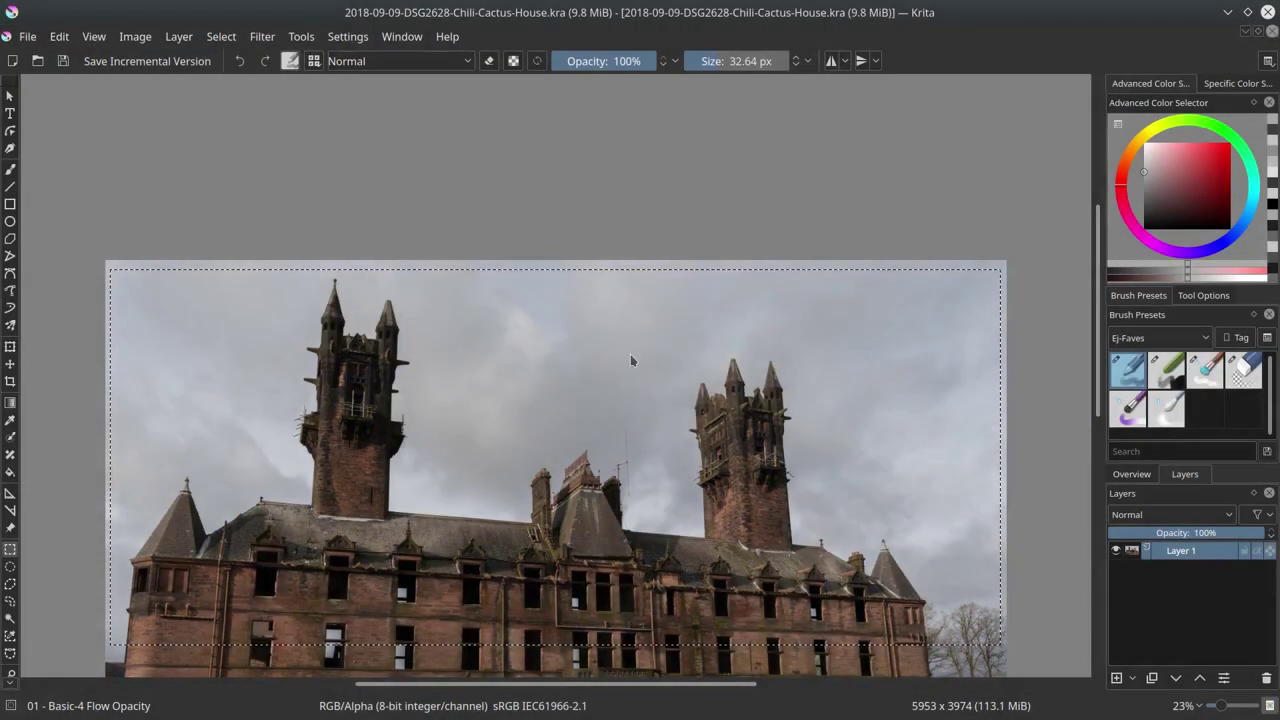
key(ctrl+v)
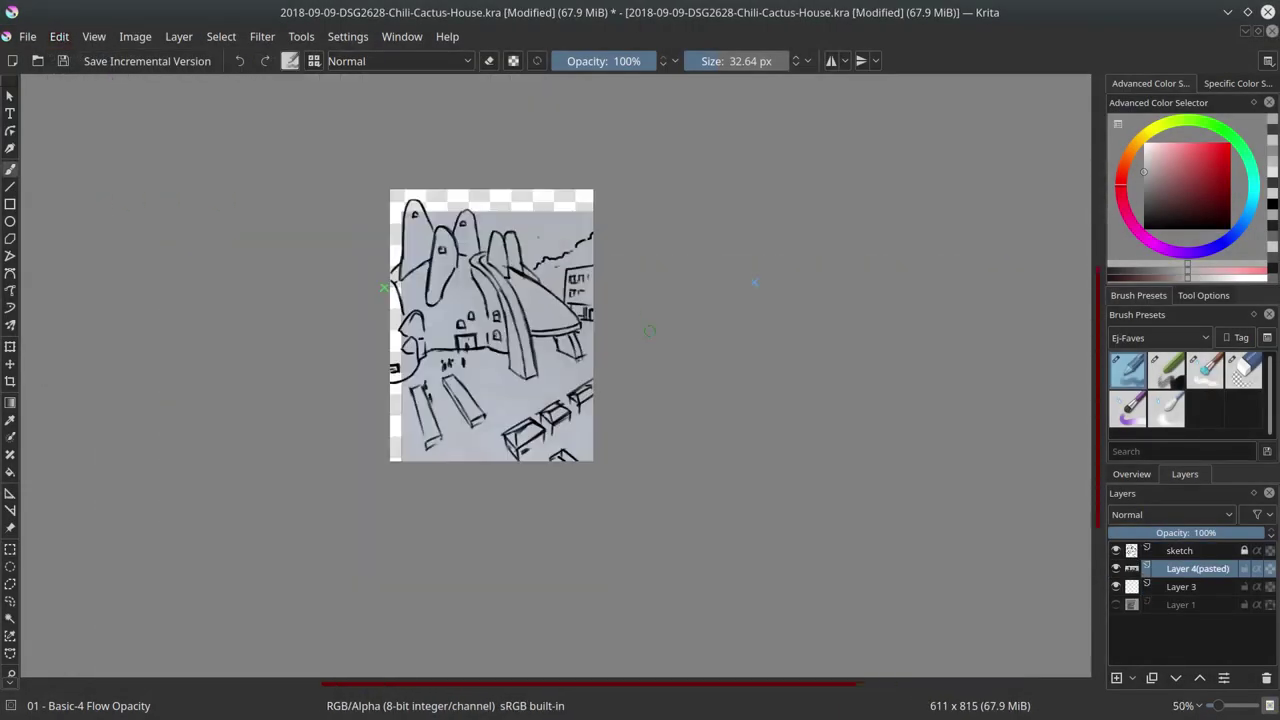
Scale the pasted Layer 4(pasted) down to fit the canvas and apply the transform
key(minus)
key(minus)
key(minus)
key(ctrl+t)
drag(1015, 478, 842, 461)
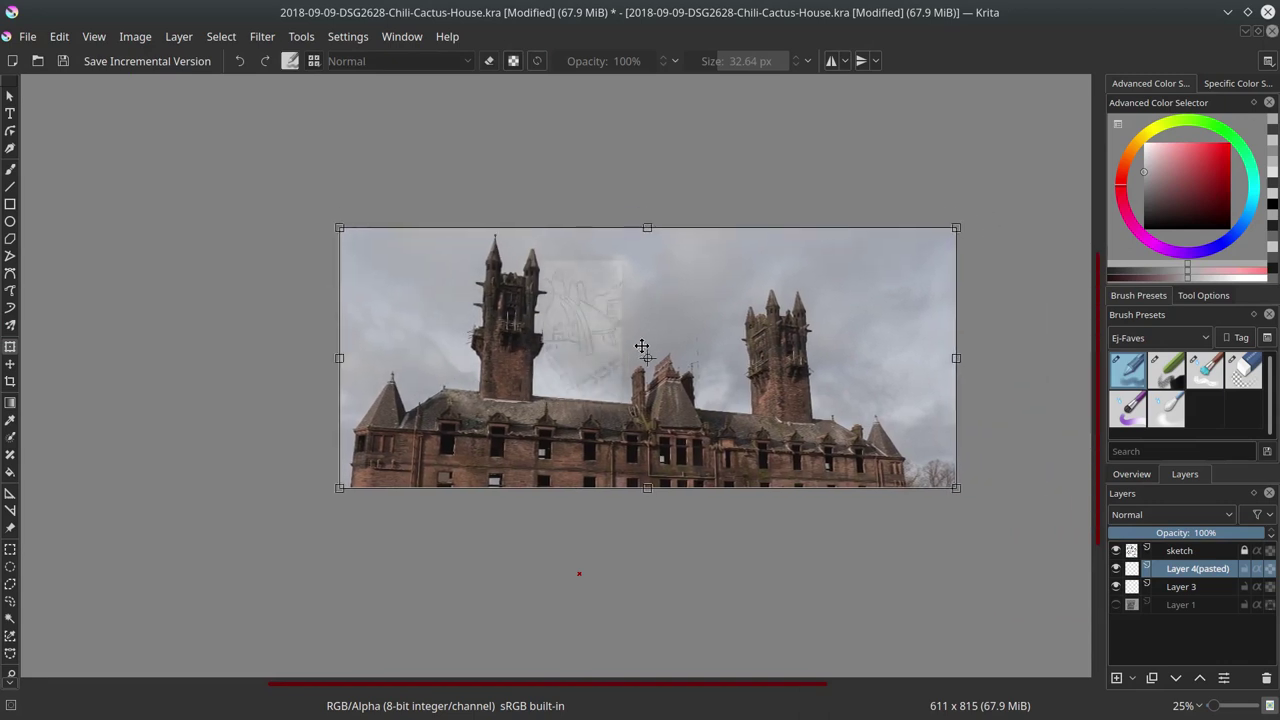
key(Return)
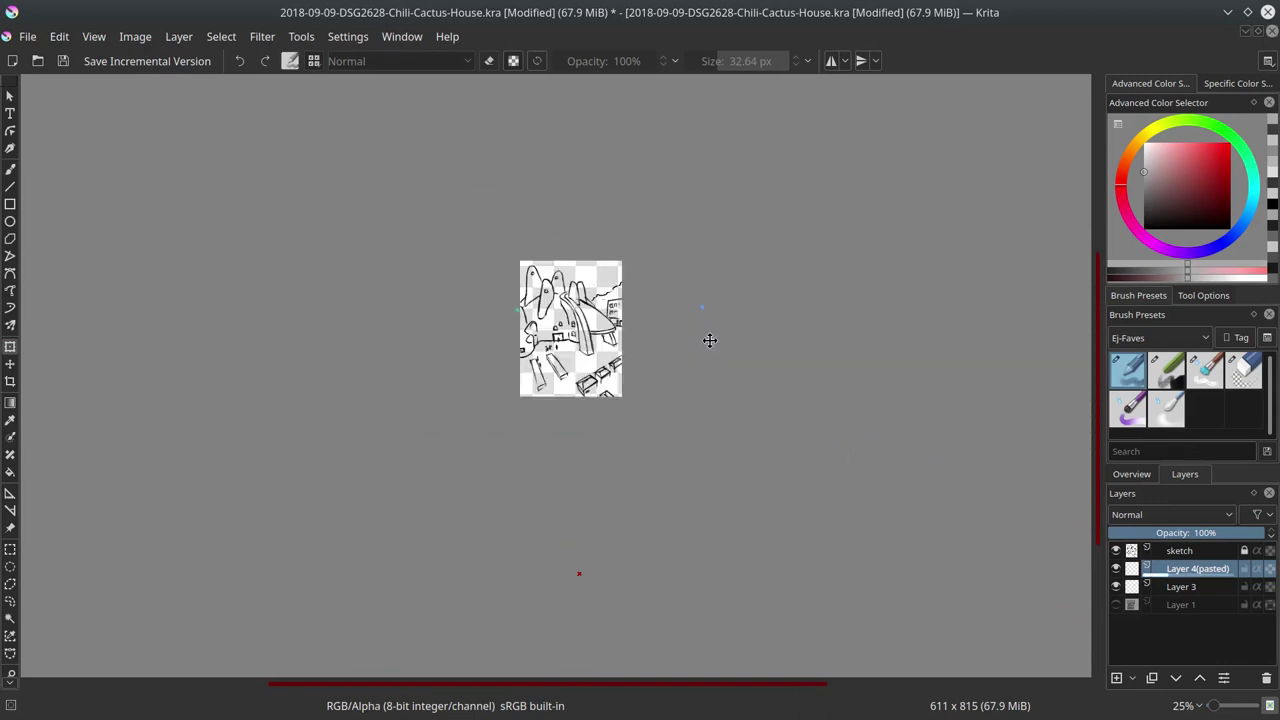
key(b)
scroll(621, 389, up, 4)
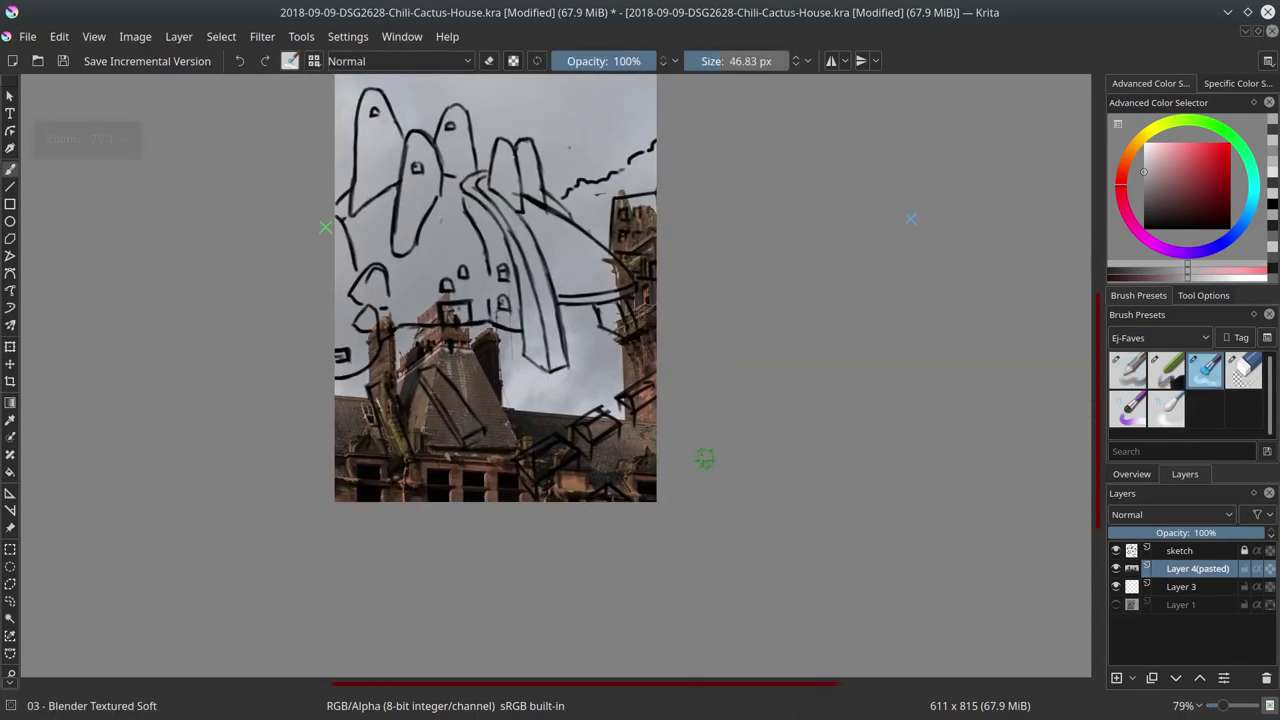
Check the image properties and canvas size, then scale the image to 750 x 1000 pixels
click(135, 36)
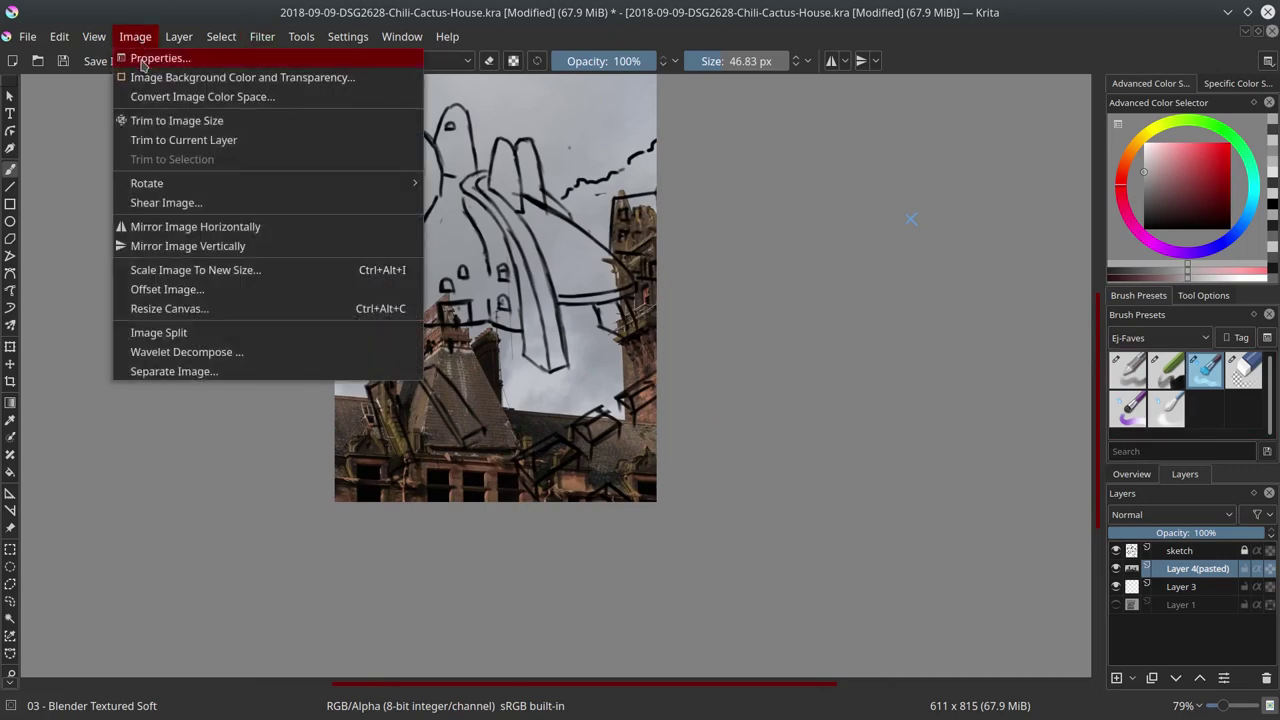
click(445, 271)
click(135, 36)
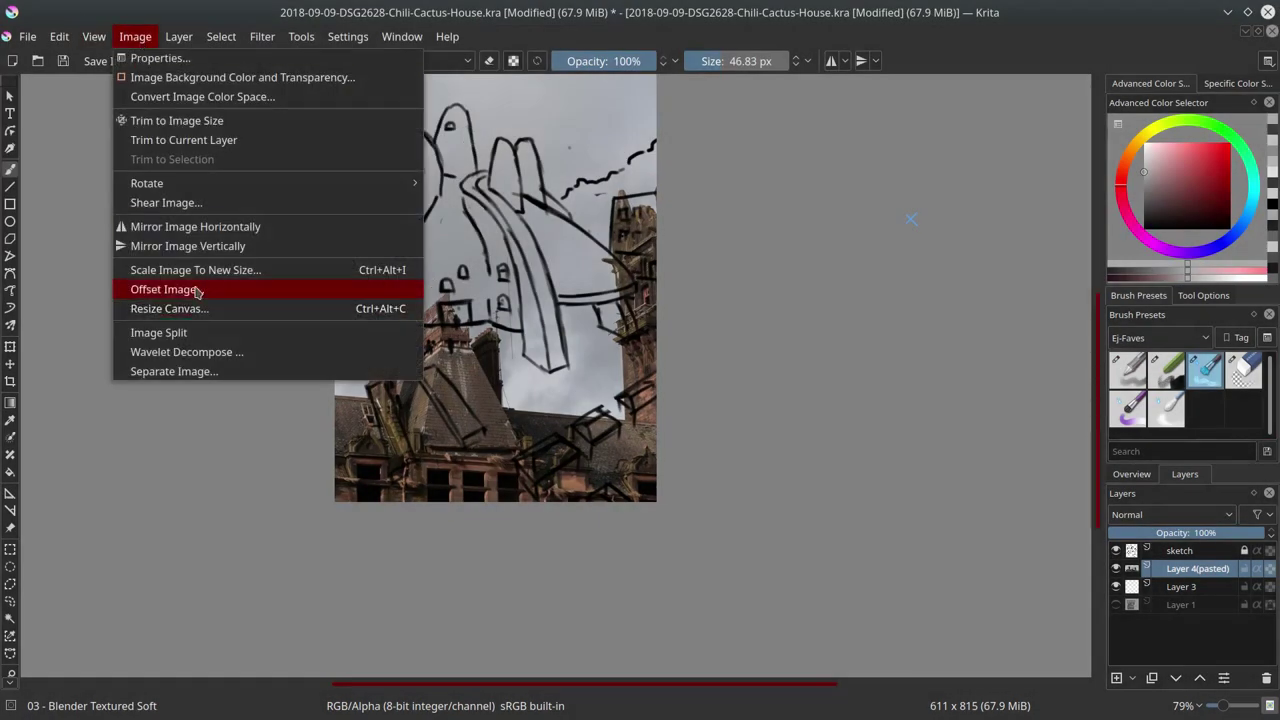
click(171, 306)
click(731, 487)
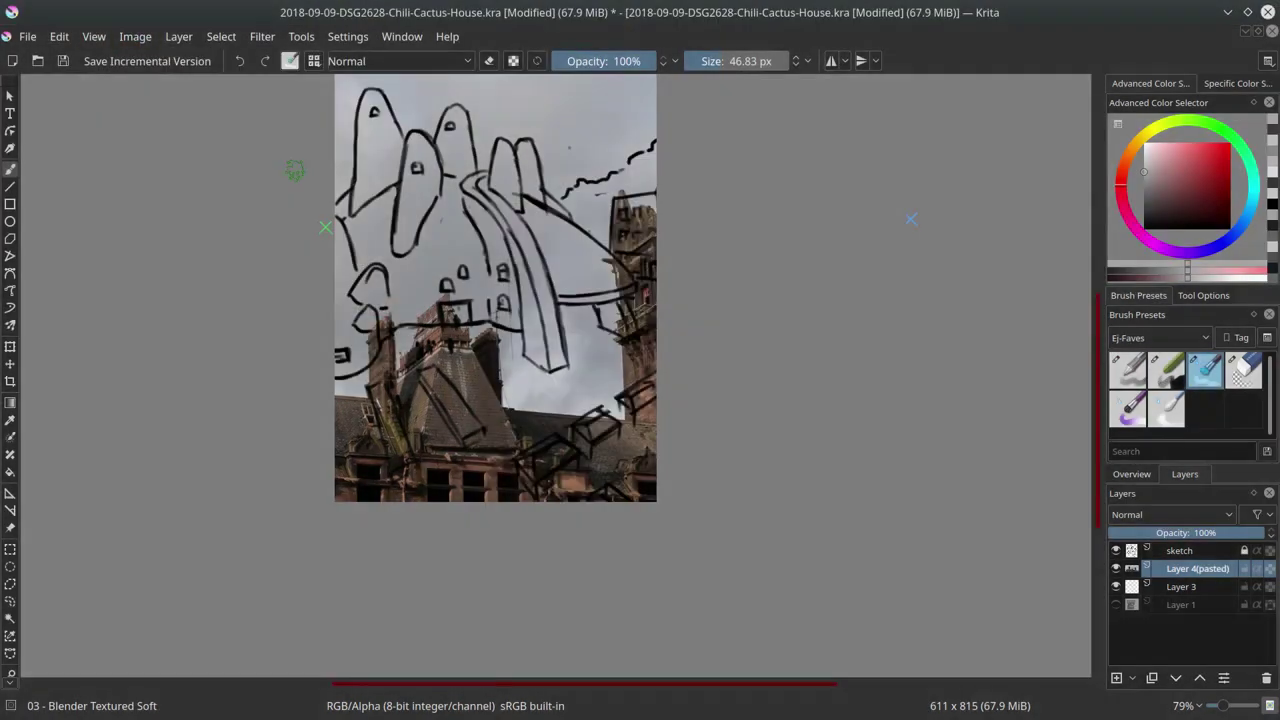
click(135, 36)
click(171, 324)
click(704, 500)
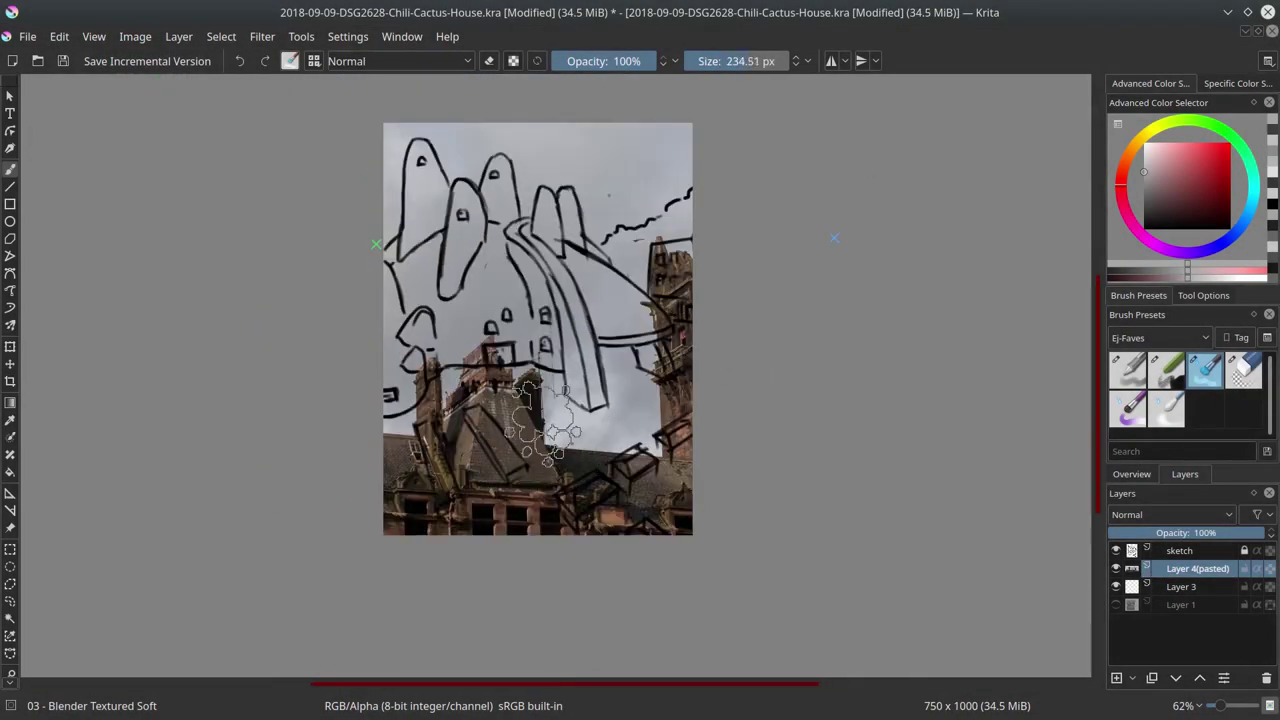
Blend paint over the building and paint light-blue sky near the top
mouse_move(549, 400)
mouse_down()
mouse_move(421, 211)
mouse_move(660, 330)
mouse_move(656, 492)
mouse_move(500, 457)
mouse_move(663, 508)
mouse_up()
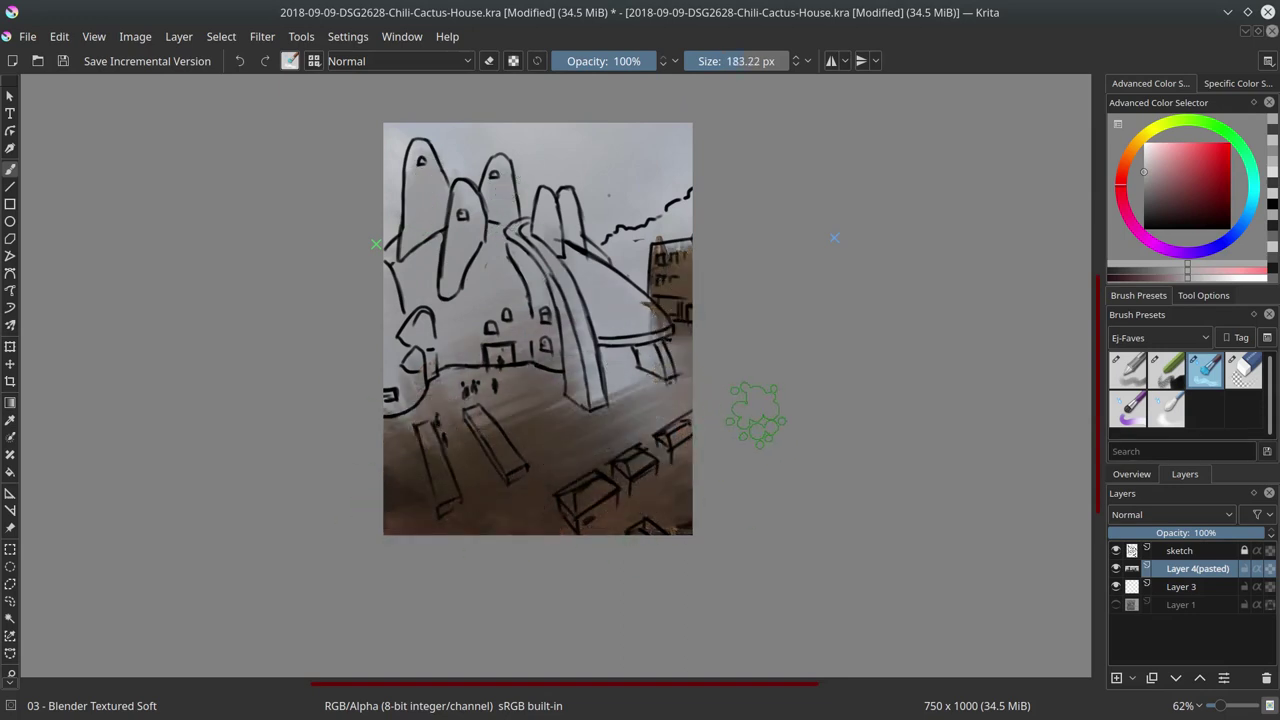
click(1128, 370)
ctrl+click(693, 157)
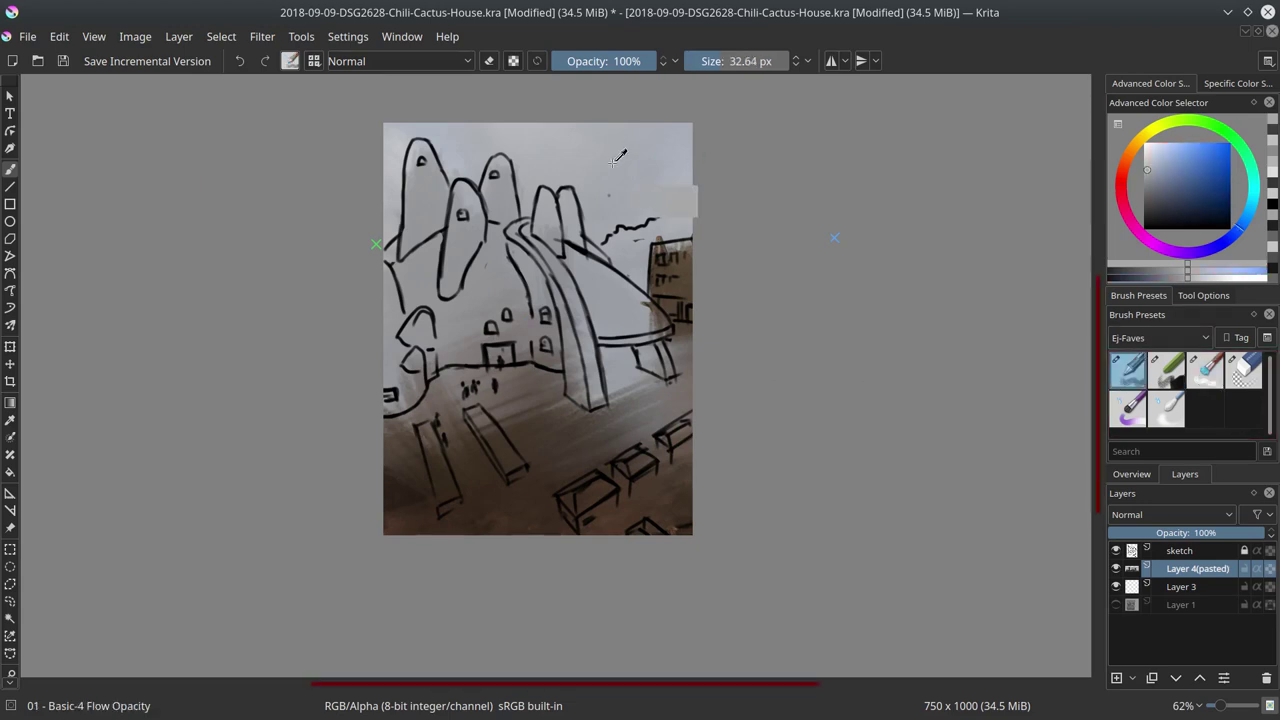
drag(1177, 177, 1179, 153)
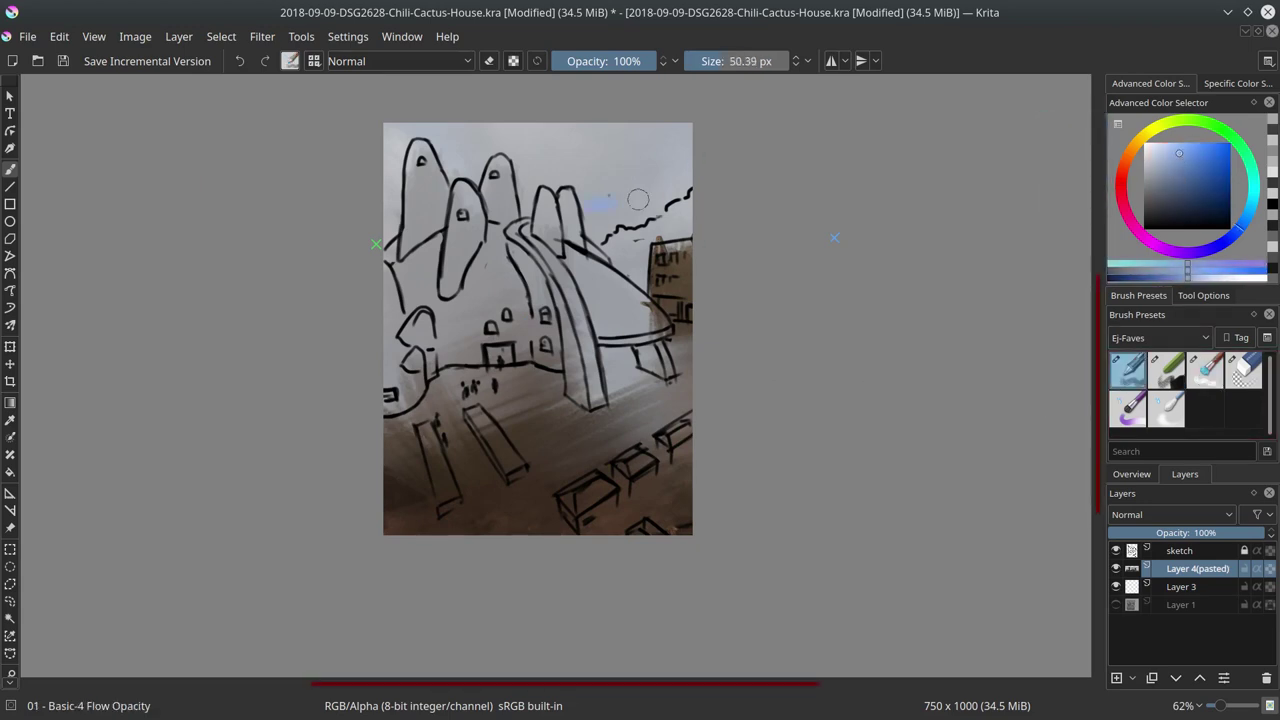
drag(665, 190, 585, 192)
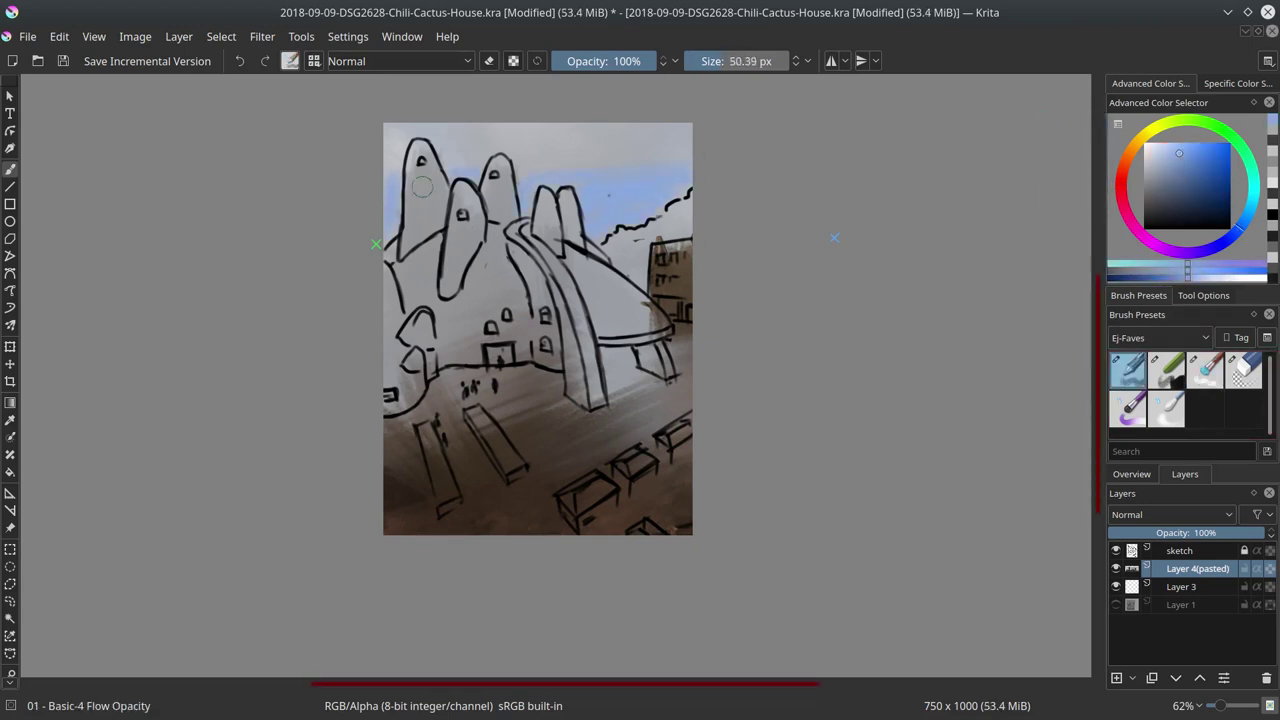
key(slash)
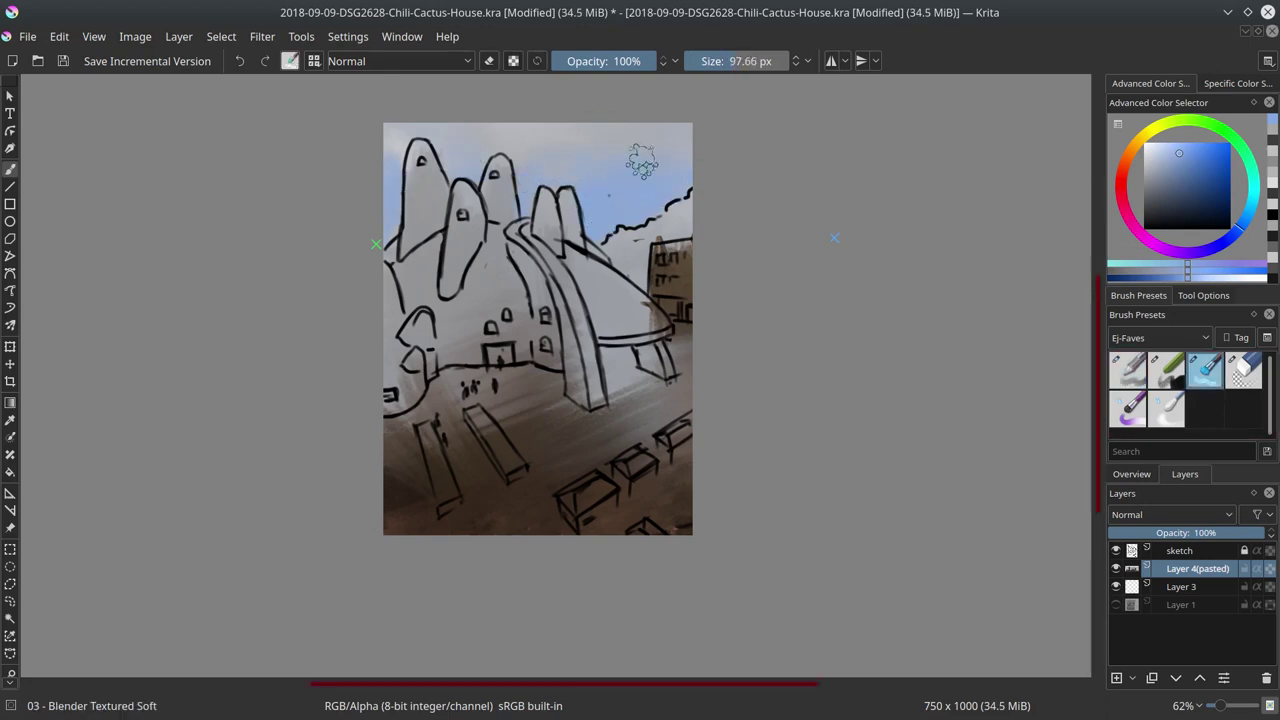
Paint and blend a darker blue sky across the top, then save the document
click(1243, 370)
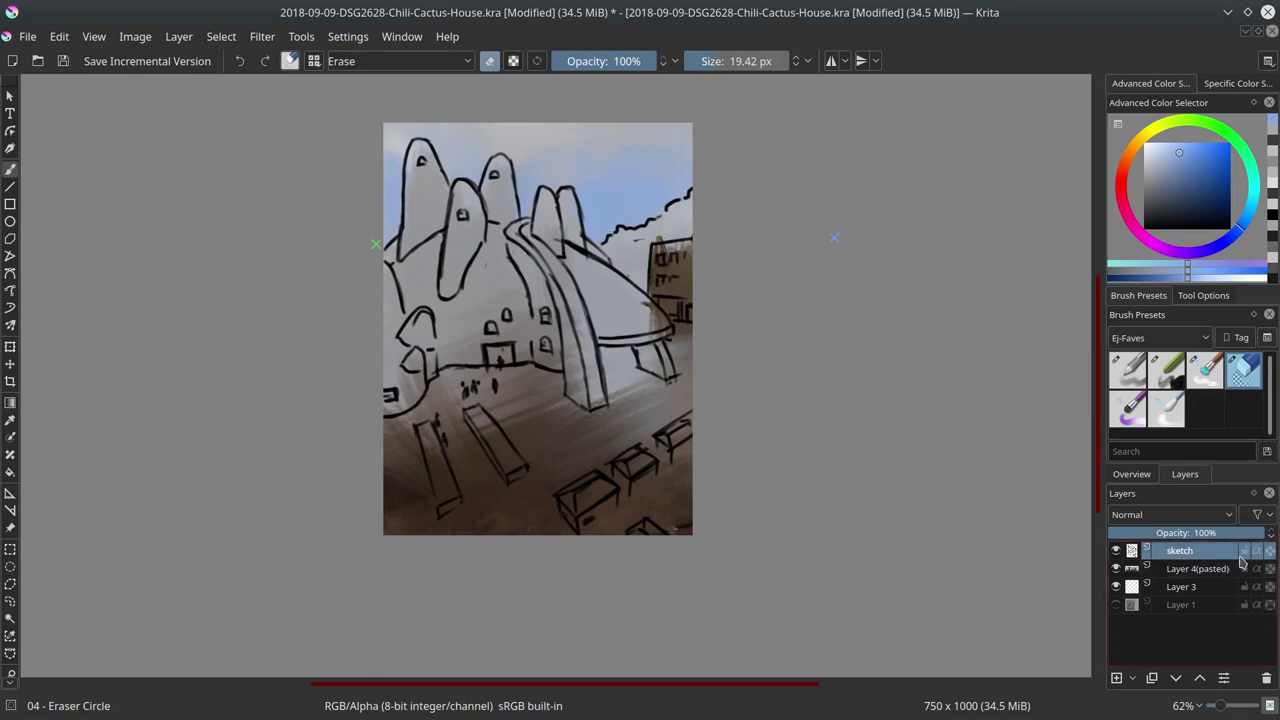
click(1128, 368)
click(1162, 151)
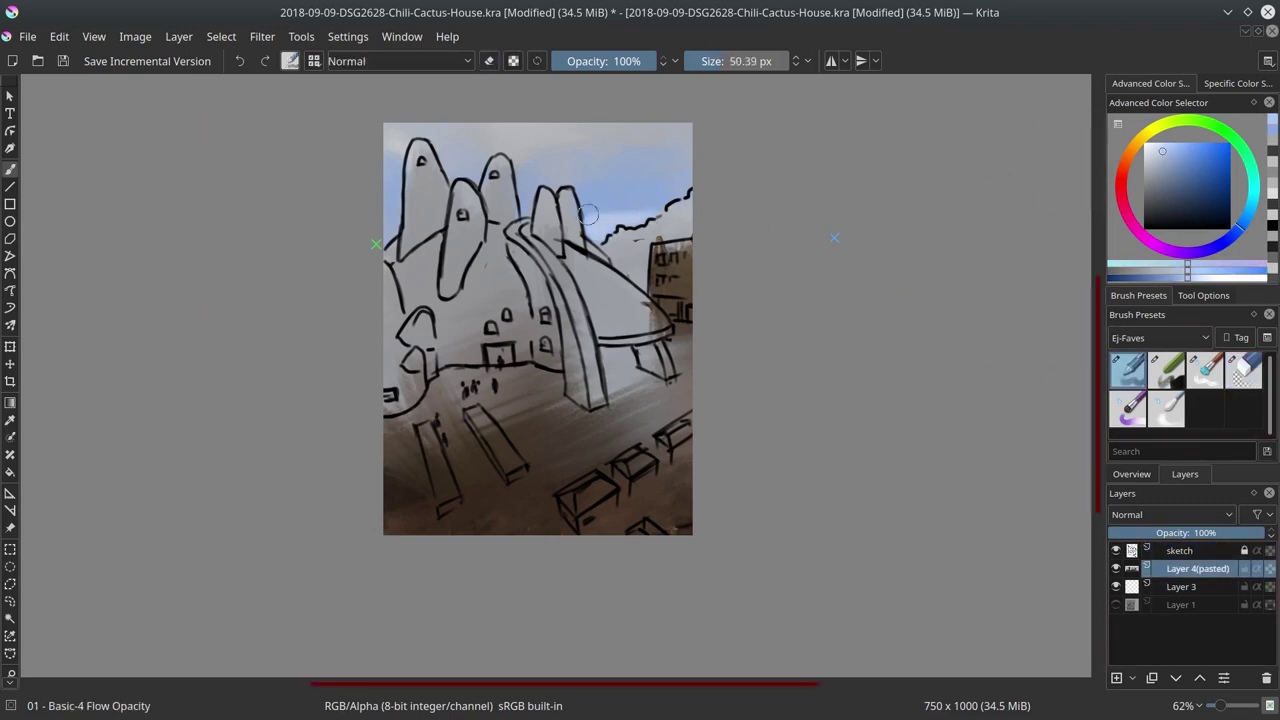
click(1189, 172)
drag(398, 133, 483, 117)
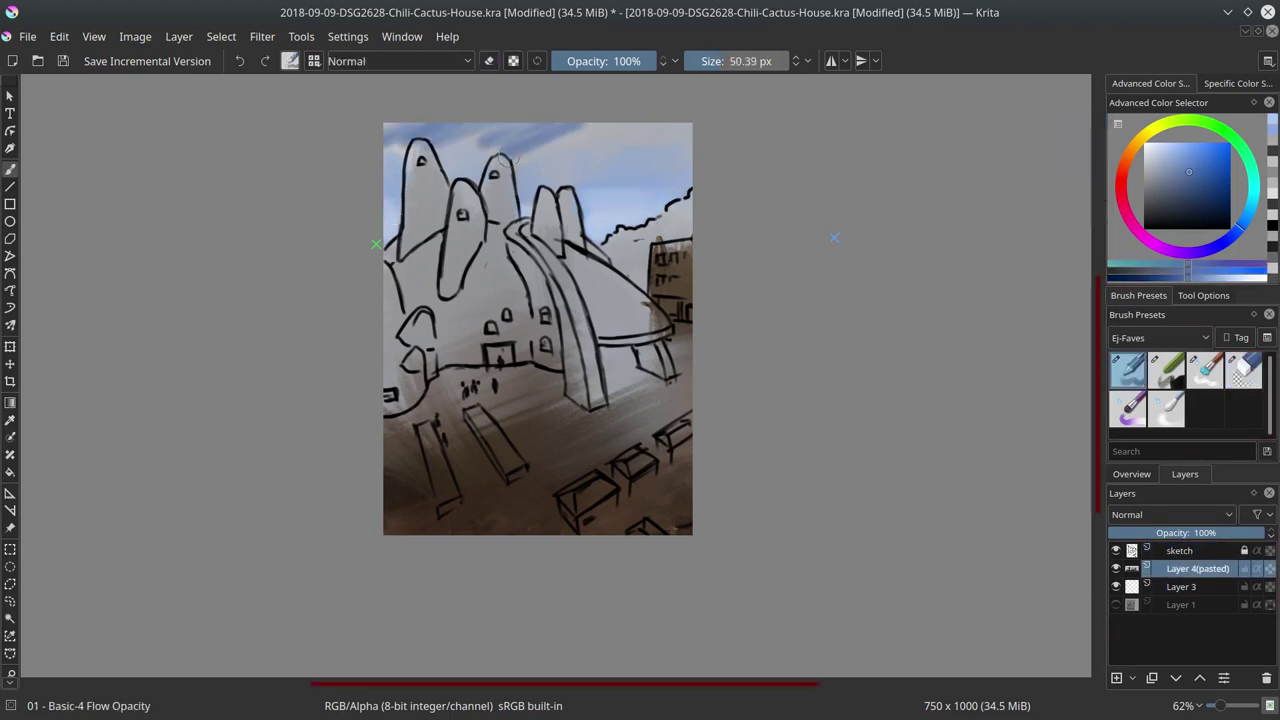
click(1205, 370)
mouse_move(395, 140)
mouse_down()
mouse_move(622, 155)
mouse_move(707, 122)
mouse_up()
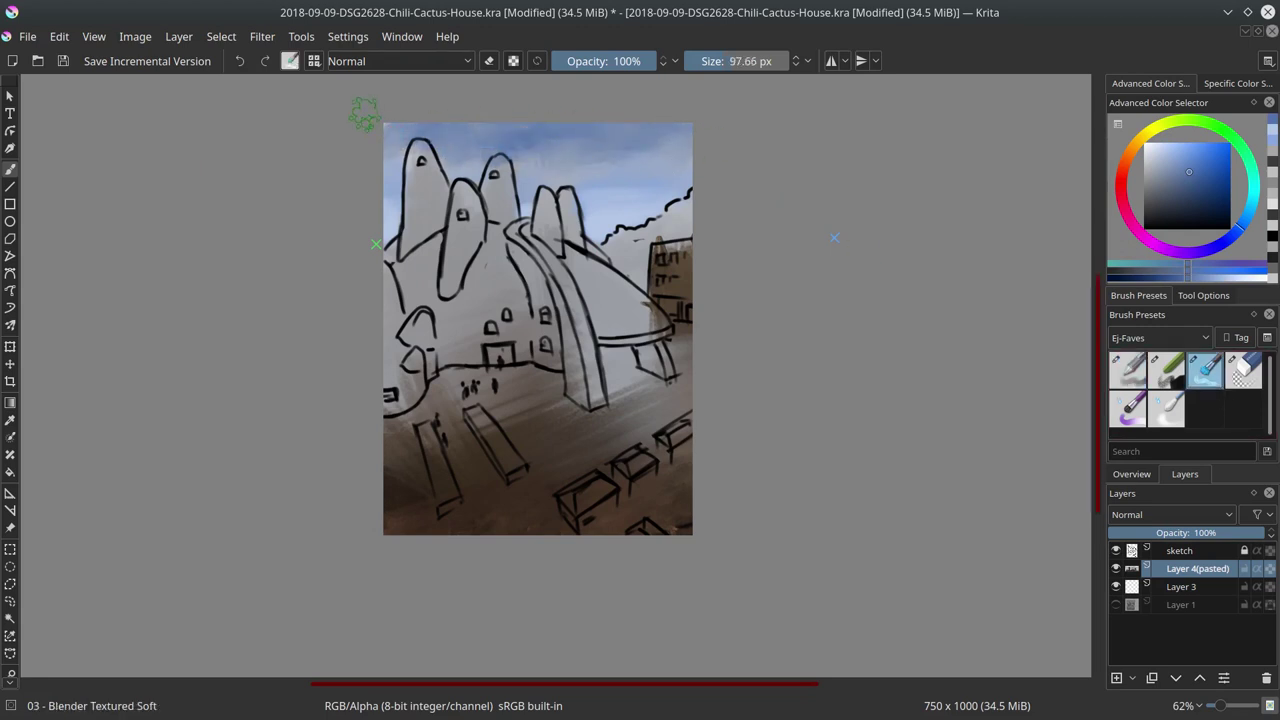
click(62, 61)
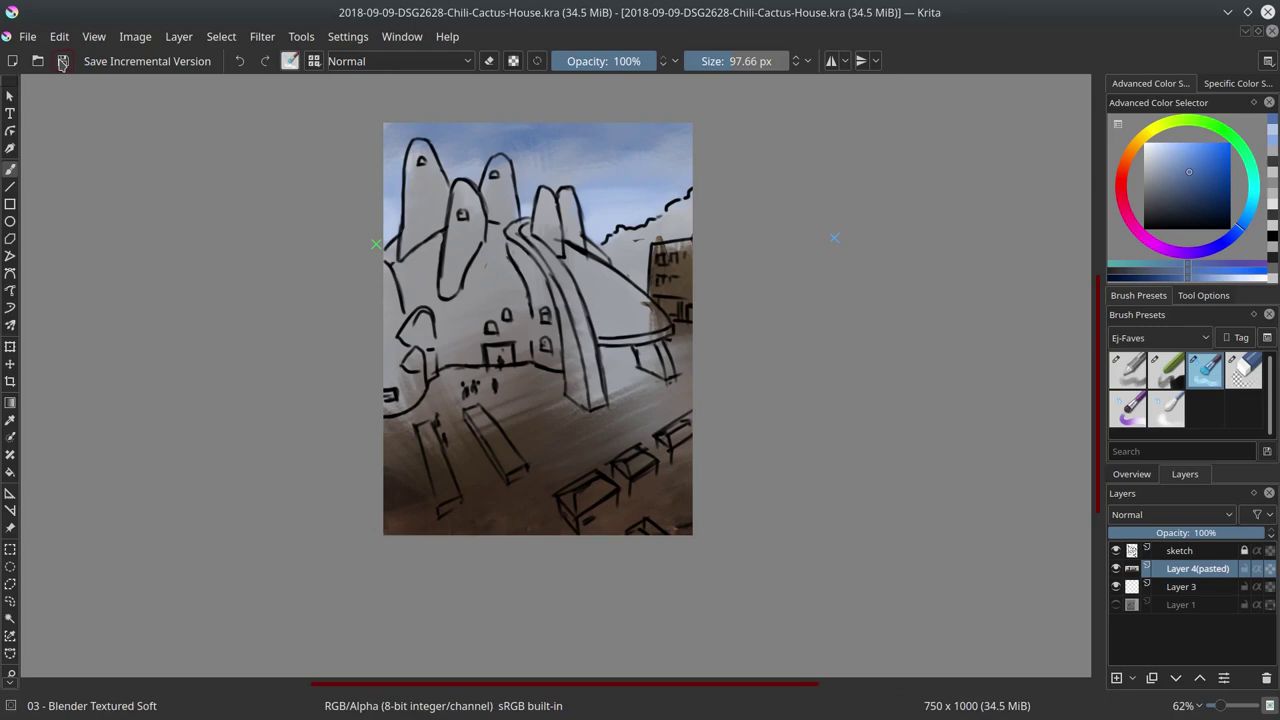
Open Löwenburg Castle (10).JPG from the References 04 photo folders
click(28, 36)
click(60, 62)
click(609, 143)
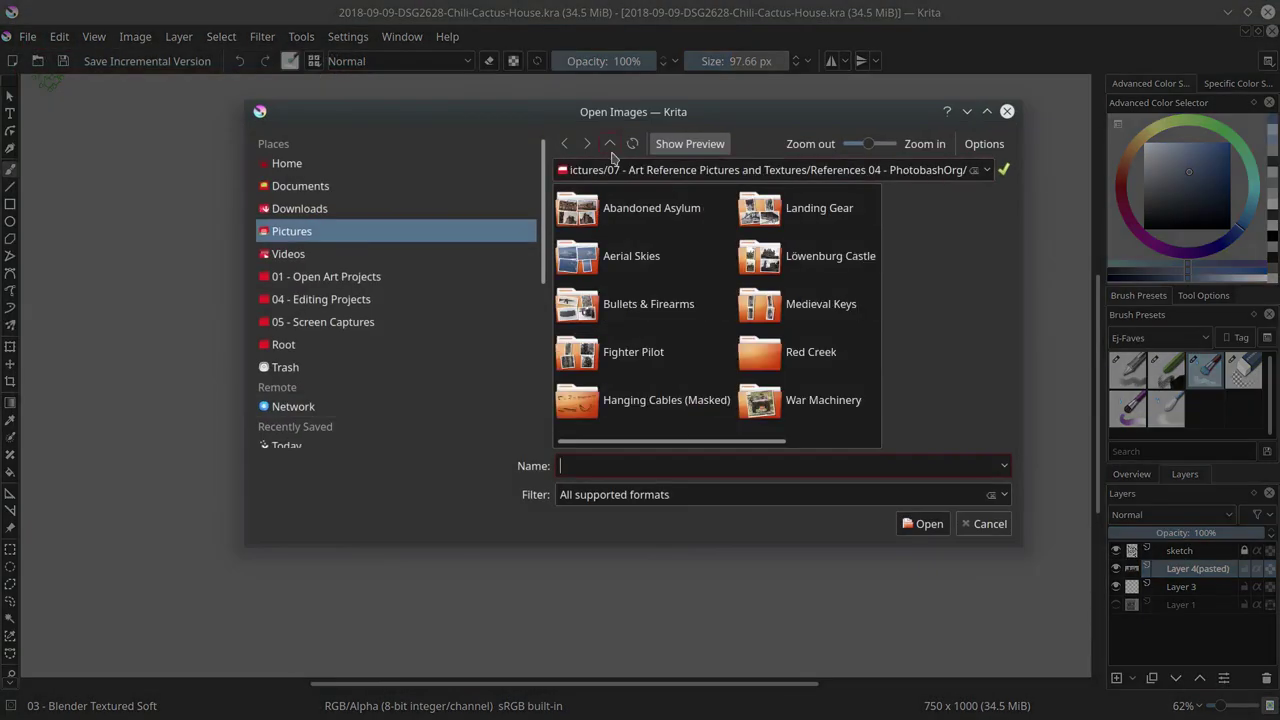
scroll(714, 400, down, 3)
click(705, 258)
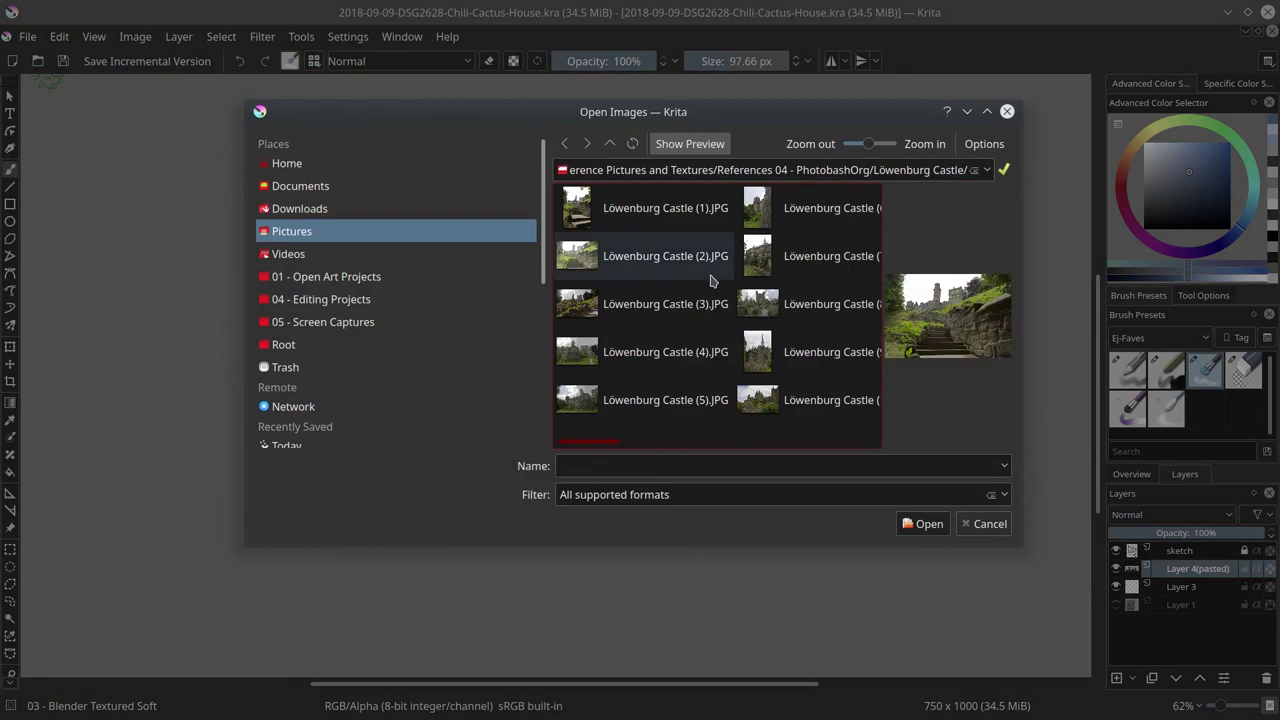
double_click(800, 400)
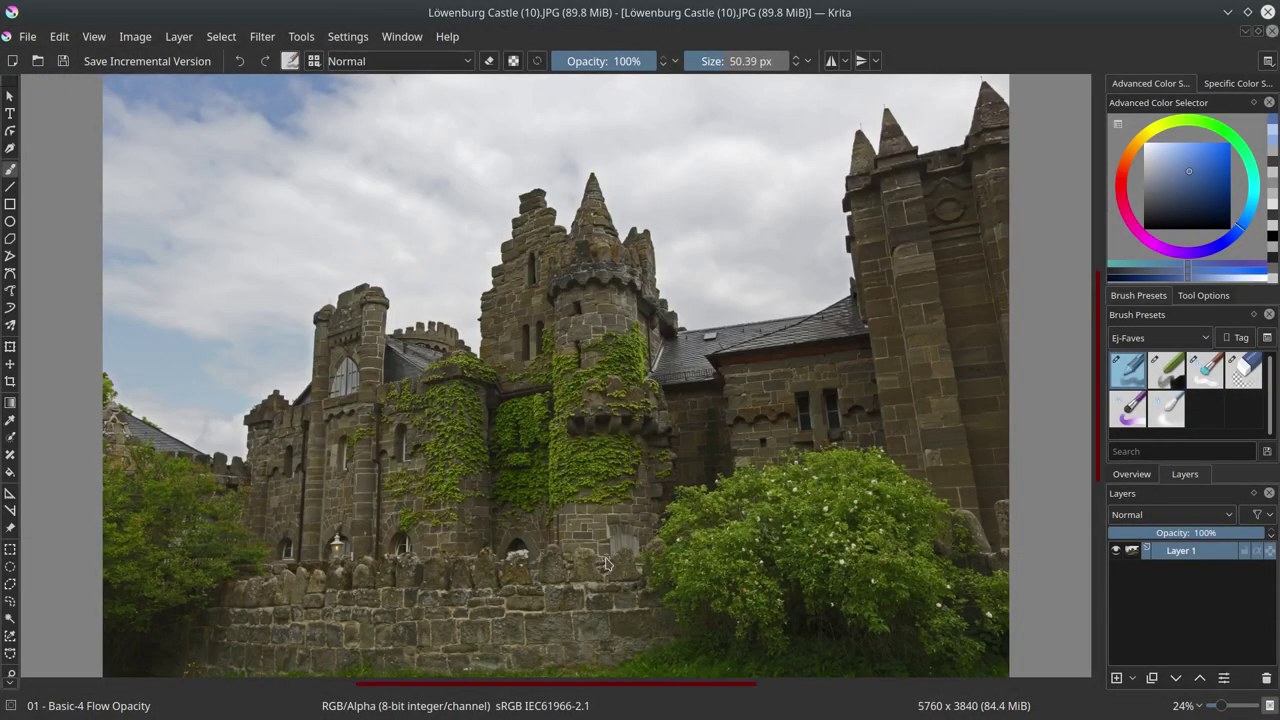
Freehand-select the flowering bush, copy it, close the photo and paste it as a new layer
click(10, 601)
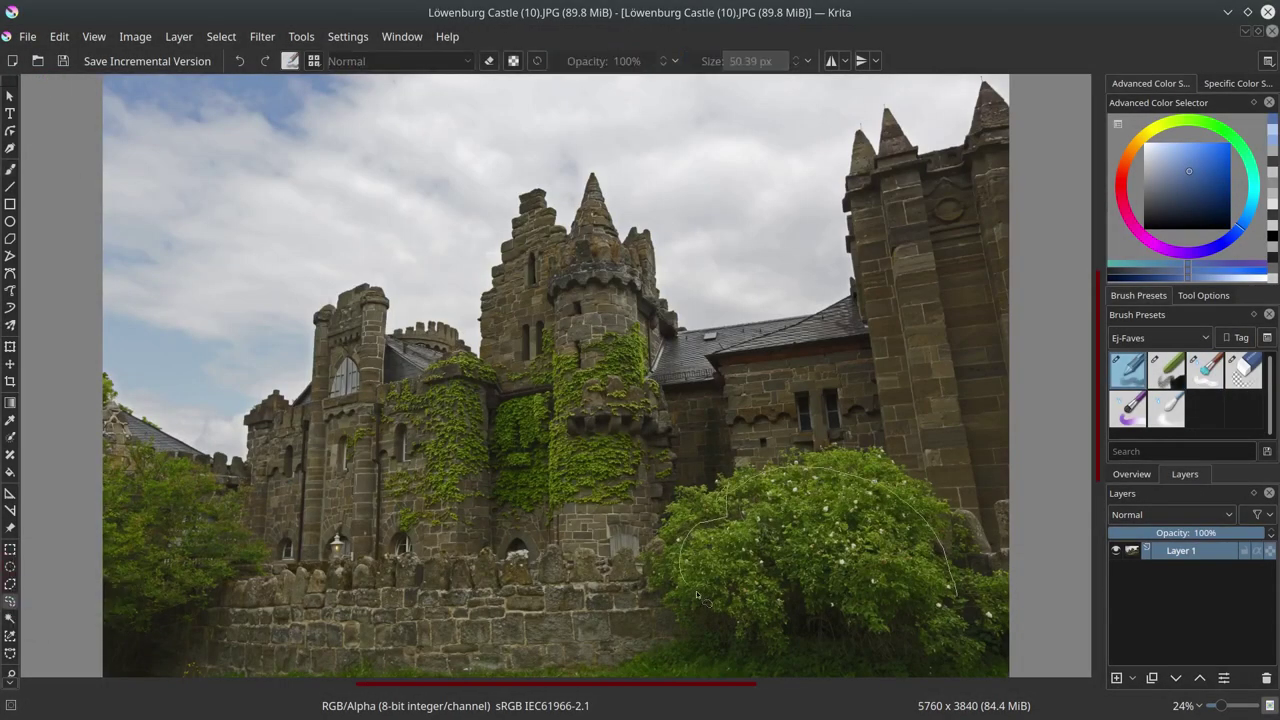
drag(697, 595, 964, 636)
click(59, 36)
click(90, 177)
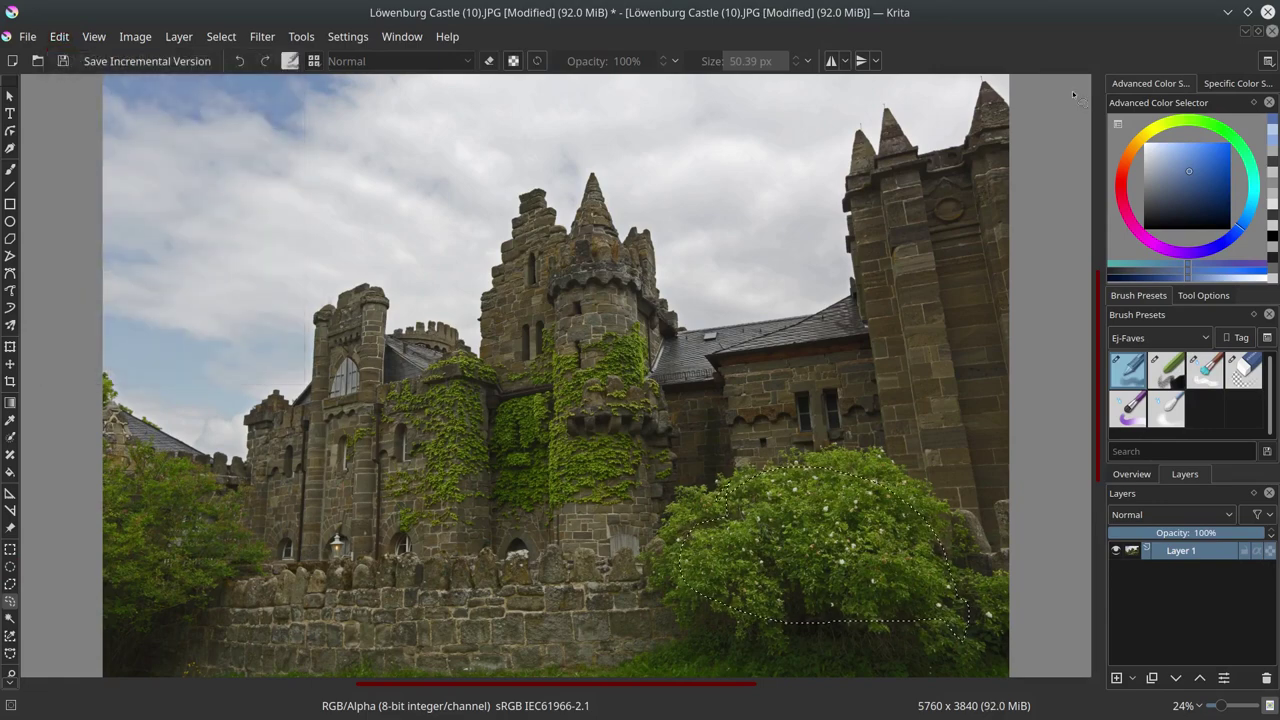
click(1272, 30)
click(59, 36)
click(80, 198)
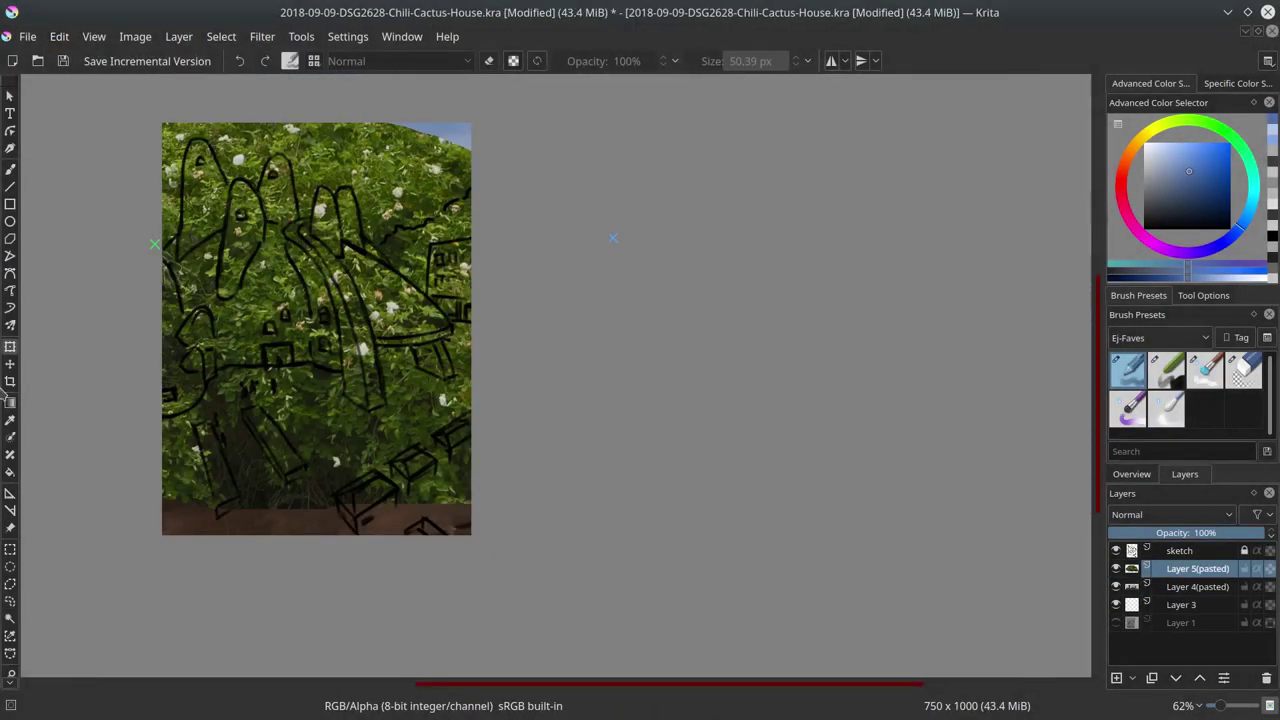
Shrink the pasted bush and move it to the upper right of the canvas
key(ctrl+t)
drag(694, 557, 309, 323)
drag(160, 210, 477, 277)
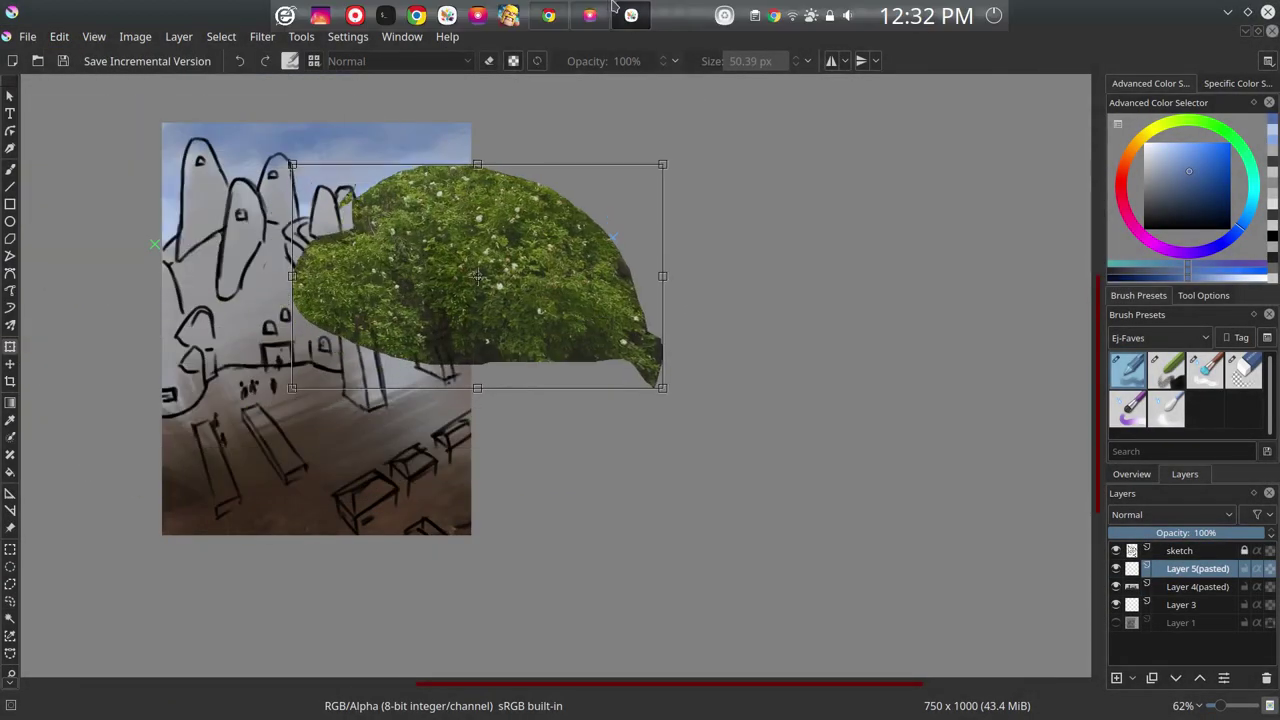
click(631, 15)
key(Return)
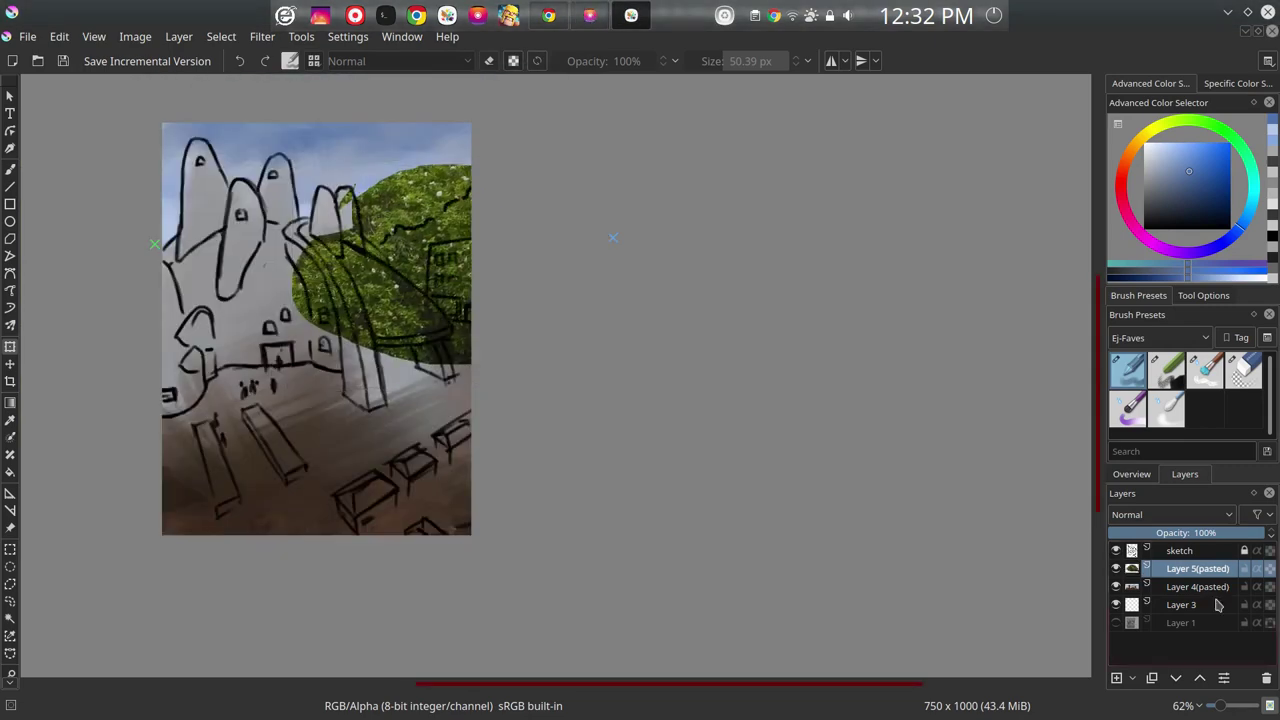
key(b)
Erase the bush covering the building with the circle eraser, then pick the blender brush
scroll(1223, 532, down, 1)
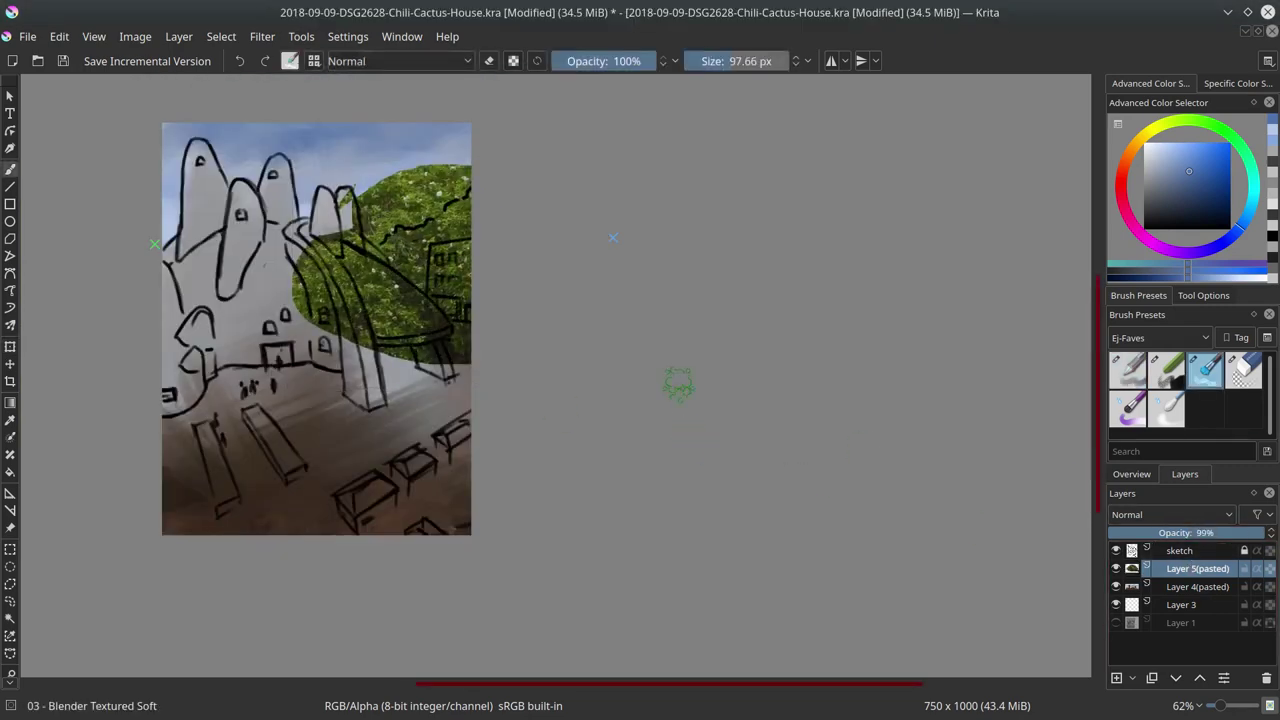
click(1243, 370)
mouse_move(300, 250)
mouse_down()
mouse_move(440, 340)
mouse_move(450, 260)
mouse_move(430, 188)
mouse_move(526, 167)
mouse_up()
click(1186, 532)
click(1205, 370)
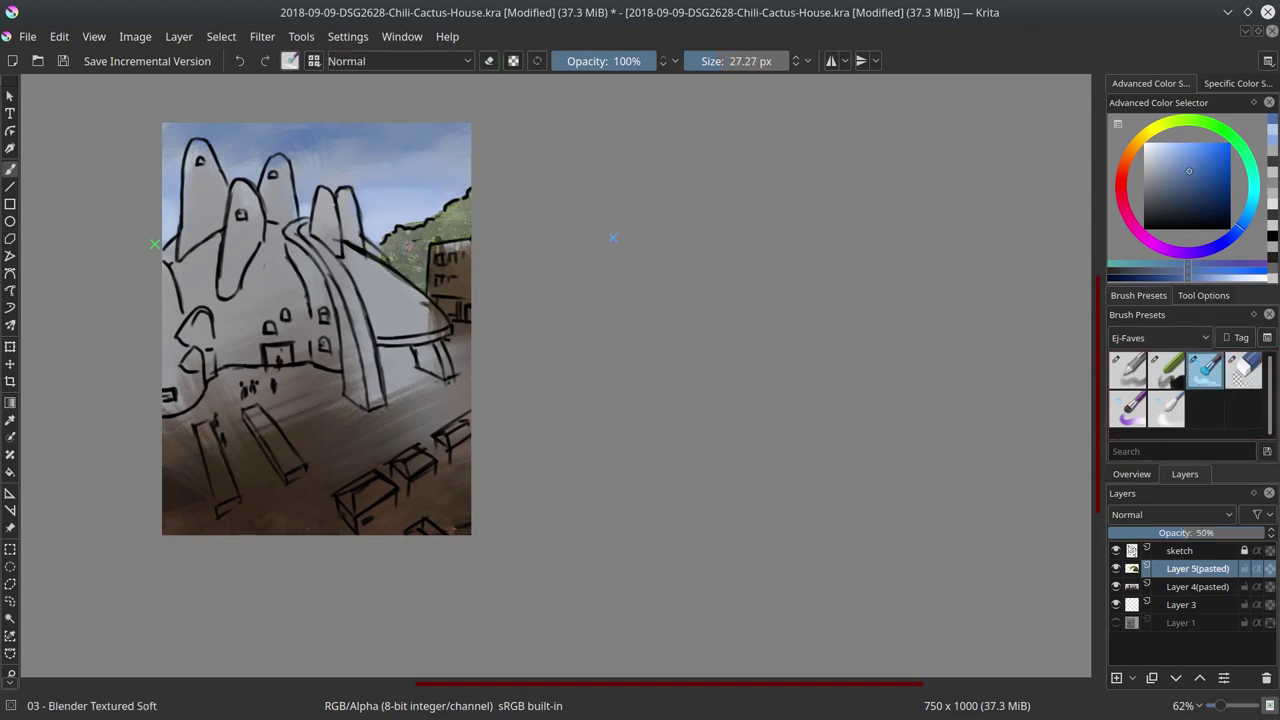
Duplicate and merge the bush layer and lower its opacity to 50%
right_click(1140, 568)
click(1133, 326)
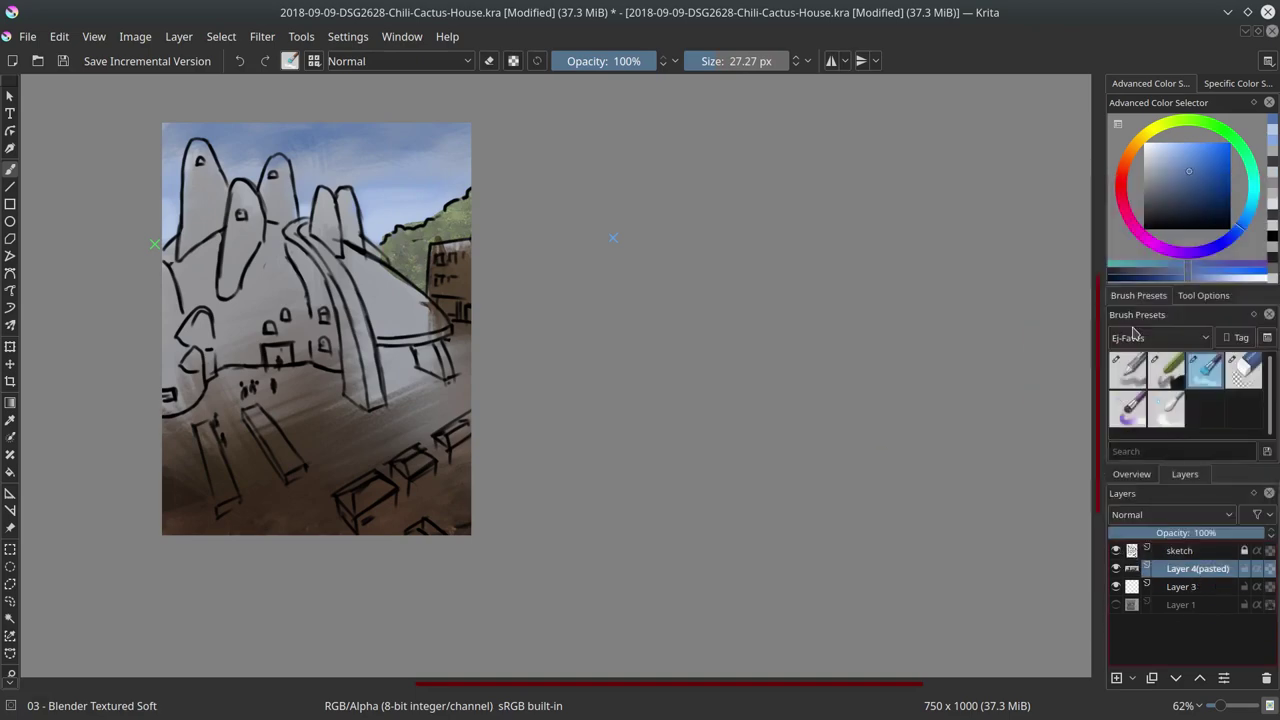
right_click(1140, 568)
click(1133, 326)
right_click(1140, 568)
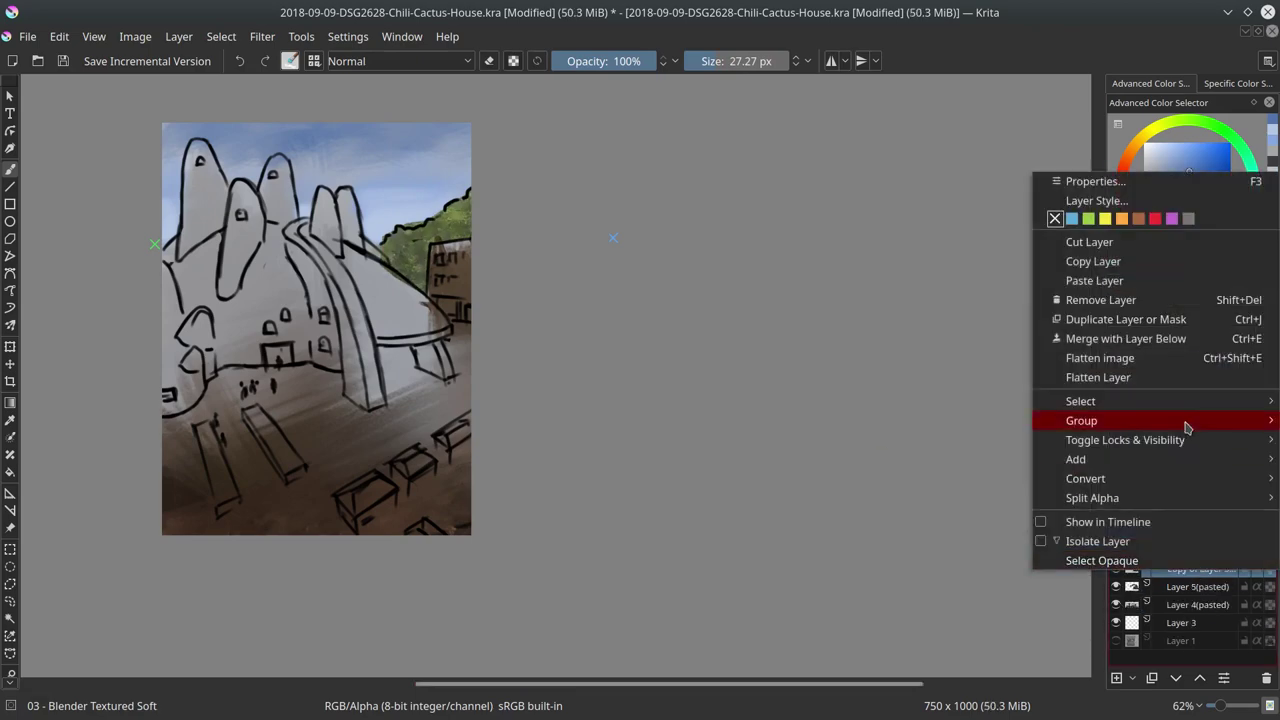
click(1160, 340)
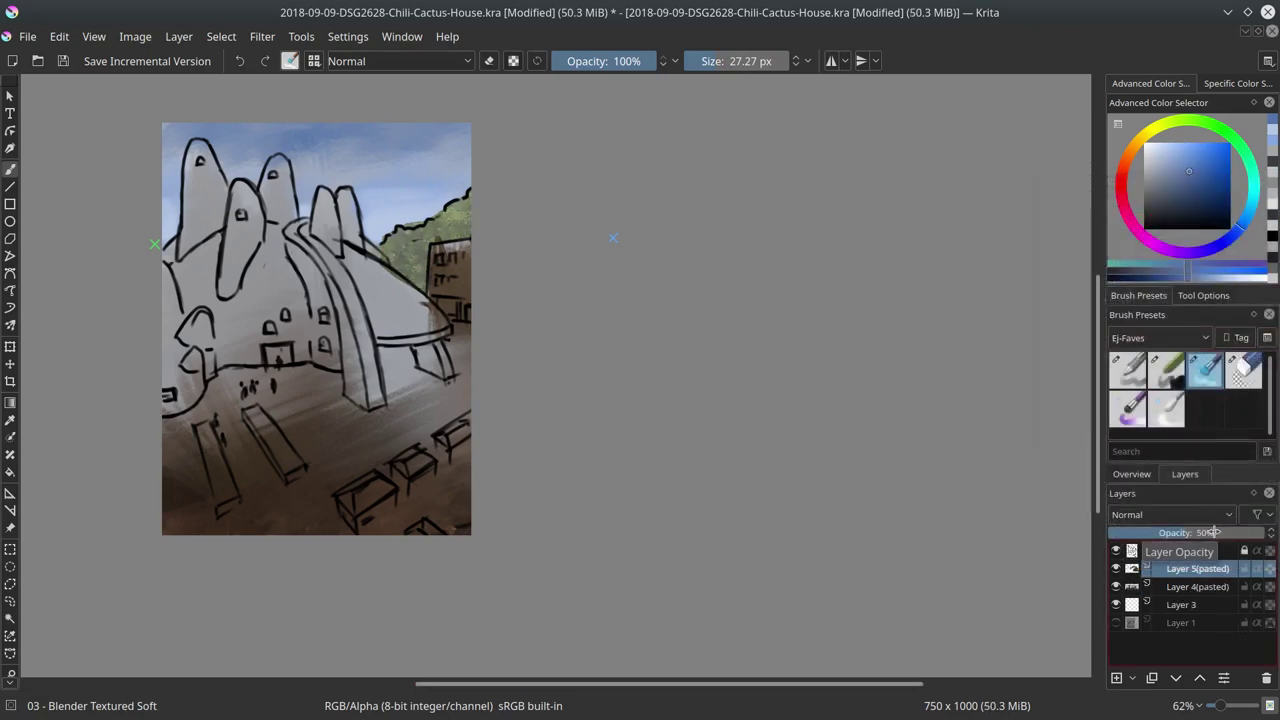
Open Red Creek (1).jpg from the reference photo folders
click(28, 36)
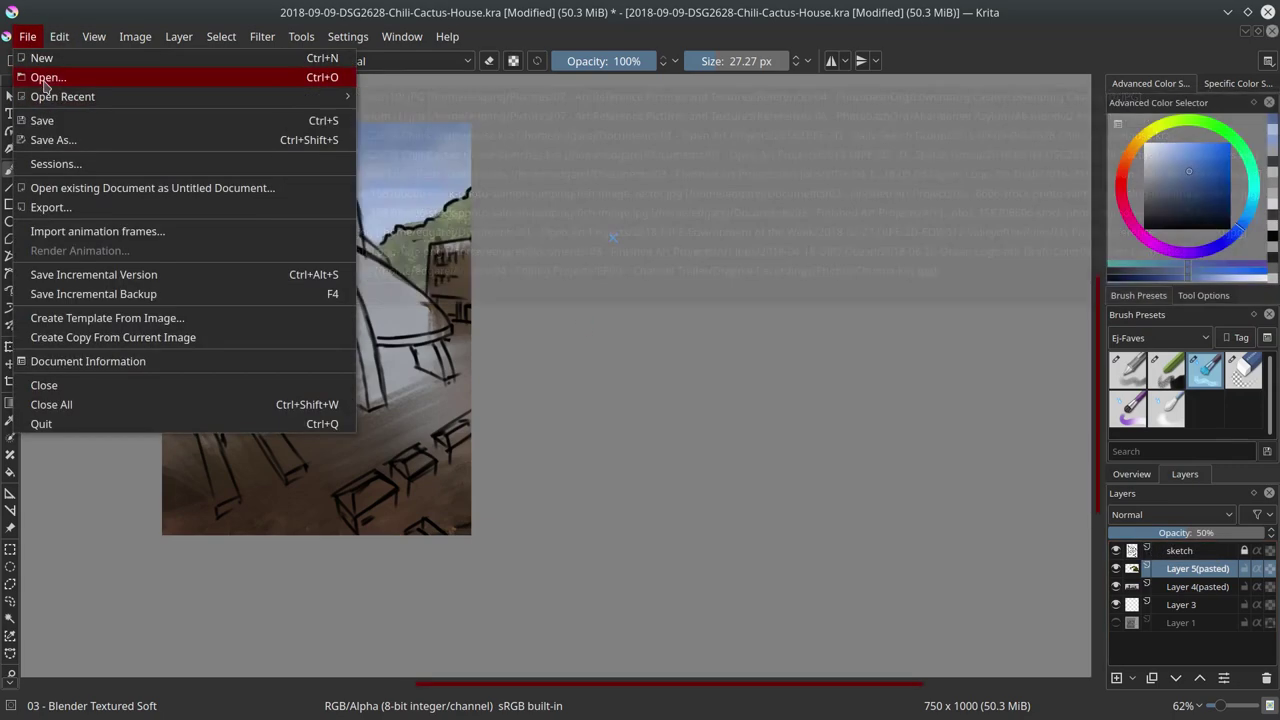
click(45, 77)
key(BackSpace)
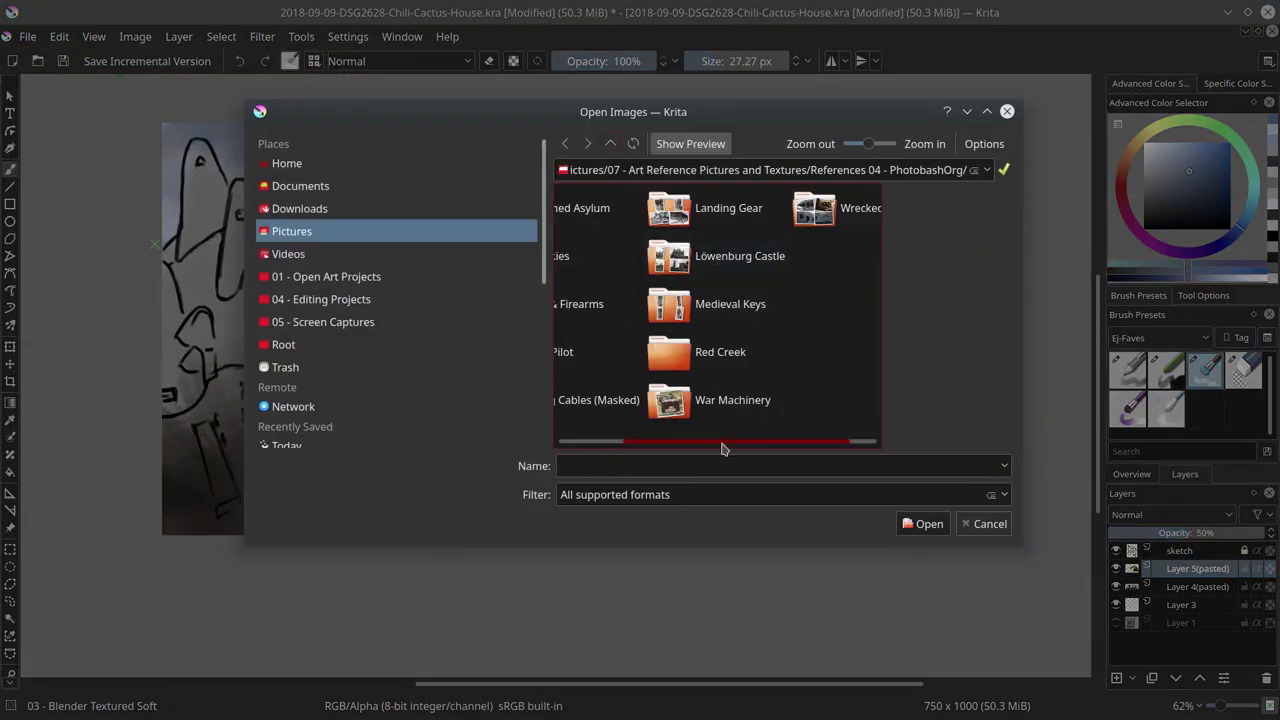
double_click(680, 351)
click(922, 523)
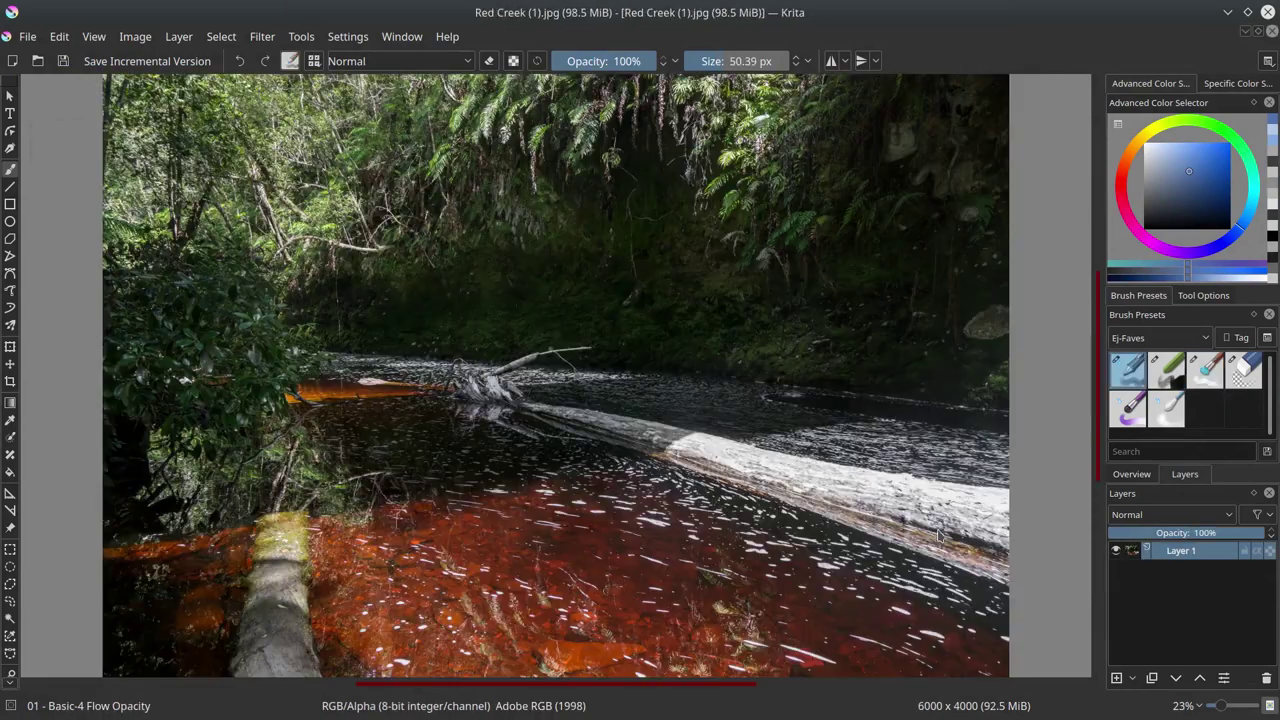
Select all and copy the creek photo, then switch back to the house painting
click(222, 36)
click(256, 57)
click(59, 36)
click(100, 178)
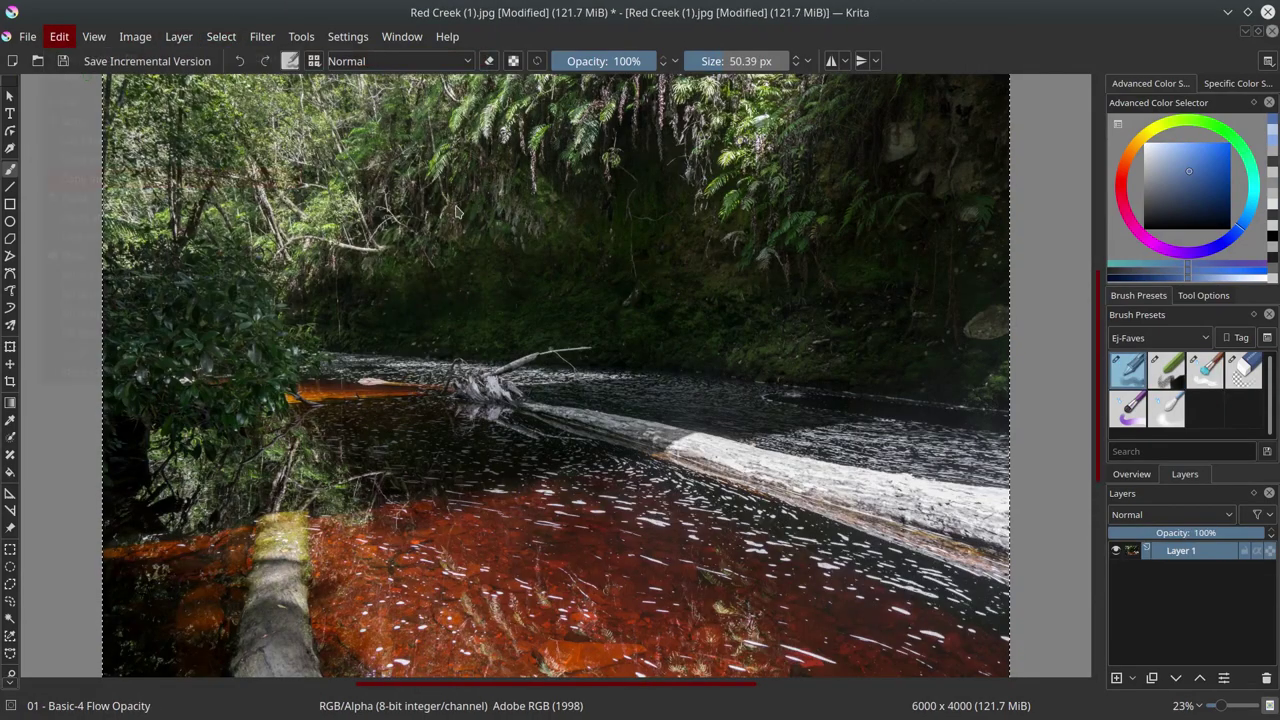
click(401, 36)
click(480, 245)
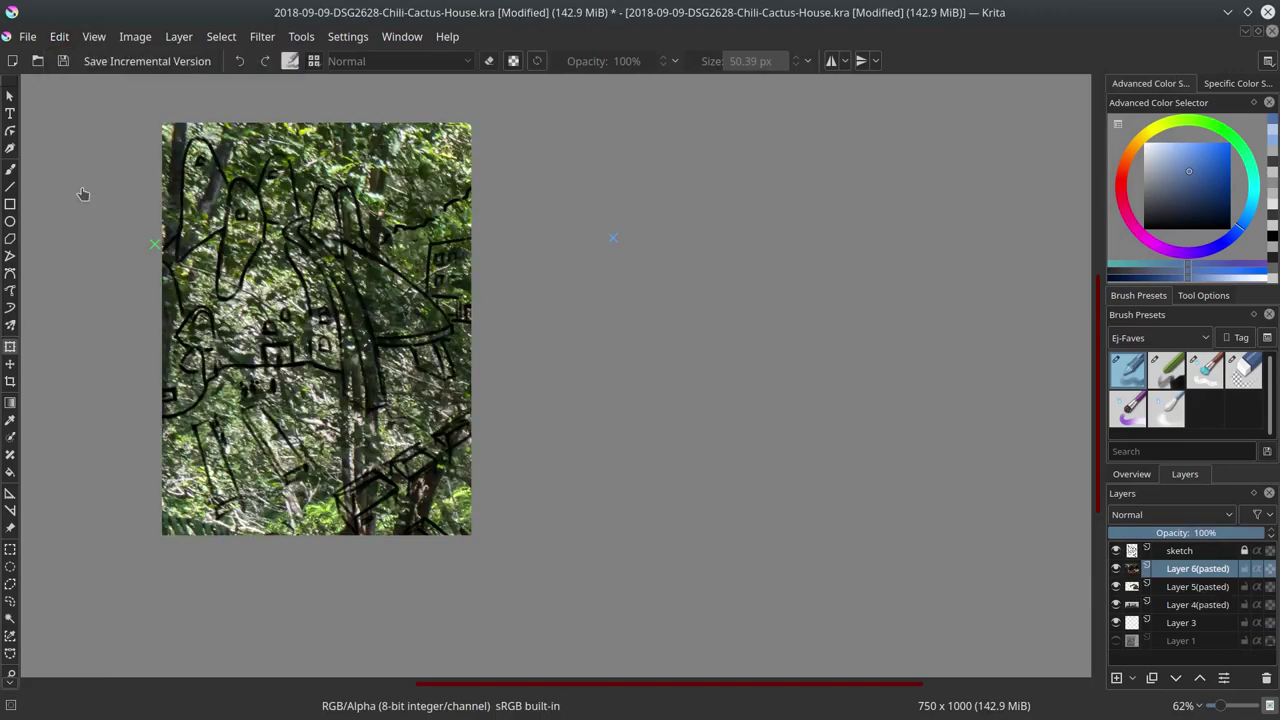
Paste the creek photo as a new layer and scale it to fit the canvas
click(10, 347)
mouse_move(167, 129)
mouse_down()
mouse_move(214, 205)
mouse_move(214, 179)
mouse_up()
key(Return)
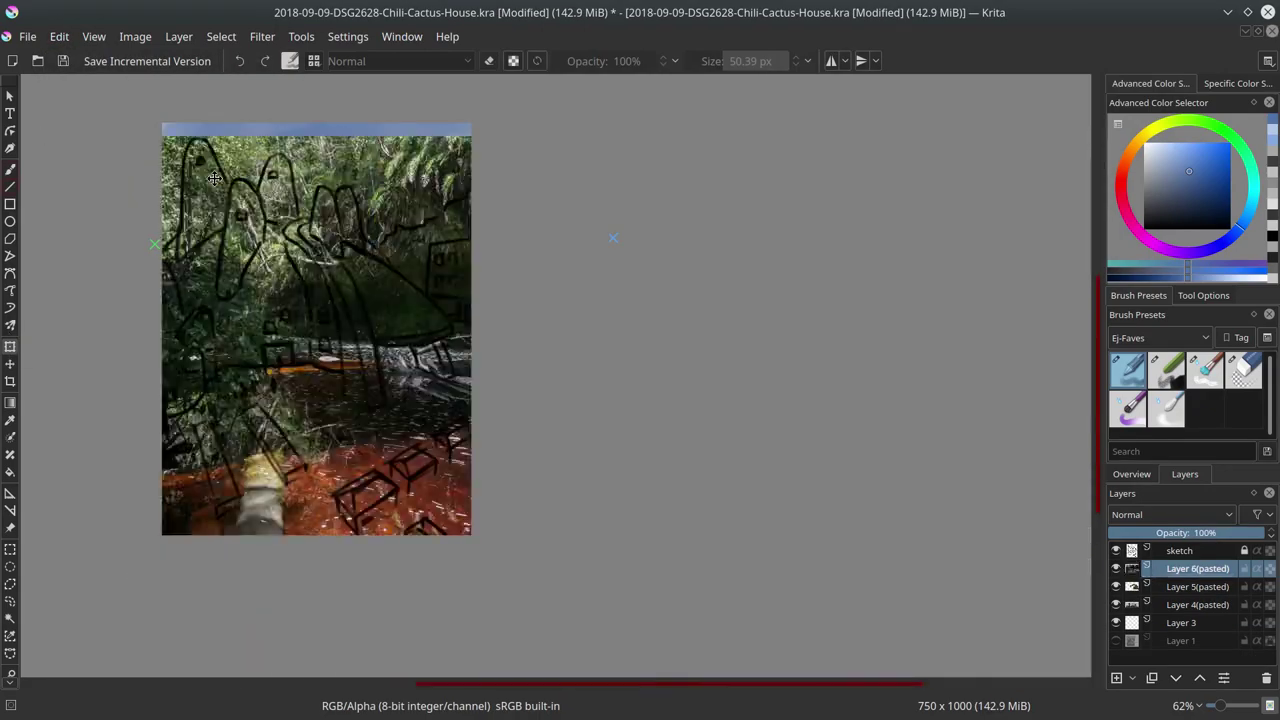
key(b)
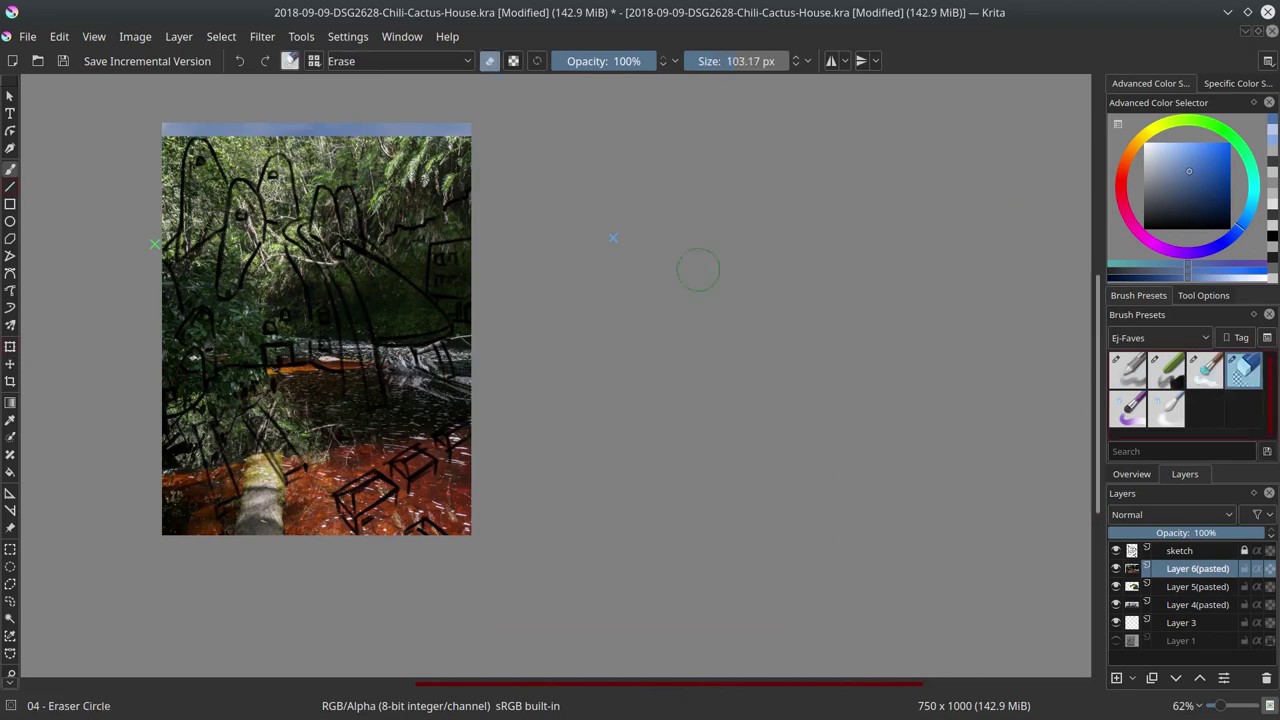
Erase the top strip of the creek photo with a growing eraser to reveal sky
drag(172, 145, 170, 195)
drag(205, 146, 258, 152)
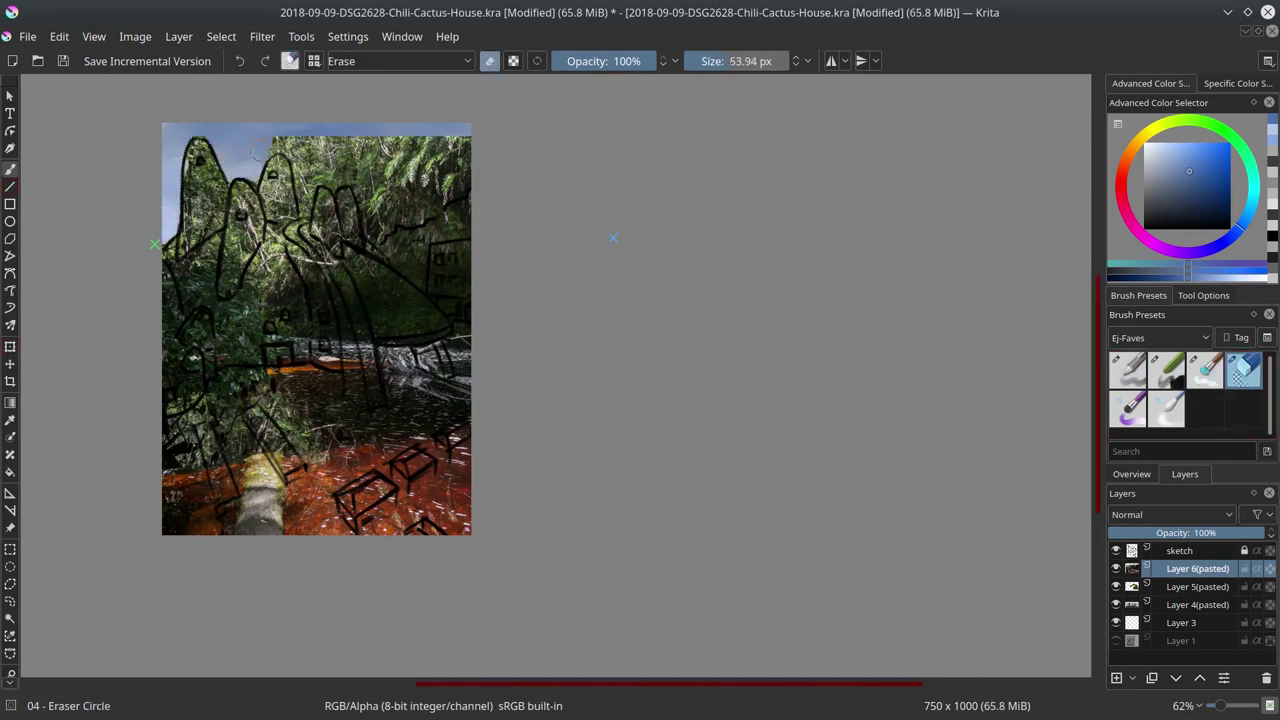
key(bracketright)
mouse_move(303, 192)
mouse_down()
mouse_move(330, 160)
mouse_move(420, 195)
mouse_move(413, 145)
mouse_up()
key(bracketright)
scroll(480, 180, up, 1)
drag(649, 366, 771, 366)
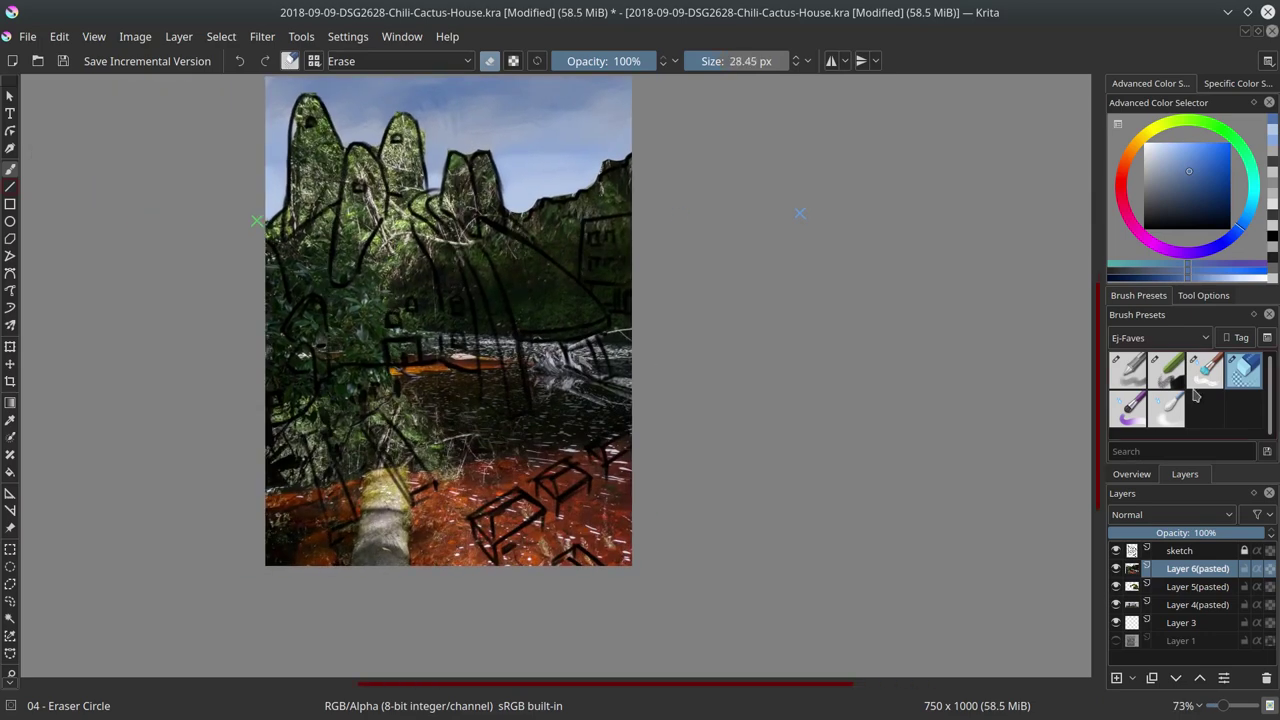
Set the creek layer to 79% opacity and smudge the lower middle with Blender Textured Soft
click(1205, 370)
click(1237, 533)
drag(1237, 533, 1232, 533)
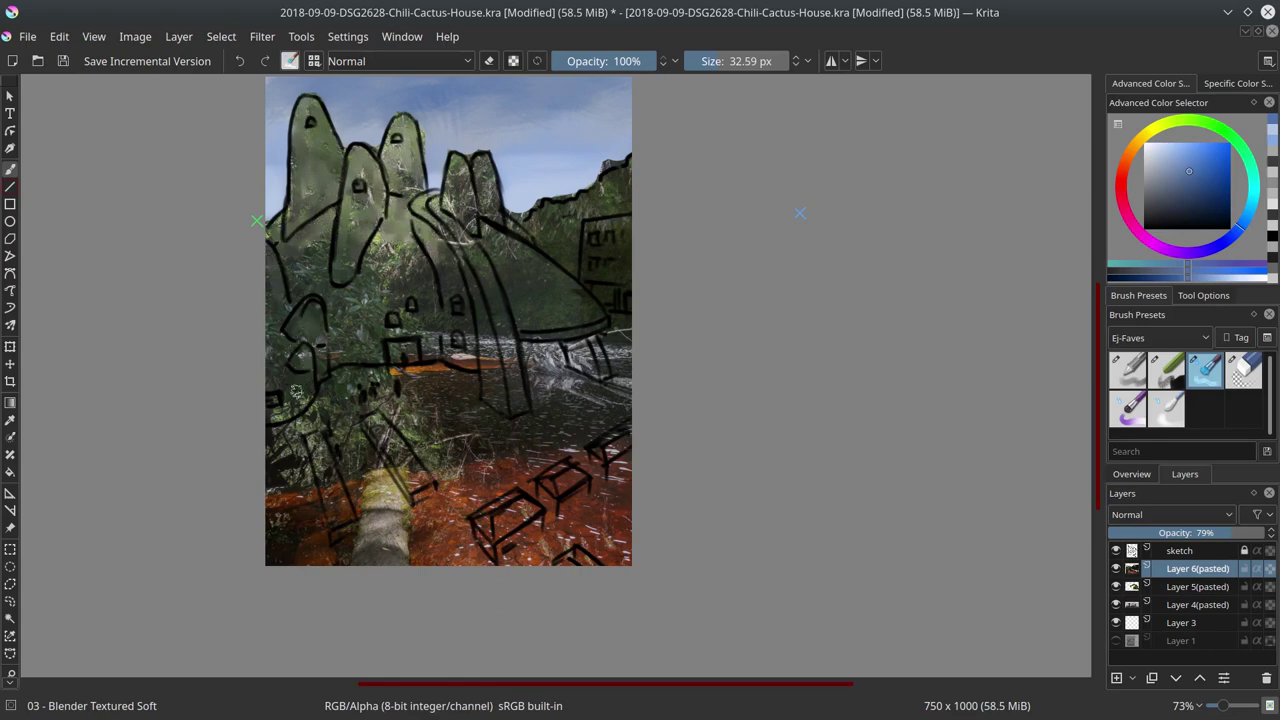
drag(378, 407, 350, 374)
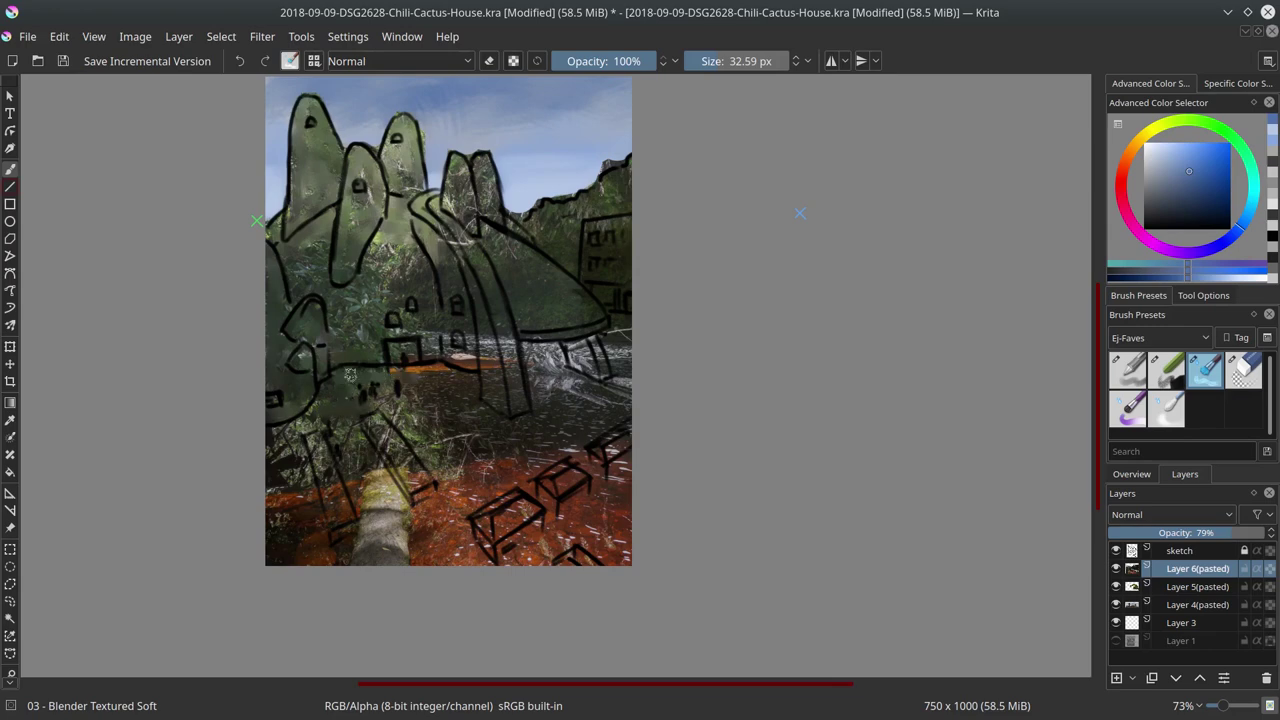
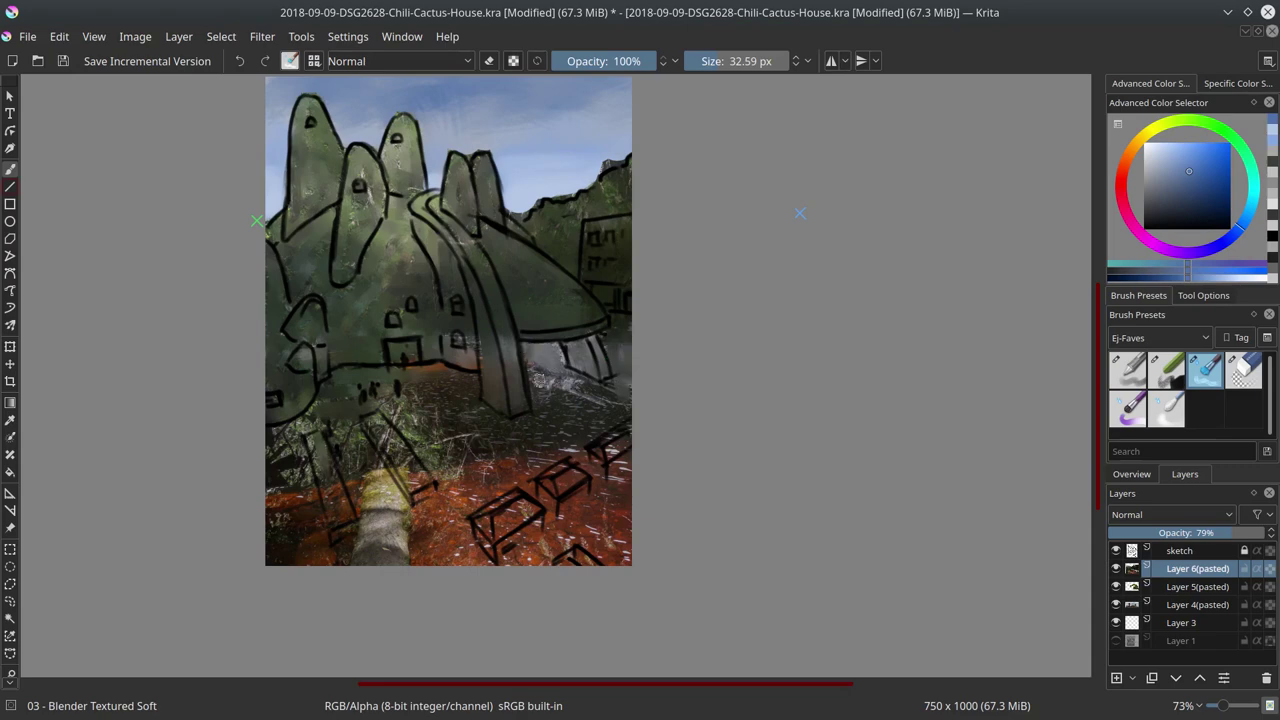
Smooth the bright streaks by the arch, lower-right benches and log foreground with darker strokes
drag(530, 370, 572, 390)
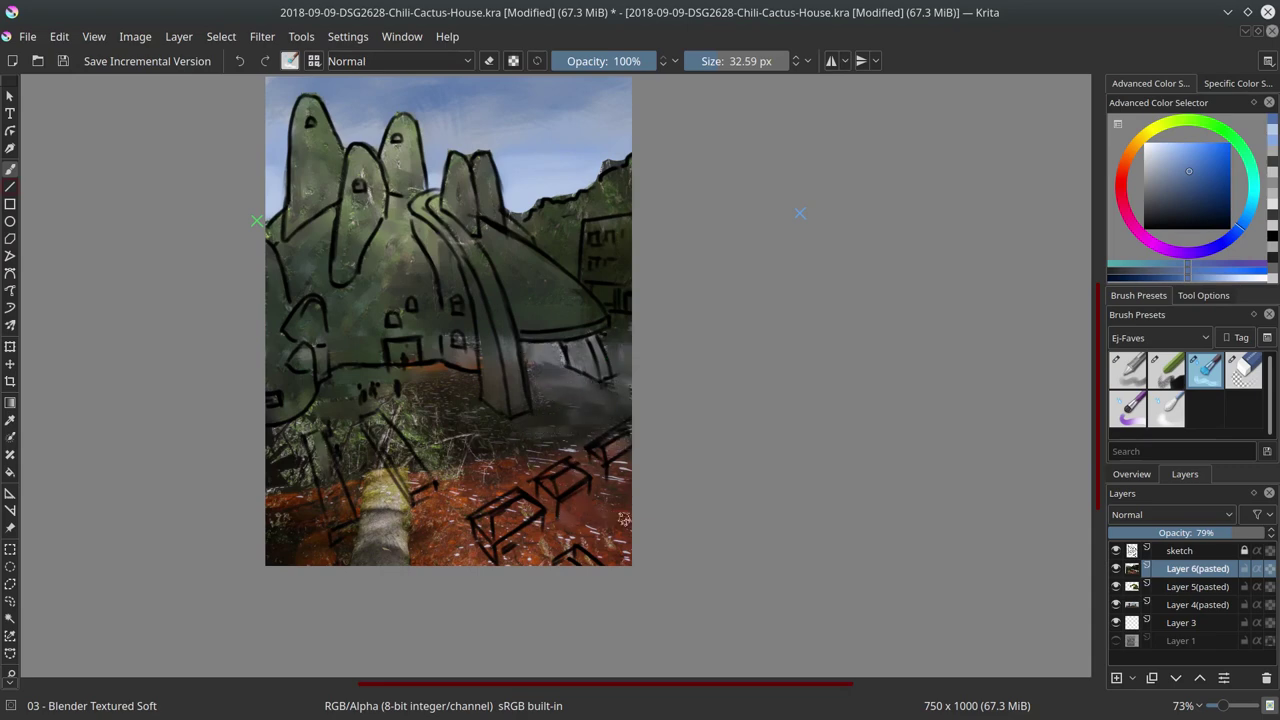
drag(623, 519, 578, 547)
mouse_move(624, 476)
mouse_down()
mouse_move(283, 435)
mouse_move(466, 394)
mouse_move(457, 543)
mouse_move(600, 545)
mouse_up()
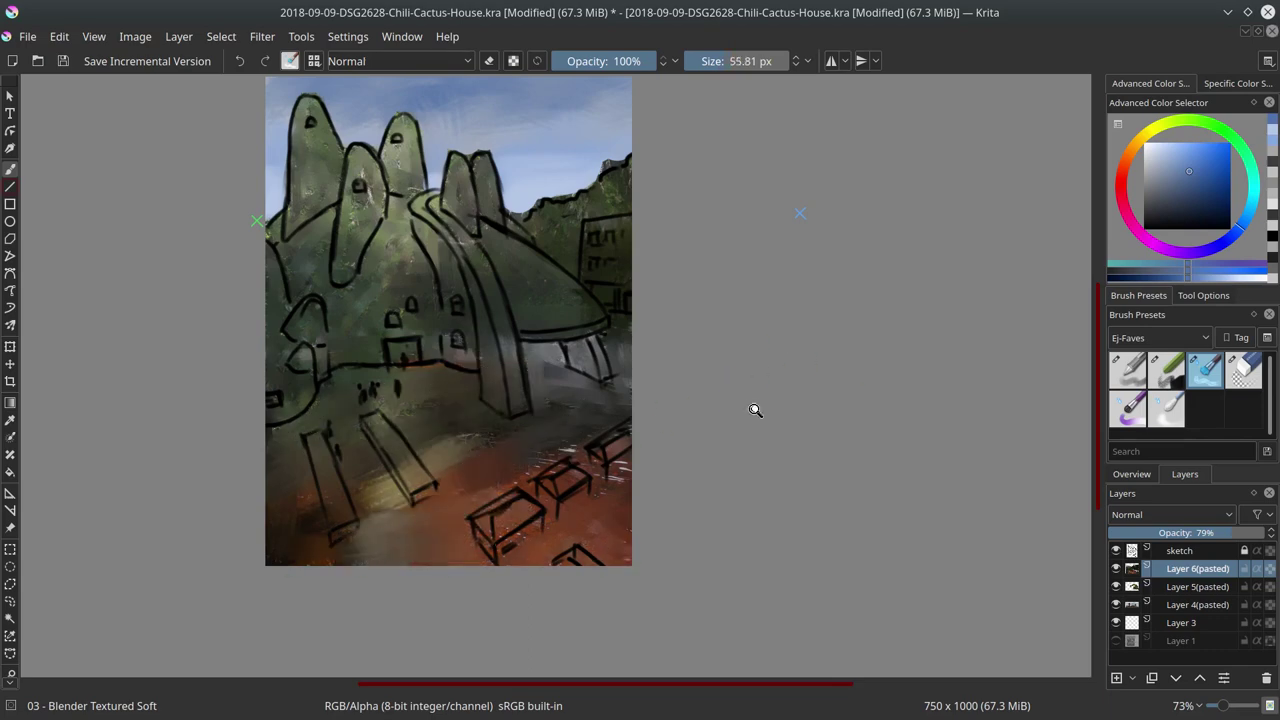
scroll(755, 410, down, 3)
Move Layer 1 up to sit just below the sketch and set it to Multiply
click(1268, 643)
click(1200, 678)
click(1200, 678)
click(1200, 678)
click(1200, 678)
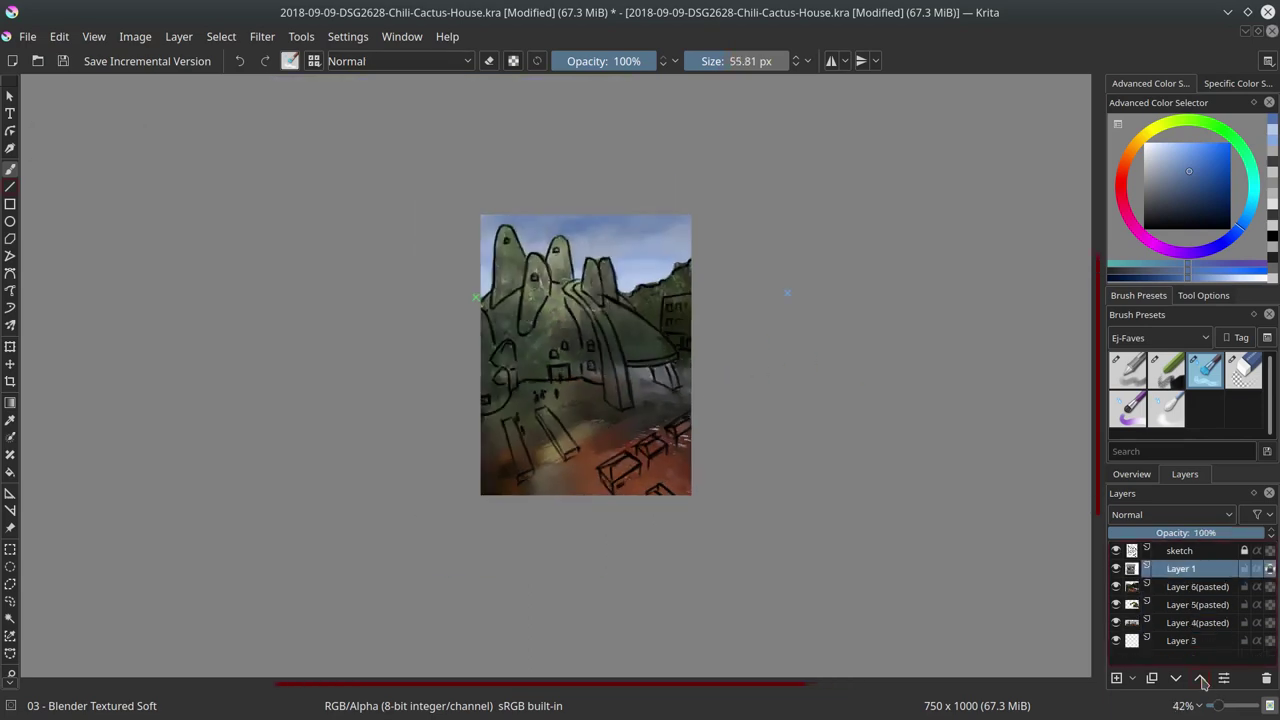
click(1170, 514)
click(1150, 330)
Tune Layer 1's opacity while comparing the lower layers, then add empty Layer 7
mouse_move(1257, 532)
mouse_down()
mouse_move(1140, 531)
mouse_move(1208, 533)
mouse_up()
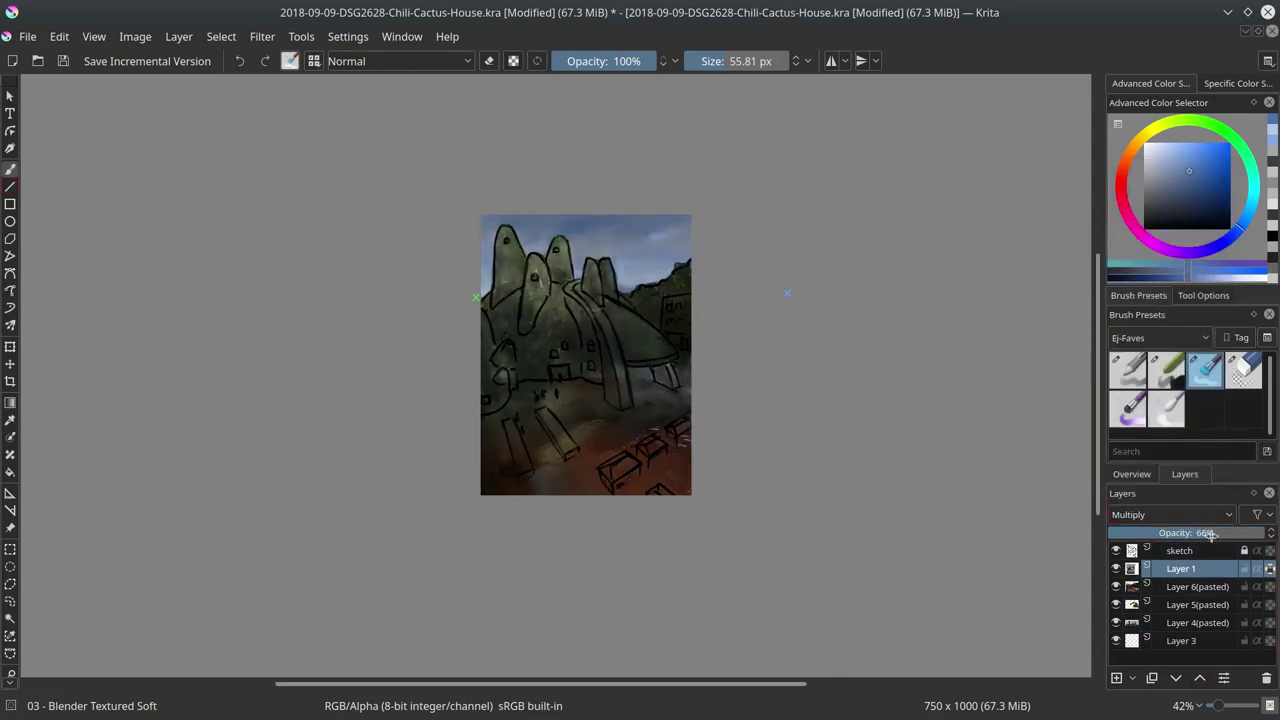
mouse_move(1116, 587)
mouse_down()
mouse_move(1116, 641)
mouse_move(1117, 590)
mouse_up()
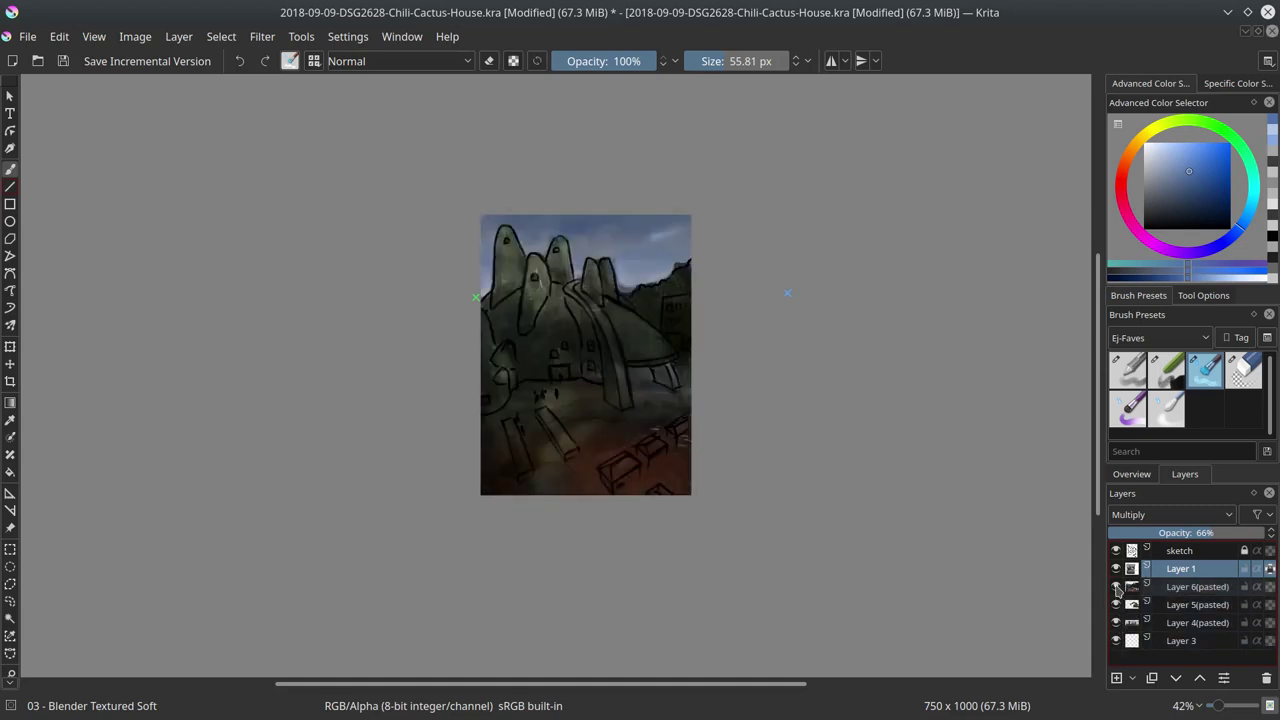
click(1242, 535)
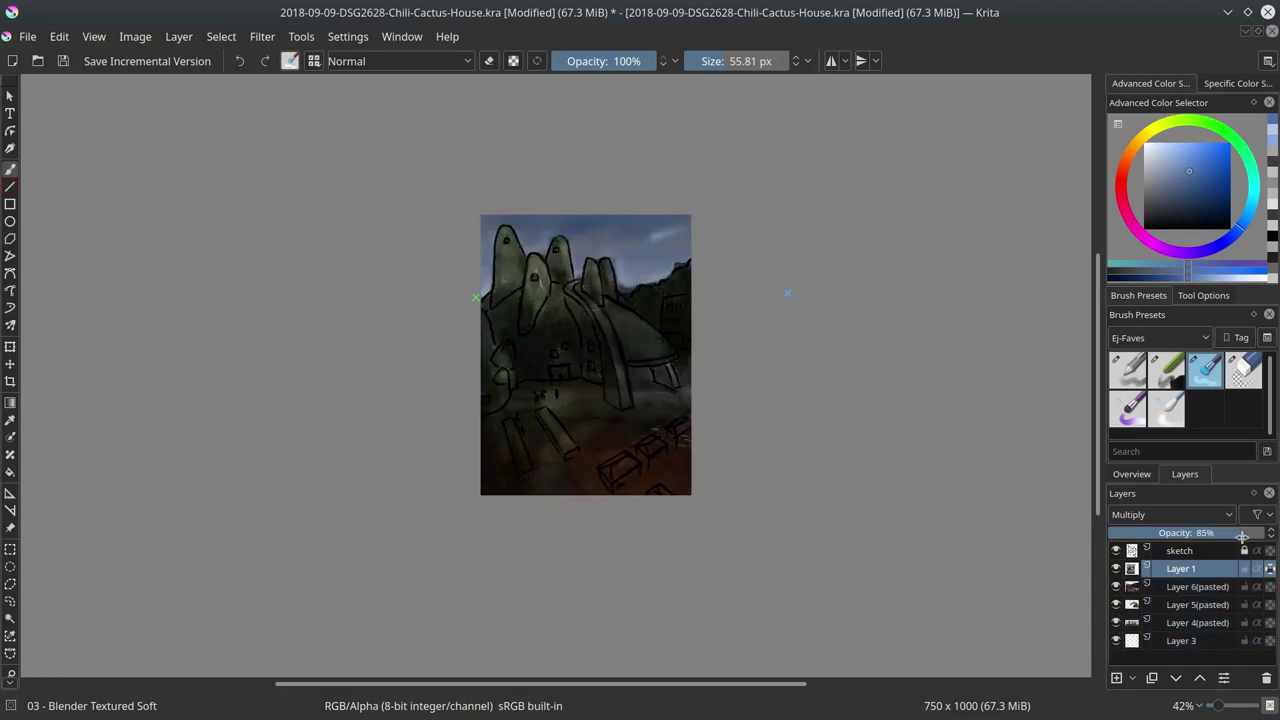
drag(1242, 535, 1180, 533)
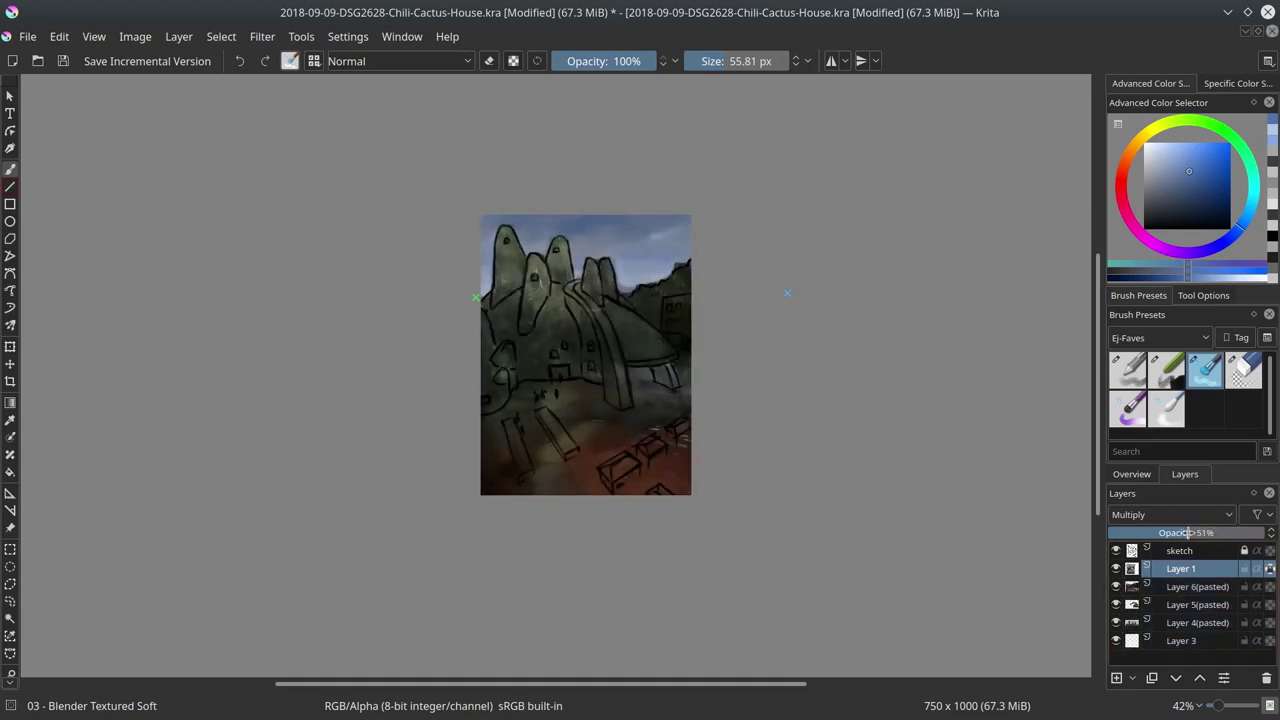
key(Insert)
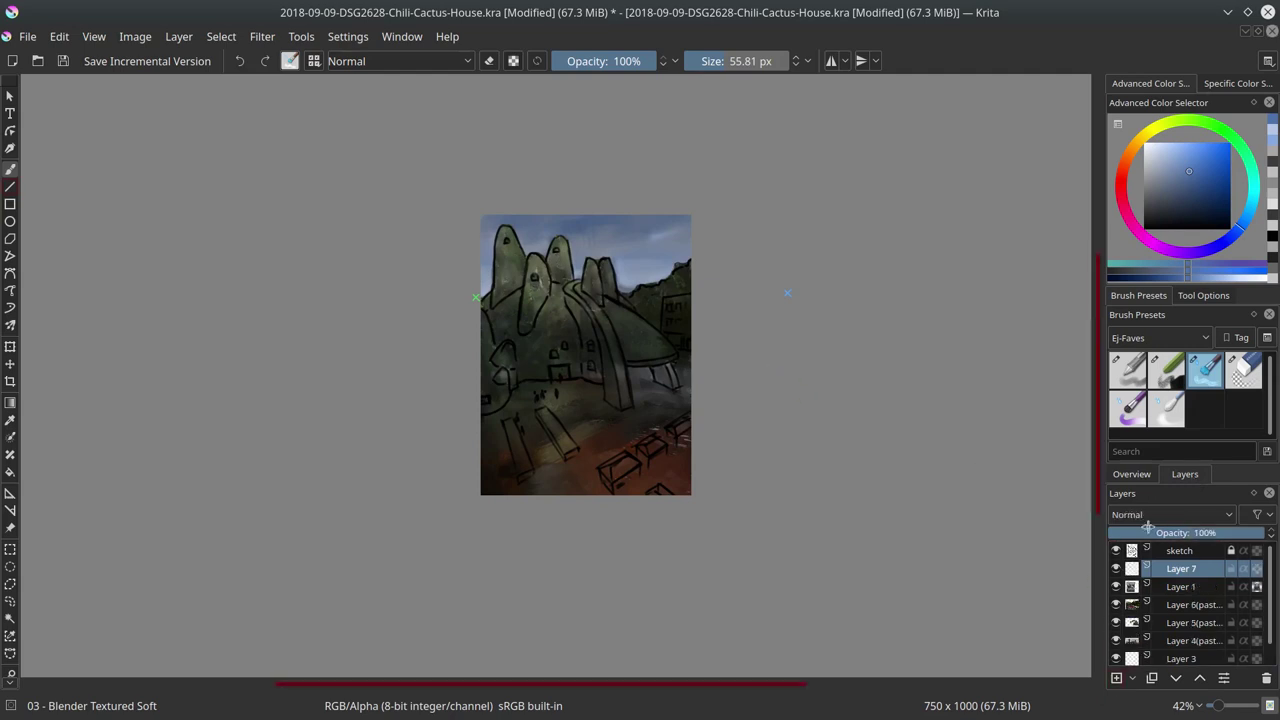
Set Layer 7 to Color Dodge with the Chalk Details brush, orange-brown, about 170 px
click(1170, 514)
click(1145, 214)
click(1166, 370)
click(1179, 182)
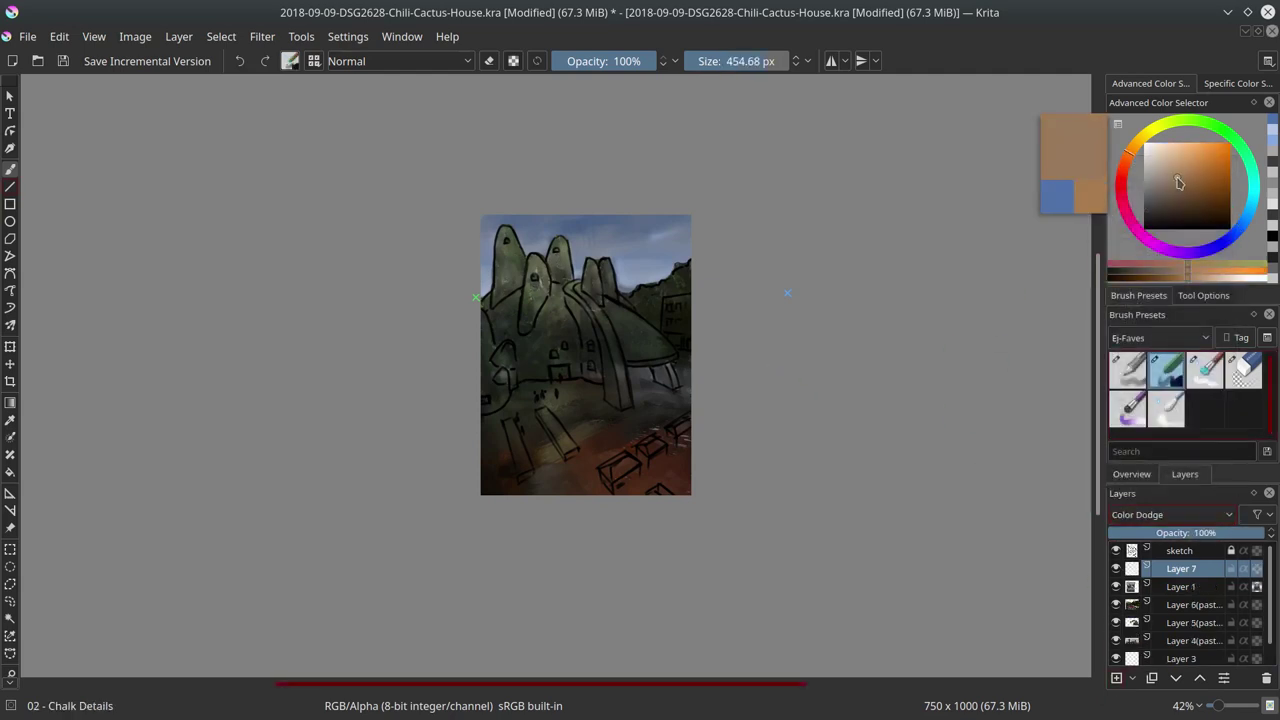
shift+drag(785, 407, 503, 407)
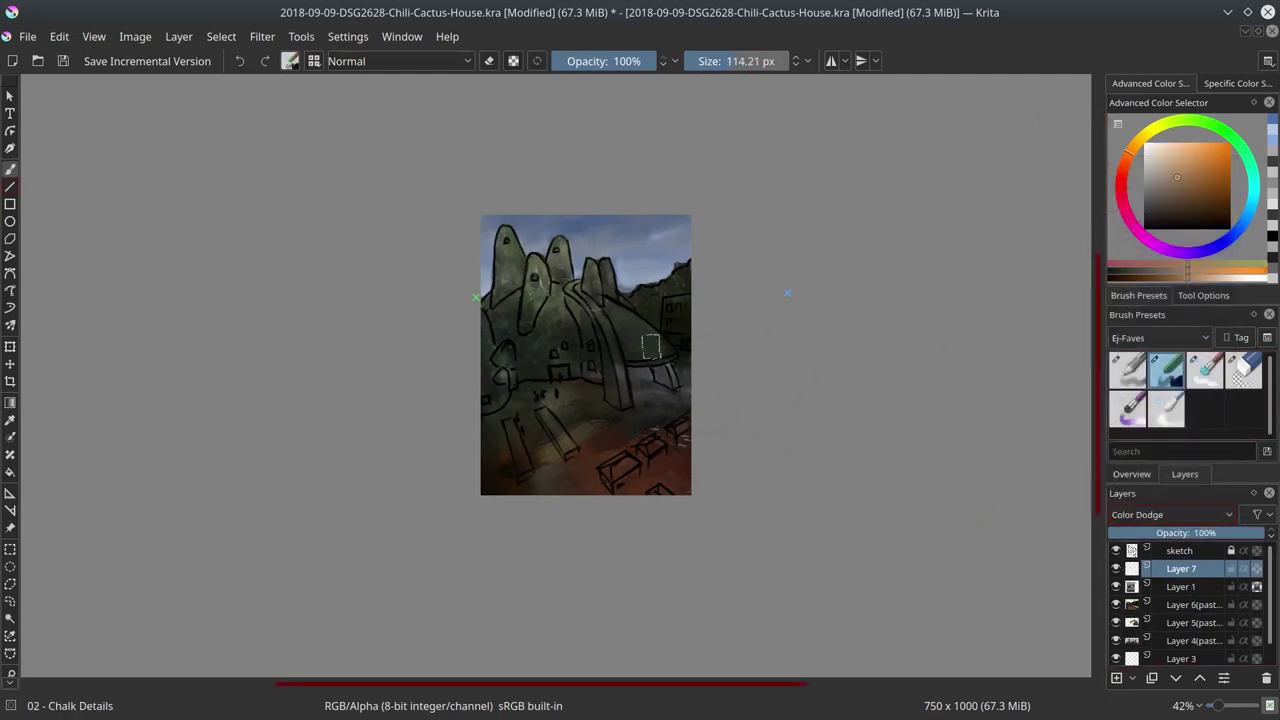
Brighten the dome, lower ground, left side and lower-right area with dodge strokes
mouse_move(650, 346)
mouse_down()
mouse_move(620, 288)
mouse_move(671, 372)
mouse_up()
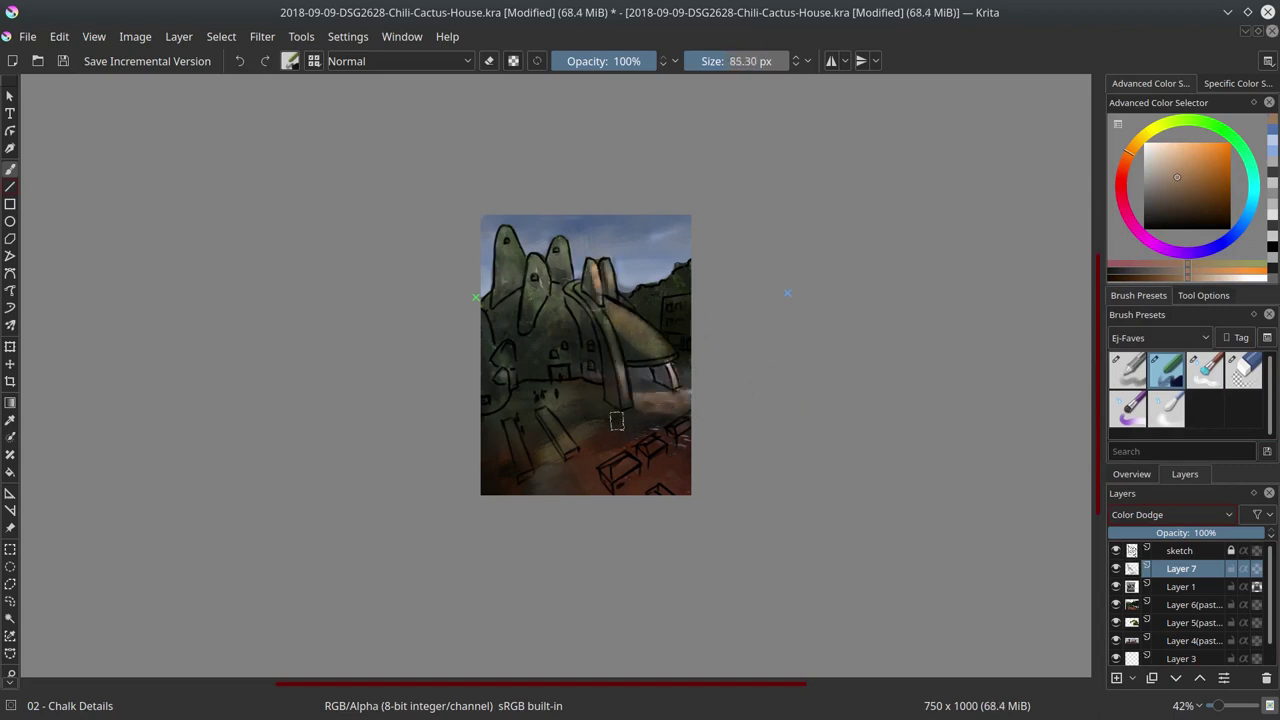
mouse_move(617, 421)
mouse_down()
mouse_move(580, 418)
mouse_move(597, 414)
mouse_up()
key(bracketright)
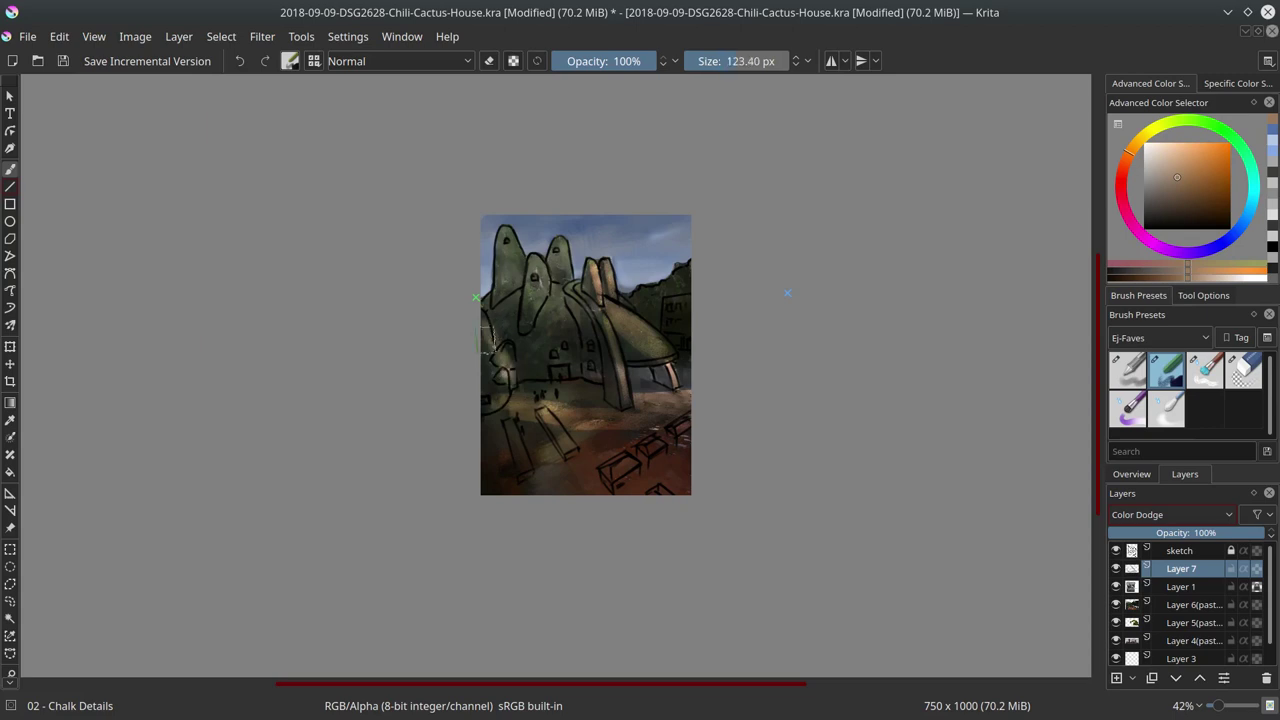
drag(492, 385, 510, 345)
drag(640, 435, 688, 428)
key(bracketleft)
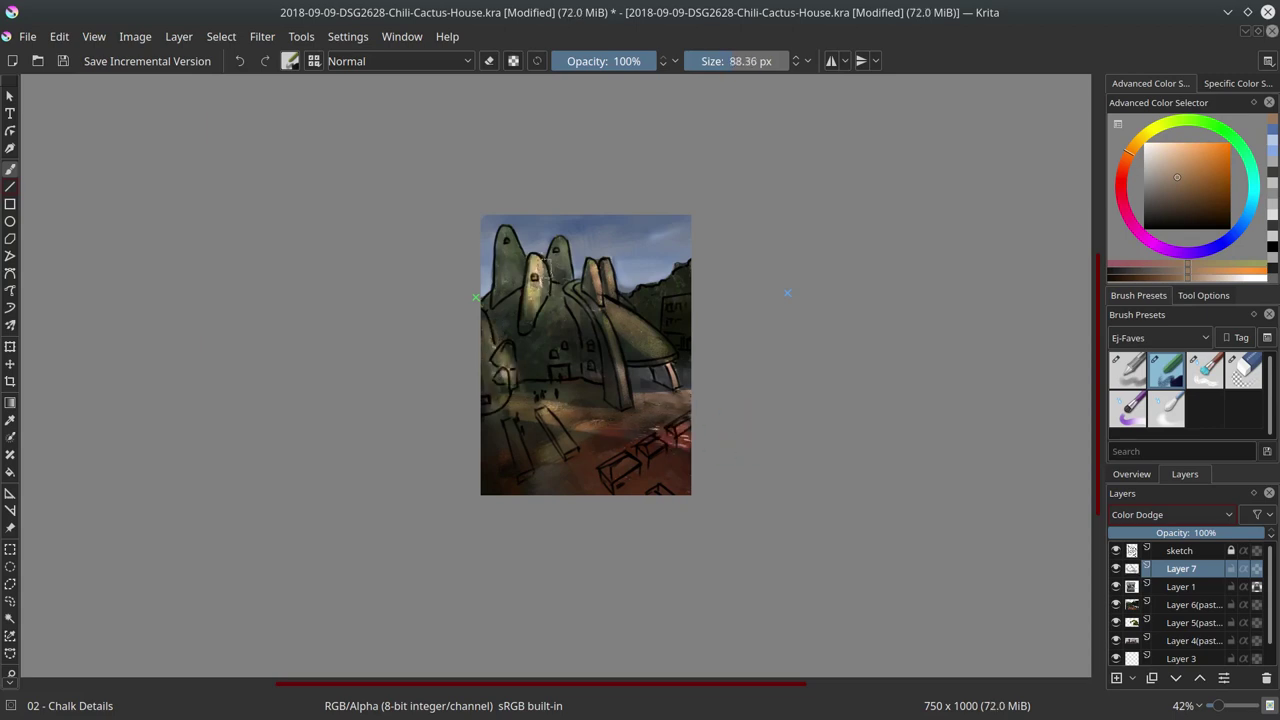
key(bracketleft)
Light up the cactus tops and the reddish plaza at lower right with dodge strokes
mouse_move(540, 315)
mouse_down()
mouse_move(567, 244)
mouse_move(566, 278)
mouse_move(510, 228)
mouse_up()
drag(640, 340, 614, 305)
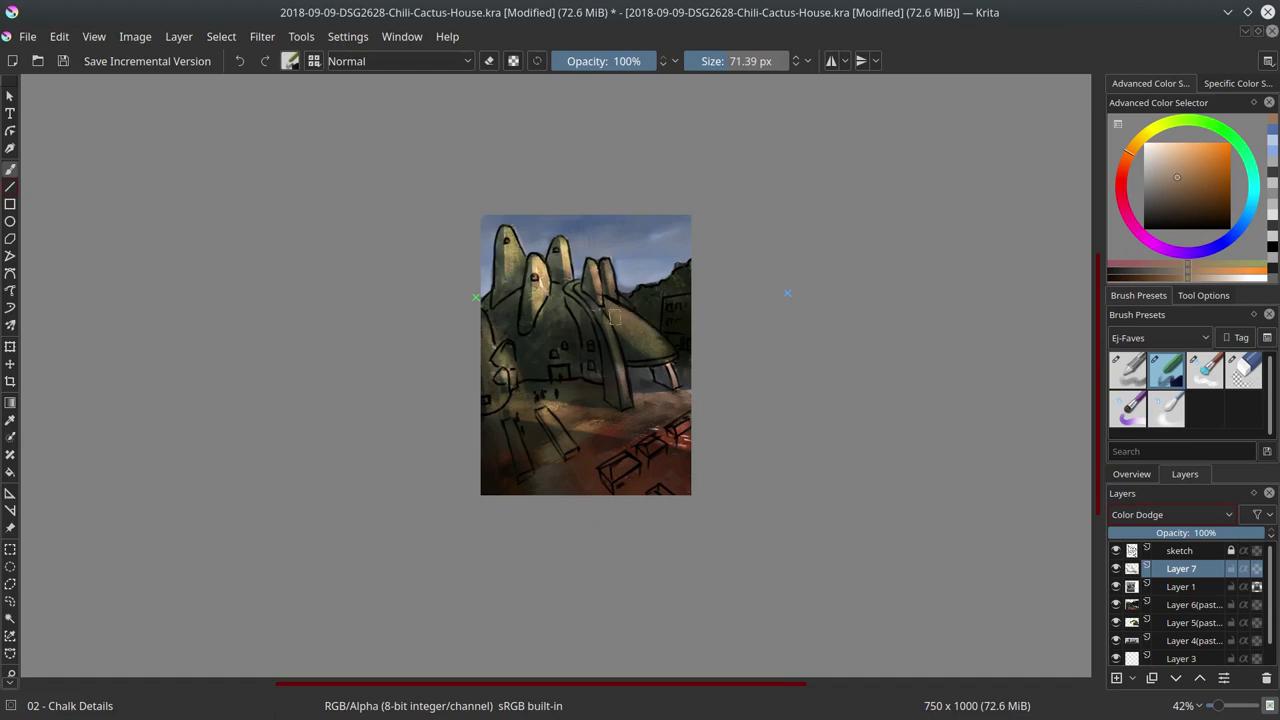
key(bracketright)
drag(690, 445, 610, 440)
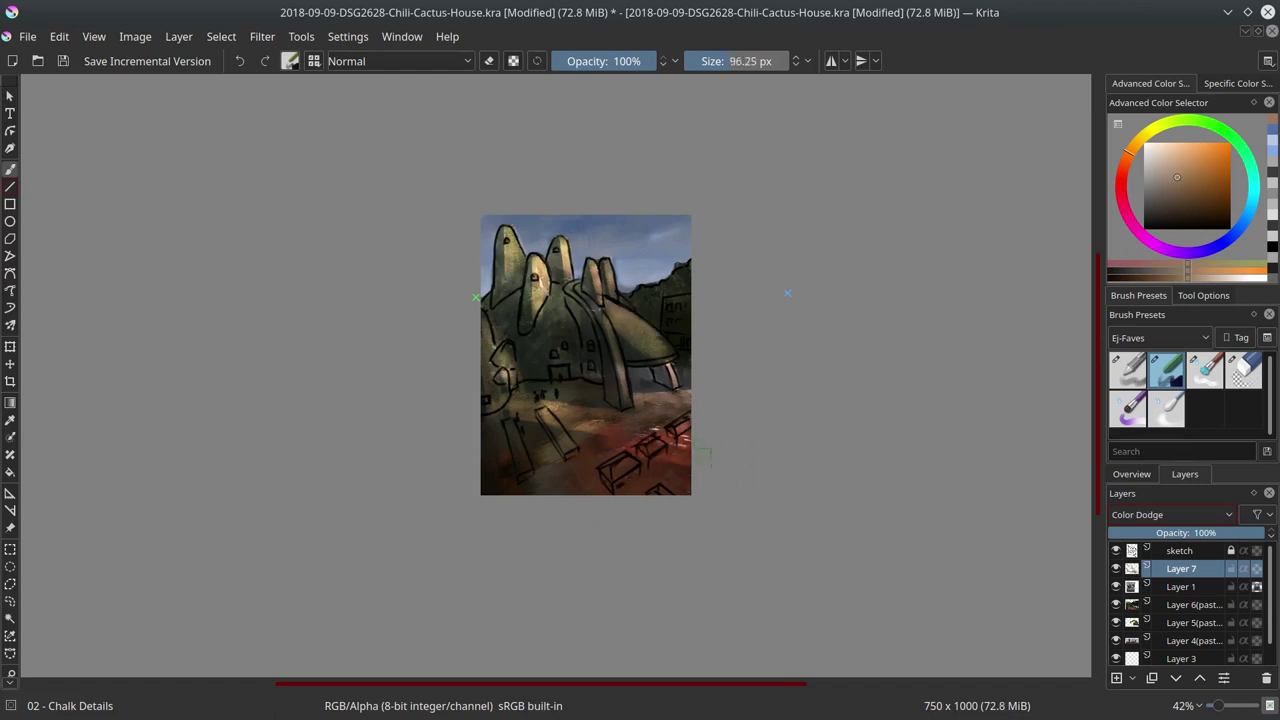
key(bracketleft)
Check the canvas overview thumbnail and save the document
click(1128, 475)
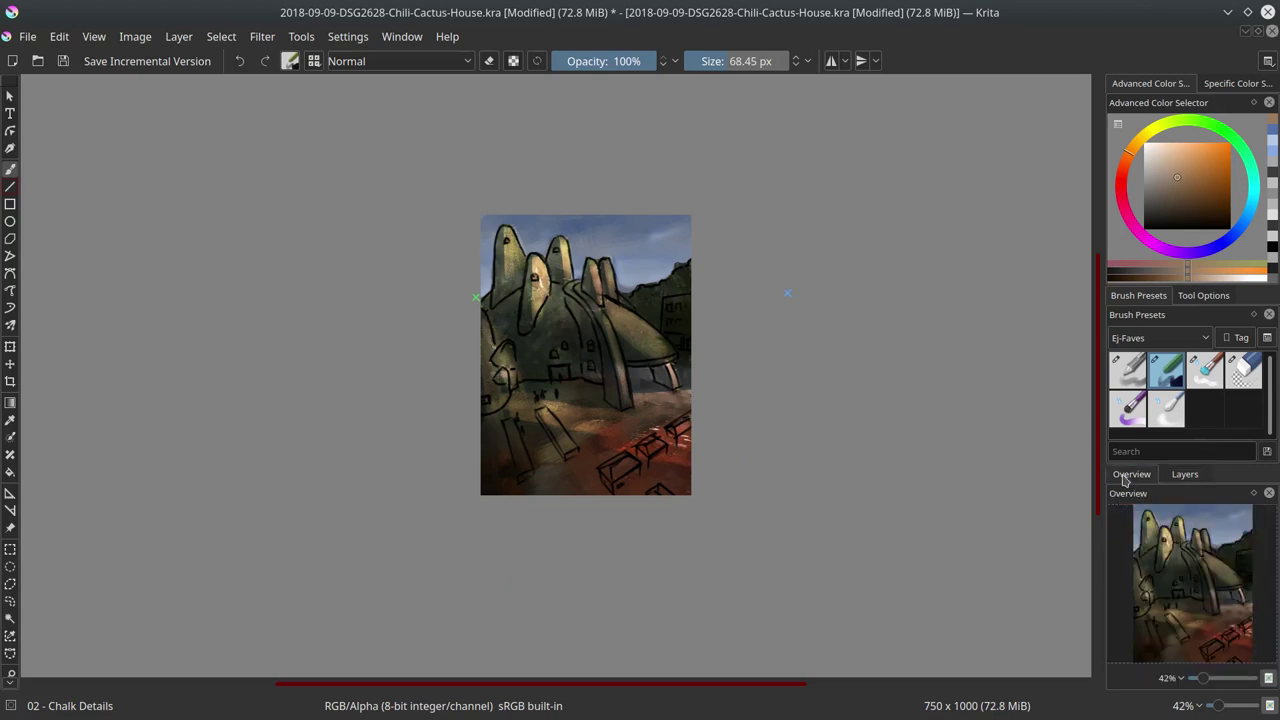
click(1185, 475)
key(ctrl+s)
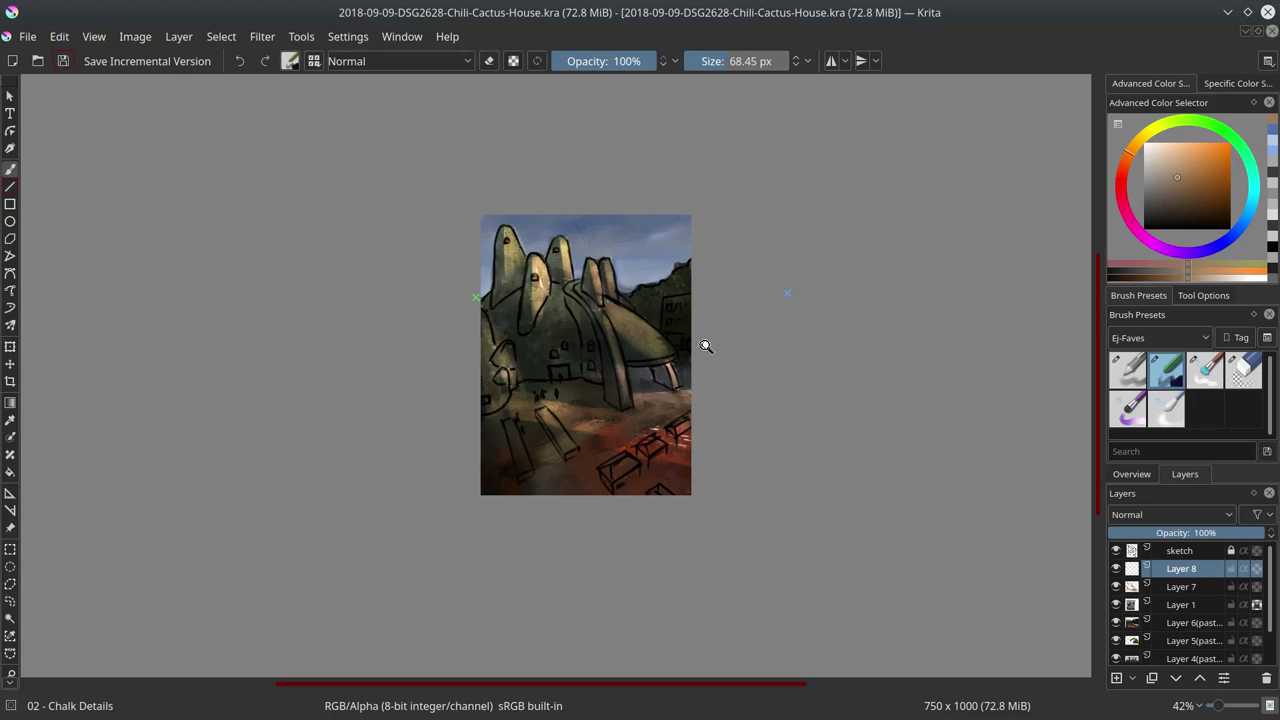
Zoom in and paint green and light tan strokes along the dome edge
drag(705, 346, 717, 317)
ctrl+click(546, 289)
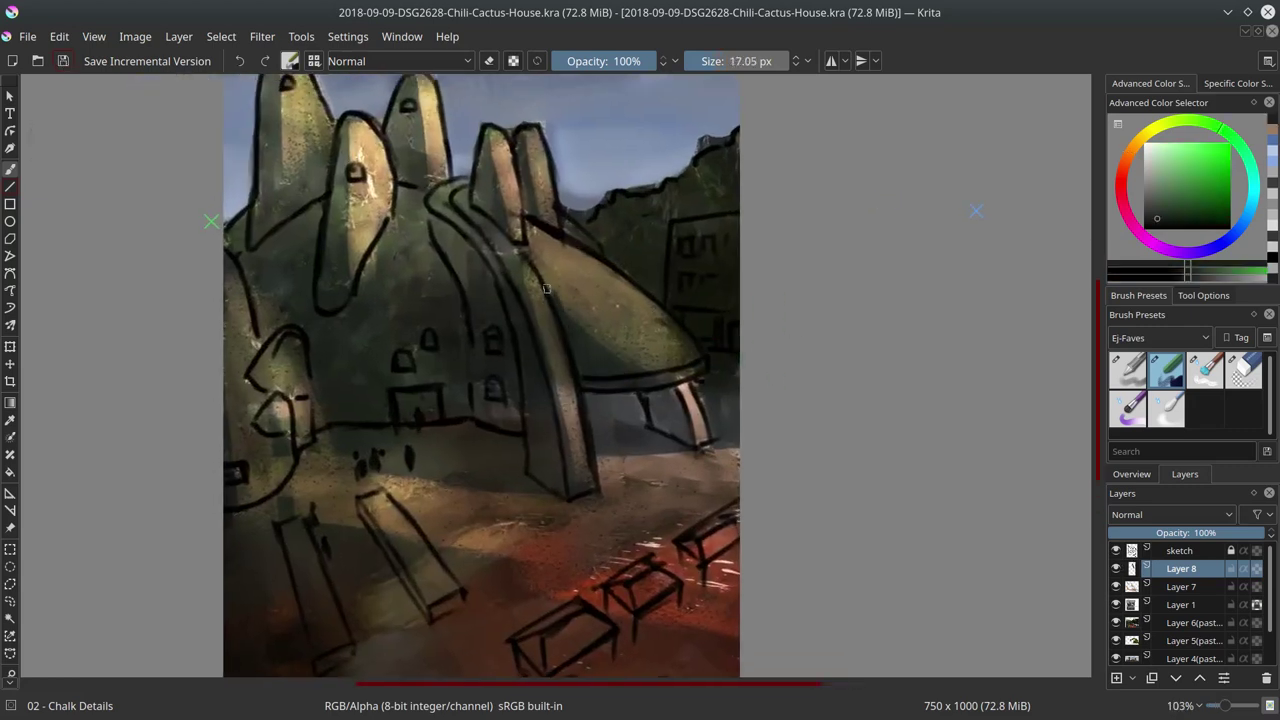
drag(546, 289, 587, 334)
ctrl+click(545, 297)
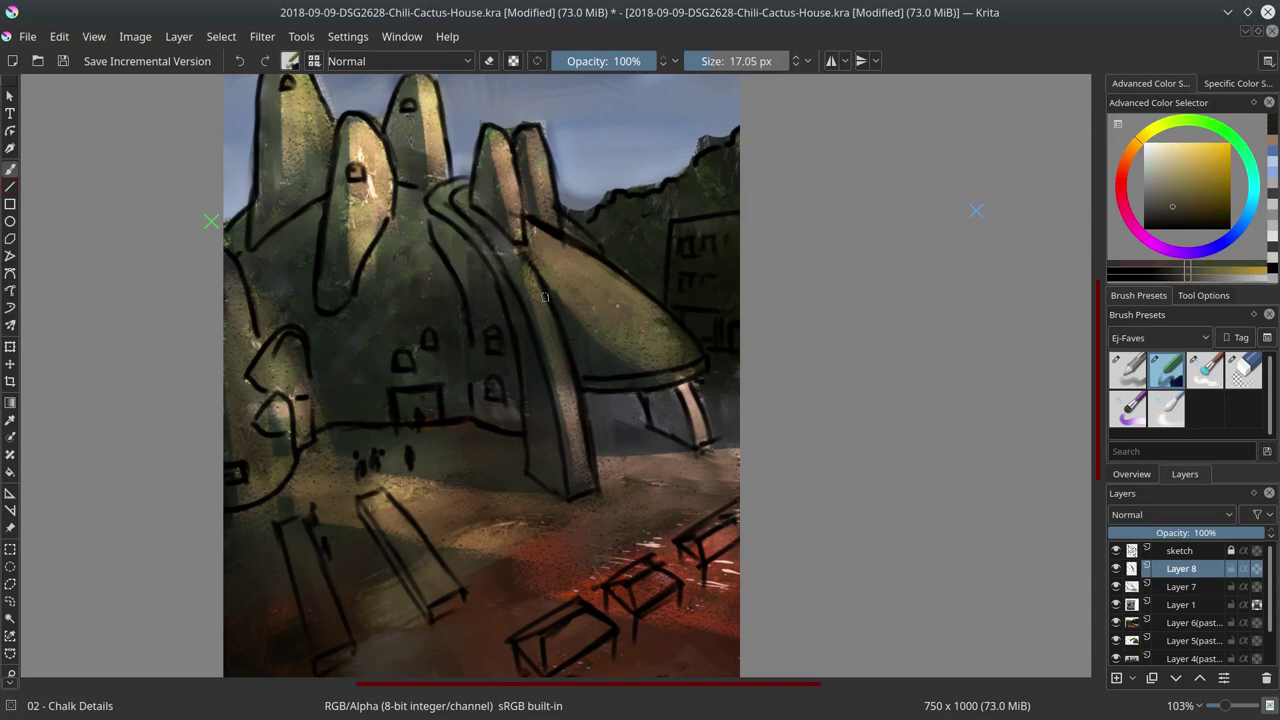
ctrl+click(401, 177)
drag(515, 248, 549, 303)
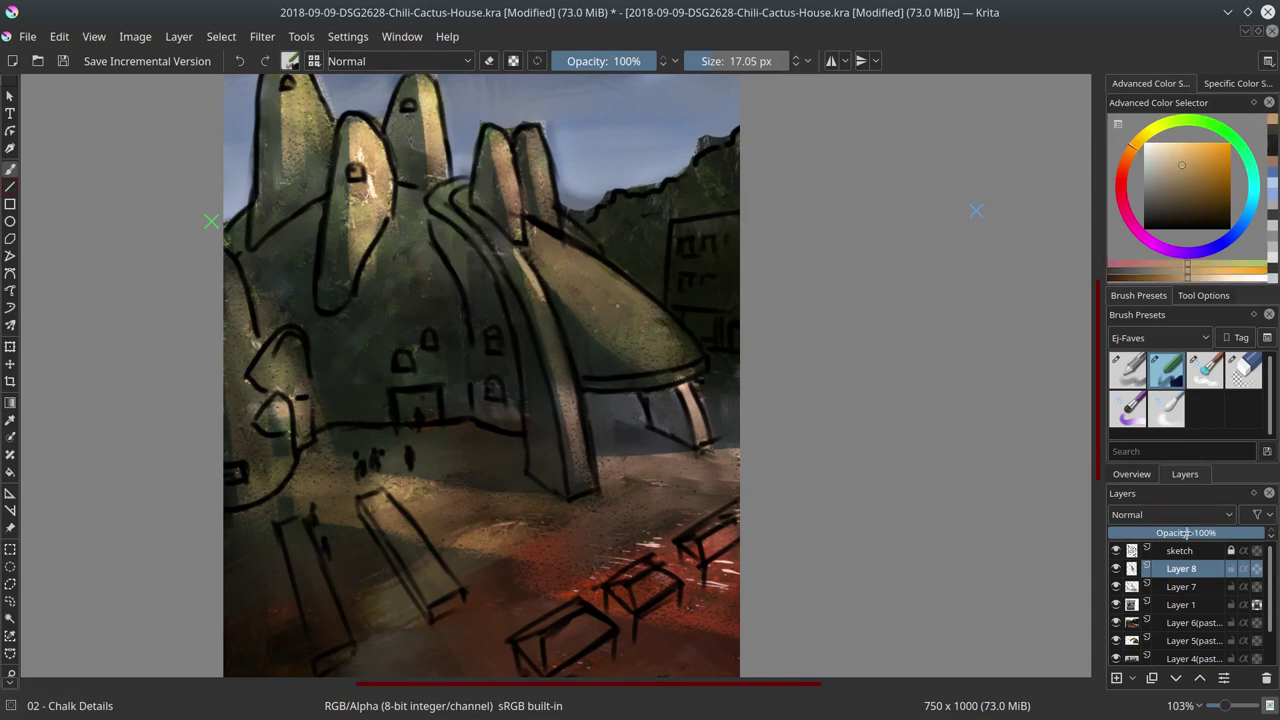
Duplicate the sketch layer, place the copy below Layer 8, and show it at 30% opacity
right_click(1188, 555)
click(1120, 301)
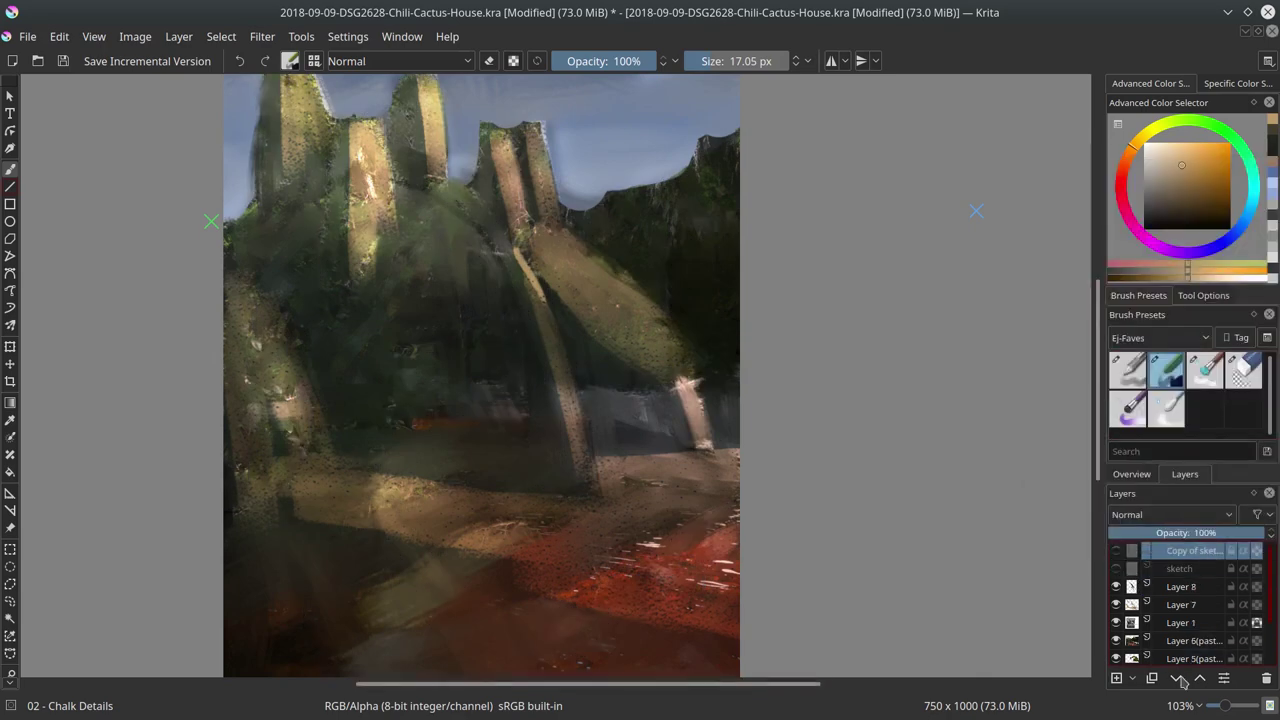
click(1177, 679)
click(1177, 679)
click(1116, 587)
drag(1195, 533, 1157, 533)
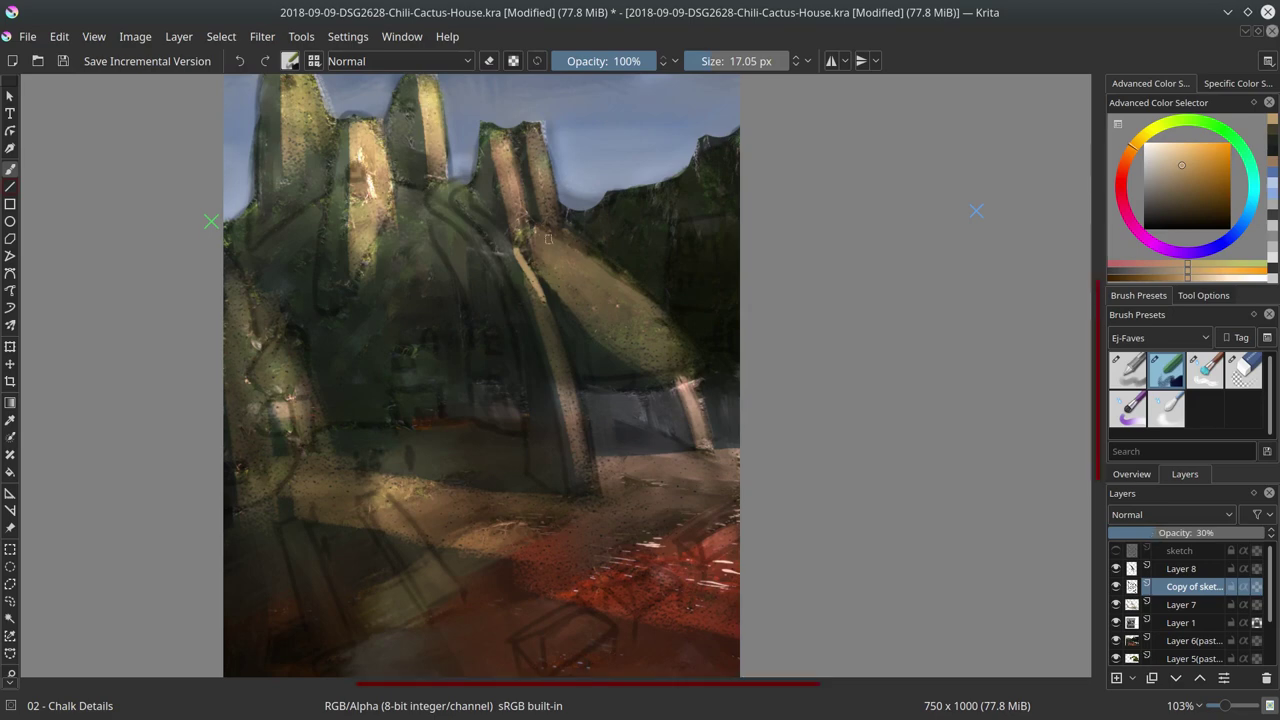
key(bracketleft)
key(bracketleft)
key(bracketleft)
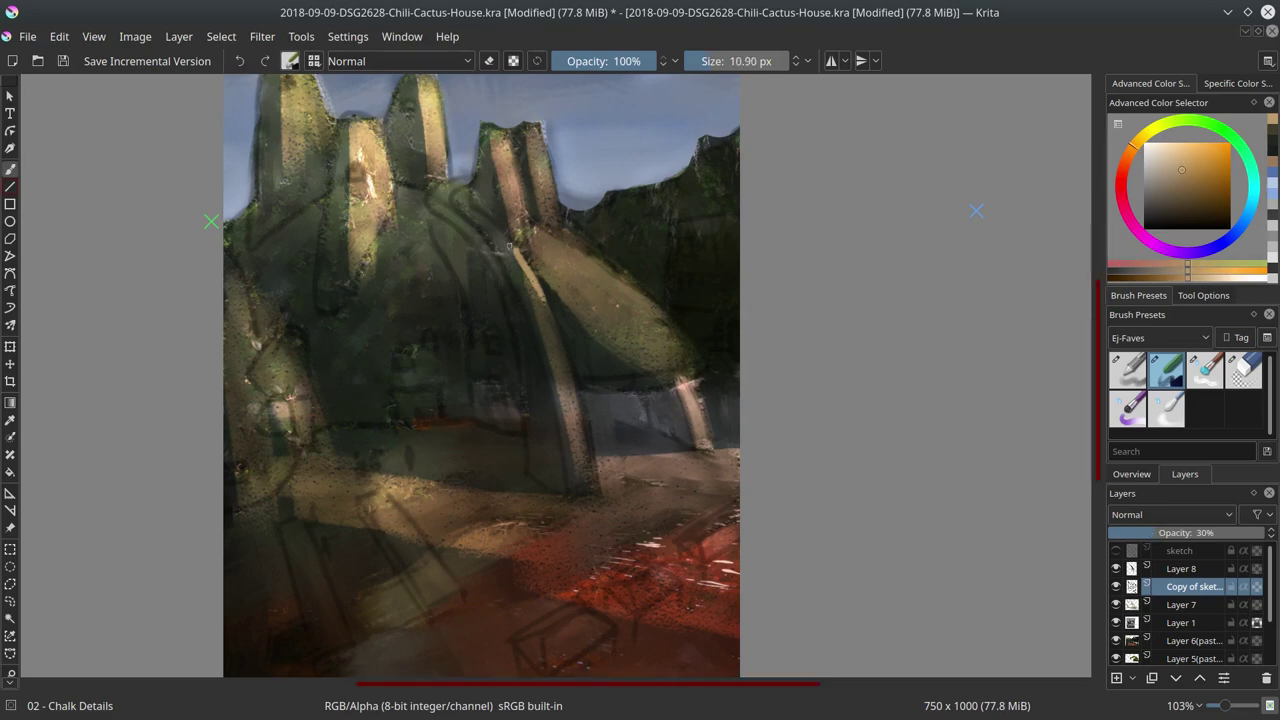
click(1180, 568)
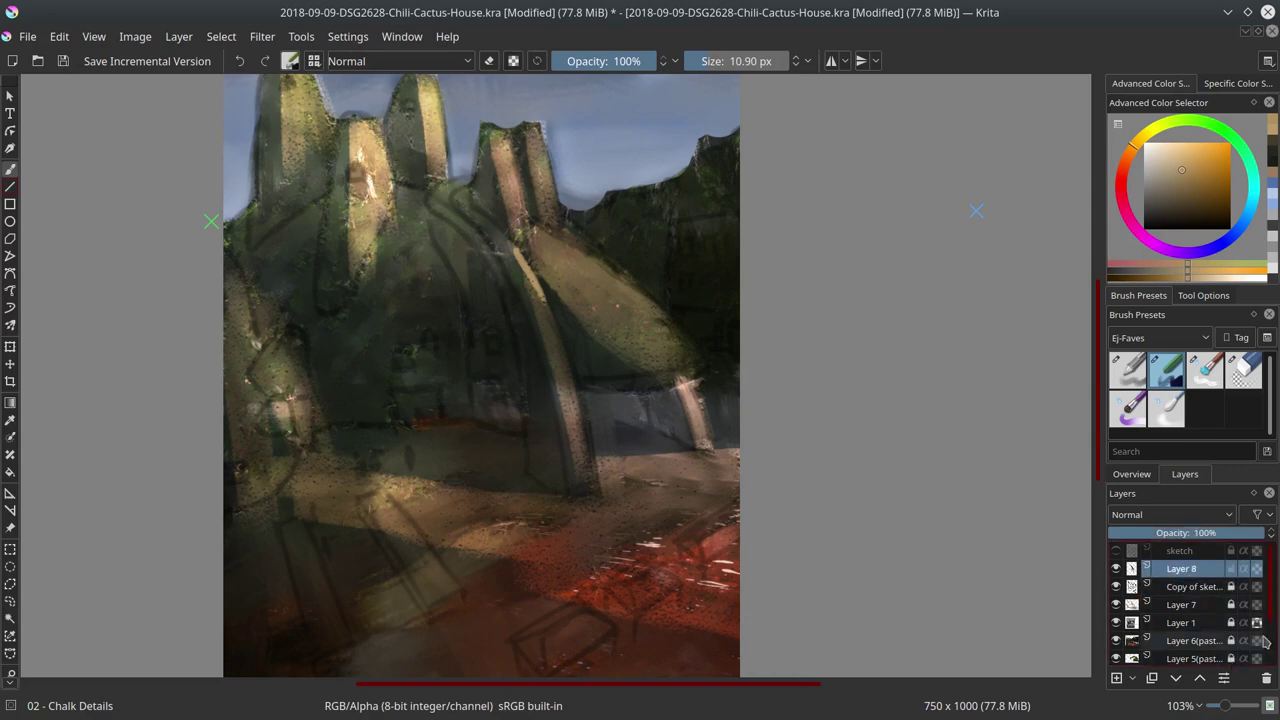
Add a new layer and sample greens and an orange for detailing the third pillar
scroll(1150, 620, down, 2)
key(Insert)
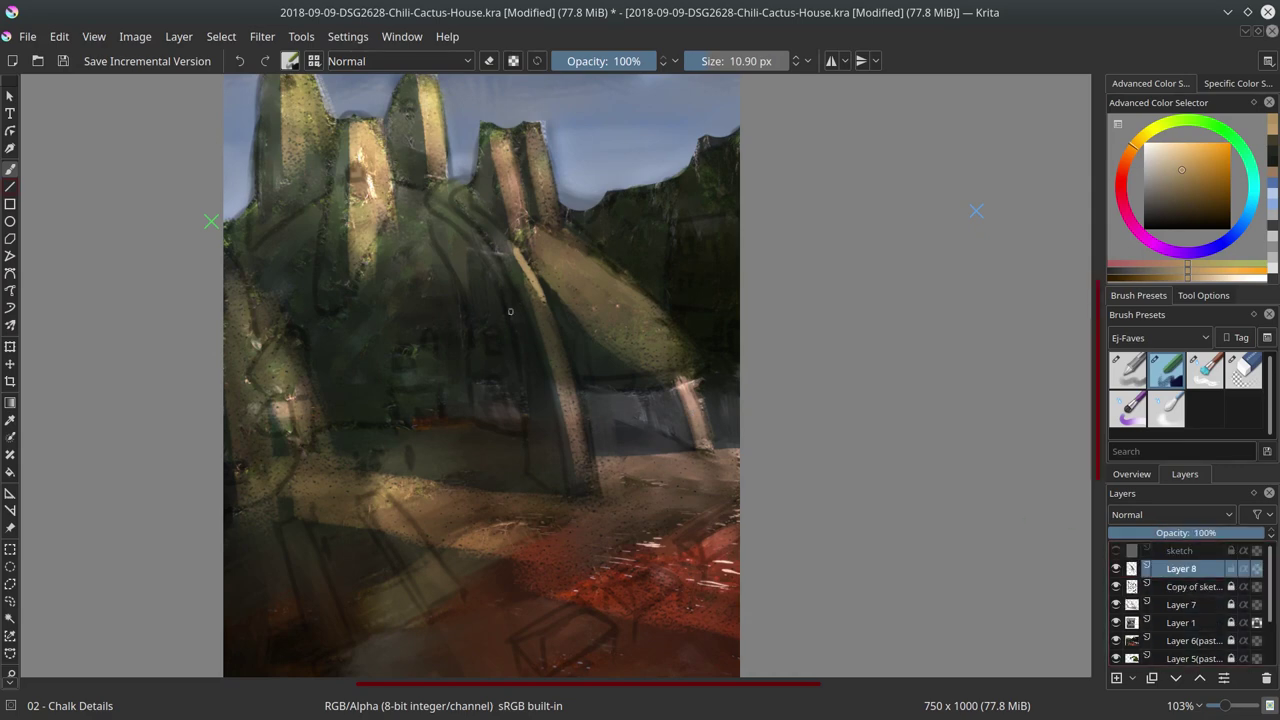
ctrl+click(505, 170)
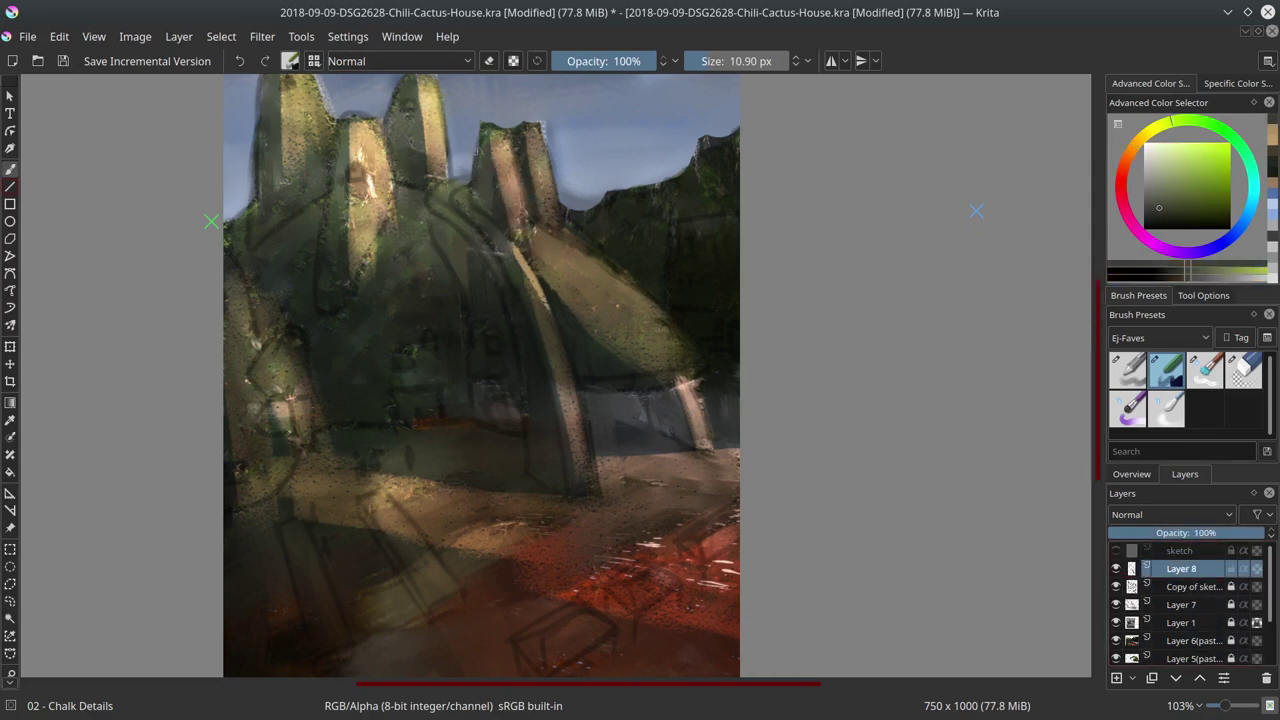
ctrl+click(676, 290)
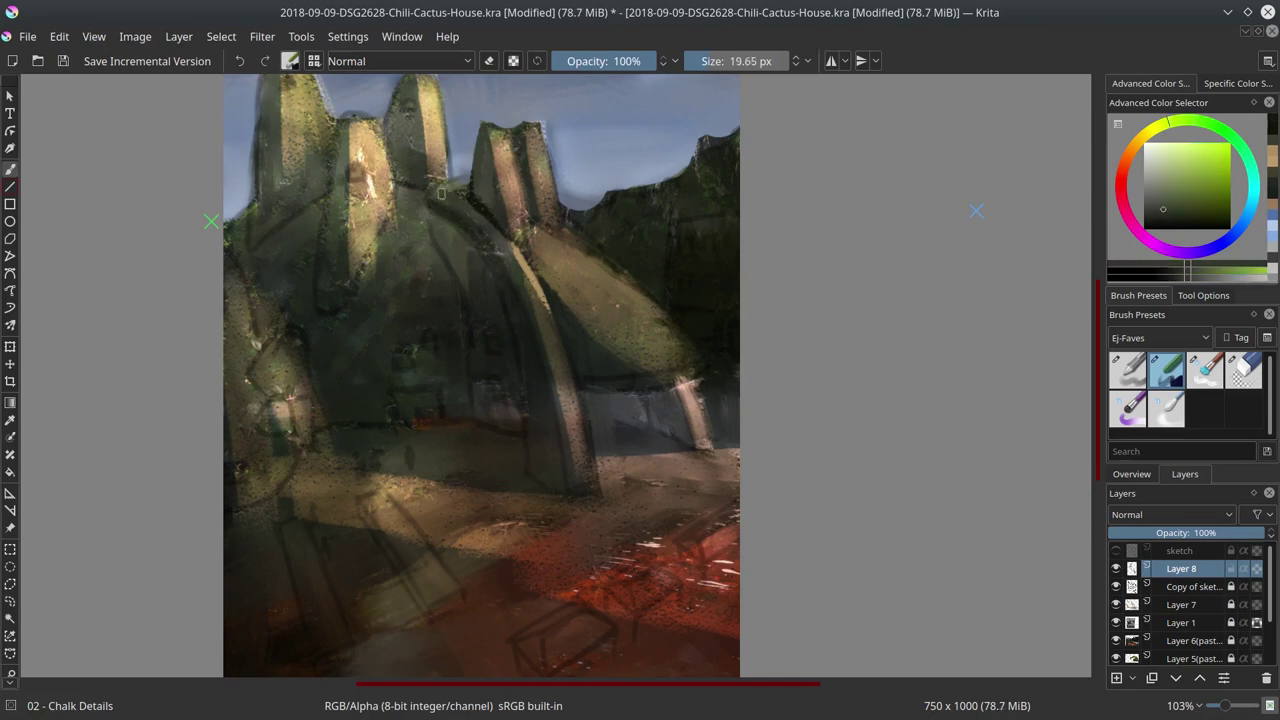
ctrl+click(470, 194)
key(bracketleft)
key(bracketleft)
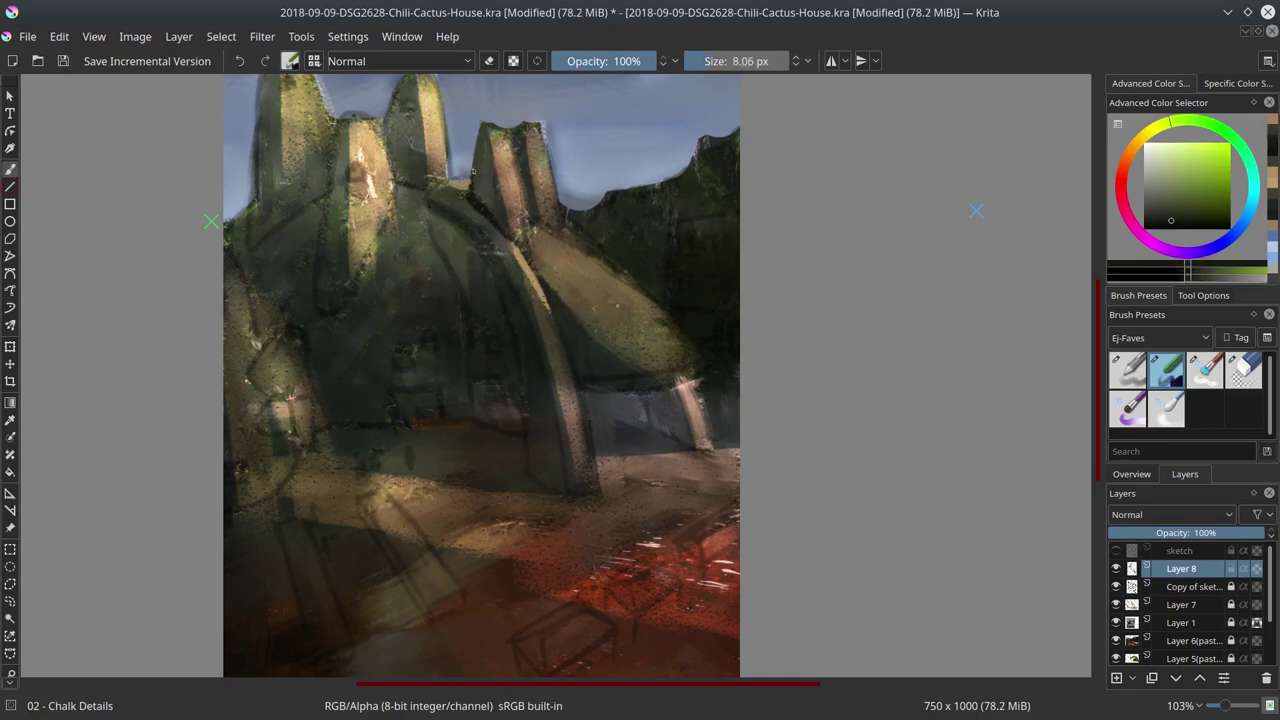
ctrl+click(541, 181)
Darken the third pillar's left edge and paint tan-orange highlights down its right side
drag(486, 117, 494, 178)
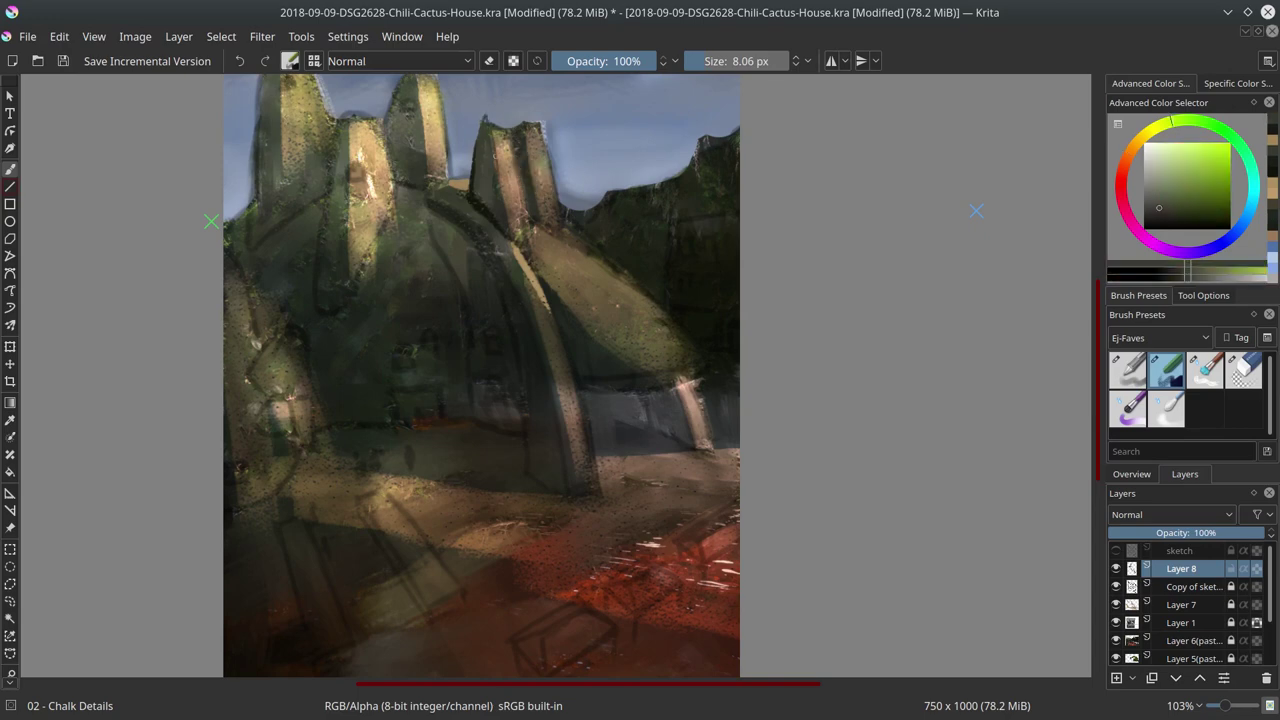
ctrl+click(508, 150)
mouse_move(494, 112)
mouse_down()
mouse_move(522, 200)
mouse_move(570, 258)
mouse_up()
ctrl+click(530, 215)
ctrl+click(530, 220)
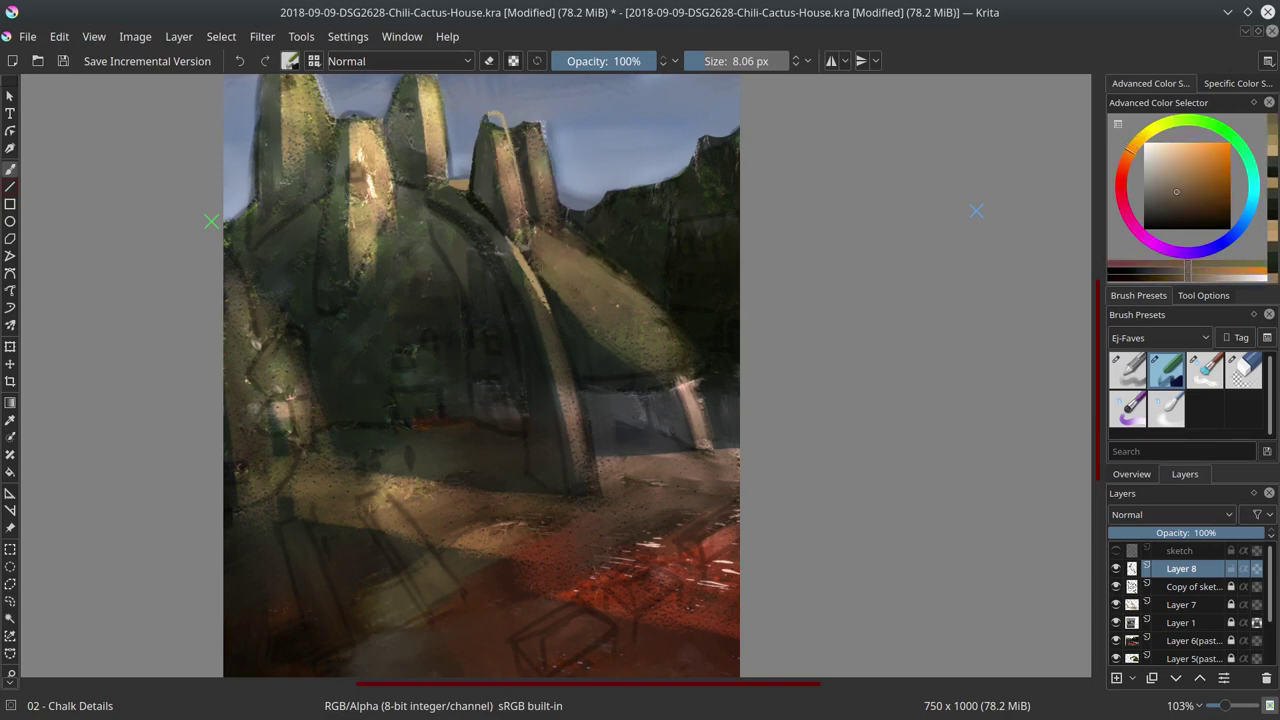
drag(520, 208, 528, 246)
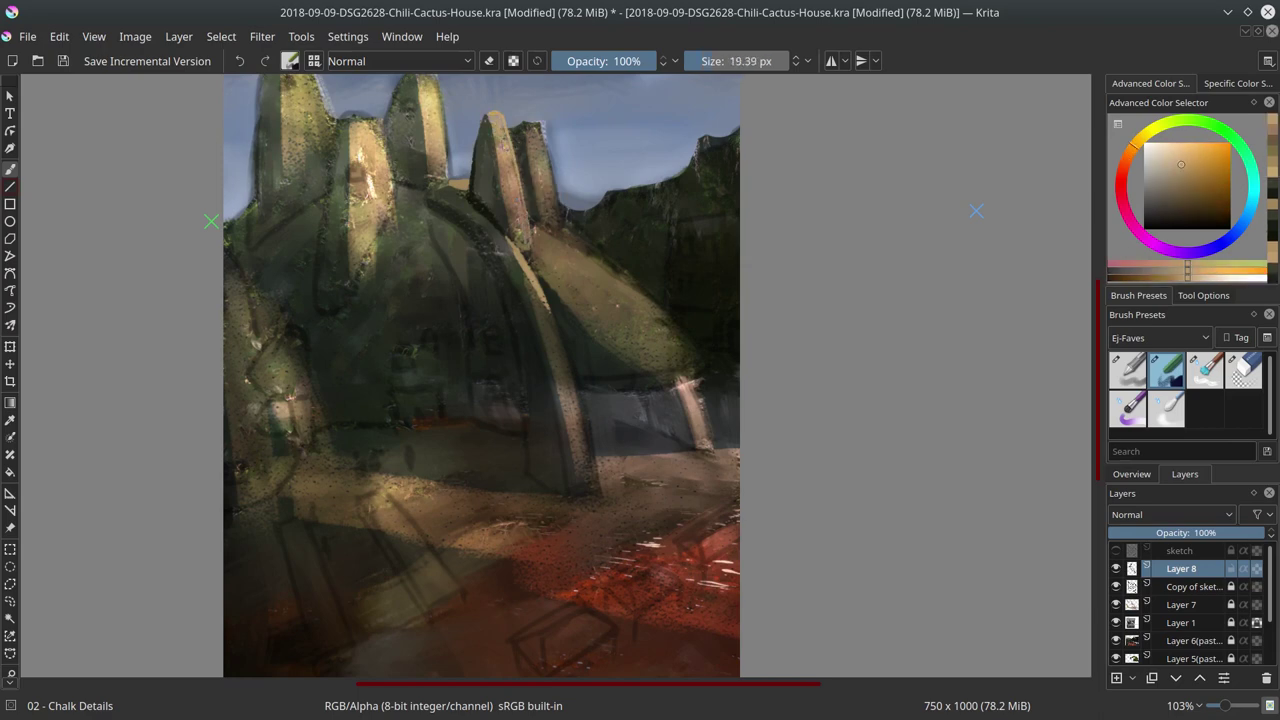
Repaint the third pillar's top-left edge darker with sampled yellow-green
ctrl+click(506, 180)
drag(492, 128, 506, 213)
ctrl+click(506, 200)
drag(496, 160, 508, 222)
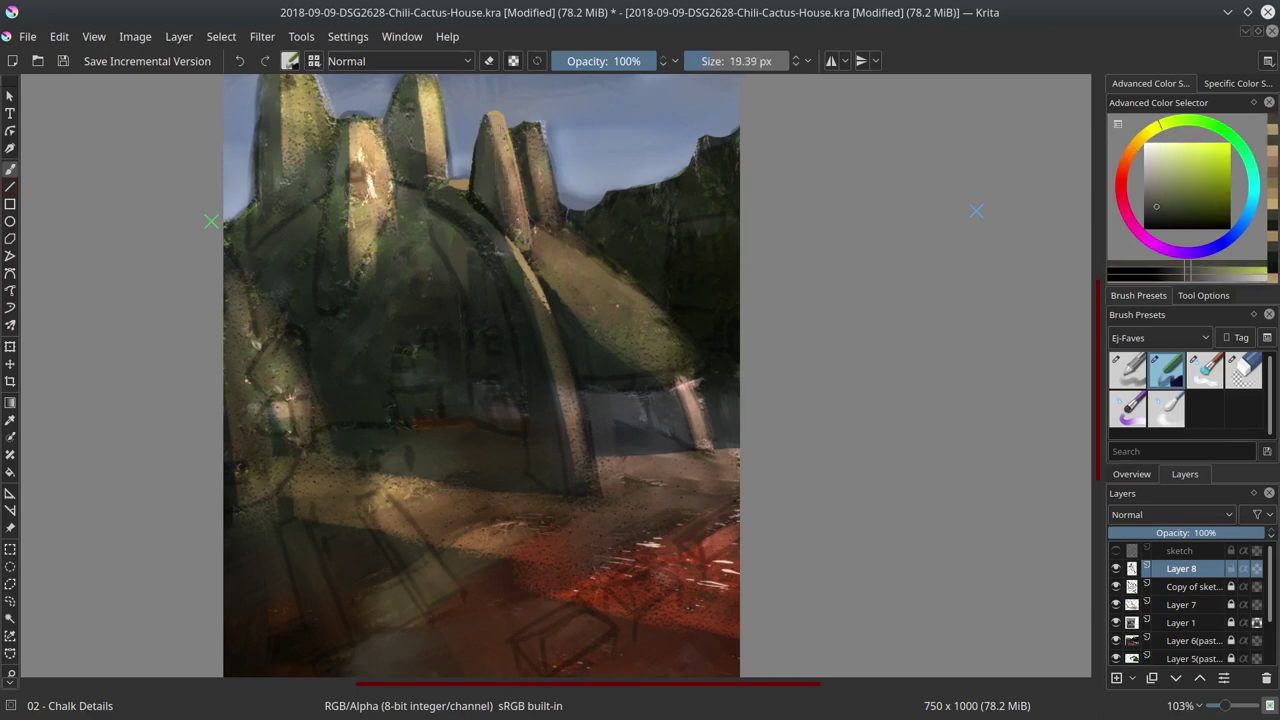
drag(490, 124, 502, 158)
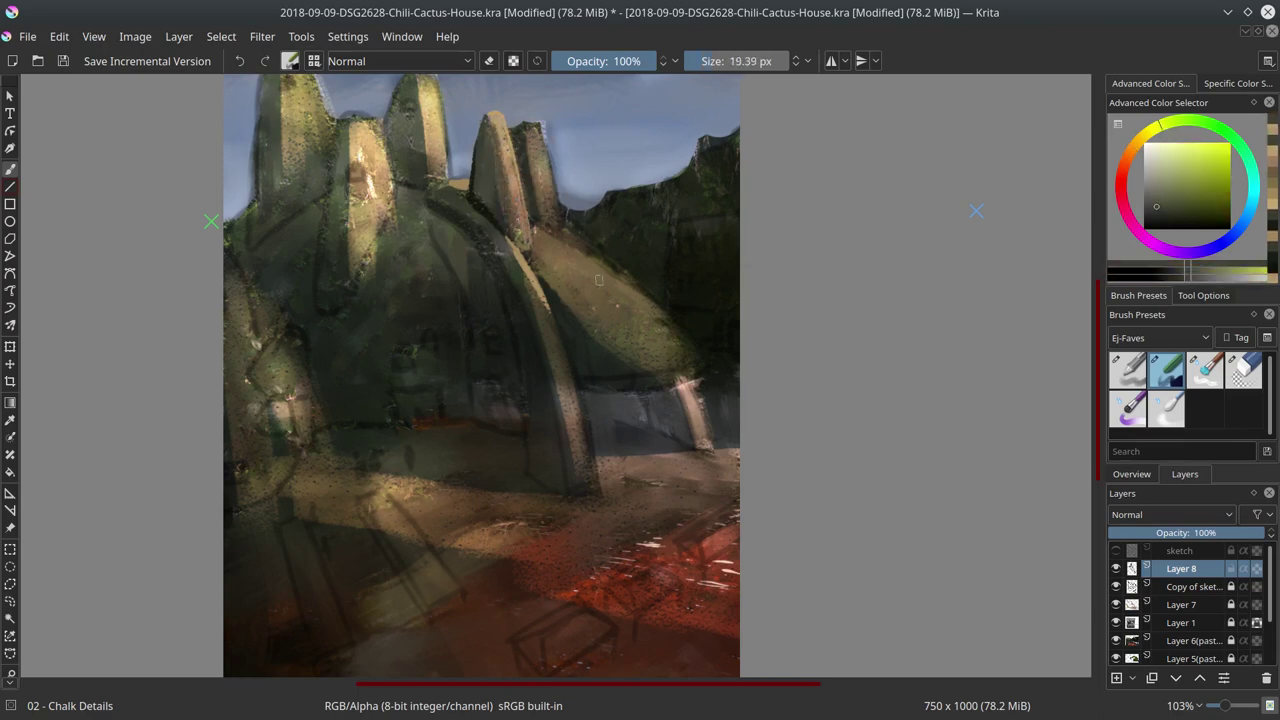
Pick dark orange-brown and brighter yellow-green, then dab bright green onto the pillar
ctrl+click(641, 489)
key(bracketleft)
key(bracketleft)
ctrl+click(532, 254)
key(bracketleft)
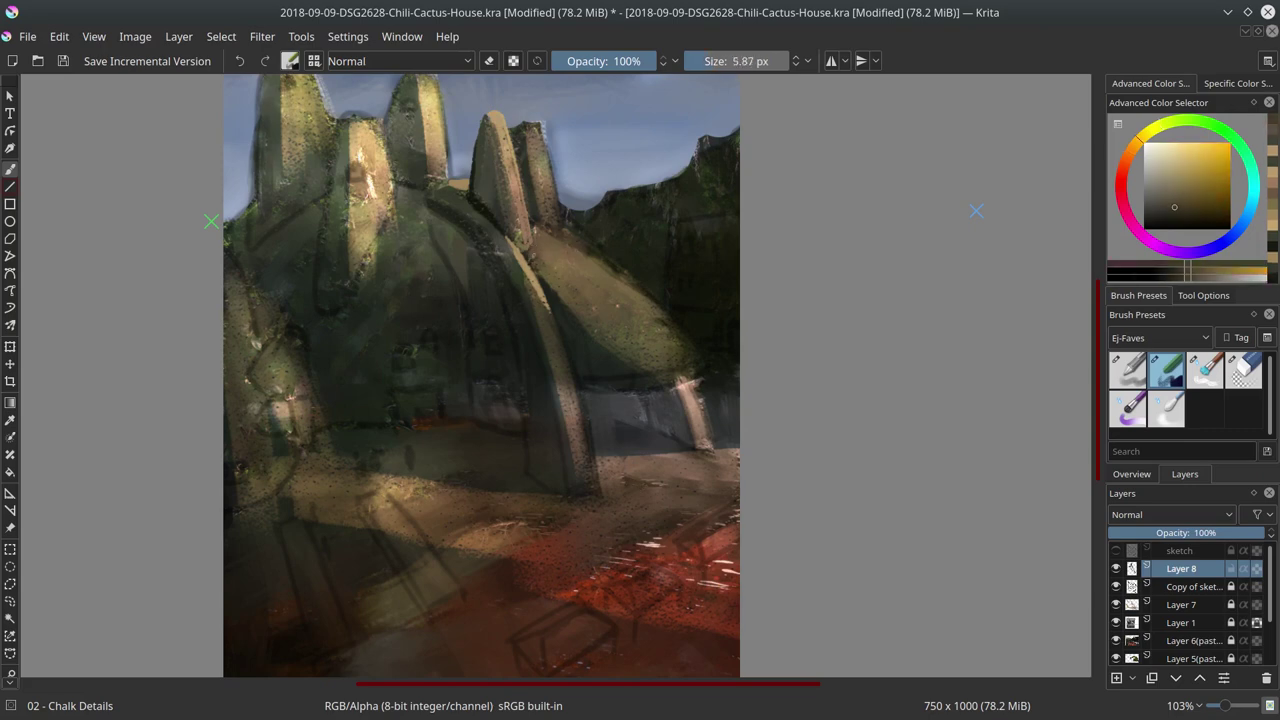
ctrl+click(540, 288)
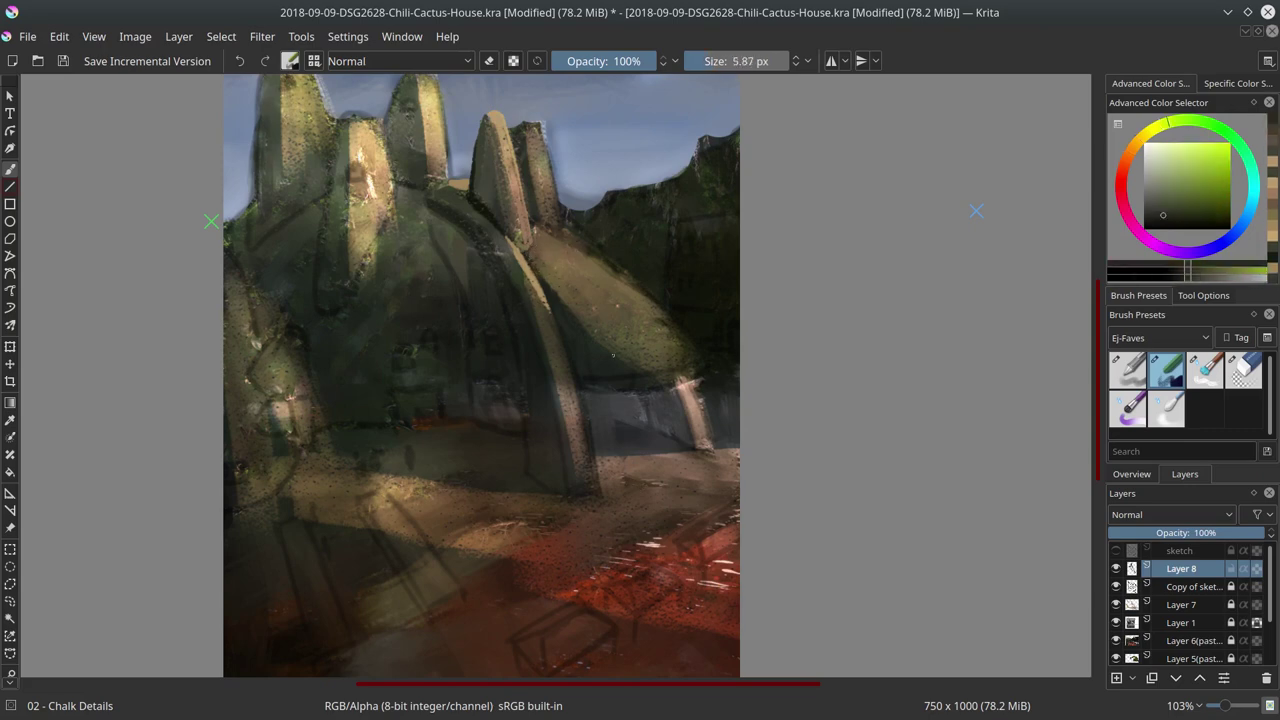
click(1218, 154)
key(bracketright)
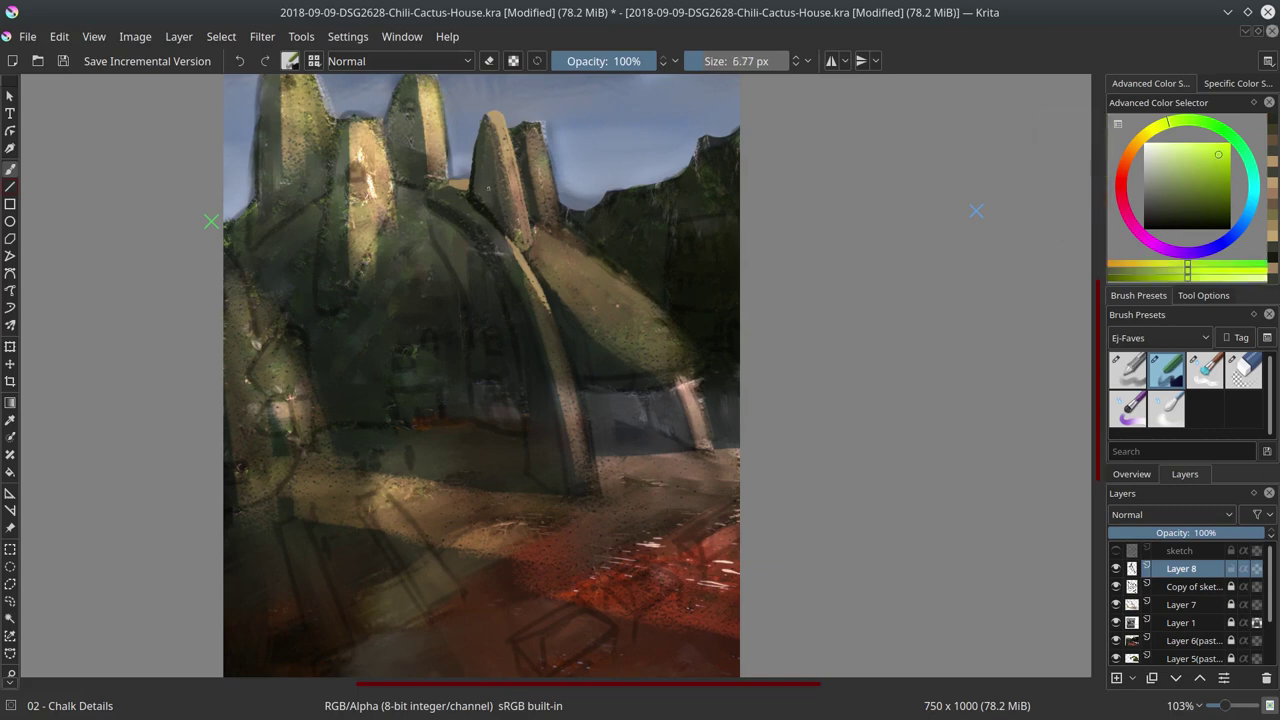
click(488, 191)
Try a pale yellow-green dab near the third pillar, then undo it
click(1164, 161)
click(490, 186)
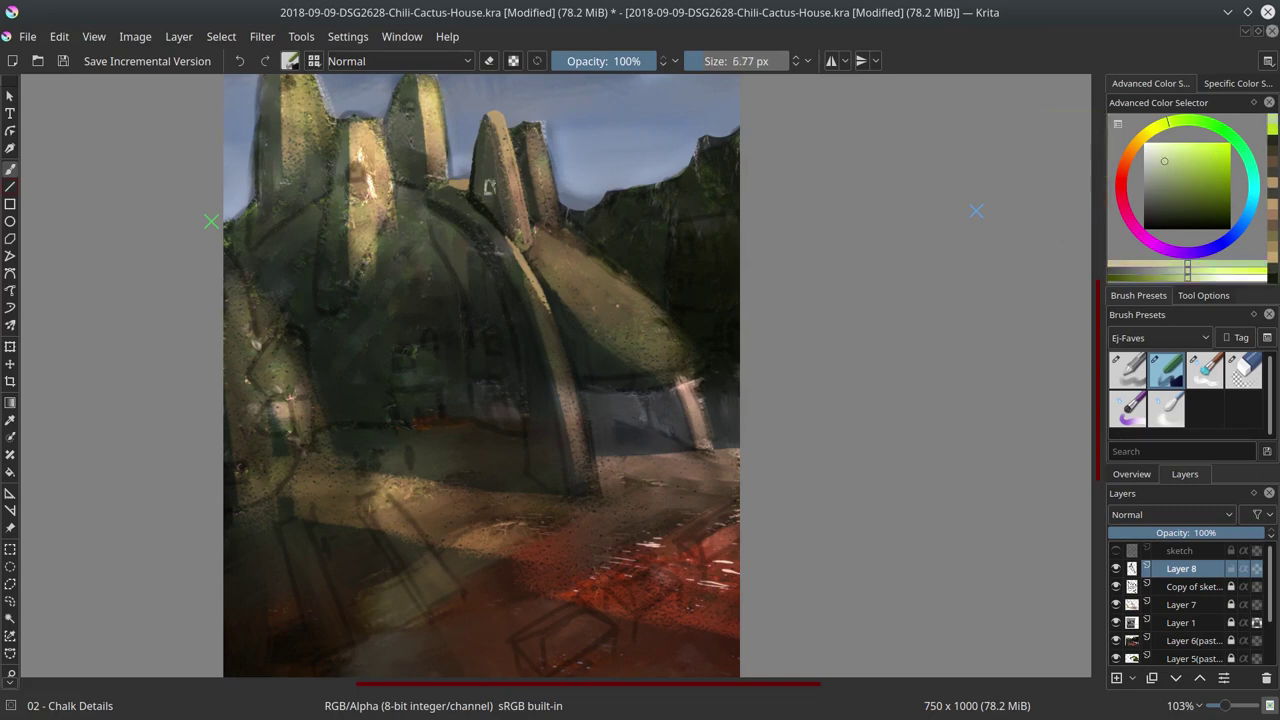
key(bracketright)
key(bracketright)
key(bracketright)
key(ctrl+z)
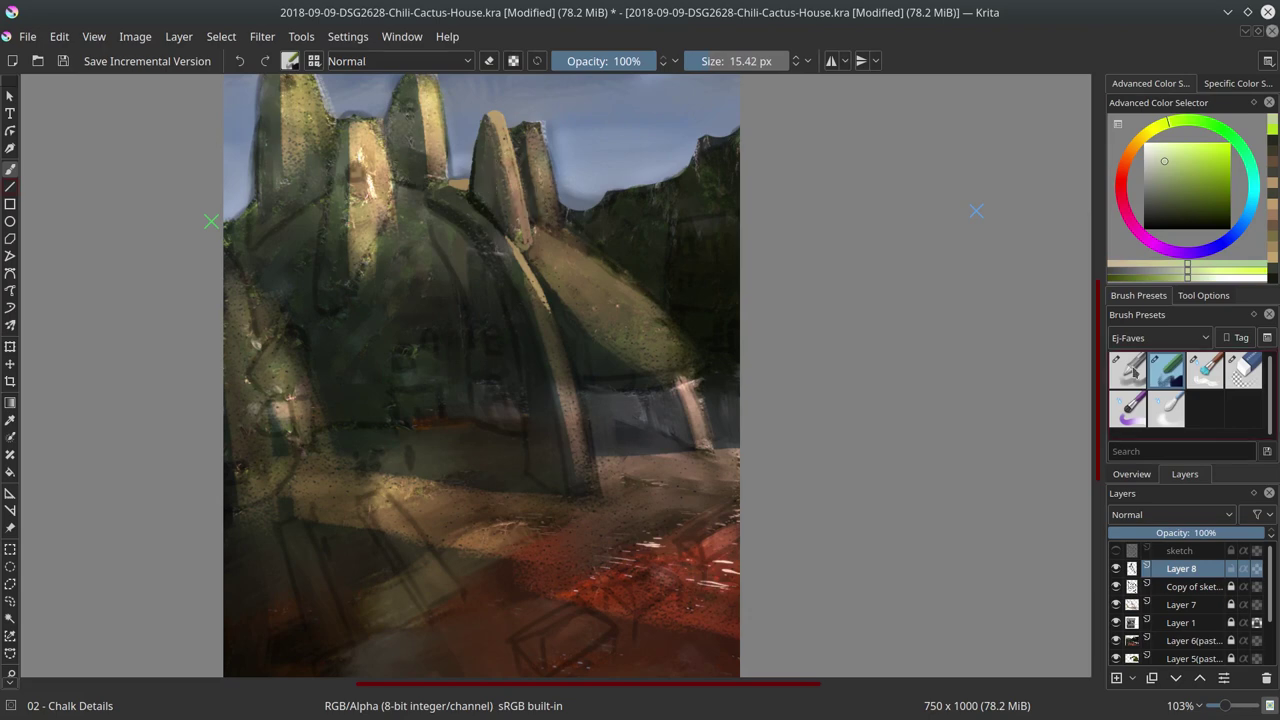
key(bracketleft)
key(bracketleft)
key(bracketleft)
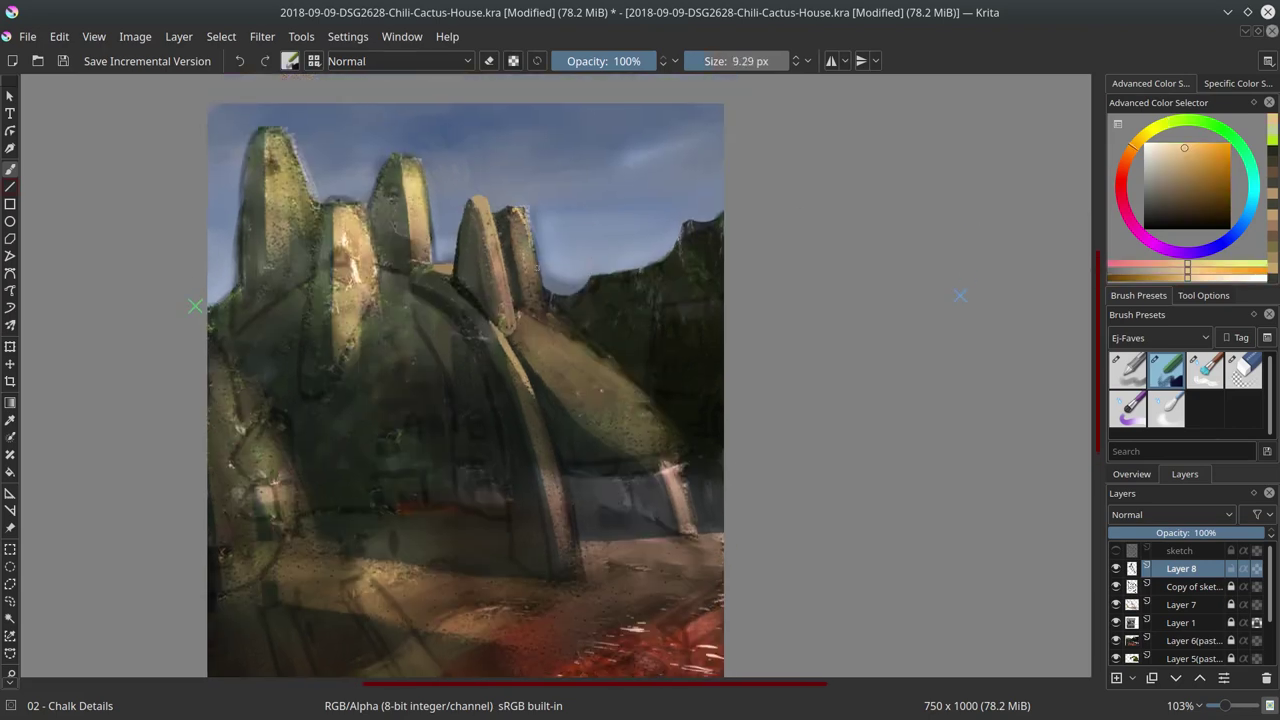
Paint pale yellow highlights along the right rock ridge
ctrl+click(525, 260)
key(bracketright)
key(bracketright)
key(bracketright)
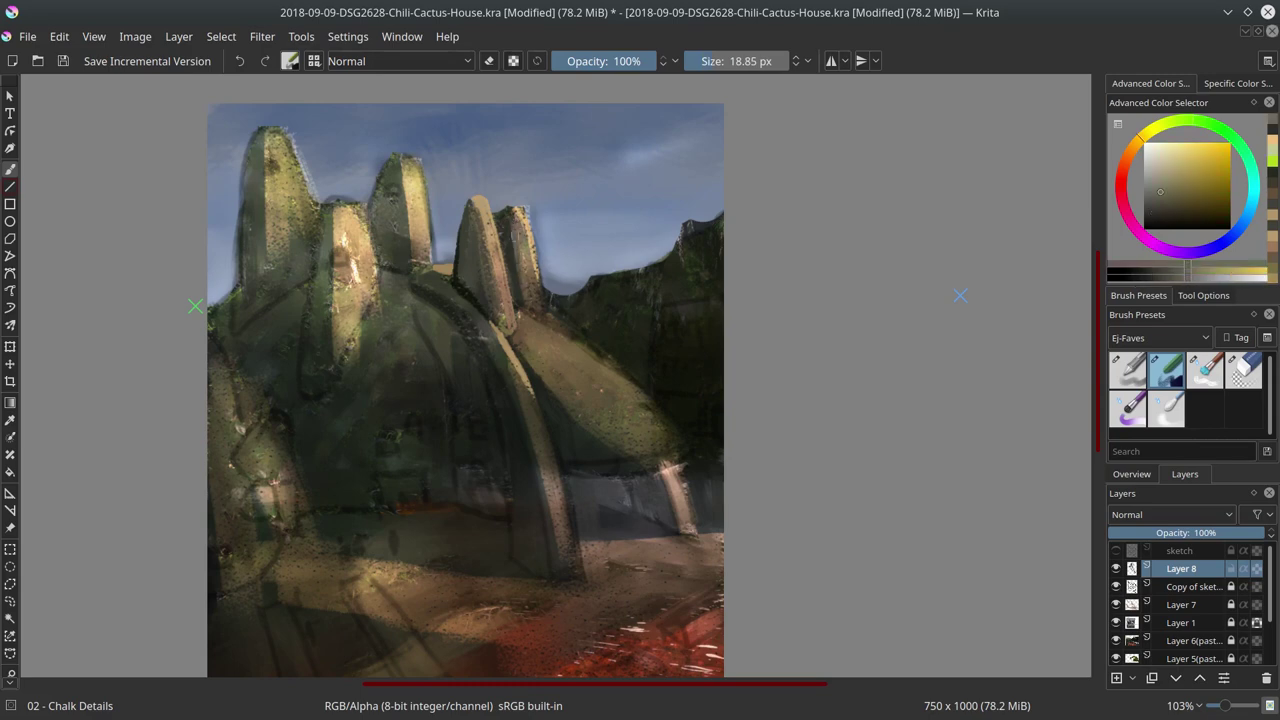
ctrl+click(518, 300)
key(bracketleft)
key(bracketleft)
key(bracketleft)
drag(514, 300, 635, 390)
key(bracketleft)
key(bracketleft)
key(bracketleft)
key(bracketleft)
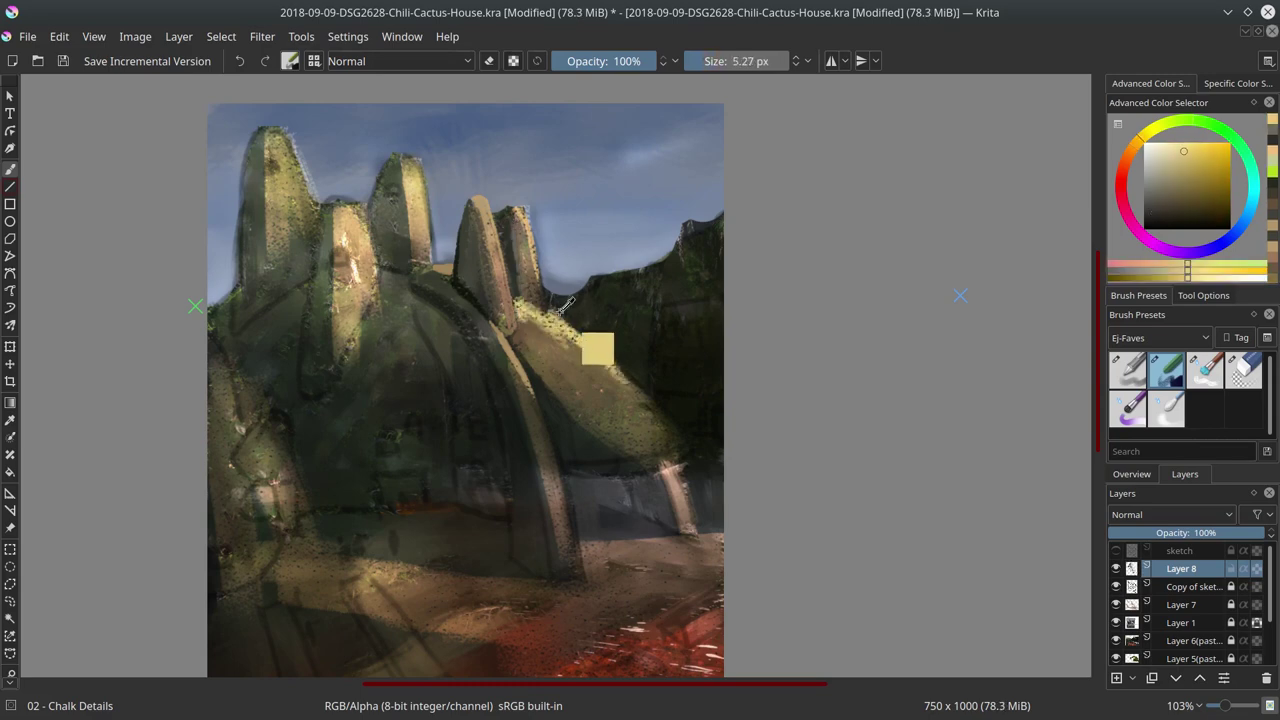
ctrl+click(563, 311)
Add a pale highlight further down the ridge and work dark olive strokes into it
ctrl+click(467, 230)
key(bracketright)
key(bracketright)
drag(598, 350, 655, 405)
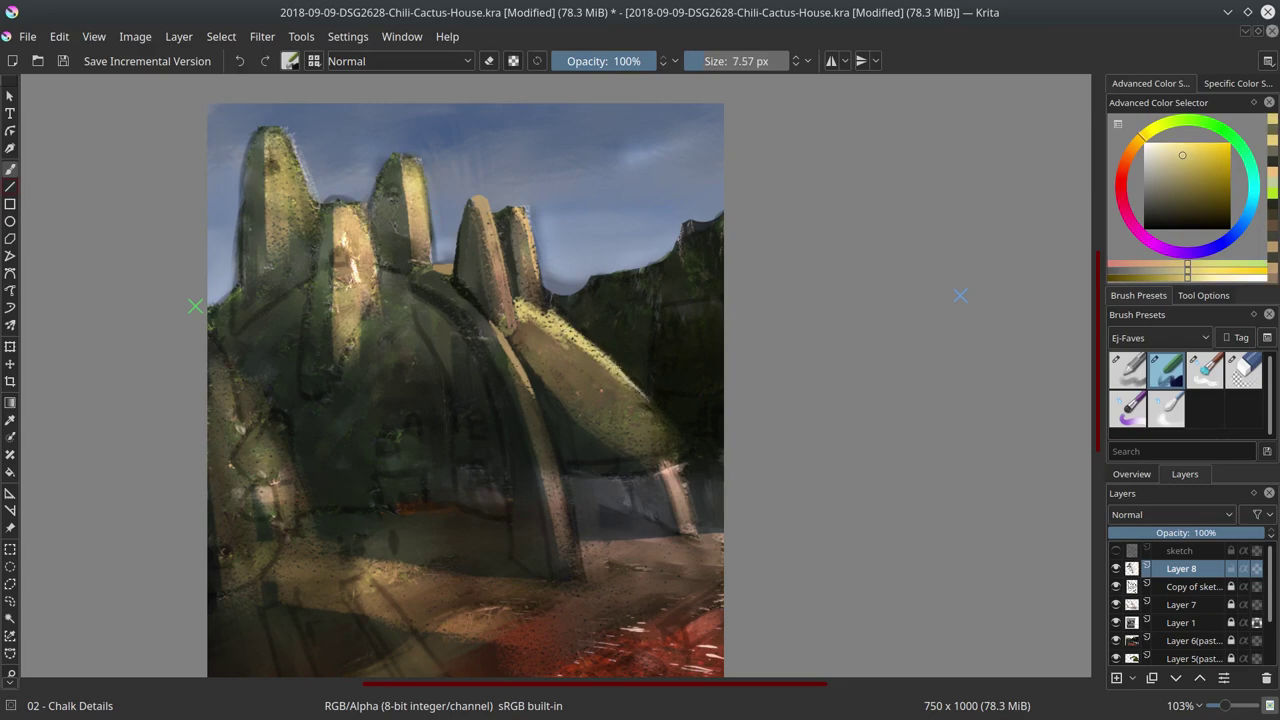
ctrl+click(558, 315)
drag(555, 312, 603, 345)
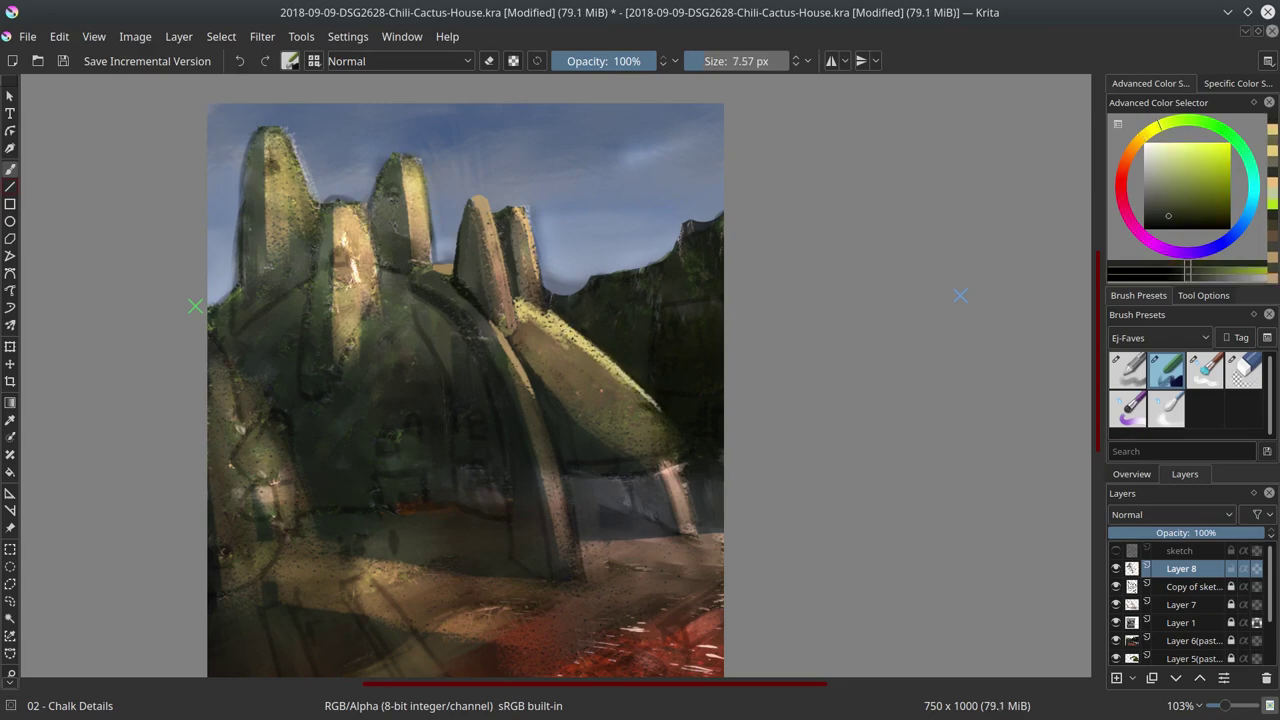
ctrl+click(548, 318)
key(bracketright)
key(bracketright)
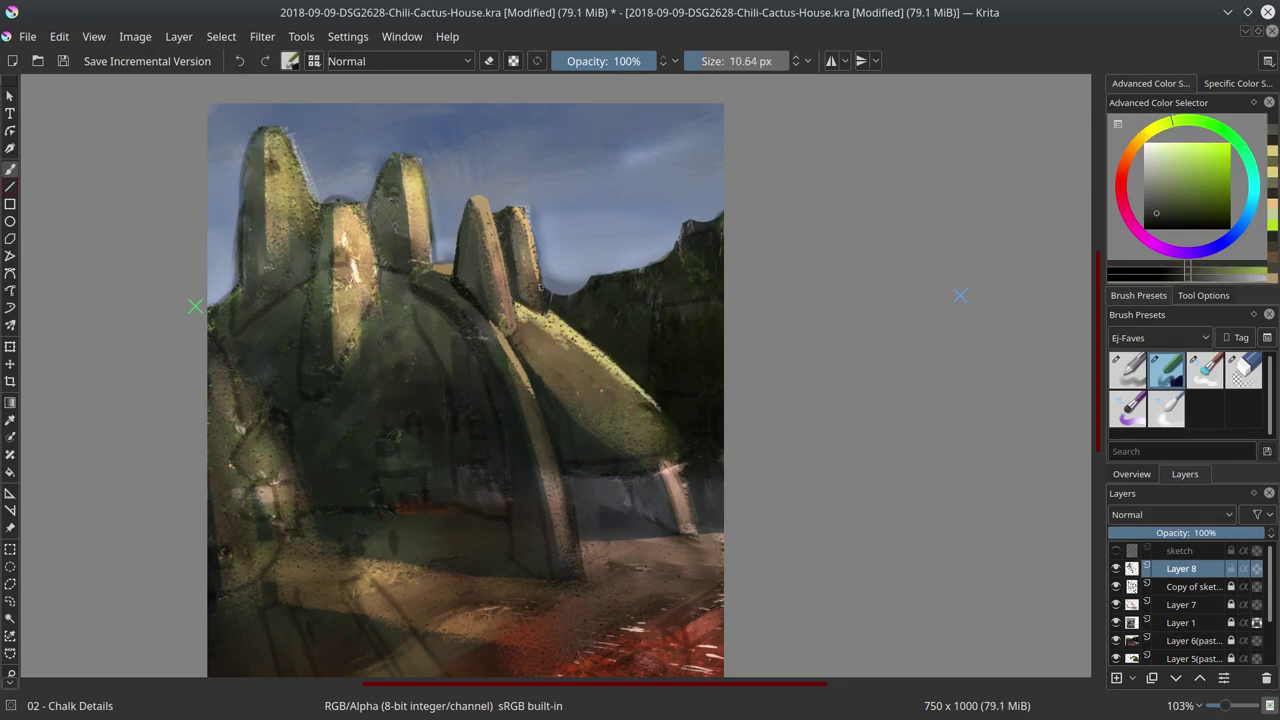
Sample the sky blue and paint it over the ridge edge
ctrl+click(541, 287)
drag(541, 287, 553, 297)
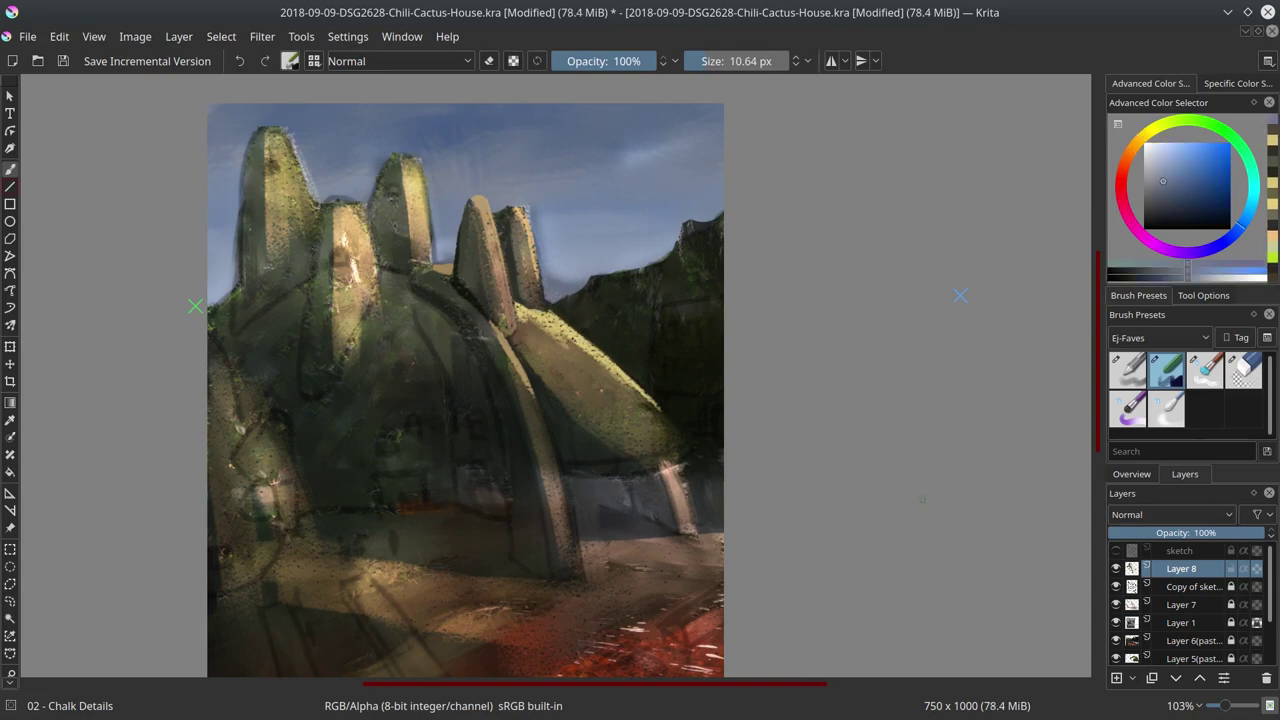
ctrl+click(605, 243)
key(bracketright)
key(bracketright)
ctrl+click(498, 216)
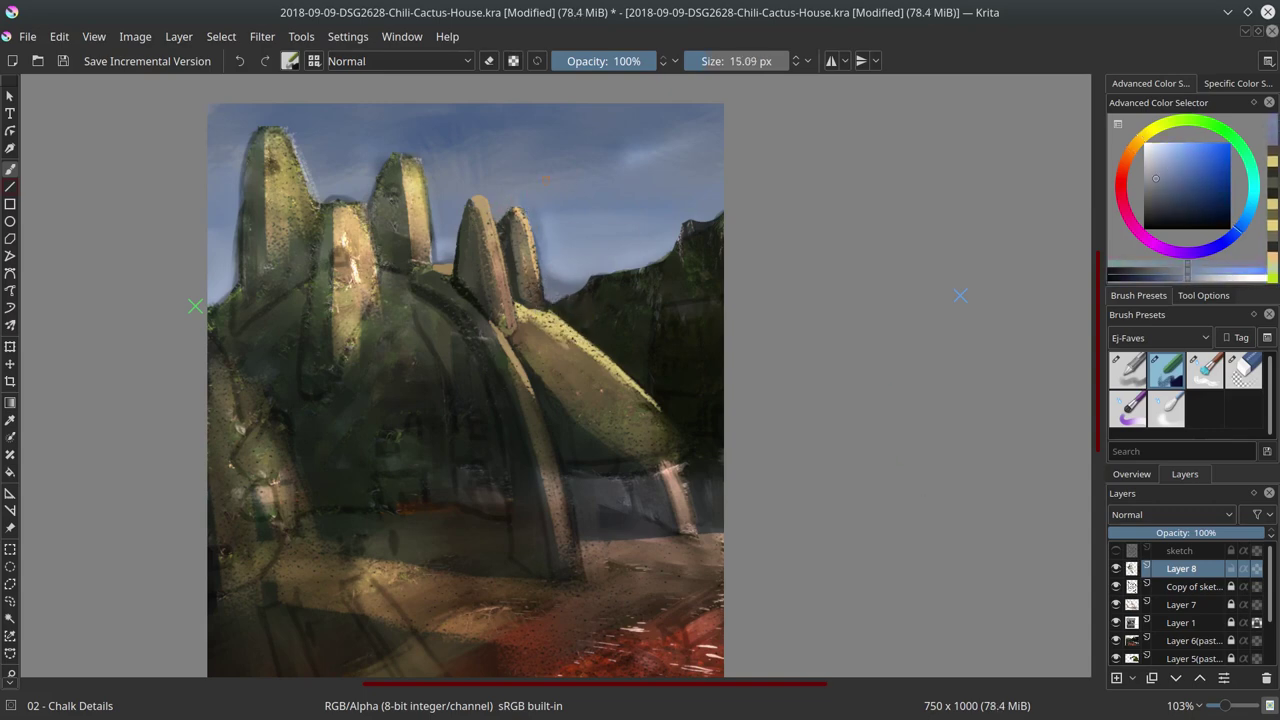
Paint lighter sky blue along the ridge line, between the cacti and beside the first cactus
ctrl+click(555, 280)
key(bracketright)
key(bracketright)
key(bracketright)
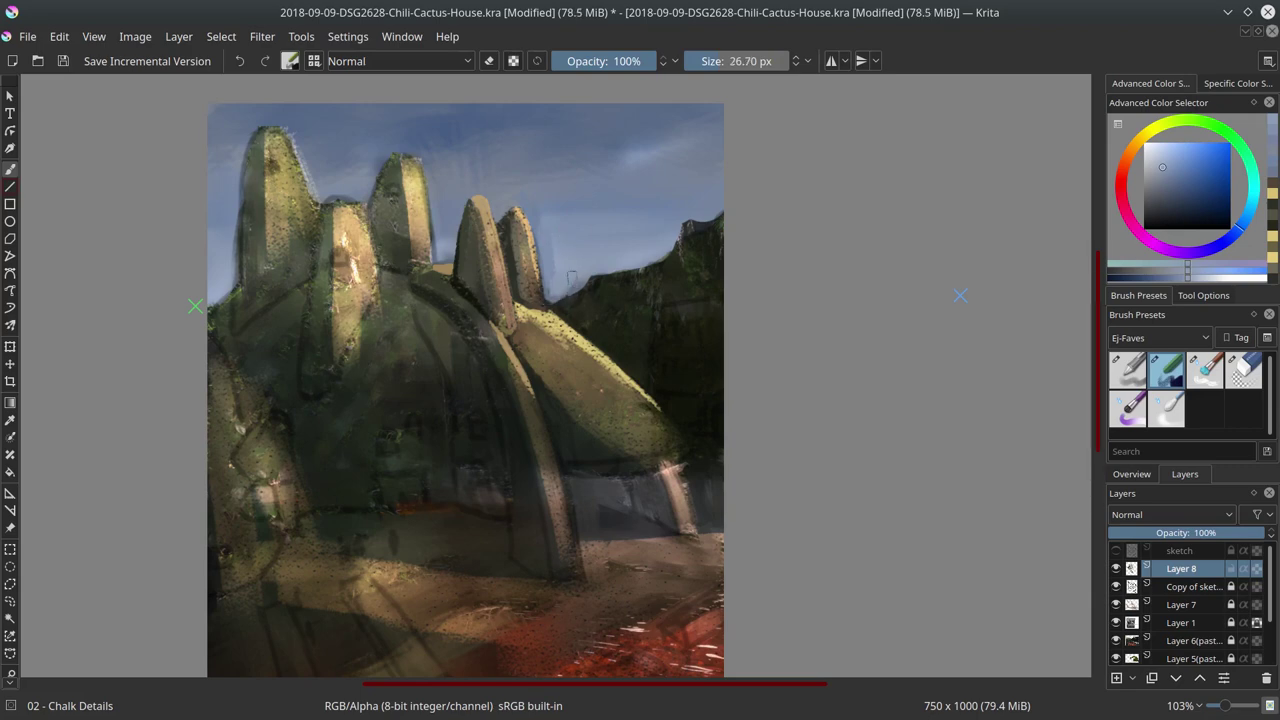
ctrl+click(572, 277)
mouse_move(545, 270)
mouse_down()
mouse_move(650, 252)
mouse_move(540, 244)
mouse_up()
drag(440, 258, 474, 233)
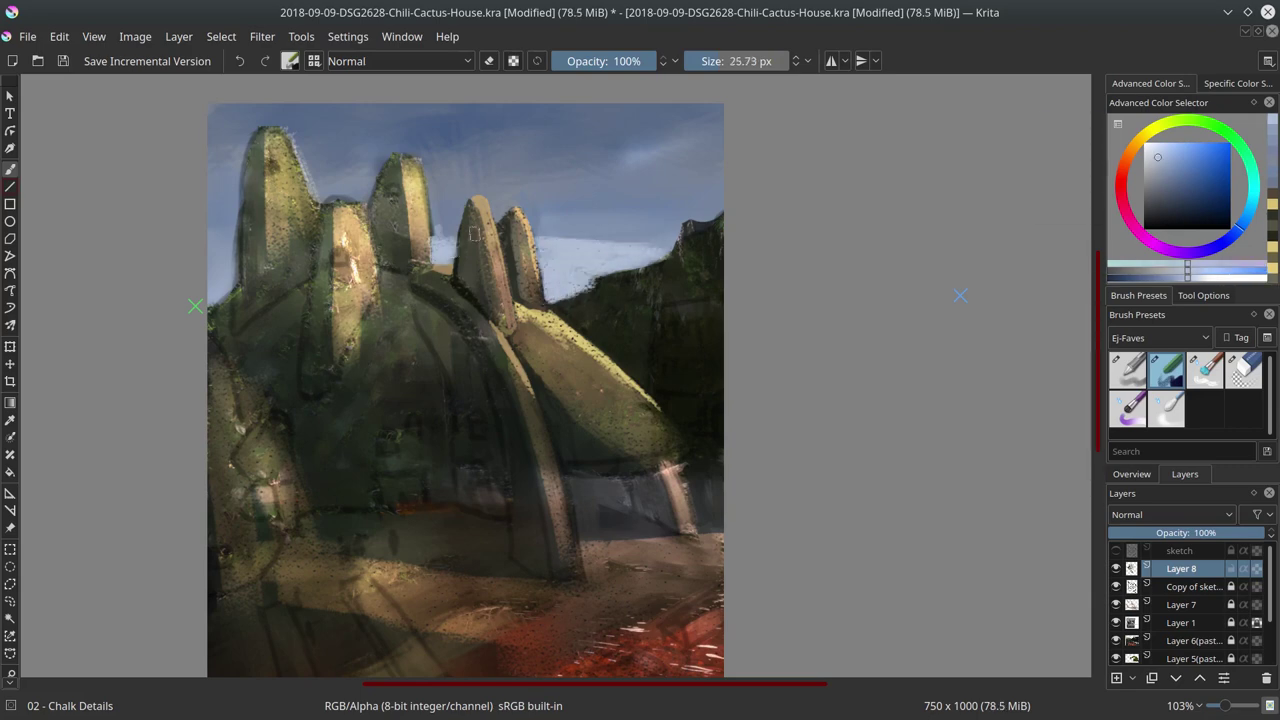
mouse_move(230, 302)
mouse_down()
mouse_move(212, 278)
mouse_move(236, 262)
mouse_move(236, 232)
mouse_up()
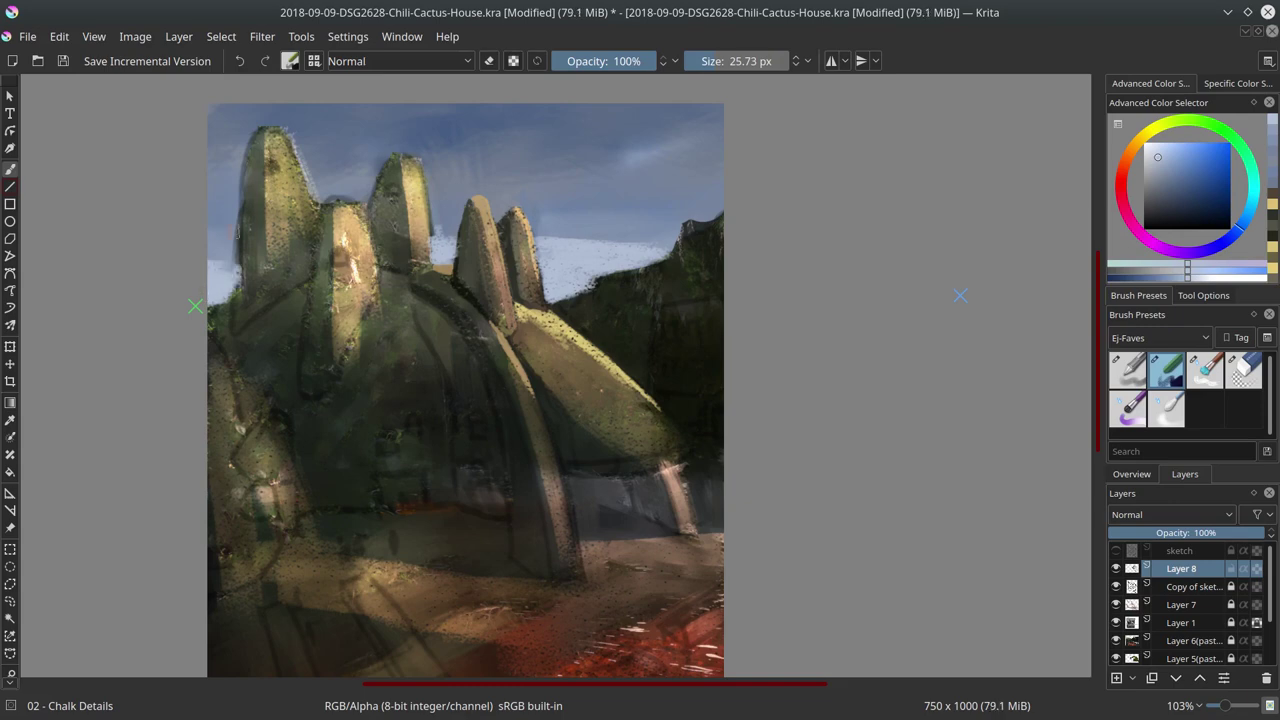
Paint dark red-brown texture on the right building and switch to a lighter red
ctrl+click(720, 348)
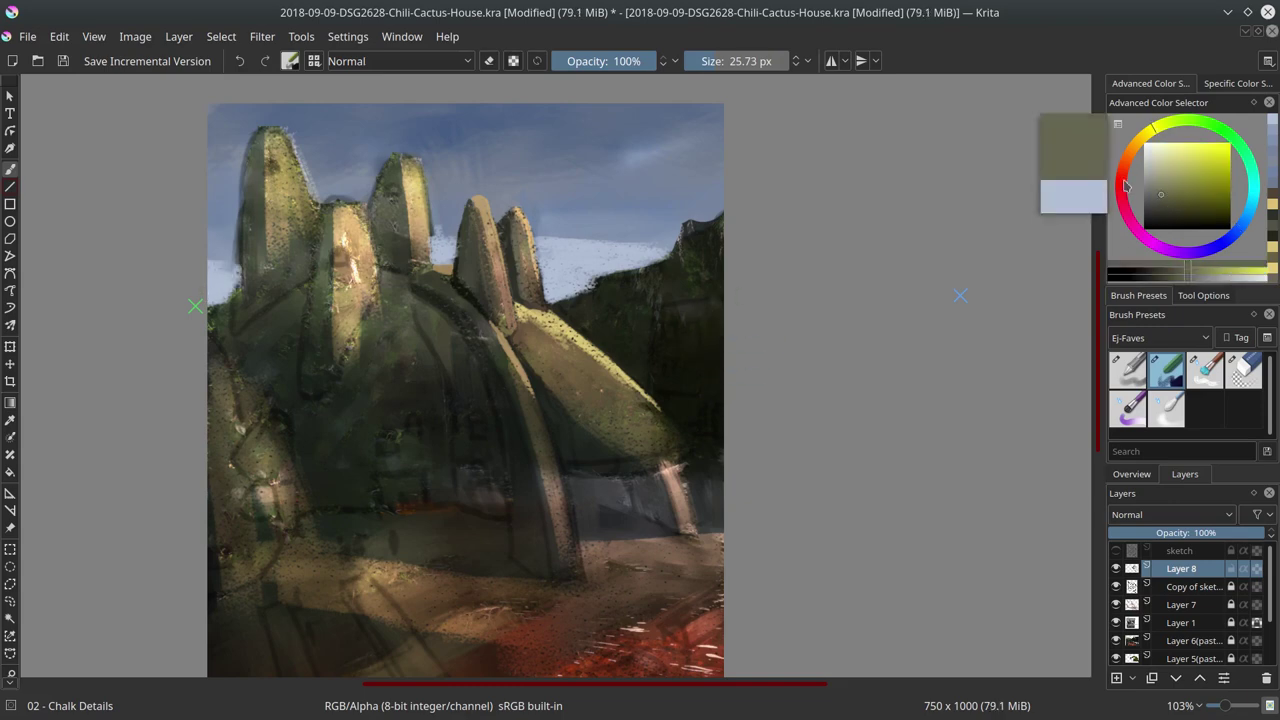
mouse_move(663, 338)
mouse_down()
mouse_move(685, 343)
mouse_move(715, 415)
mouse_move(695, 440)
mouse_up()
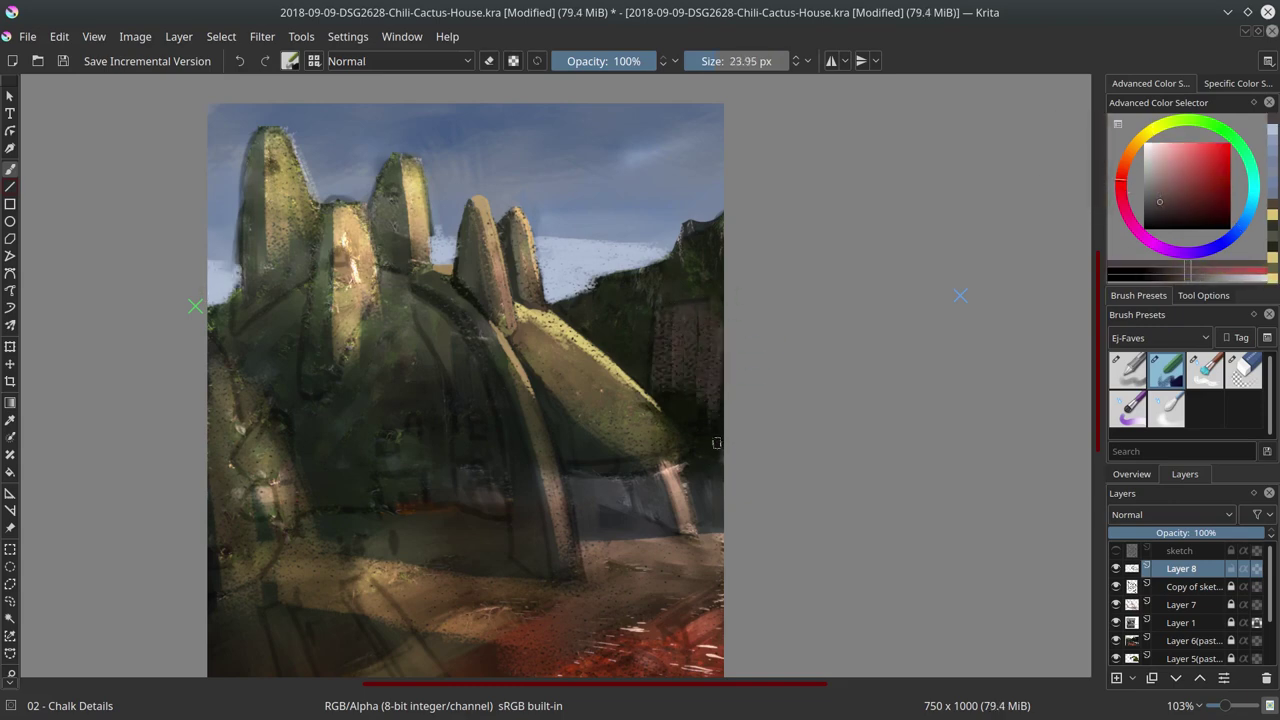
ctrl+click(693, 372)
shift+drag(693, 372, 656, 364)
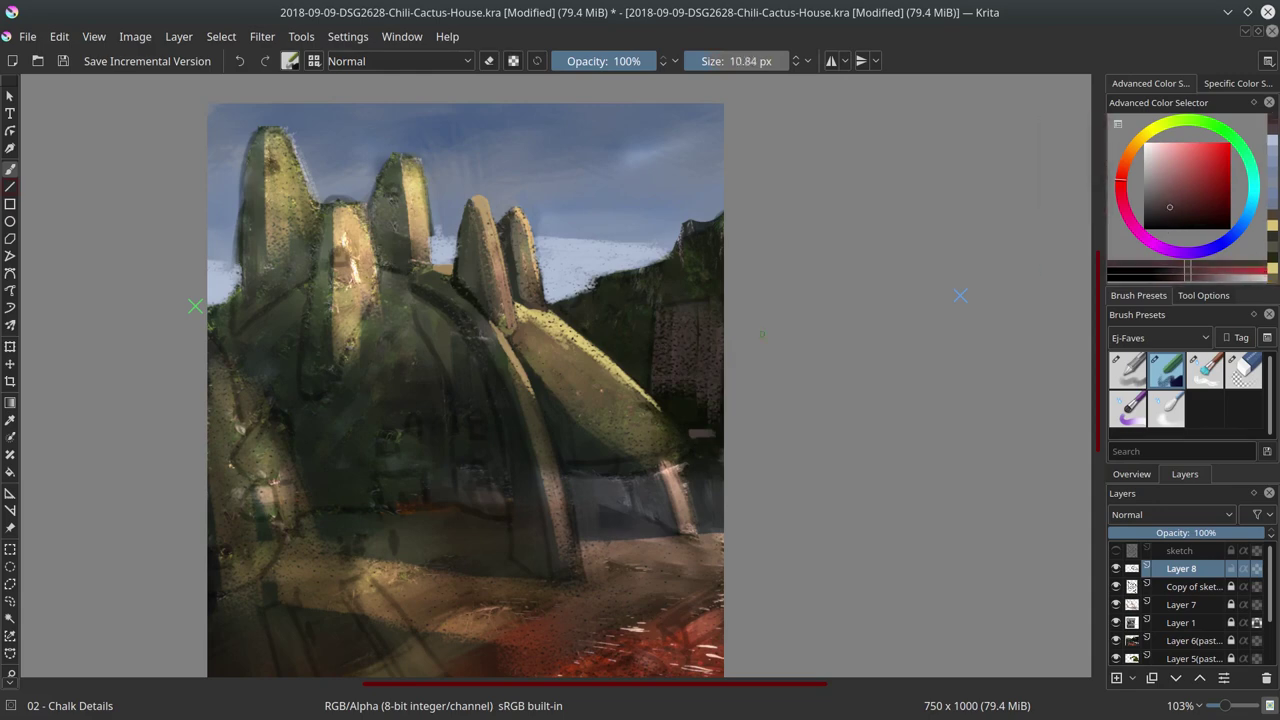
key(bracketleft)
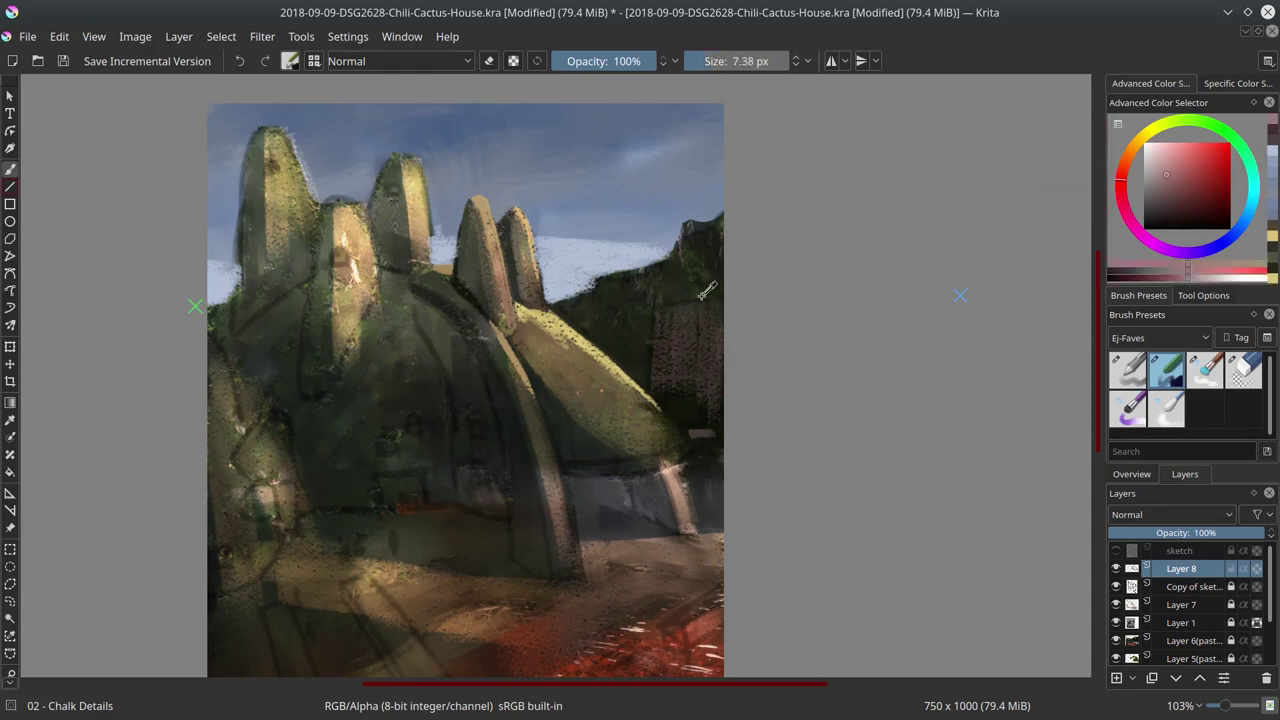
click(1168, 185)
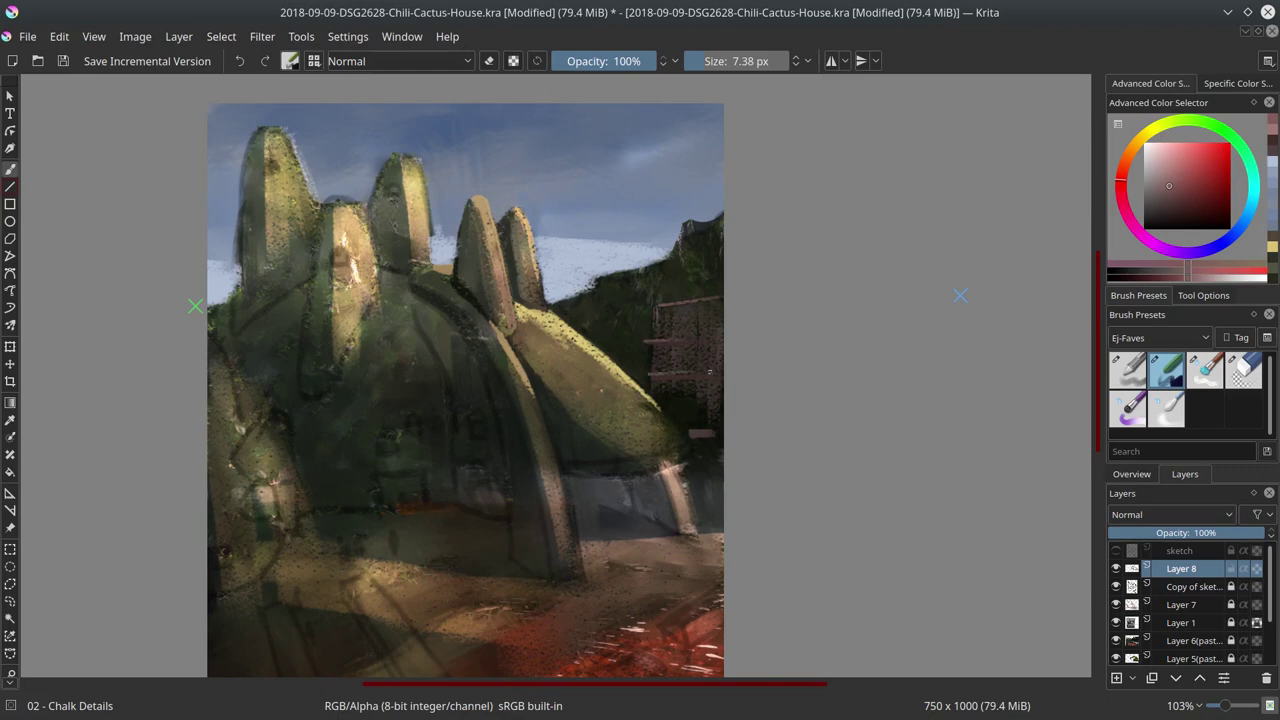
With the sketch line art shown, paint lit yellow windows on the right building
ctrl+click(705, 388)
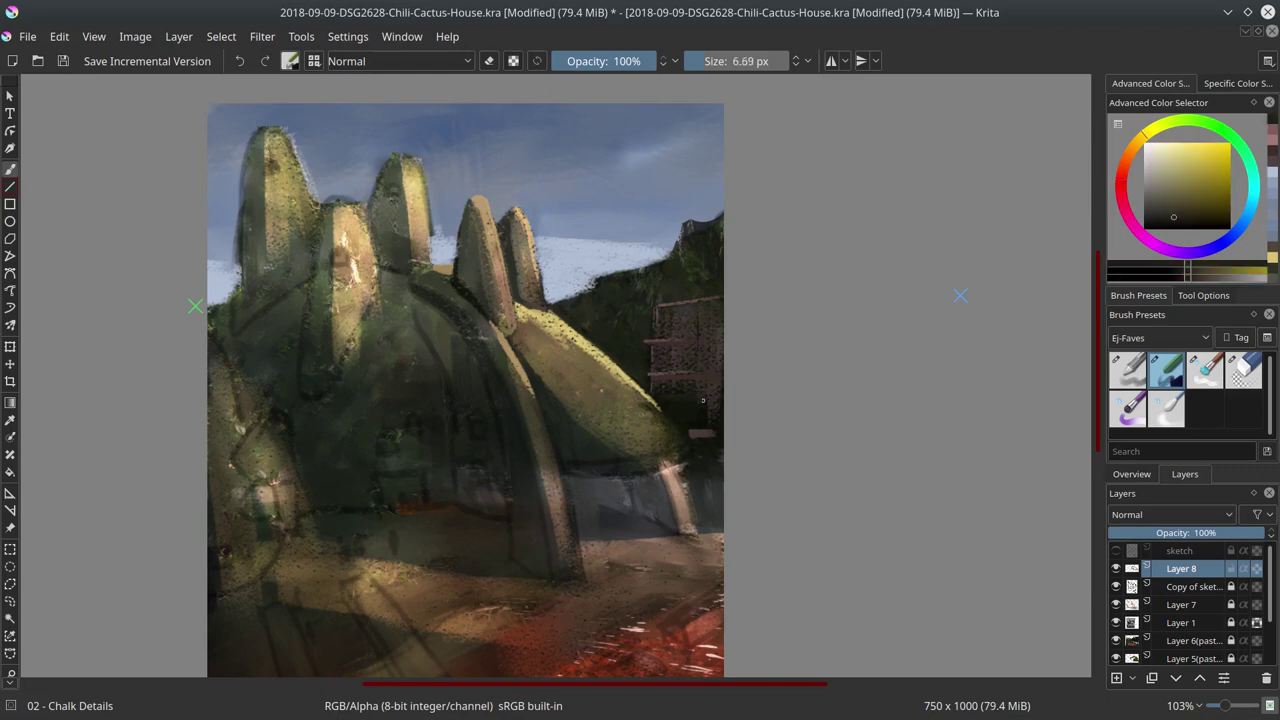
click(1116, 550)
click(1157, 163)
key(bracketright)
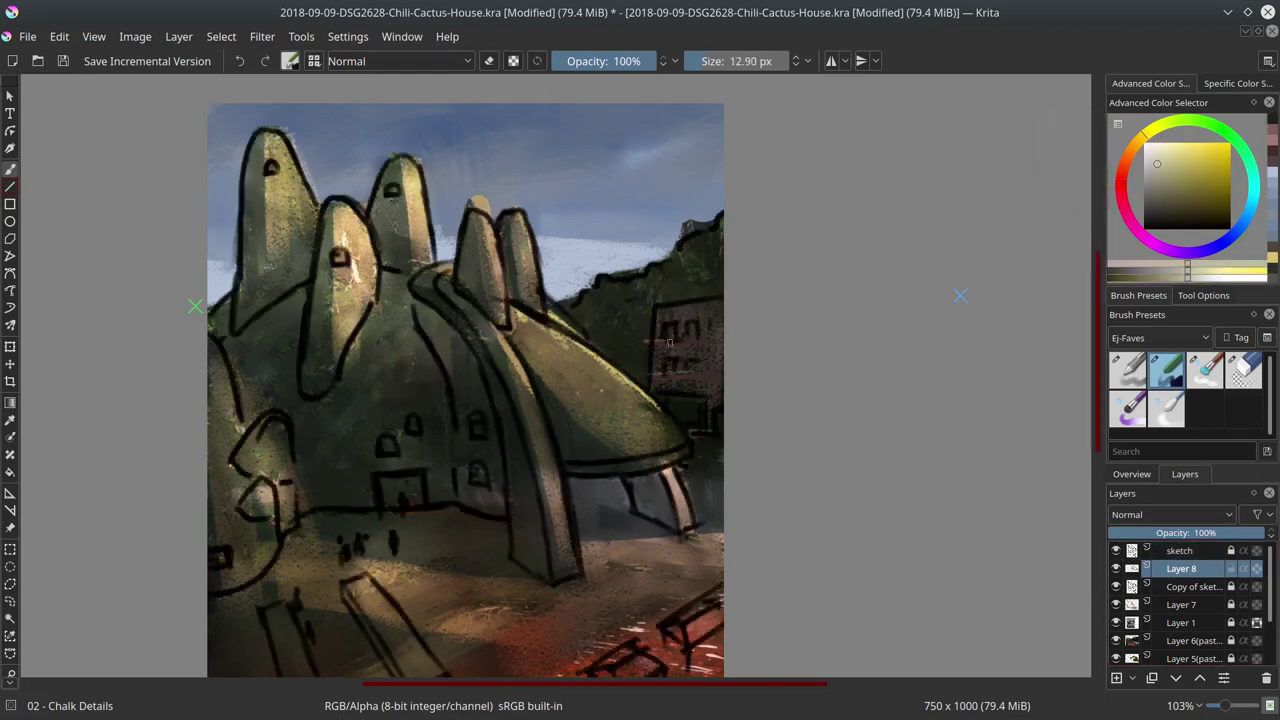
mouse_move(670, 328)
mouse_down()
mouse_move(671, 344)
mouse_move(693, 338)
mouse_up()
drag(715, 322, 718, 334)
mouse_move(668, 361)
mouse_down()
mouse_move(692, 420)
mouse_move(704, 397)
mouse_move(703, 426)
mouse_up()
click(1116, 550)
Dab light highlights sampled from the painting near and beside the roof edge
key(bracketleft)
ctrl+click(700, 420)
ctrl+click(702, 422)
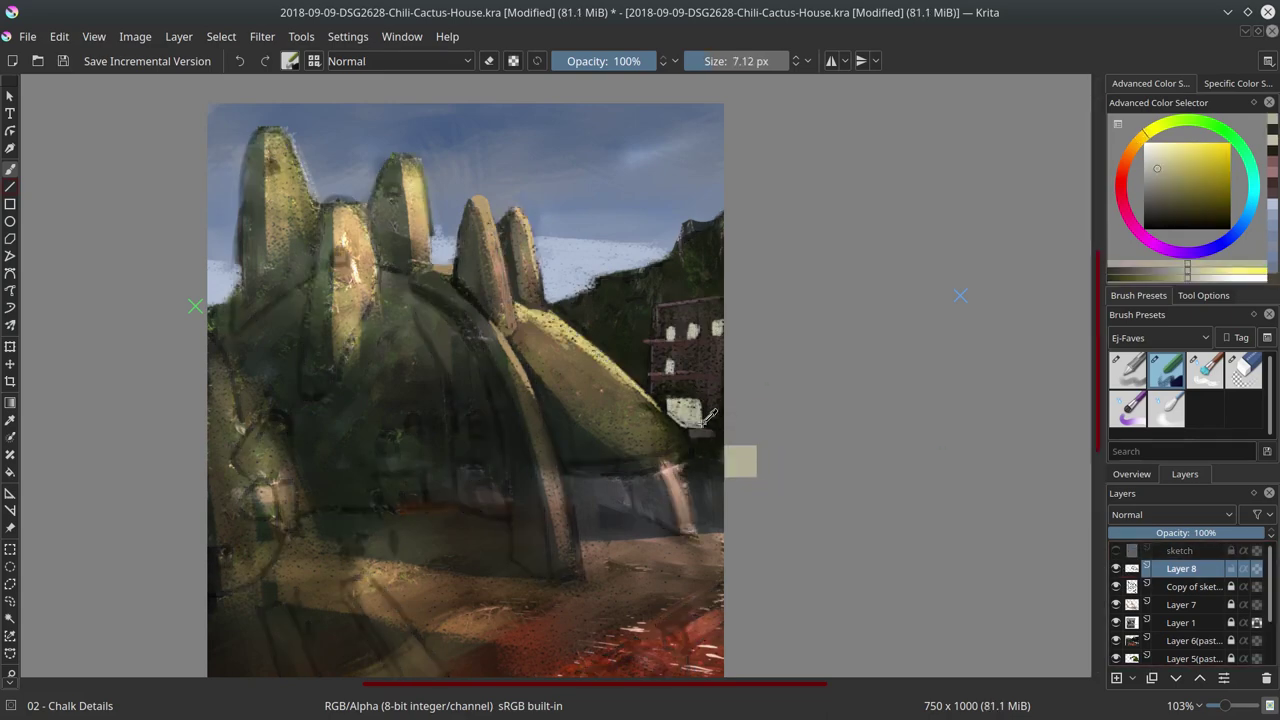
ctrl+click(708, 418)
key(bracketright)
key(bracketright)
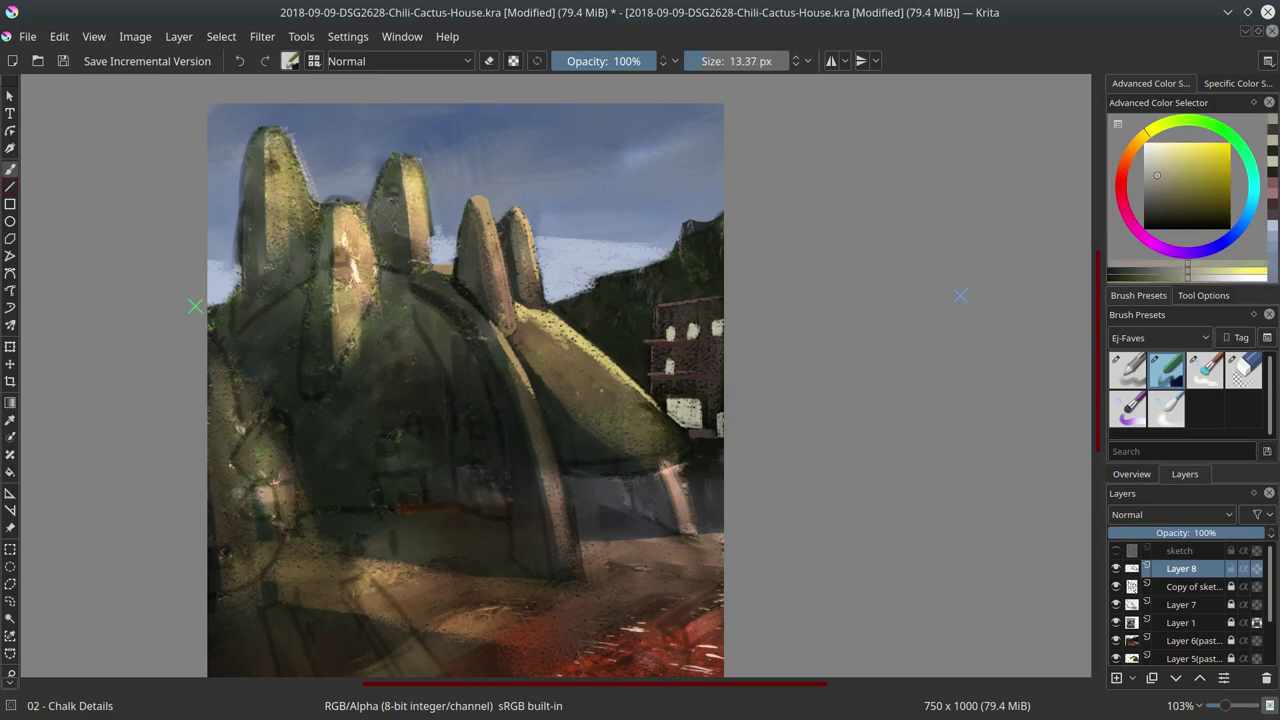
ctrl+click(684, 324)
key(bracketleft)
ctrl+click(688, 326)
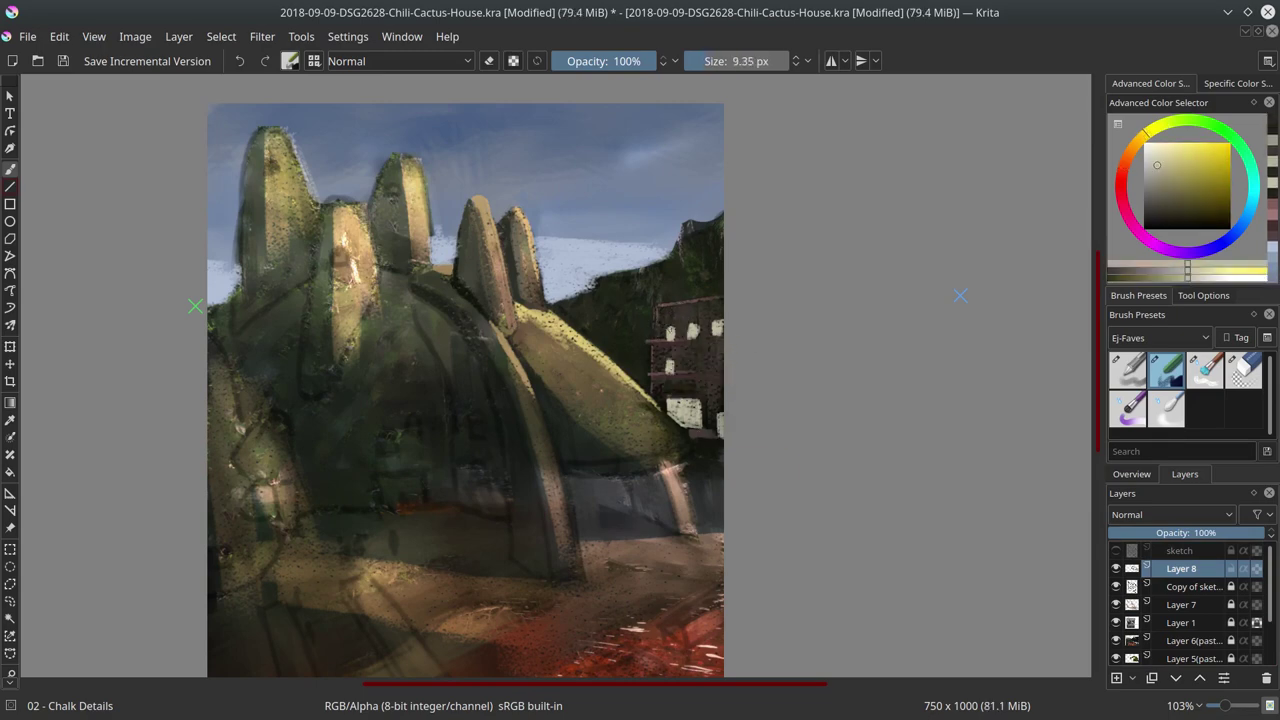
Paint light orange strokes along the cactus roof's sunlit edge, sampling yellows and browns
ctrl+click(692, 365)
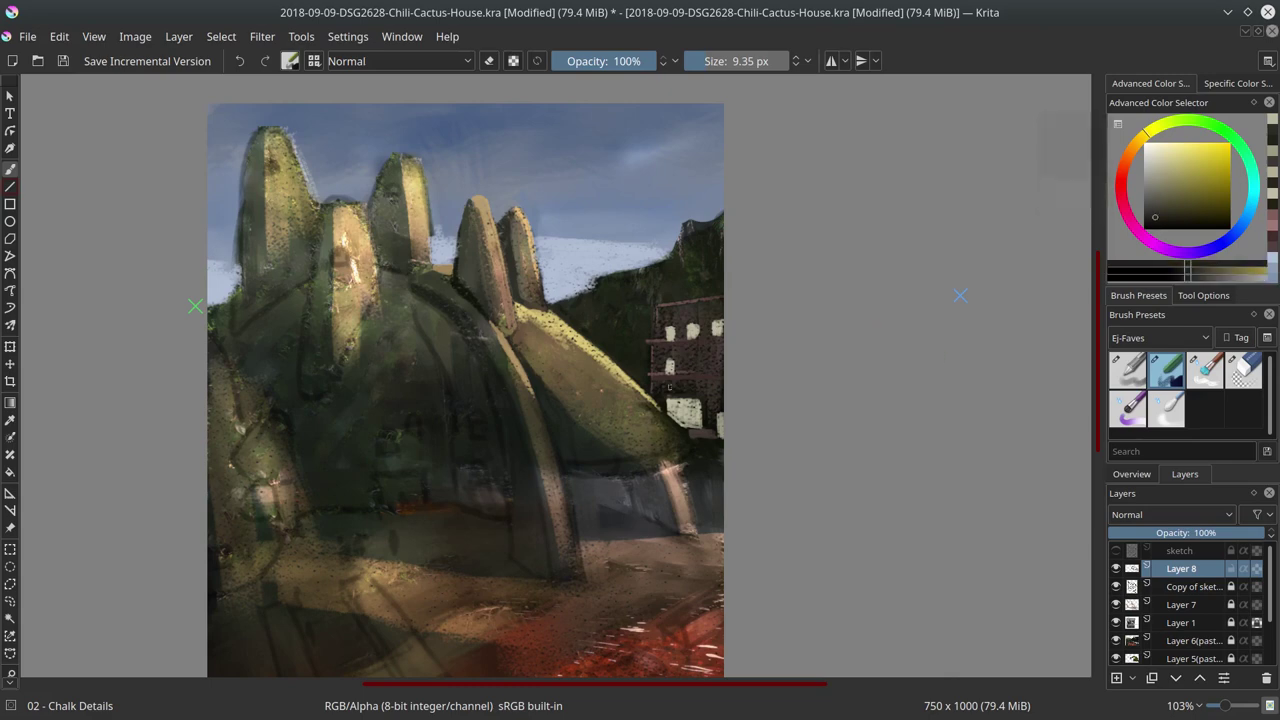
ctrl+click(690, 368)
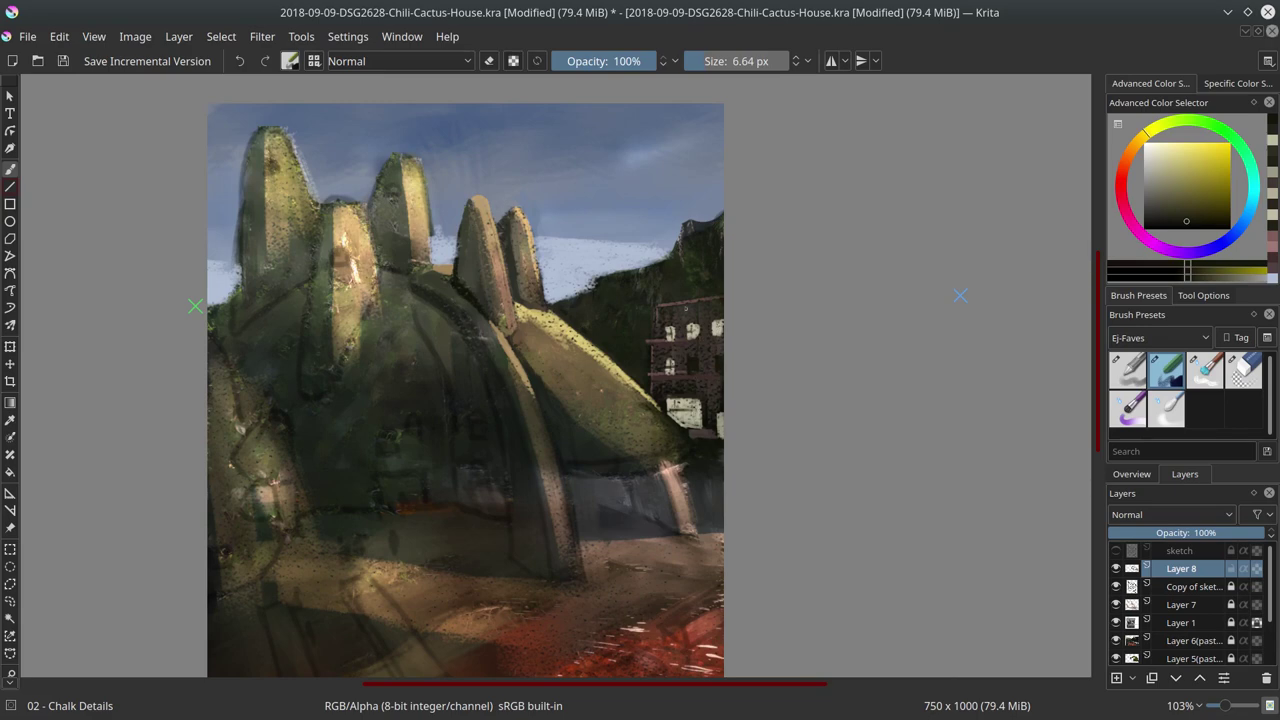
key(l)
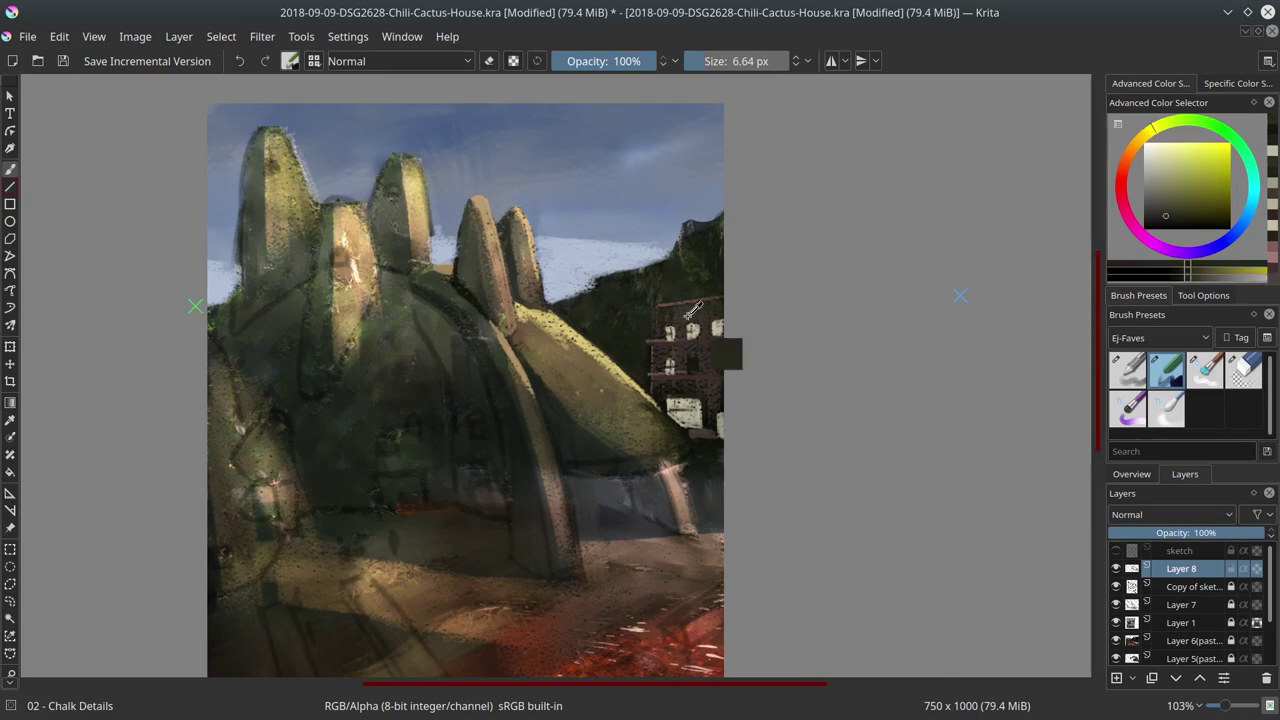
ctrl+click(655, 310)
ctrl+click(656, 311)
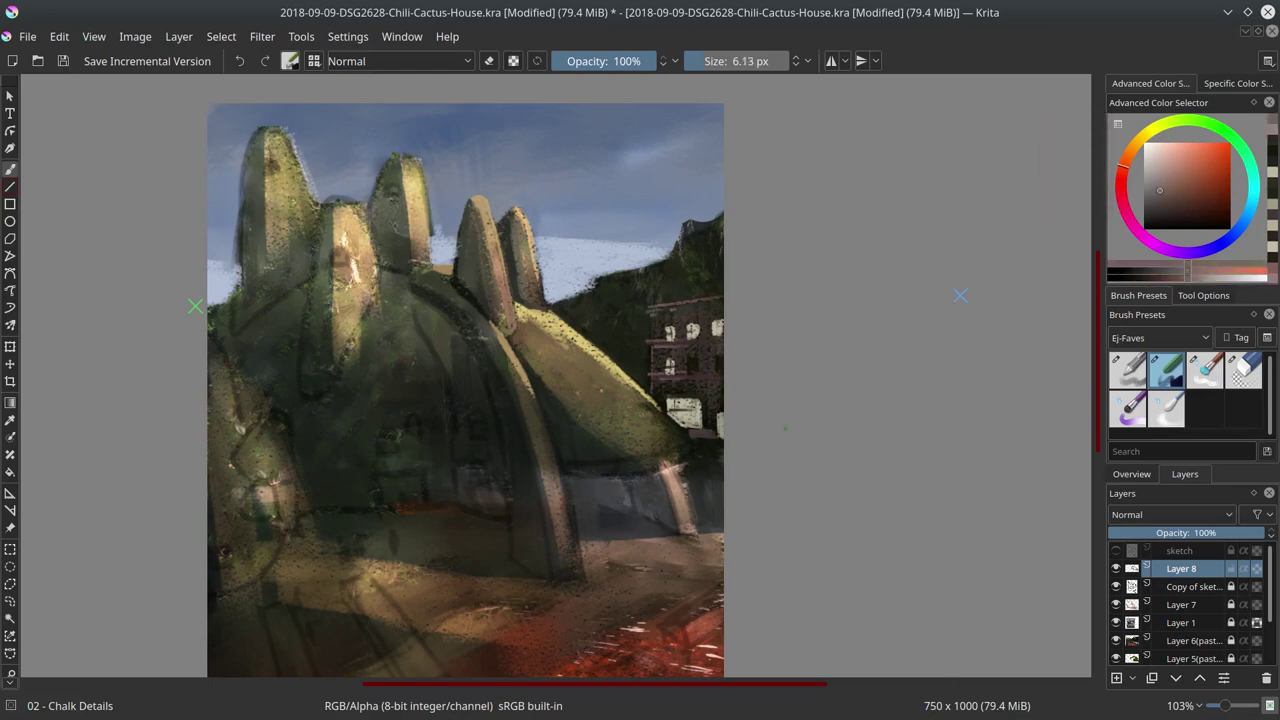
ctrl+click(650, 420)
drag(640, 452, 690, 446)
ctrl+click(660, 440)
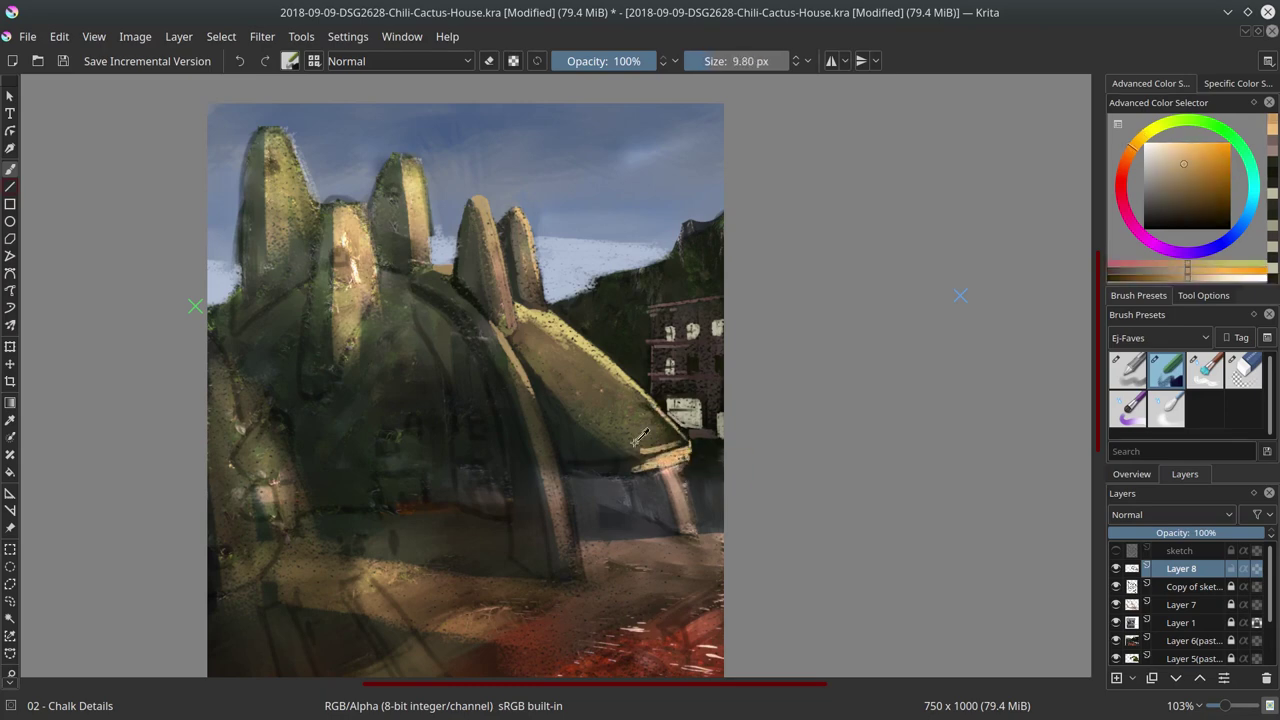
ctrl+click(664, 436)
ctrl+click(685, 440)
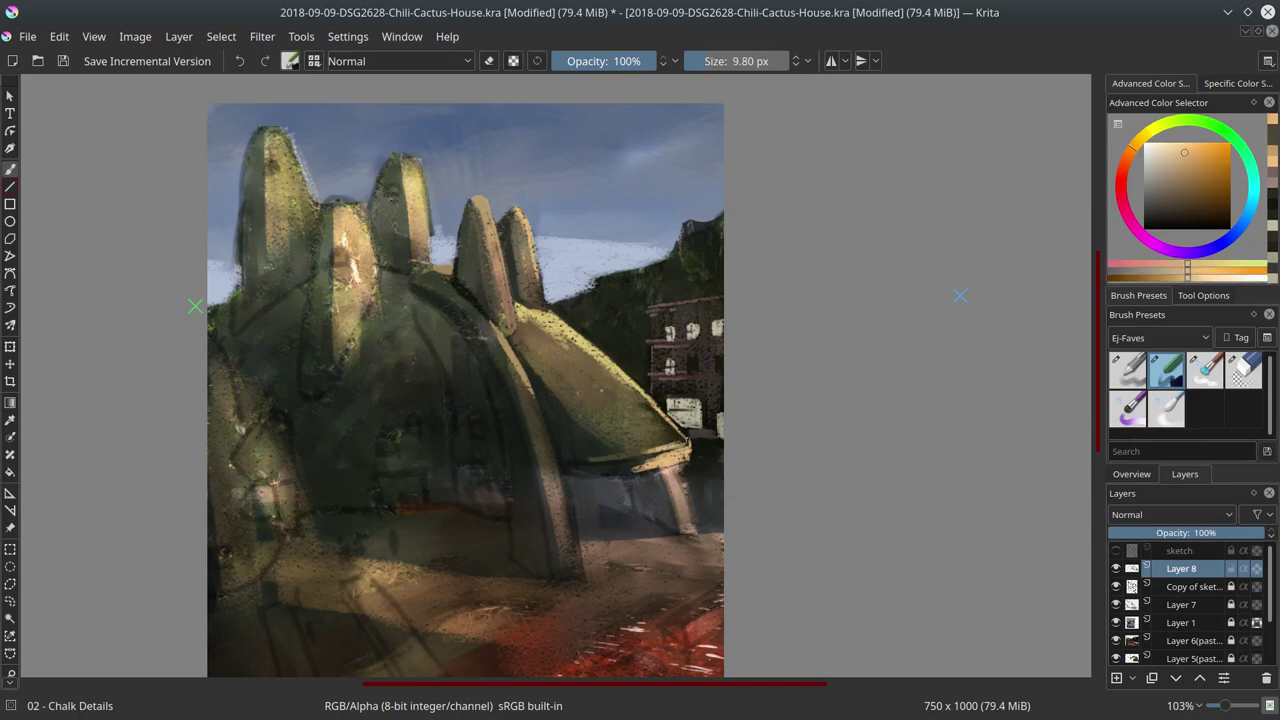
drag(662, 448, 684, 440)
On Color Dodge Layer 7, brighten the lower dome with a large orange-brown dodge stroke
ctrl+click(698, 444)
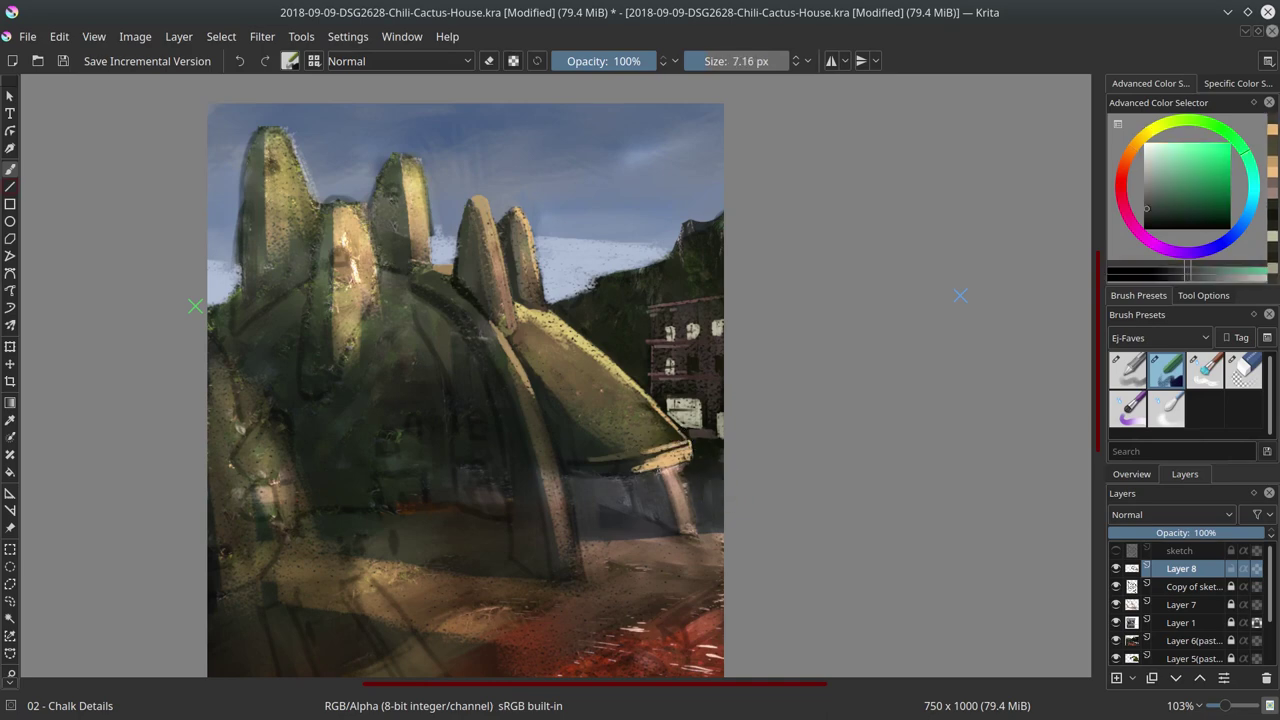
key(Page_Down)
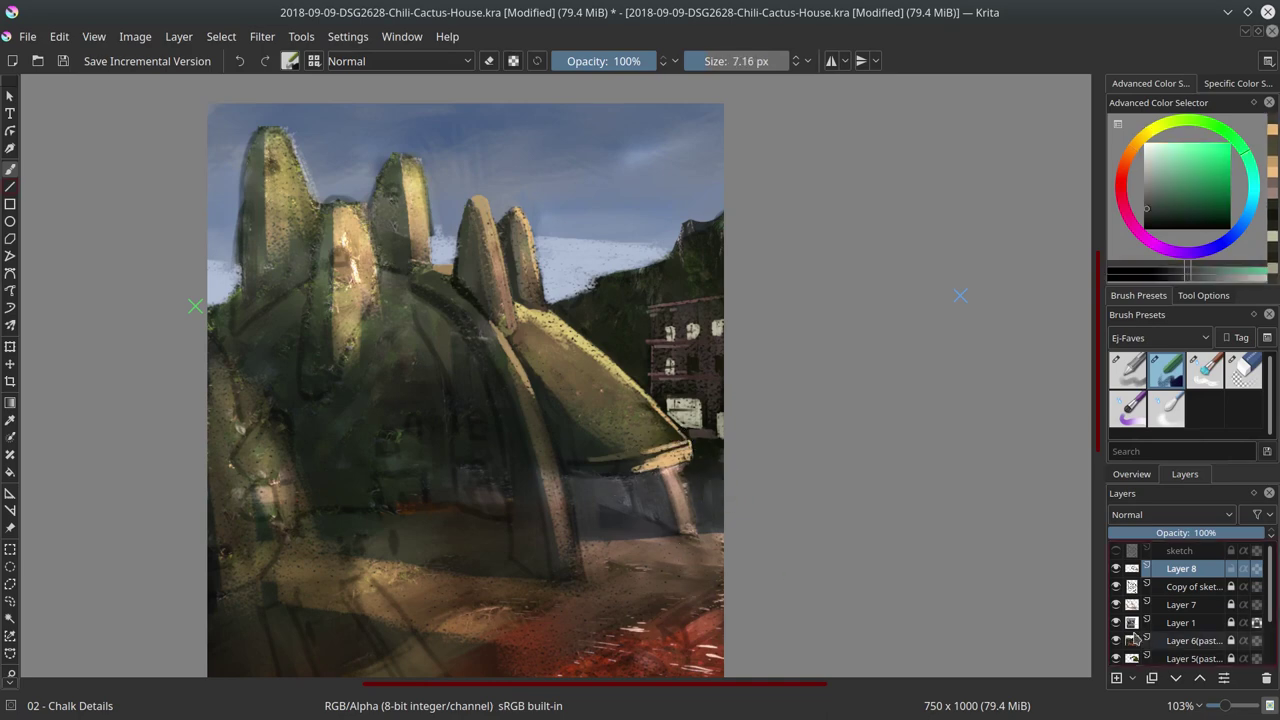
key(Page_Down)
ctrl+click(664, 533)
mouse_move(664, 533)
mouse_down()
mouse_move(695, 495)
mouse_move(570, 485)
mouse_up()
drag(714, 490, 690, 487)
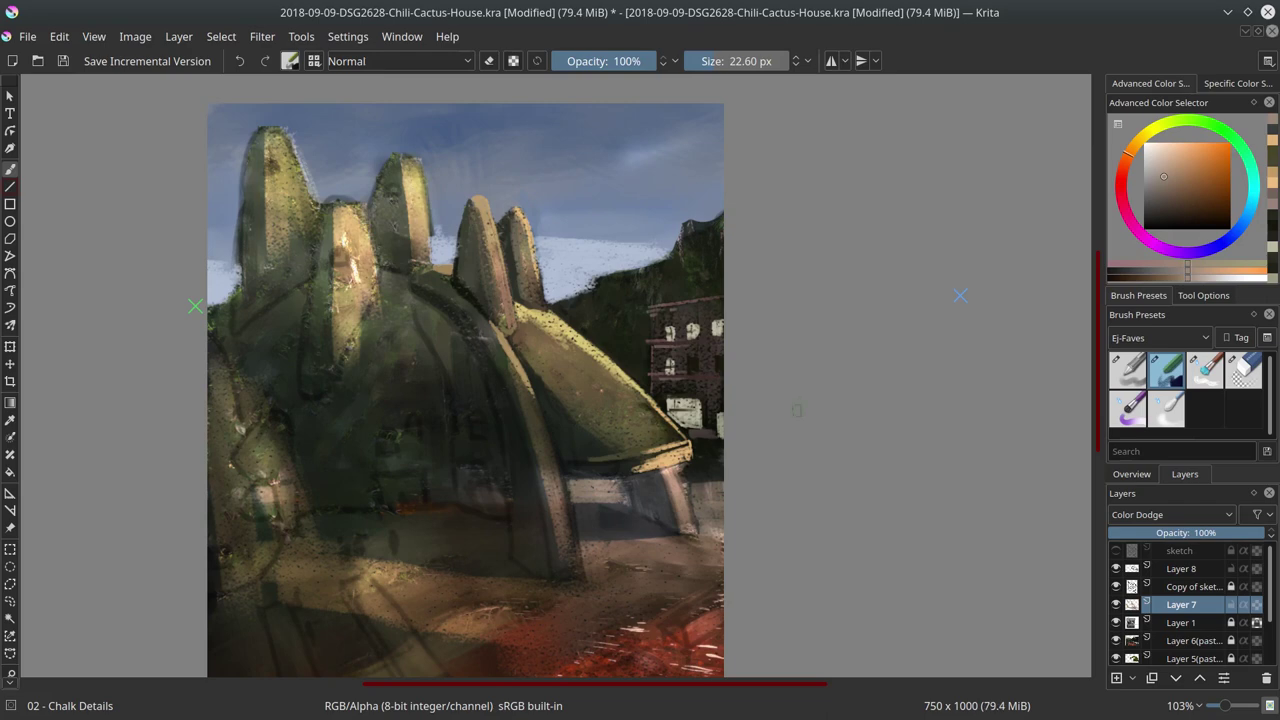
scroll(797, 410, down, 3)
scroll(811, 471, down, 1)
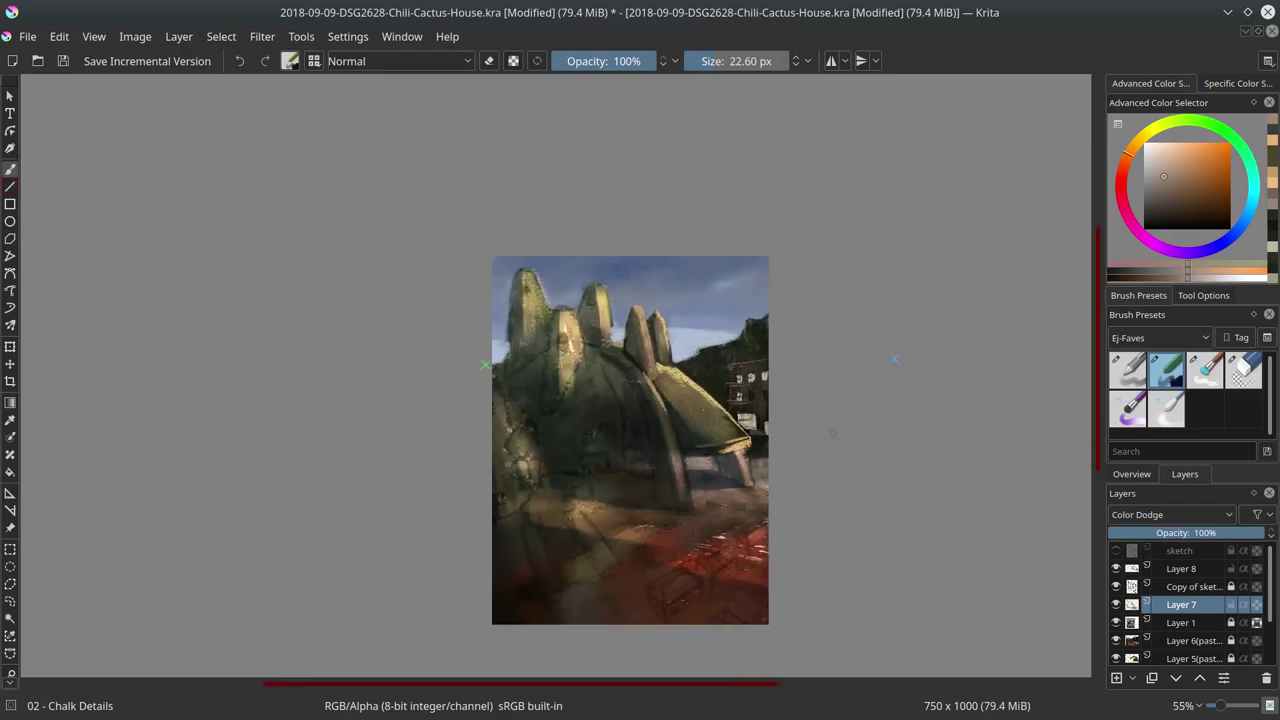
Save the painting and make Layer 8 the active layer
click(63, 62)
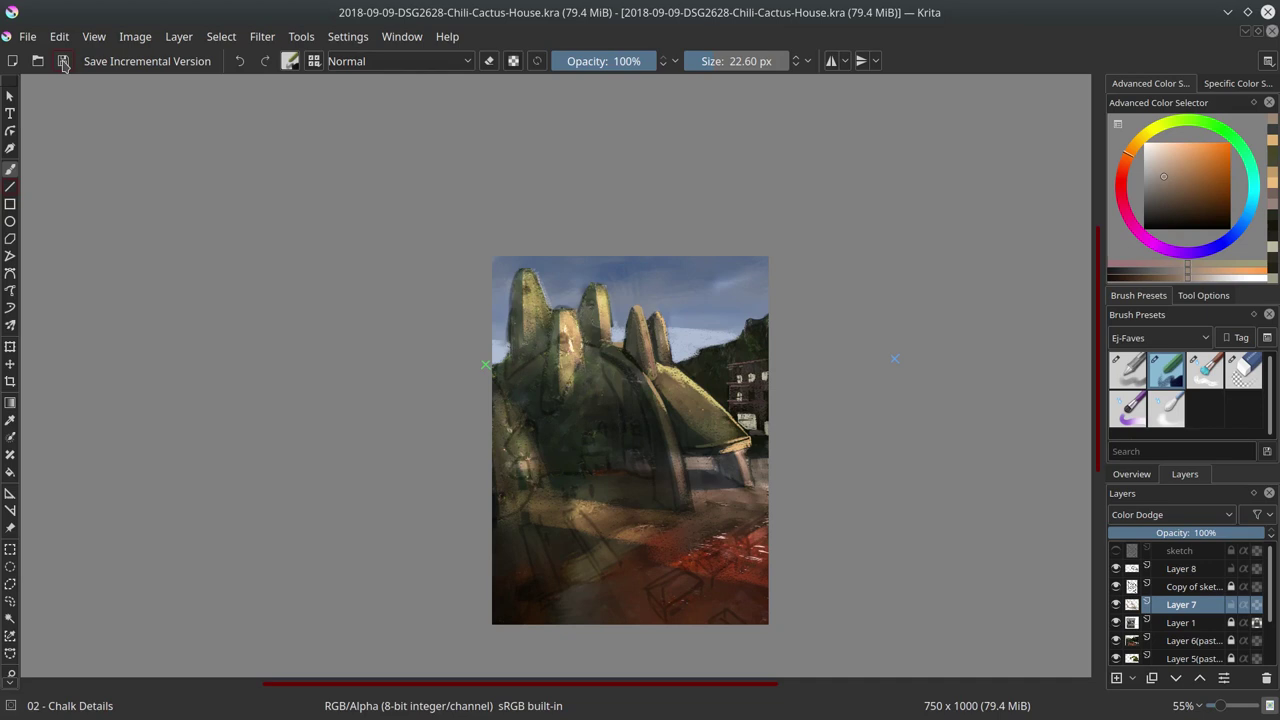
click(1210, 570)
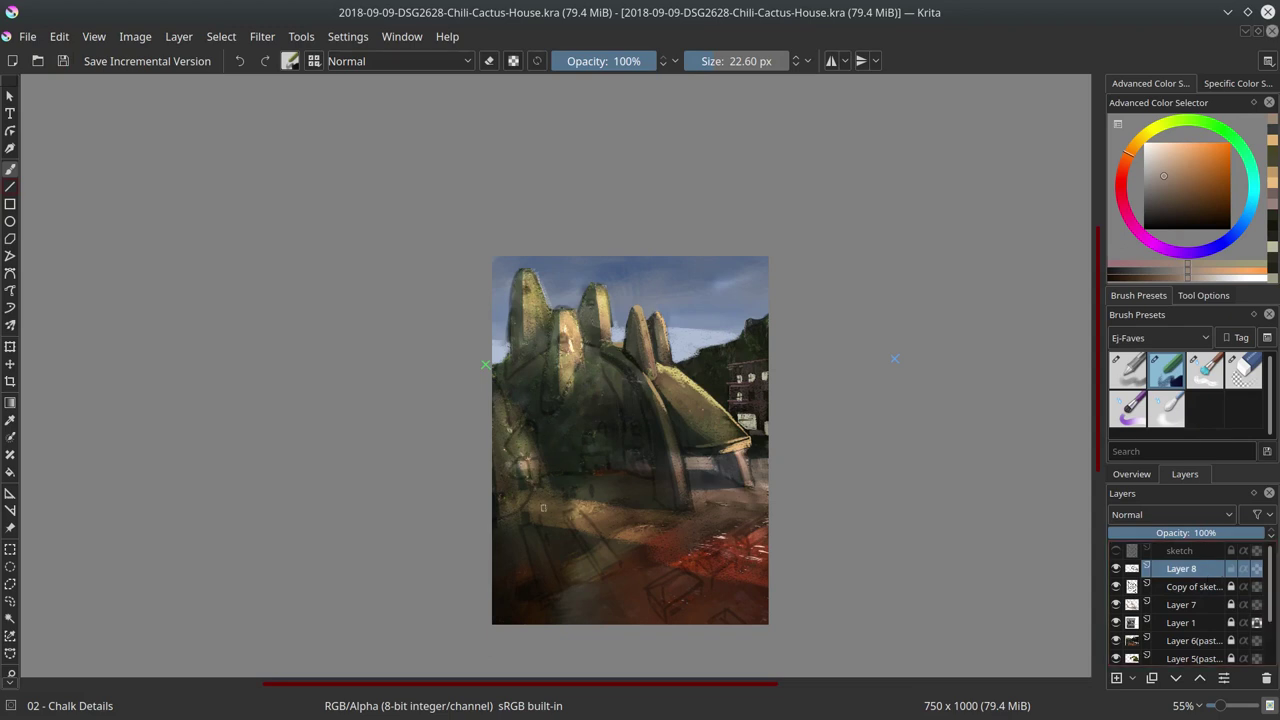
click(135, 36)
Mirror the image horizontally and paint a light pinkish-tan stroke down the structure's edge
click(214, 303)
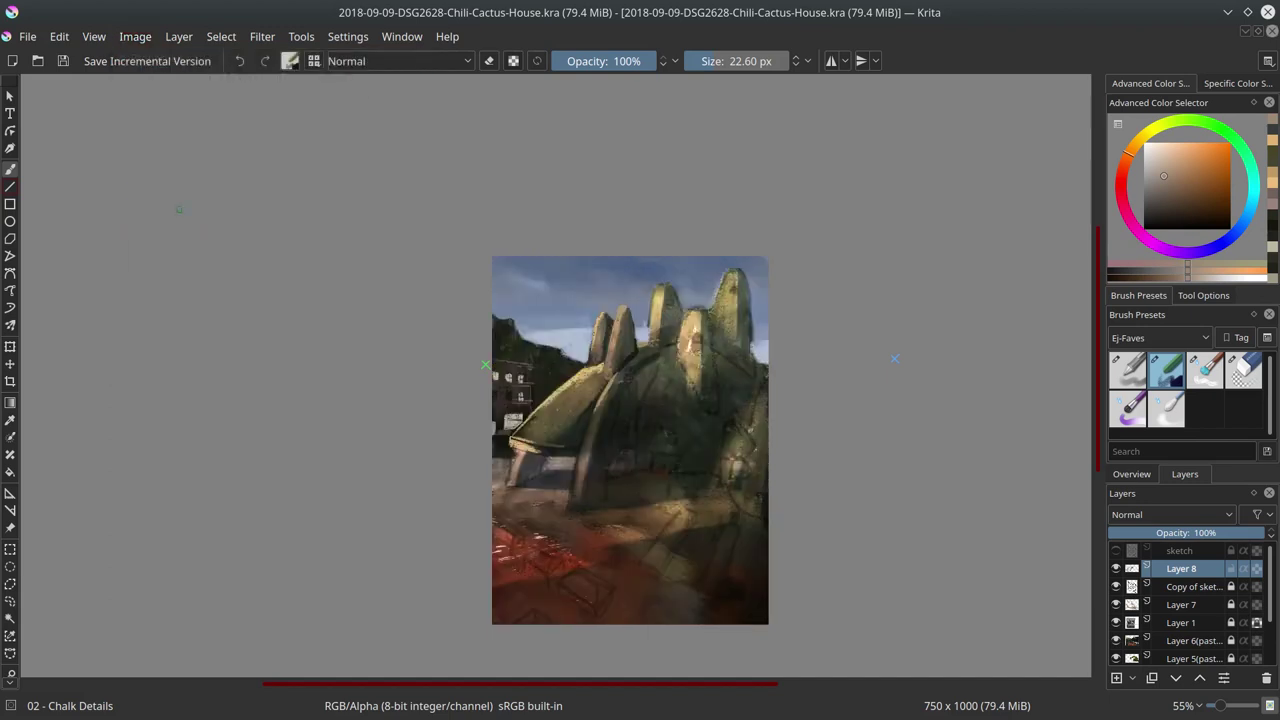
click(1131, 474)
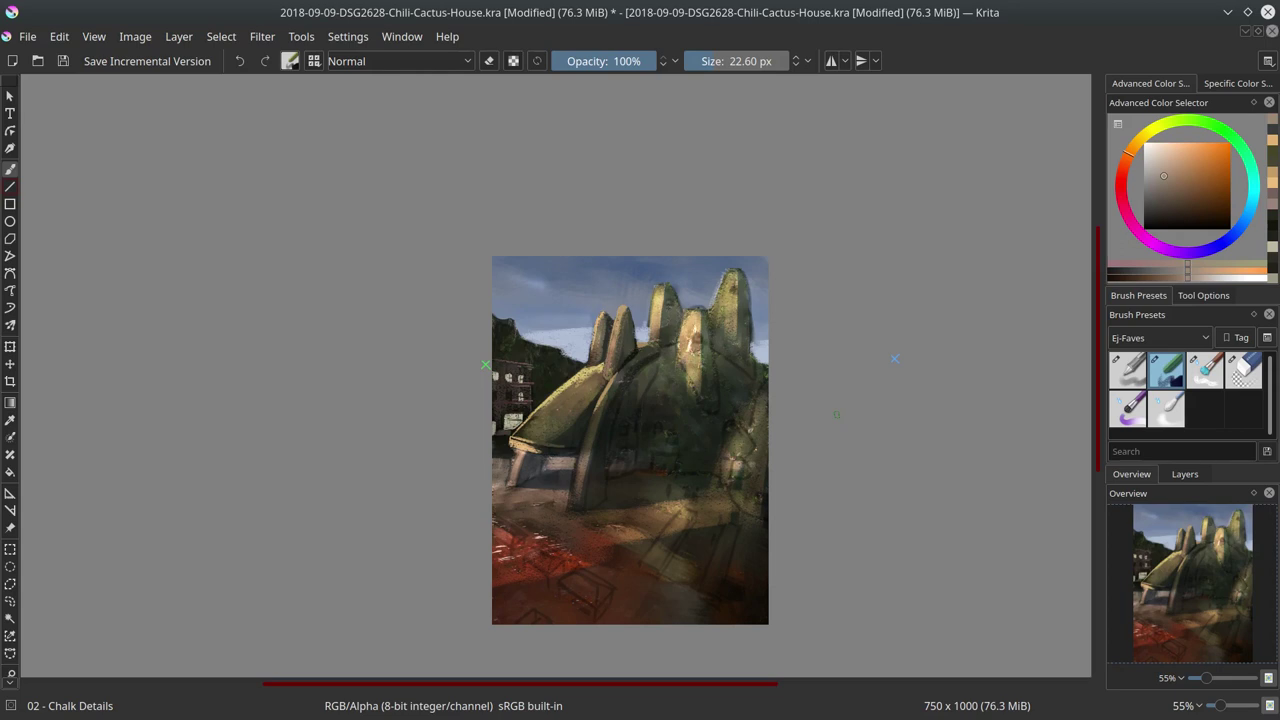
scroll(614, 508, up, 3)
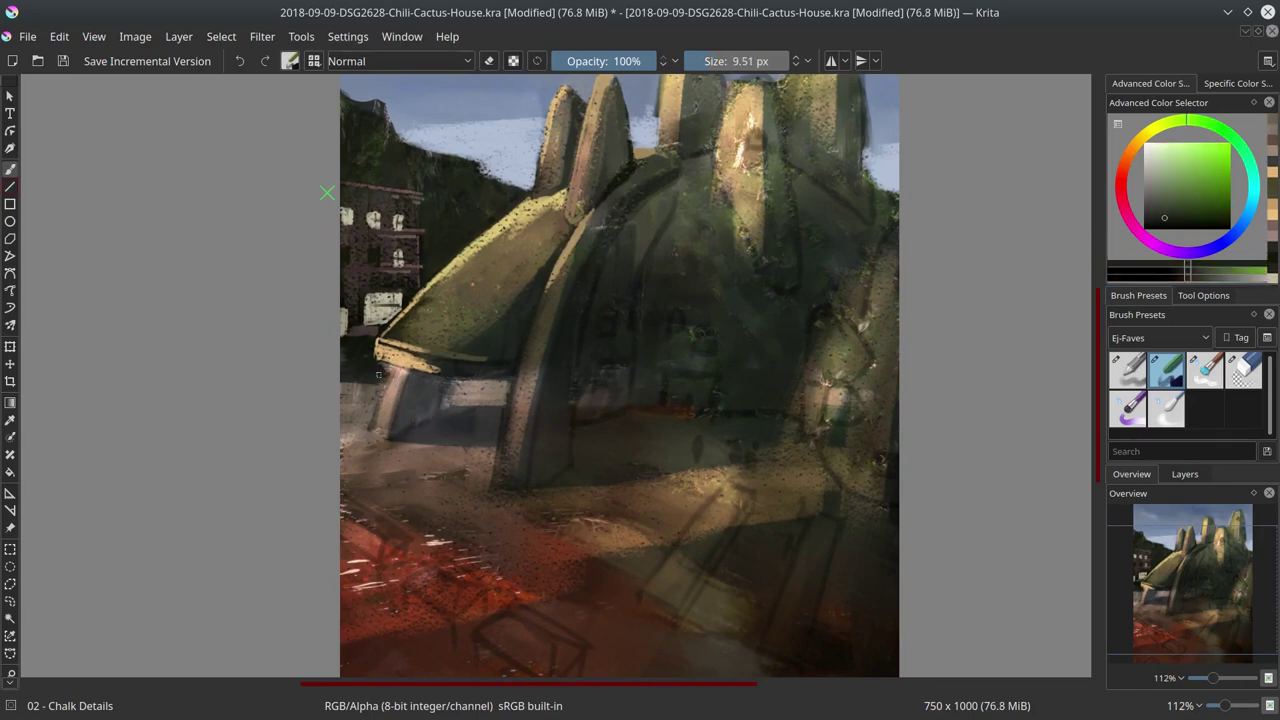
click(1168, 160)
key(bracketleft)
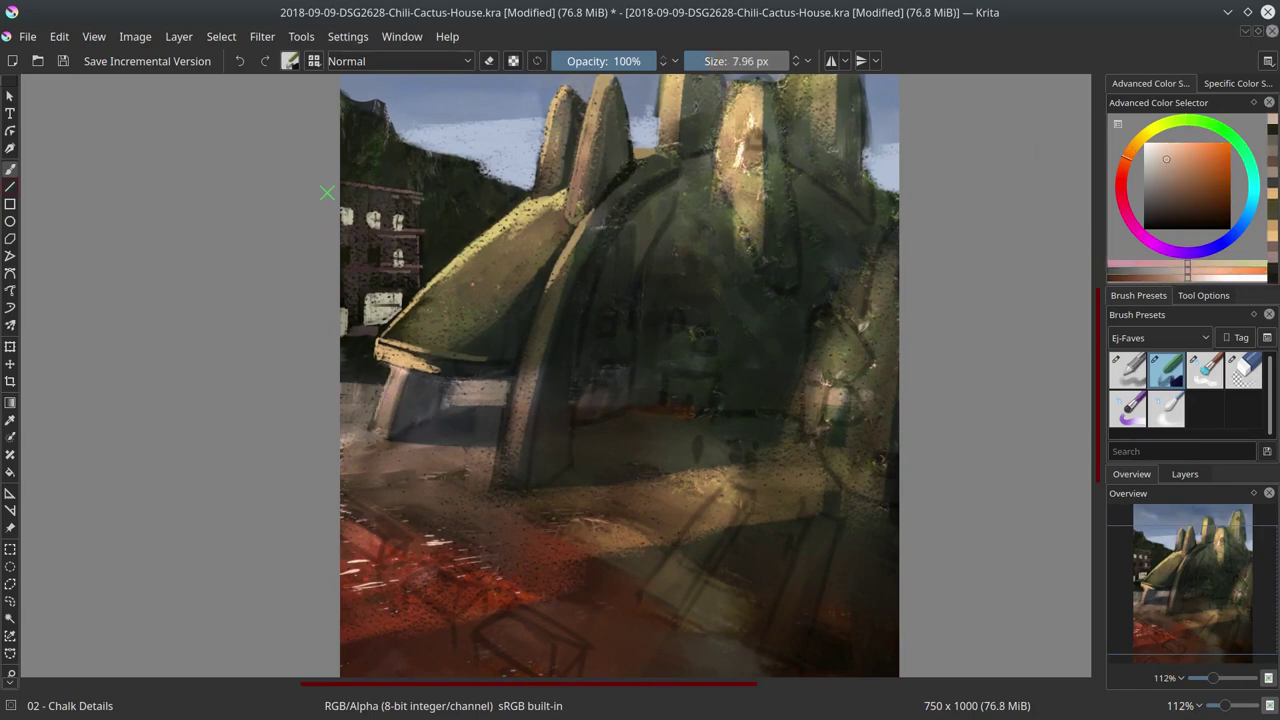
drag(516, 370, 494, 485)
Darken the structure's edge and upper body with sampled dark greens and yellows
ctrl+click(493, 490)
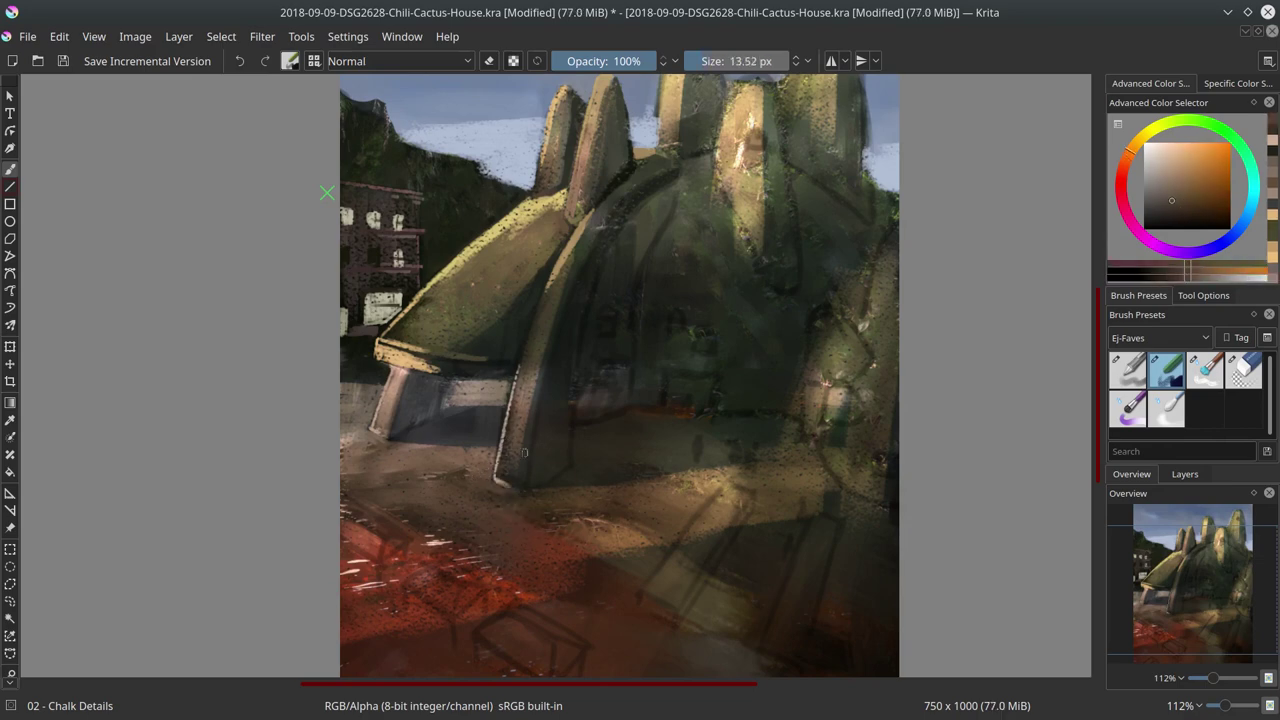
drag(528, 428, 558, 300)
ctrl+click(557, 395)
ctrl+click(576, 429)
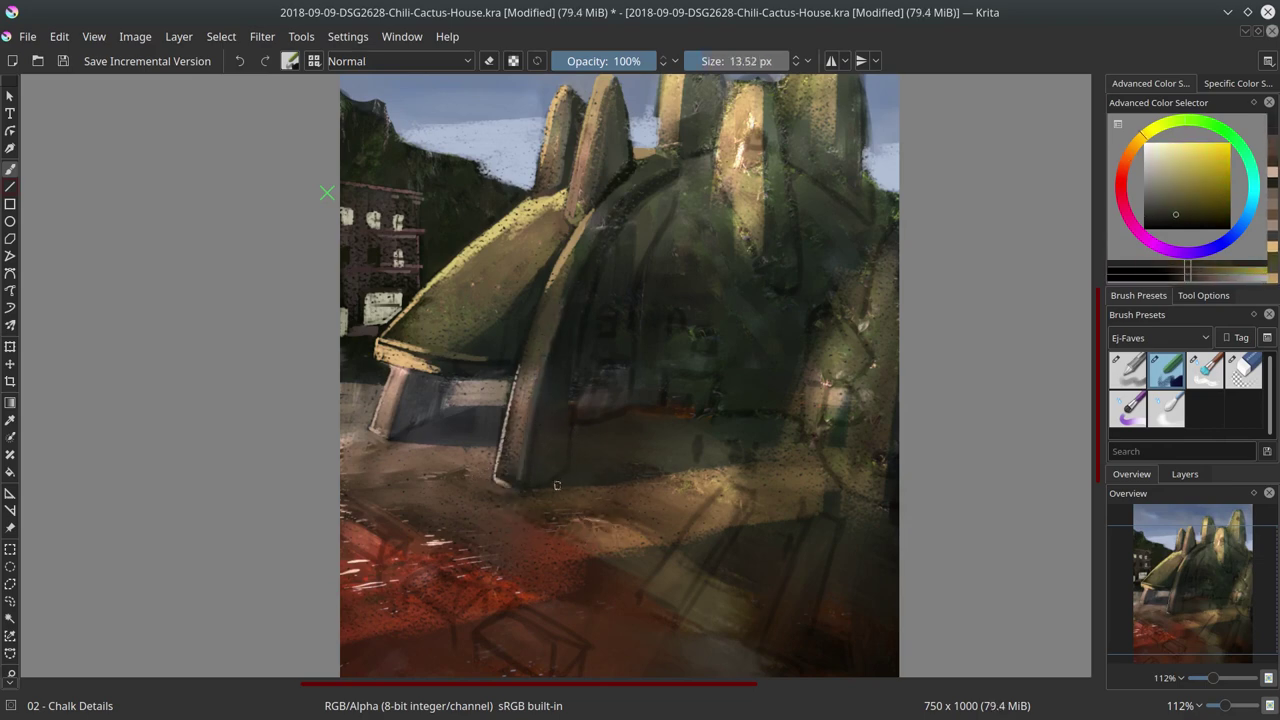
drag(680, 255, 643, 185)
ctrl+click(578, 463)
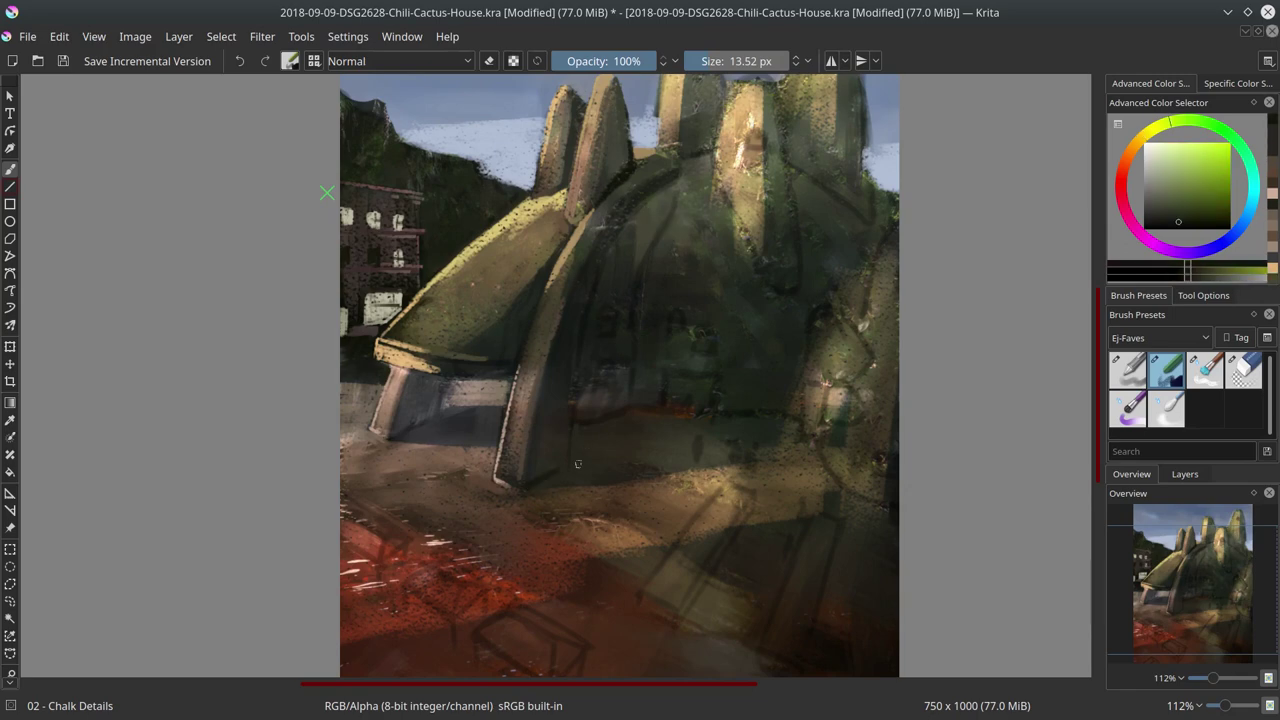
ctrl+click(618, 219)
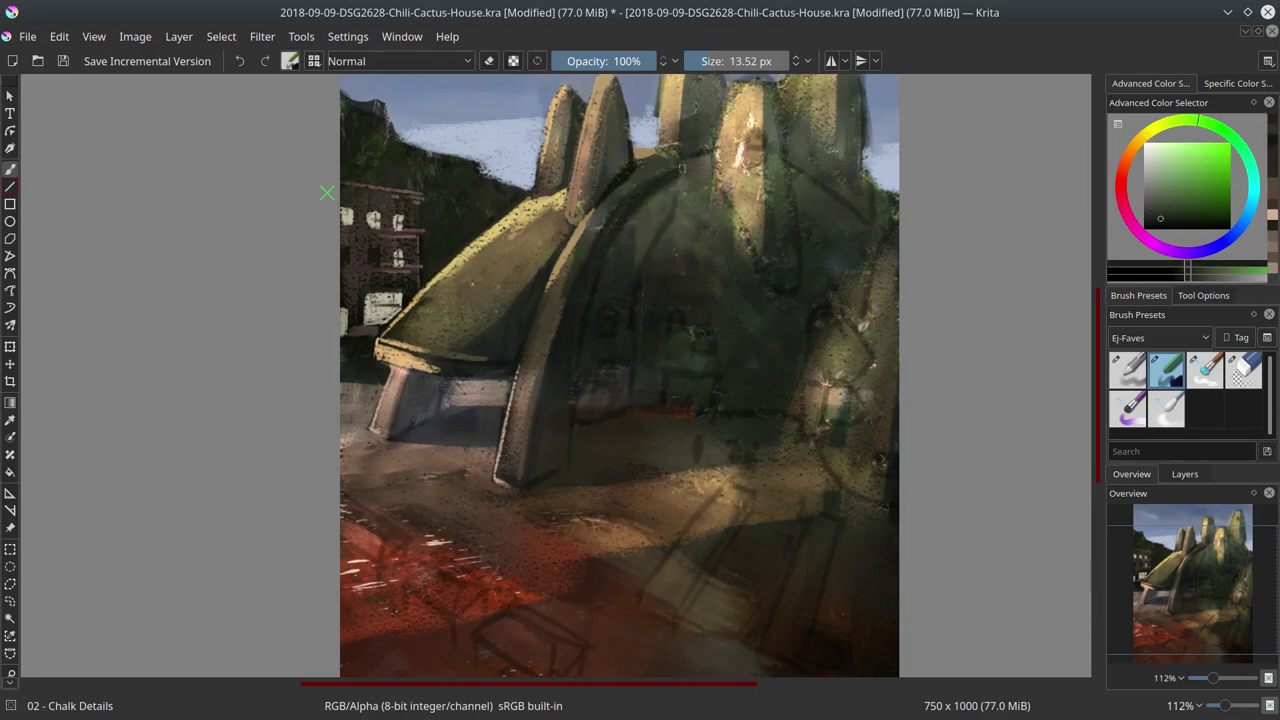
Sample cactus greens and blend the wall with the Blender Textured Soft brush
ctrl+click(668, 197)
ctrl+click(593, 280)
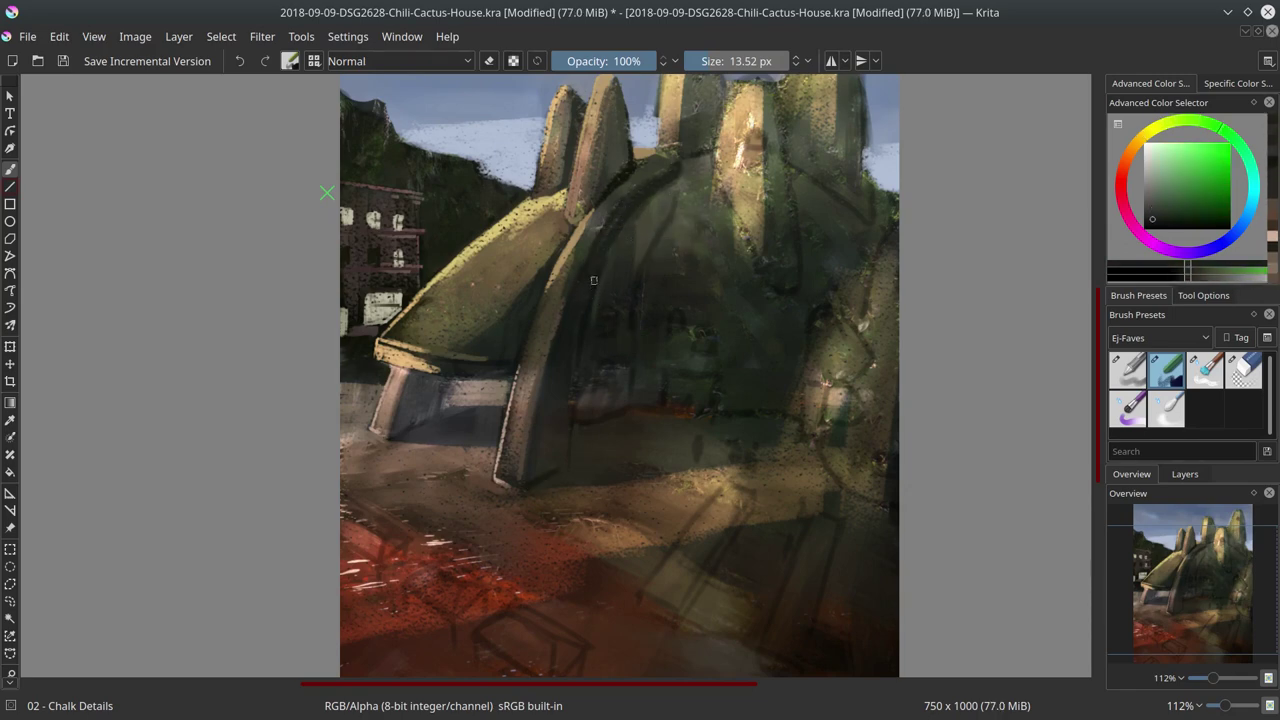
ctrl+click(587, 390)
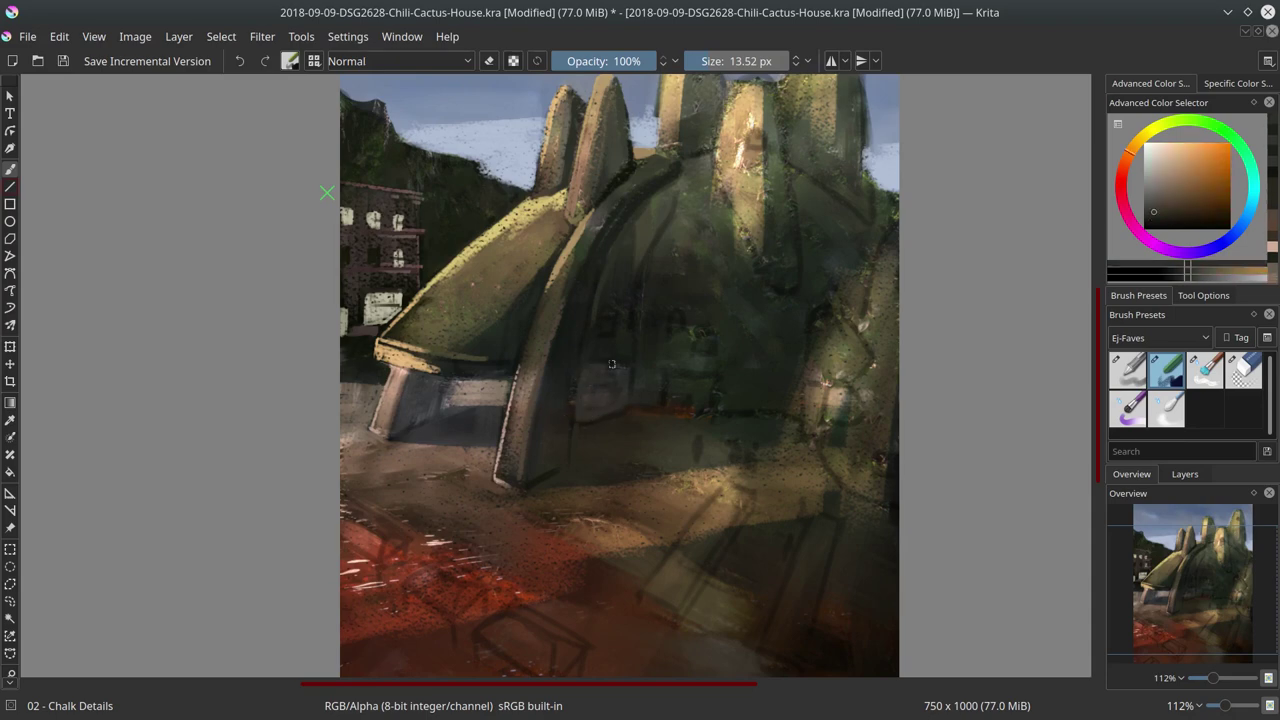
ctrl+click(648, 328)
ctrl+click(633, 279)
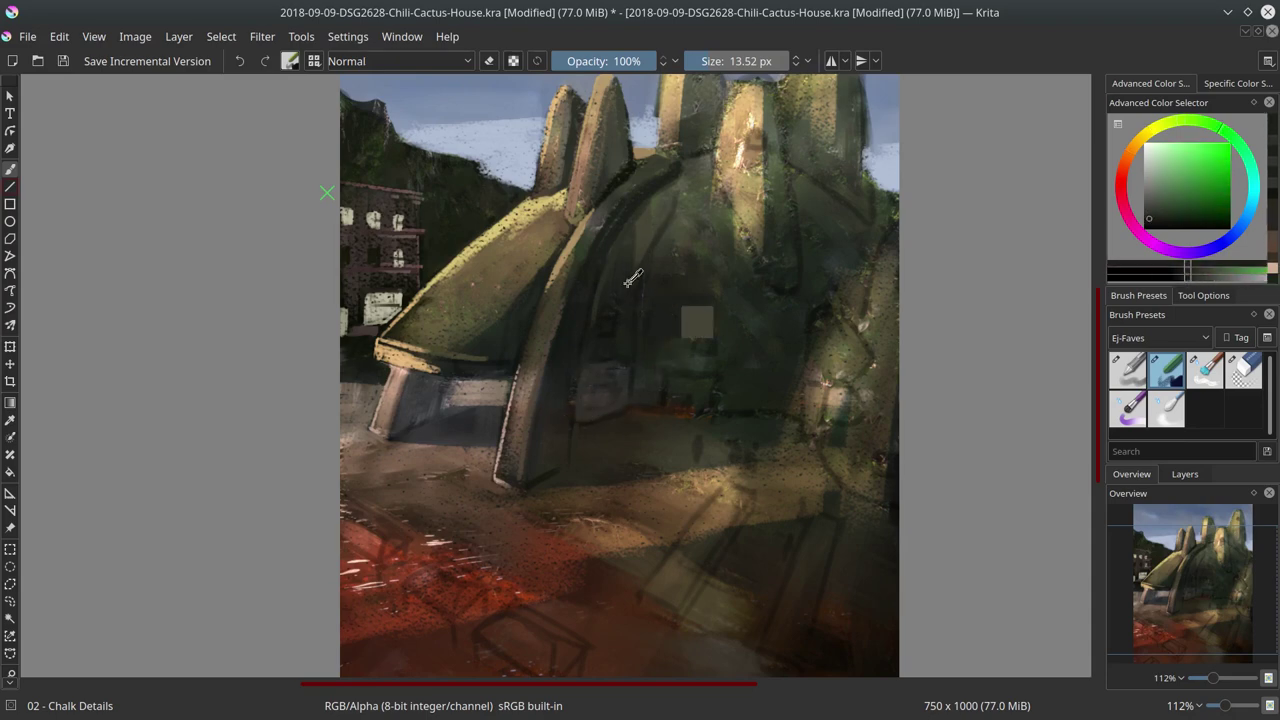
ctrl+click(676, 193)
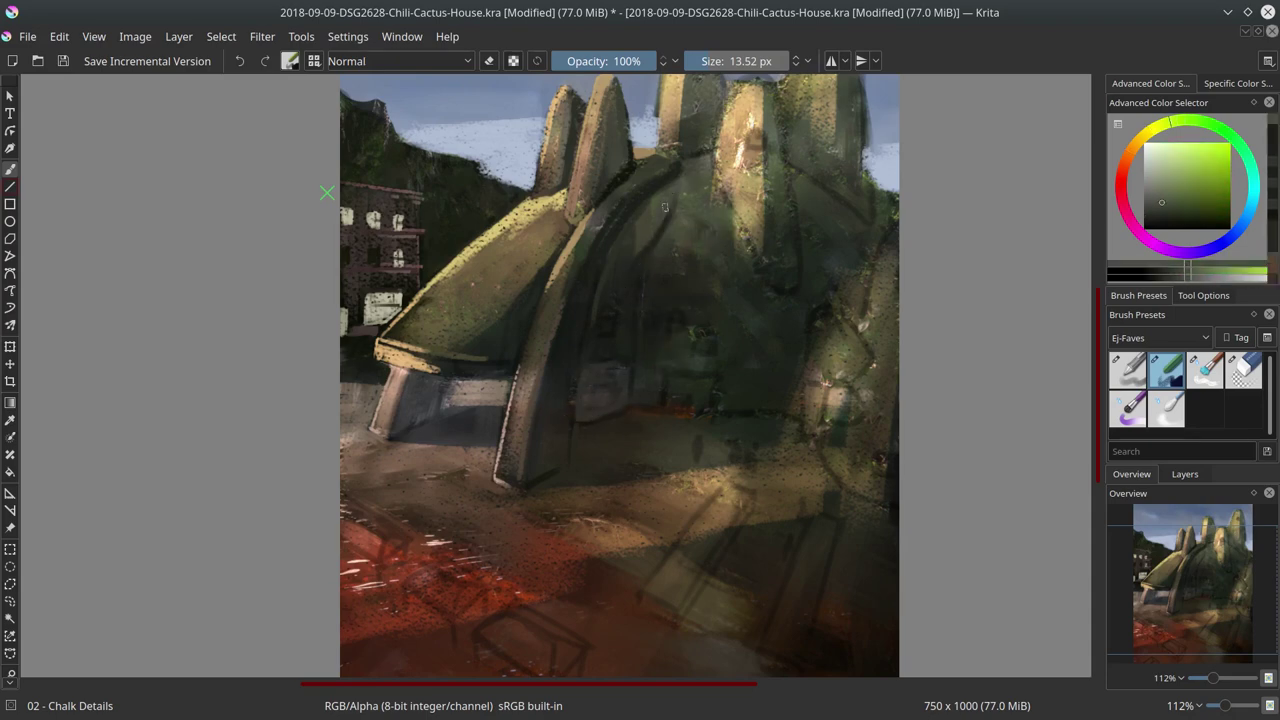
ctrl+click(651, 275)
key(/)
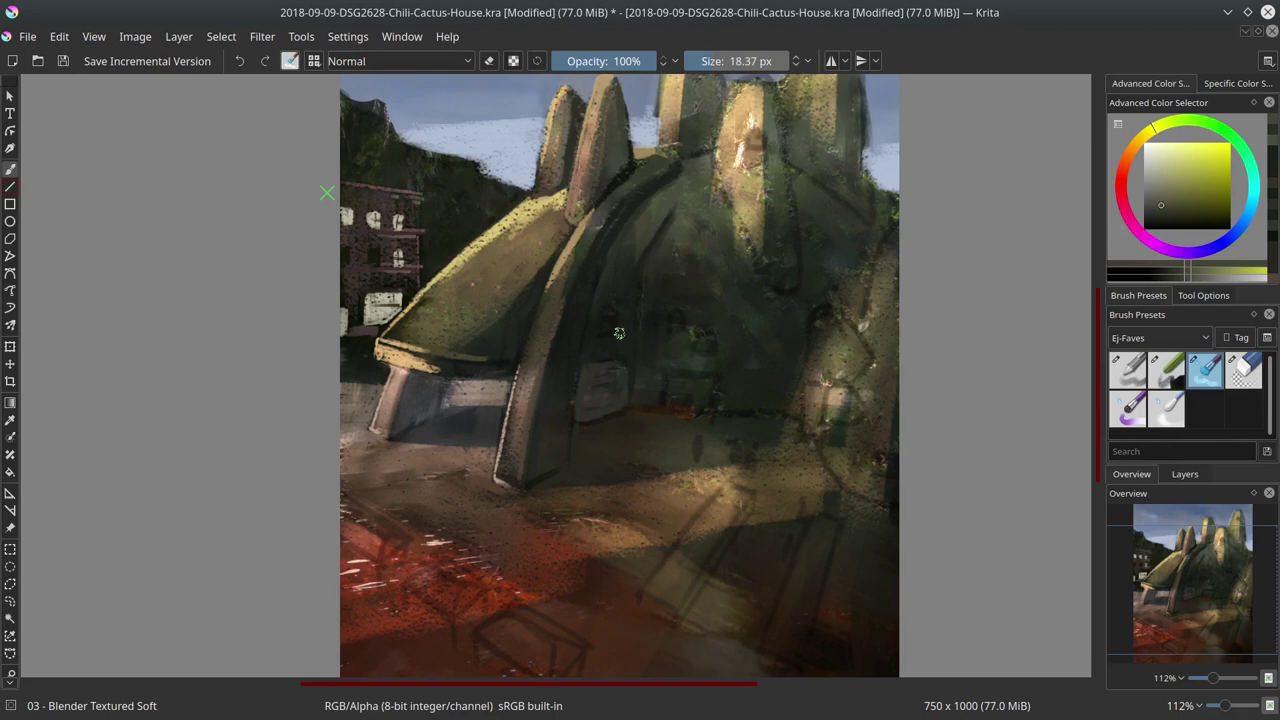
key(/)
Rework the shadowed wall with sampled olive and yellow-green tones, resizing the brush
ctrl+click(618, 396)
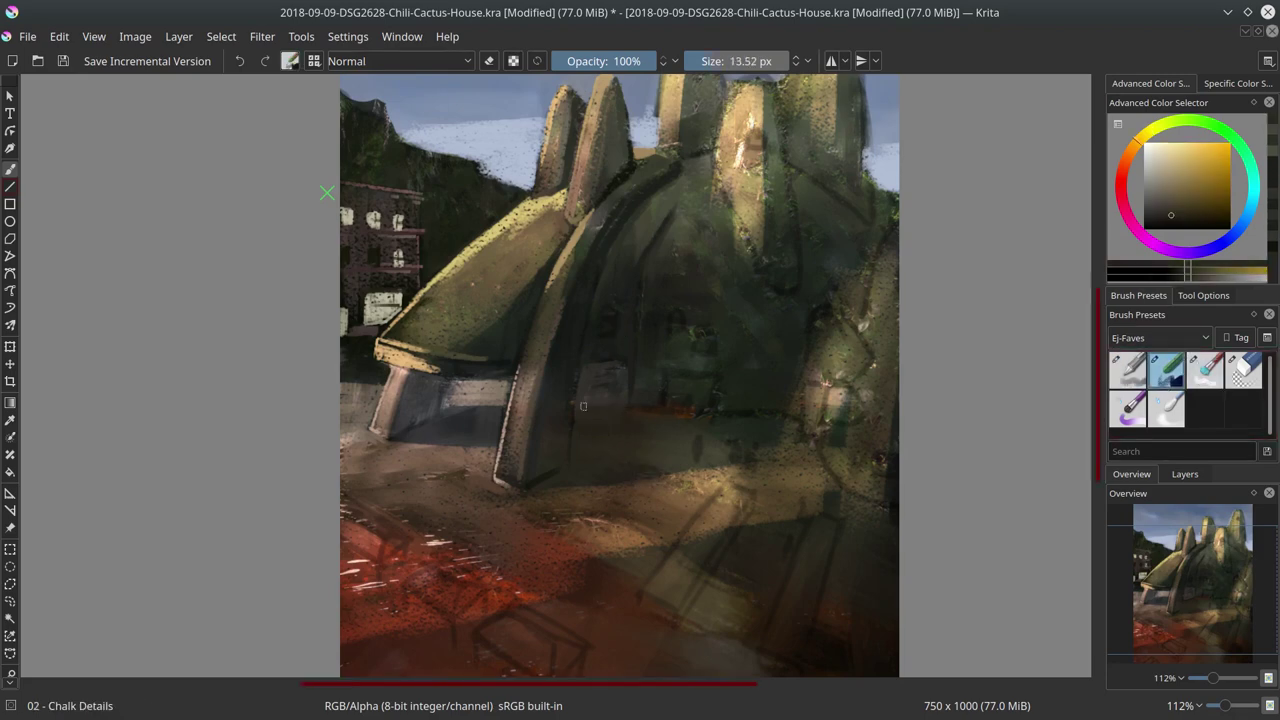
key(bracketleft)
ctrl+click(640, 345)
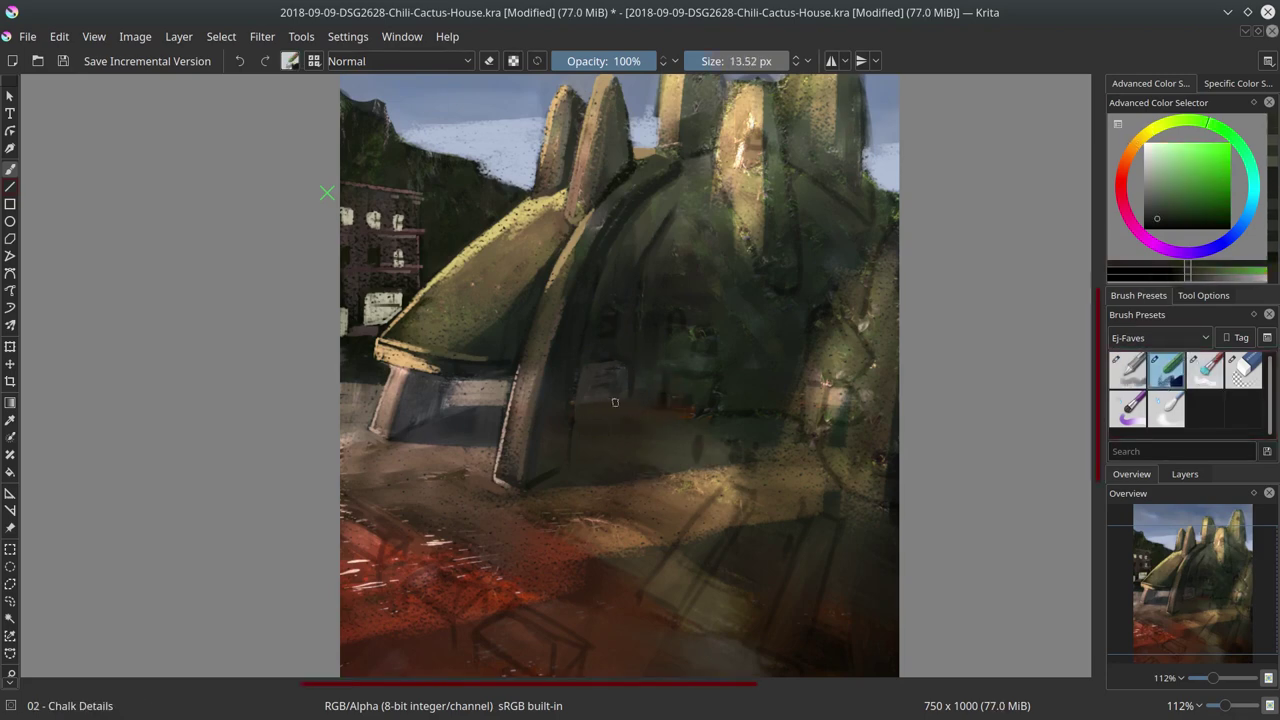
ctrl+click(620, 395)
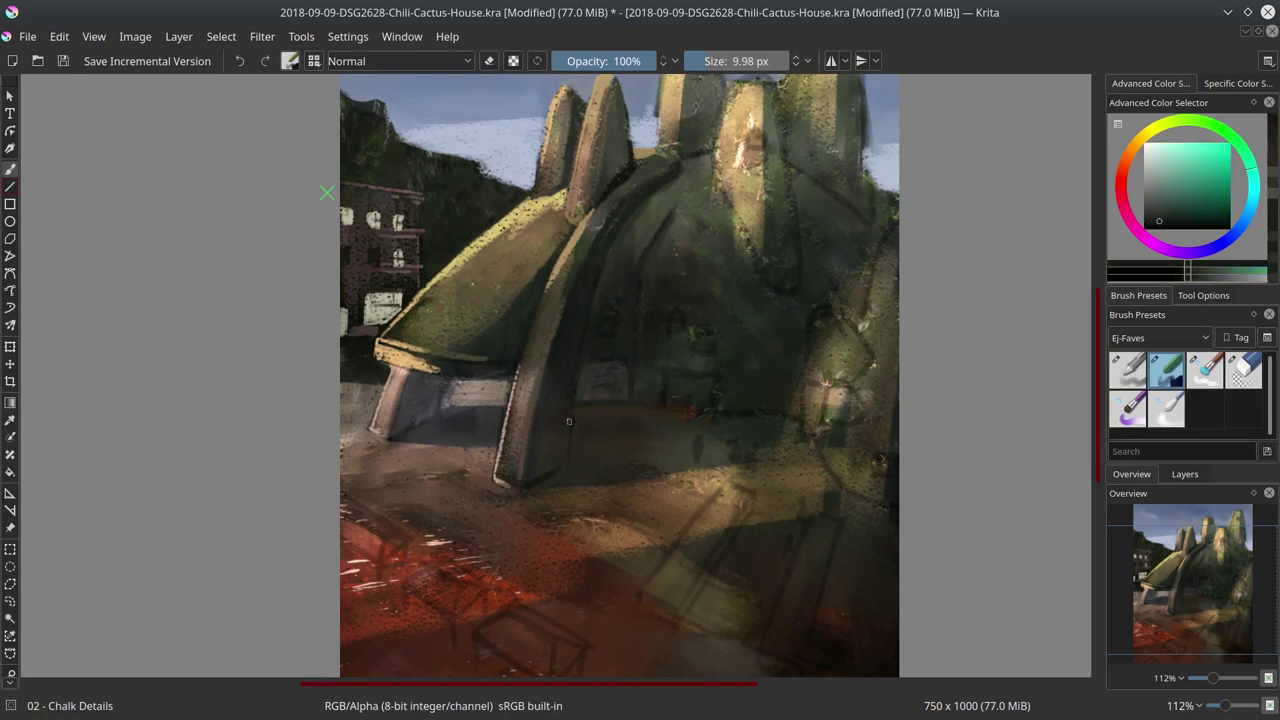
ctrl+click(650, 230)
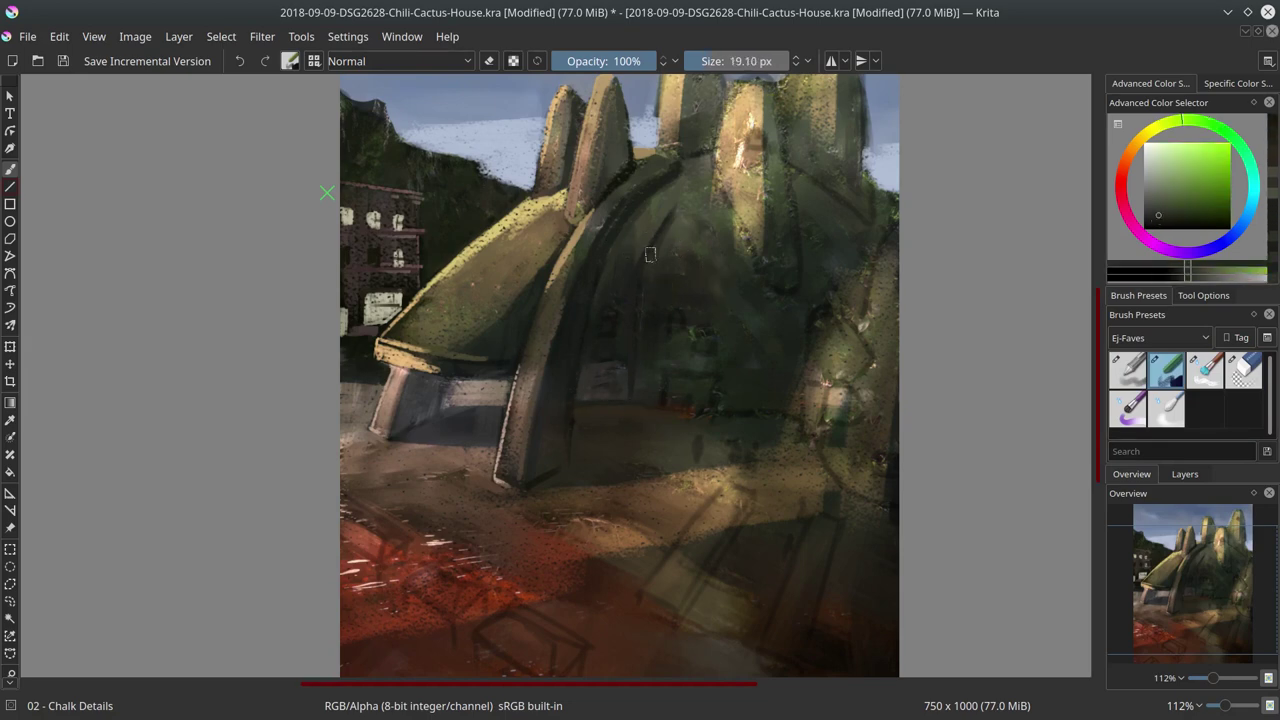
key(bracketright)
key(bracketright)
key(bracketright)
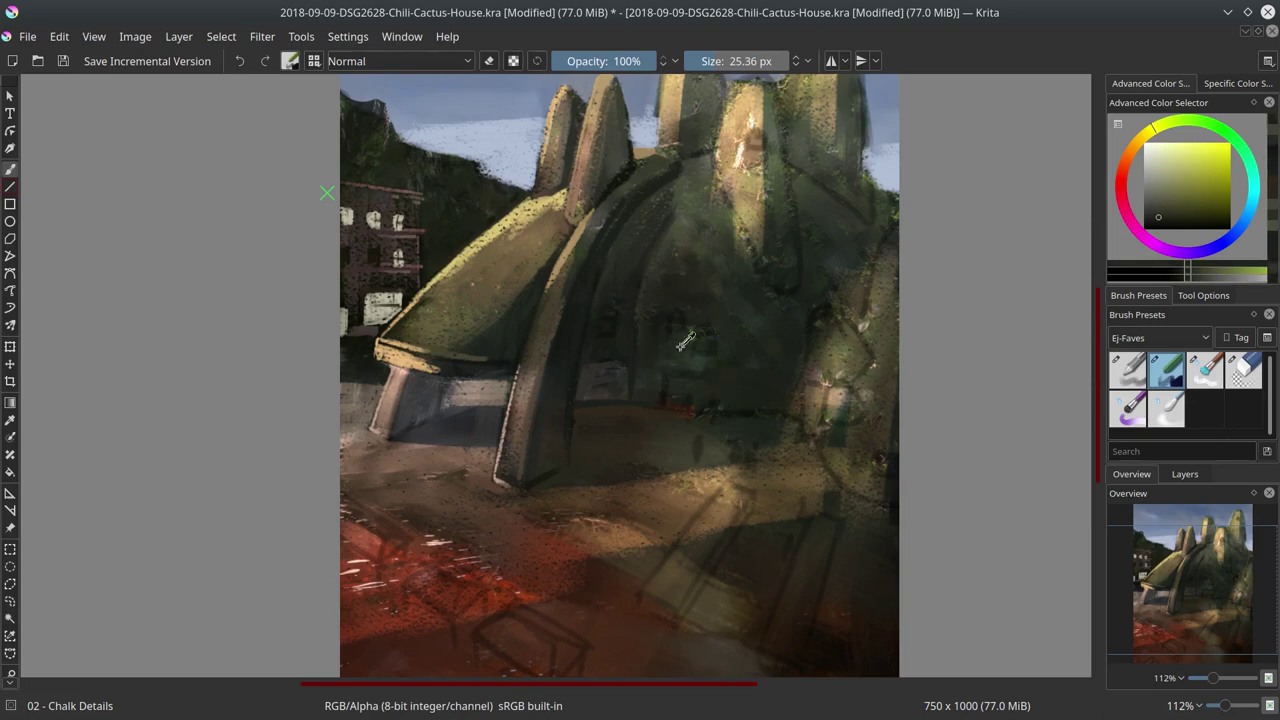
ctrl+click(645, 345)
ctrl+click(674, 222)
key(slash)
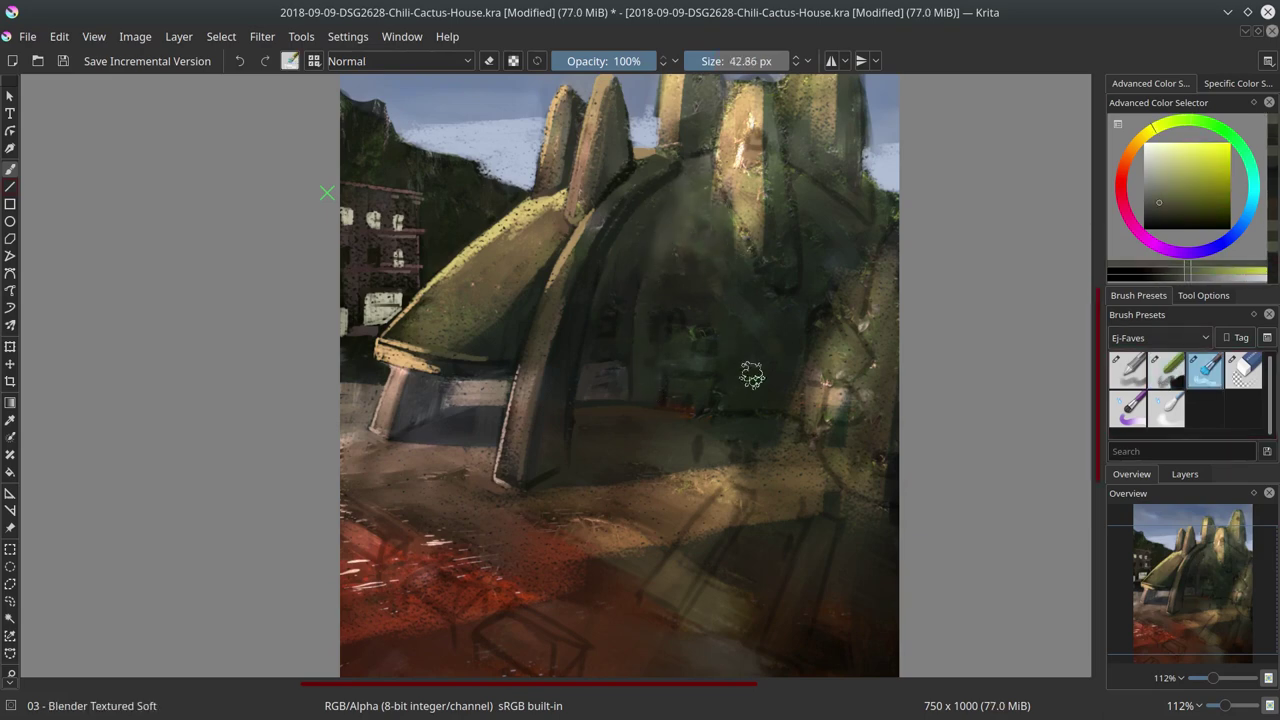
click(1178, 163)
Paint two larger lit windows on the front wall and two smaller ones above
click(1166, 370)
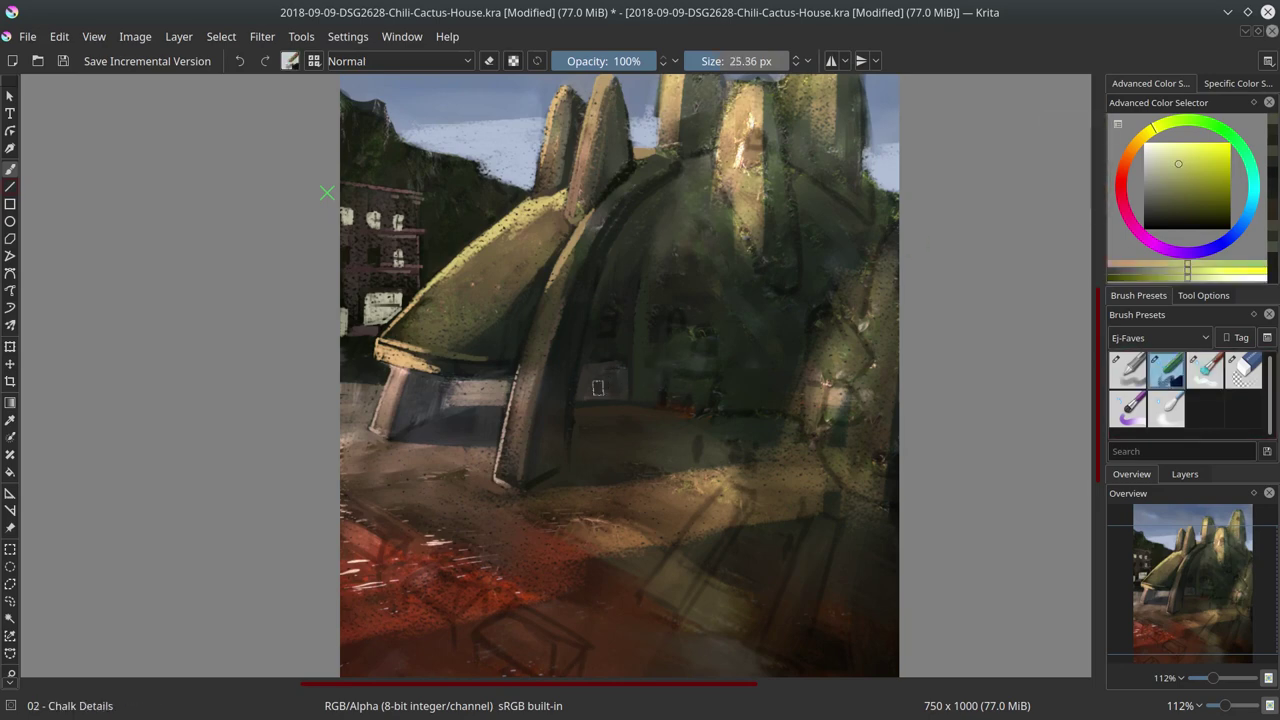
drag(598, 378, 596, 395)
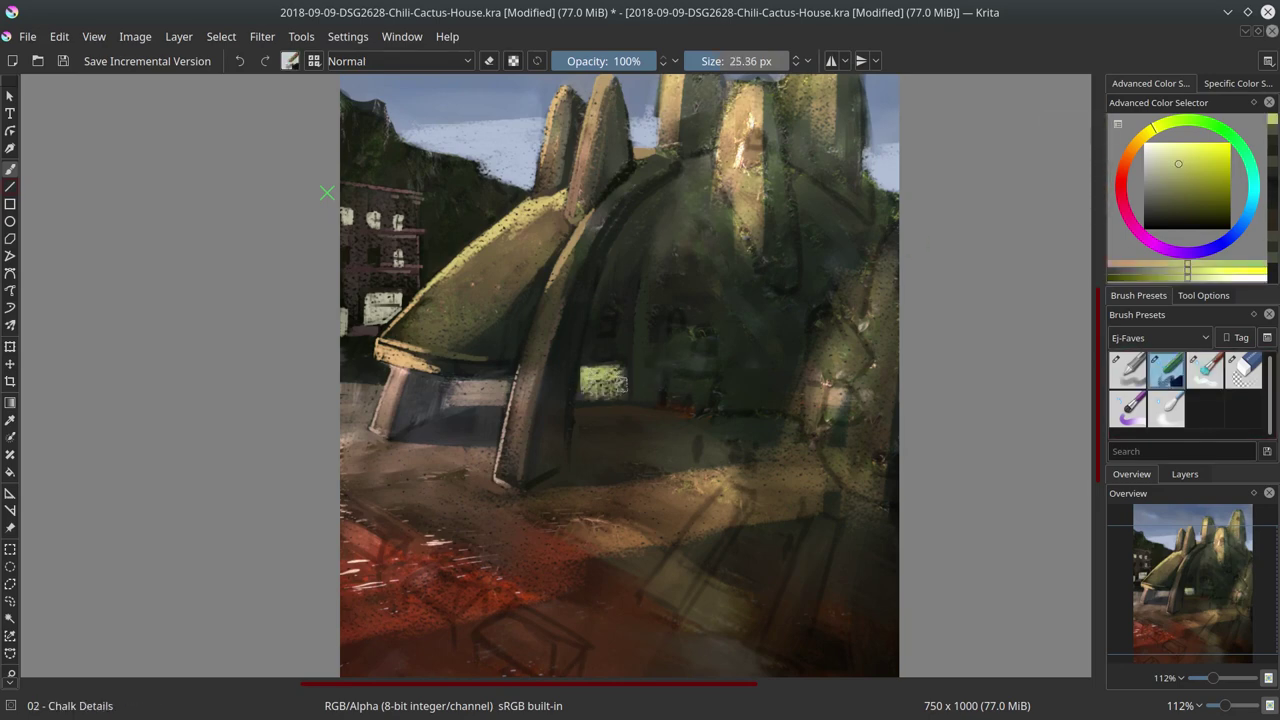
drag(668, 378, 716, 404)
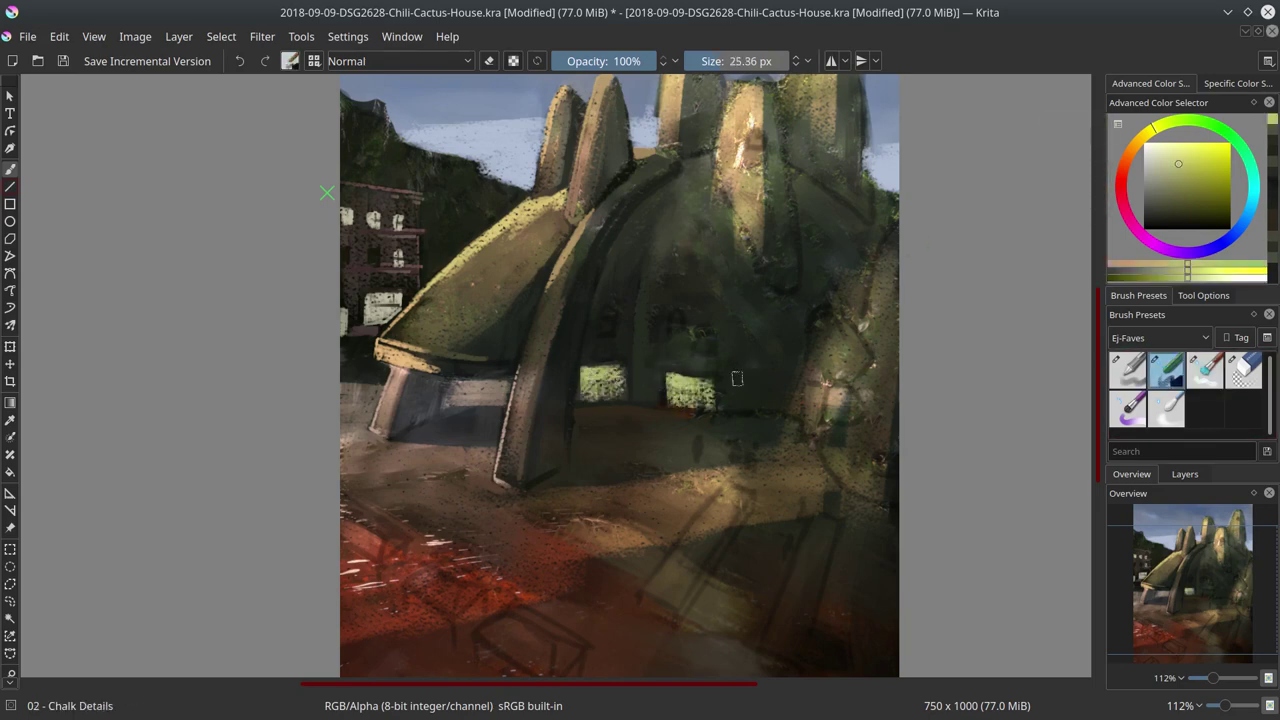
key(bracketleft)
key(bracketleft)
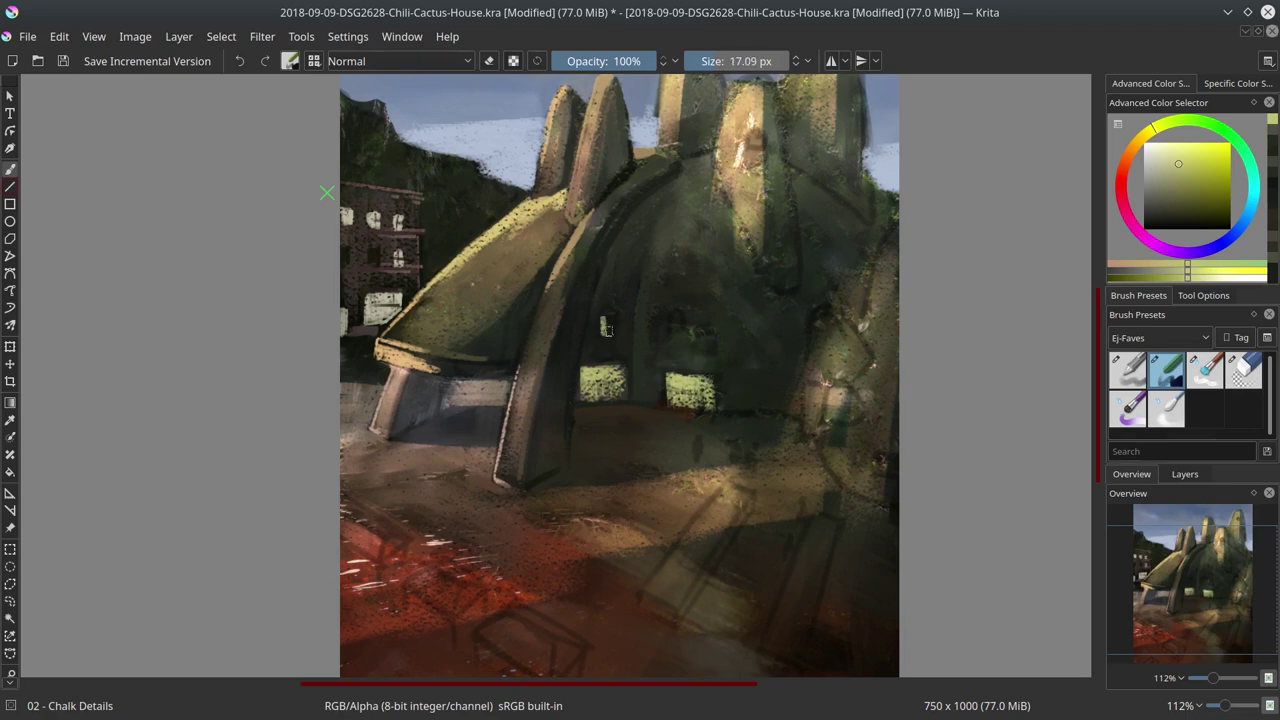
mouse_move(671, 329)
mouse_down()
mouse_move(676, 319)
mouse_move(708, 340)
mouse_up()
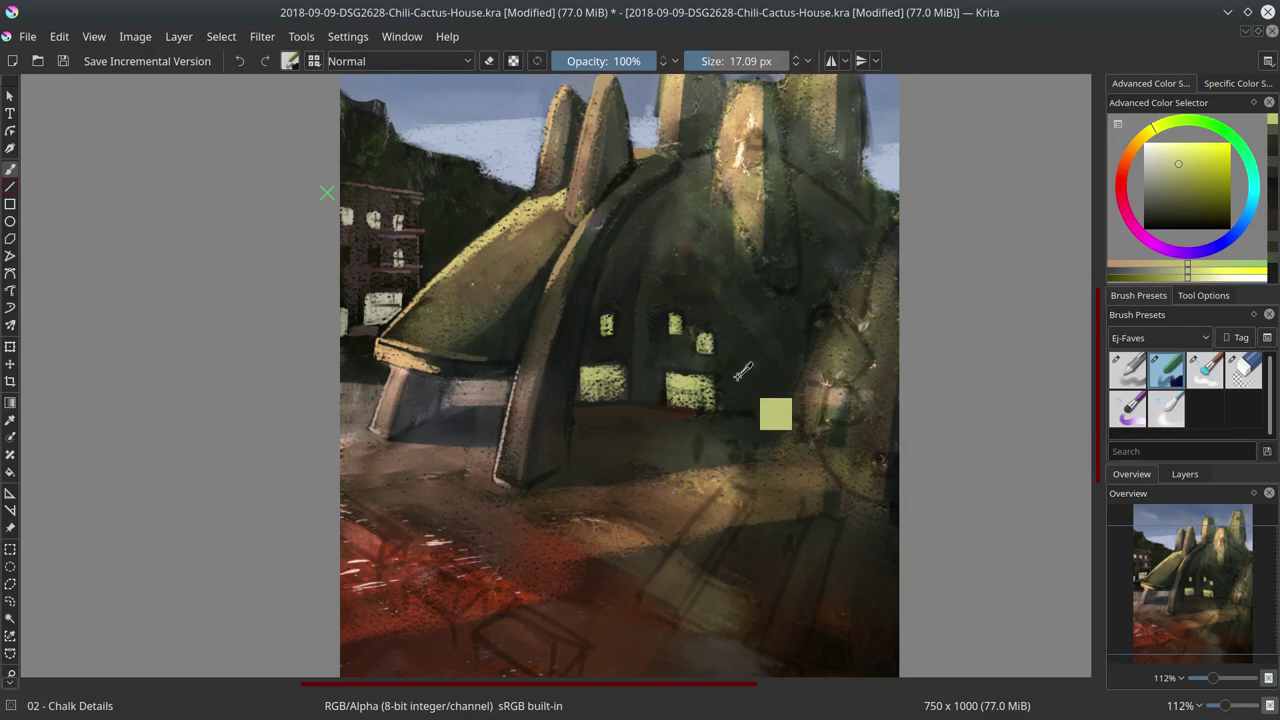
Refine the window edges with darker green and add light chalk strokes below them
key(bracketleft)
key(bracketleft)
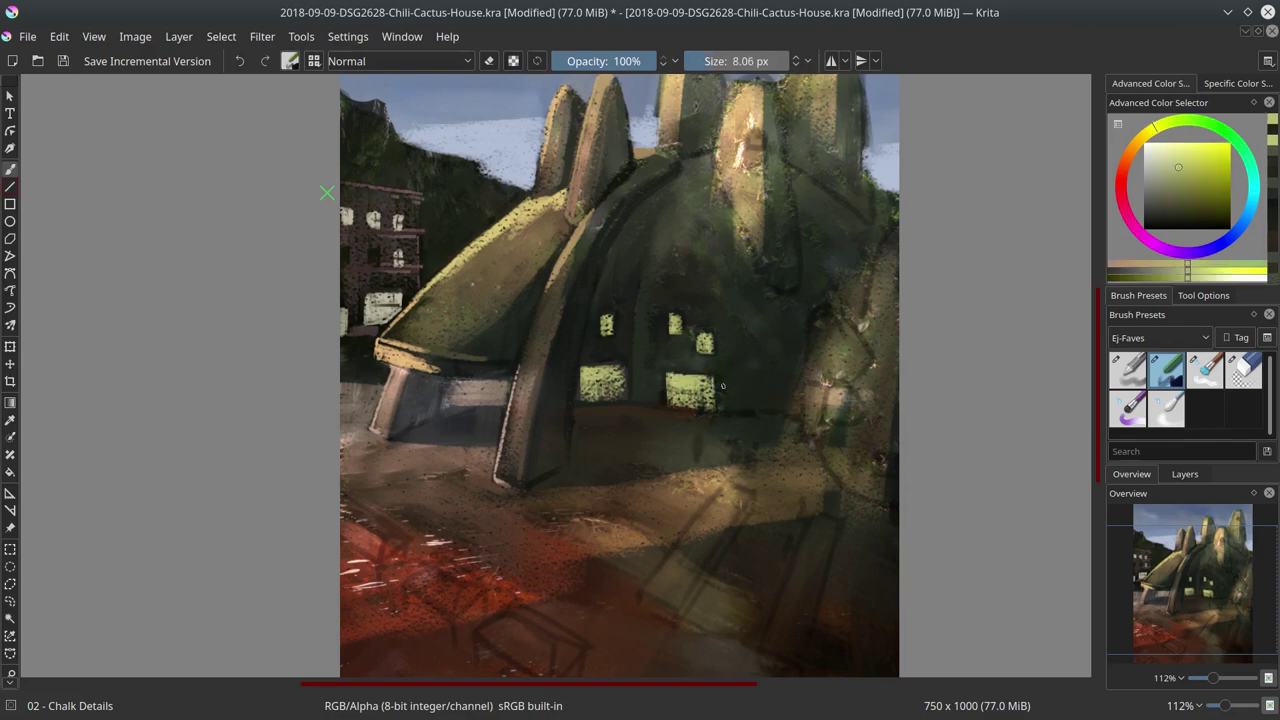
ctrl+click(722, 385)
drag(700, 340, 710, 350)
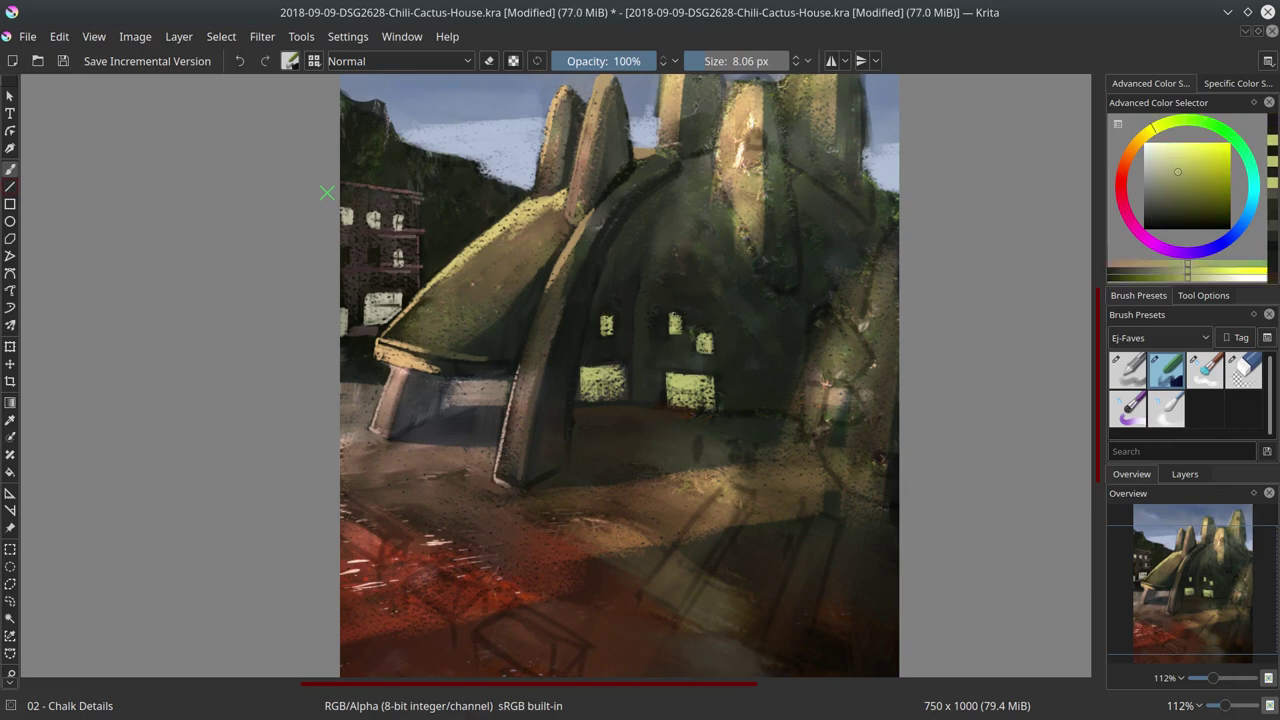
ctrl+click(716, 335)
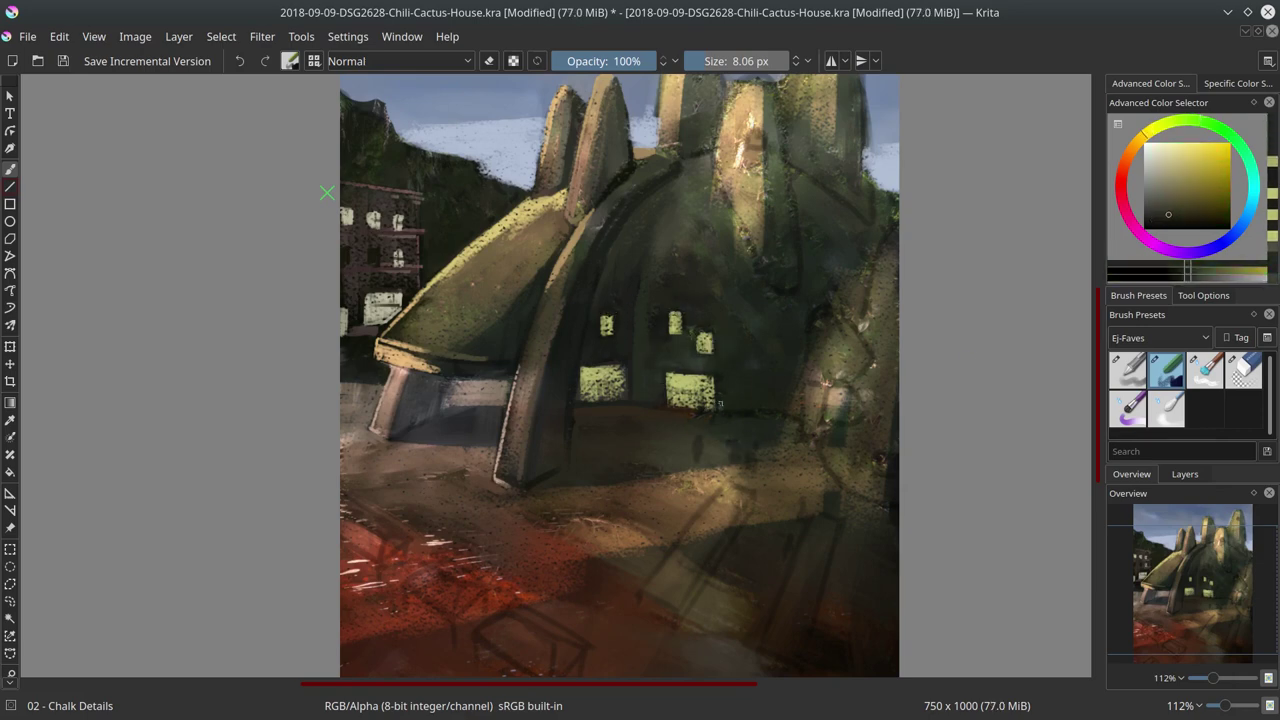
ctrl+click(692, 410)
key(bracketright)
key(bracketright)
mouse_move(680, 414)
mouse_down()
mouse_move(655, 440)
mouse_move(576, 435)
mouse_up()
Sample window and wall greens and a ground orange-brown with a smaller brush
ctrl+click(617, 398)
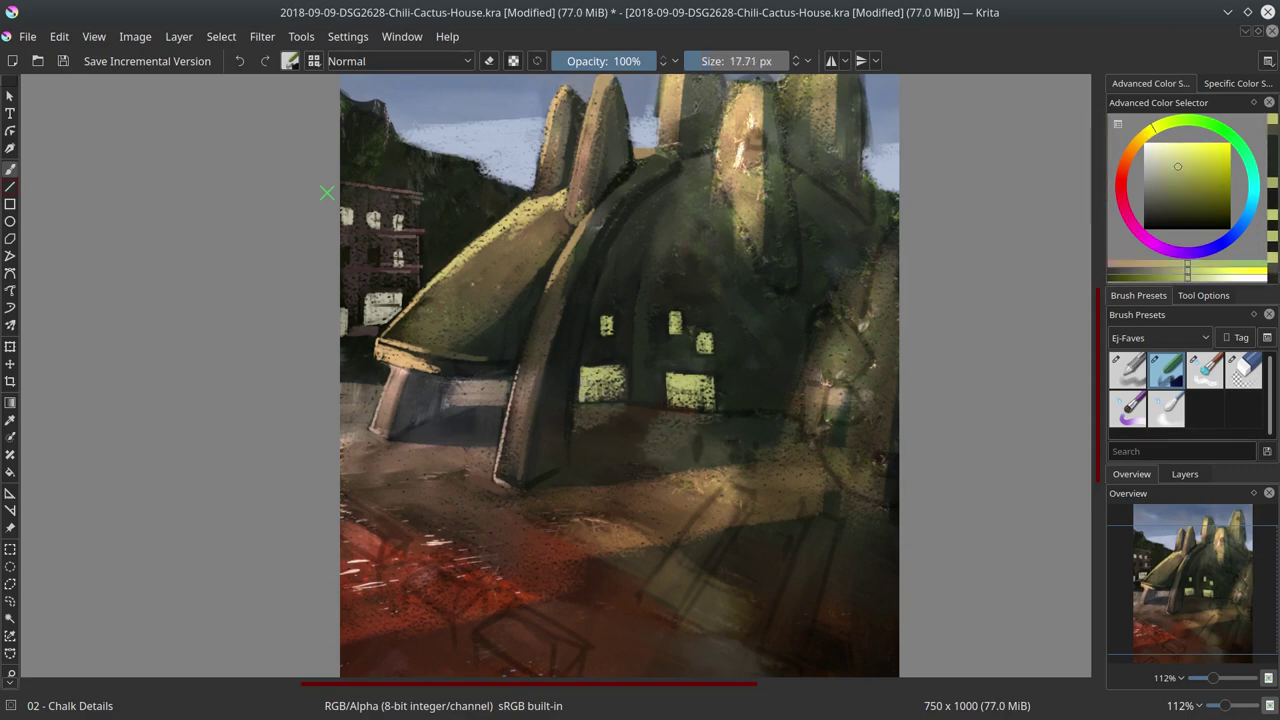
ctrl+click(634, 403)
key(bracketleft)
key(bracketleft)
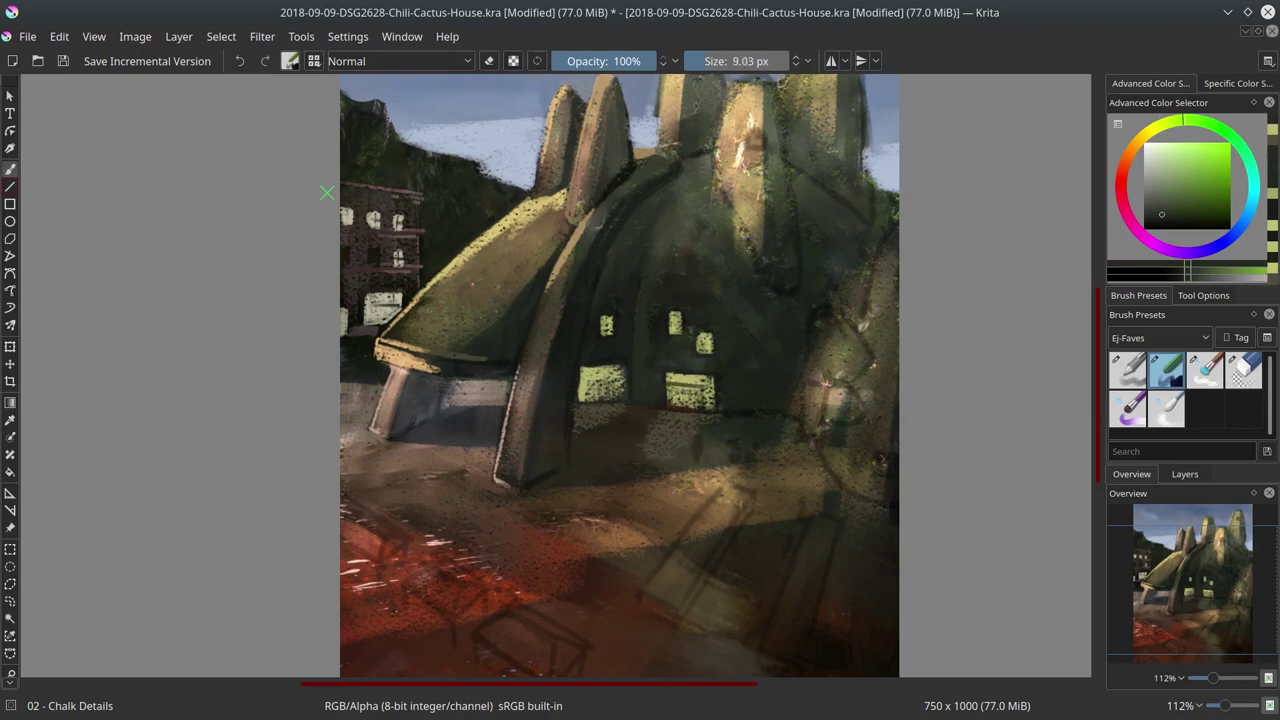
key(bracketleft)
key(bracketleft)
ctrl+click(714, 378)
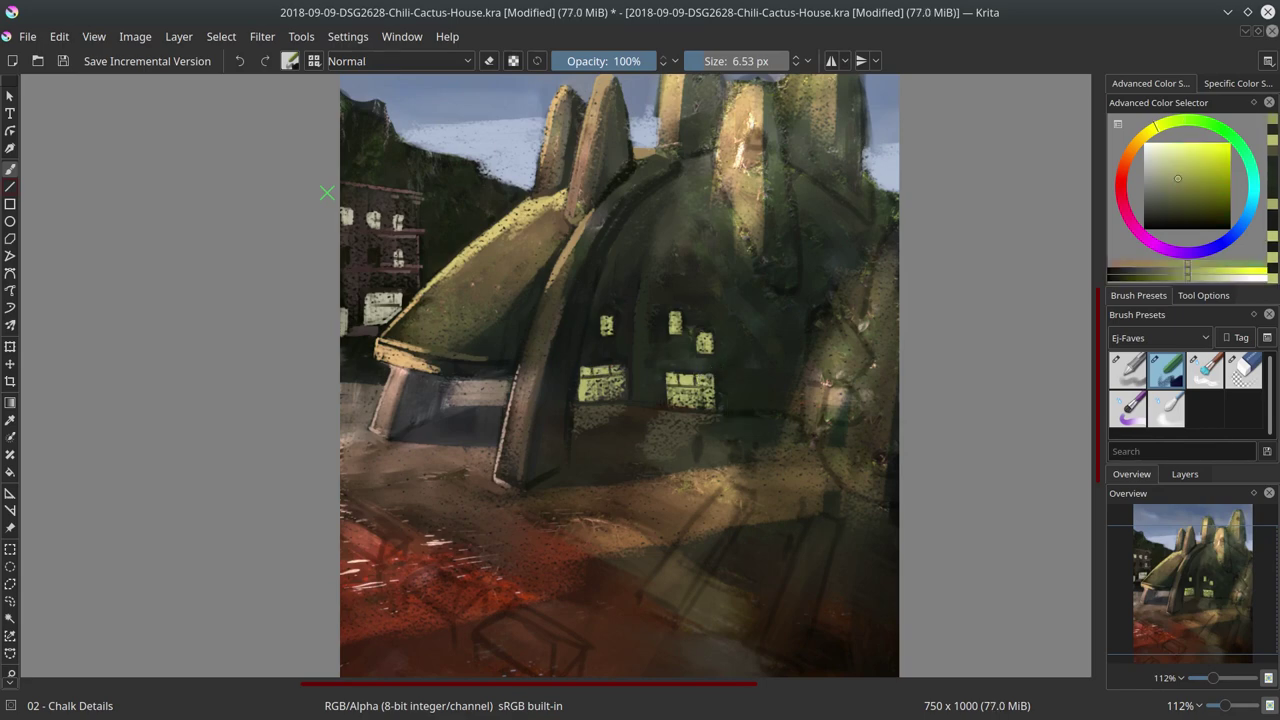
key(x)
ctrl+click(747, 511)
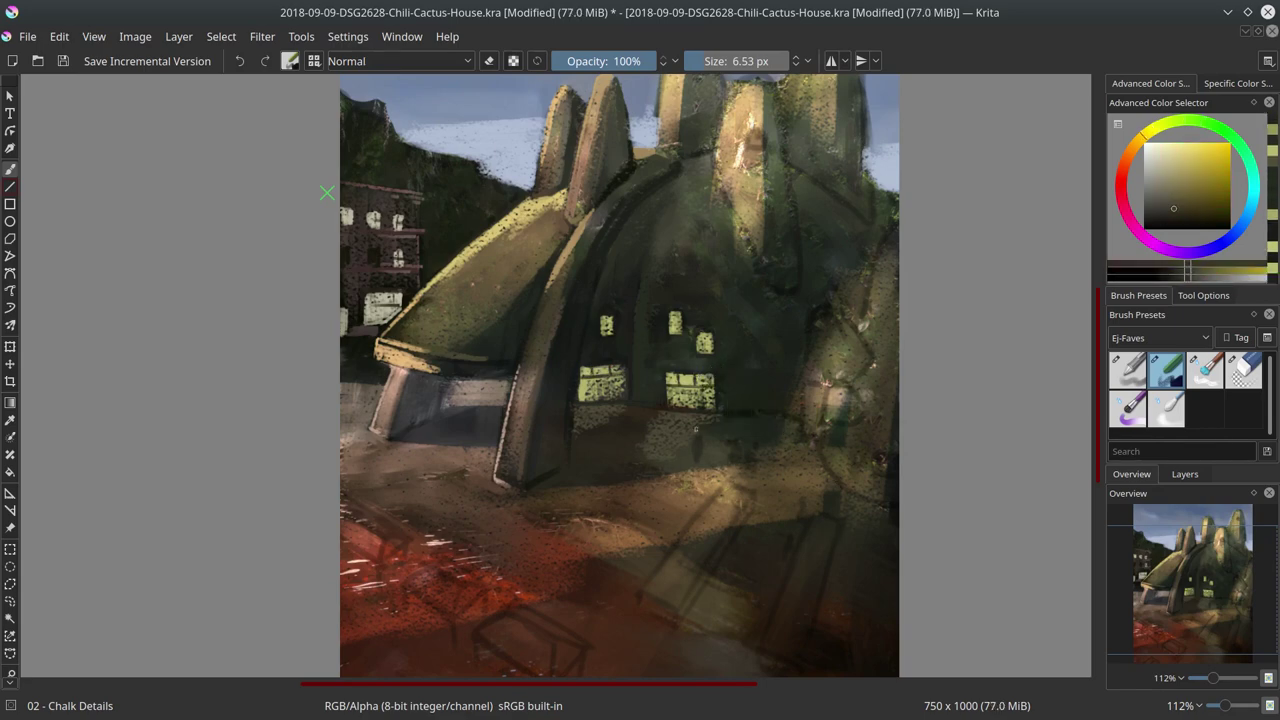
Pan up to the spires and touch up the upper windows with sampled greens and orange-tan
ctrl+click(715, 469)
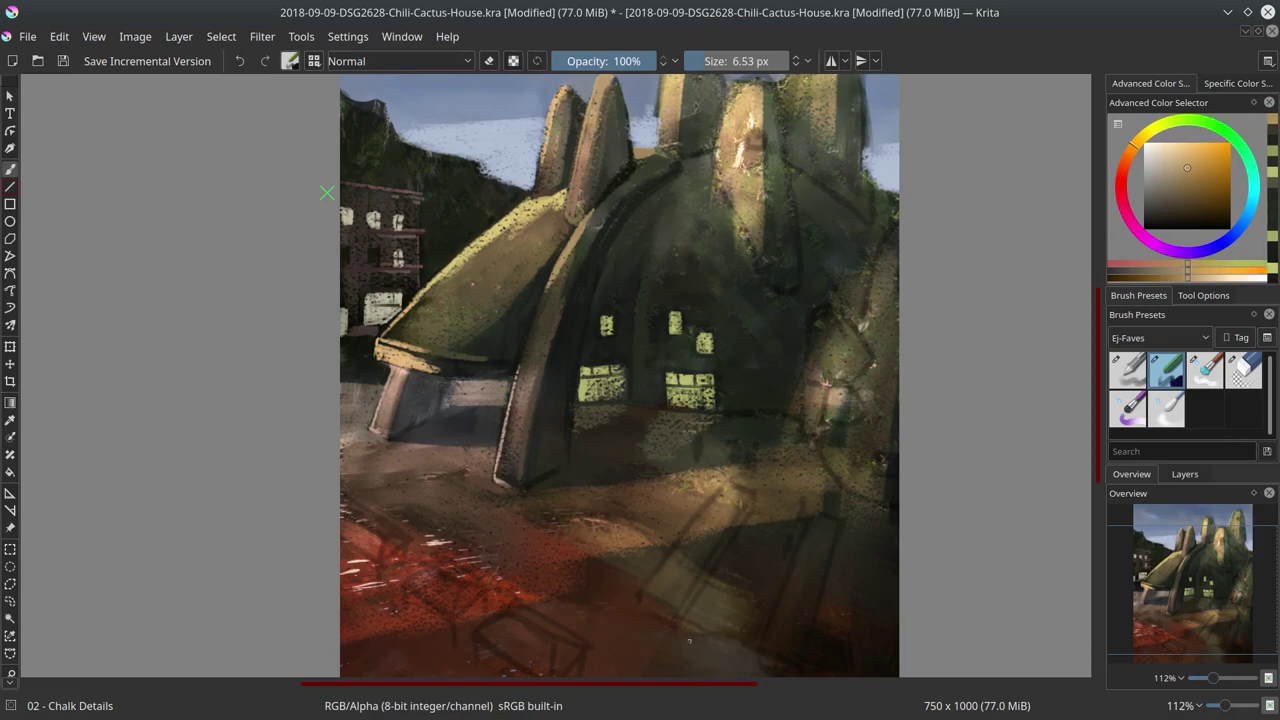
drag(704, 560, 600, 690)
ctrl+click(517, 357)
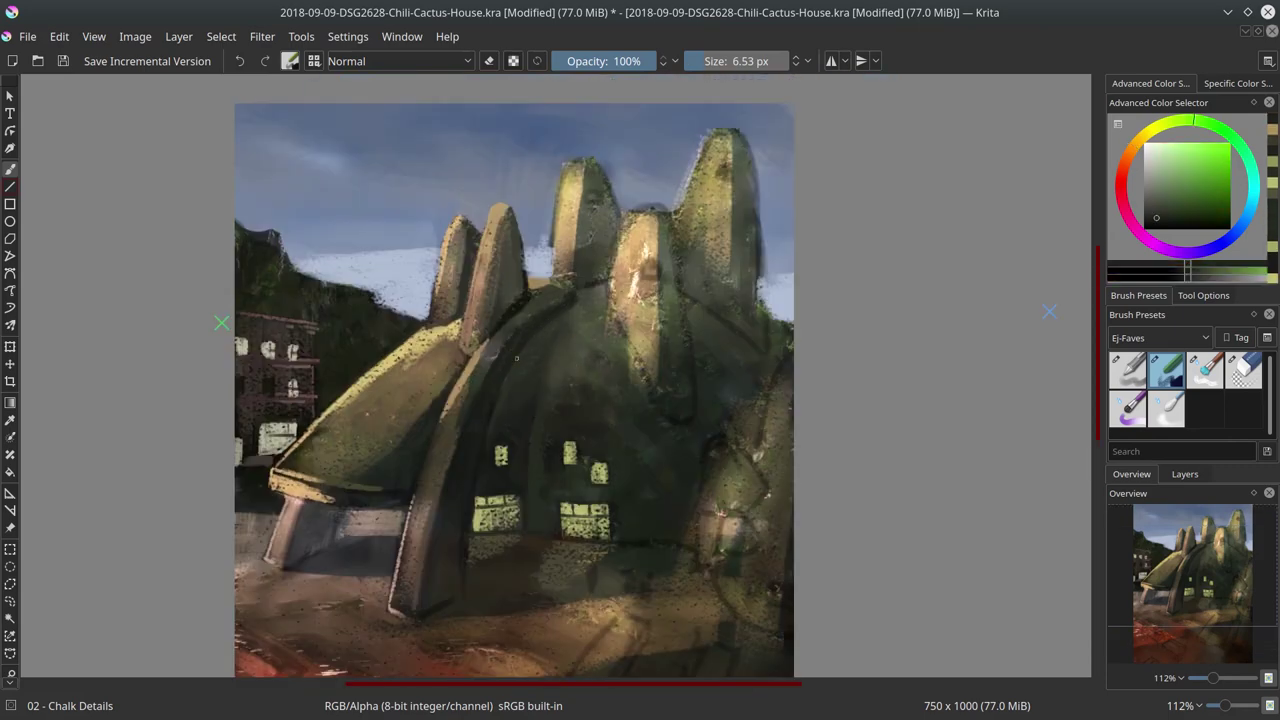
ctrl+click(526, 352)
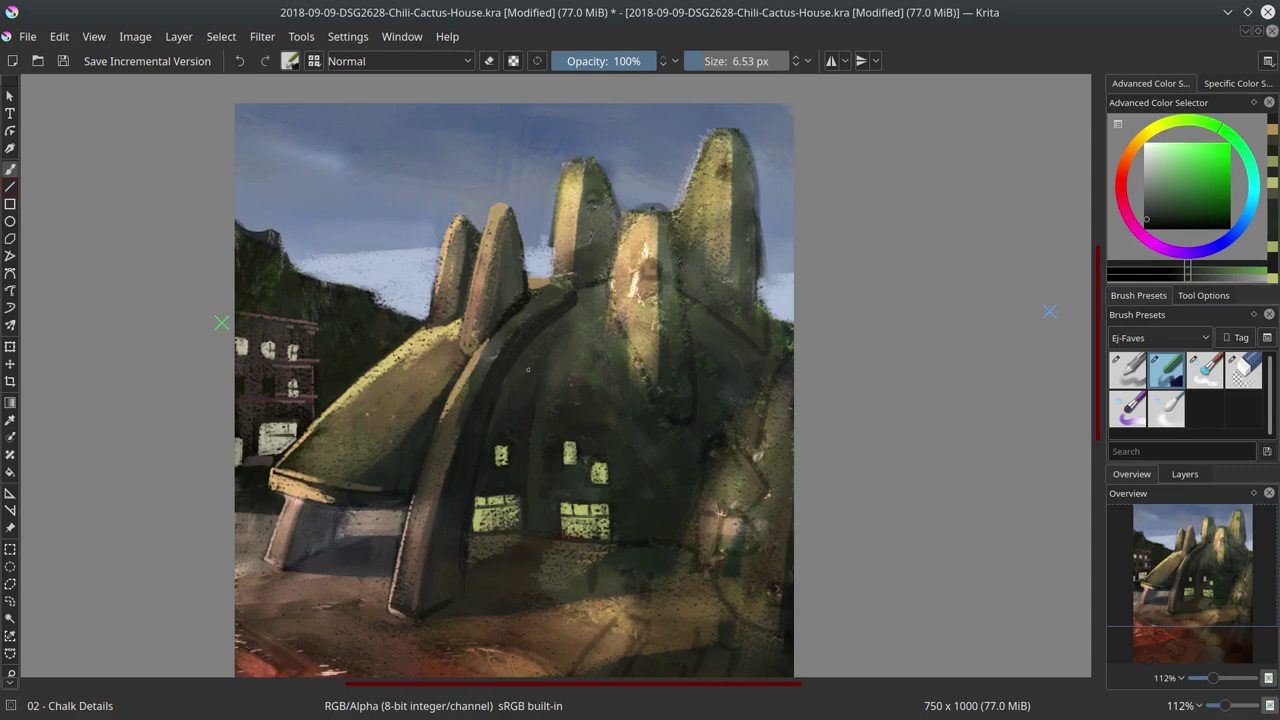
drag(510, 352, 526, 352)
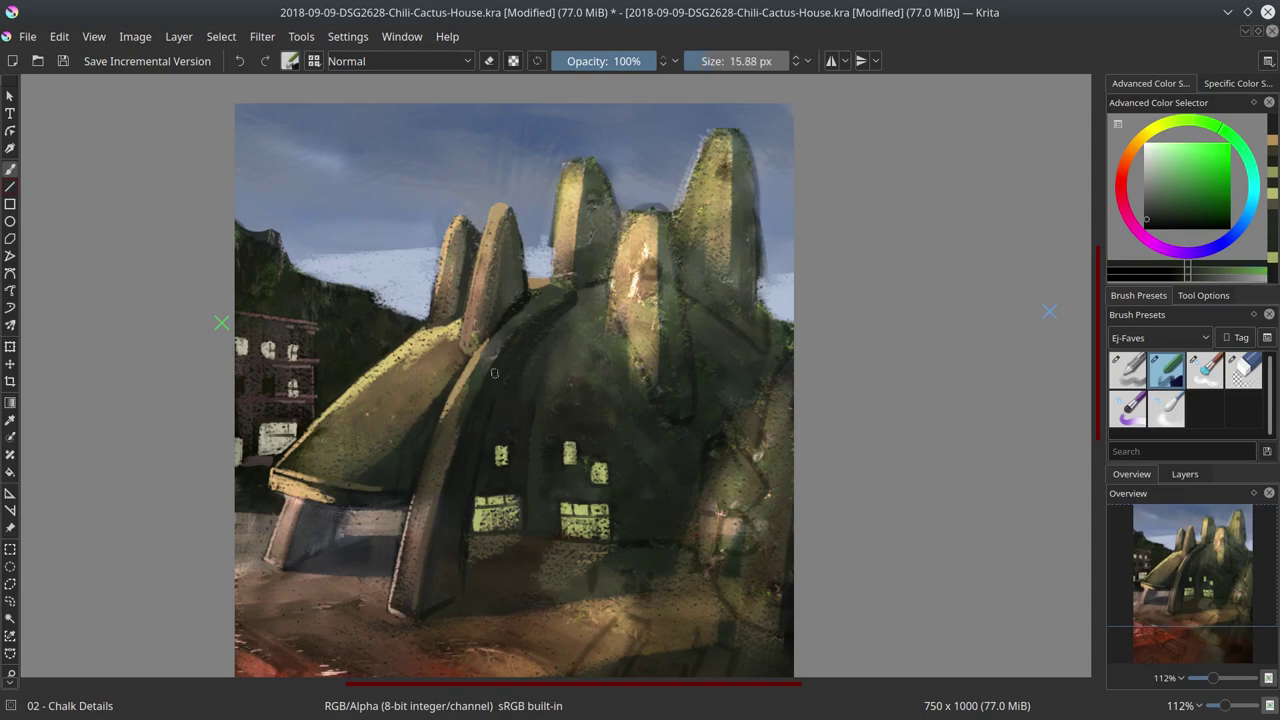
ctrl+click(469, 536)
drag(492, 415, 478, 415)
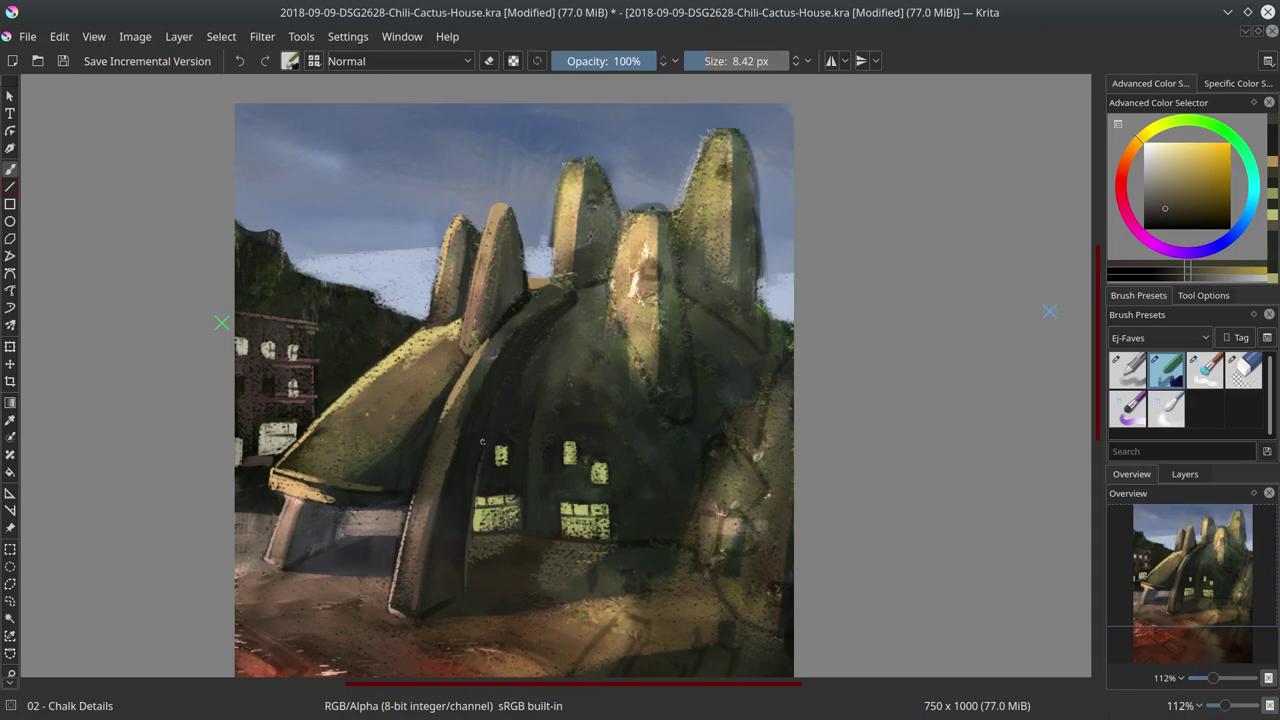
Zoom out to the whole painting and ready a warm tan with a larger brush
ctrl+click(497, 512)
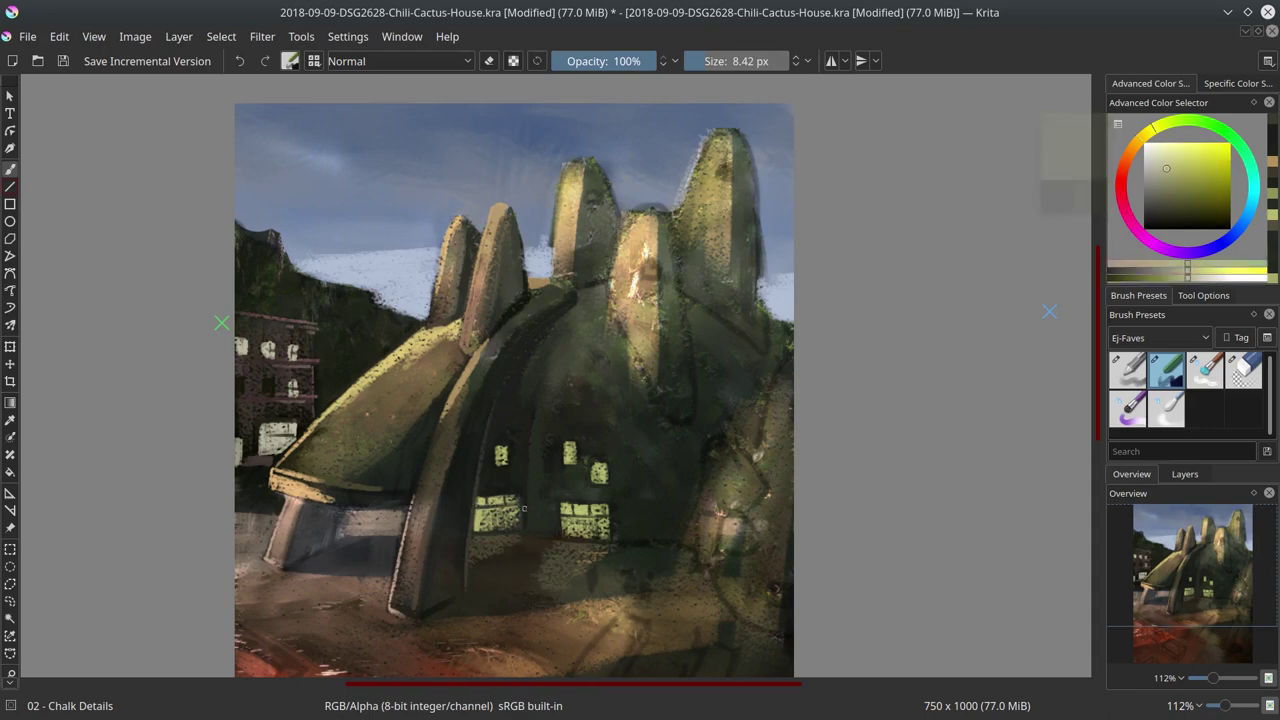
ctrl+click(447, 593)
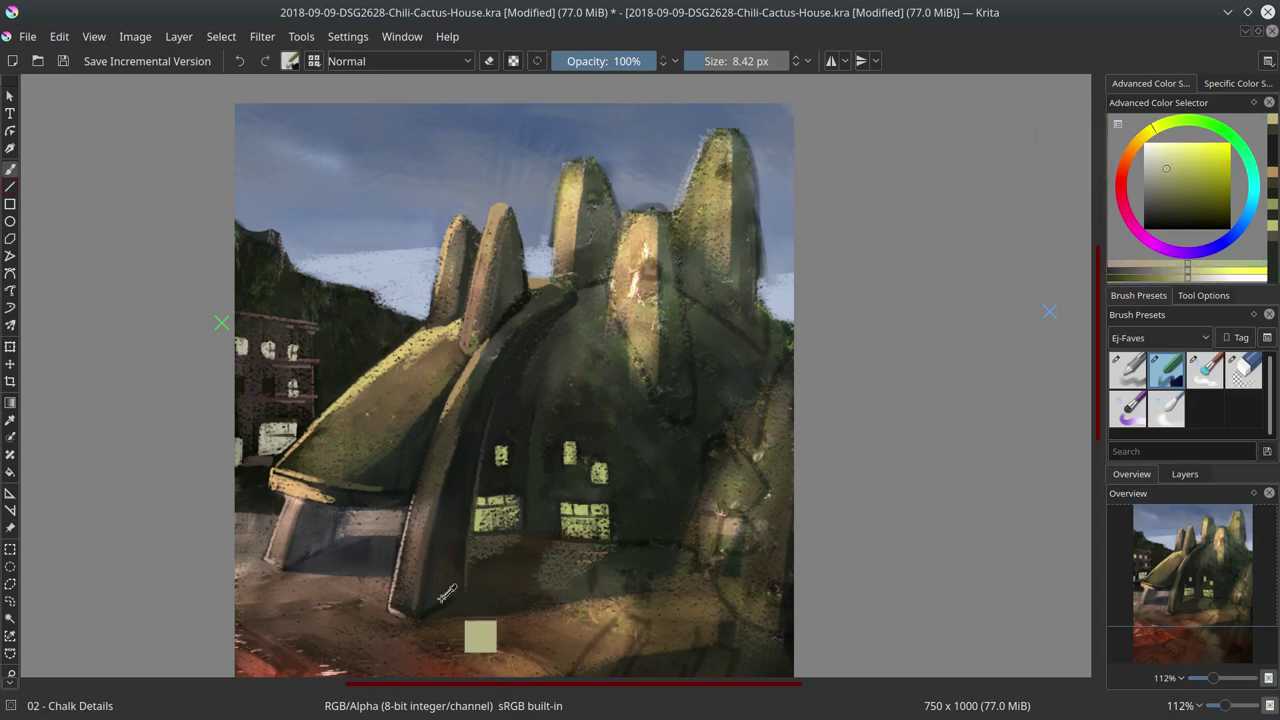
scroll(584, 548, down, 3)
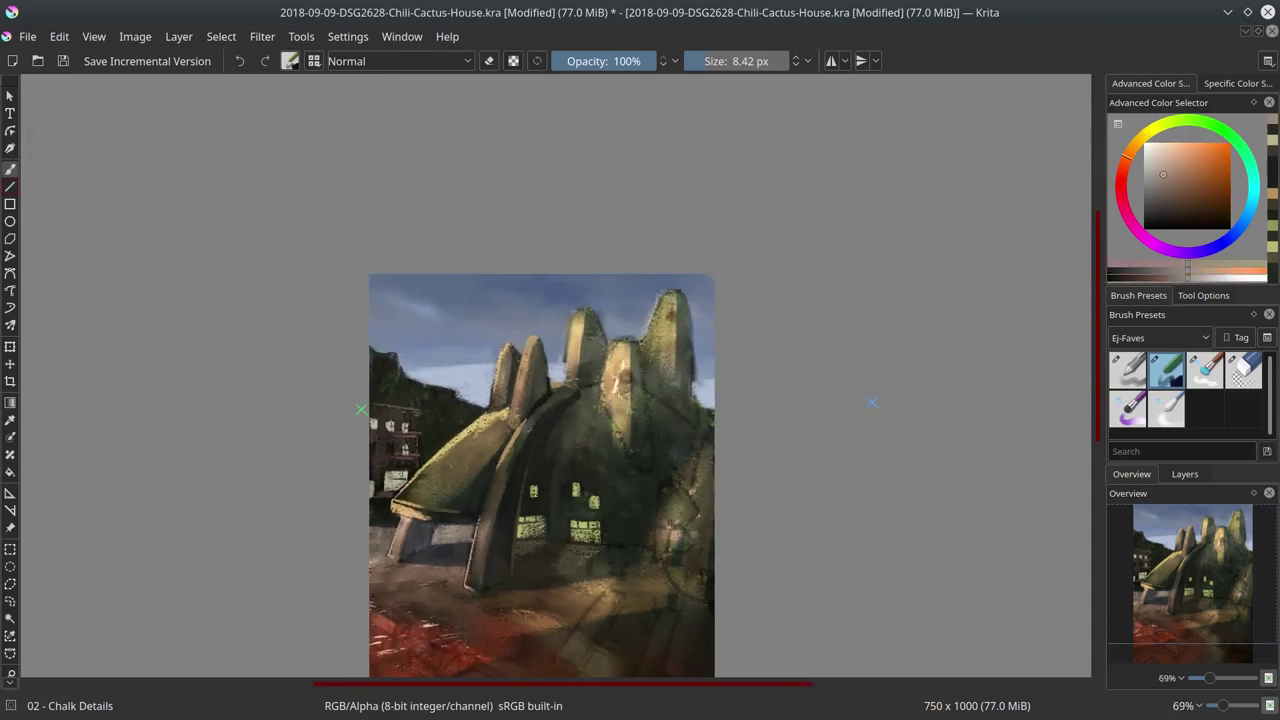
drag(573, 633, 600, 633)
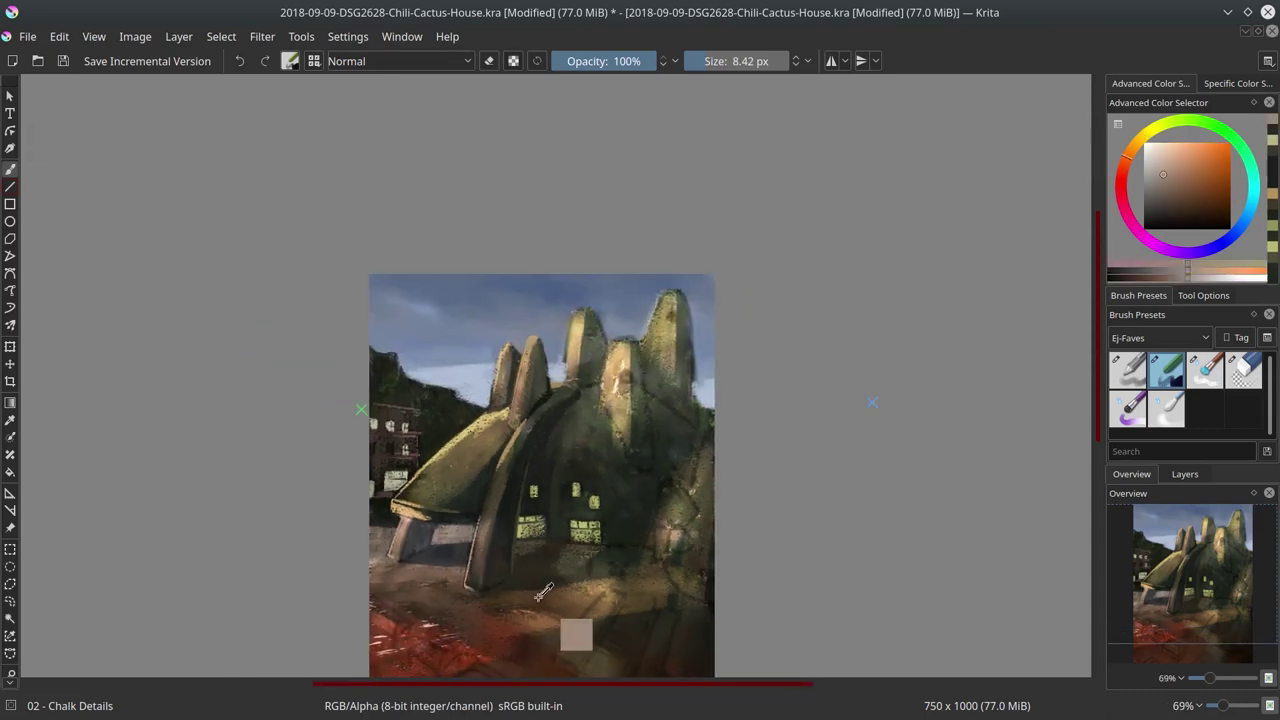
ctrl+click(557, 585)
ctrl+click(487, 596)
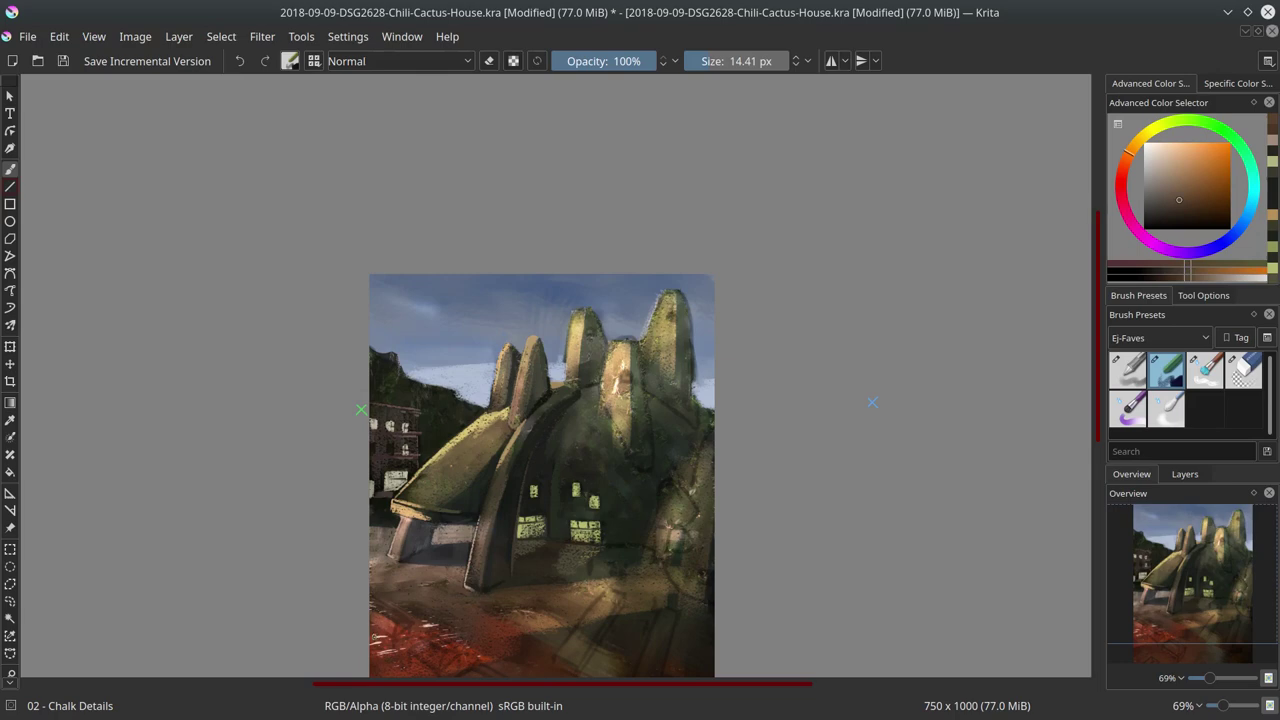
Mirror the whole painting horizontally and zoom in on the cactus house
key(minus)
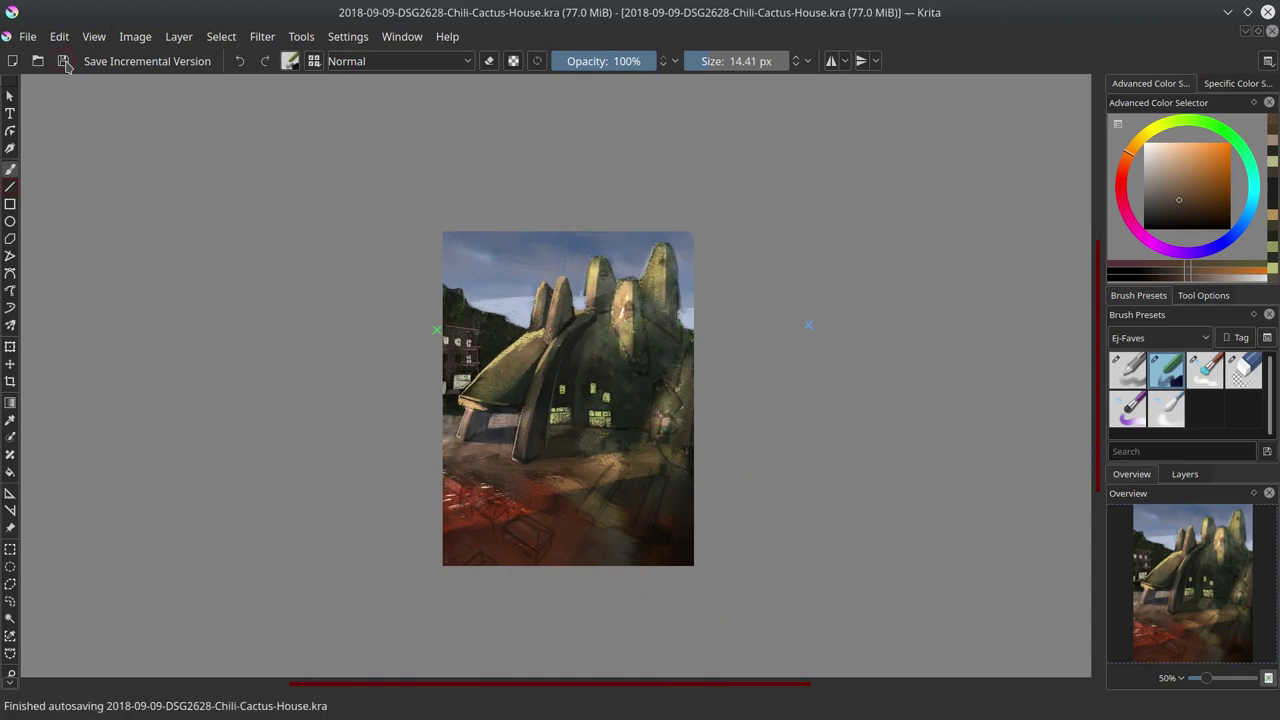
click(135, 36)
click(157, 226)
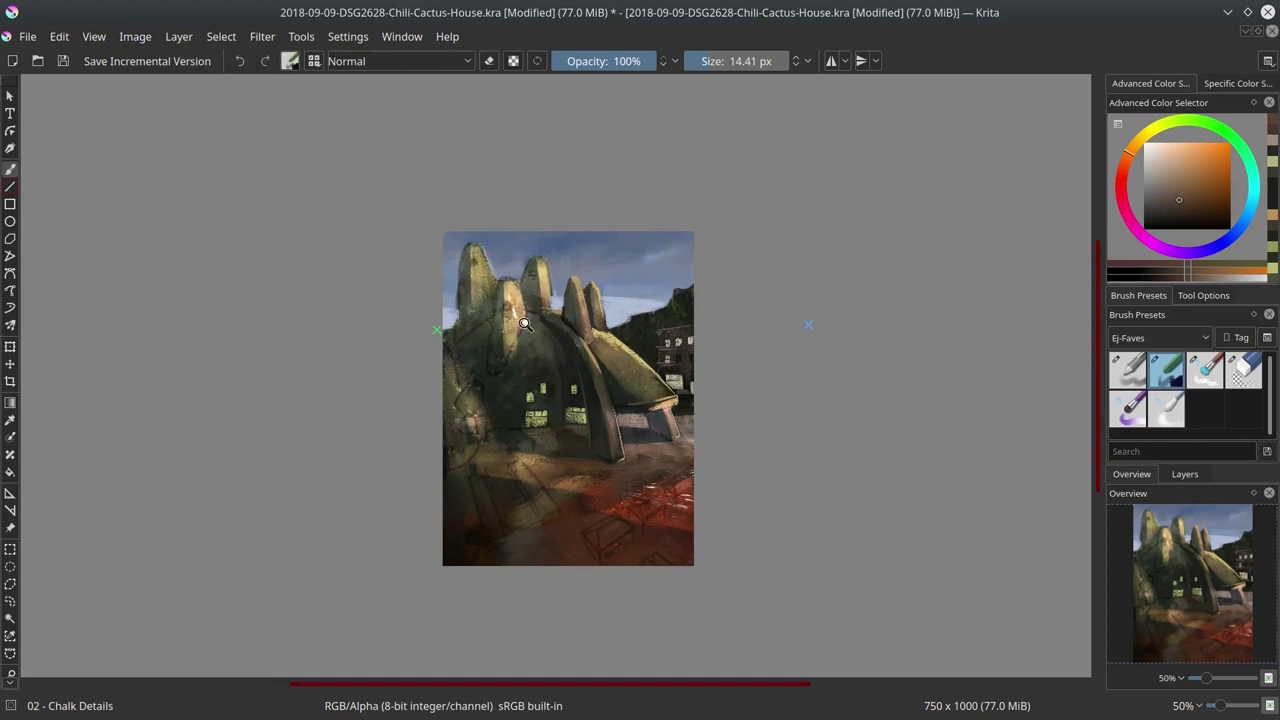
drag(525, 323, 560, 300)
Paint yellowish vertical strokes down the central cactus with a 19 px brush
drag(484, 340, 470, 386)
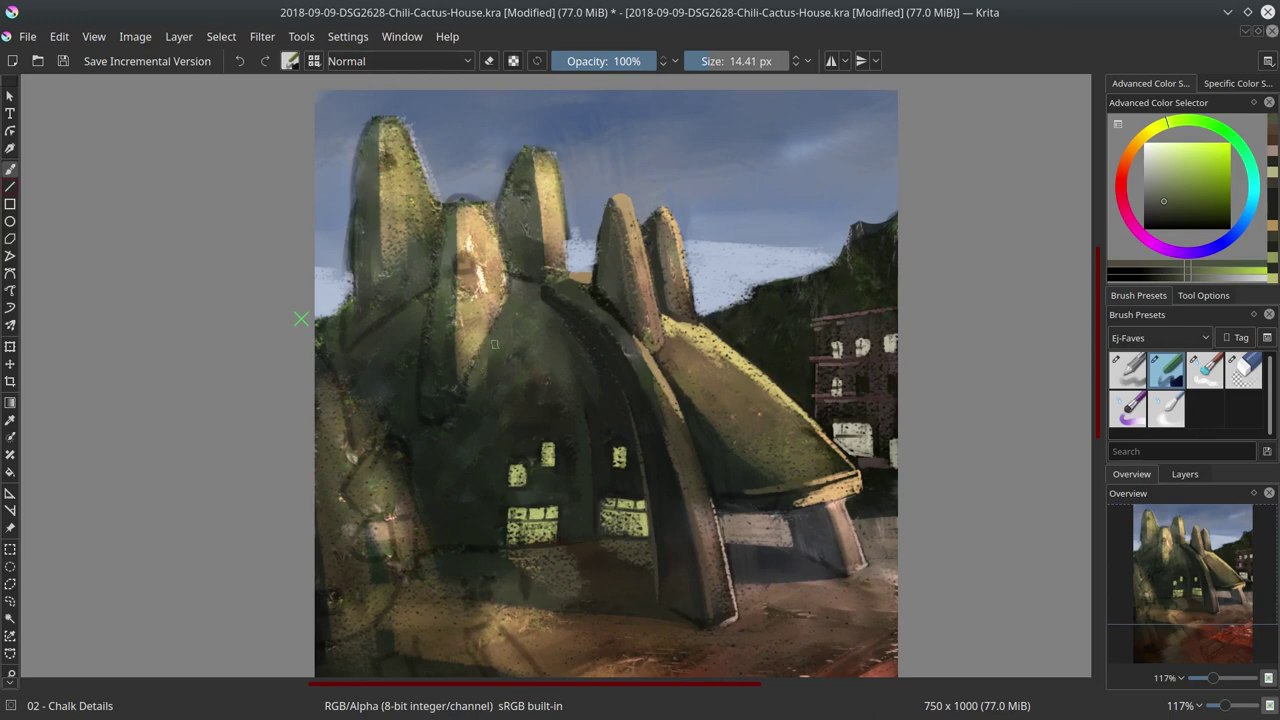
ctrl+click(556, 268)
drag(508, 256, 552, 278)
ctrl+click(630, 218)
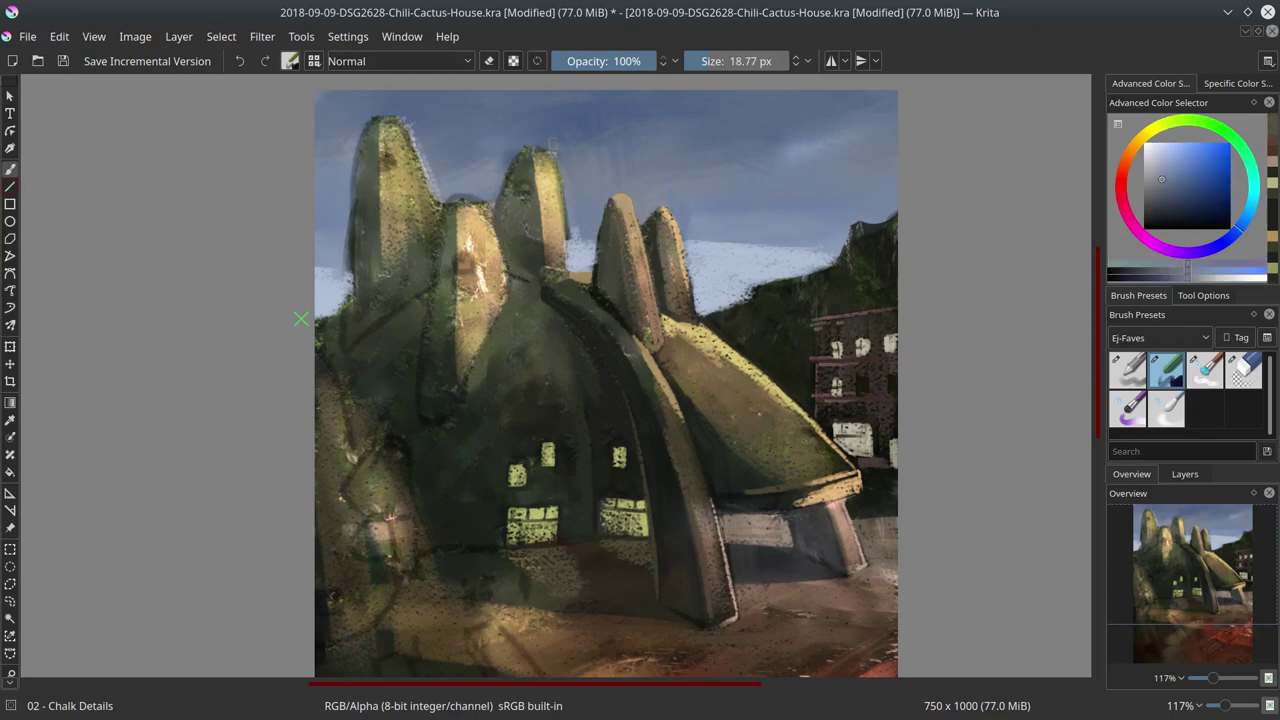
ctrl+click(573, 231)
ctrl+click(540, 230)
mouse_move(540, 165)
mouse_down()
mouse_move(545, 255)
mouse_move(535, 165)
mouse_move(541, 230)
mouse_up()
ctrl+click(540, 240)
Paint sky blue between the cactus tops, resizing the brush between 8 and 18 px
ctrl+click(541, 231)
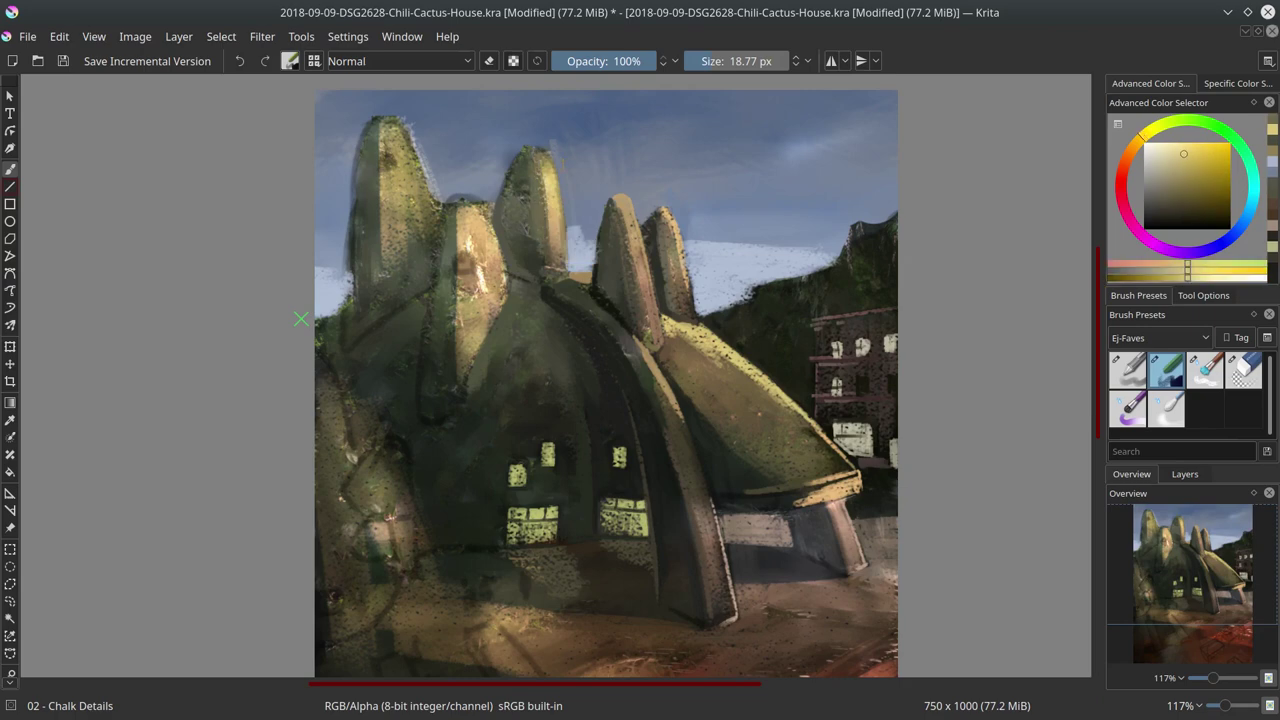
key(bracketleft)
key(bracketleft)
ctrl+click(560, 160)
key(bracketright)
key(bracketright)
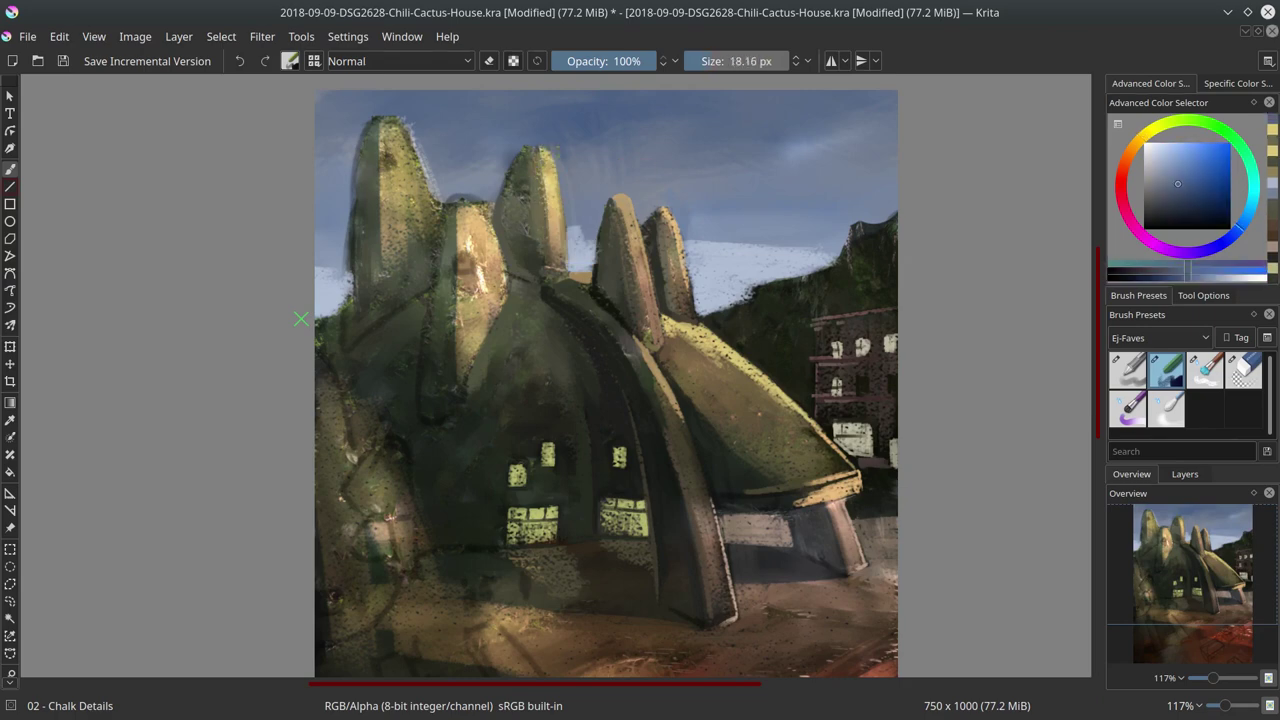
mouse_move(553, 150)
mouse_down()
mouse_move(562, 172)
mouse_move(498, 184)
mouse_up()
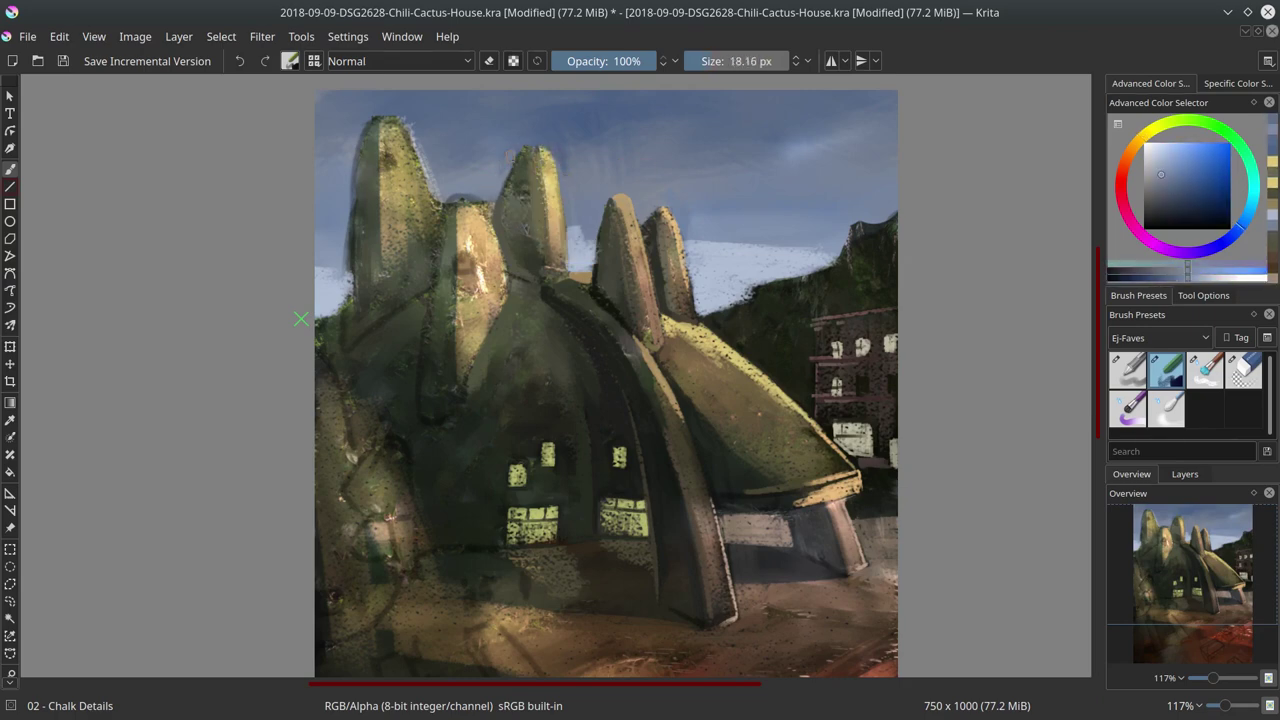
ctrl+click(510, 160)
key(bracketleft)
key(bracketleft)
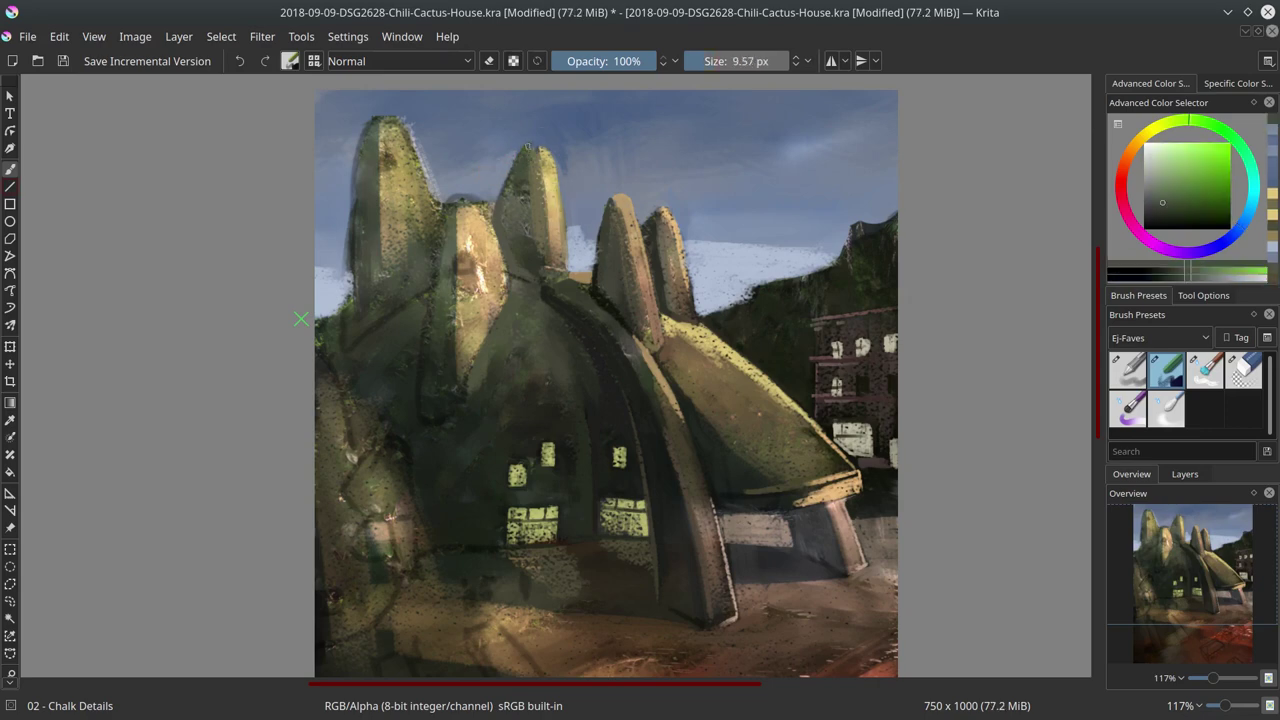
ctrl+click(554, 146)
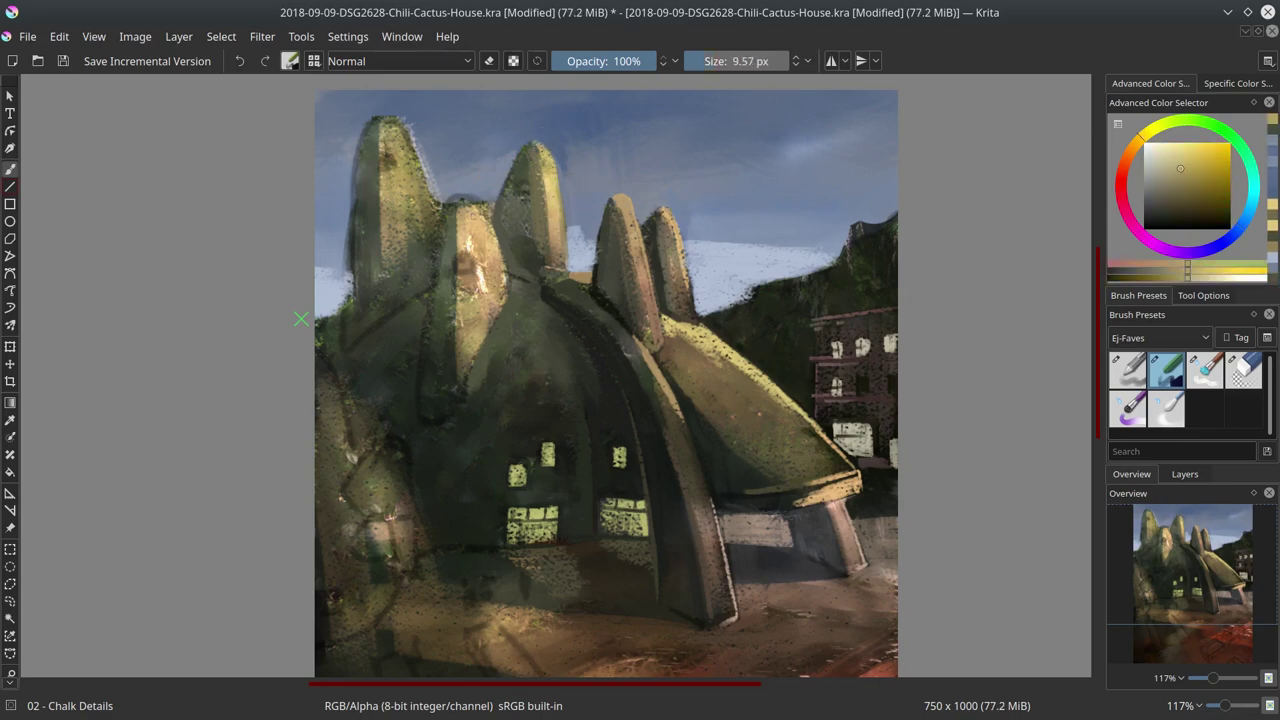
key(l)
key(bracketleft)
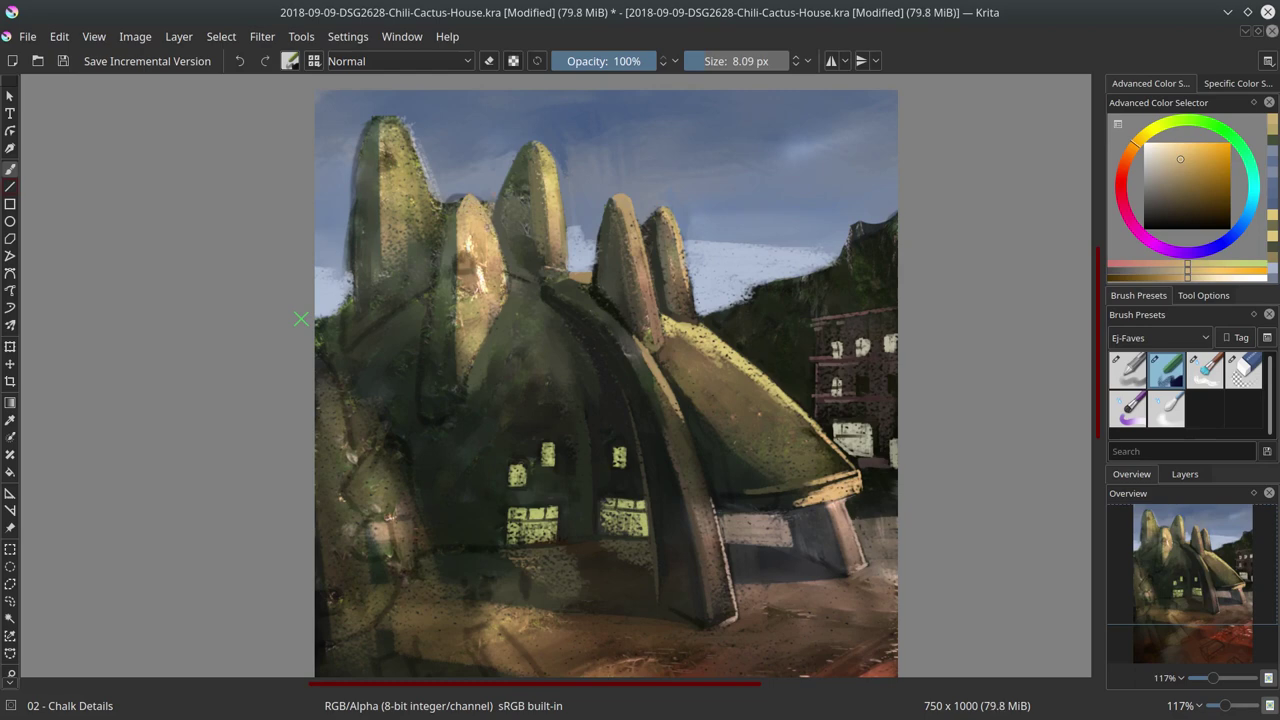
Add light strokes on the central cactus and darken the middle cactus's left edge
ctrl+click(476, 212)
ctrl+click(440, 260)
drag(446, 218, 428, 345)
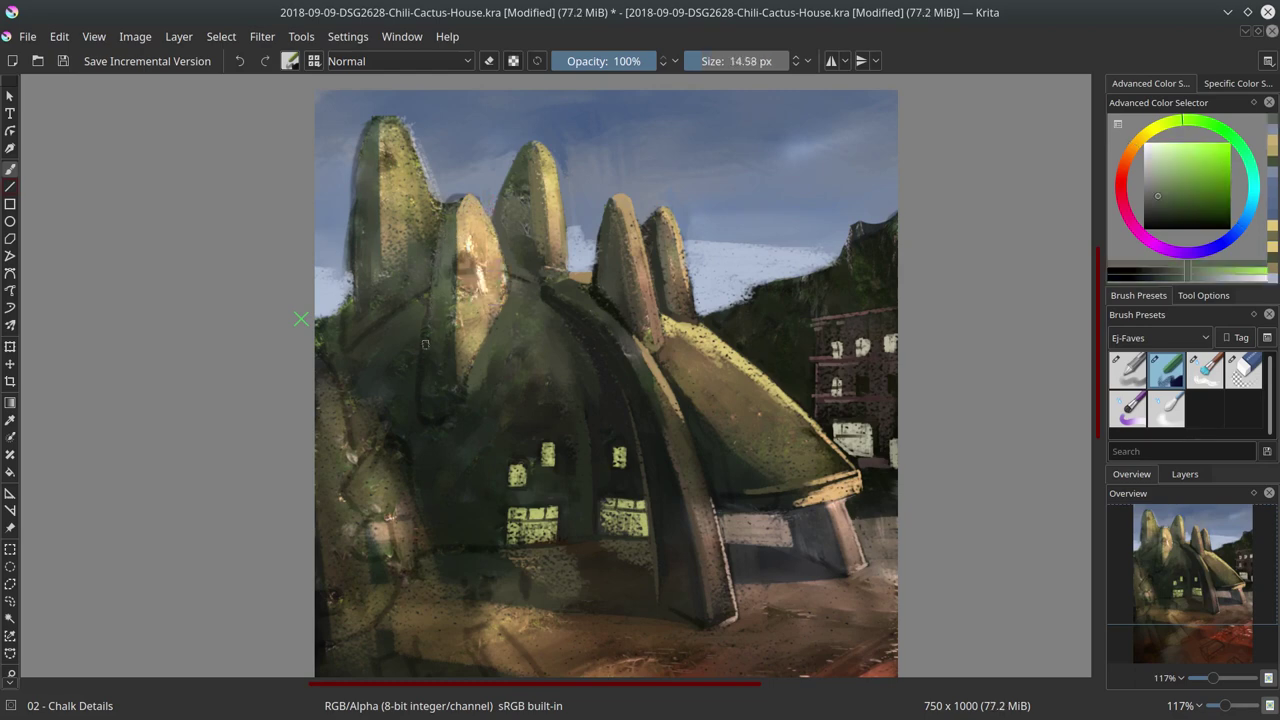
drag(436, 258, 424, 350)
mouse_move(444, 226)
mouse_down()
mouse_move(458, 205)
mouse_move(450, 310)
mouse_up()
ctrl+click(455, 260)
ctrl+click(459, 346)
Add a tan highlight and low dark strokes on the middle cactus, then save
ctrl+click(455, 365)
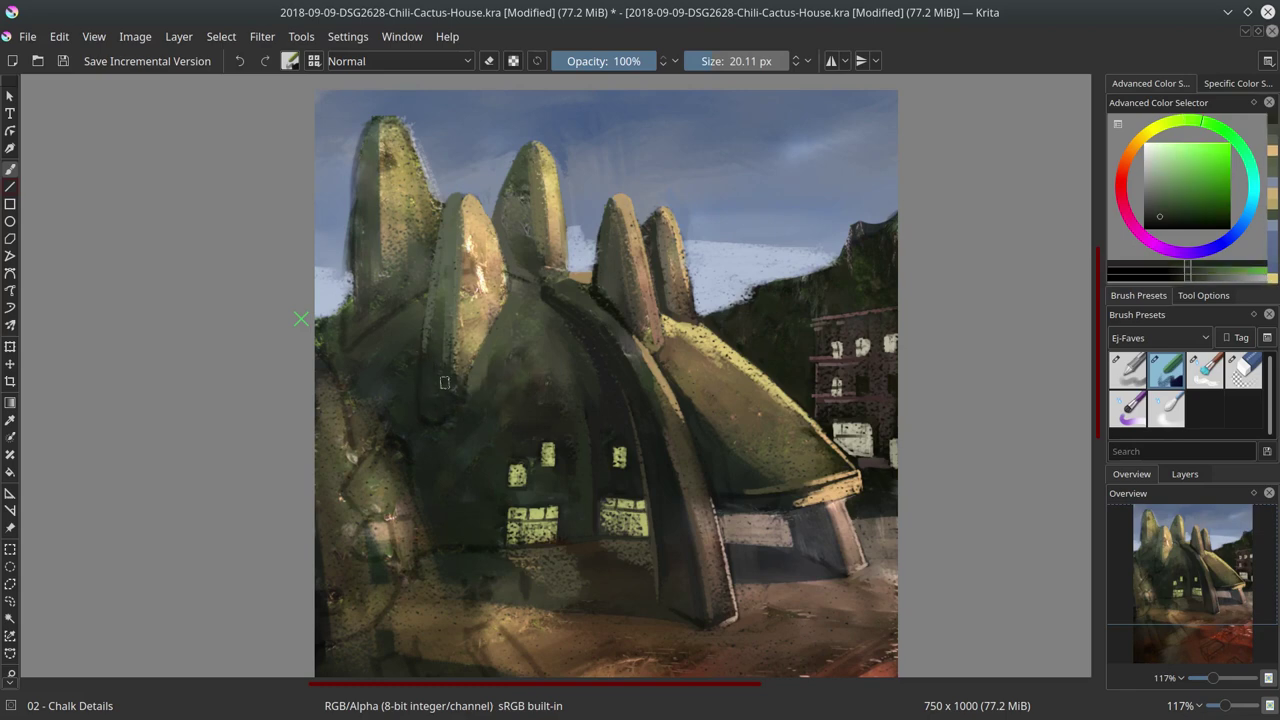
ctrl+click(462, 218)
ctrl+click(512, 232)
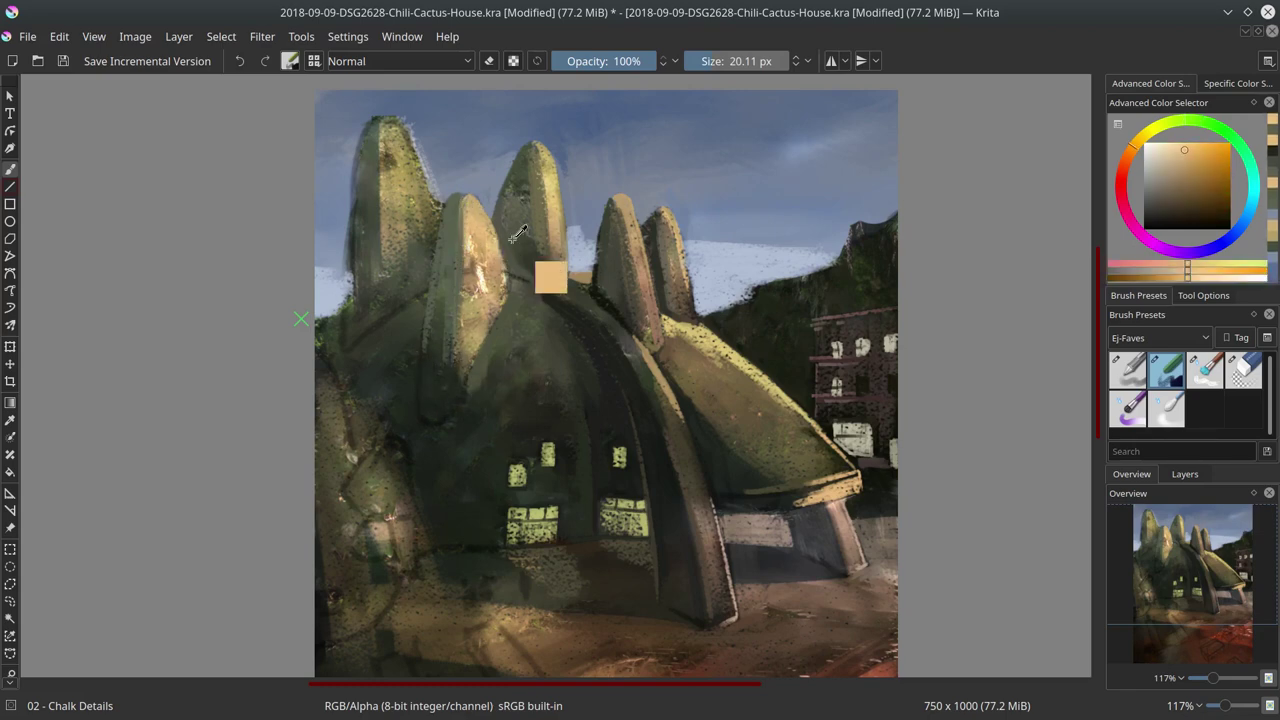
key(bracketleft)
key(bracketleft)
drag(504, 246, 465, 418)
ctrl+click(495, 300)
ctrl+click(470, 380)
key(bracketright)
key(bracketright)
ctrl+click(405, 422)
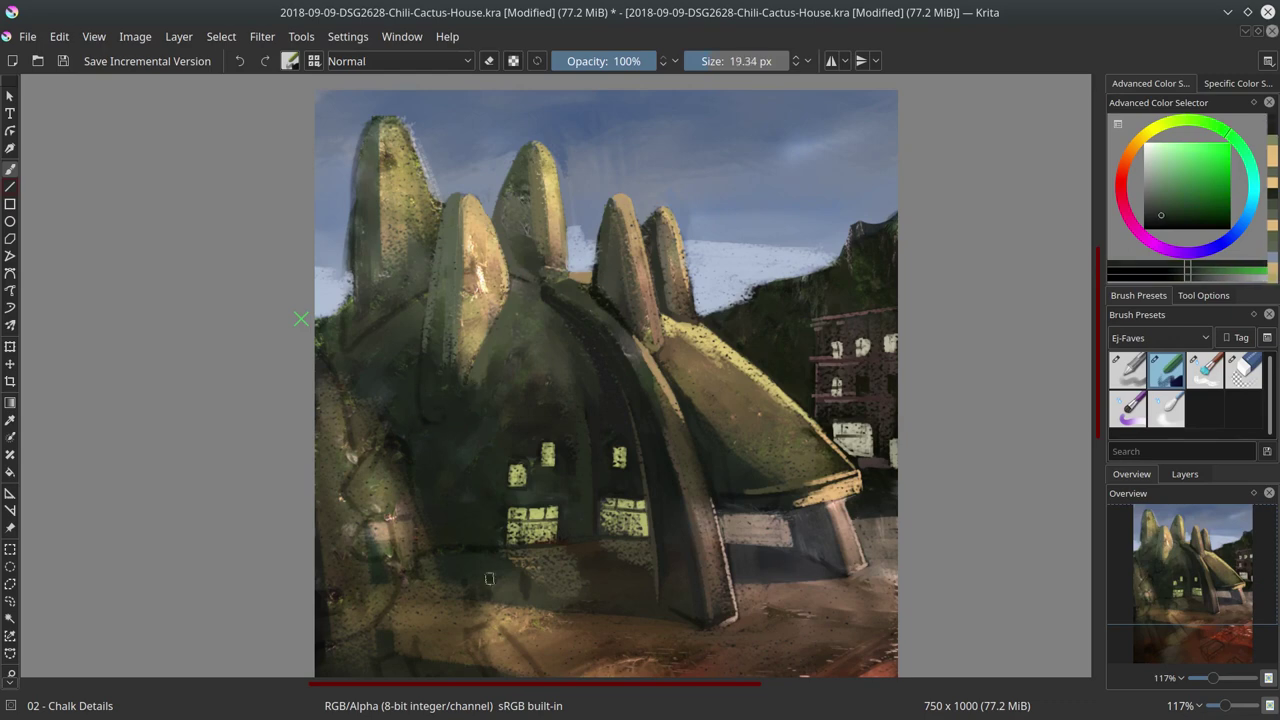
click(61, 63)
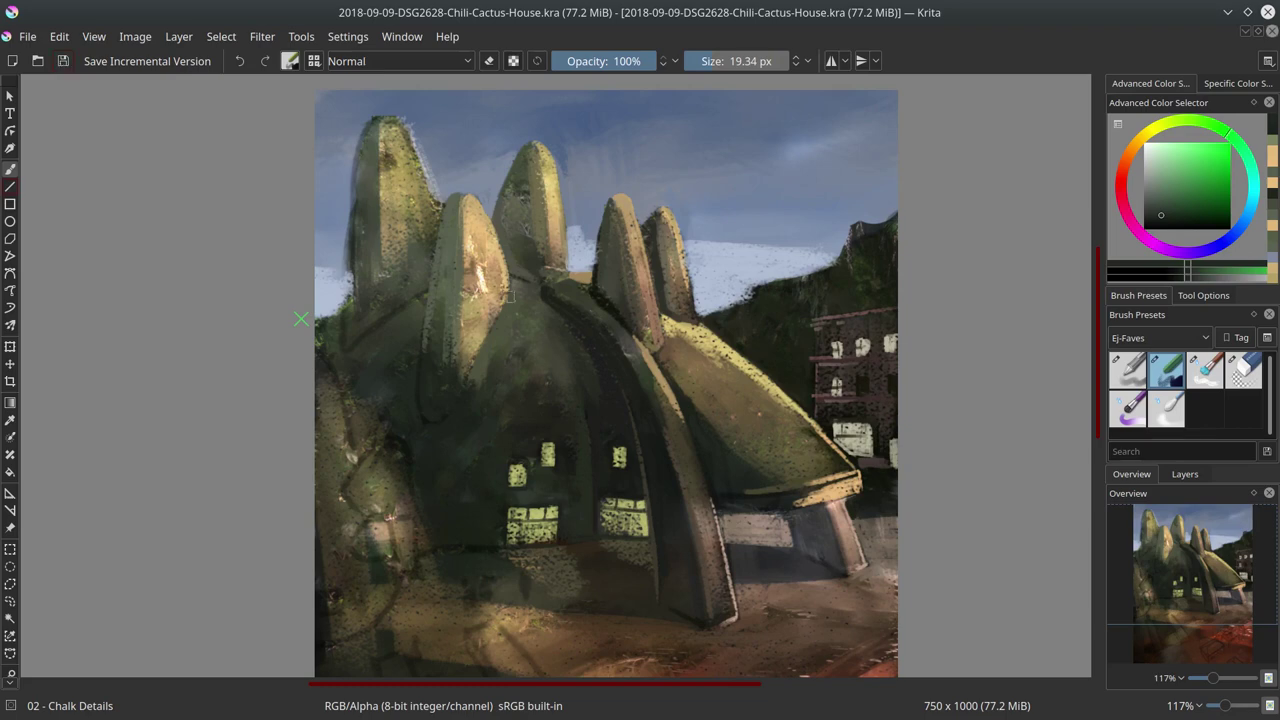
Paint orange and blue-grey strokes on top of the left cactus with a 10 px brush
ctrl+click(540, 280)
key(bracketleft)
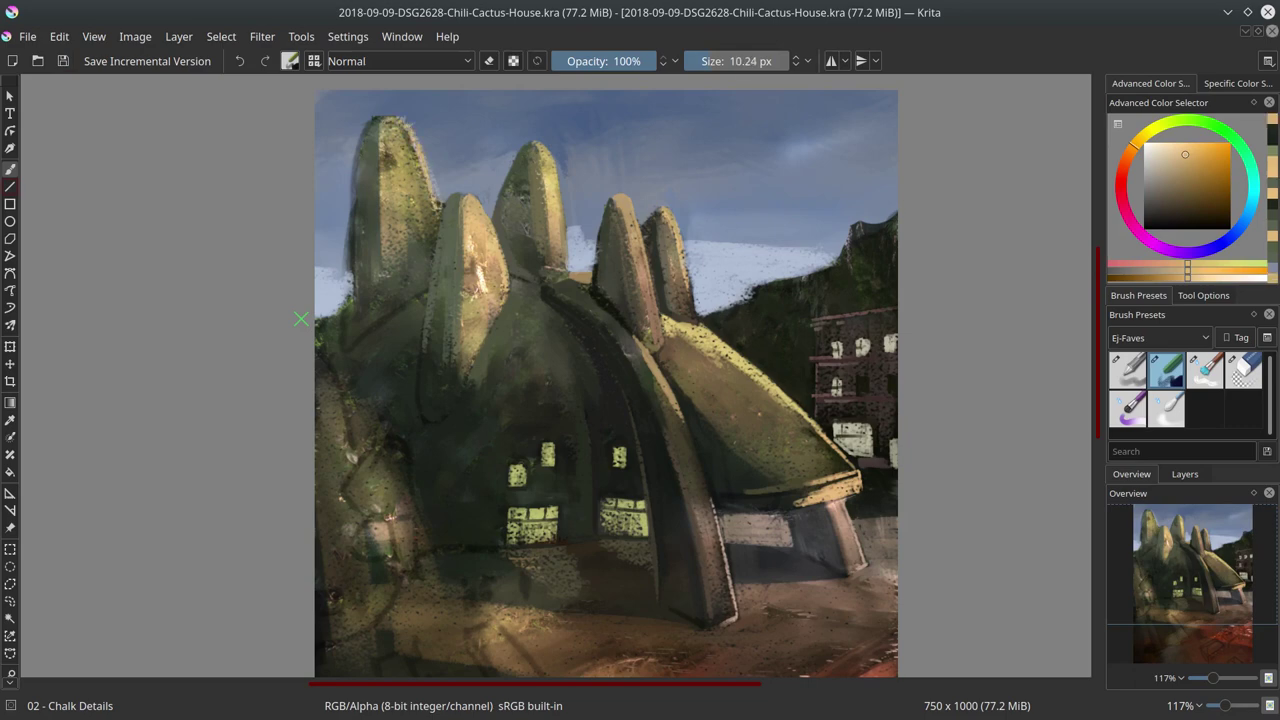
mouse_move(420, 192)
mouse_down()
mouse_move(388, 120)
mouse_move(418, 162)
mouse_move(382, 270)
mouse_up()
ctrl+click(400, 118)
ctrl+click(390, 190)
ctrl+click(430, 175)
mouse_move(396, 128)
mouse_down()
mouse_move(440, 180)
mouse_move(424, 198)
mouse_up()
Darken the left cactus's left edge with a 14 px brush and sample lighter greens
ctrl+click(407, 187)
key(bracketright)
key(bracketright)
key(bracketright)
ctrl+click(352, 190)
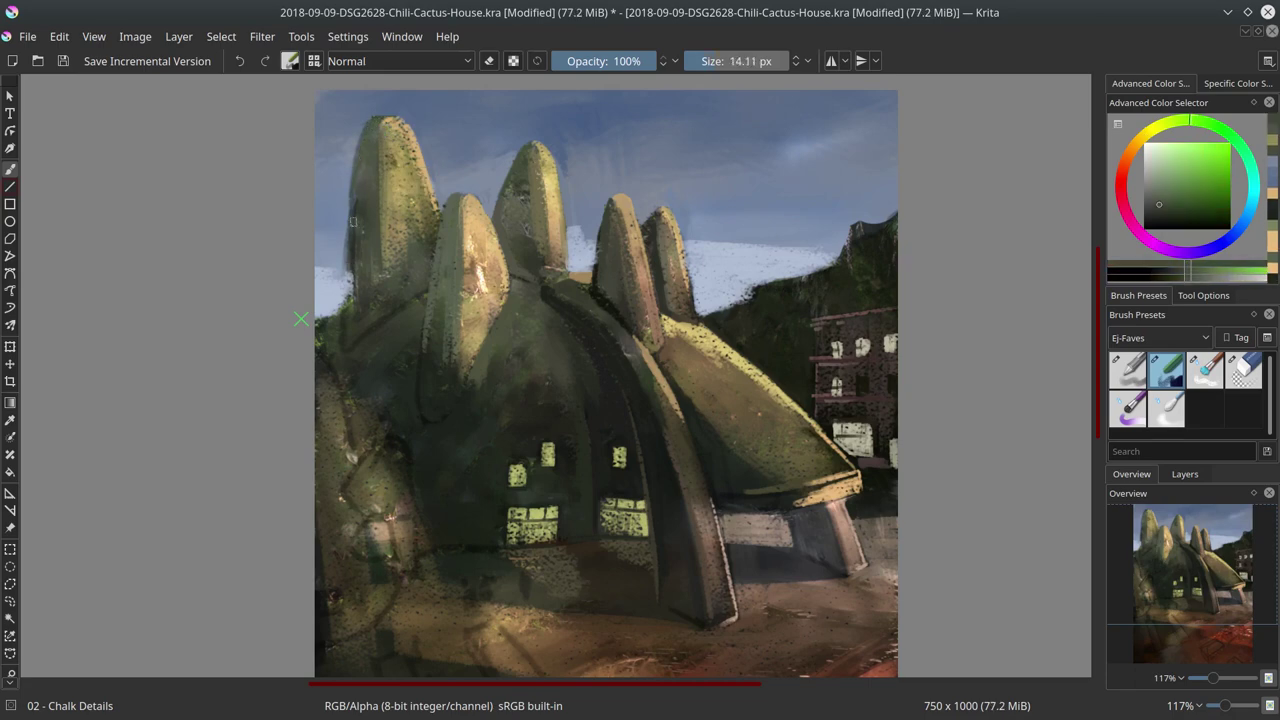
drag(346, 250, 344, 338)
ctrl+click(380, 340)
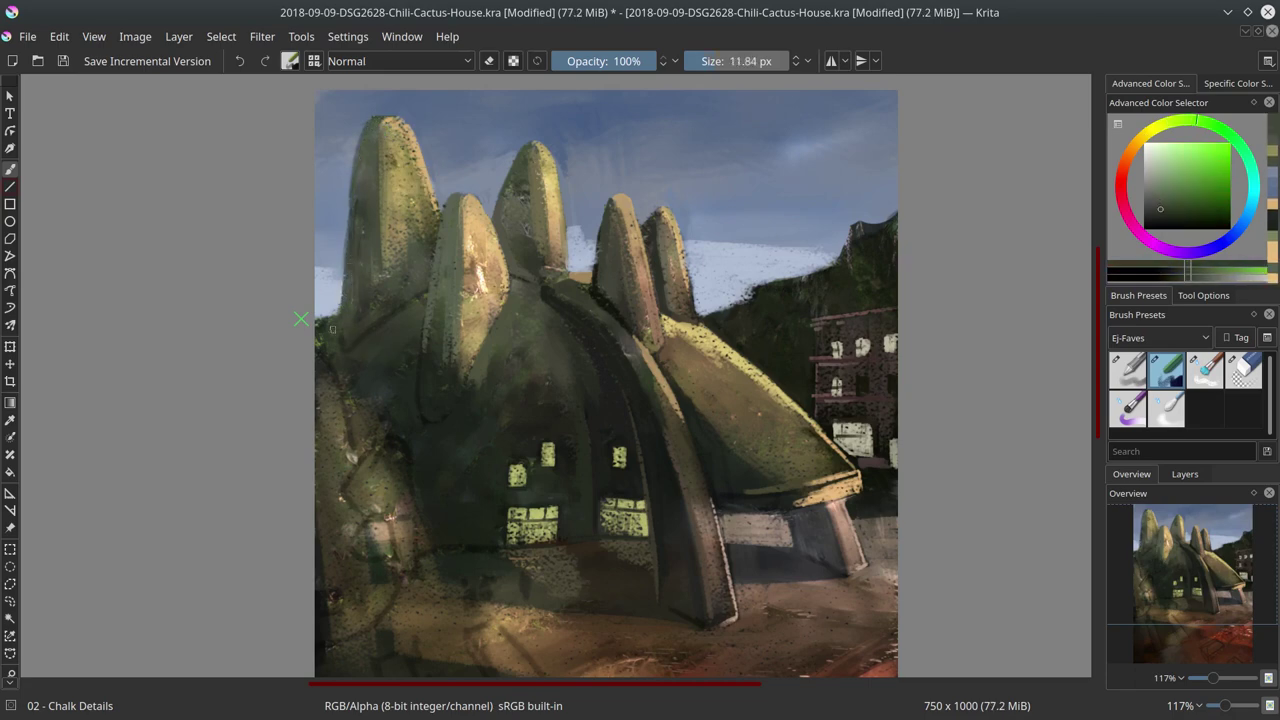
key(bracketleft)
key(bracketleft)
key(bracketleft)
ctrl+click(394, 293)
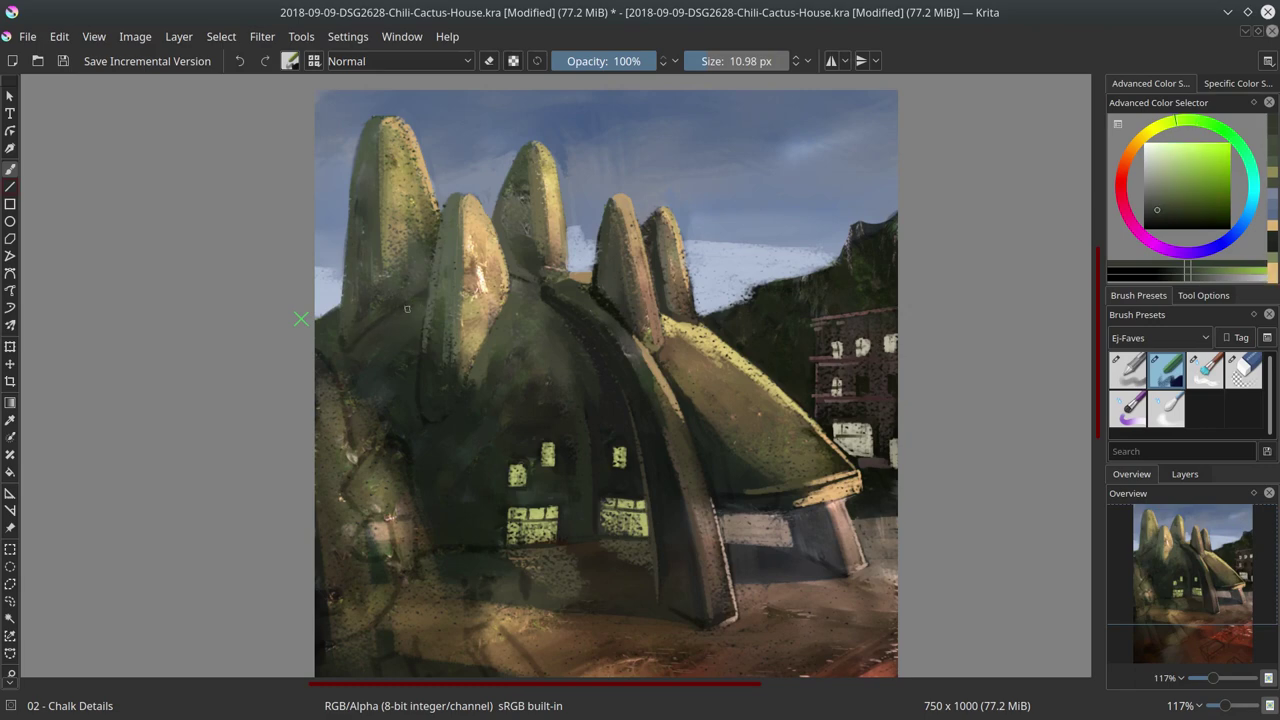
With the sketch line art shown, paint pale tan chalk over the left tower at about 40 px, then hide the sketch
click(1185, 474)
click(1116, 550)
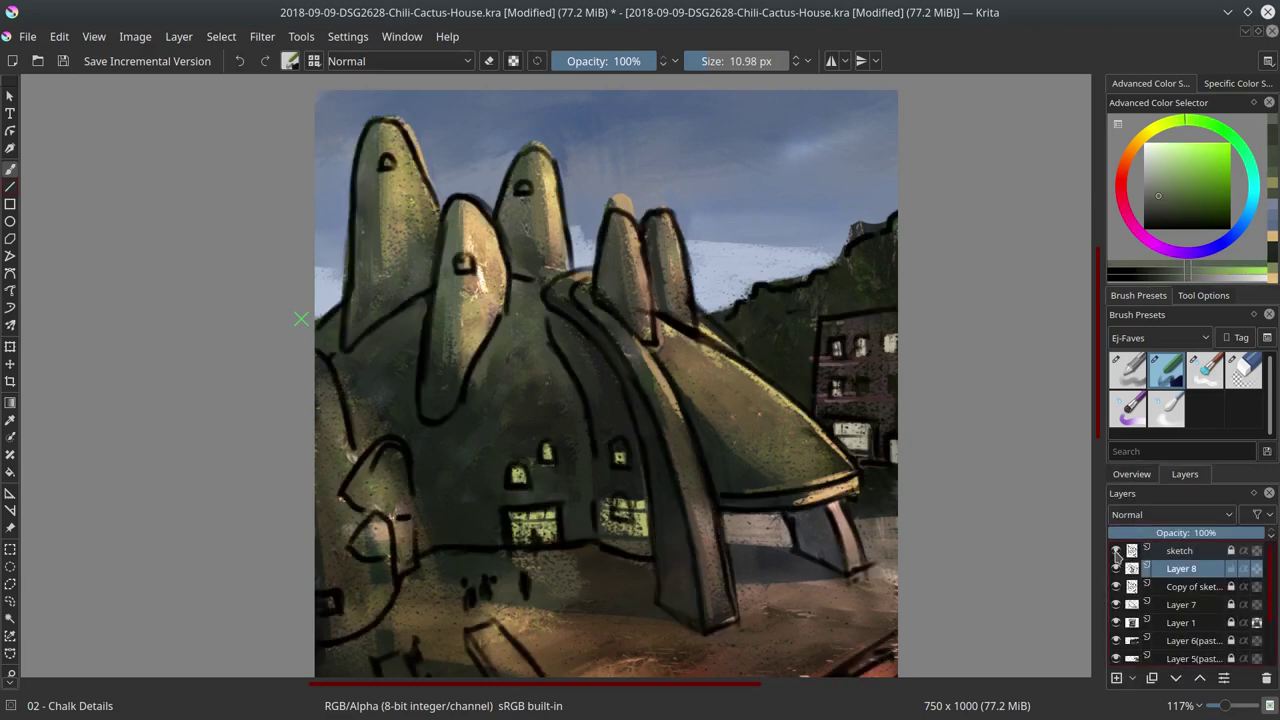
ctrl+click(332, 380)
key(bracketright)
key(bracketright)
key(bracketright)
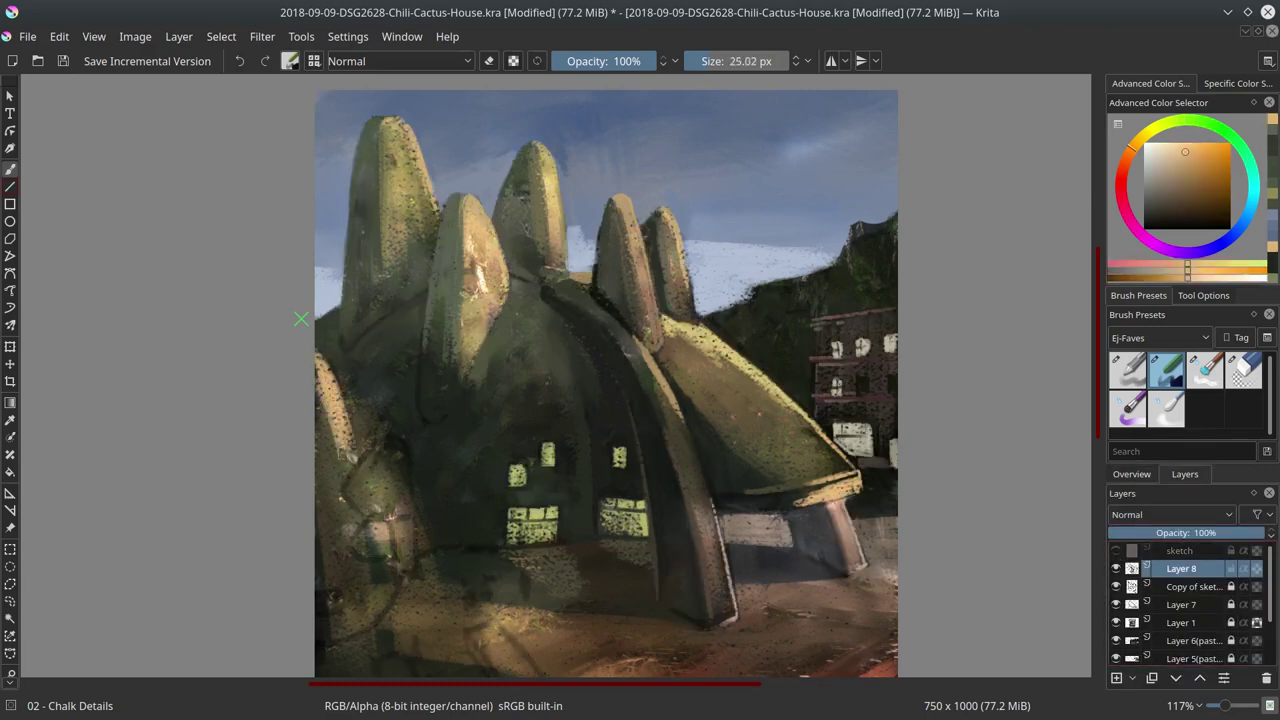
click(1116, 550)
key(bracketright)
key(bracketright)
key(bracketright)
mouse_move(390, 465)
mouse_down()
mouse_move(398, 540)
mouse_move(378, 585)
mouse_move(487, 437)
mouse_up()
click(1116, 550)
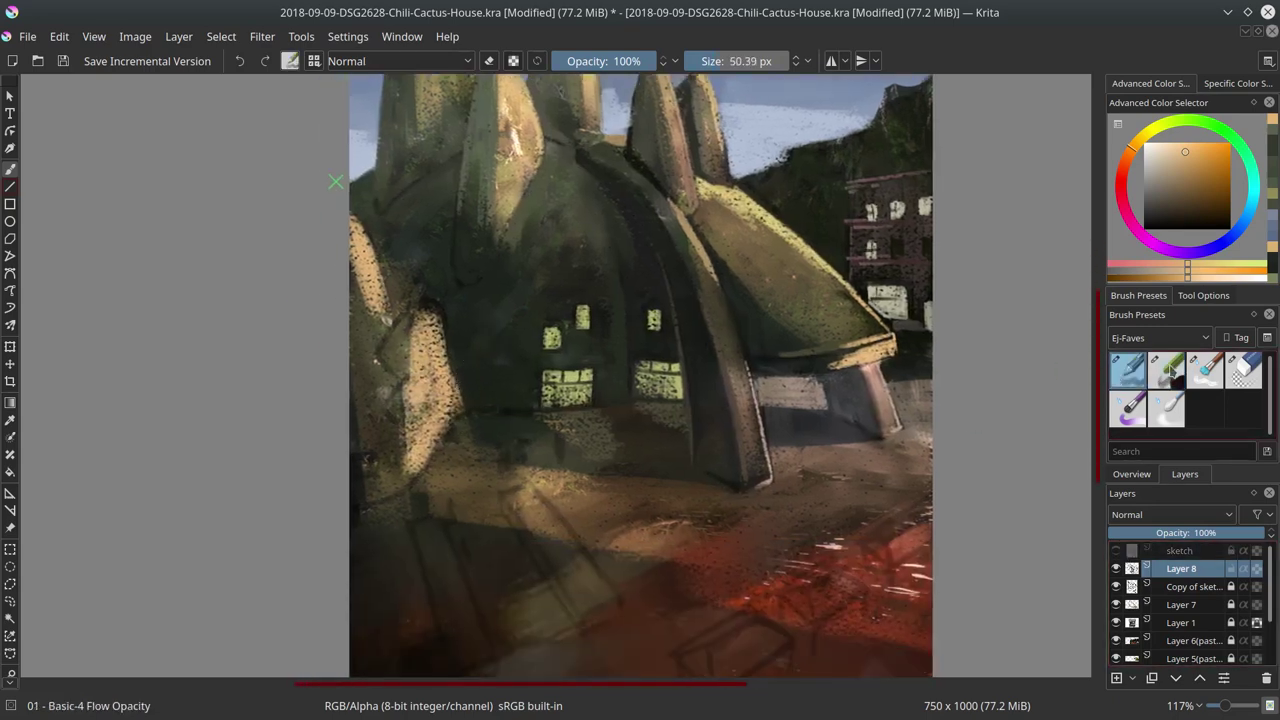
Sample greens, shrink the brush to about 12 px, and paint tan chalk strokes along the left tower
ctrl+click(400, 460)
key(bracketleft)
key(bracketleft)
key(bracketleft)
ctrl+click(451, 373)
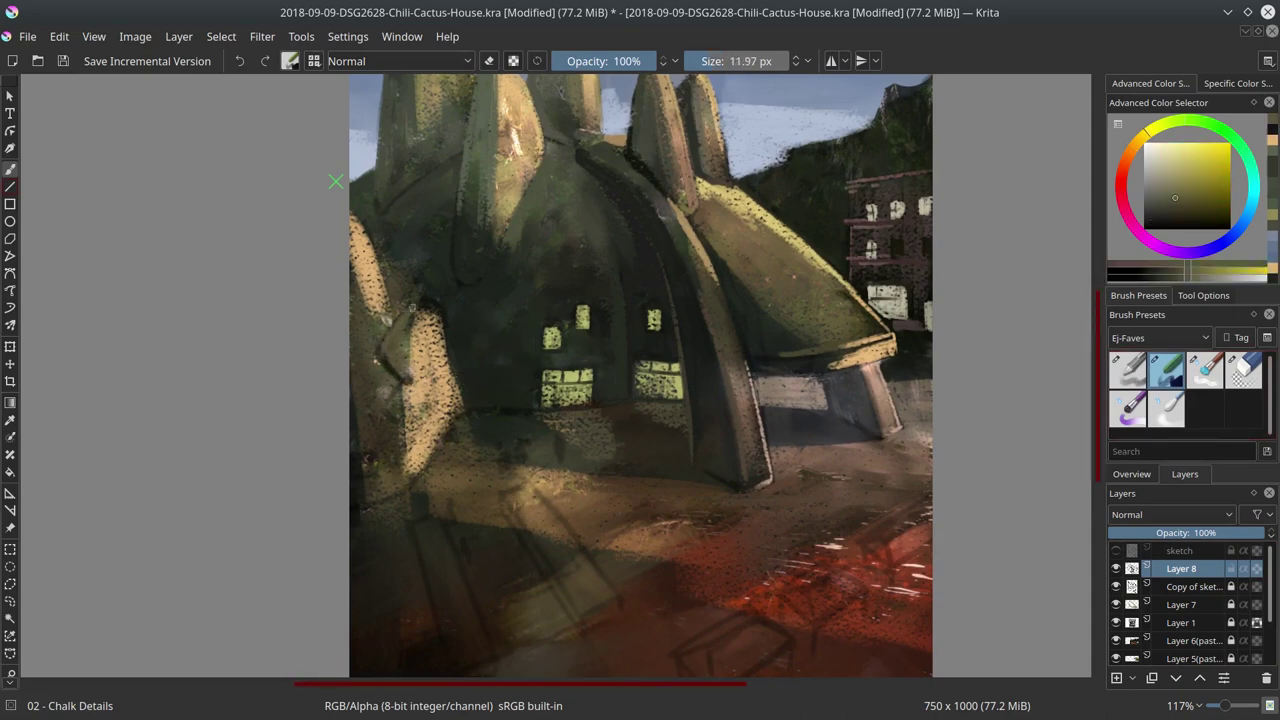
mouse_move(413, 330)
mouse_down()
mouse_move(418, 302)
mouse_move(454, 376)
mouse_up()
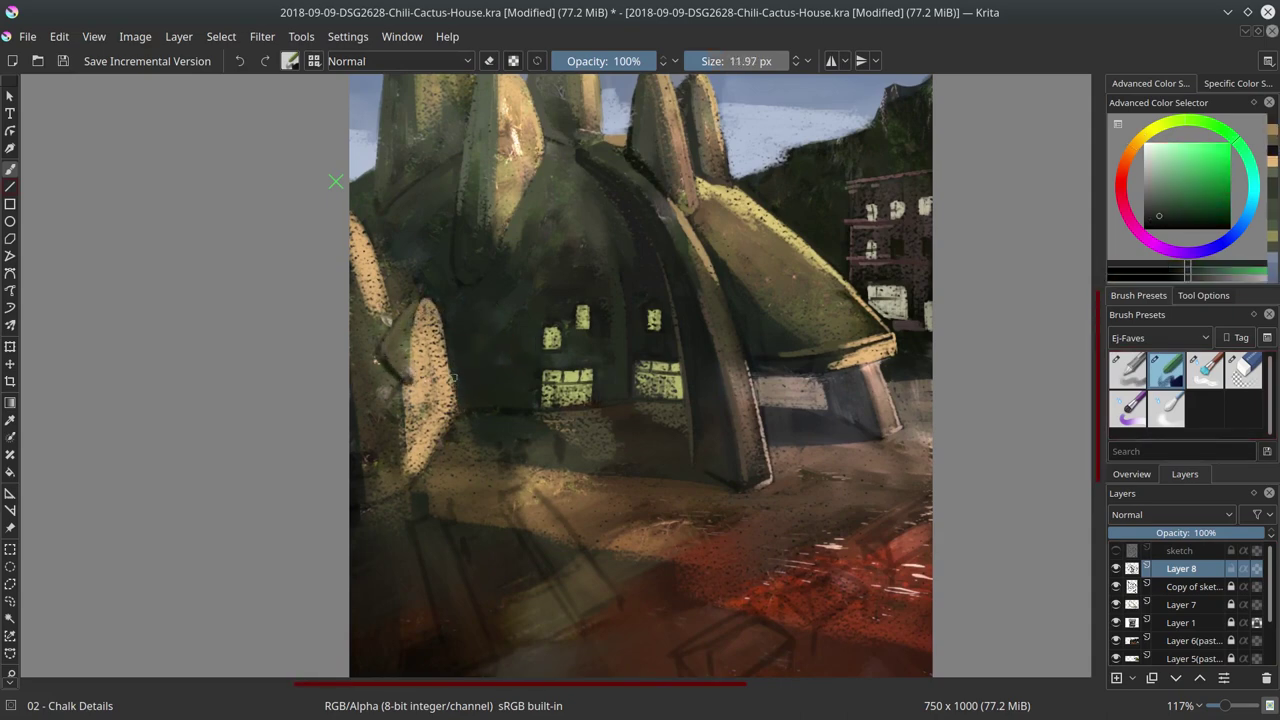
ctrl+click(462, 425)
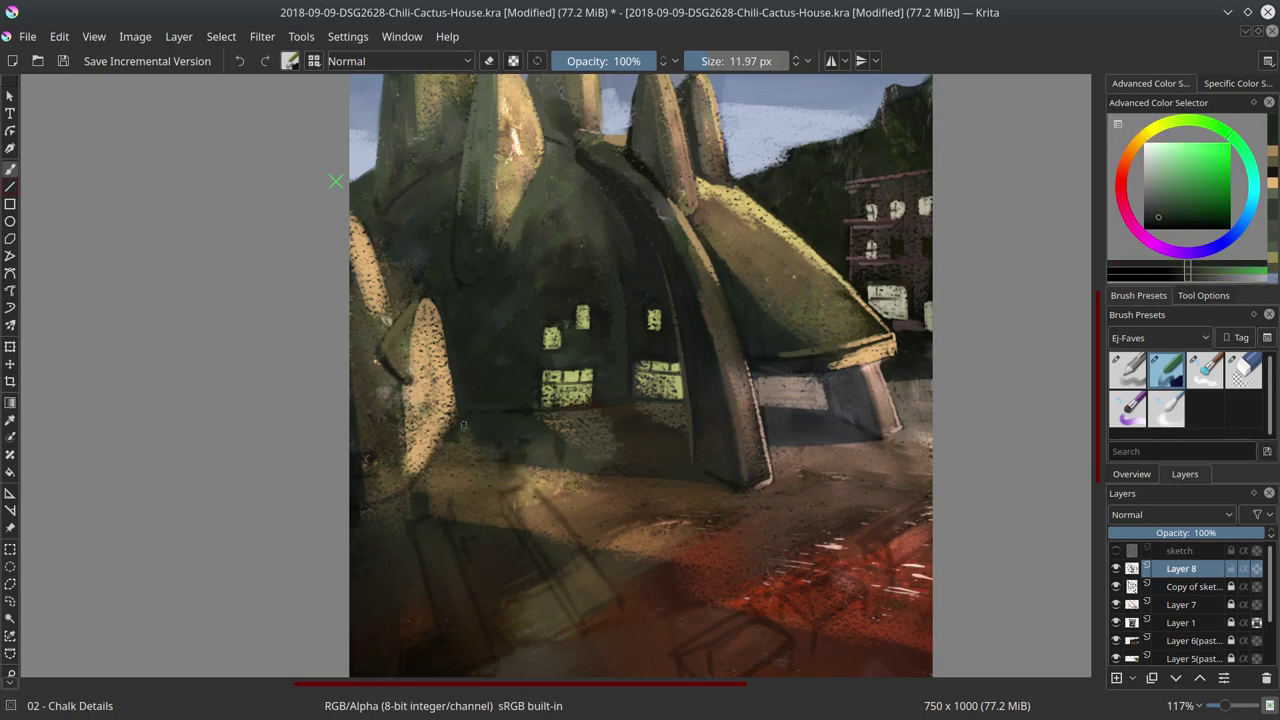
Add dark strokes and dabs along the left tower, then sample its darker tones
ctrl+click(486, 317)
drag(430, 316, 450, 430)
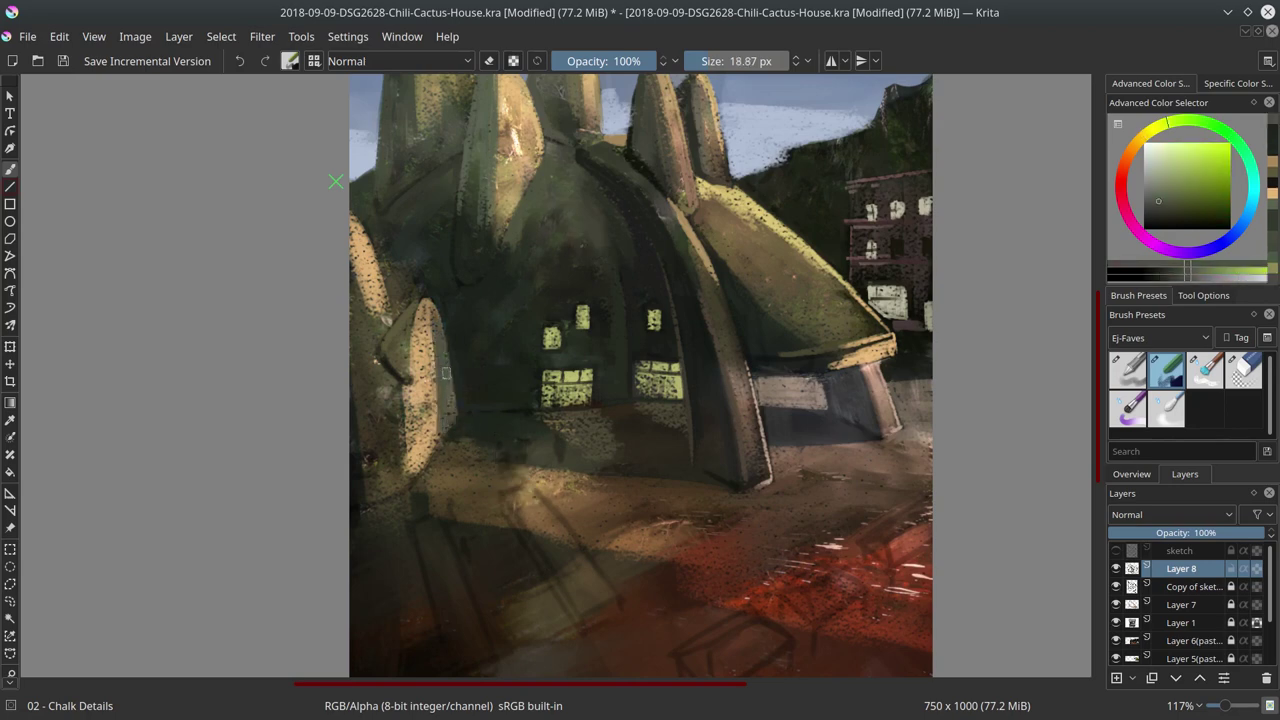
ctrl+click(453, 430)
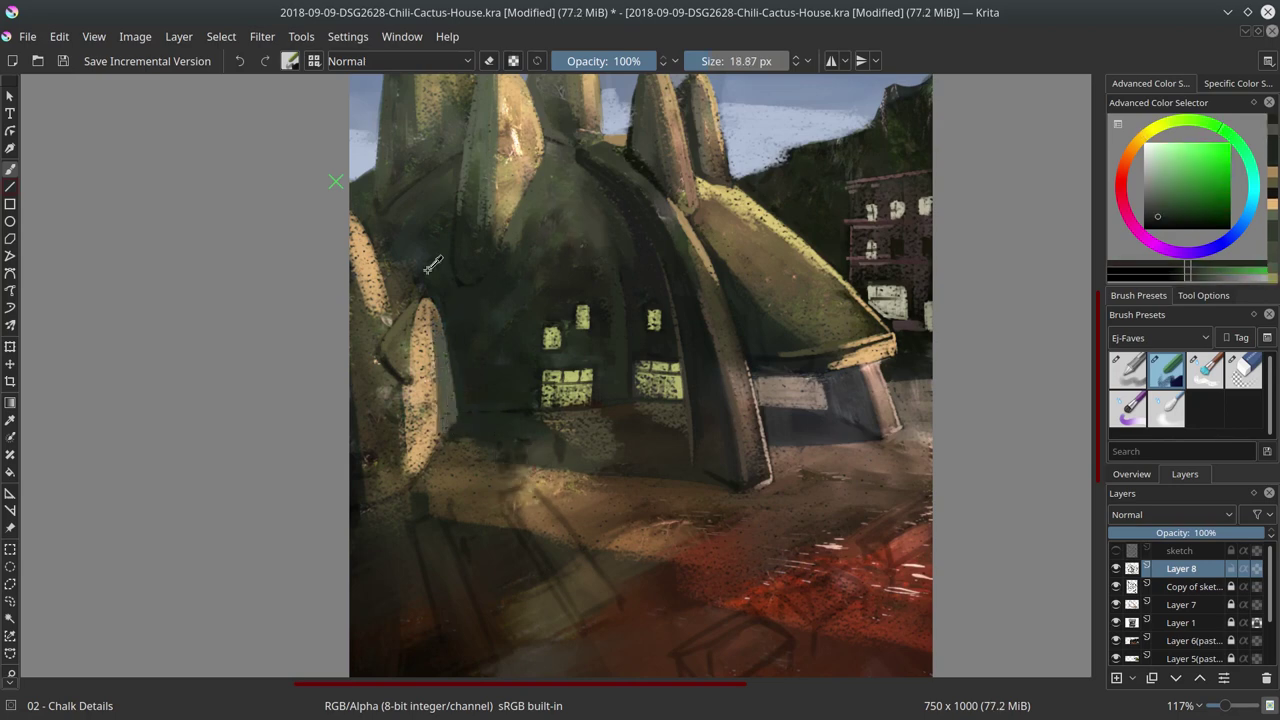
ctrl+click(788, 378)
ctrl+click(388, 255)
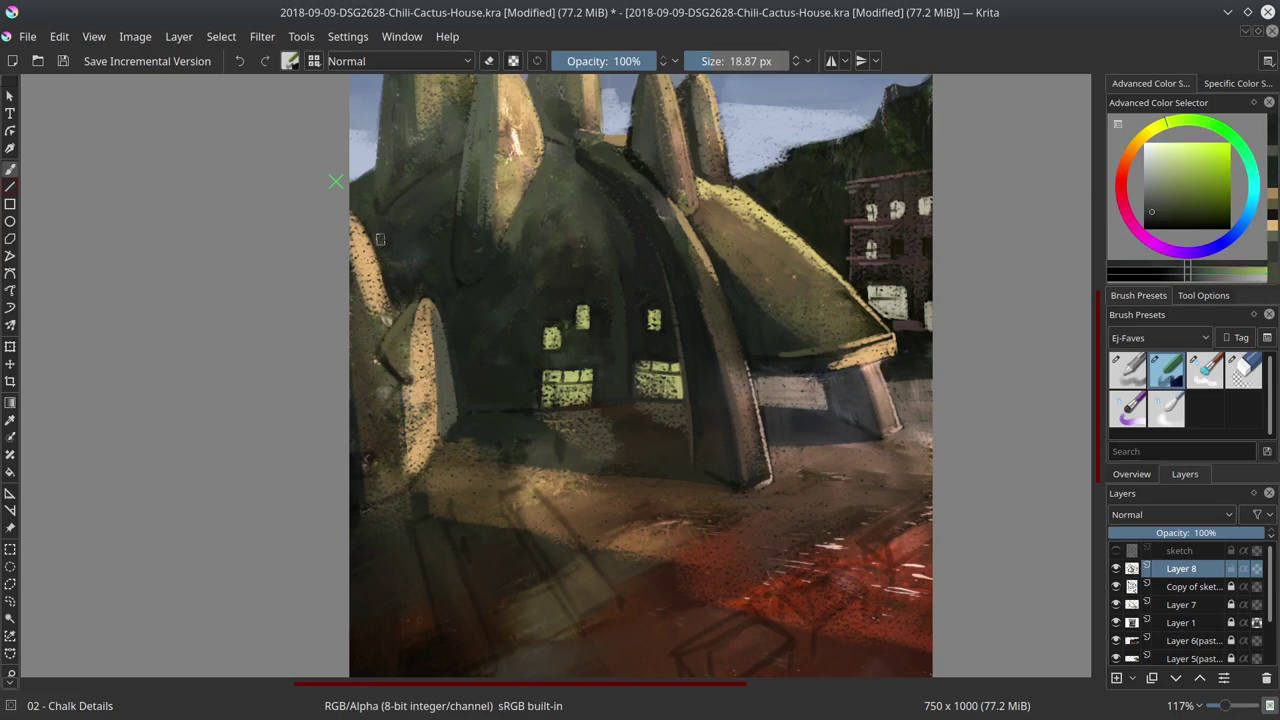
Sample yellow-green, olive-yellow and orange-brown tones from the painting, shrinking the brush
ctrl+click(390, 252)
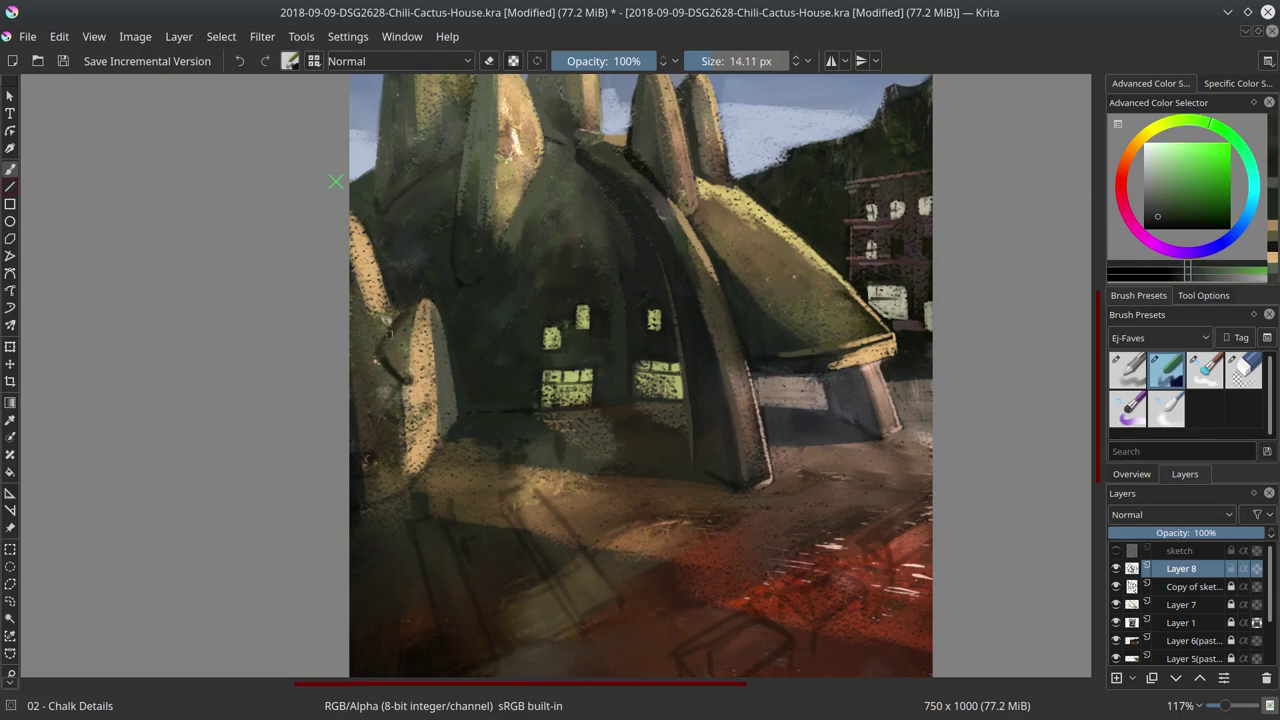
ctrl+click(390, 330)
key(bracketleft)
ctrl+click(395, 332)
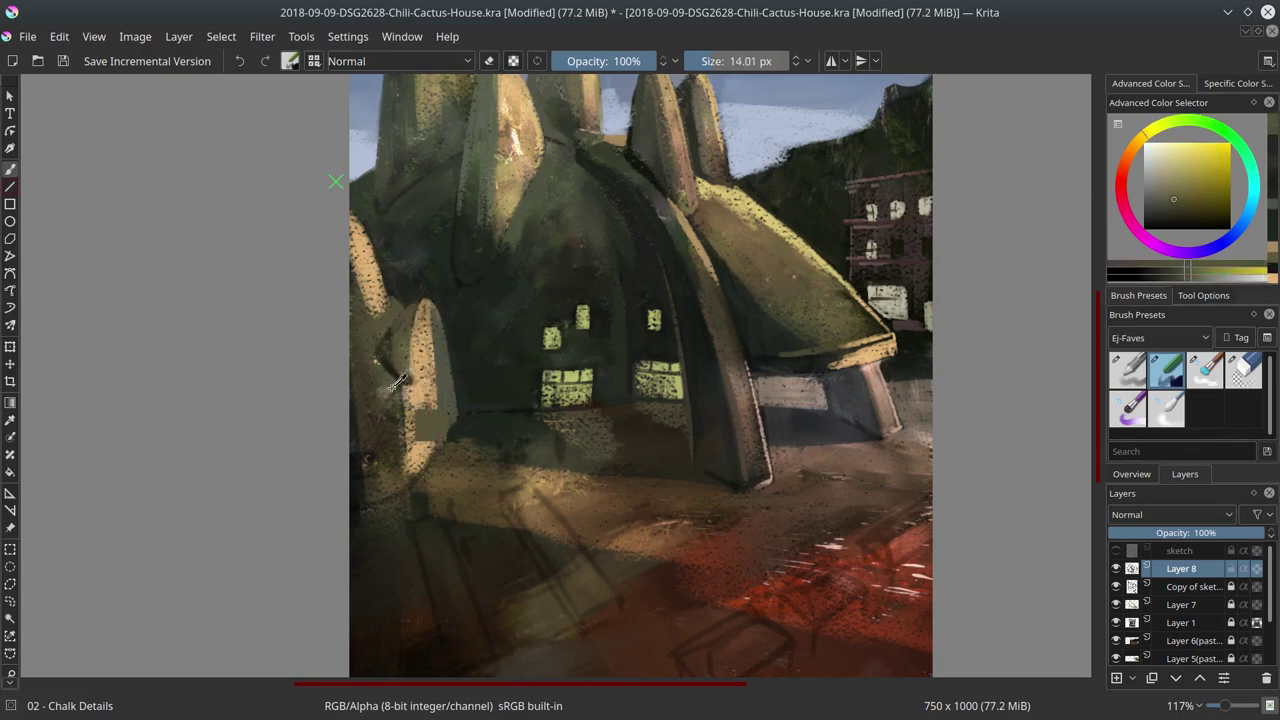
ctrl+click(400, 380)
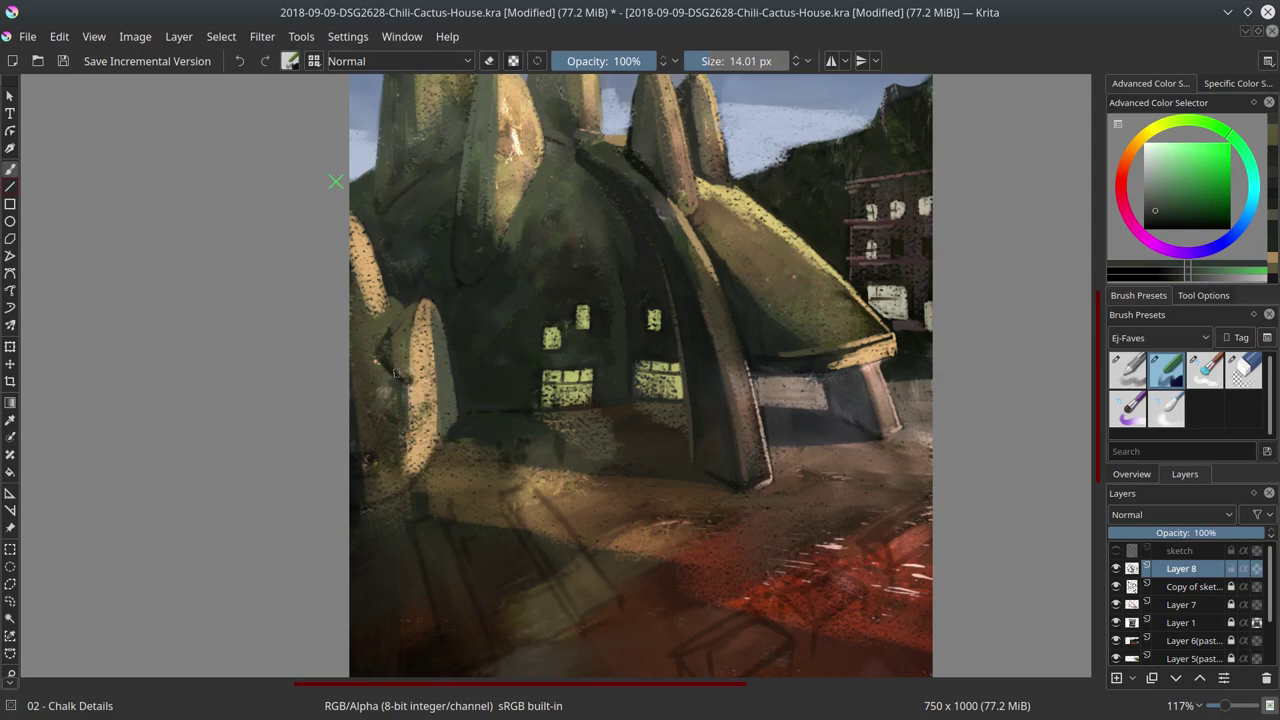
Set the brush to about 17.5 px and paint a light orange stroke on the left cactus pillar
ctrl+click(420, 460)
key(bracketleft)
ctrl+click(405, 395)
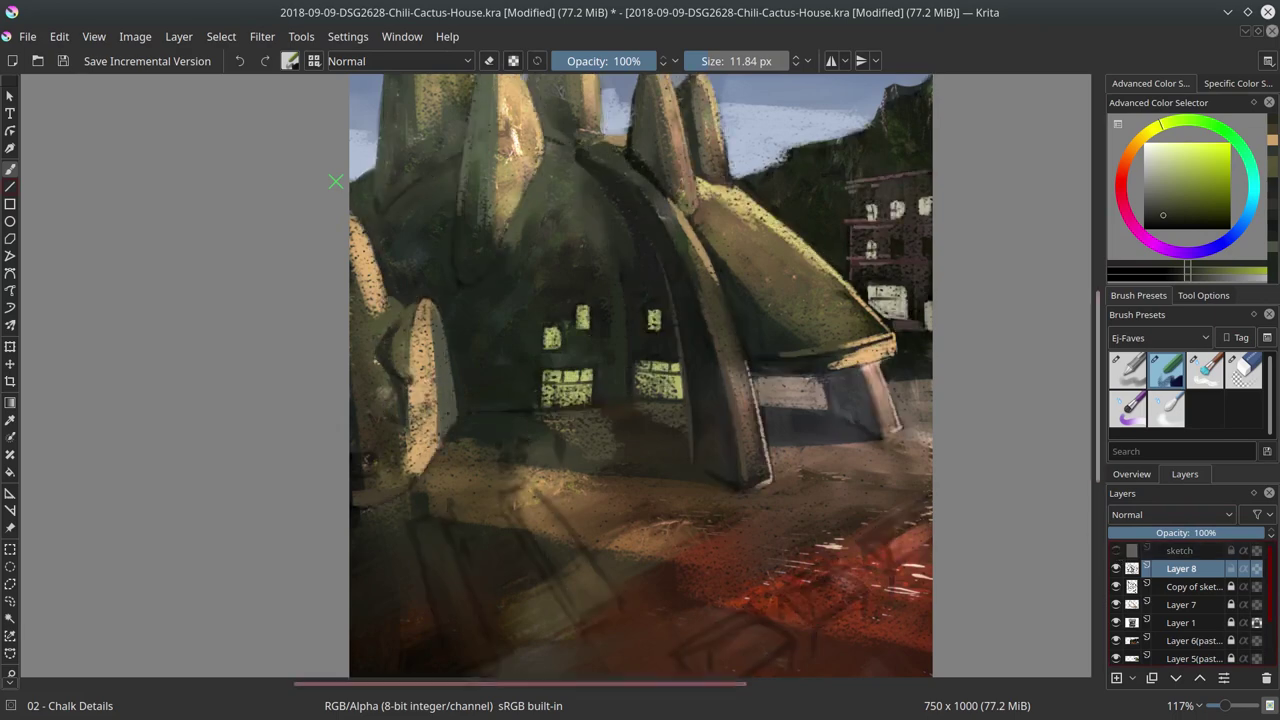
key(bracketright)
key(bracketright)
key(bracketright)
ctrl+click(392, 405)
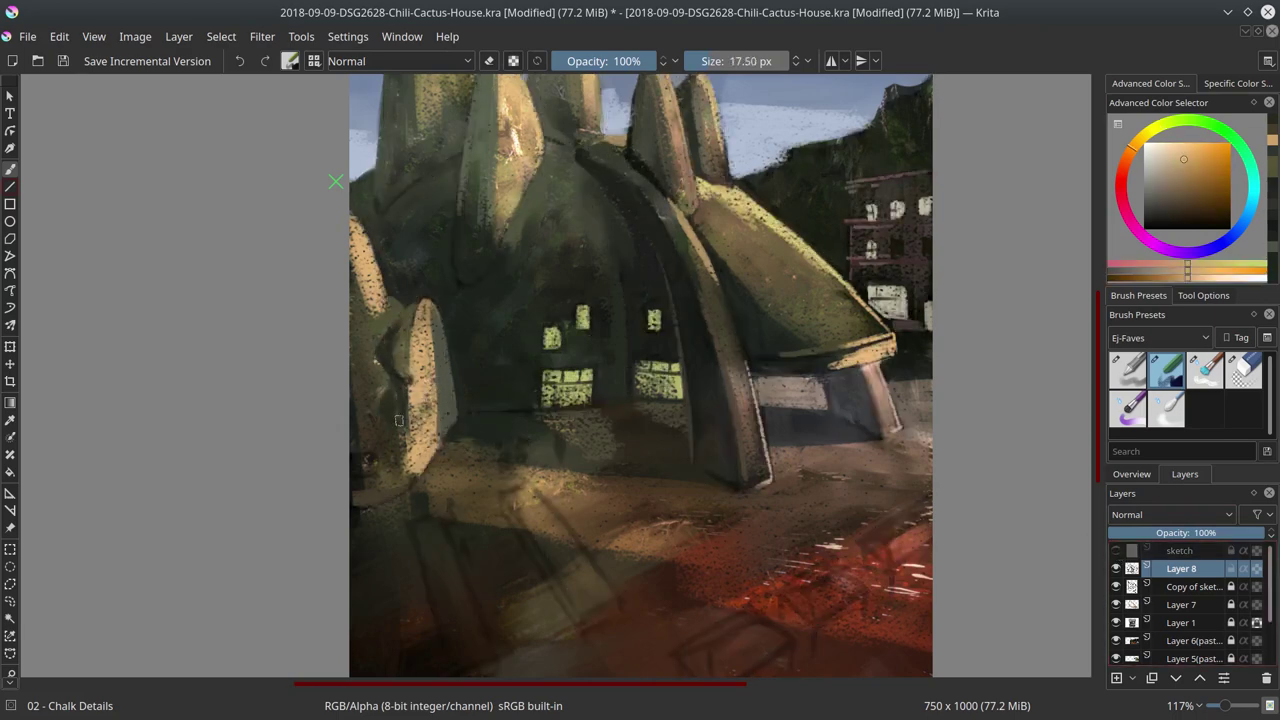
key(bracketleft)
drag(398, 395, 405, 420)
Shrink the brush to about 7.5 px and sample dark green and yellow-olive tones
ctrl+click(400, 400)
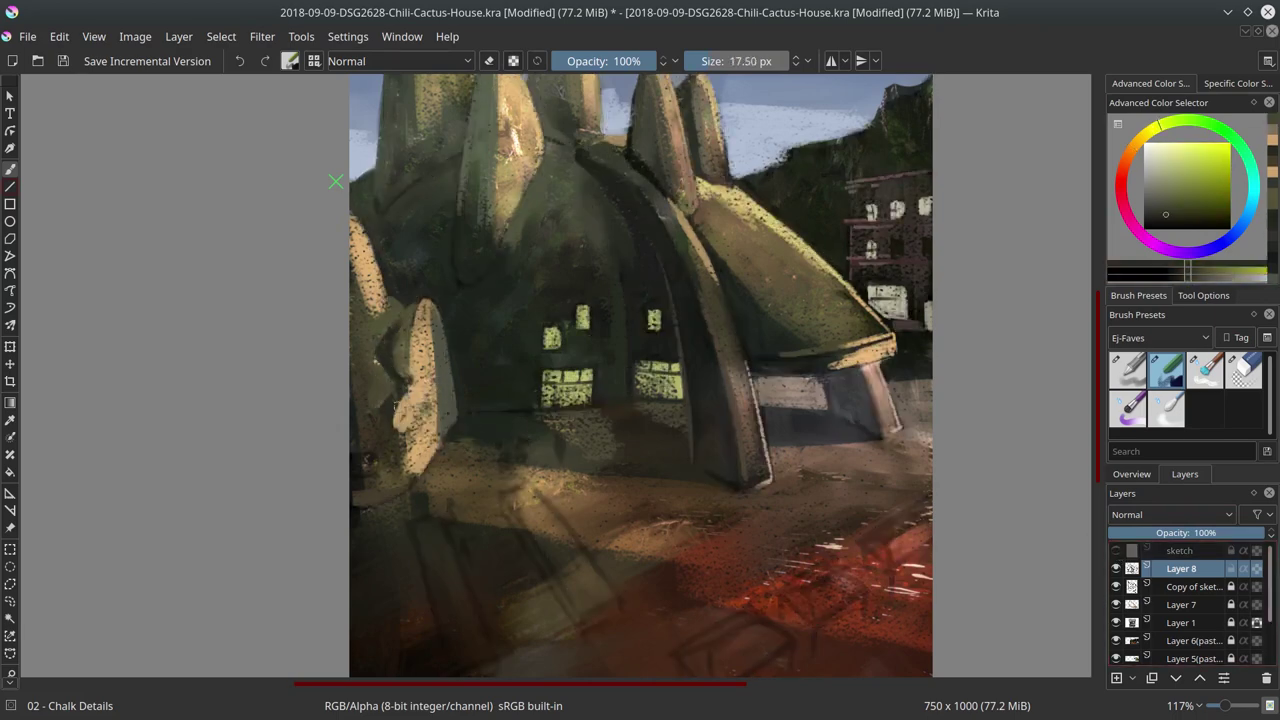
key(bracketleft)
key(bracketleft)
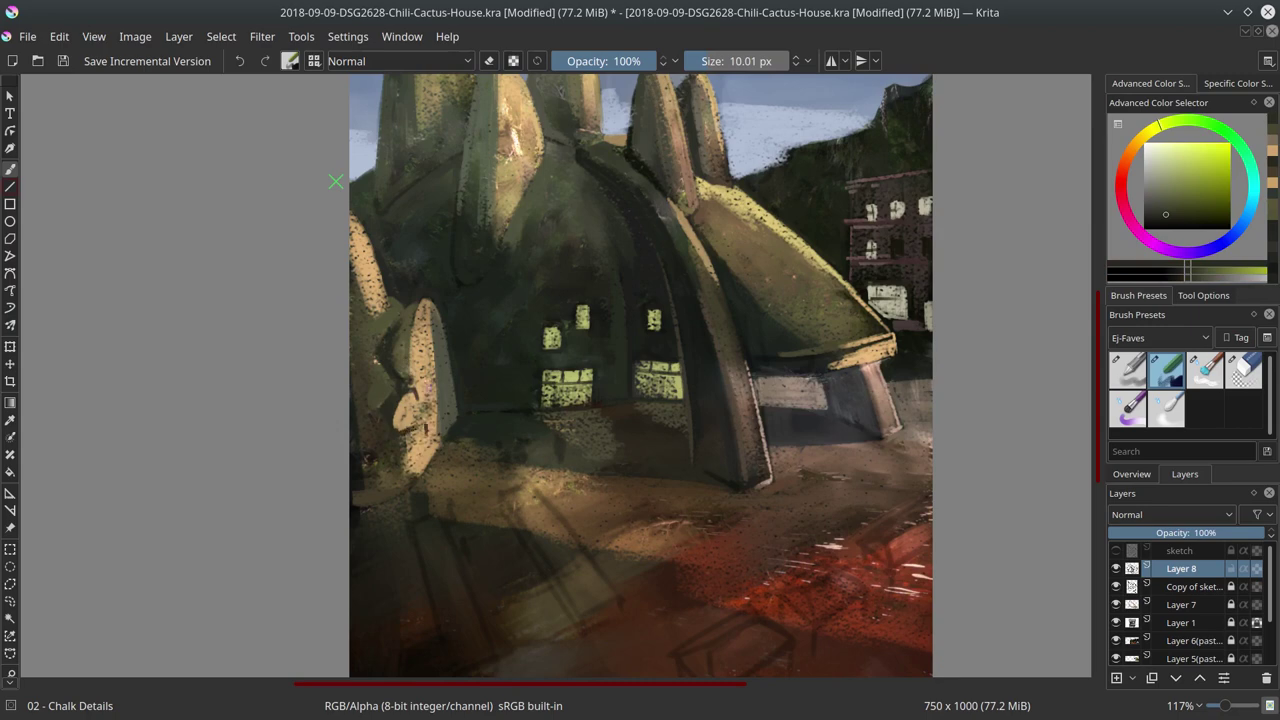
key(bracketleft)
ctrl+click(380, 243)
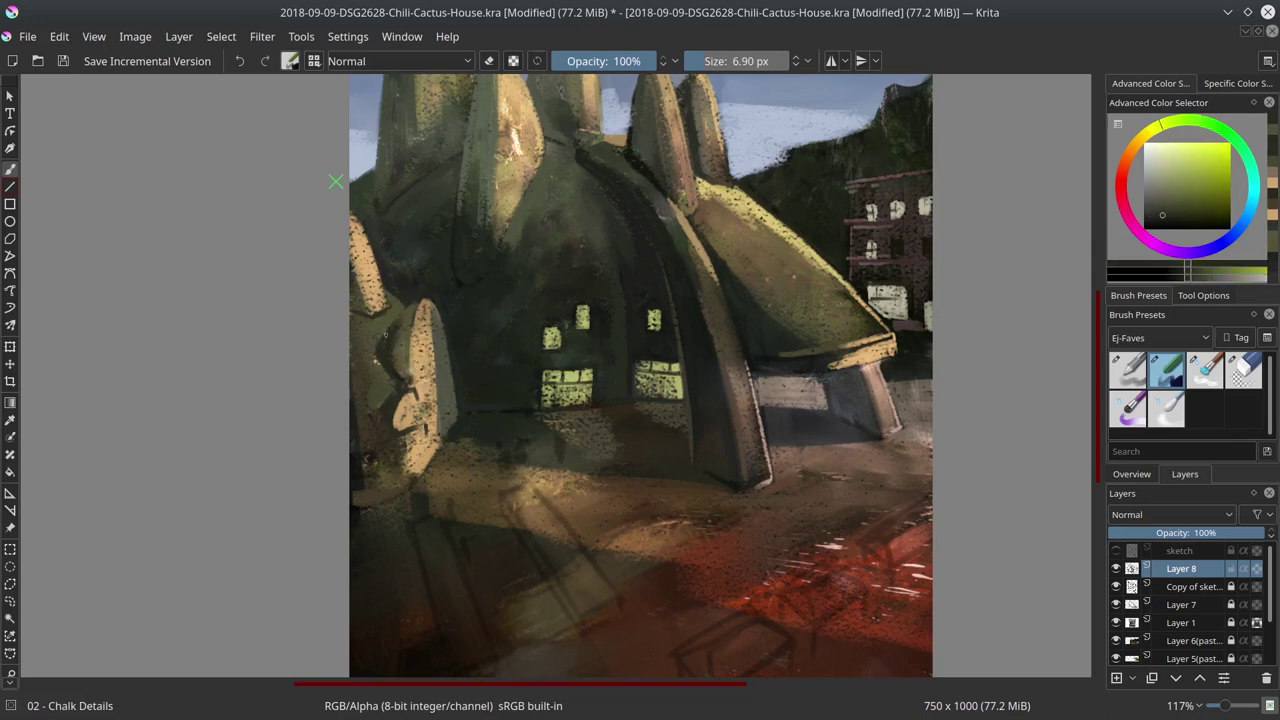
ctrl+click(382, 340)
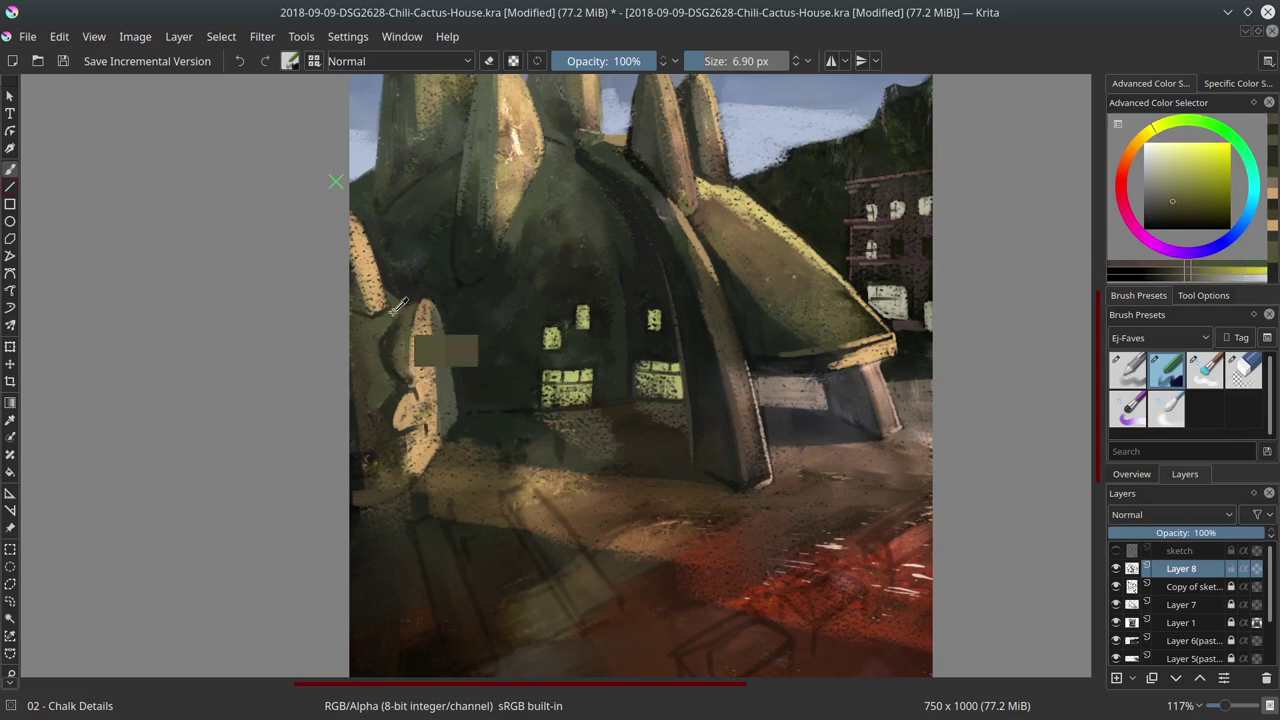
scroll(676, 452, down, 3)
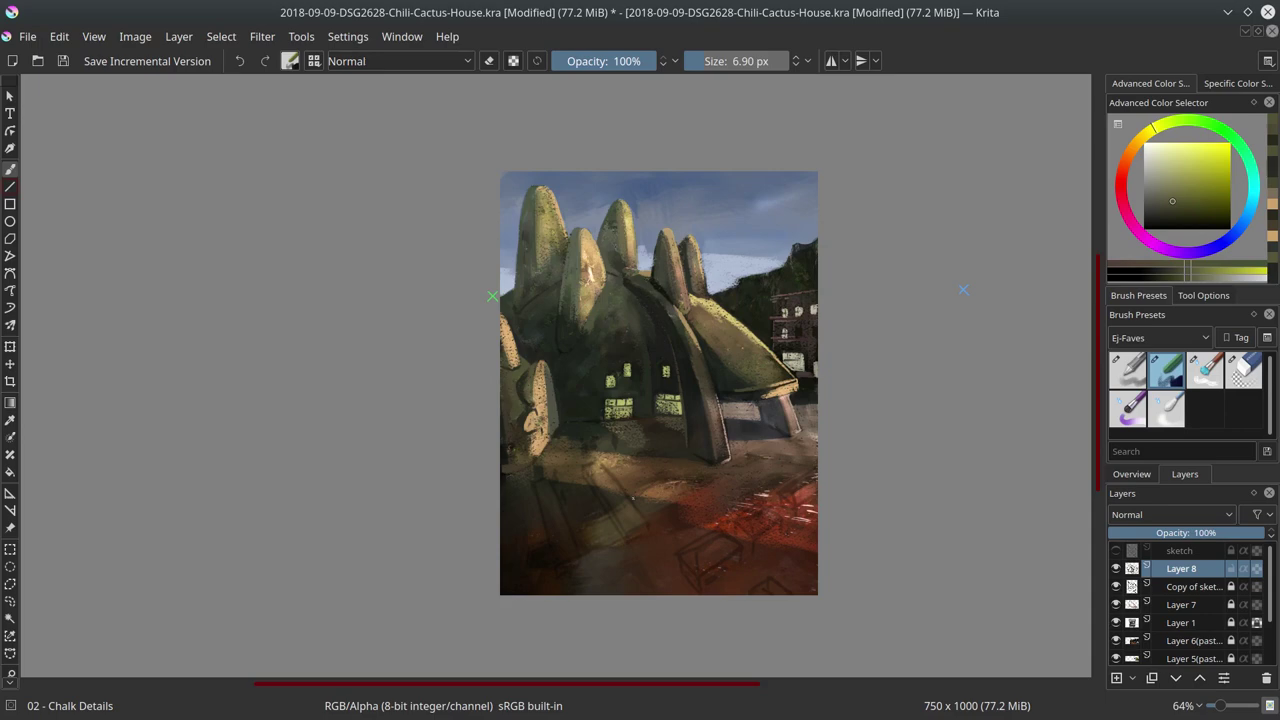
On Color Dodge Layer 7 at about 41 px, paint a bright diagonal light beam across the floor
scroll(632, 497, up, 5)
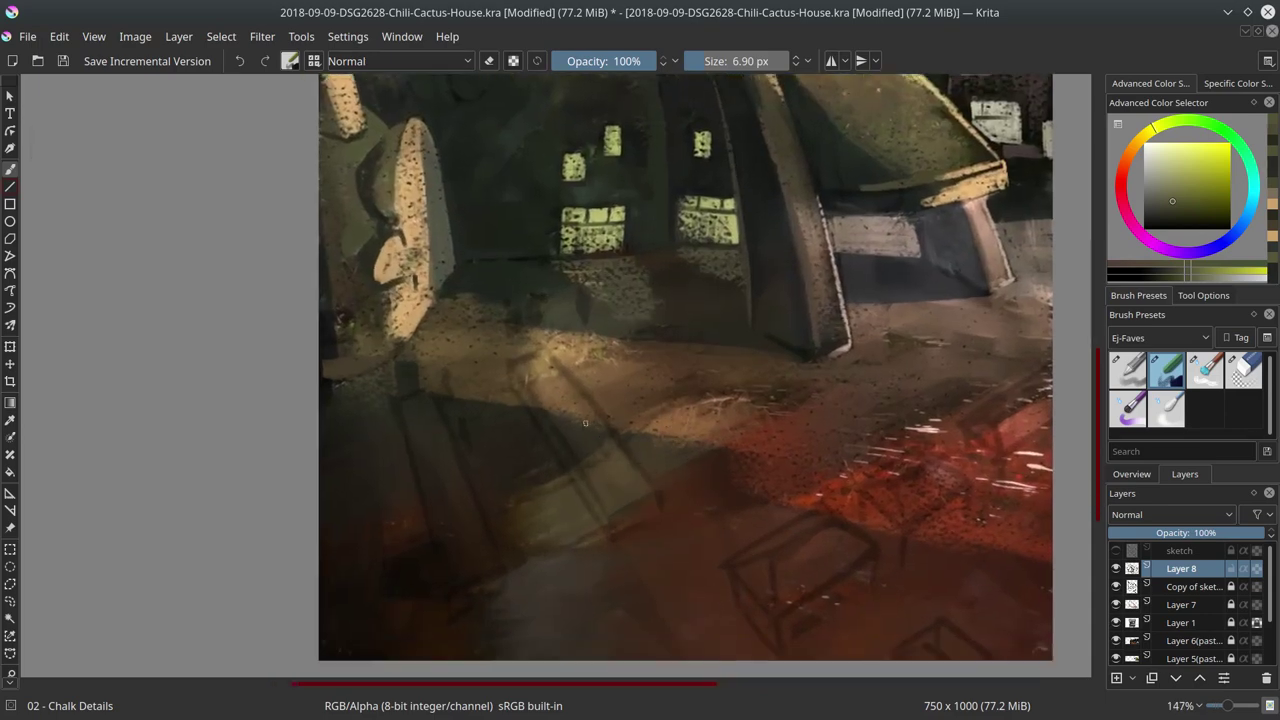
click(1180, 605)
click(580, 61)
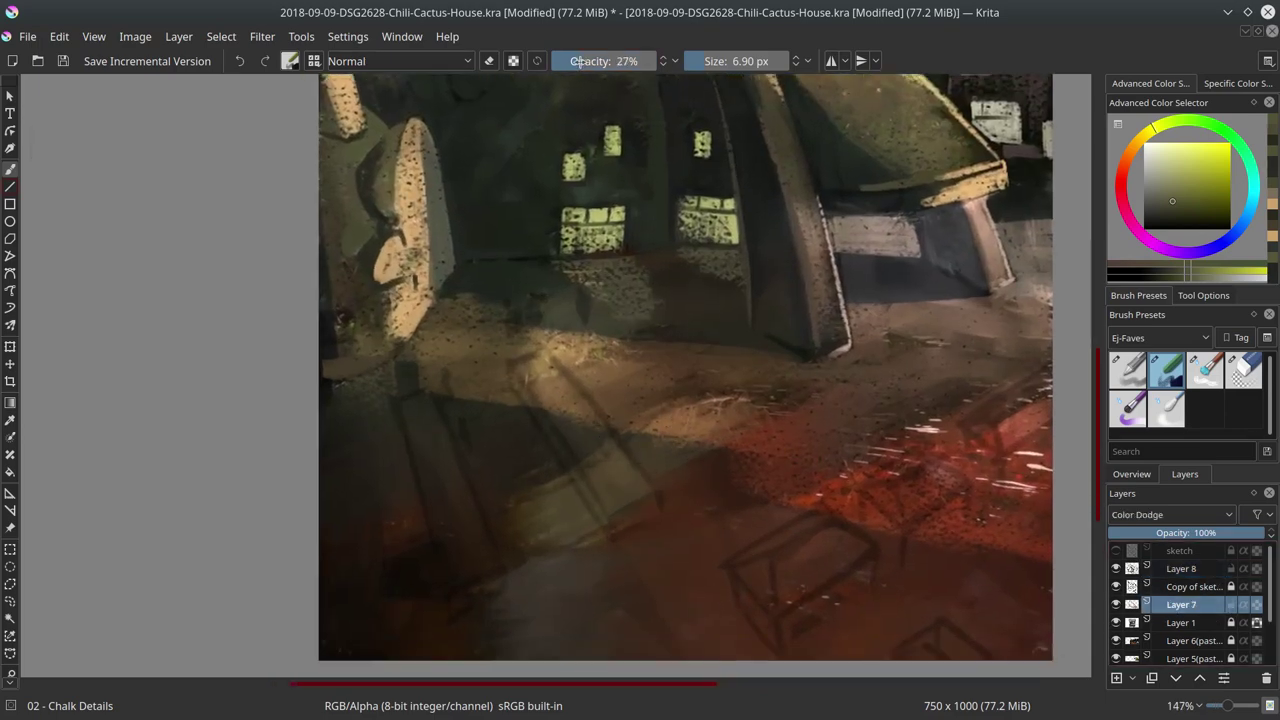
shift+drag(625, 476, 660, 476)
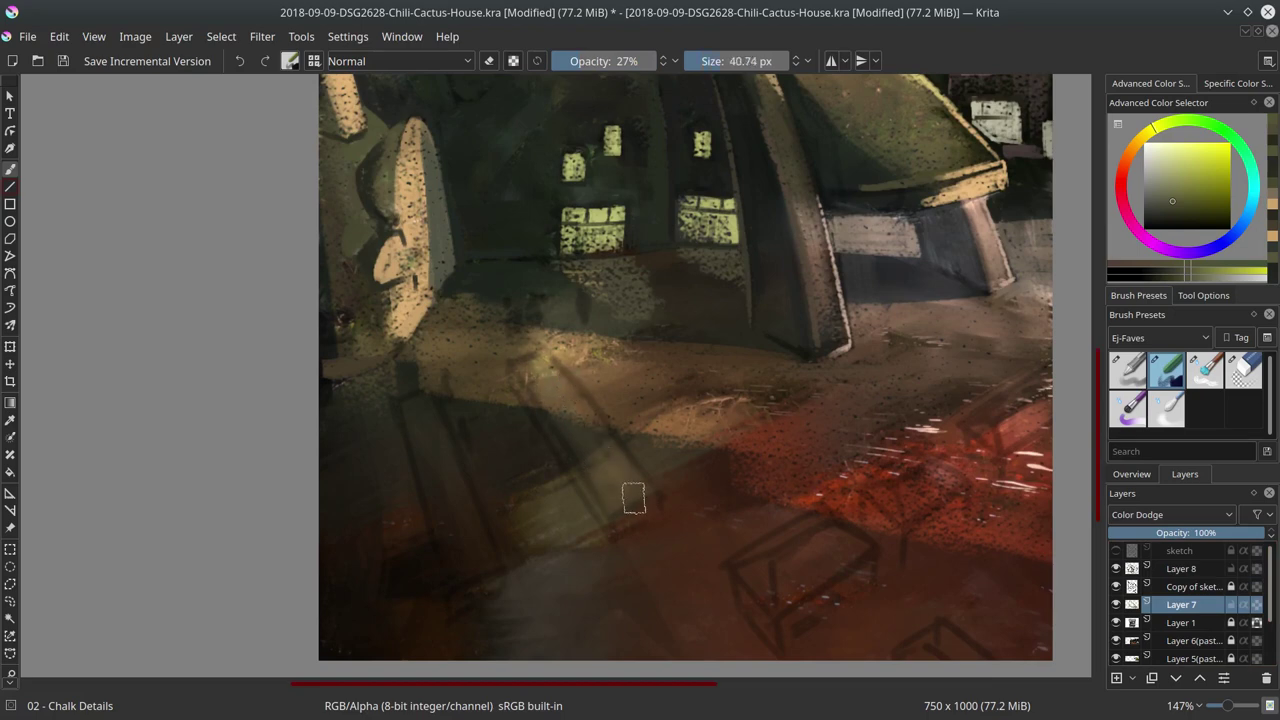
key(i)
key(i)
drag(564, 390, 625, 482)
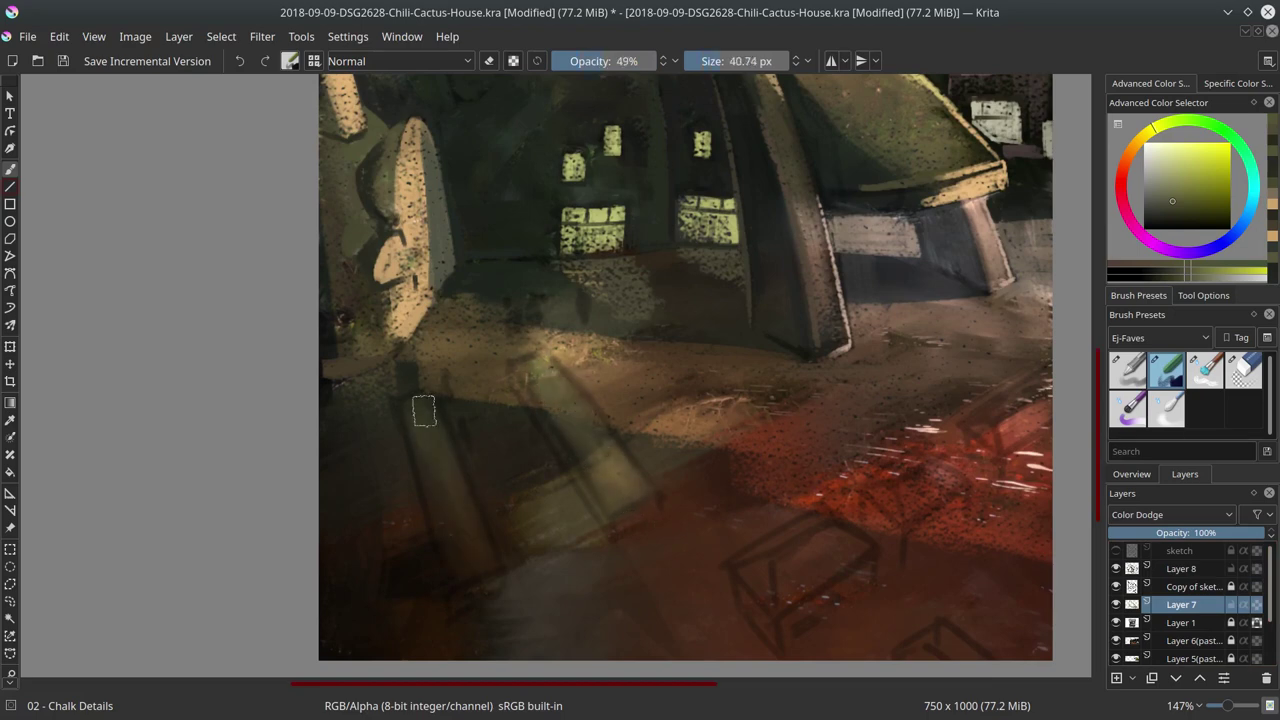
Lighten the floor near the stool and add orange-yellow highlights on the stall seats at 97% opacity
shift+drag(806, 579, 780, 579)
drag(830, 540, 745, 556)
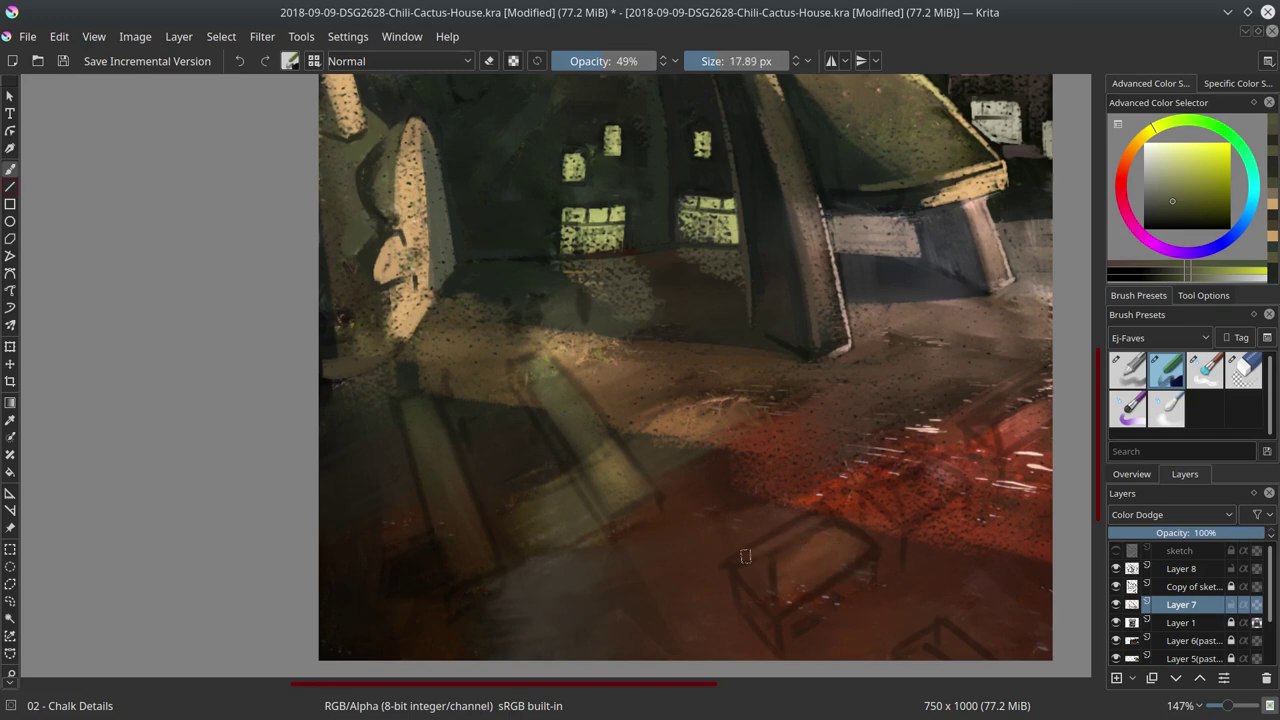
mouse_move(950, 472)
shift+mouse_down()
mouse_move(936, 486)
mouse_move(909, 473)
mouse_move(1045, 412)
shift+mouse_up()
click(652, 61)
key(l)
key(l)
drag(906, 508, 958, 478)
drag(785, 566, 840, 540)
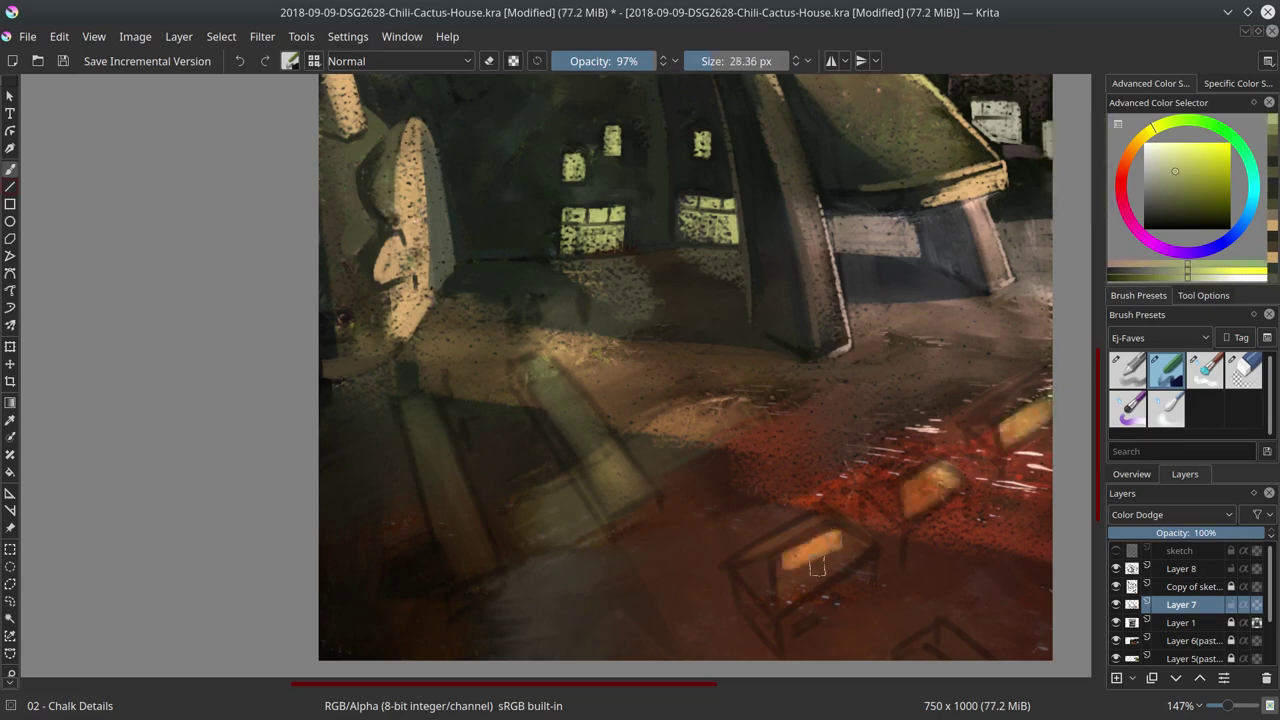
Undo the lowest orange stroke and repaint softer orange-yellow seat highlights at 77% opacity
click(1132, 474)
key(ctrl+z)
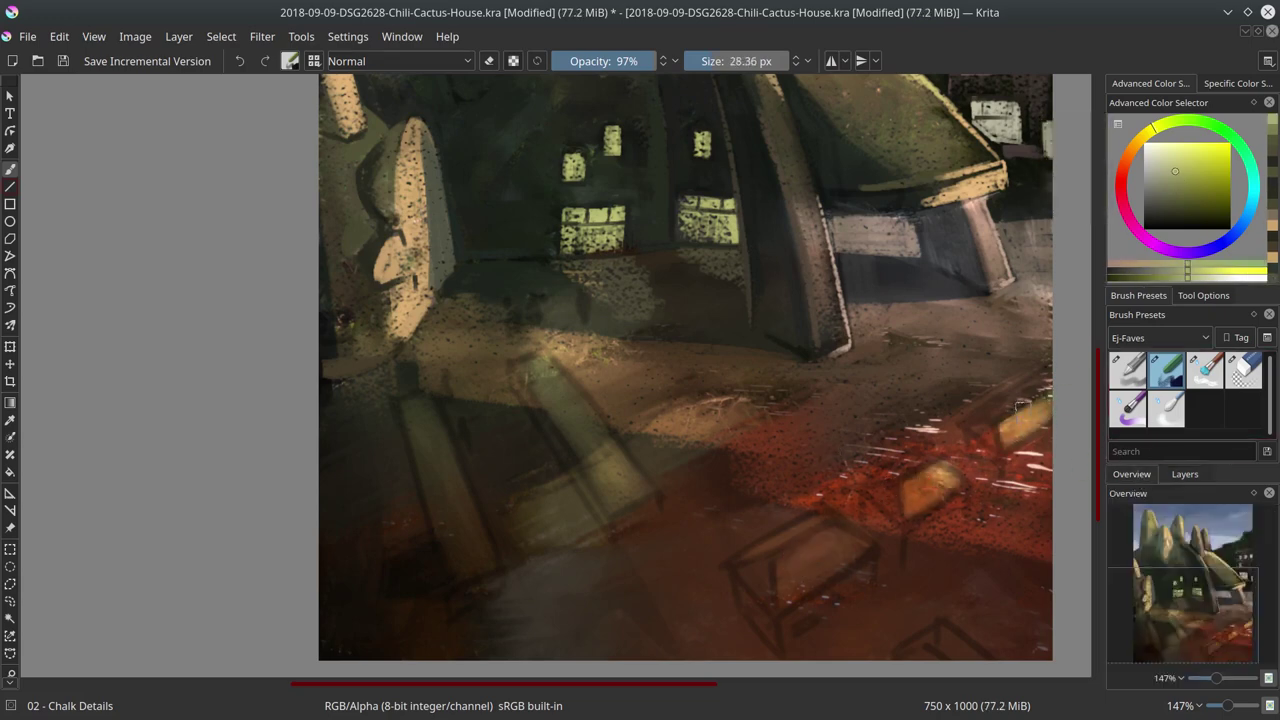
key(o)
key(o)
drag(910, 500, 1048, 400)
key(bracketleft)
key(bracketleft)
drag(908, 500, 950, 470)
drag(838, 510, 855, 533)
Try a greenish-yellow stroke along the light beam at about 23 px, then undo it
key(bracketleft)
key(bracketleft)
key(bracketleft)
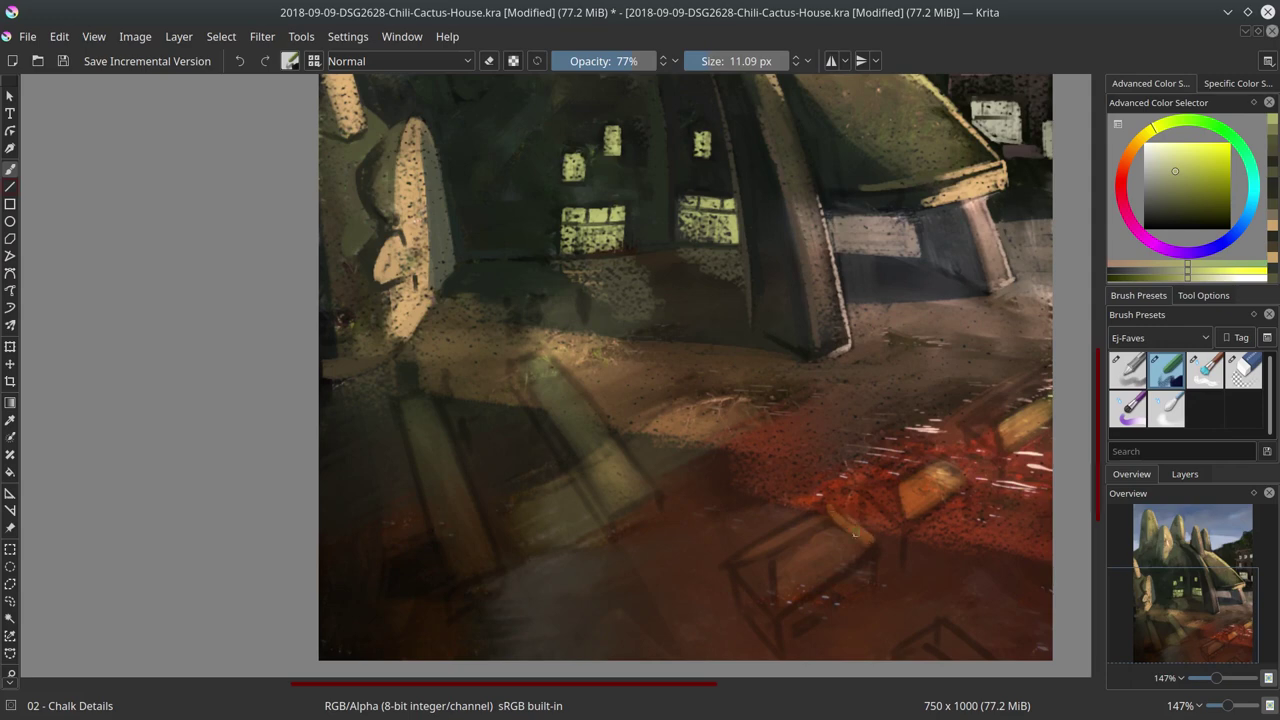
key(bracketright)
key(bracketright)
key(bracketright)
drag(522, 362, 575, 410)
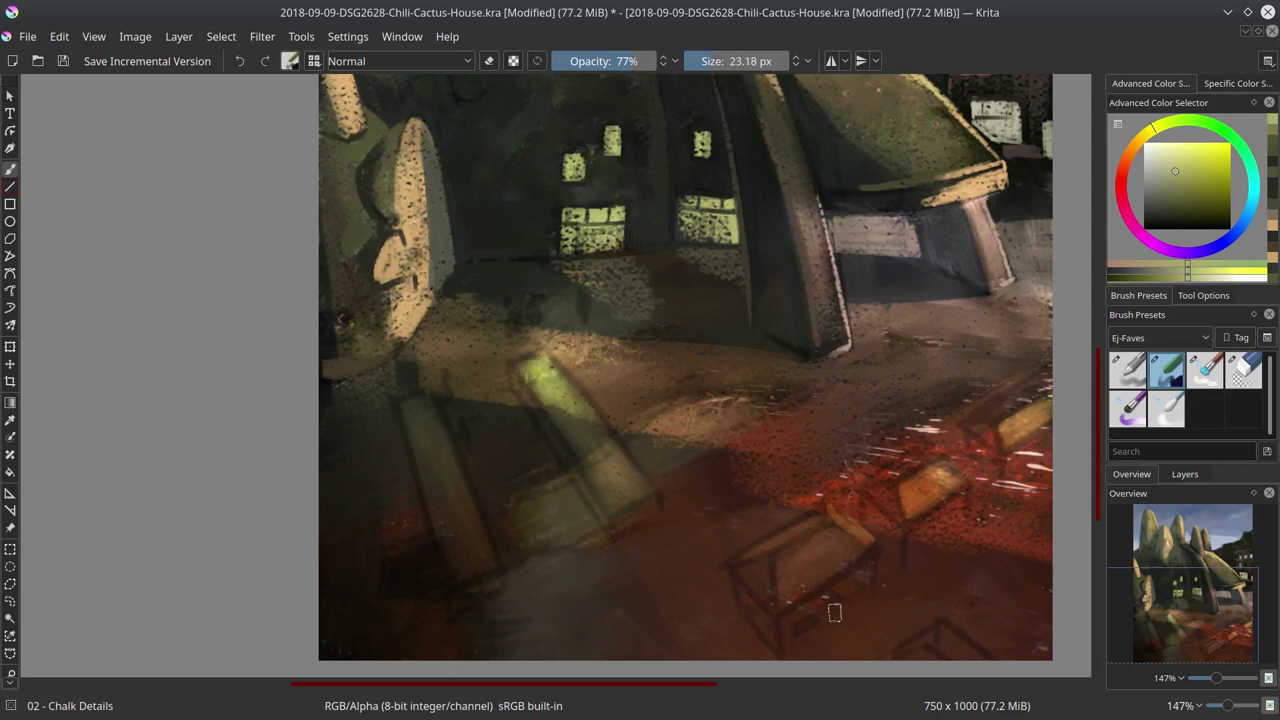
key(ctrl+z)
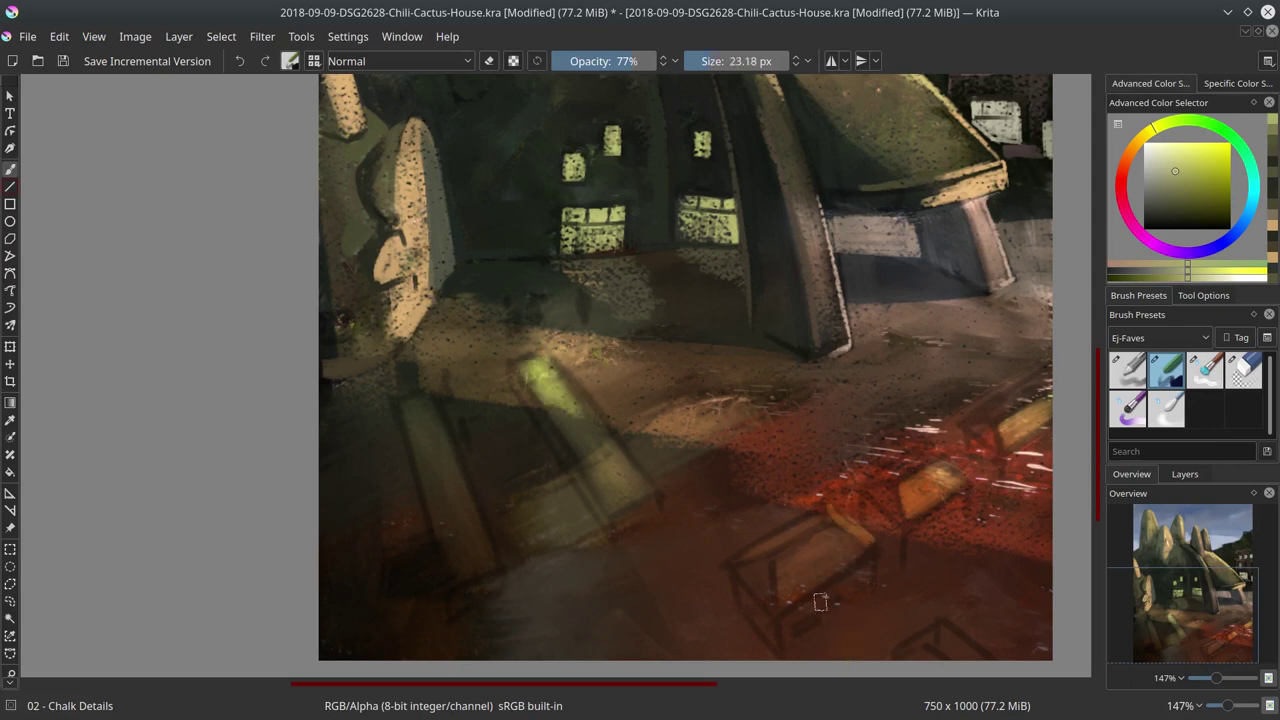
click(1184, 473)
Back on Layer 8, paint a lighter yellow stroke along the light beam at about 16 px
ctrl+click(560, 380)
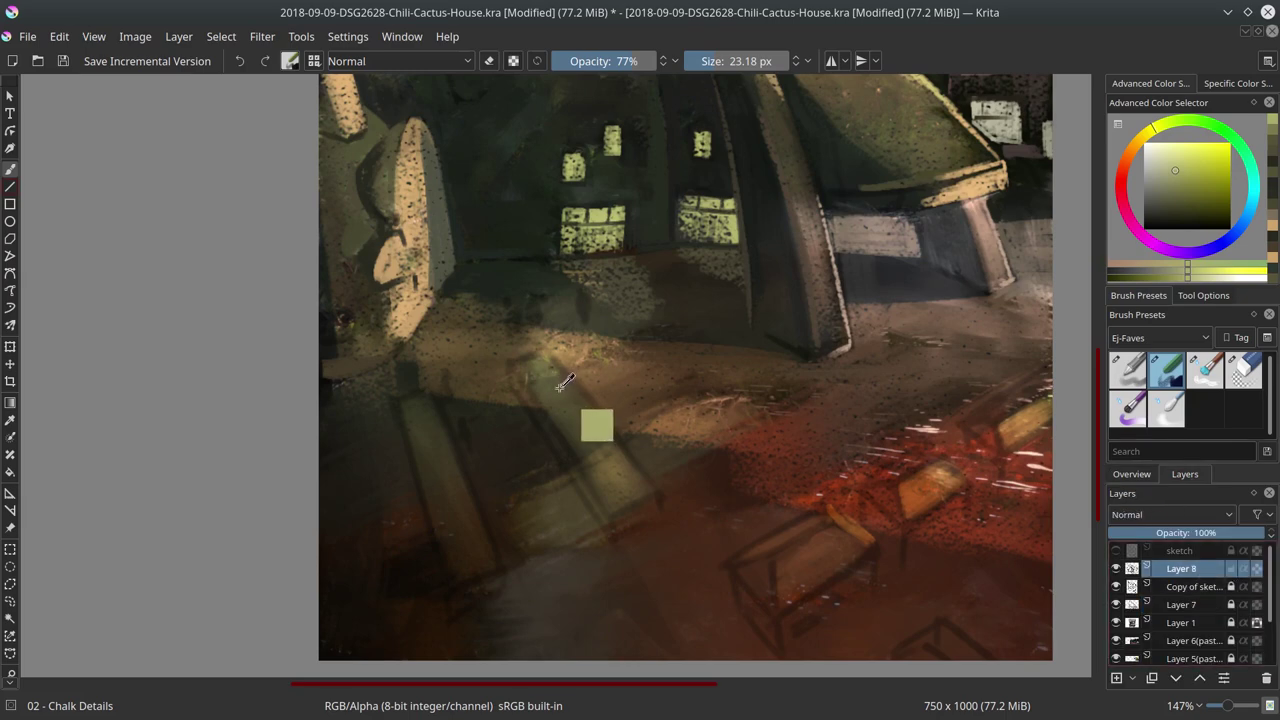
ctrl+click(964, 267)
key(bracketleft)
key(bracketleft)
drag(522, 362, 590, 415)
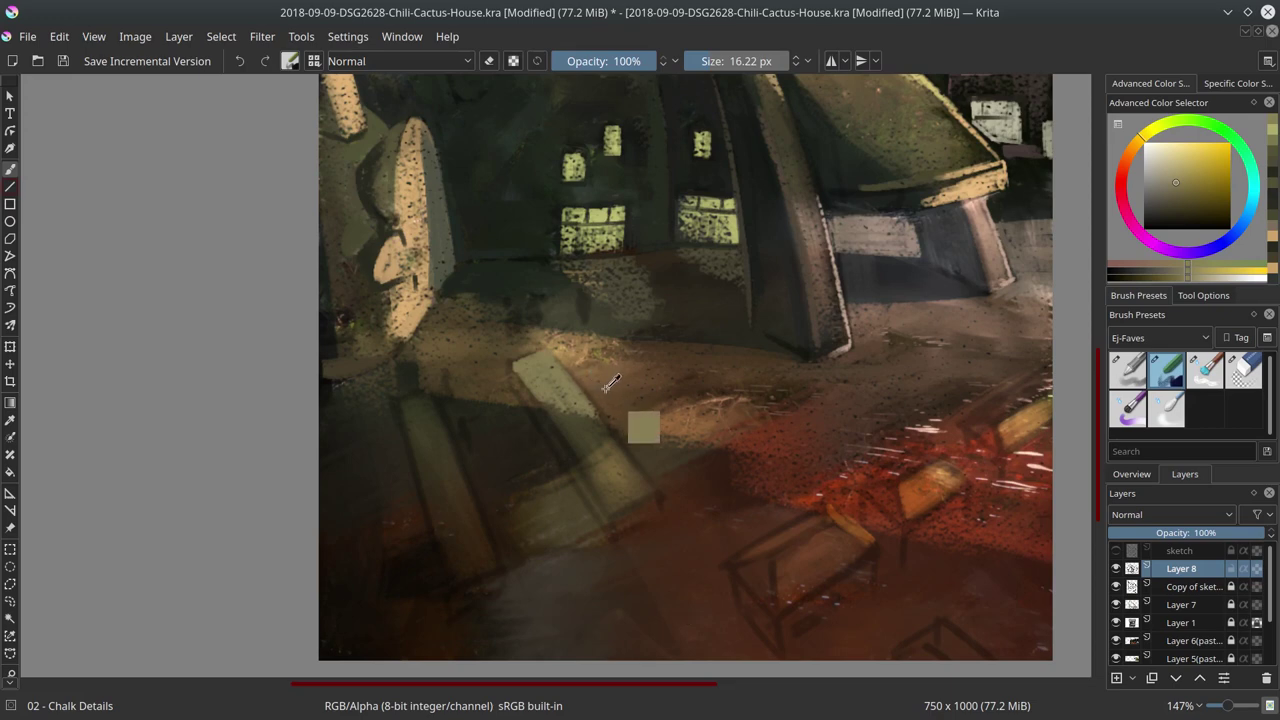
Sample dark yellow and paint shadow strokes under the yellow plank
ctrl+click(543, 443)
drag(543, 443, 495, 409)
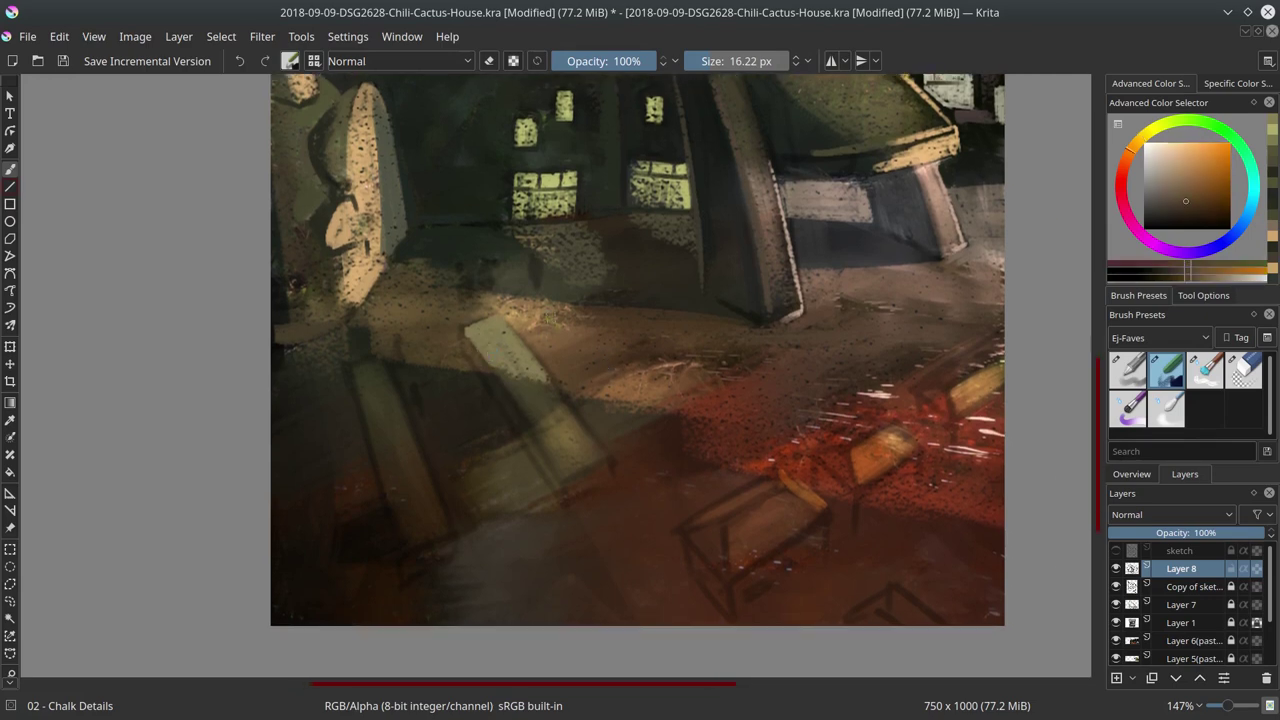
ctrl+click(540, 430)
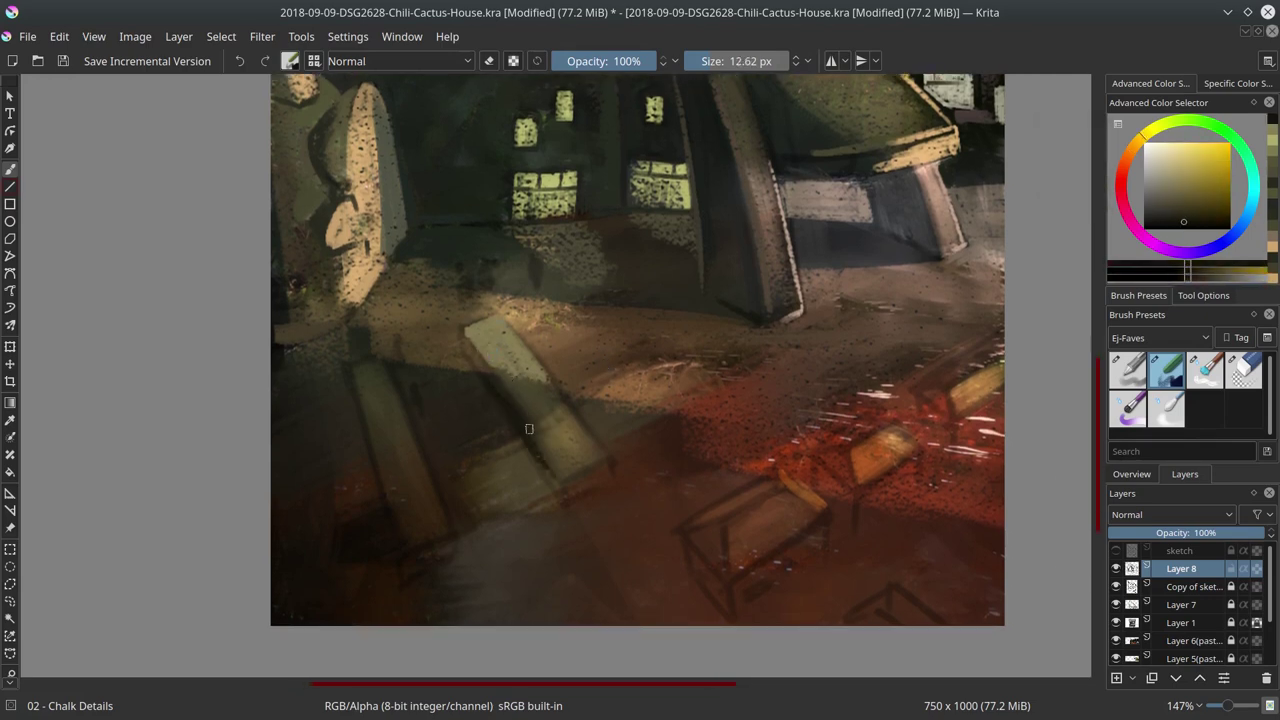
mouse_move(529, 430)
mouse_down()
mouse_move(565, 500)
mouse_move(605, 470)
mouse_up()
Resize the brush to about 23 px, sample a dark orange, and bring the chair into view
key(])
key(])
key(])
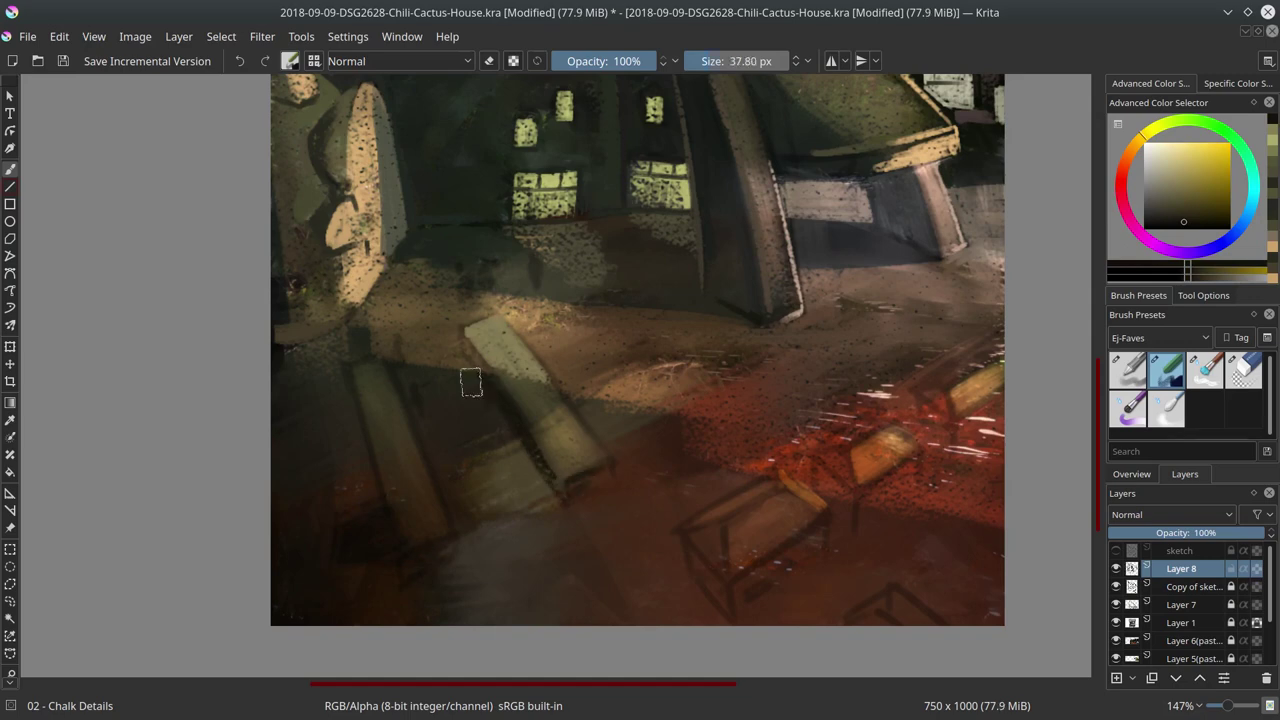
key(bracketleft)
key(bracketleft)
ctrl+click(419, 525)
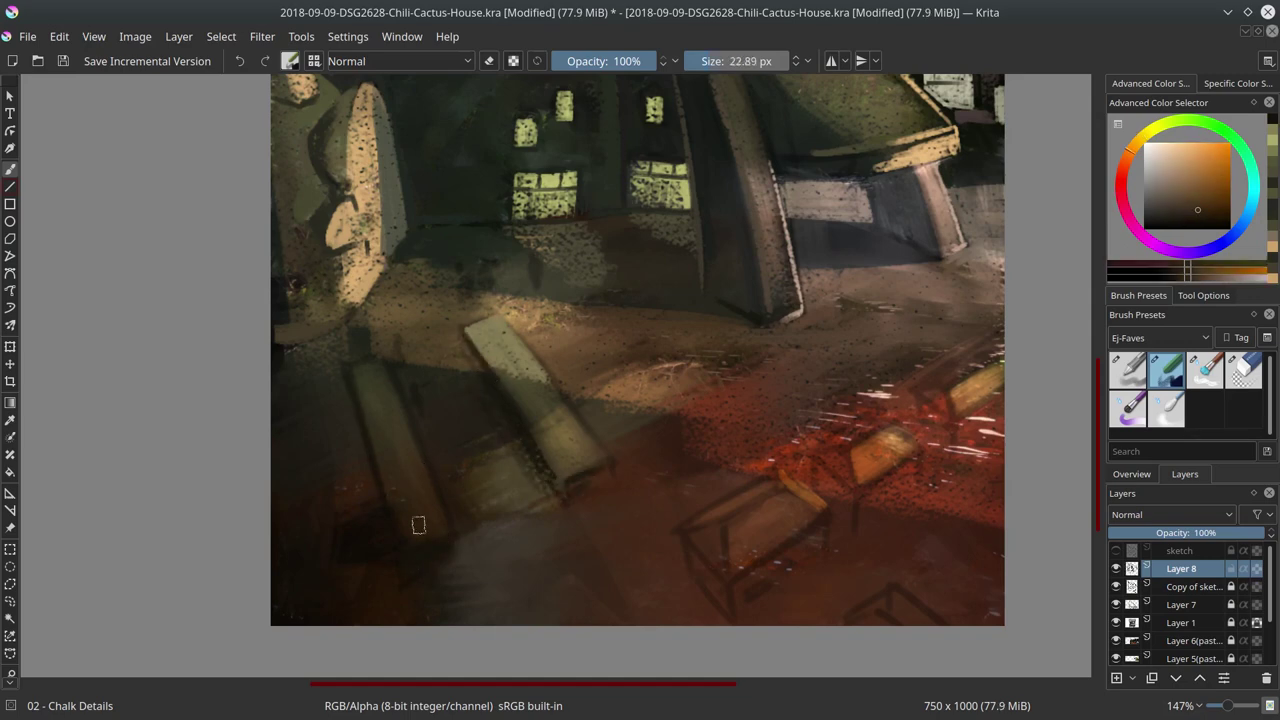
drag(634, 537, 556, 524)
key(bracketleft)
key(bracketleft)
key(bracketleft)
Paint light and dark strokes on the chair seat top and its legs
drag(655, 550, 712, 518)
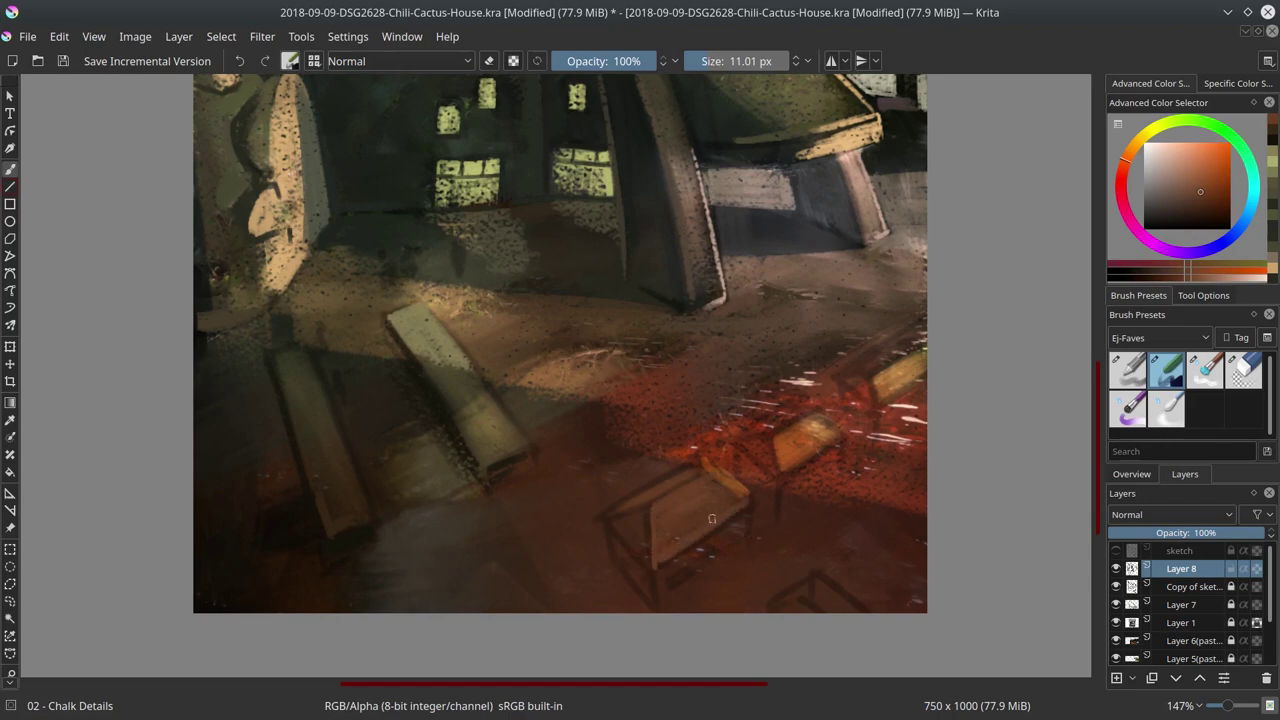
ctrl+click(679, 565)
mouse_move(625, 505)
mouse_down()
mouse_move(706, 476)
mouse_move(648, 536)
mouse_up()
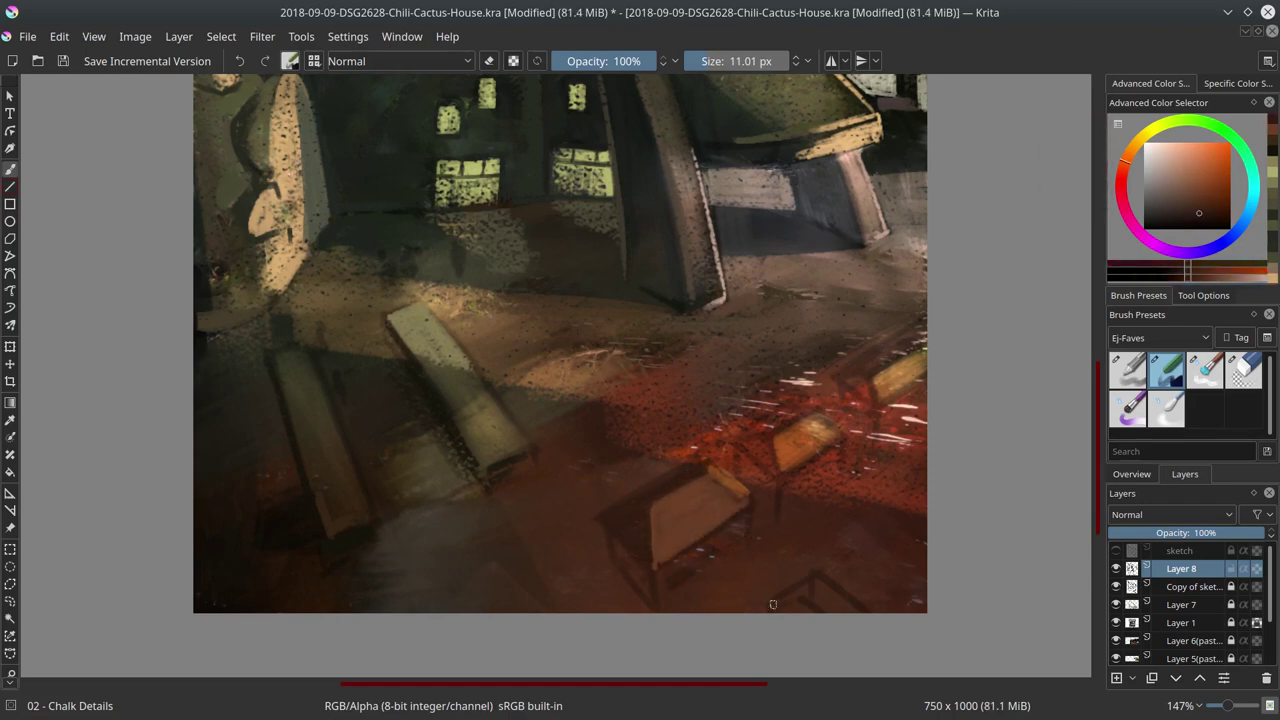
mouse_move(772, 604)
mouse_down()
mouse_move(806, 610)
mouse_move(816, 580)
mouse_move(862, 590)
mouse_up()
ctrl+click(812, 600)
Sample muted browns and a light orange, then add a light highlight to the right stall
ctrl+click(870, 530)
key(bracketright)
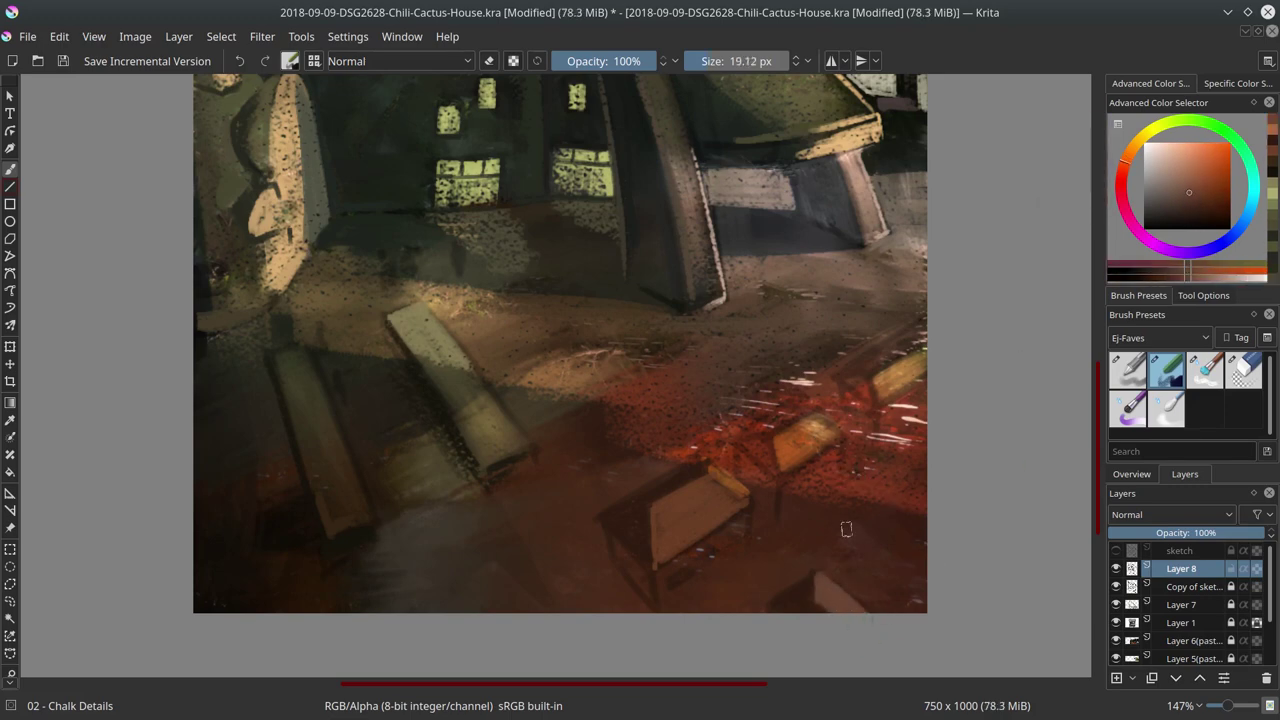
key(bracketleft)
ctrl+click(687, 549)
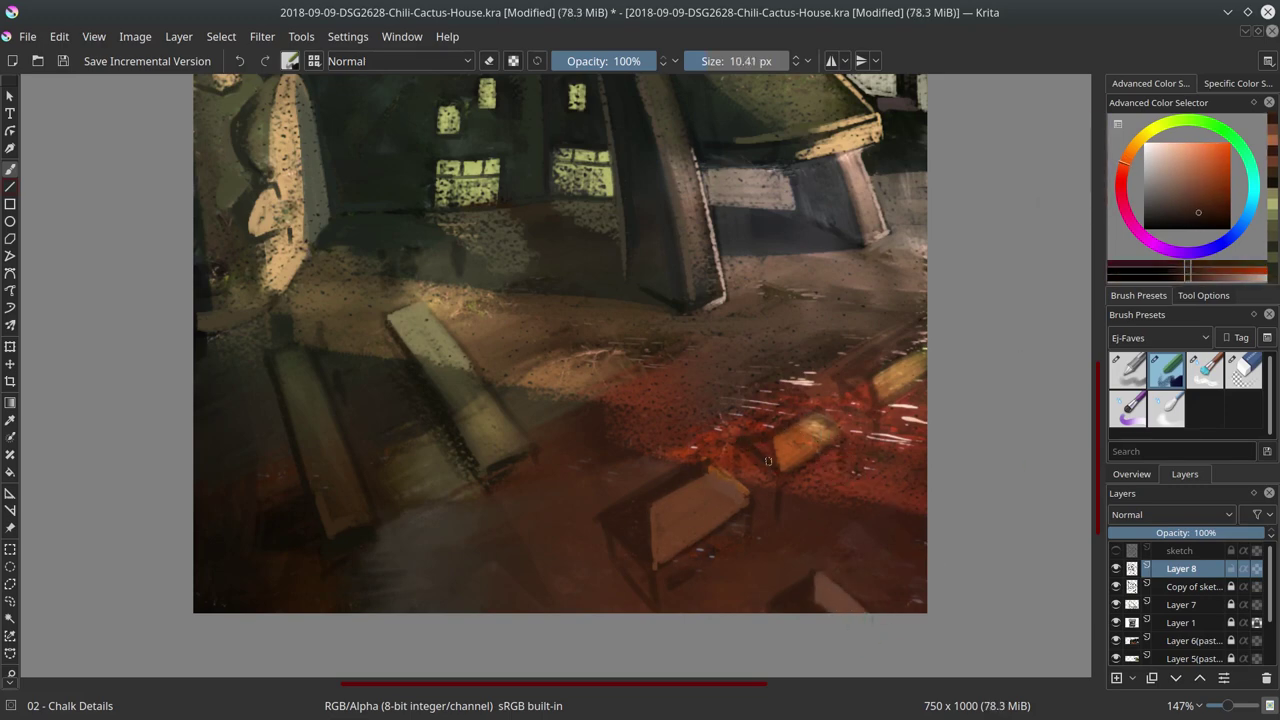
click(1142, 474)
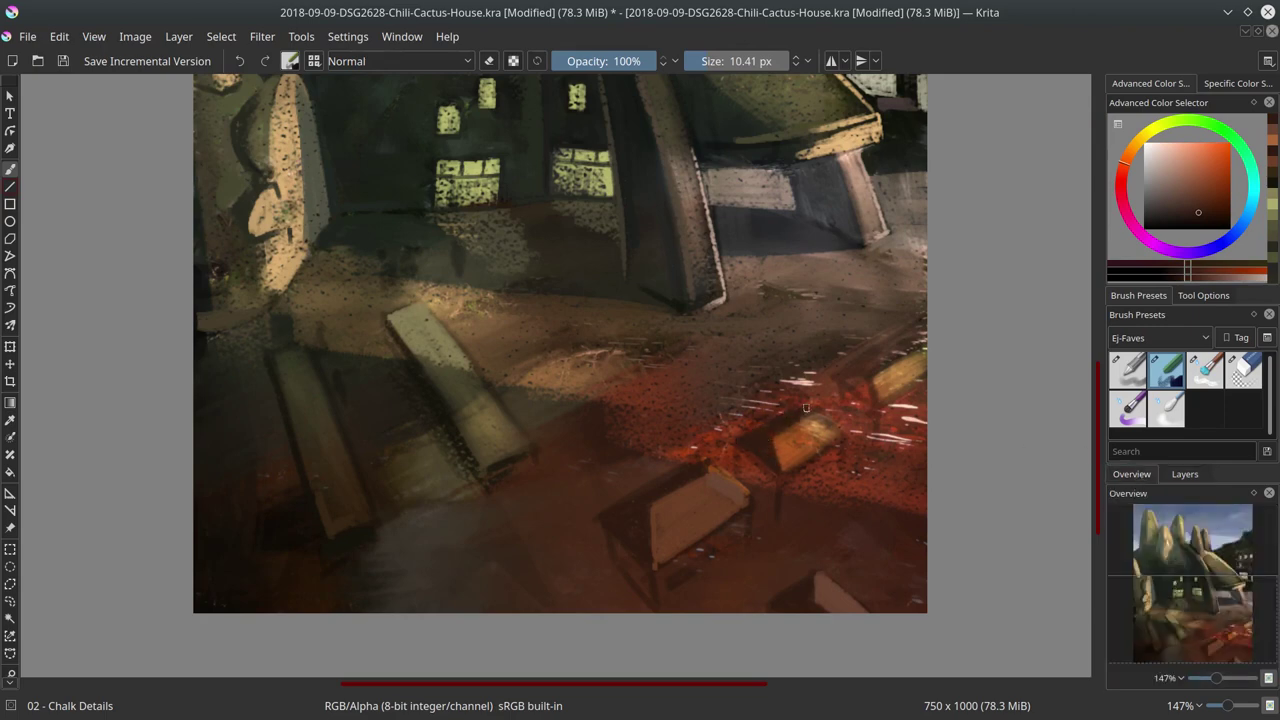
key(bracketleft)
ctrl+click(821, 413)
mouse_move(819, 409)
mouse_down()
mouse_move(845, 428)
mouse_move(834, 454)
mouse_up()
Outline the right, middle and rightmost stalls with dark red-brown backs and legs
ctrl+click(796, 513)
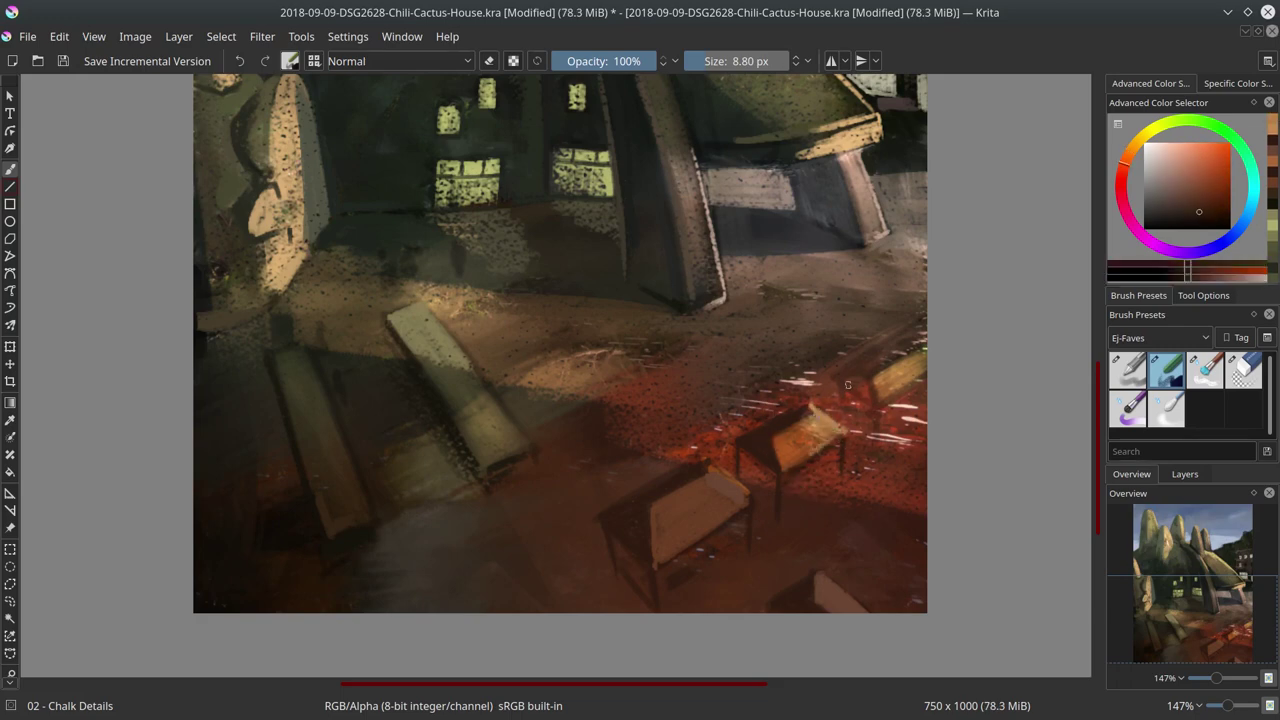
key(bracketright)
drag(841, 378, 925, 338)
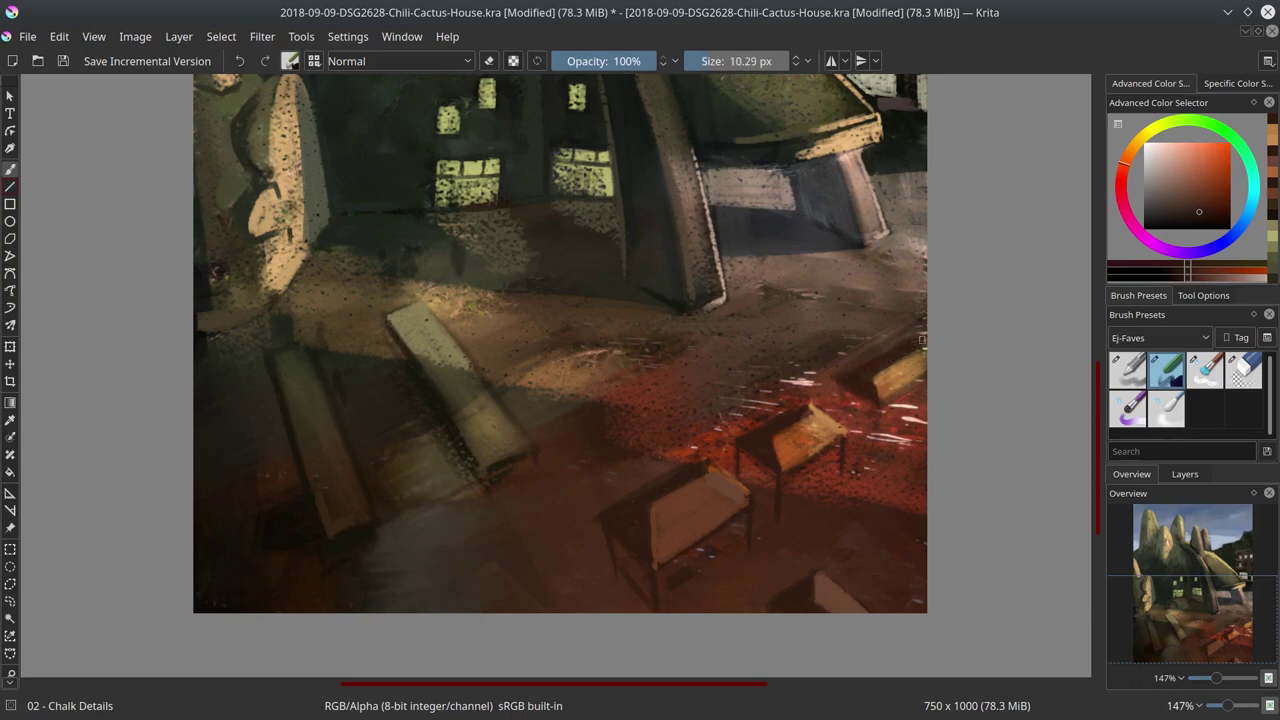
key(bracketleft)
key(bracketleft)
mouse_move(840, 383)
mouse_down()
mouse_move(840, 411)
mouse_move(880, 444)
mouse_up()
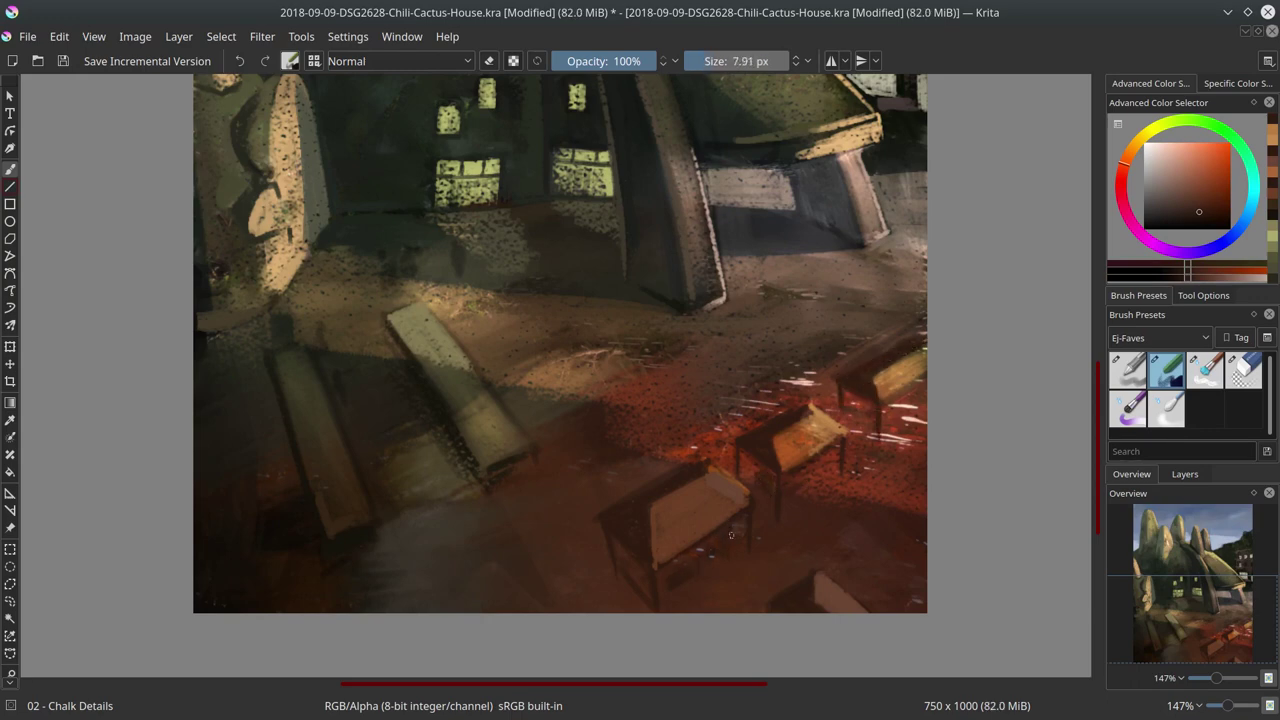
drag(822, 494, 822, 463)
mouse_move(904, 398)
mouse_down()
mouse_move(904, 424)
mouse_move(862, 430)
mouse_move(868, 440)
mouse_up()
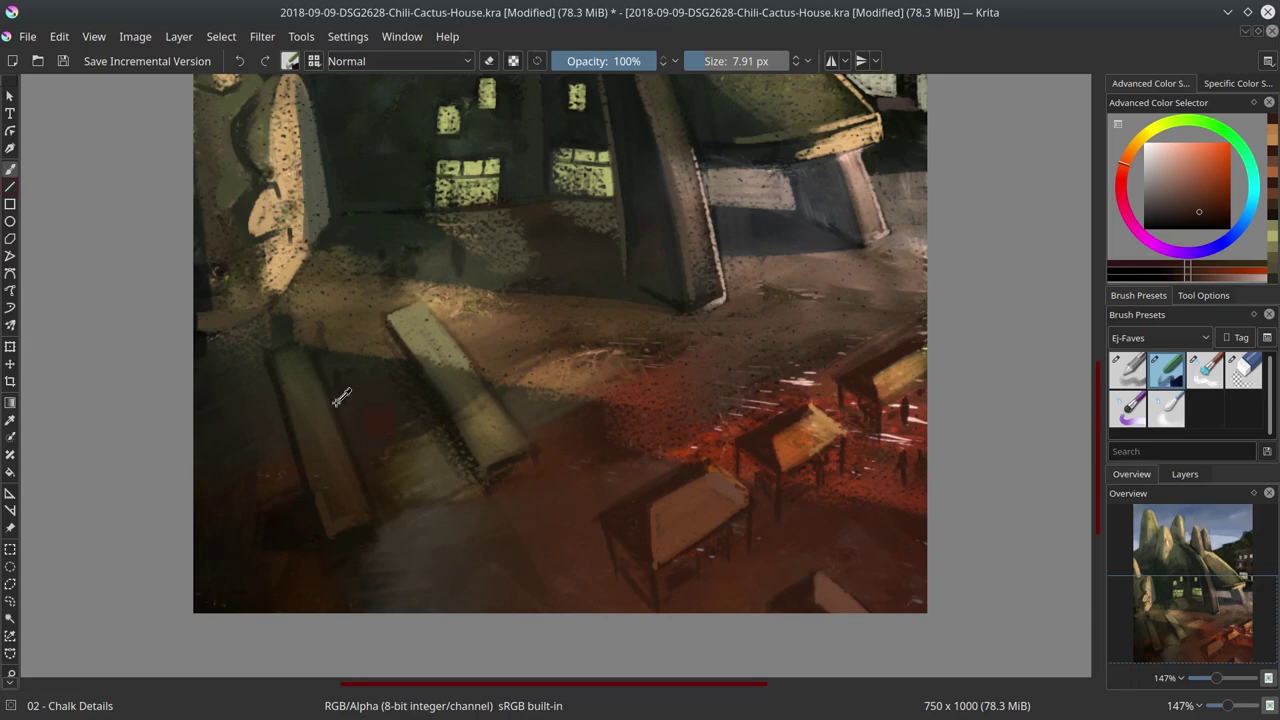
Paint four tiny dark figures around the stalls, then turn on View > Show Painting Assistants
click(1127, 150)
click(1192, 218)
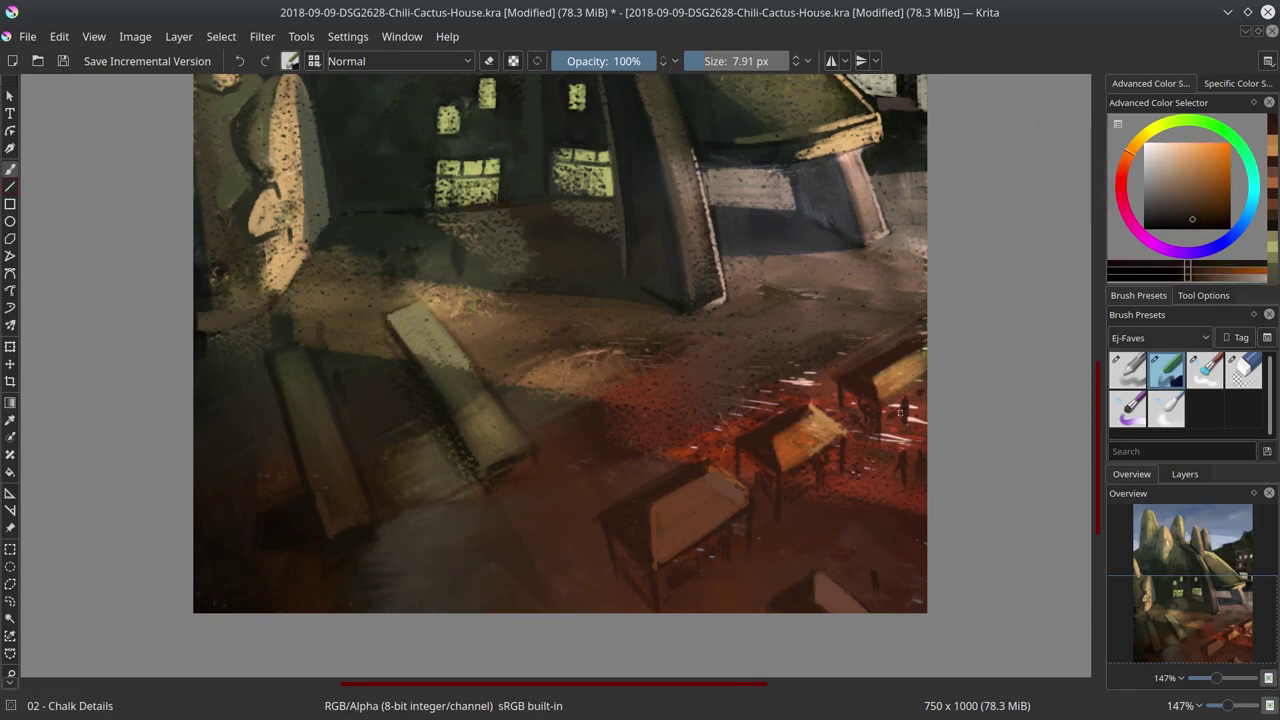
drag(876, 603, 875, 588)
drag(763, 571, 764, 594)
drag(572, 534, 575, 534)
drag(583, 489, 597, 512)
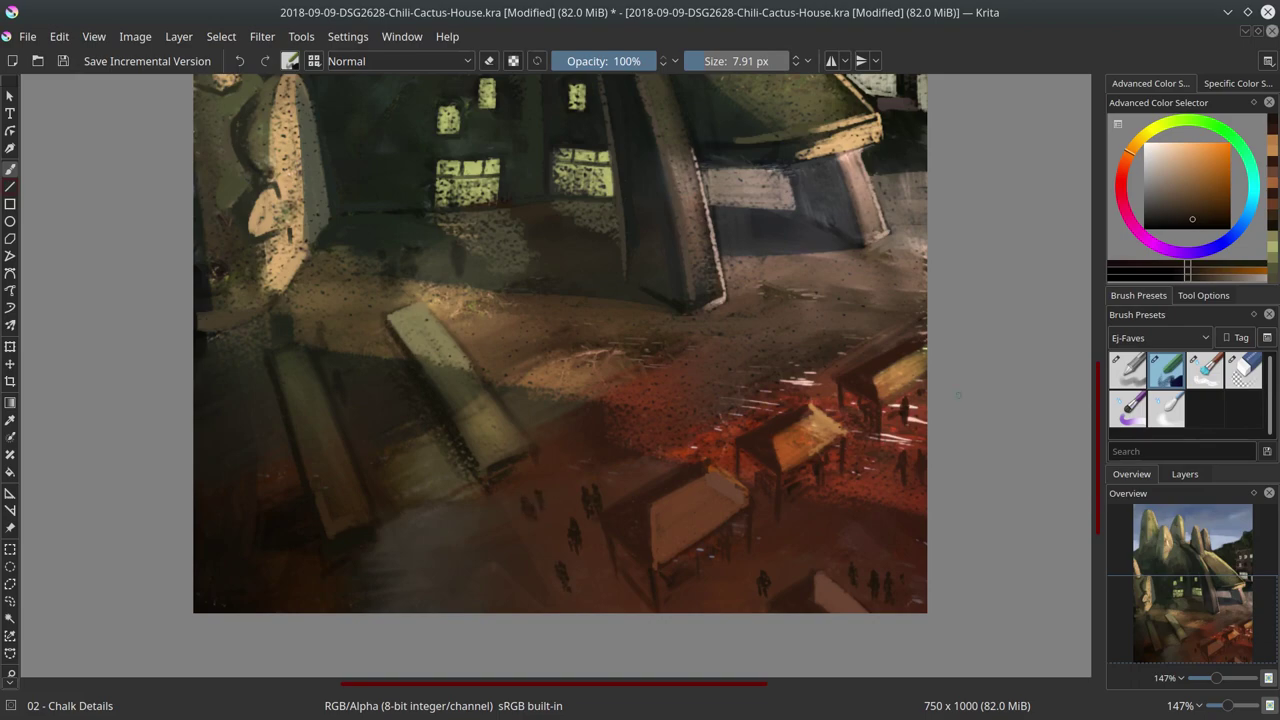
click(93, 37)
click(200, 389)
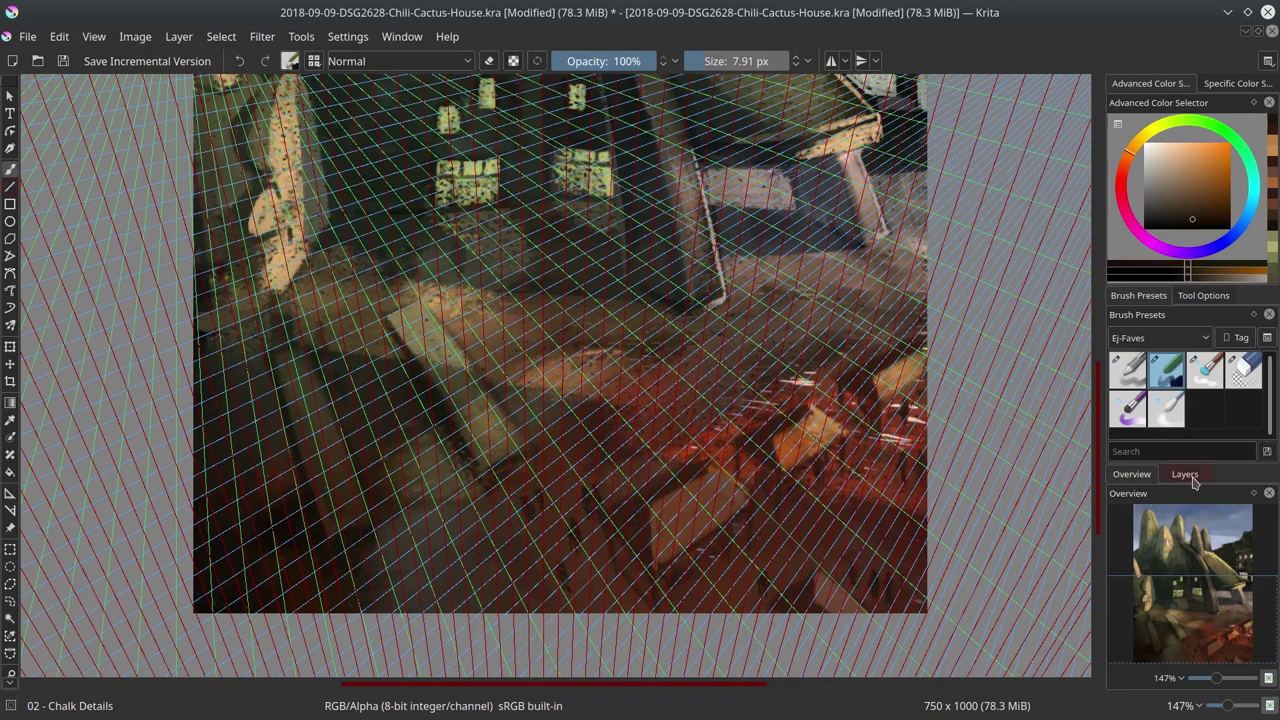
With the Assistant Tool, fade the green, blue and red guides, the red to 24% opacity
click(10, 493)
click(1203, 295)
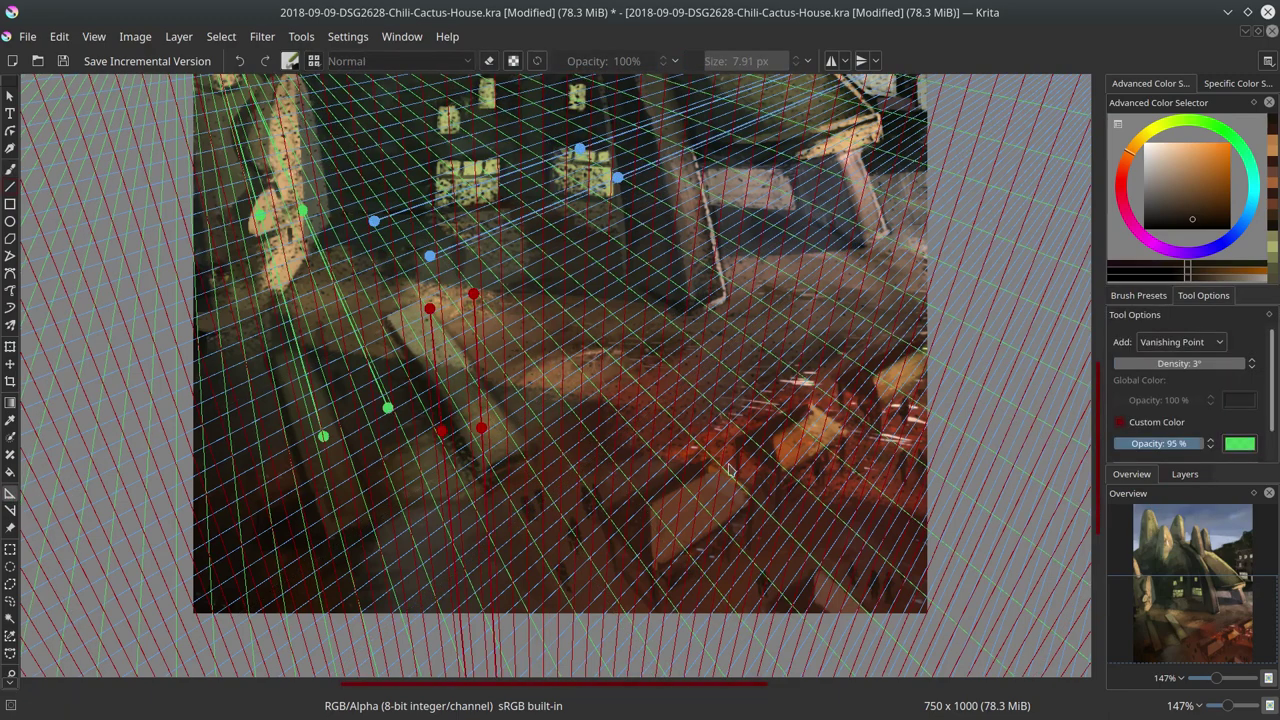
drag(1200, 443, 1126, 443)
click(429, 257)
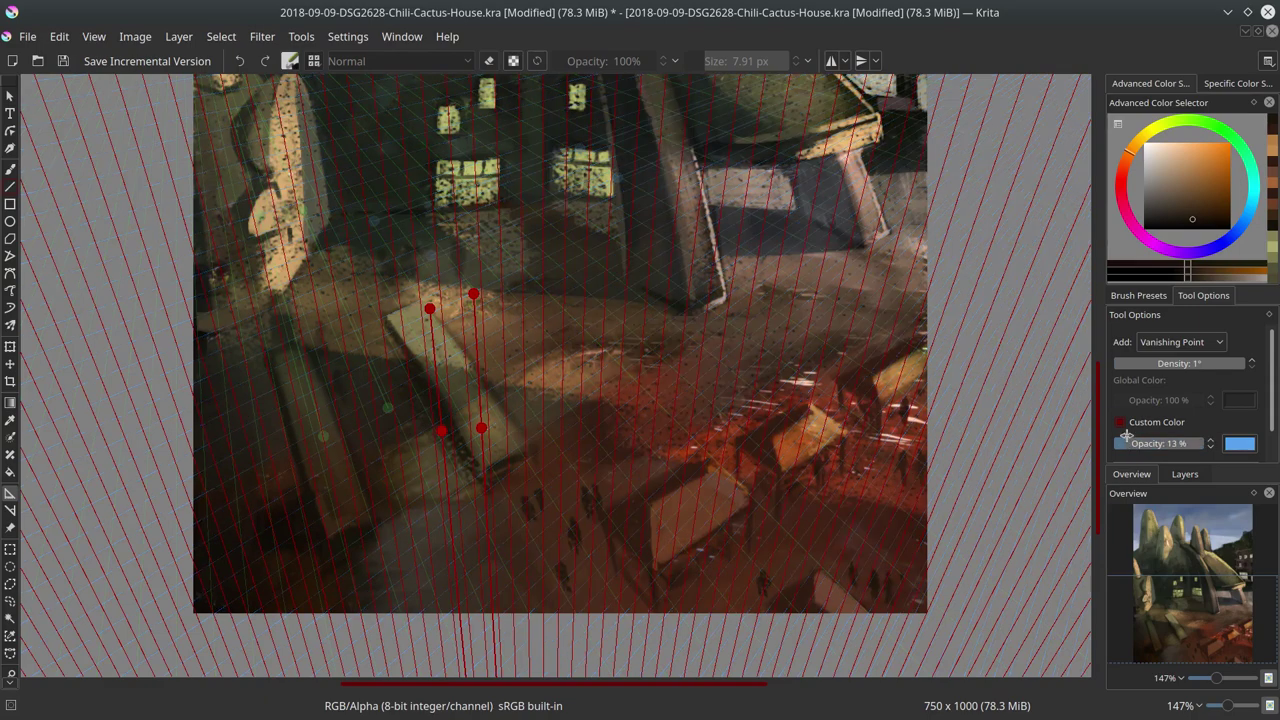
click(475, 299)
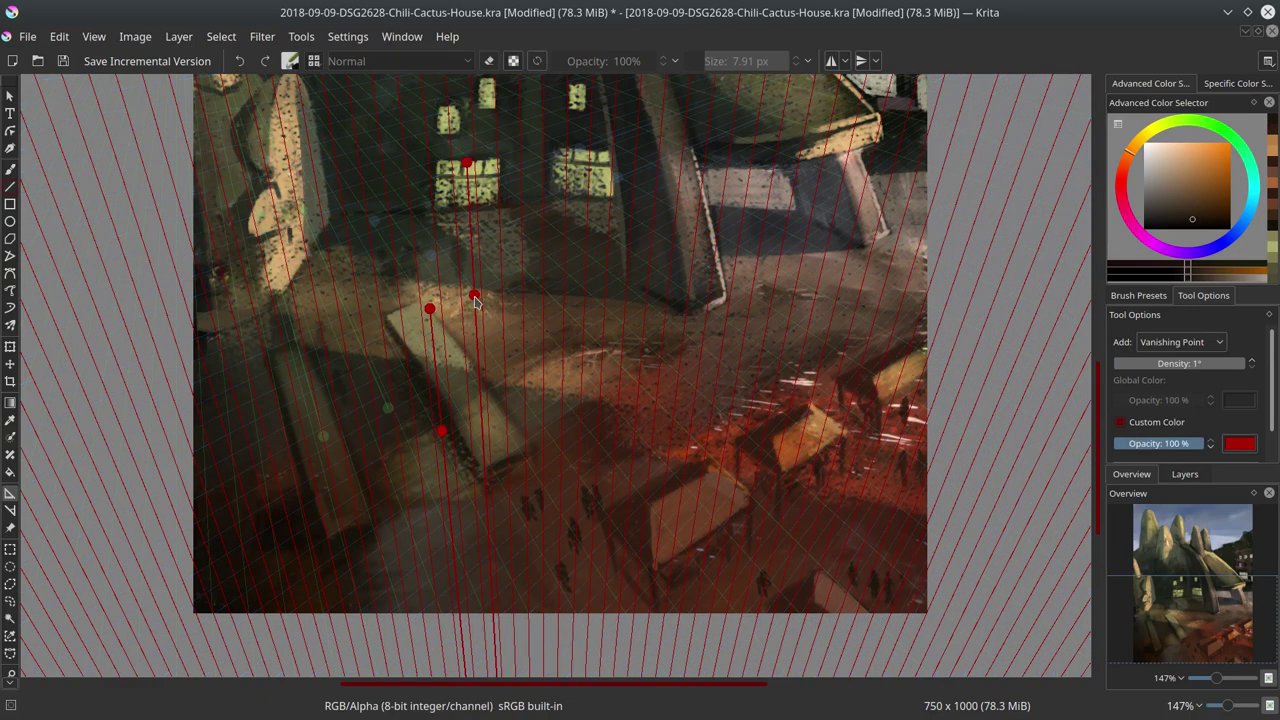
drag(1194, 443, 1145, 443)
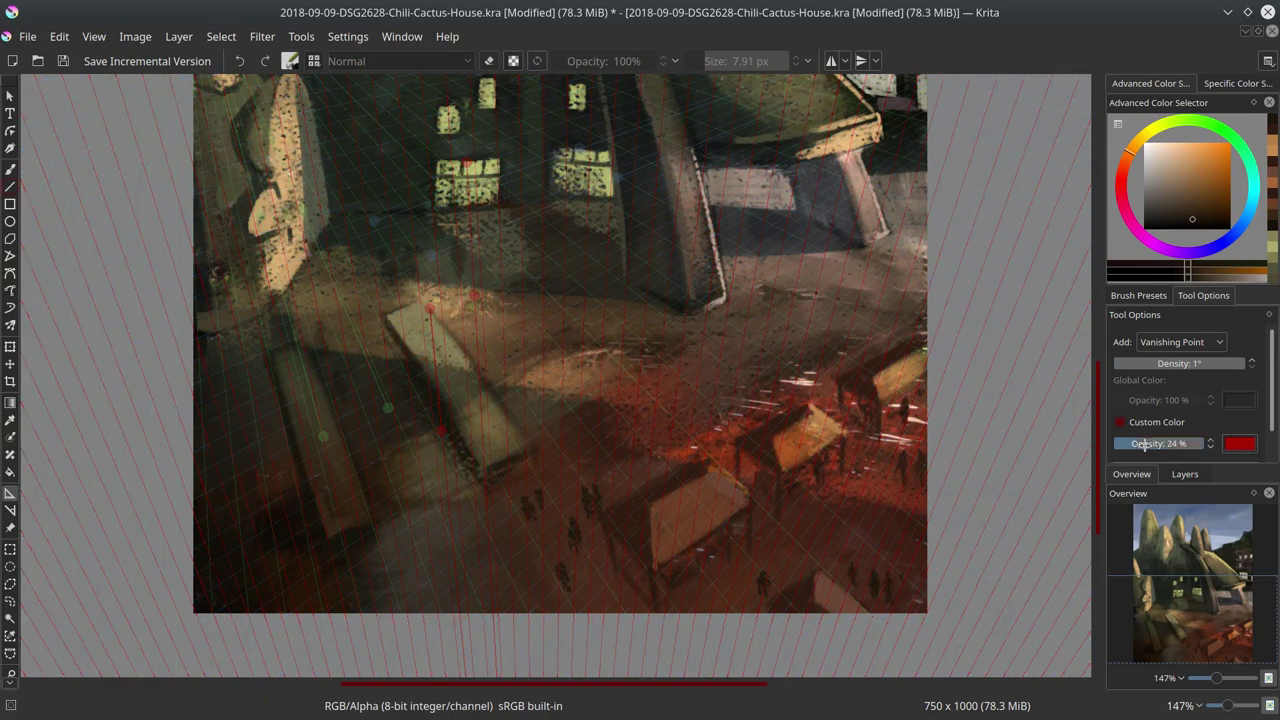
Reposition the red perspective guide and adjust its vanishing lines
click(10, 169)
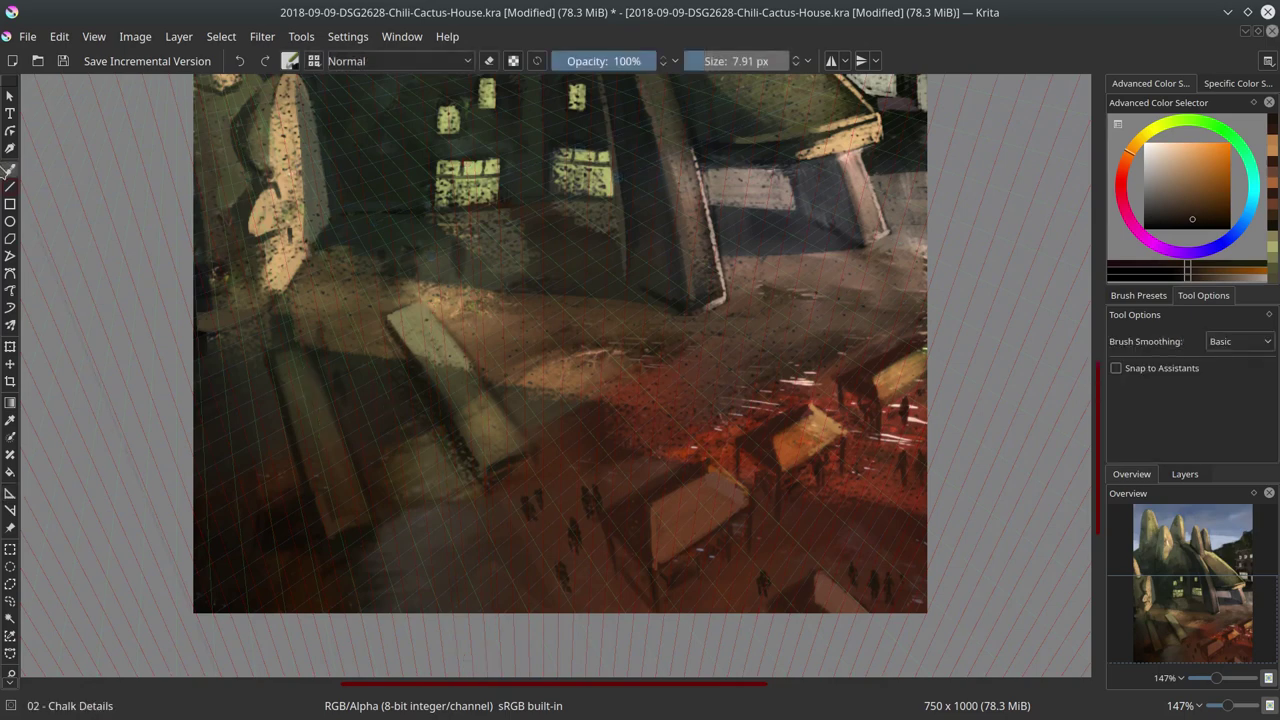
click(11, 494)
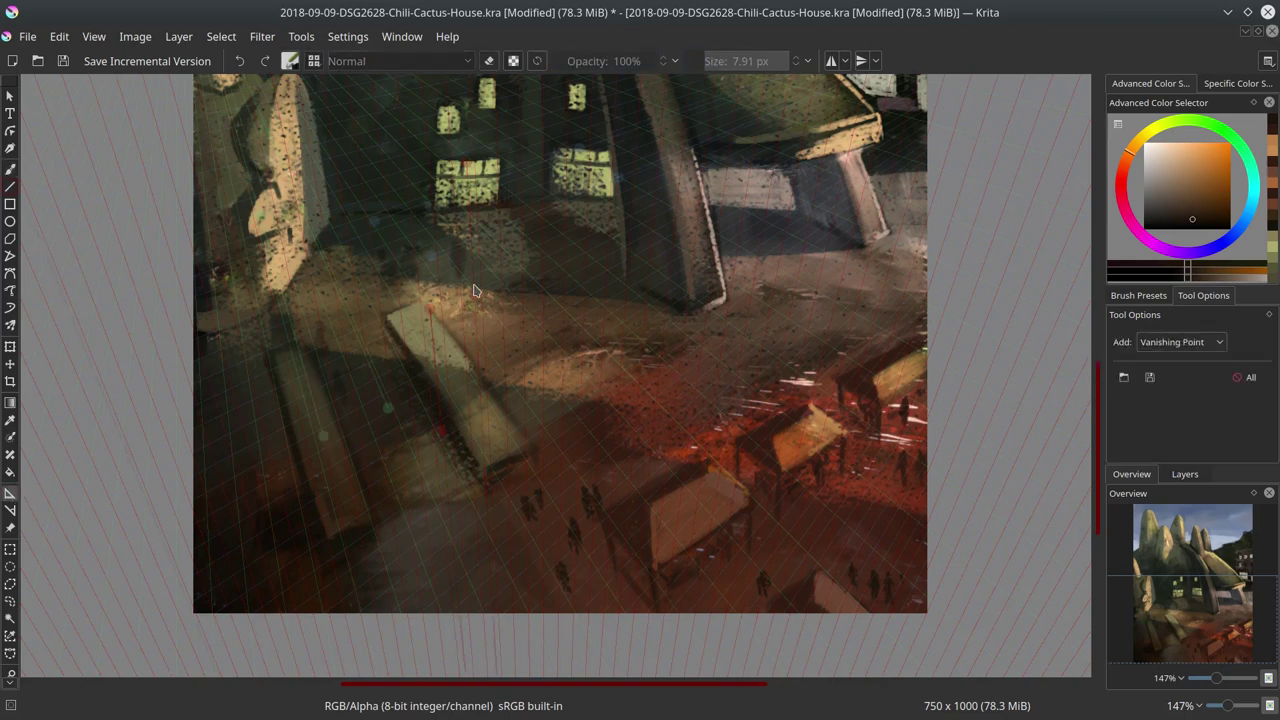
drag(533, 468, 656, 610)
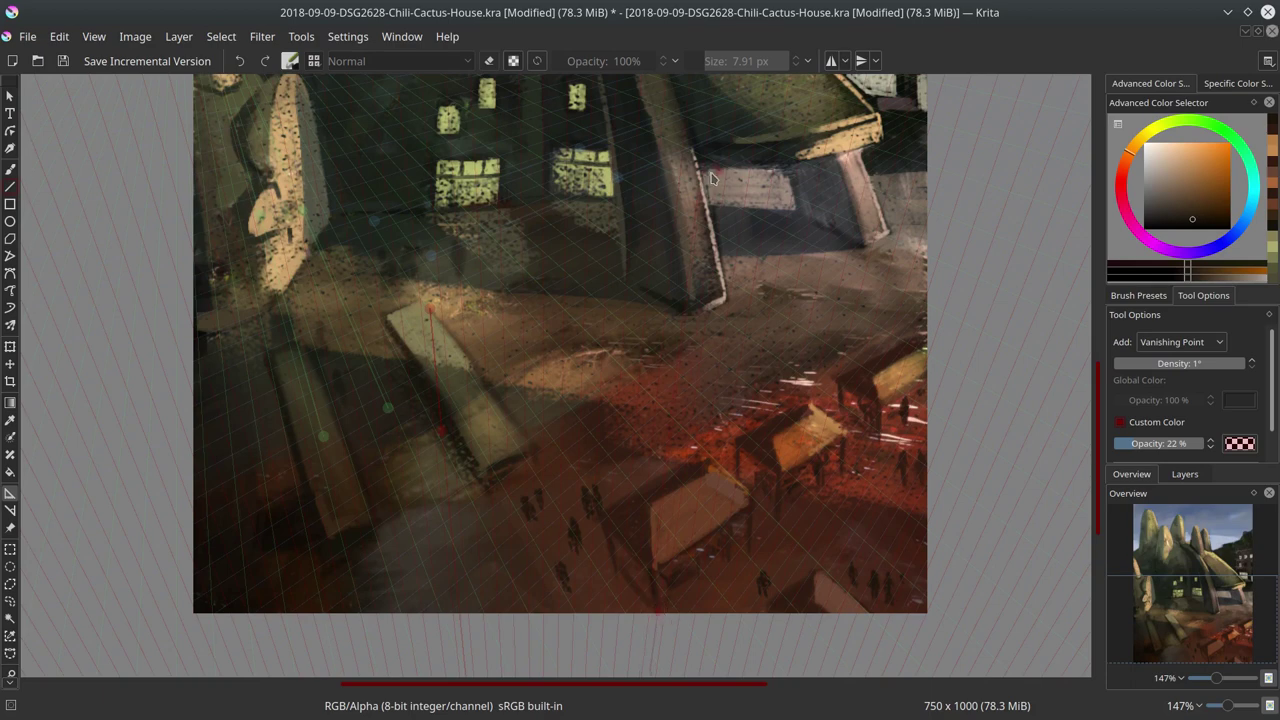
drag(716, 172, 638, 247)
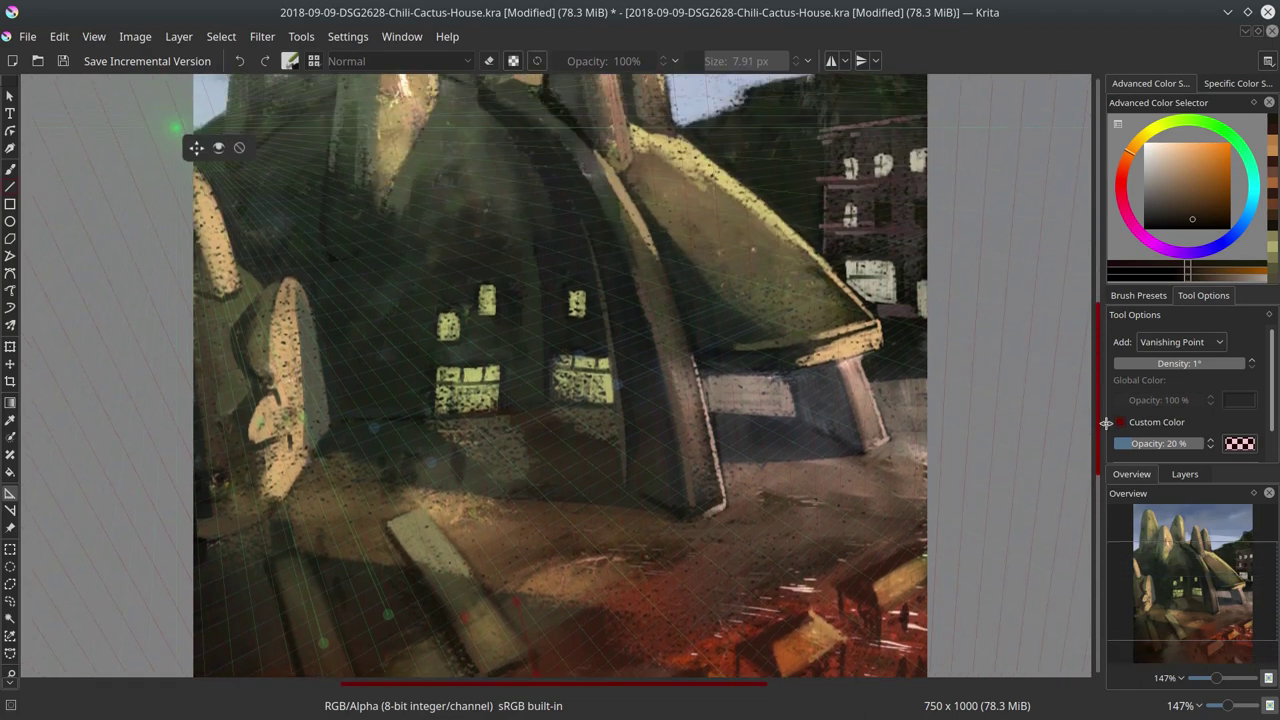
Return to the brush and try small dark marks in the plaza, undoing them
key(b)
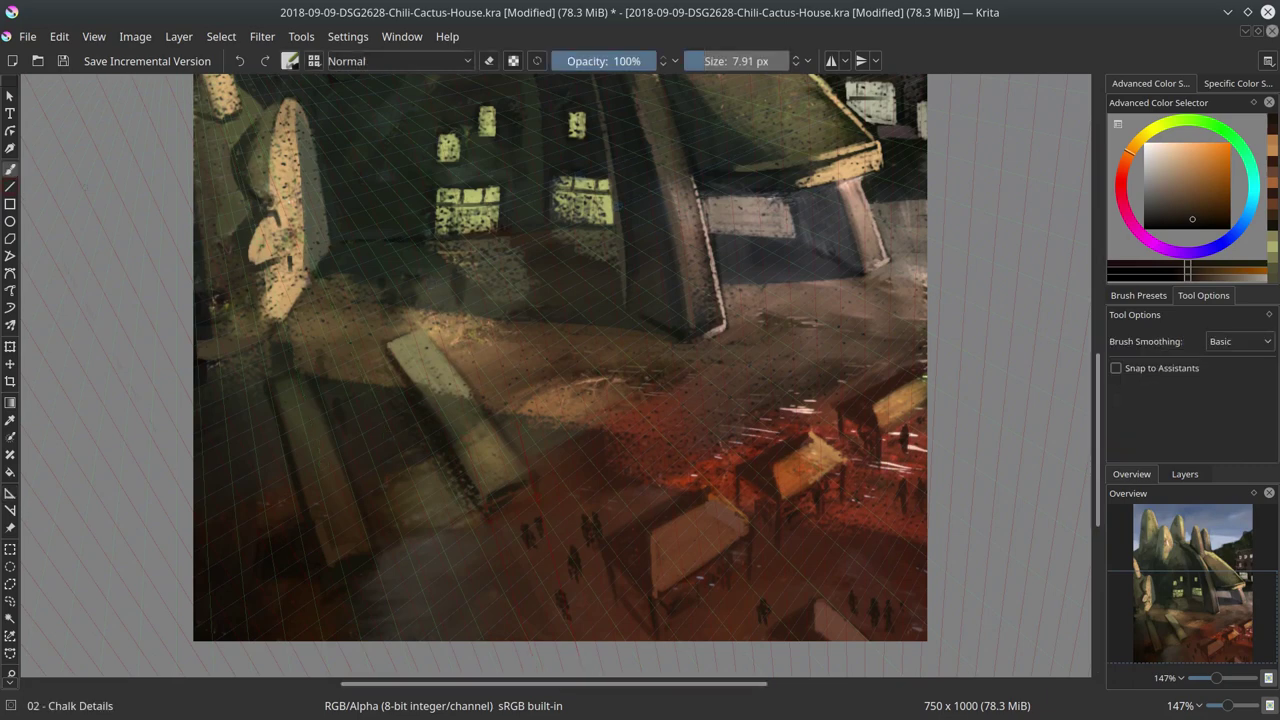
click(1145, 296)
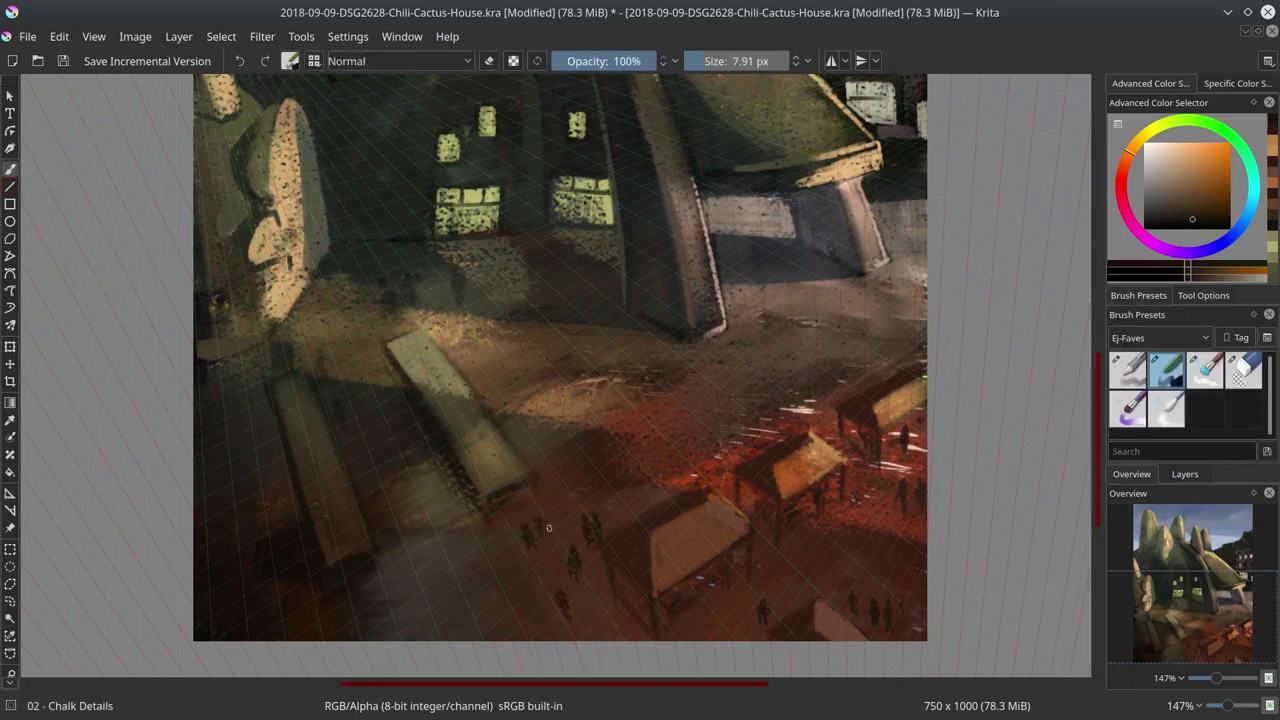
drag(479, 582, 477, 602)
key(ctrl+z)
drag(708, 470, 717, 461)
key(ctrl+z)
Test more dabs near the stalls and among the figures, undoing and redoing each
click(685, 467)
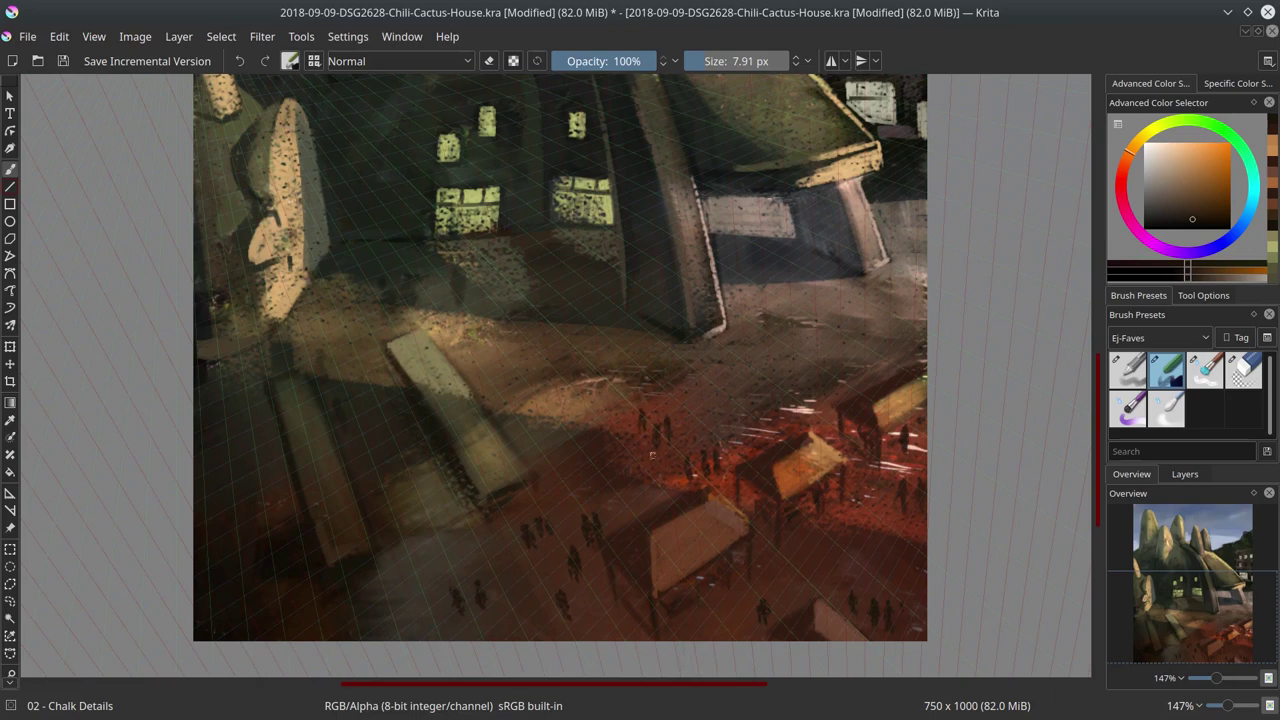
key(ctrl+z)
key(ctrl+shift+z)
key(ctrl+z)
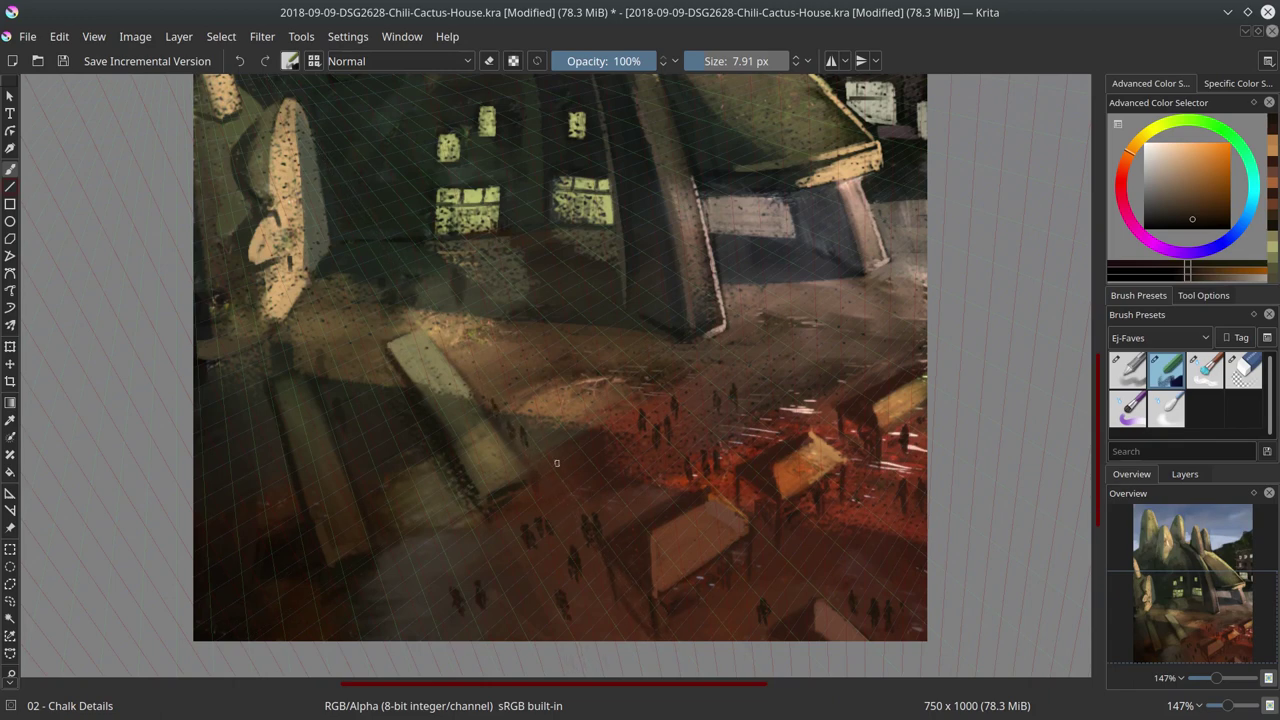
drag(443, 462, 447, 480)
key(ctrl+z)
key(ctrl+shift+z)
key(ctrl+z)
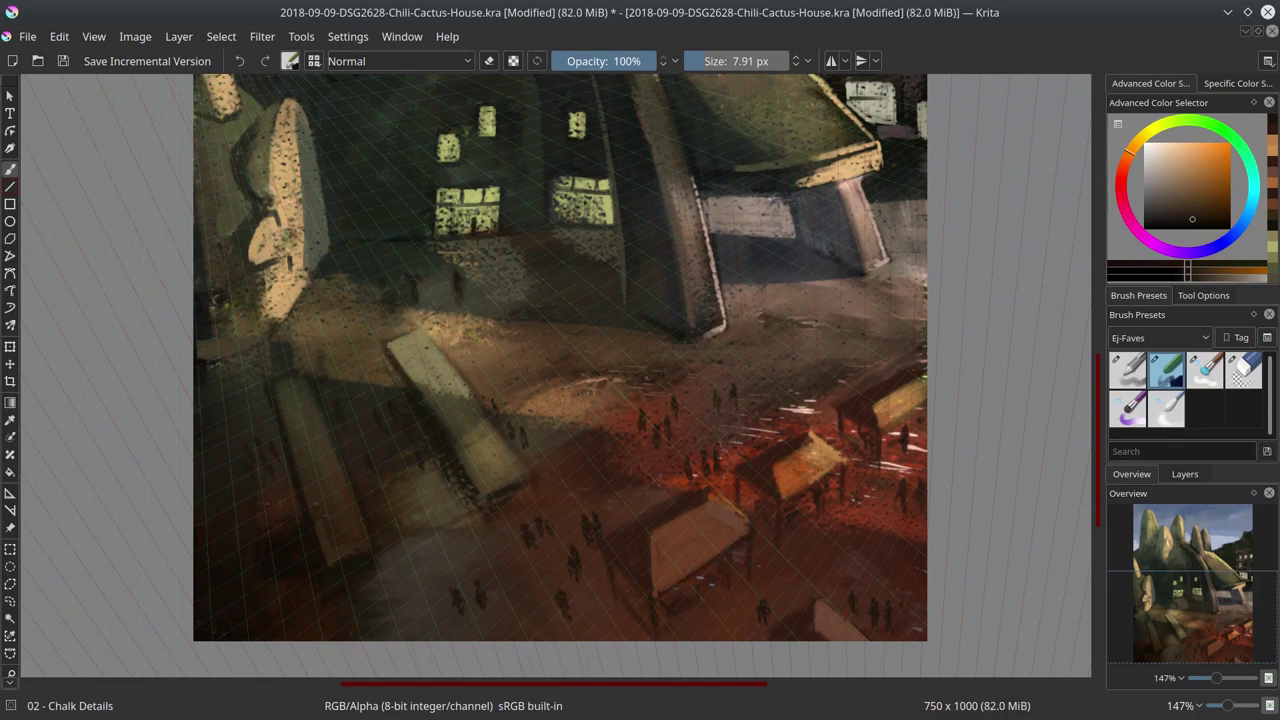
Paint tiny figures across the plaza: upper left, near the stalls, right and far left
mouse_move(435, 290)
mouse_down()
mouse_move(437, 303)
mouse_move(372, 340)
mouse_up()
drag(657, 430, 658, 450)
mouse_move(718, 396)
mouse_down()
mouse_move(719, 416)
mouse_move(735, 416)
mouse_up()
drag(902, 498, 902, 515)
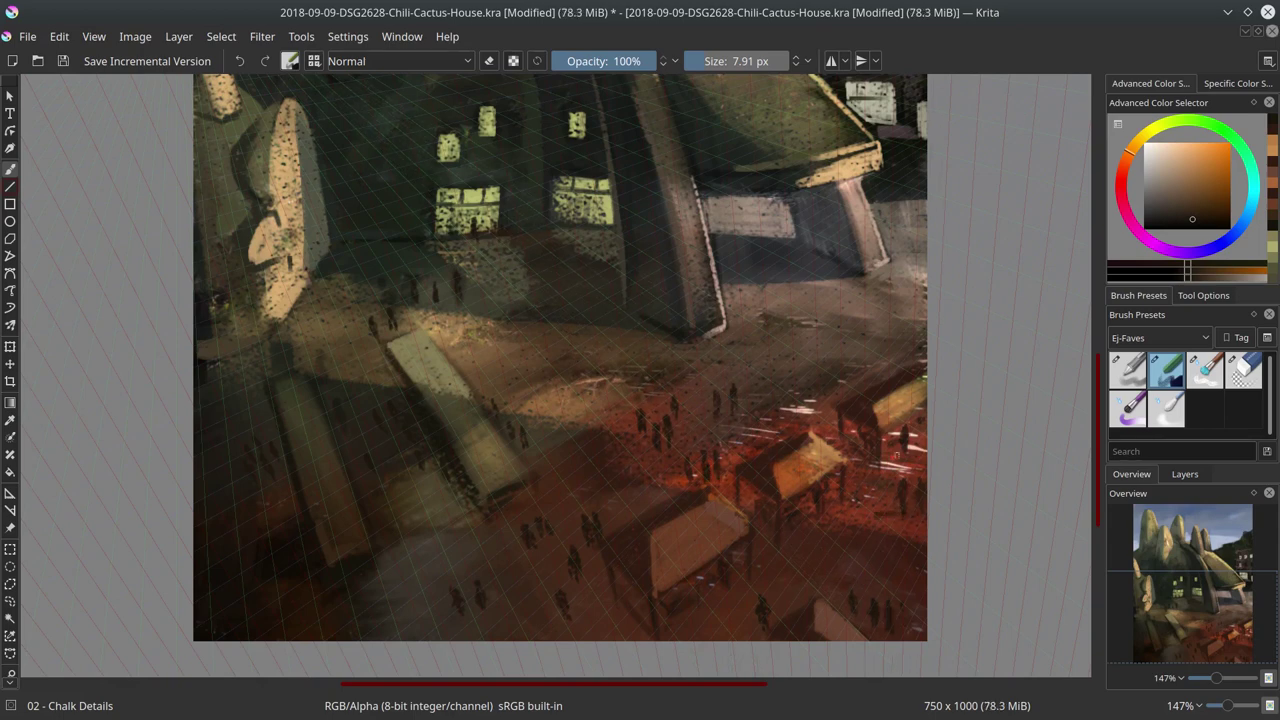
drag(348, 330, 366, 344)
Hide the painting assistants and zoom out to 42% to see the whole painting
click(94, 36)
click(170, 369)
scroll(1000, 455, down, 4)
scroll(1033, 452, down, 2)
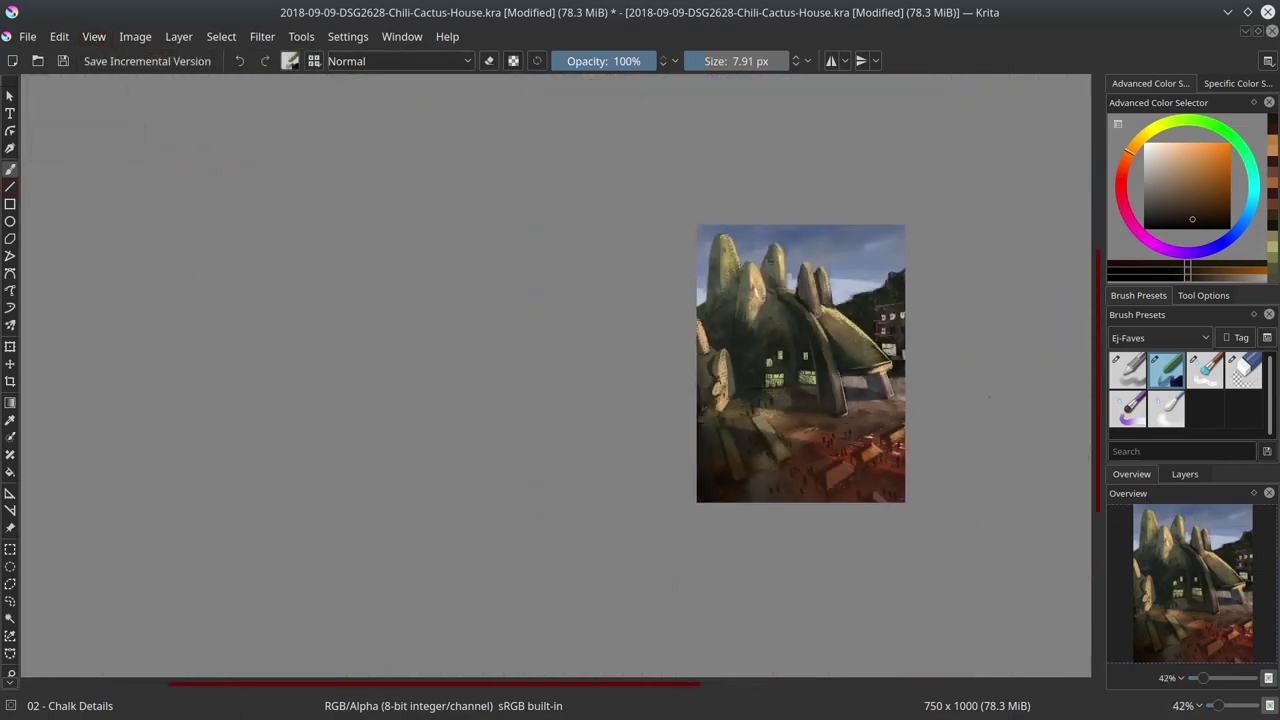